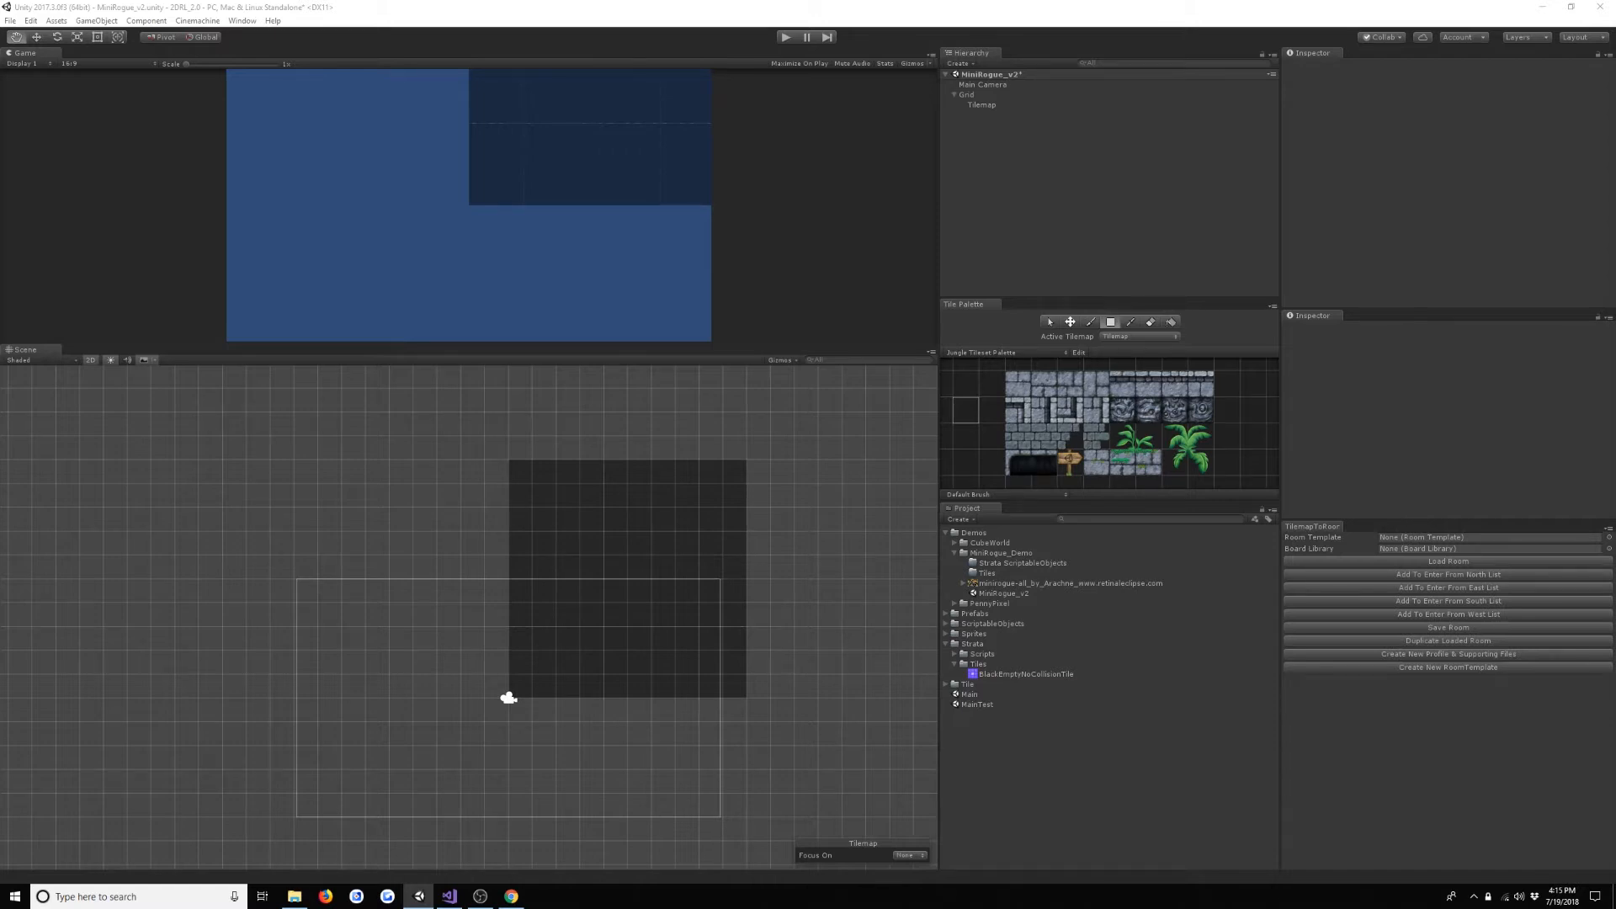
# - Create a tile palette named MiniRogue_Demo_Palette and save it in the Demos/MiniRogue_Demo folder
pyautogui.click(961, 583)
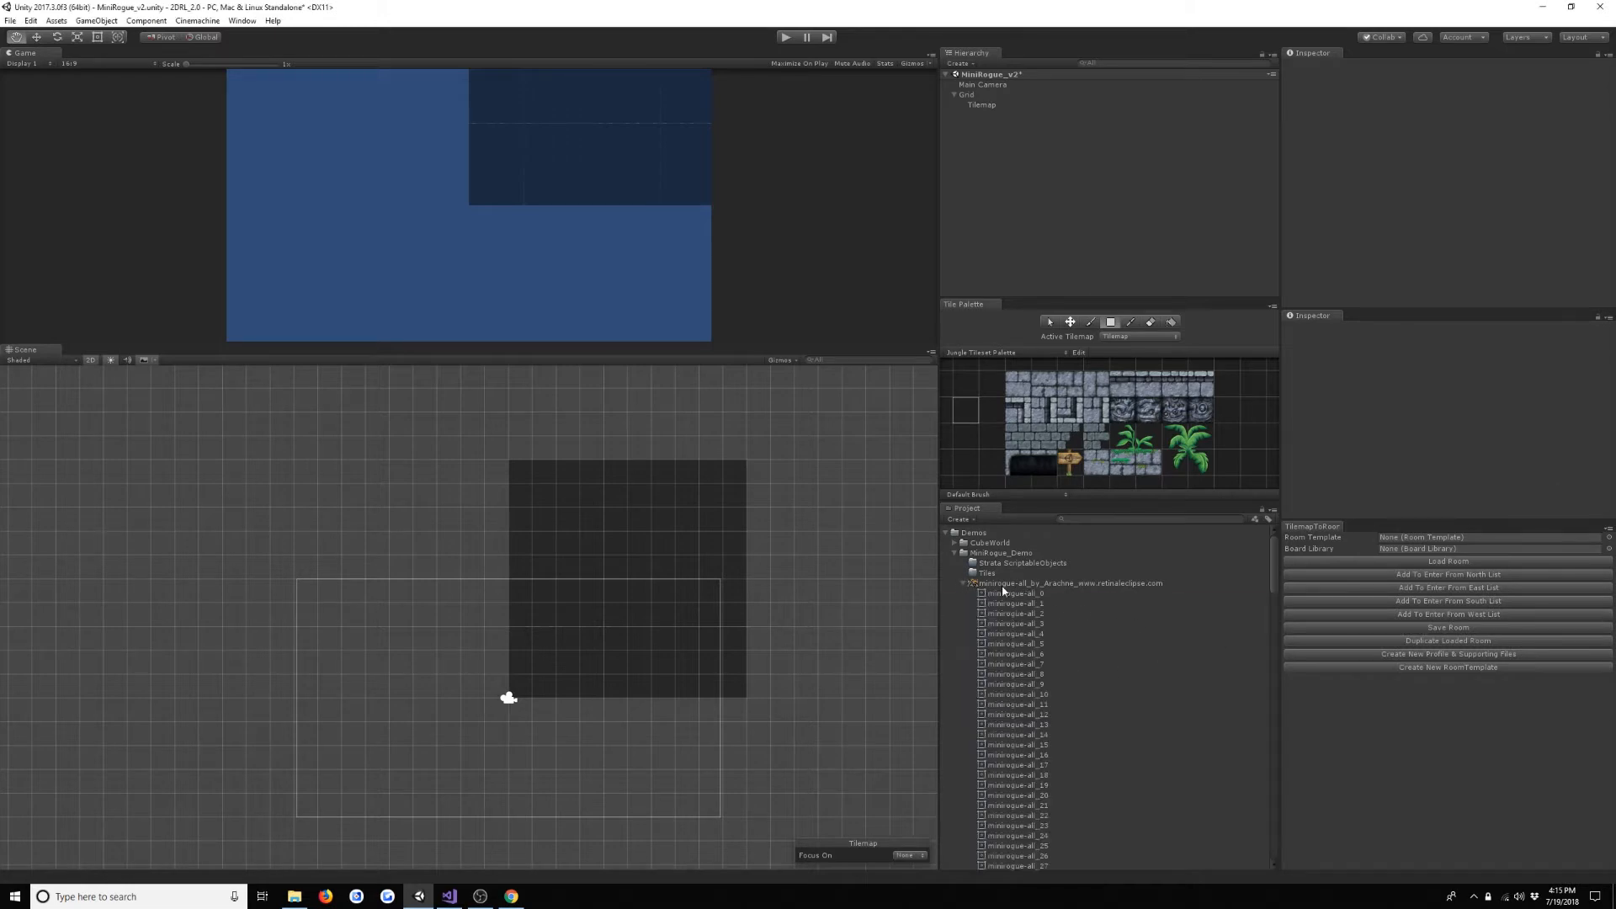
pyautogui.click(1006, 587)
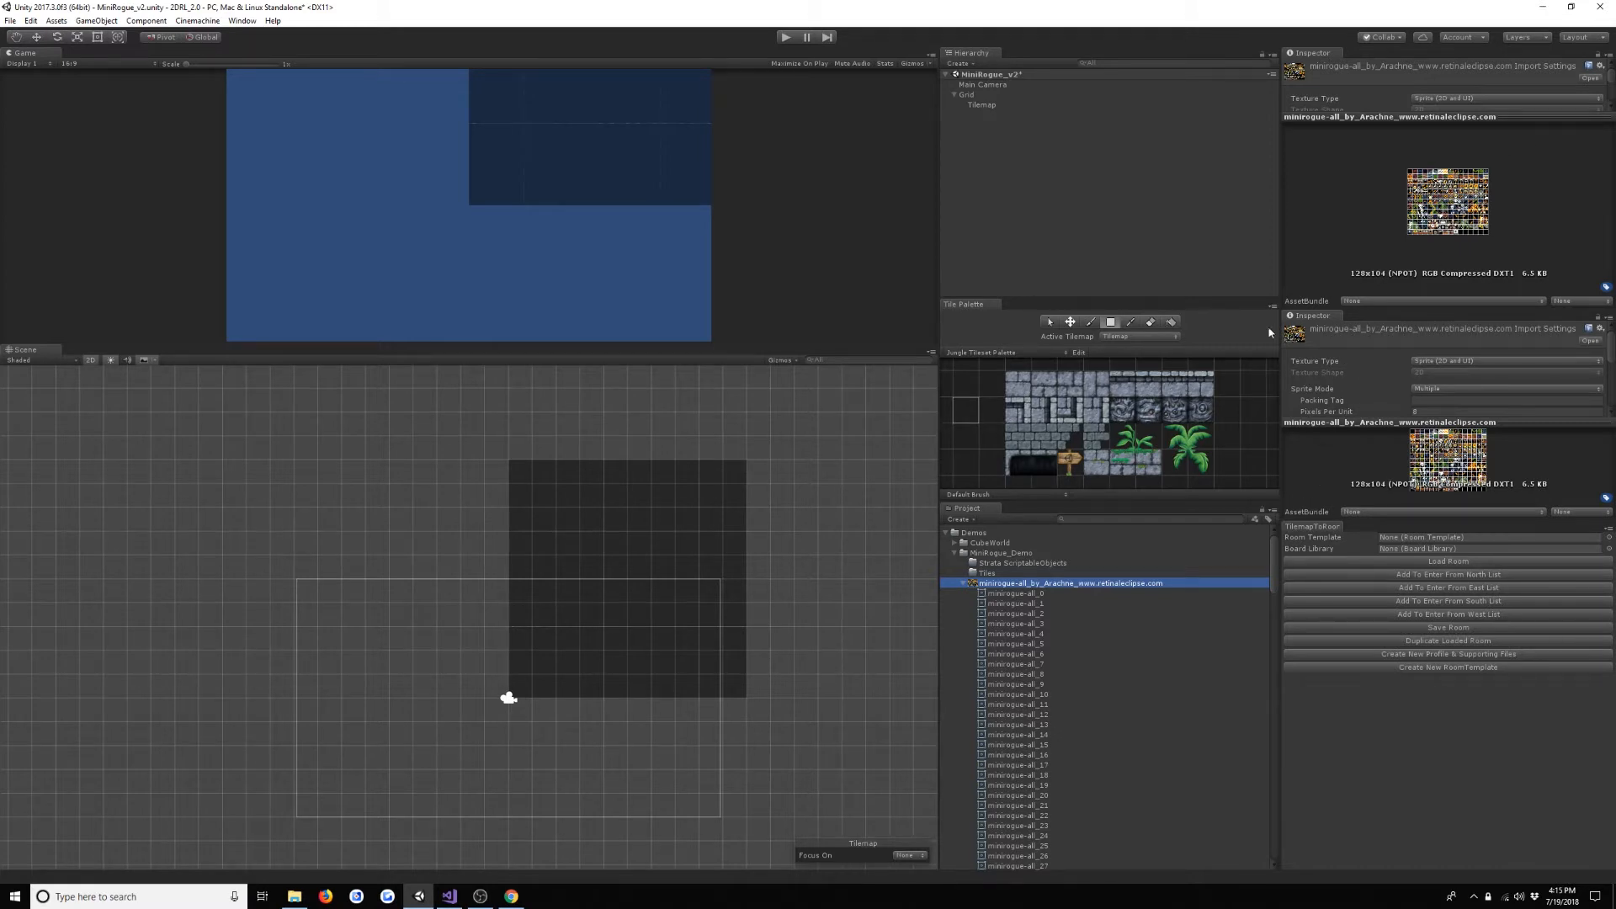
pyautogui.click(1034, 353)
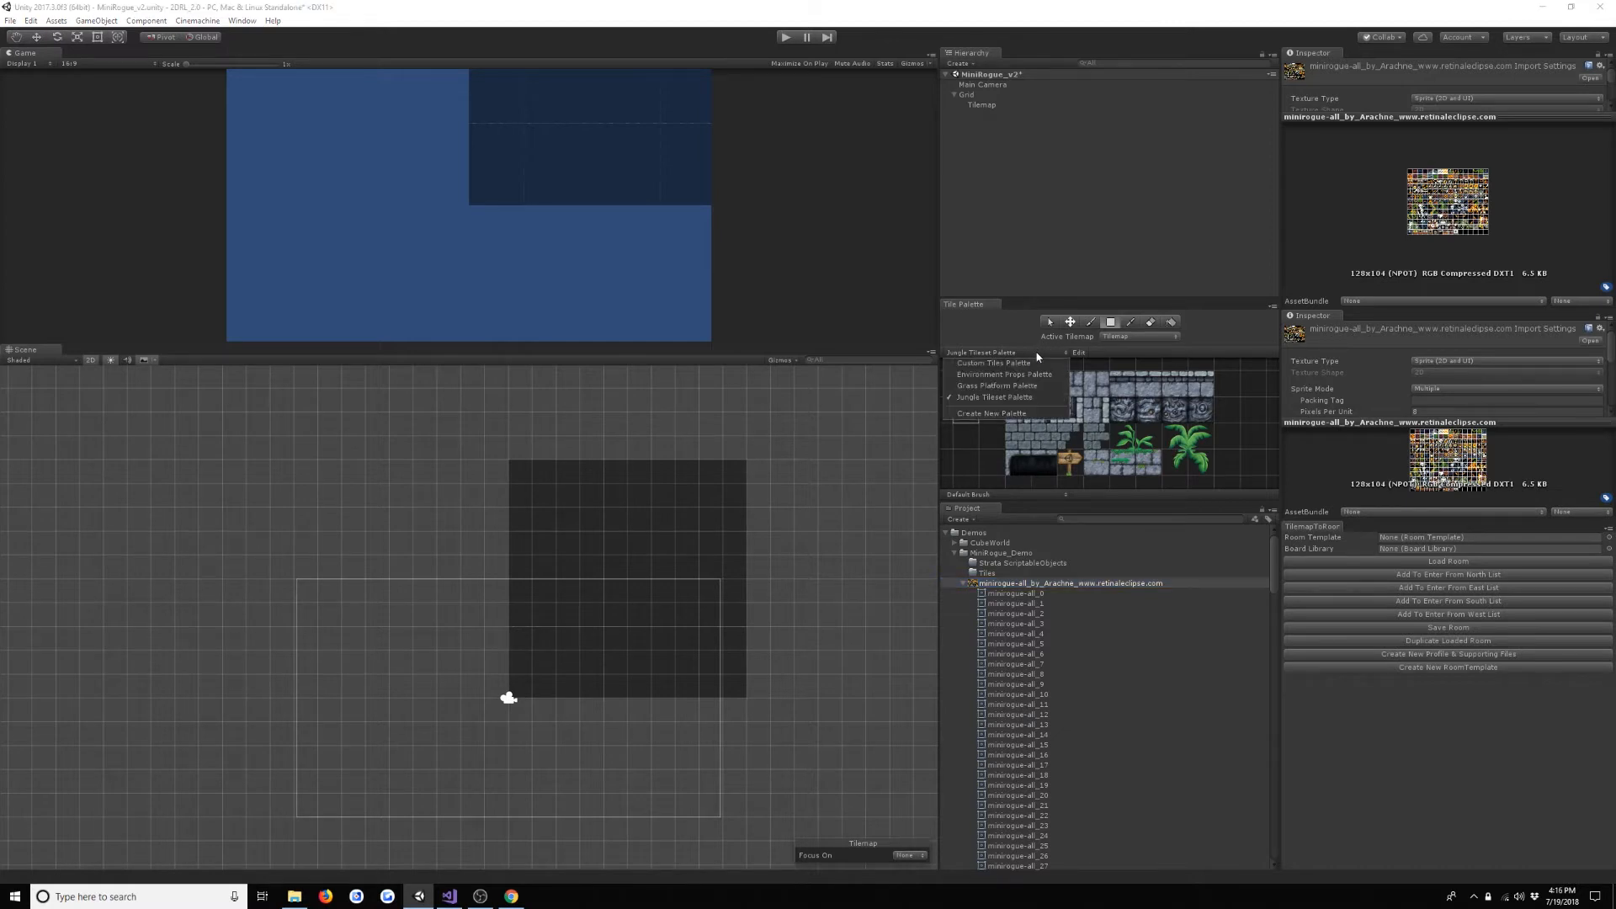
pyautogui.click(1058, 414)
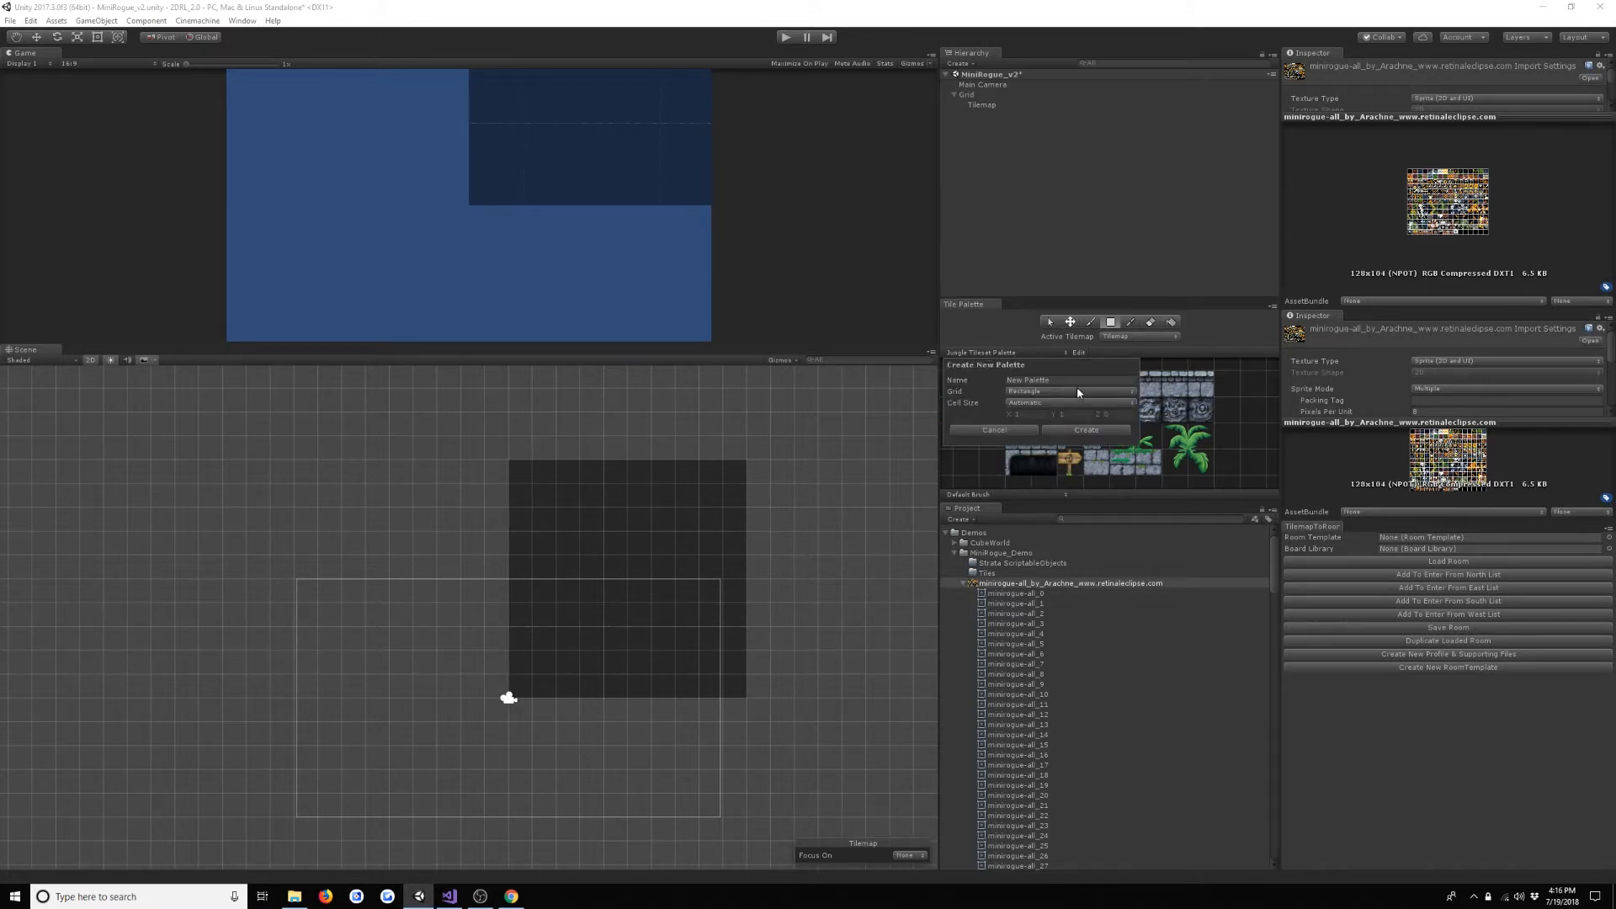
pyautogui.doubleClick(1078, 384)
pyautogui.hotkey('ctrl', 'a')
pyautogui.write('MiniRogue_Demo_Palette')
pyautogui.click(1086, 430)
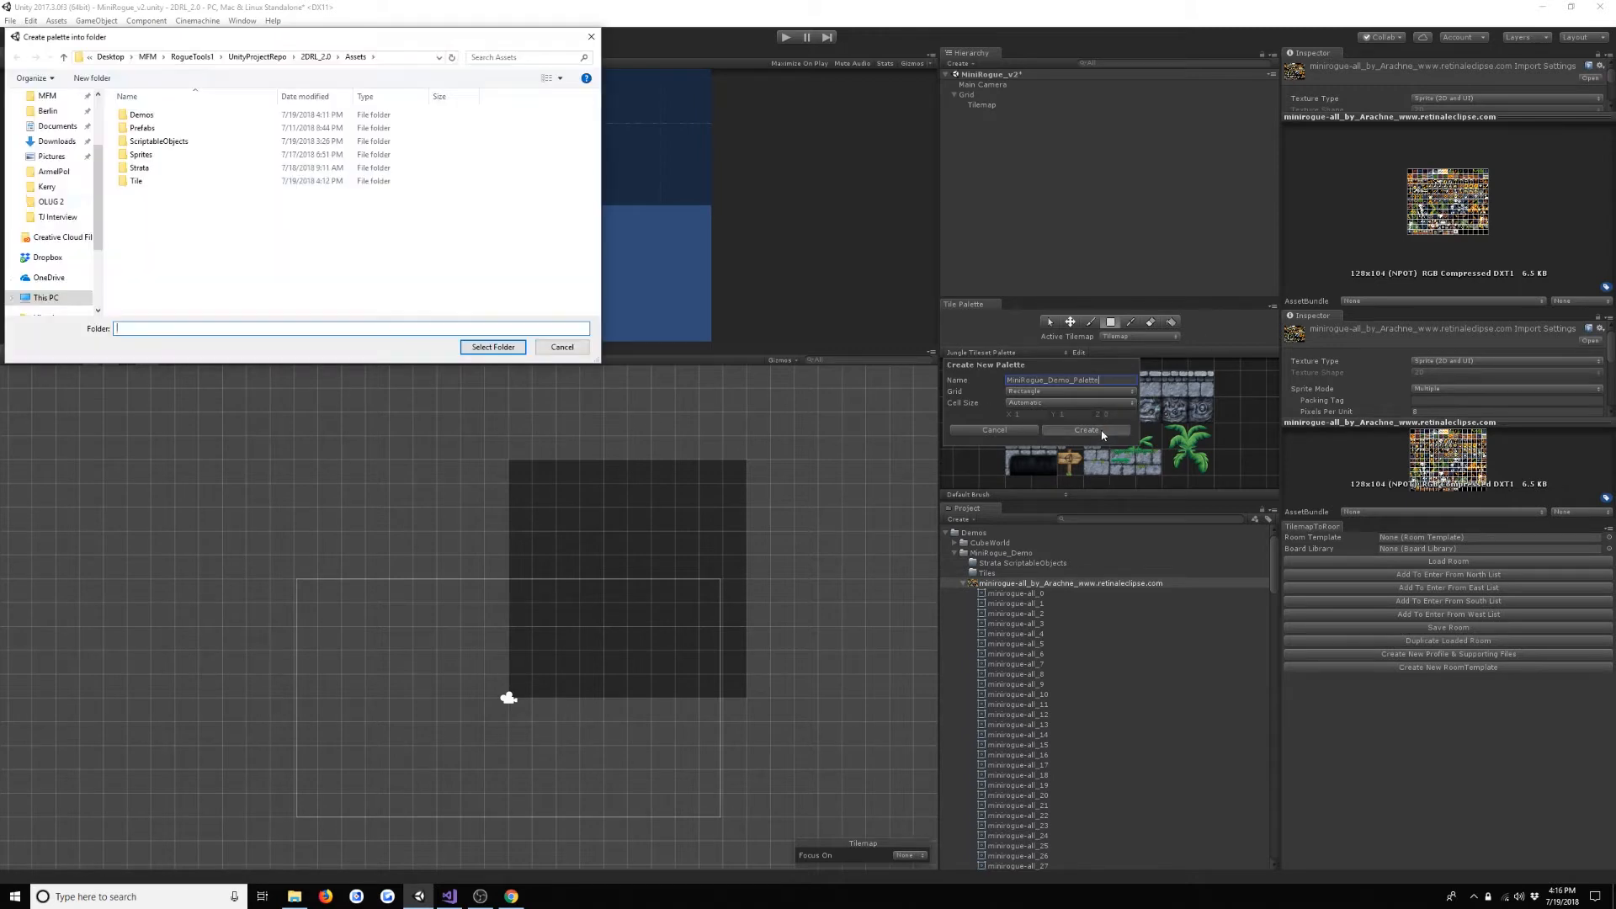
pyautogui.doubleClick(187, 116)
pyautogui.doubleClick(200, 129)
pyautogui.click(493, 347)
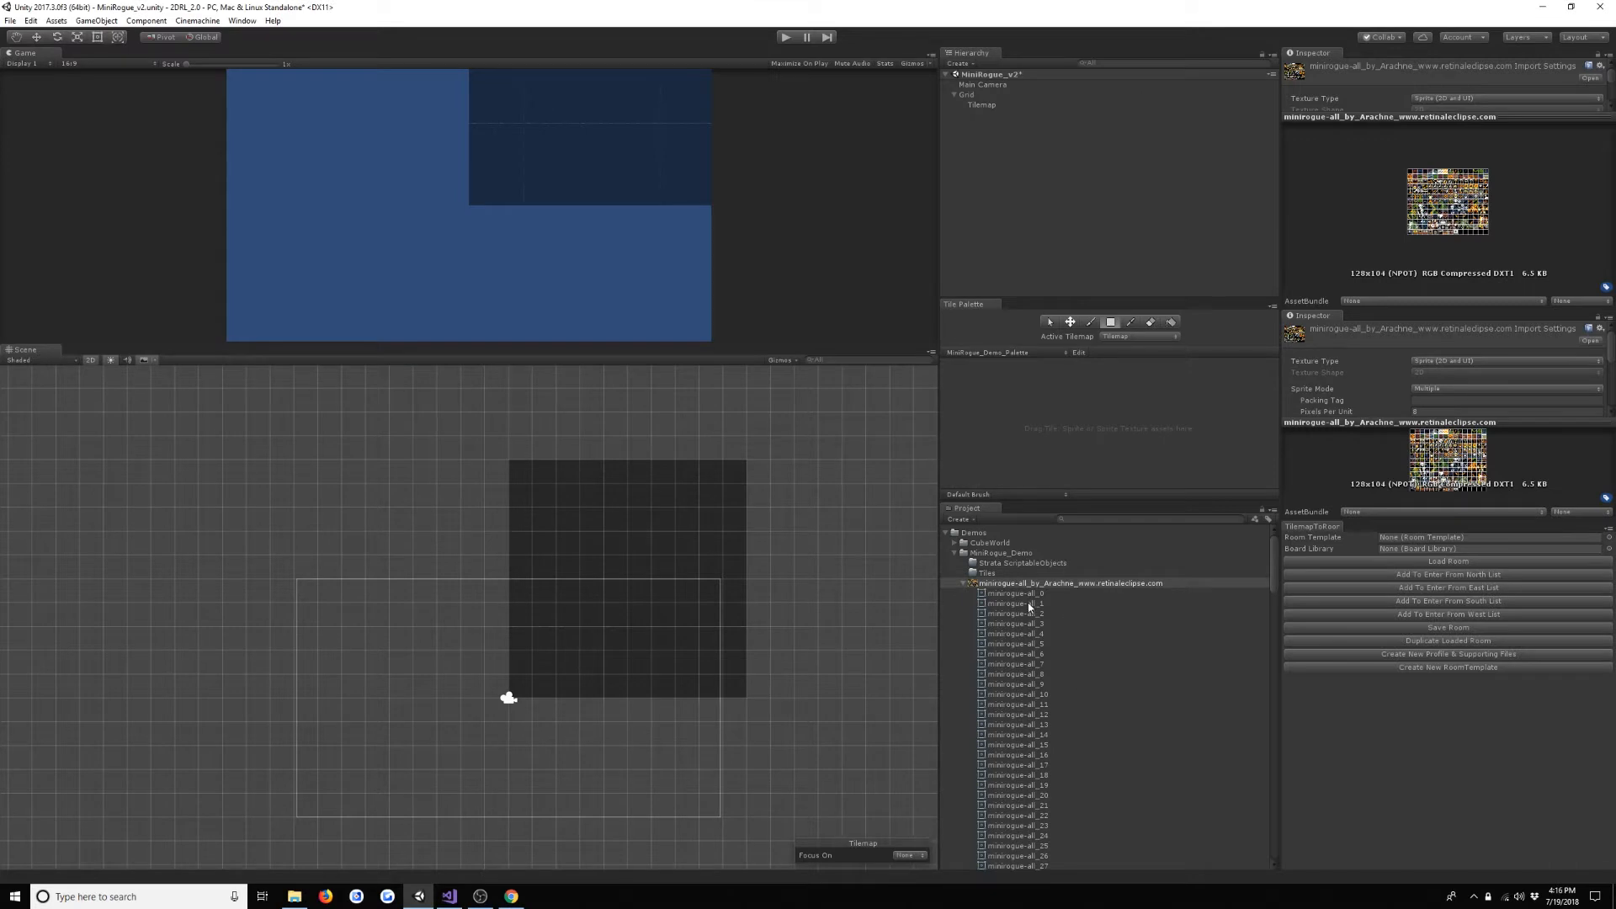
# - Add the BlackEmptyNoCollisionTile from the Strata Tiles folder to the new palette
pyautogui.scroll(-6, 1020, 670)
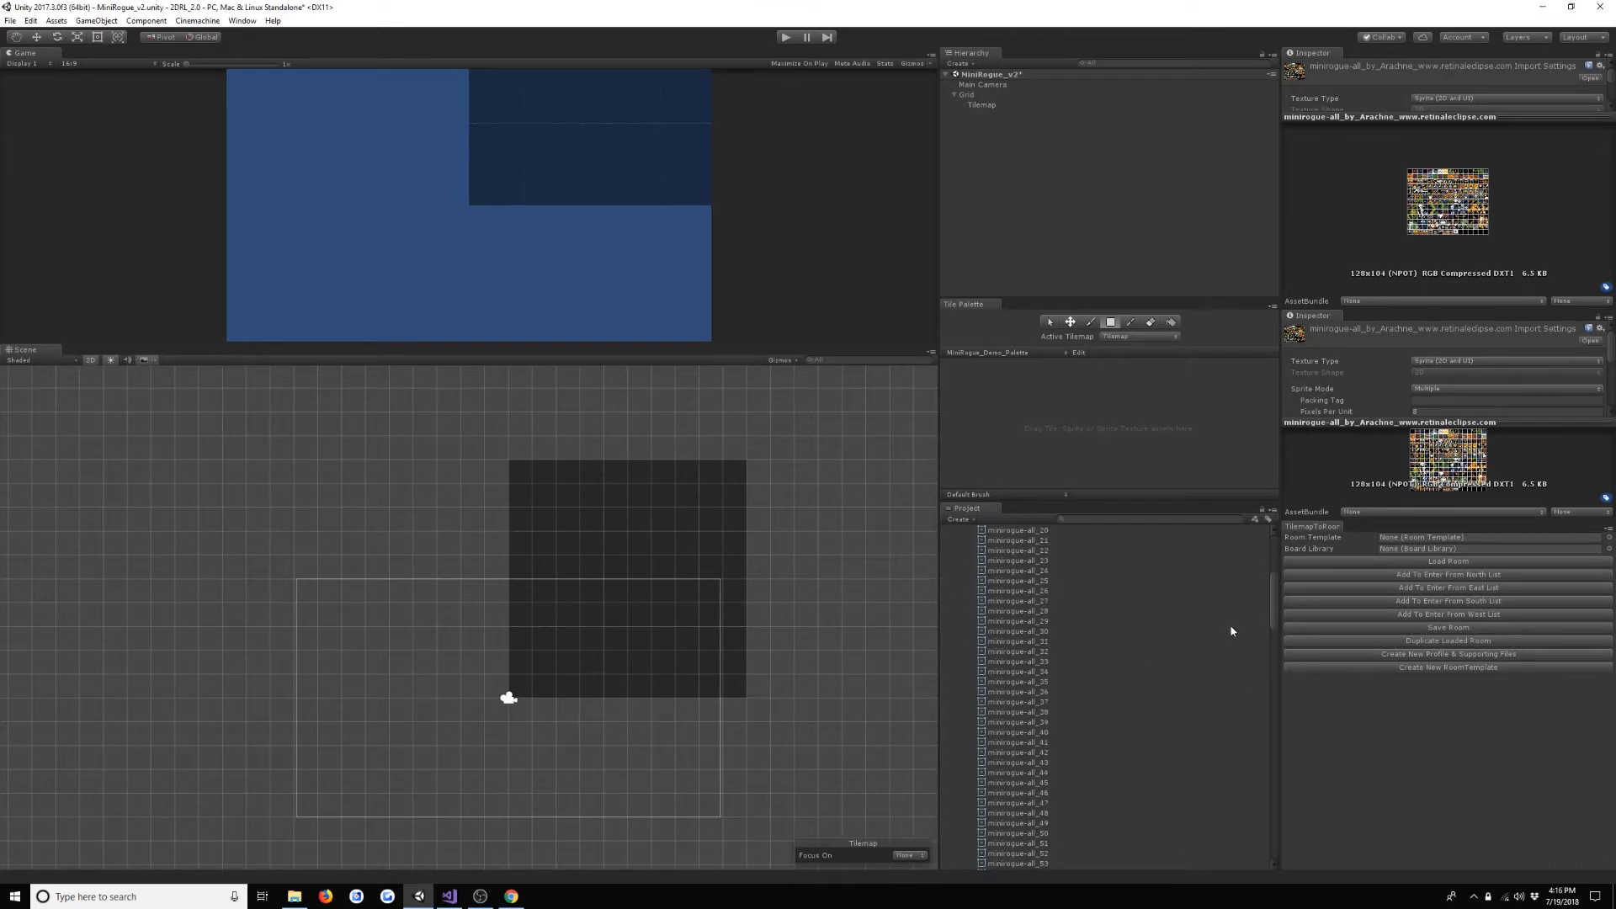
pyautogui.scroll(6, 1139, 677)
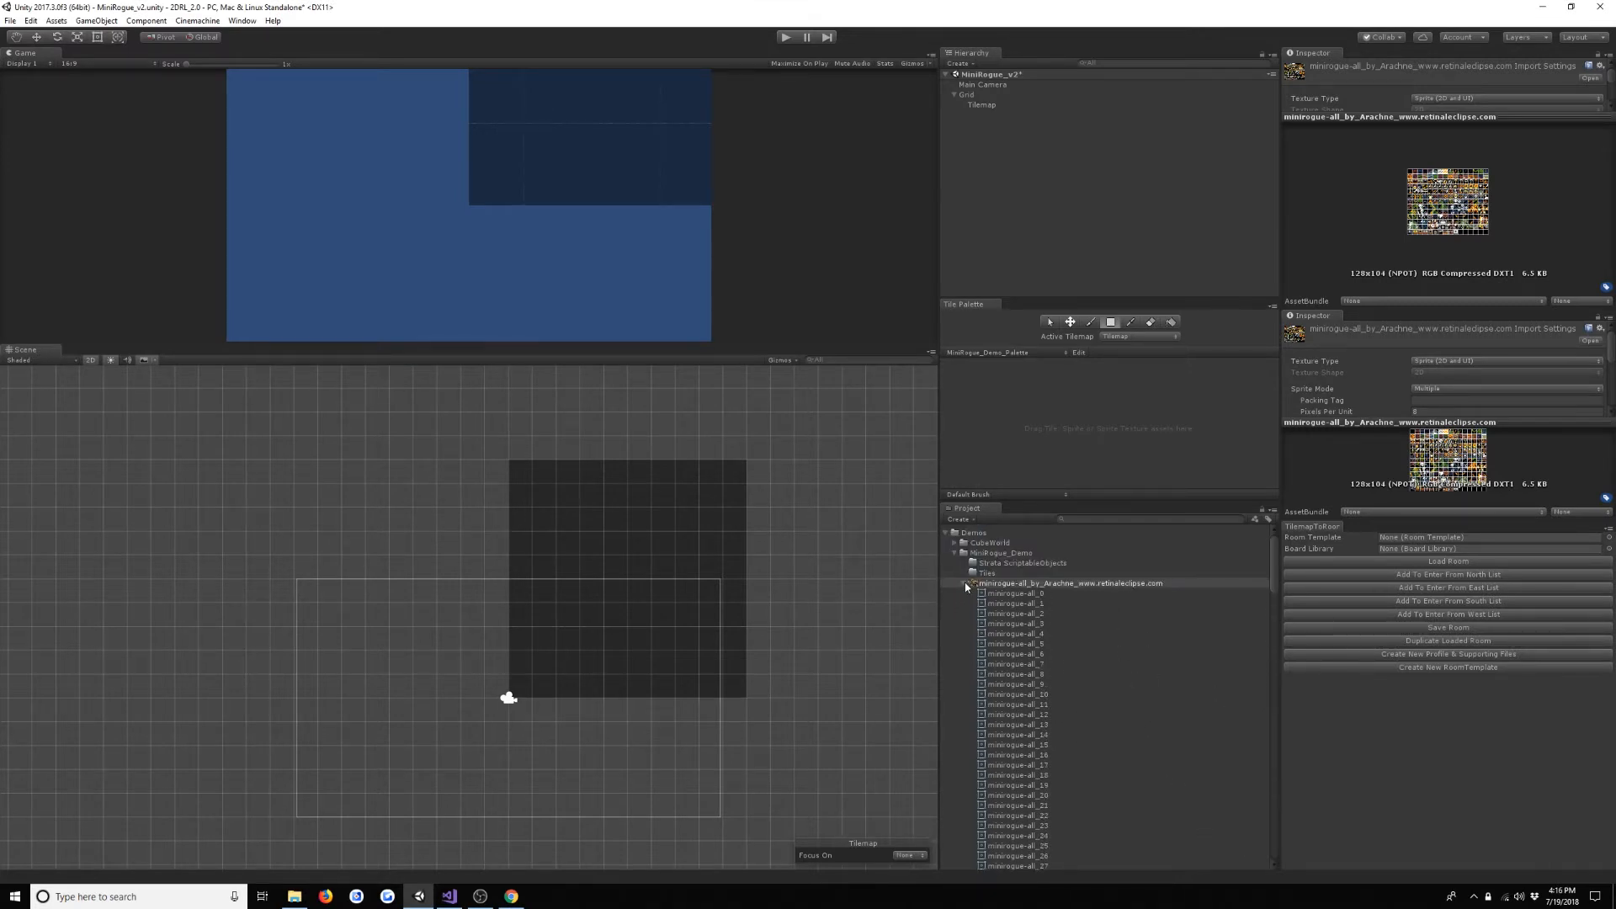
pyautogui.click(965, 584)
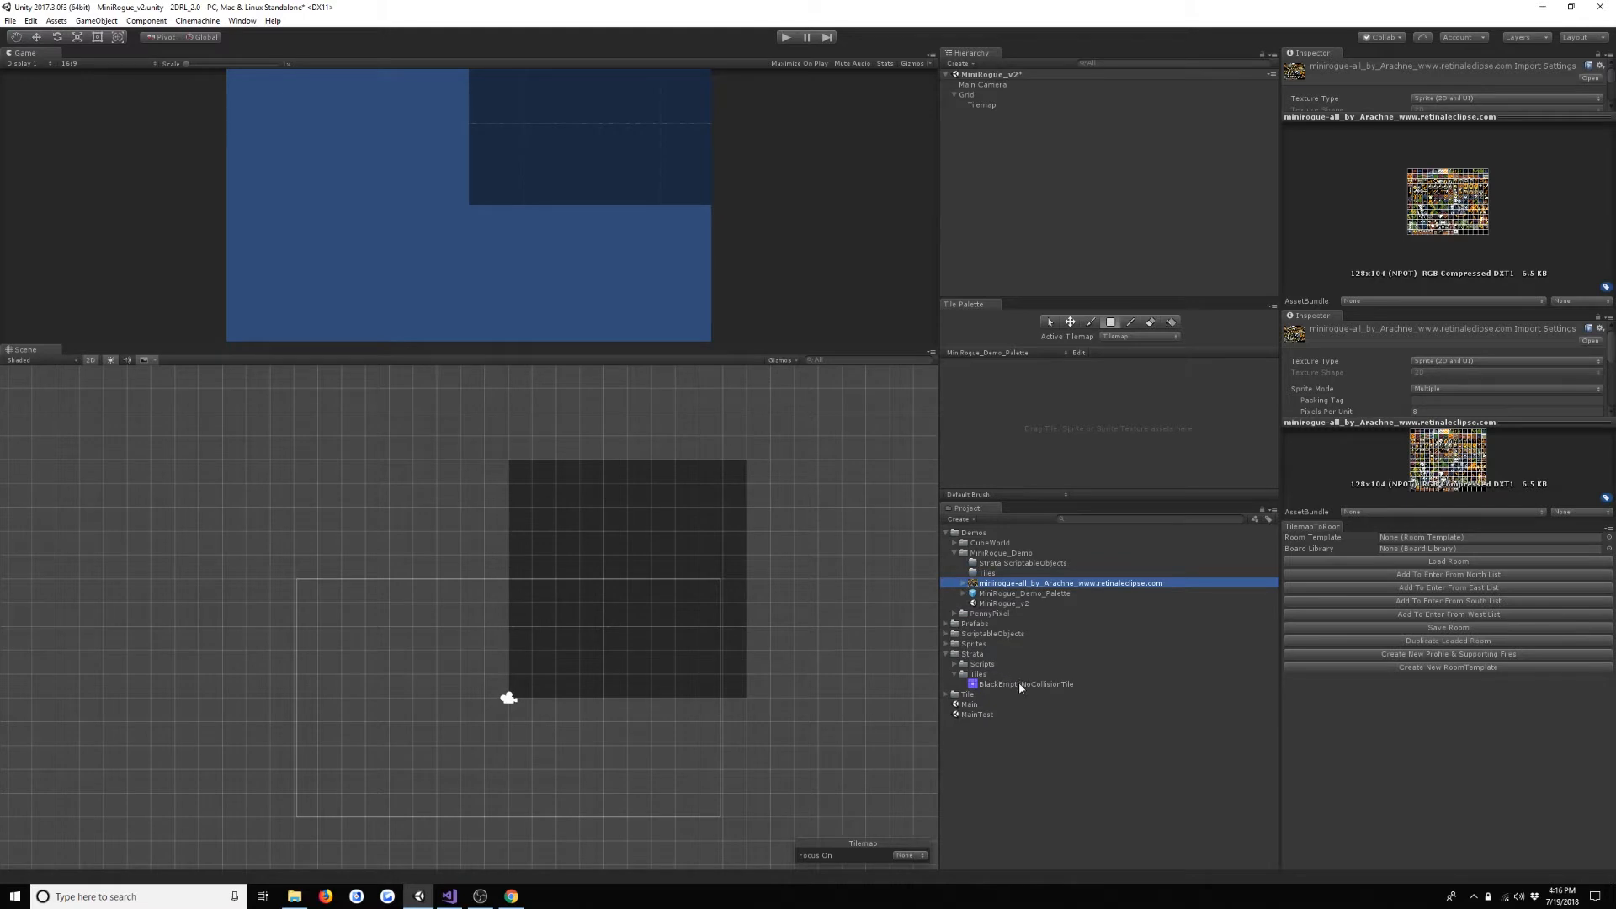
pyautogui.moveTo(1019, 684); pyautogui.dragTo(1019, 396)
pyautogui.click(1128, 423)
pyautogui.scroll(-9, 1128, 423)
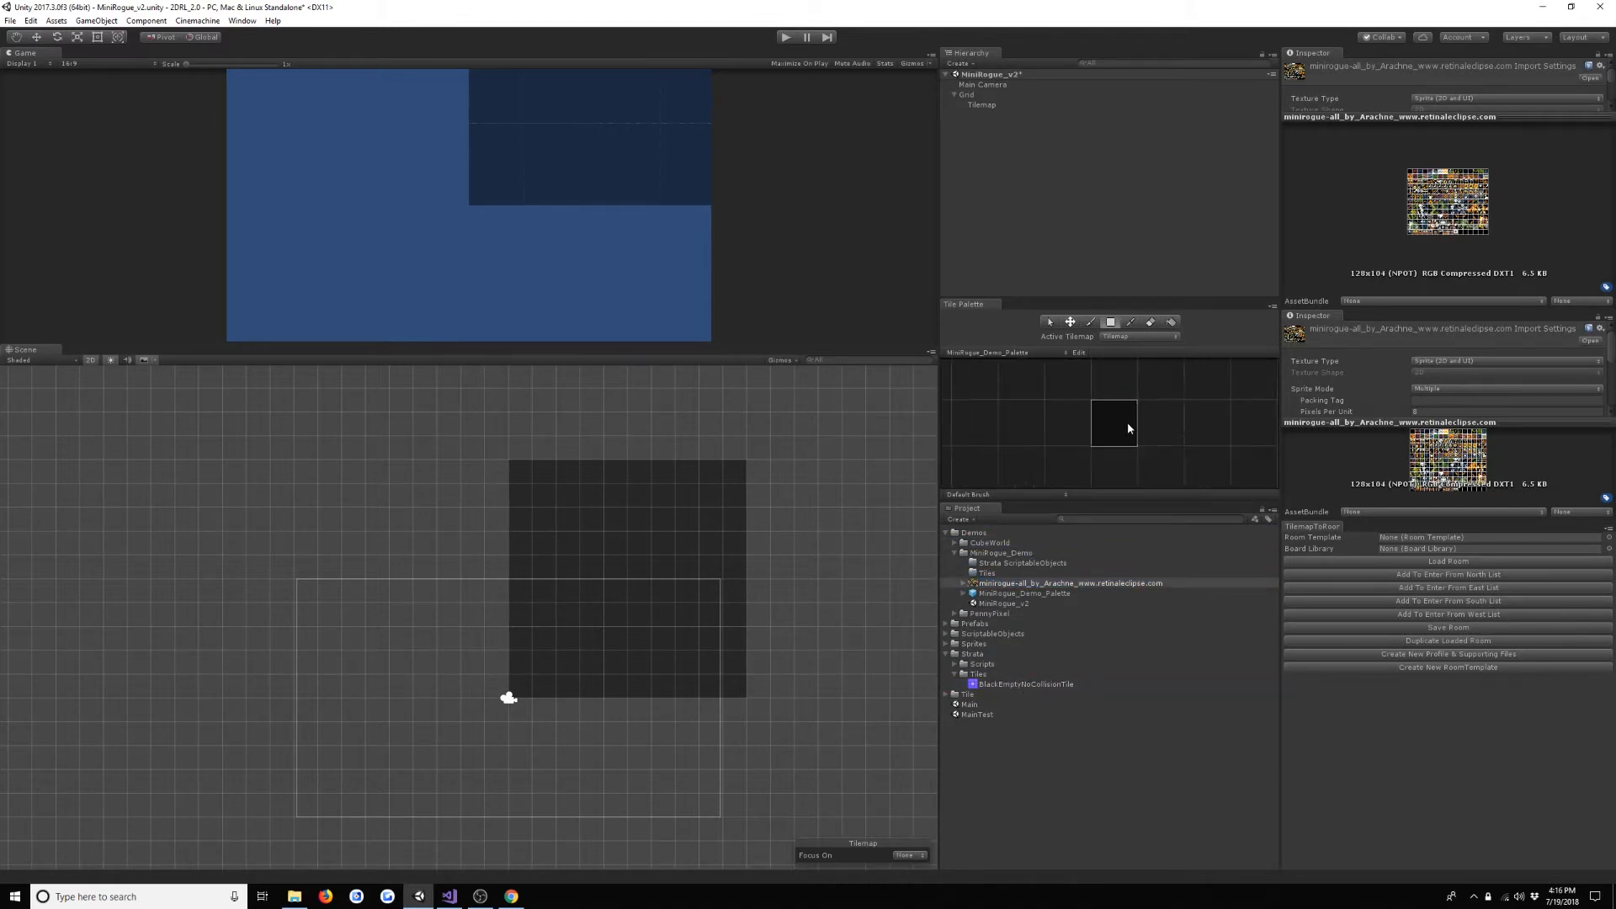
pyautogui.moveTo(1191, 411); pyautogui.dragTo(1099, 392, button='middle')
pyautogui.scroll(-4, 1099, 393)
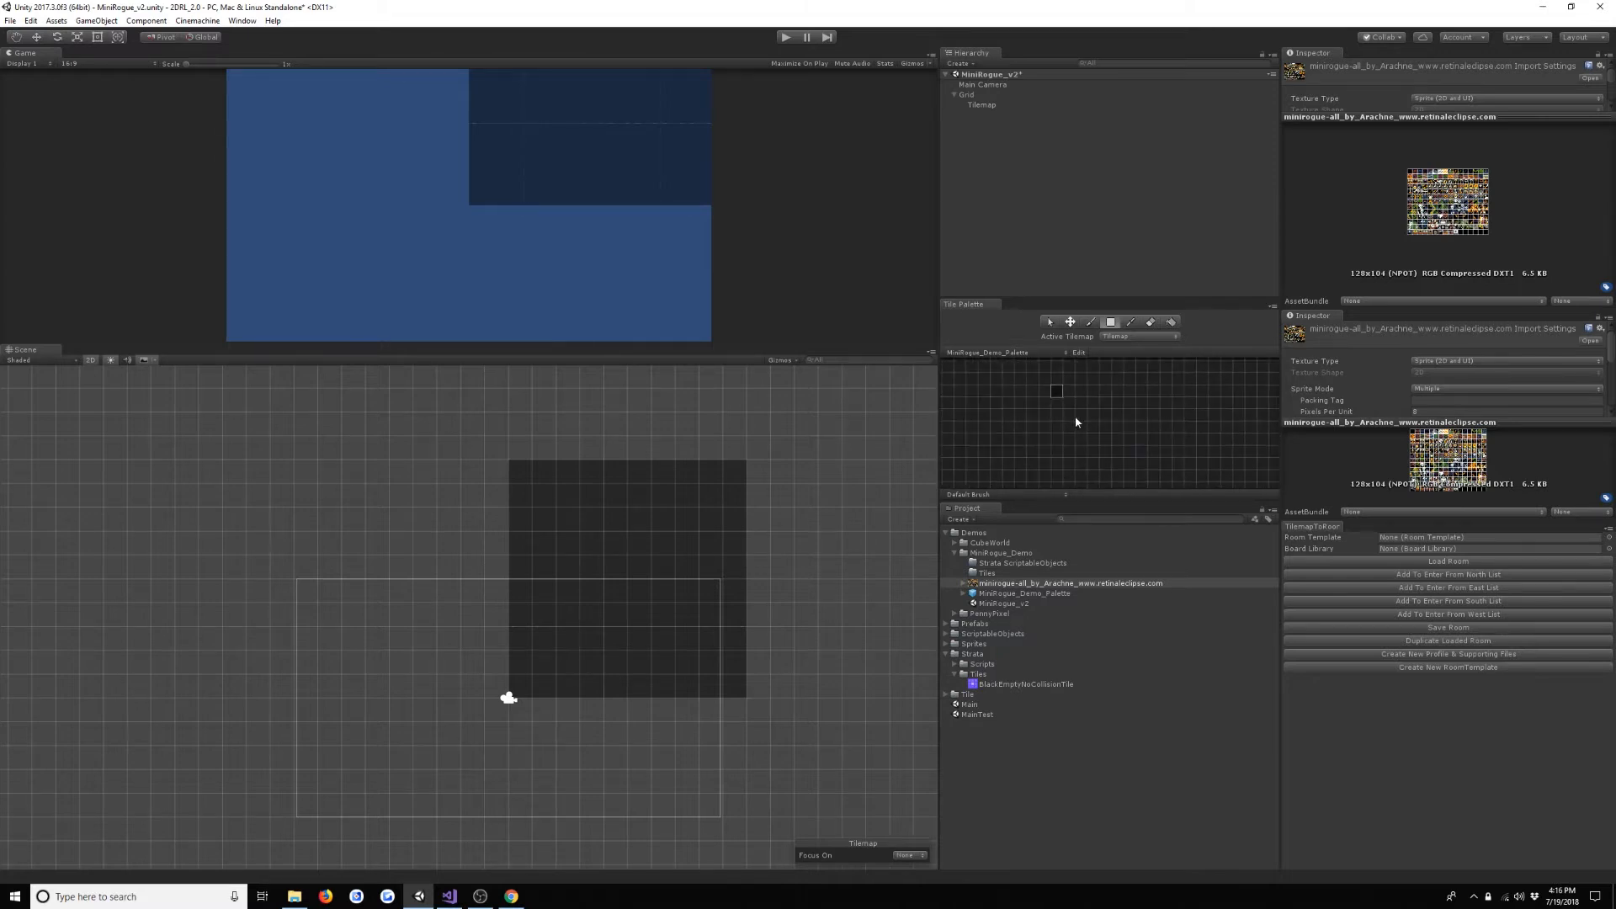
# - Select the sprites minirogue-all_0 through minirogue-all_128 of the minirogue sprite sheet
pyautogui.click(963, 583)
pyautogui.click(1025, 594)
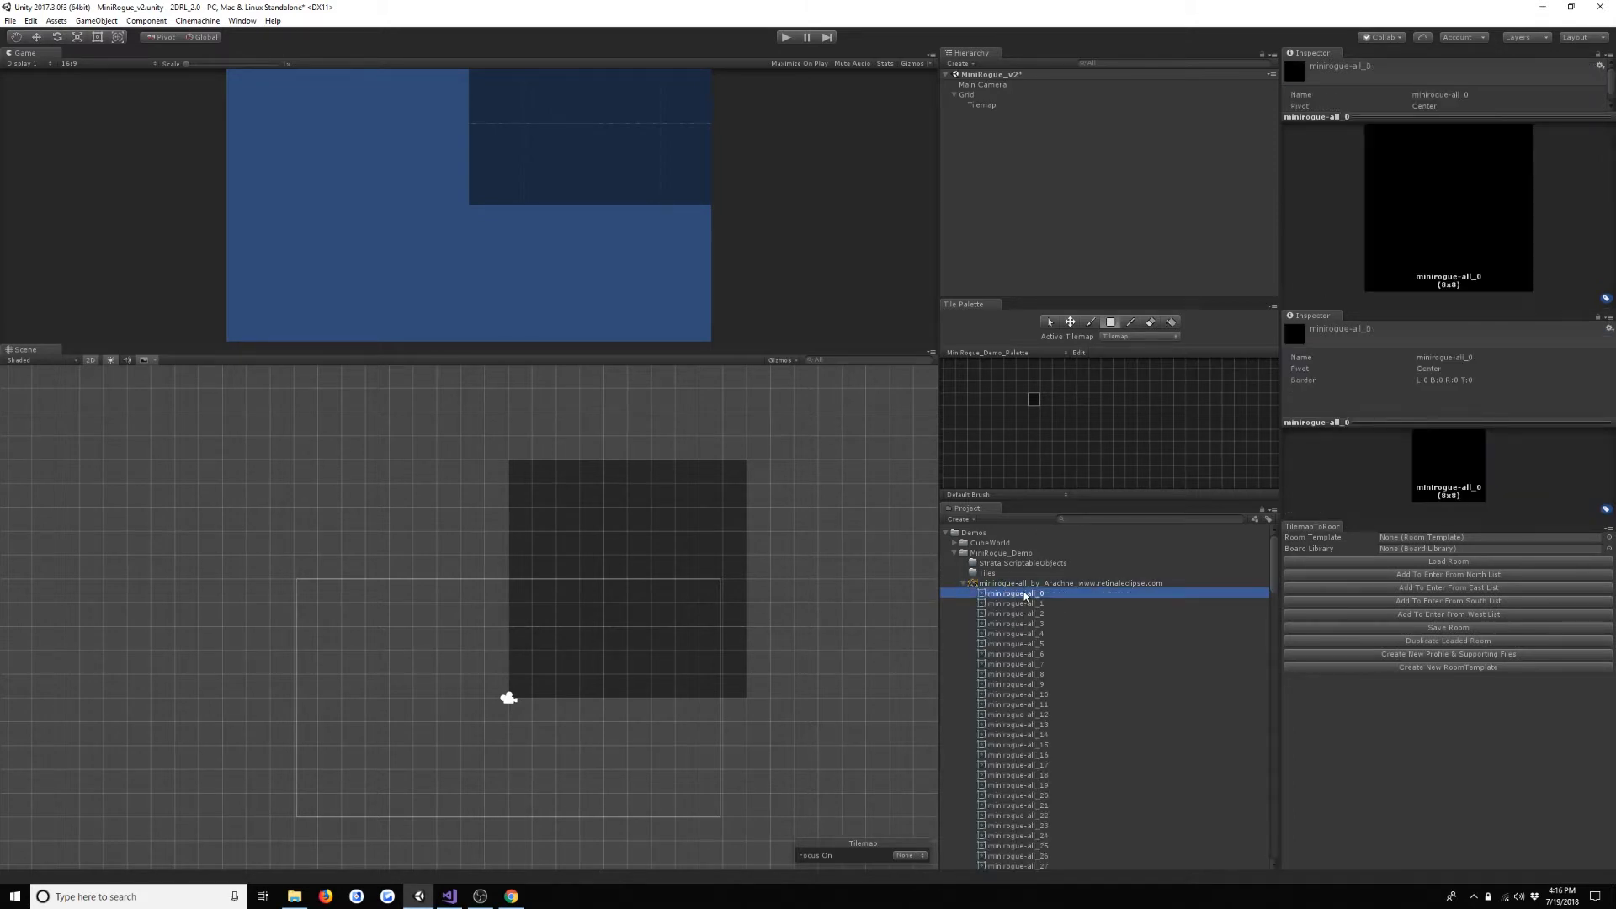
pyautogui.scroll(-15, 1039, 643)
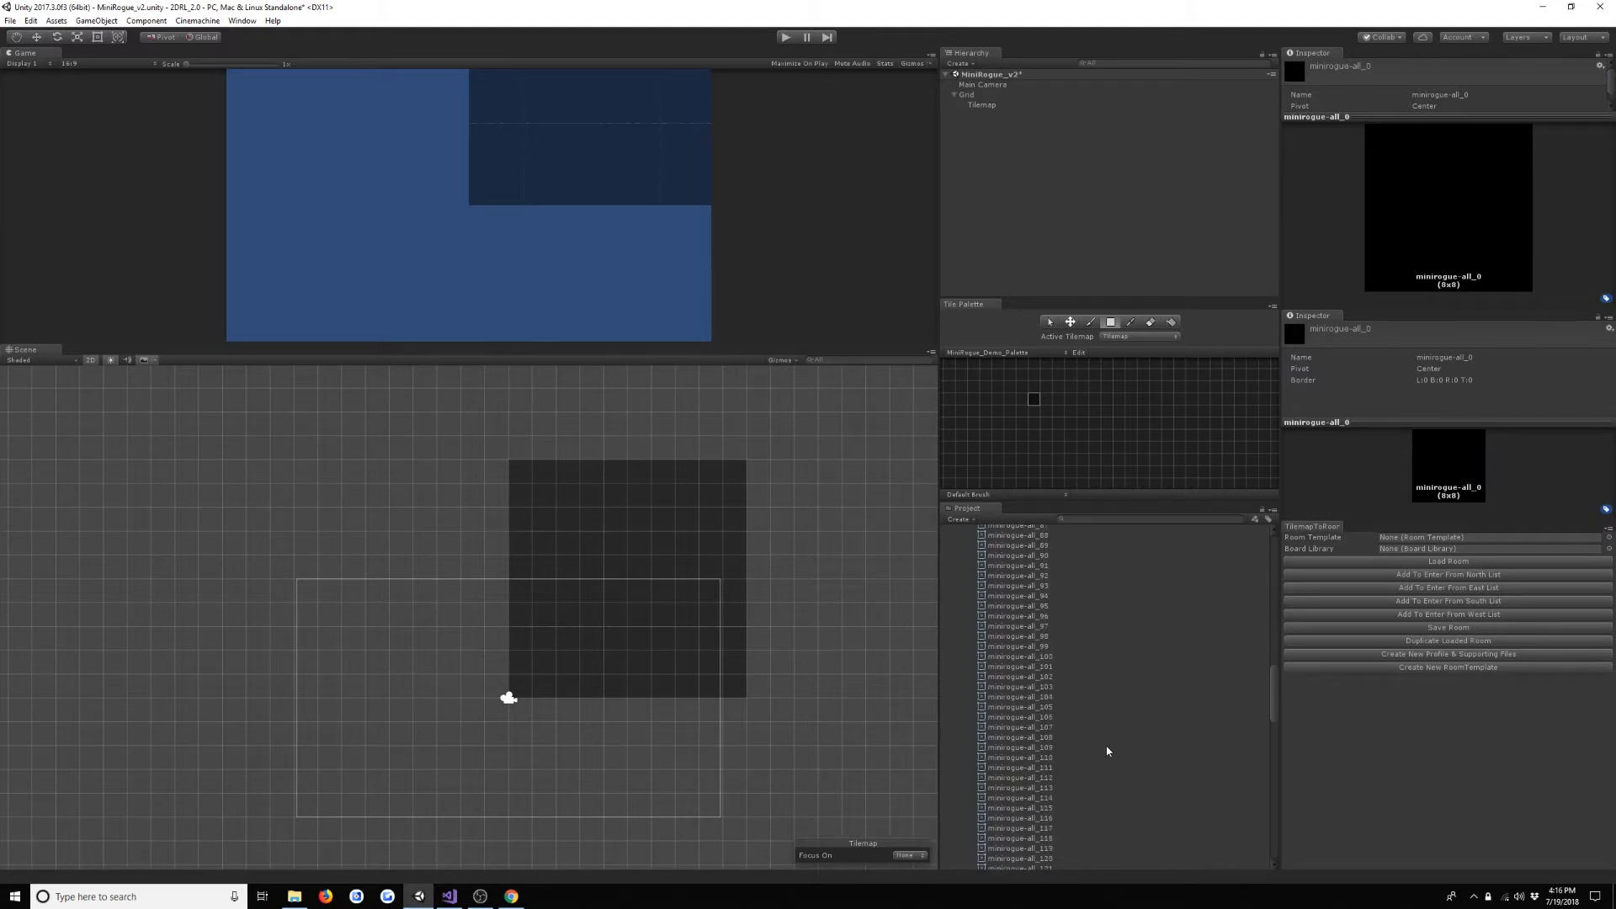
pyautogui.scroll(-8, 1107, 751)
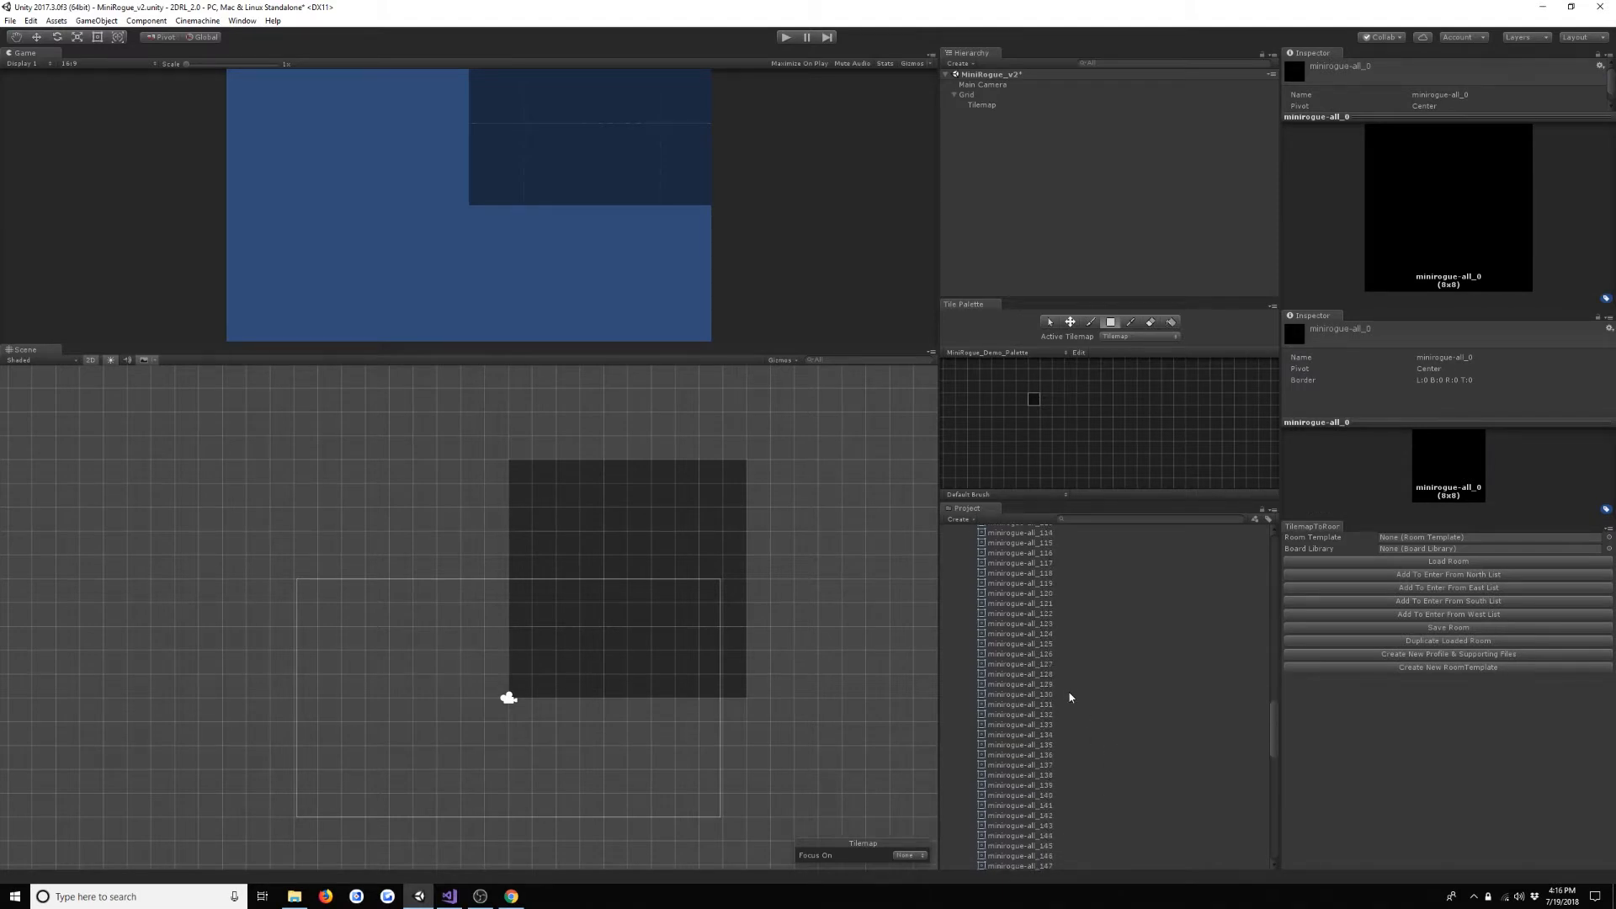
pyautogui.keyDown('shift'); pyautogui.click(1064, 677); pyautogui.keyUp('shift')
pyautogui.scroll(10, 1054, 690)
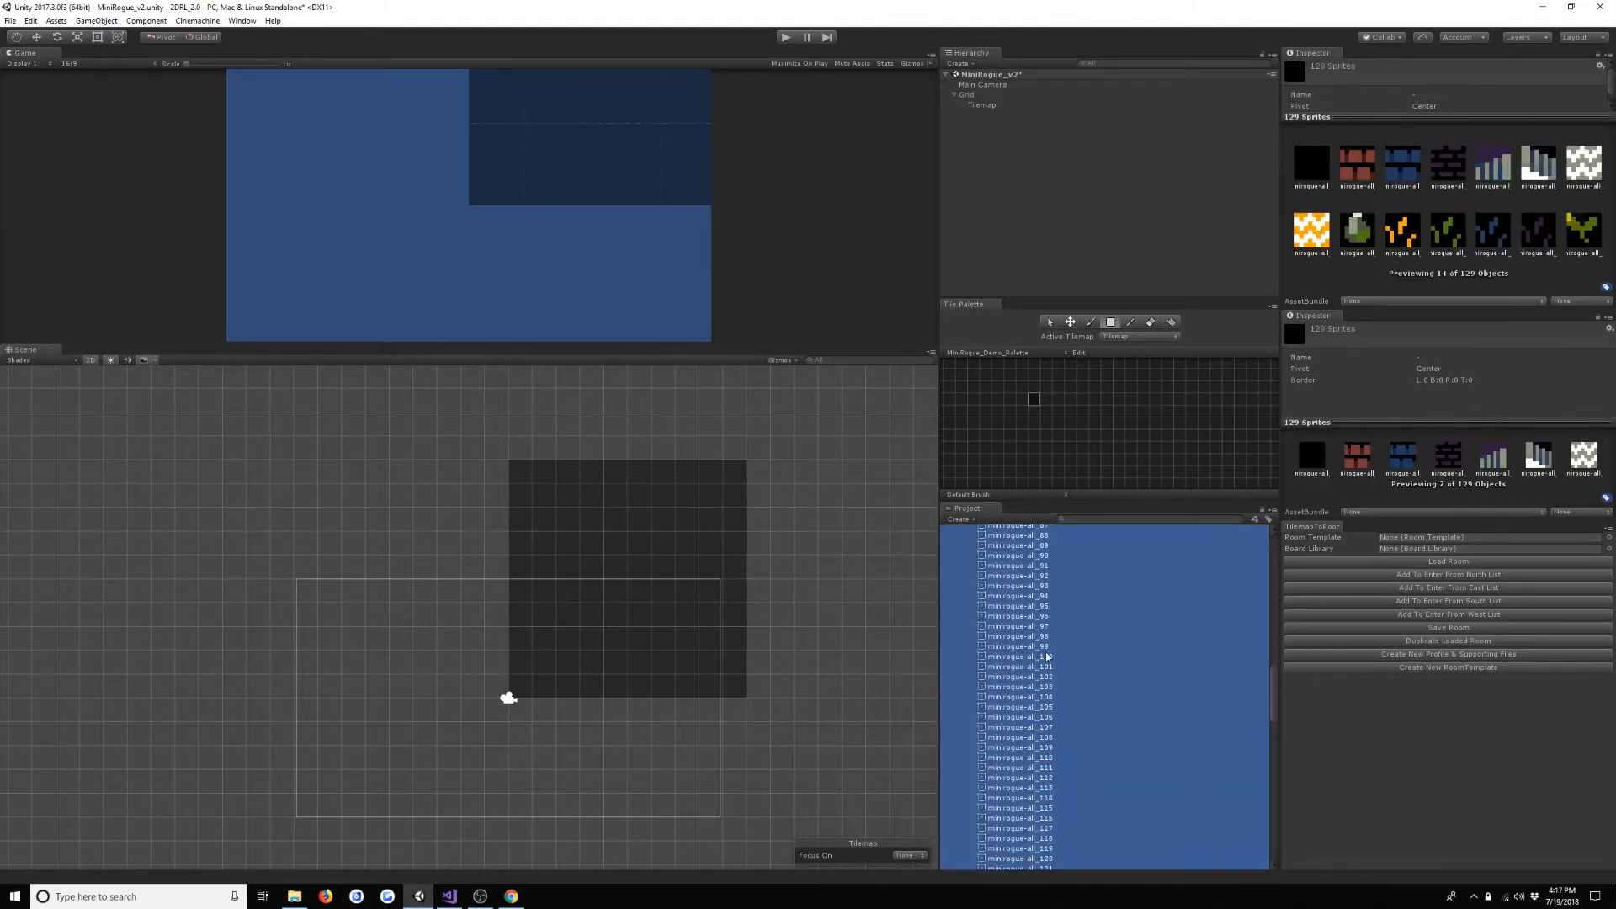
pyautogui.scroll(11, 1051, 747)
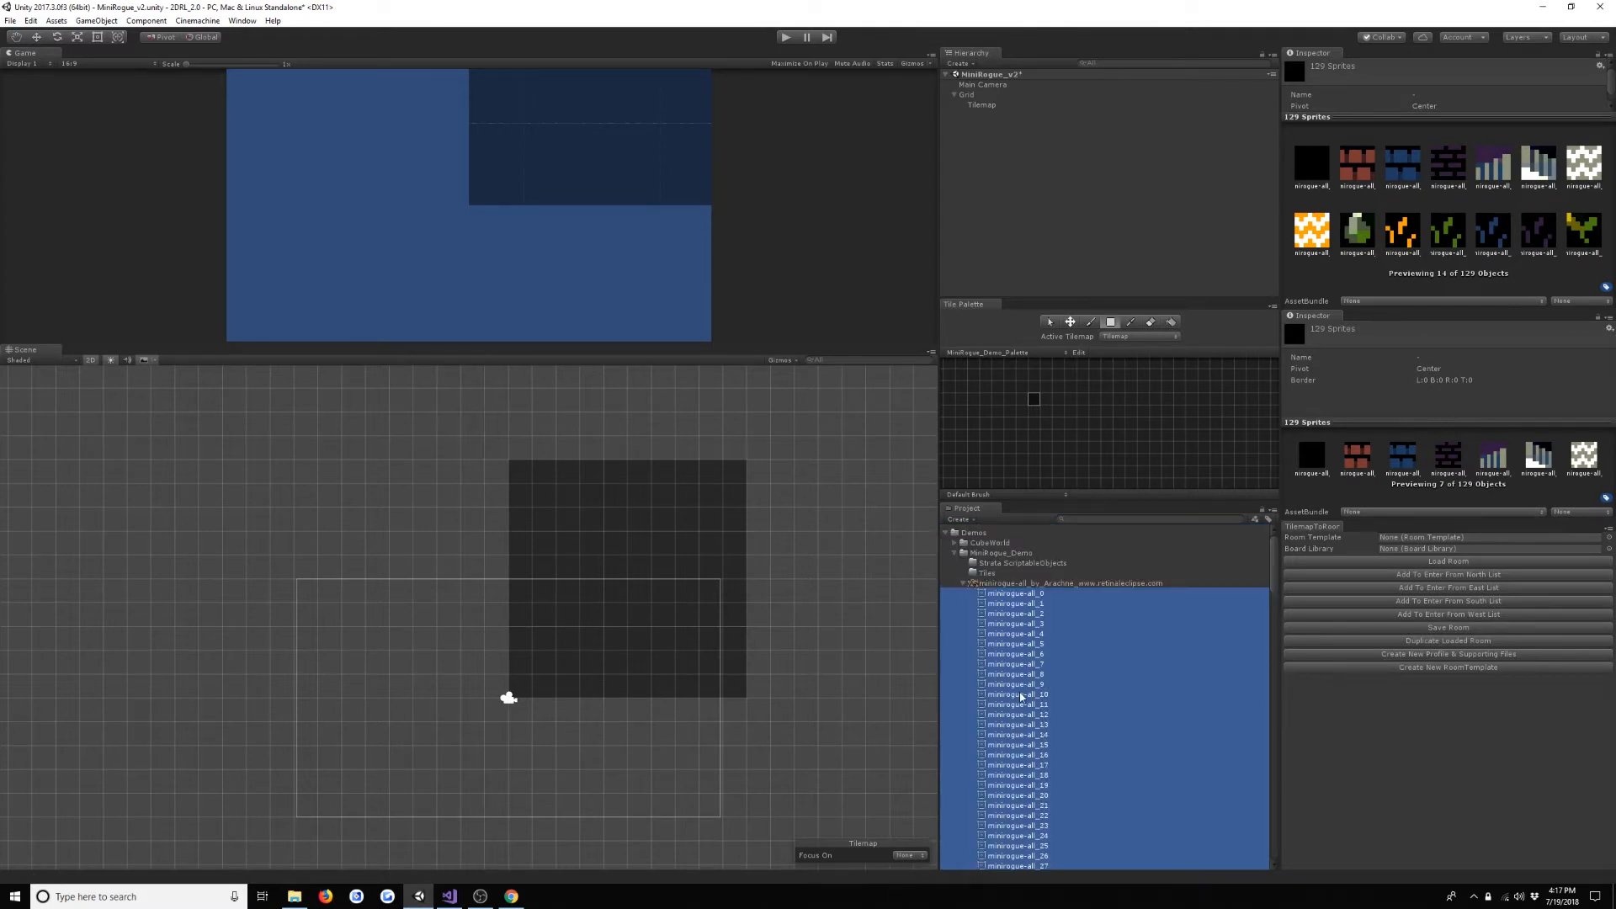
# - Add the selected sprites to the palette beside the black tile, generating their tiles in the Tile folder, and enlarge the Tile Palette view
pyautogui.moveTo(1020, 696); pyautogui.dragTo(936, 624)
pyautogui.moveTo(1026, 593); pyautogui.dragTo(1067, 407)
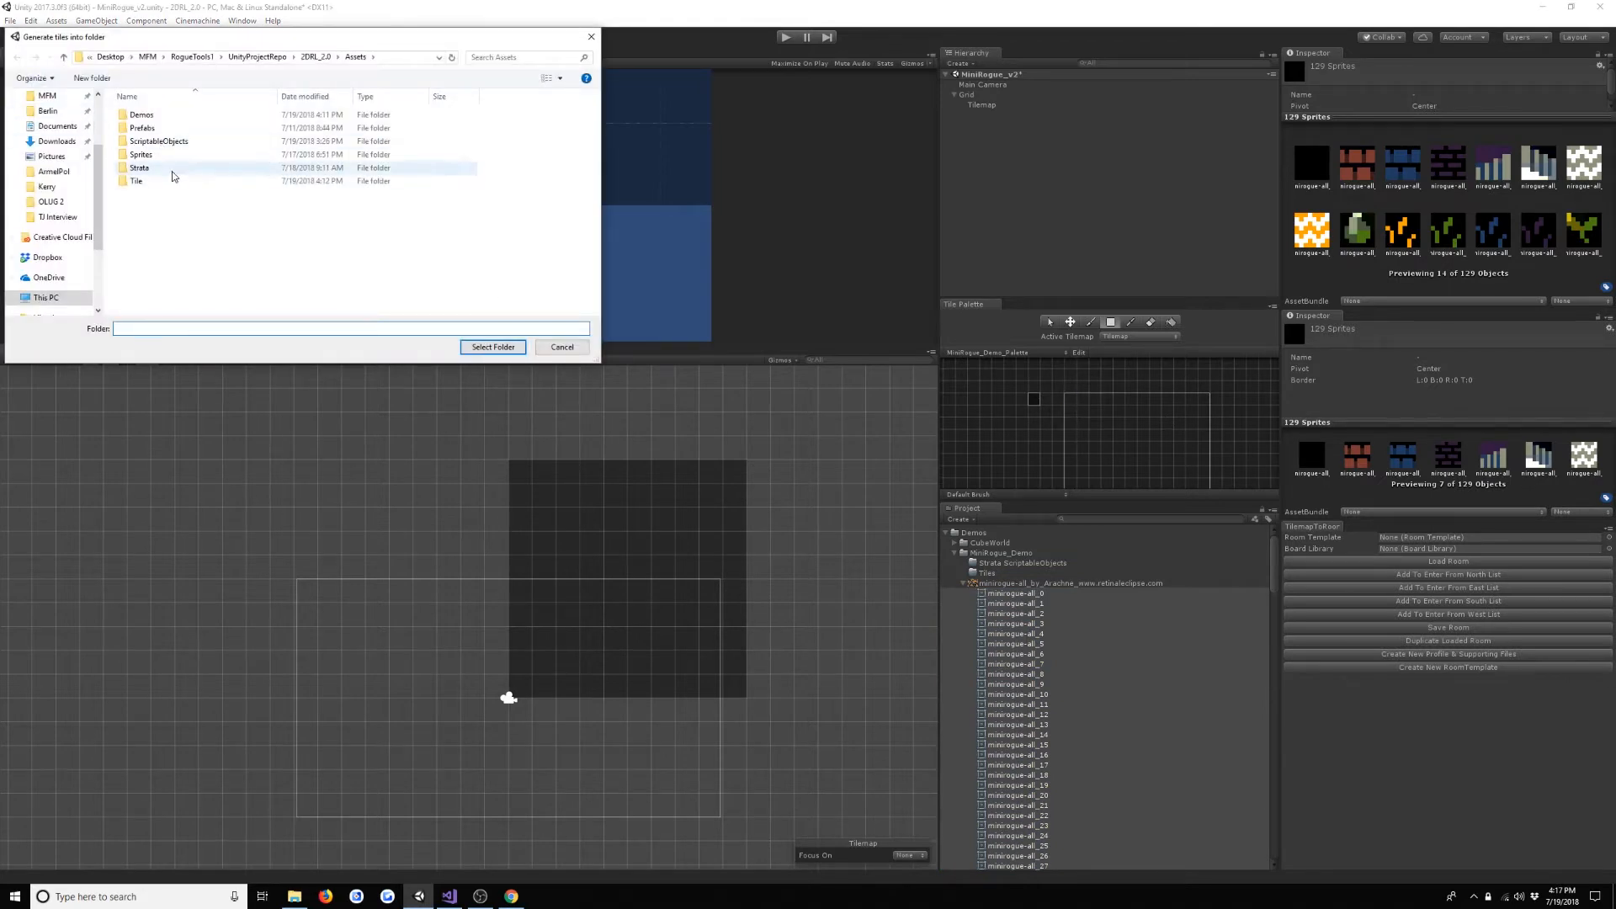
pyautogui.doubleClick(136, 181)
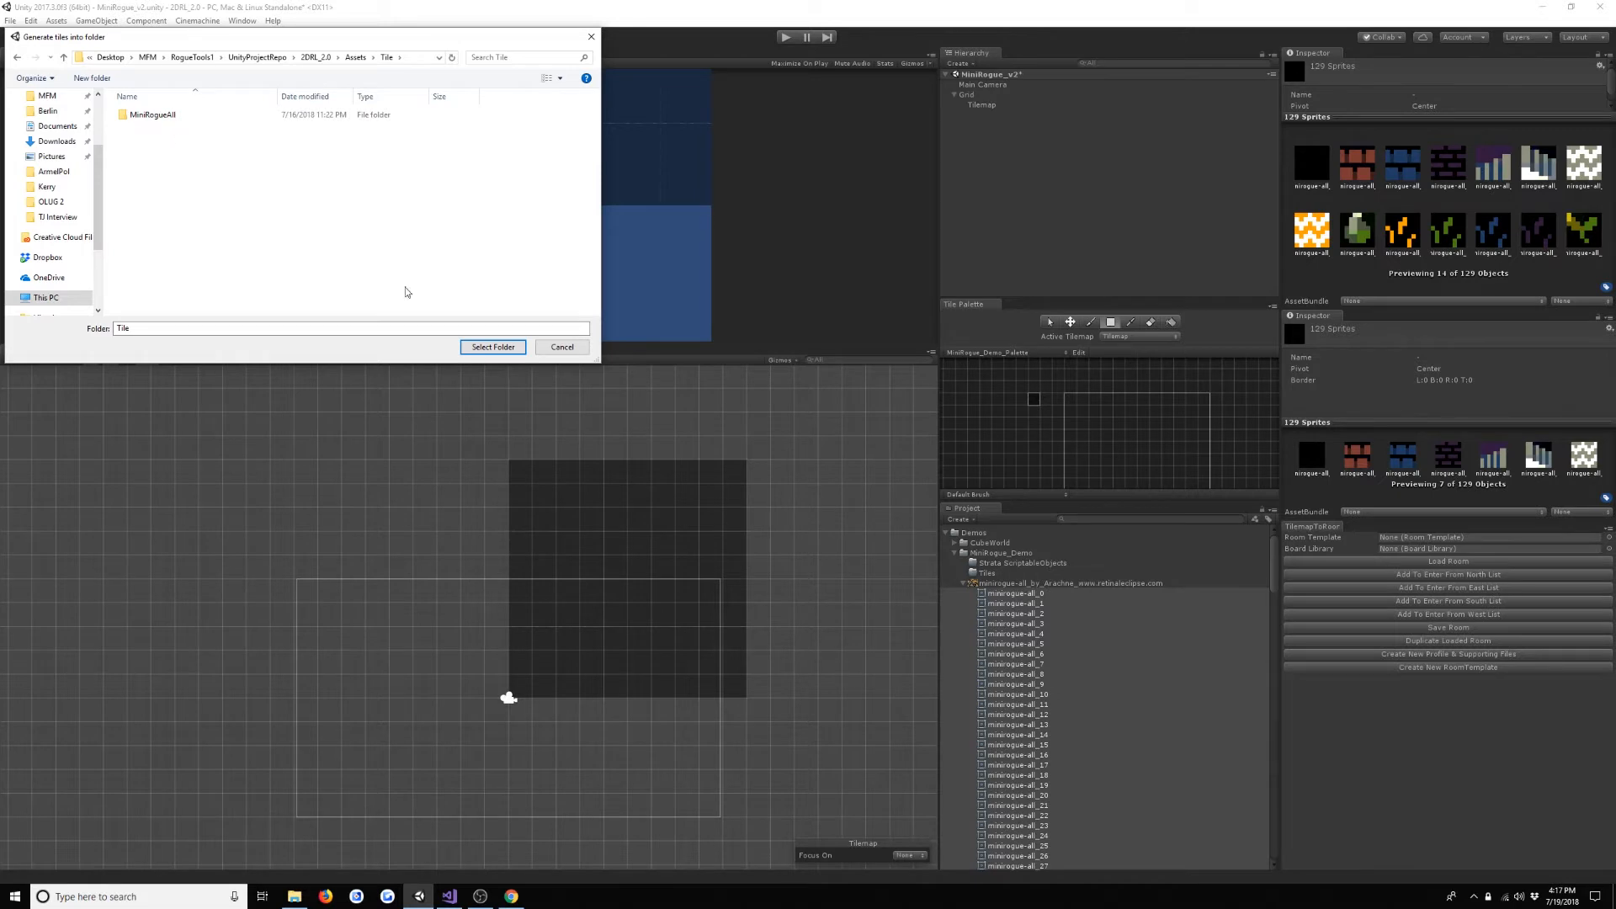
pyautogui.click(494, 347)
pyautogui.press('Return')
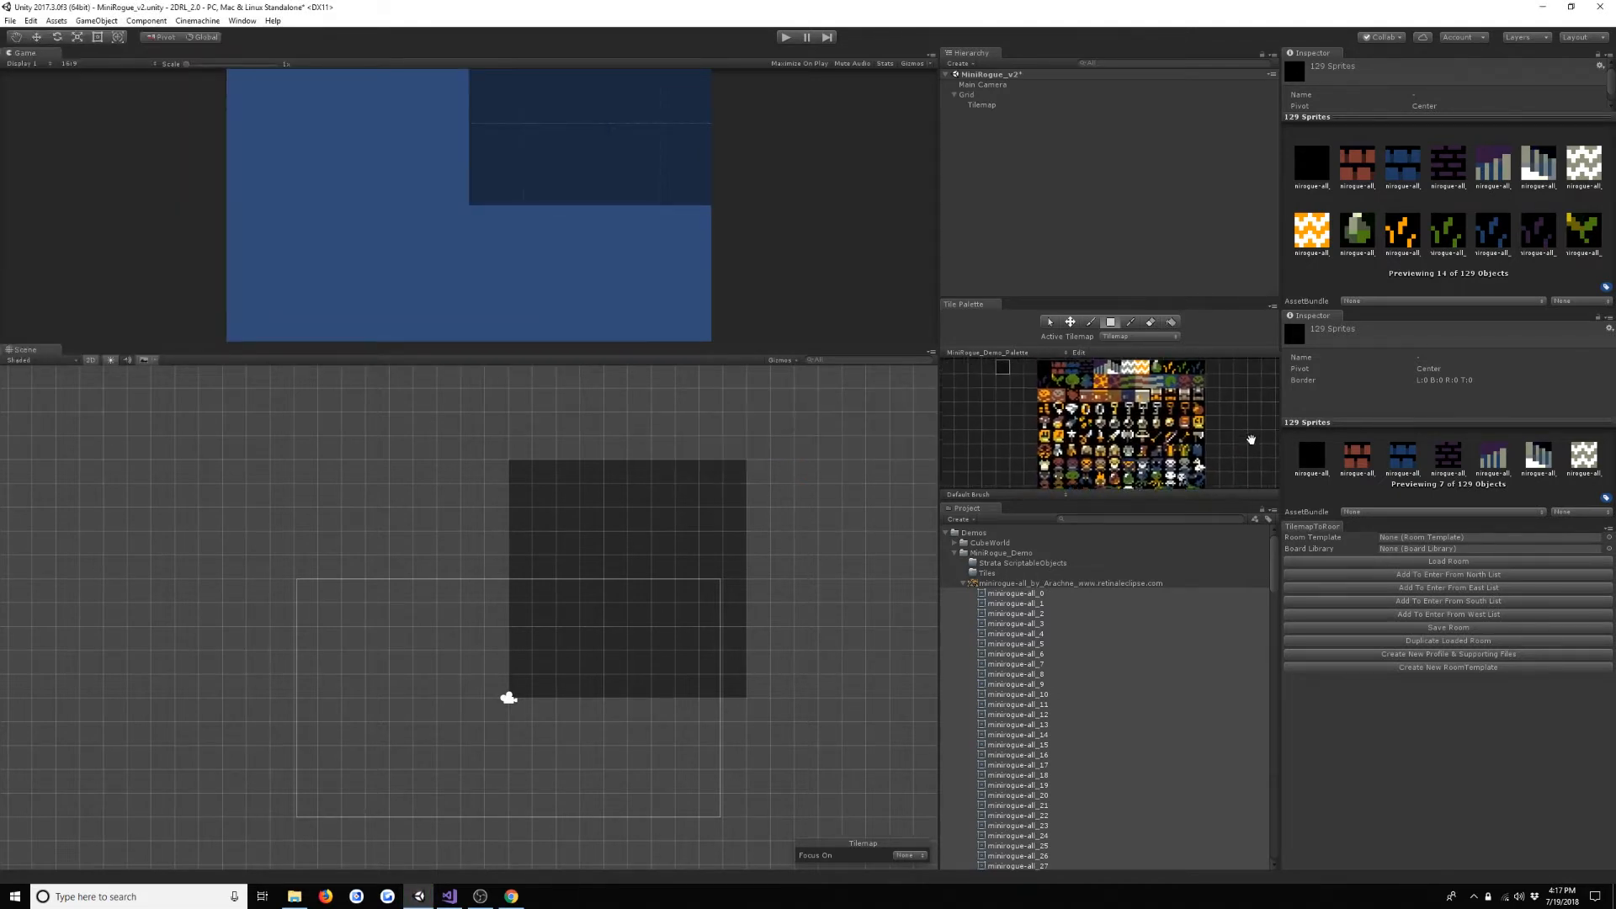
pyautogui.moveTo(1077, 293); pyautogui.dragTo(1076, 210)
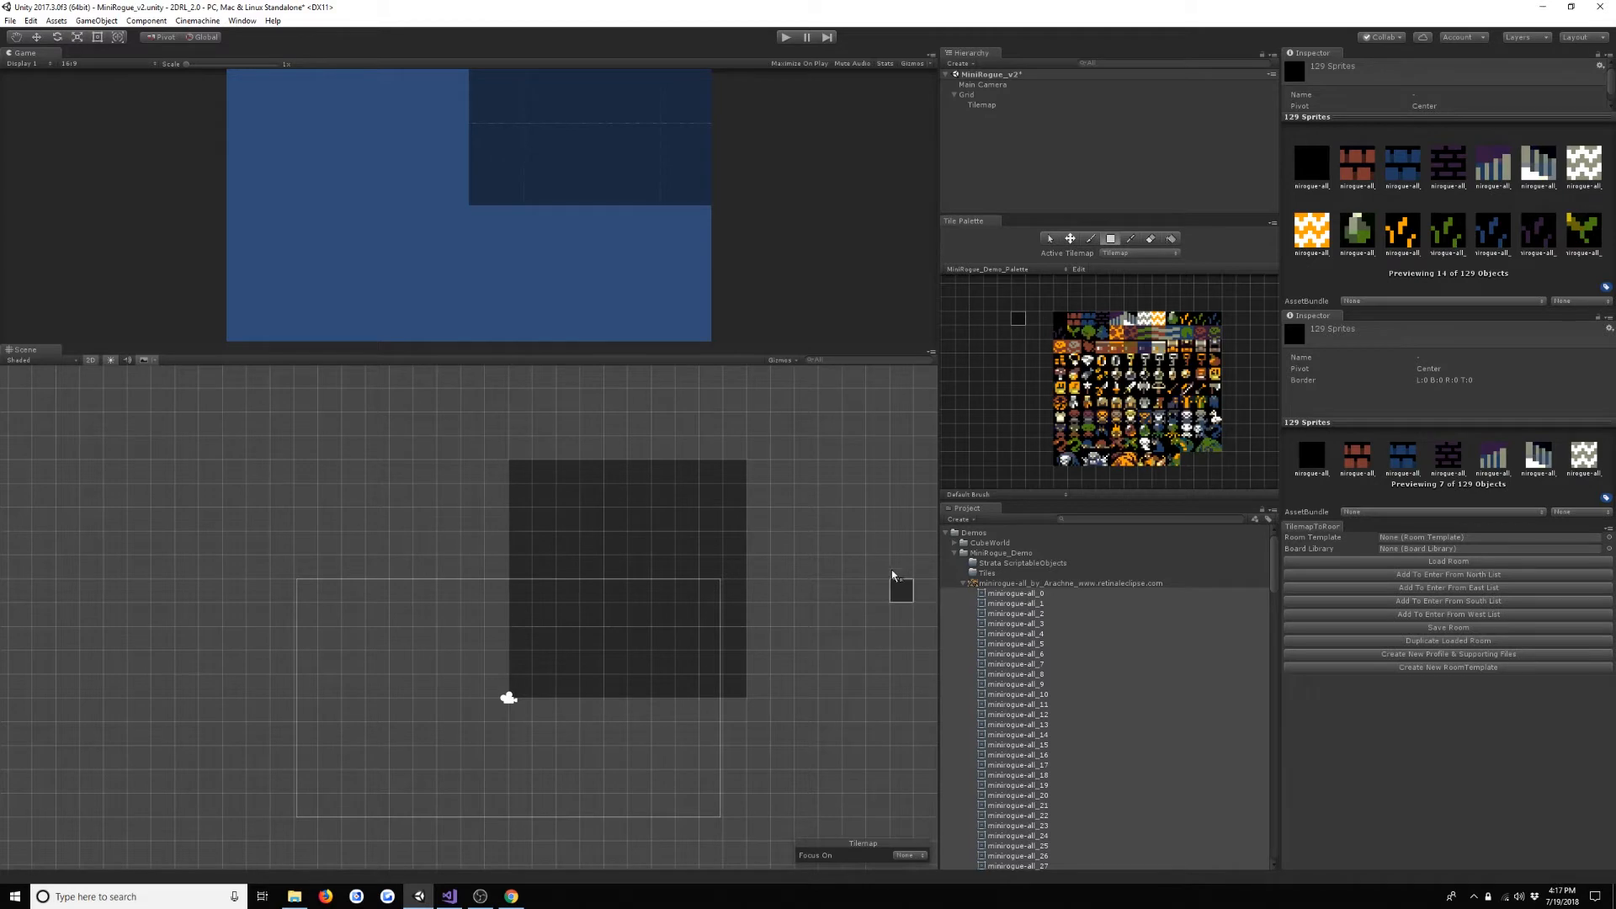
pyautogui.click(964, 584)
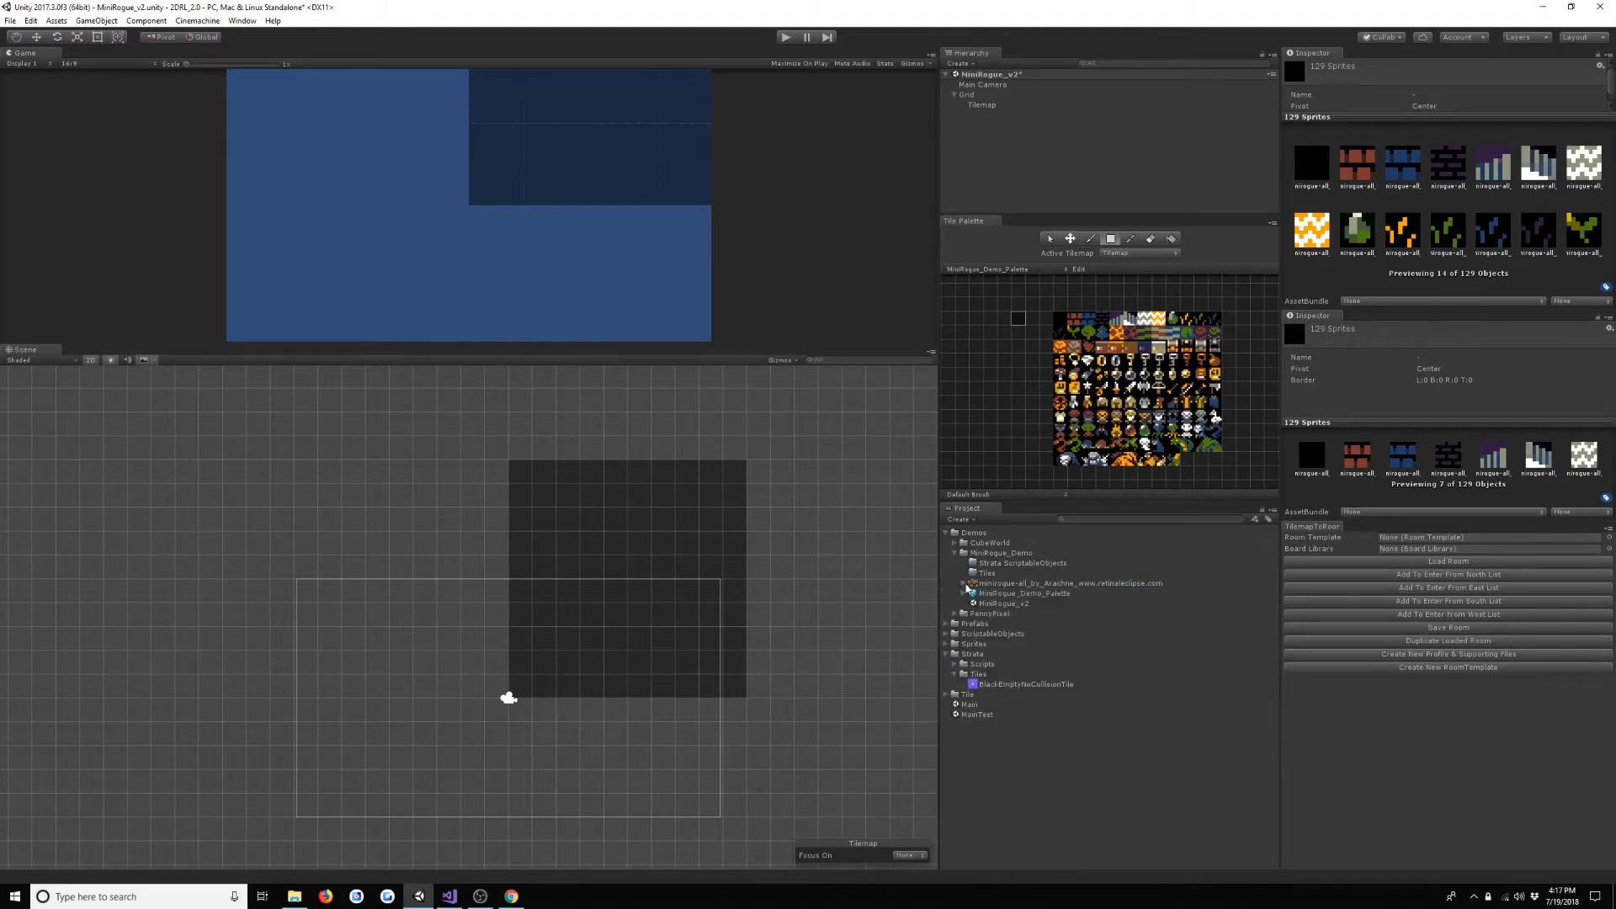
# - Create a new profile and its supporting files in the Strata ScriptableObjects folder of MiniRogue_Demo
pyautogui.click(1058, 801)
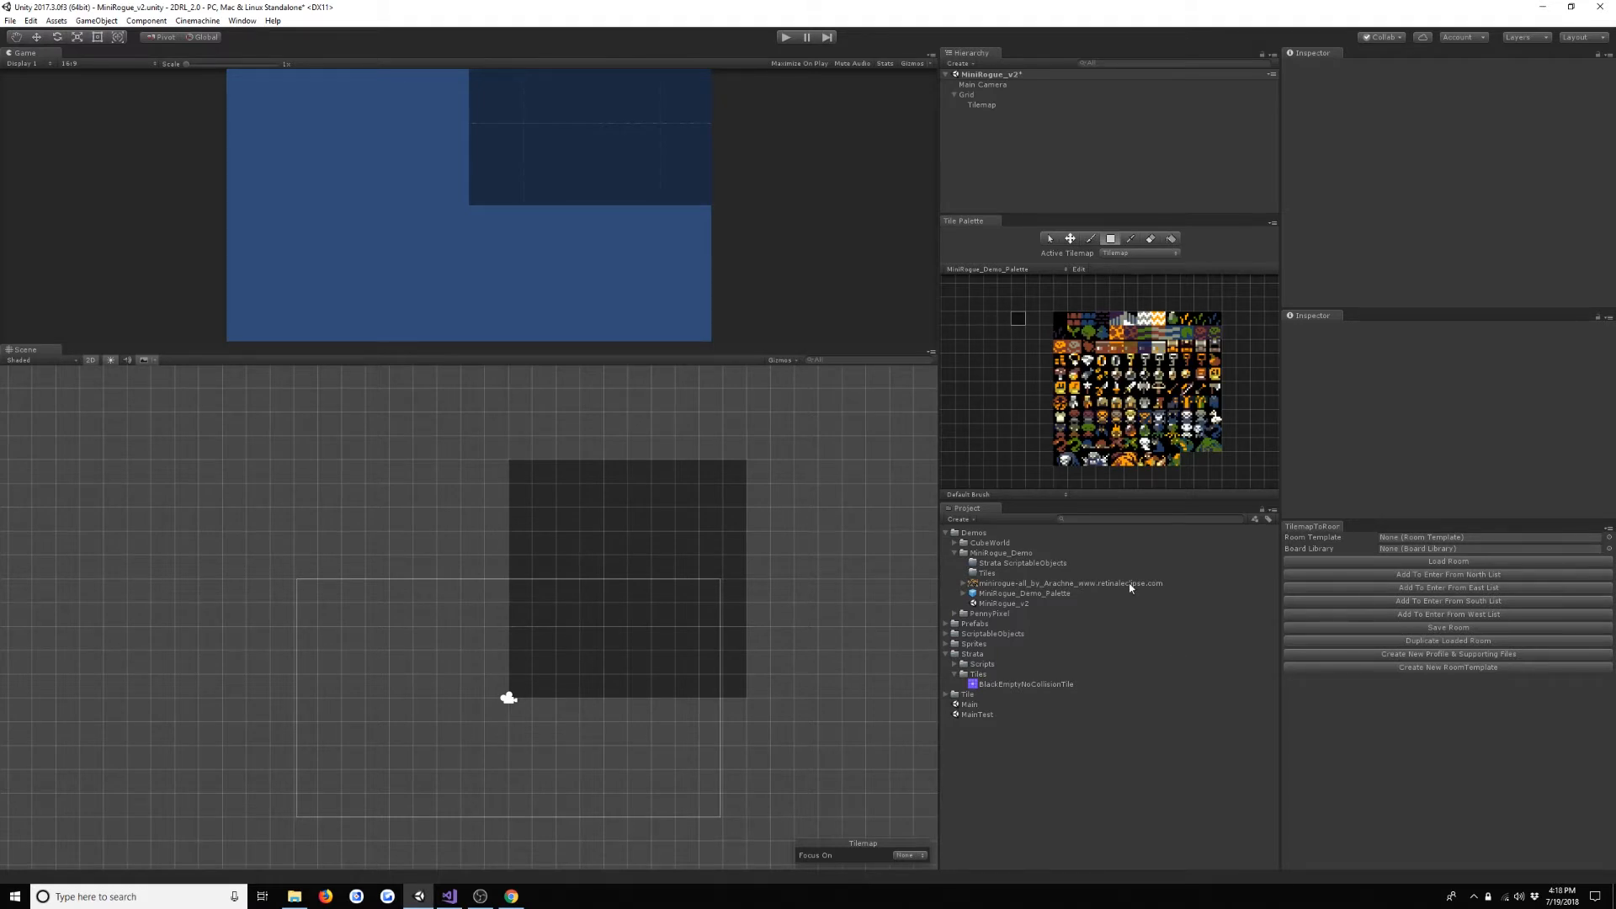
pyautogui.click(1002, 563)
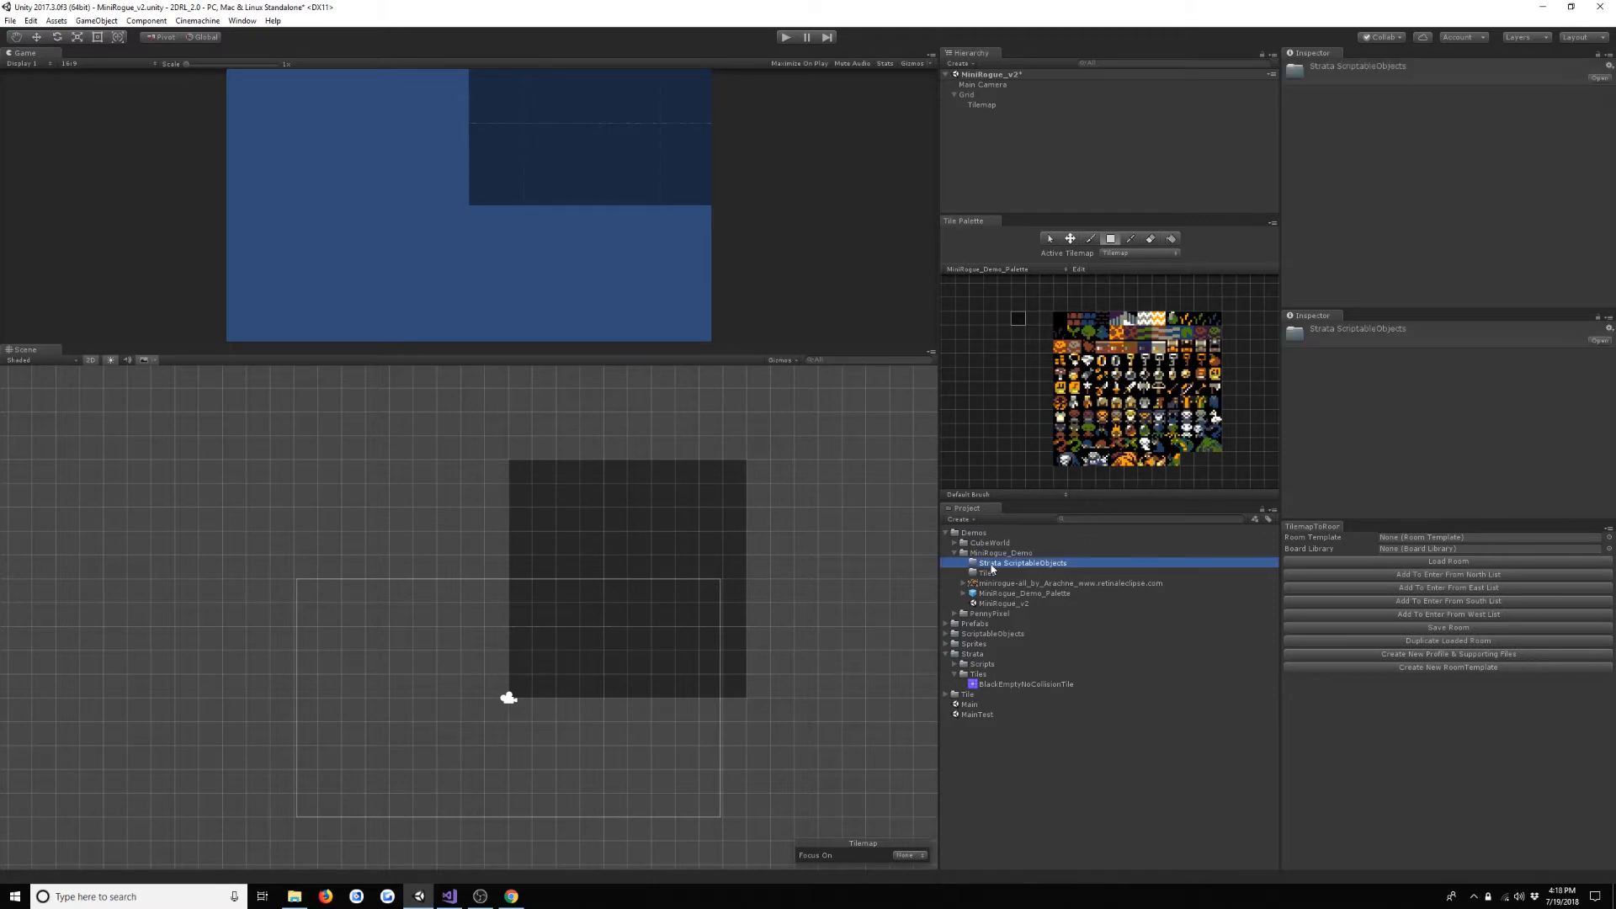
pyautogui.click(1466, 655)
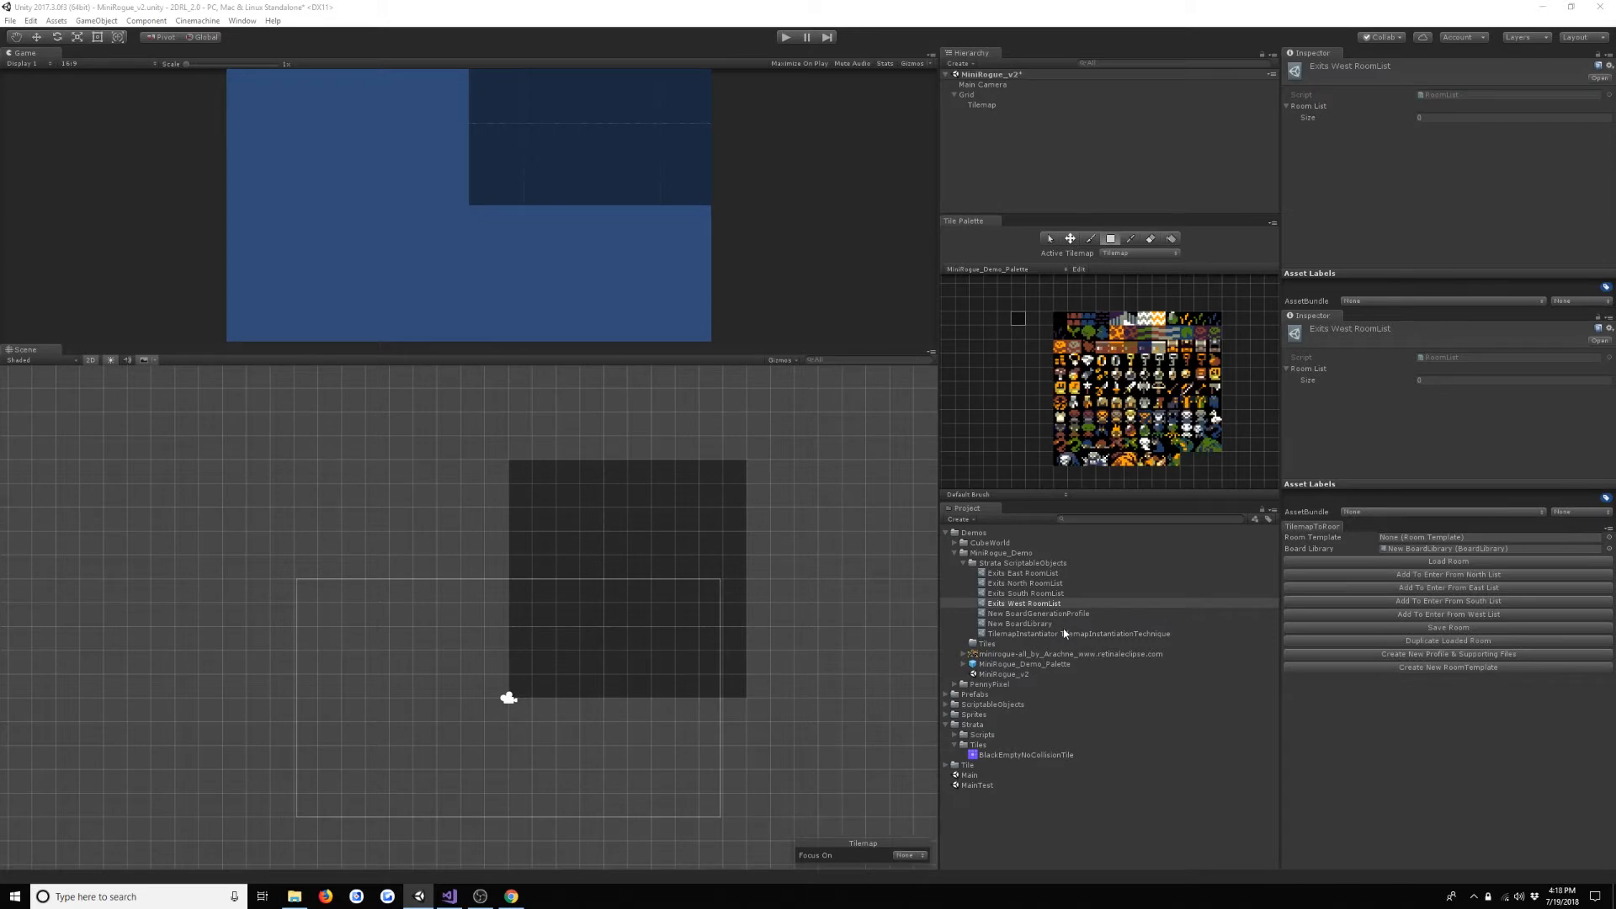
# - Create a new room template in the Strata ScriptableObjects folder and name it MiniRogue NSEW 1
pyautogui.click(1045, 563)
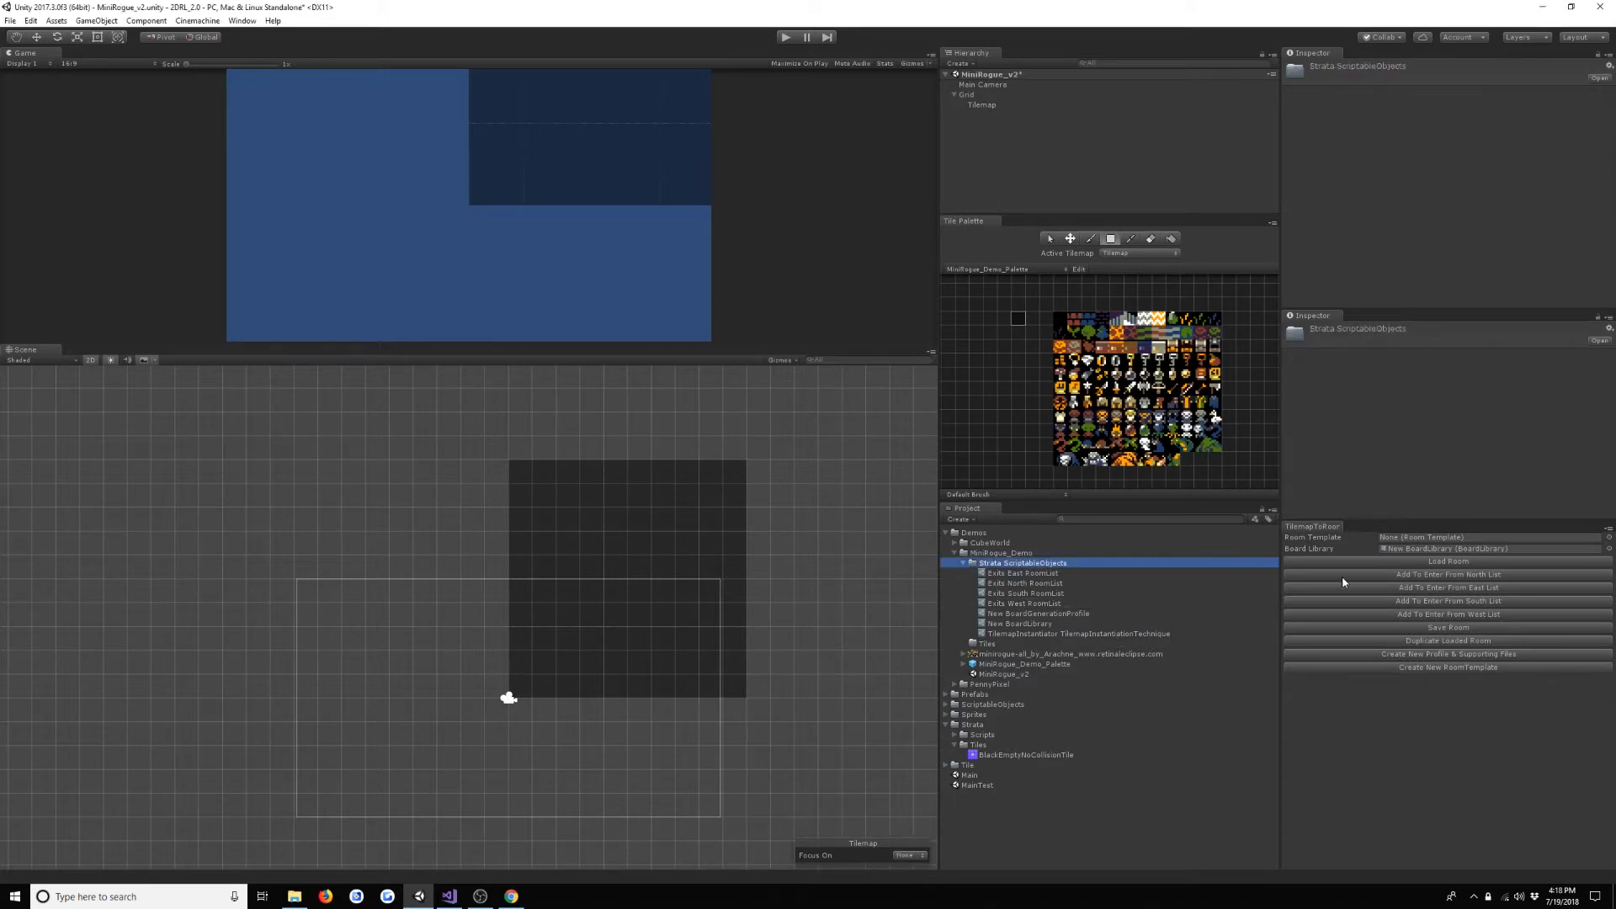
pyautogui.click(1462, 670)
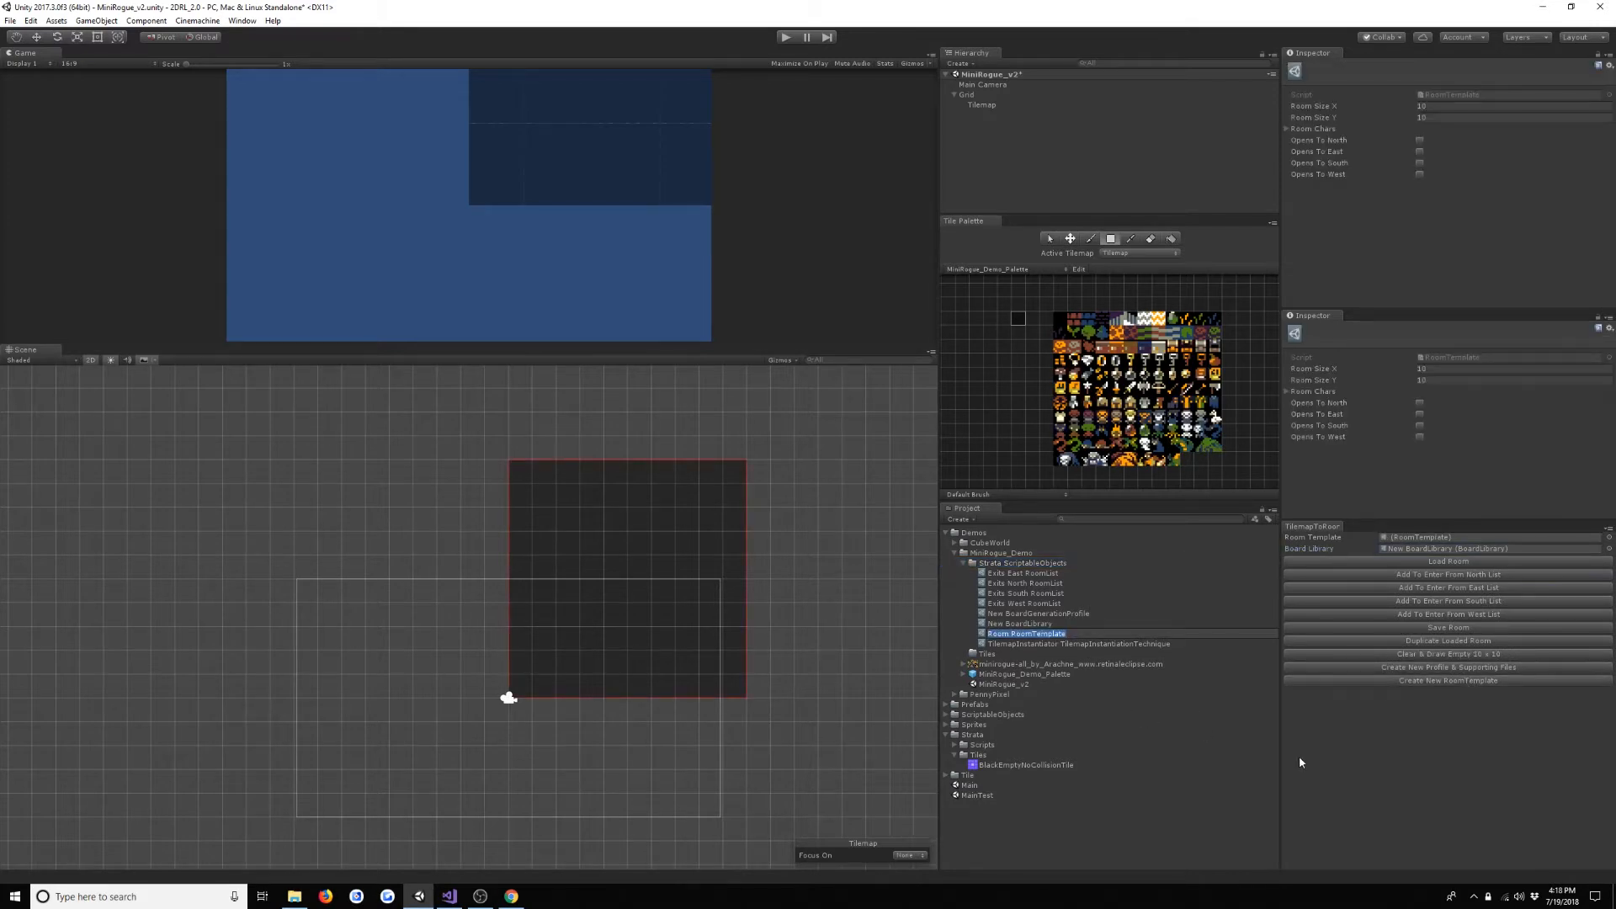
pyautogui.write('R')
pyautogui.write('iniRogue NSW')
pyautogui.press('Return')
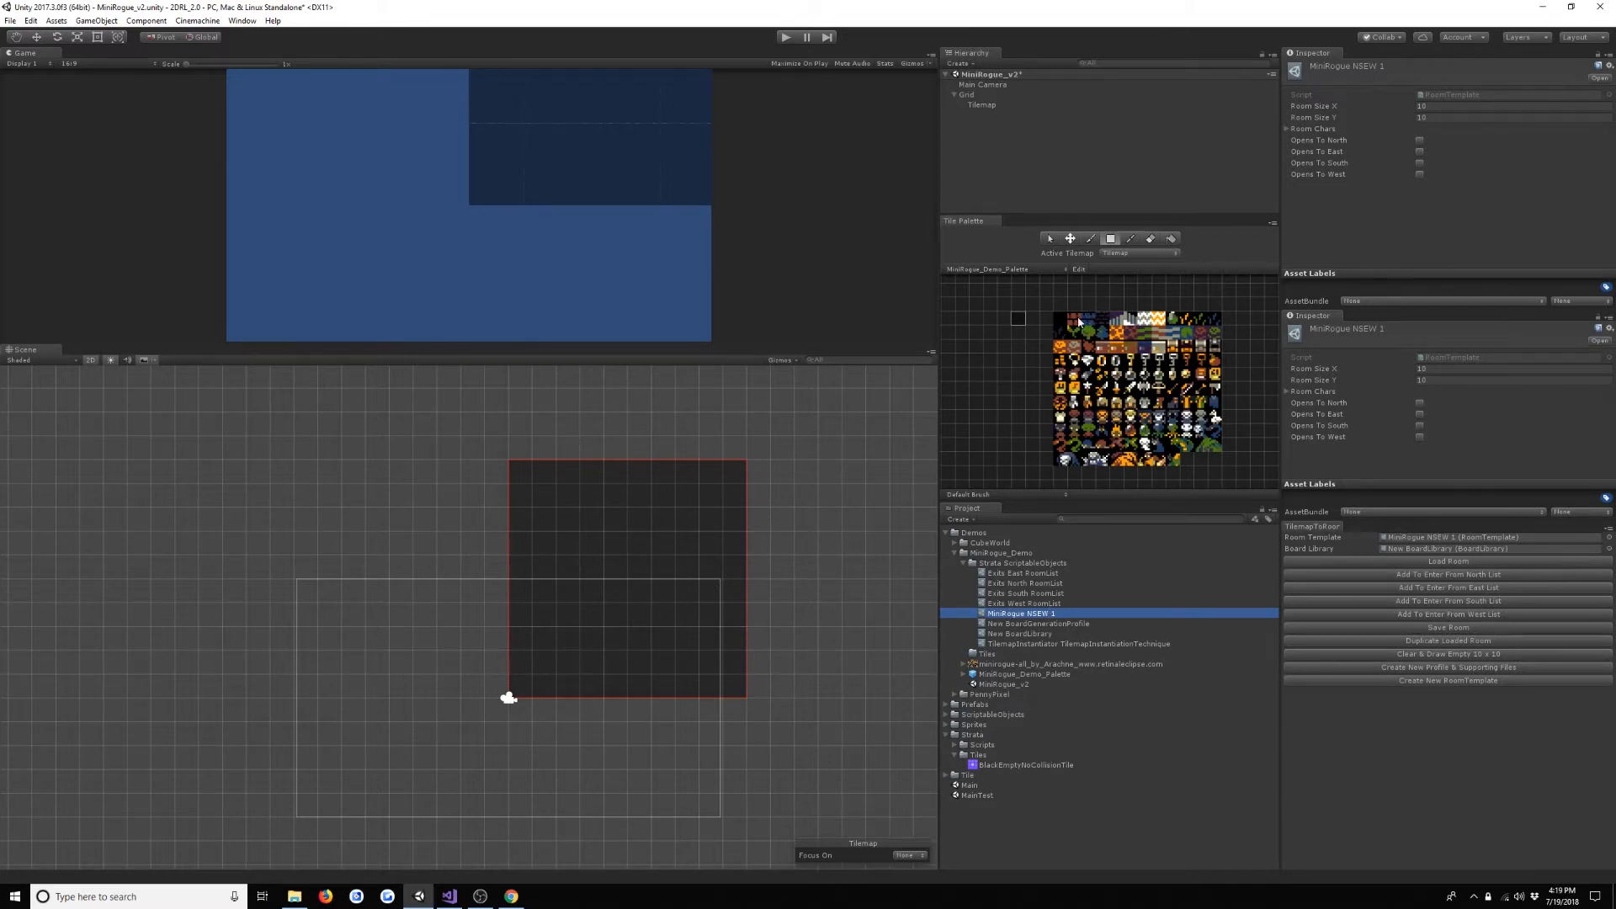
# - Erase the duplicate solid black sprite tile from the palette, check the separate BlackEmptyNoCollisionTile, and activate the box fill tool
pyautogui.click(1019, 318)
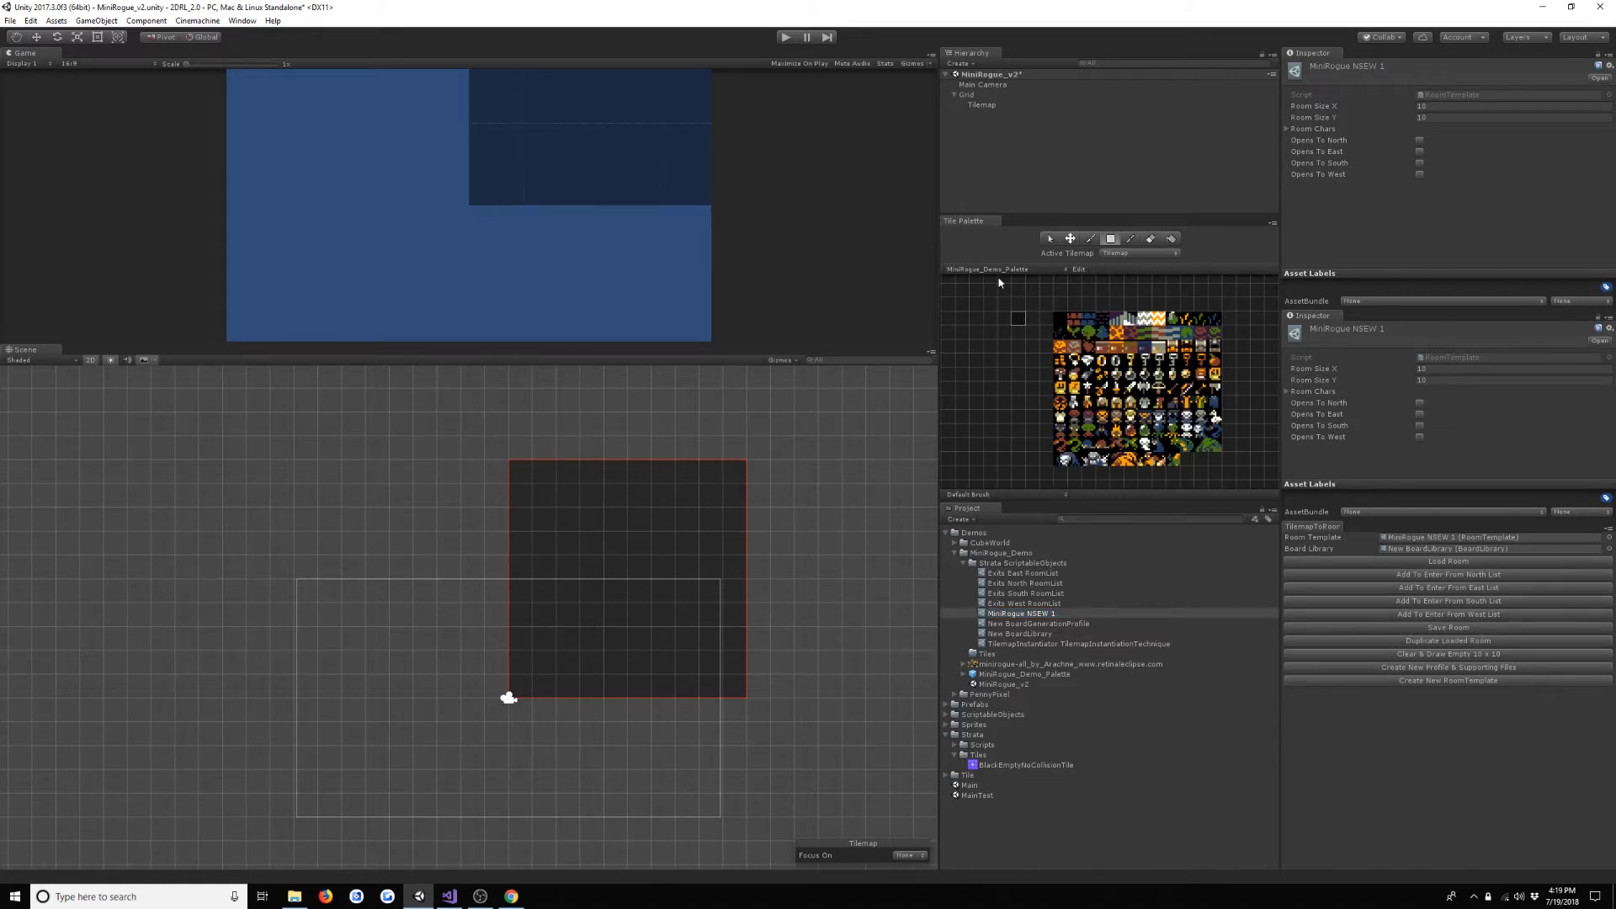
pyautogui.click(1078, 267)
pyautogui.press('d')
pyautogui.click(1060, 319)
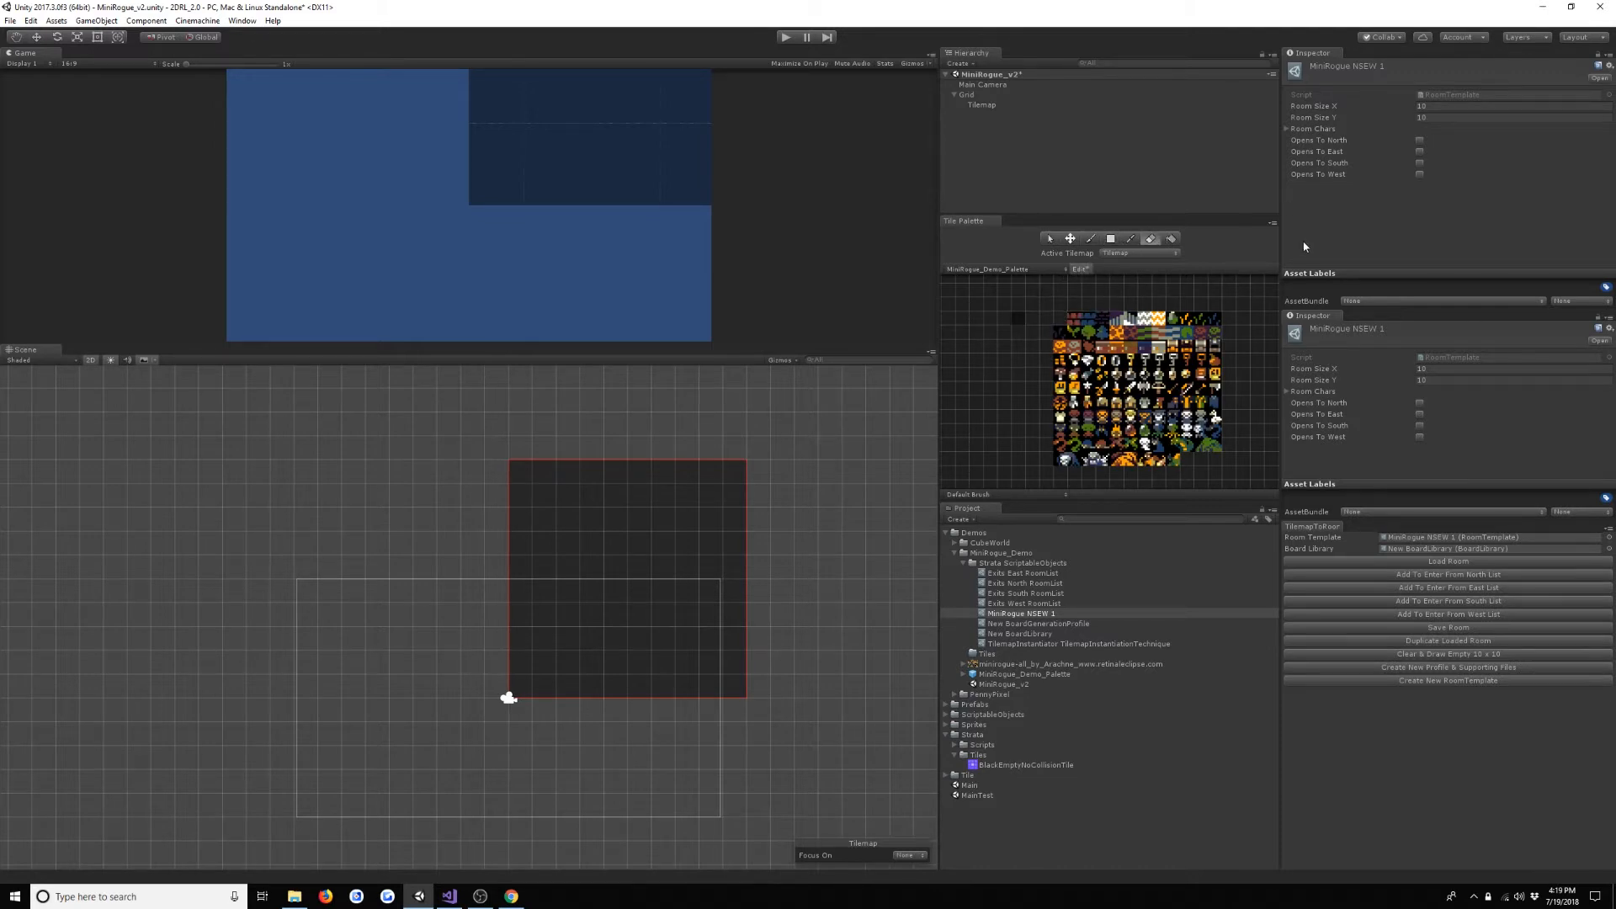
pyautogui.click(1050, 239)
pyautogui.click(1018, 319)
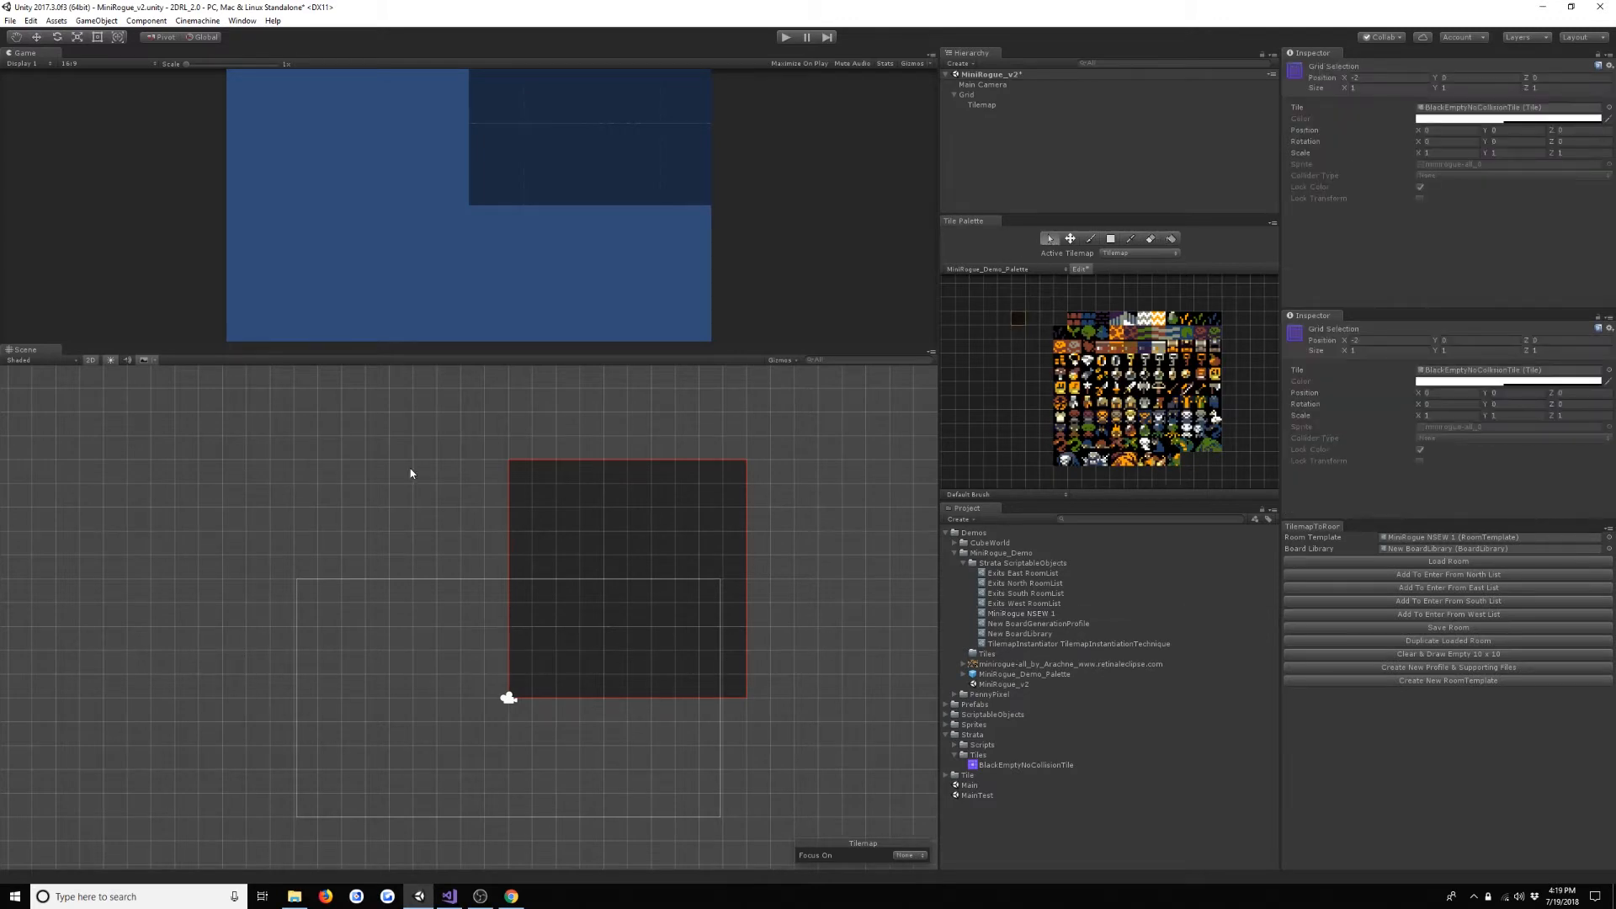
pyautogui.click(1111, 239)
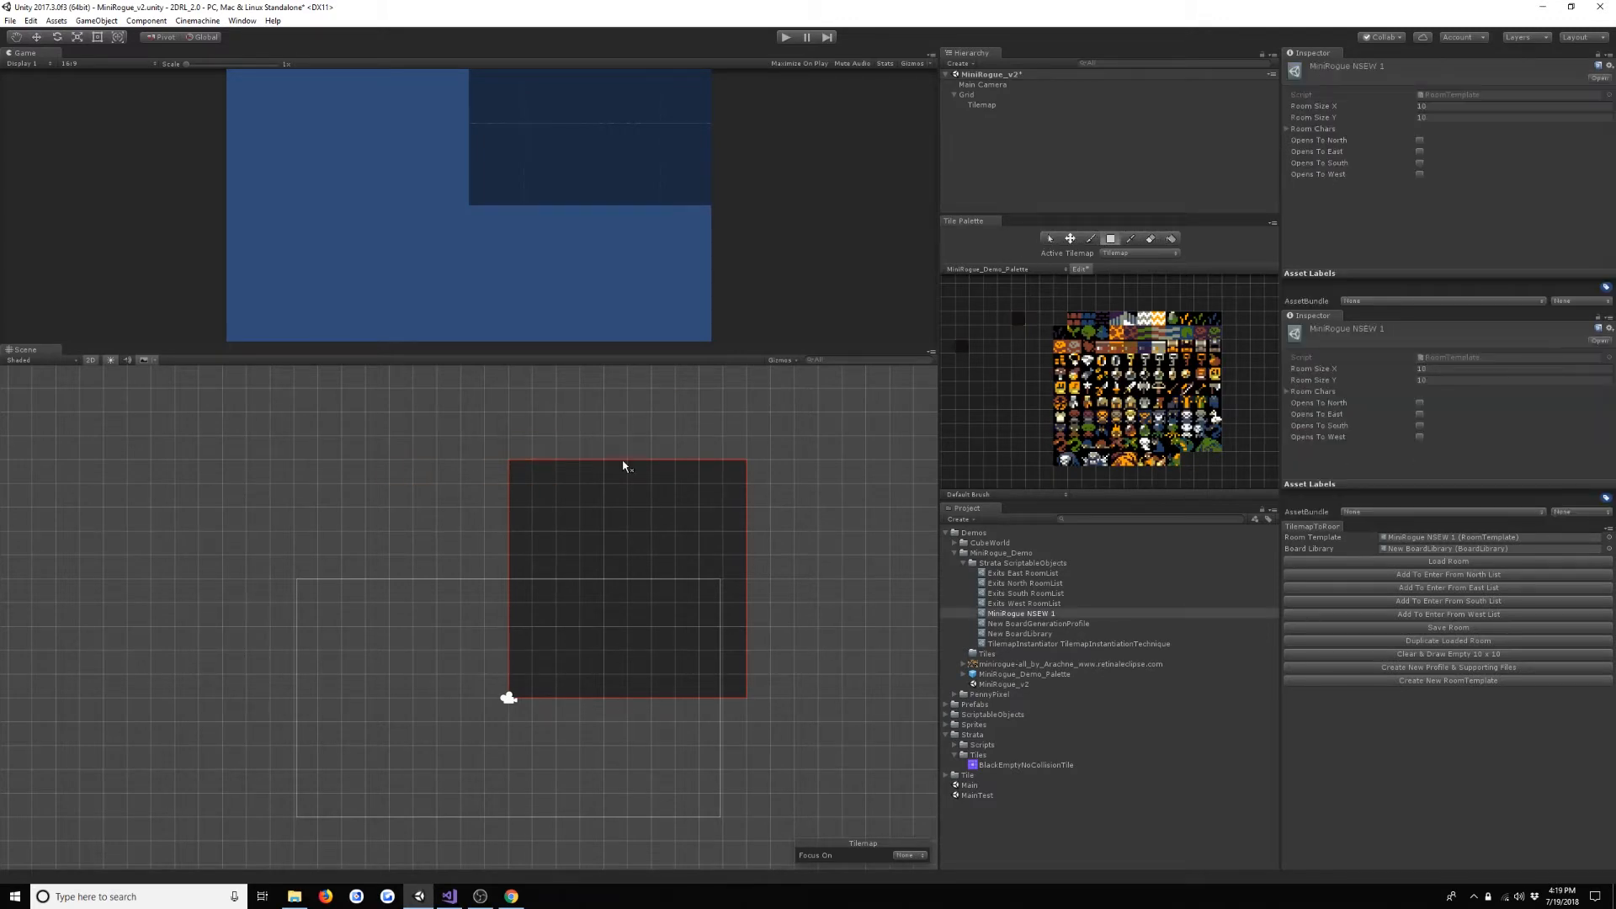
# - Try a Room Size Y of 14 on the MiniRogue NSEW 1 template and restore it to 10
pyautogui.moveTo(516, 470); pyautogui.dragTo(744, 697)
pyautogui.click(1442, 117)
pyautogui.write('14')
pyautogui.press('Return')
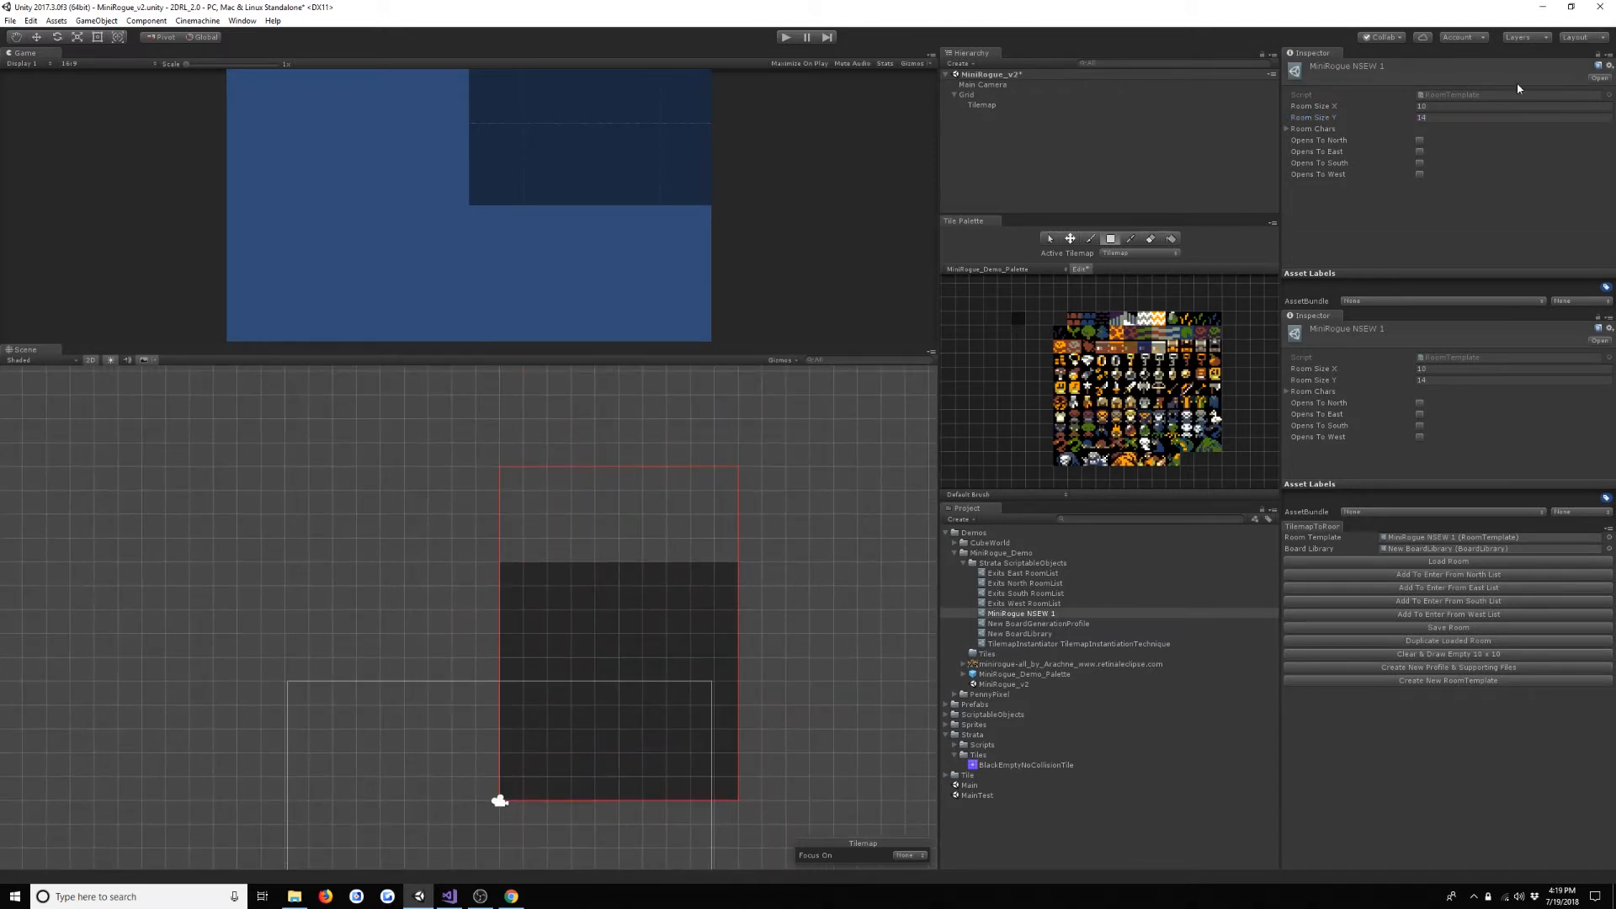
pyautogui.click(1474, 118)
pyautogui.moveTo(810, 589); pyautogui.dragTo(812, 458, button='middle')
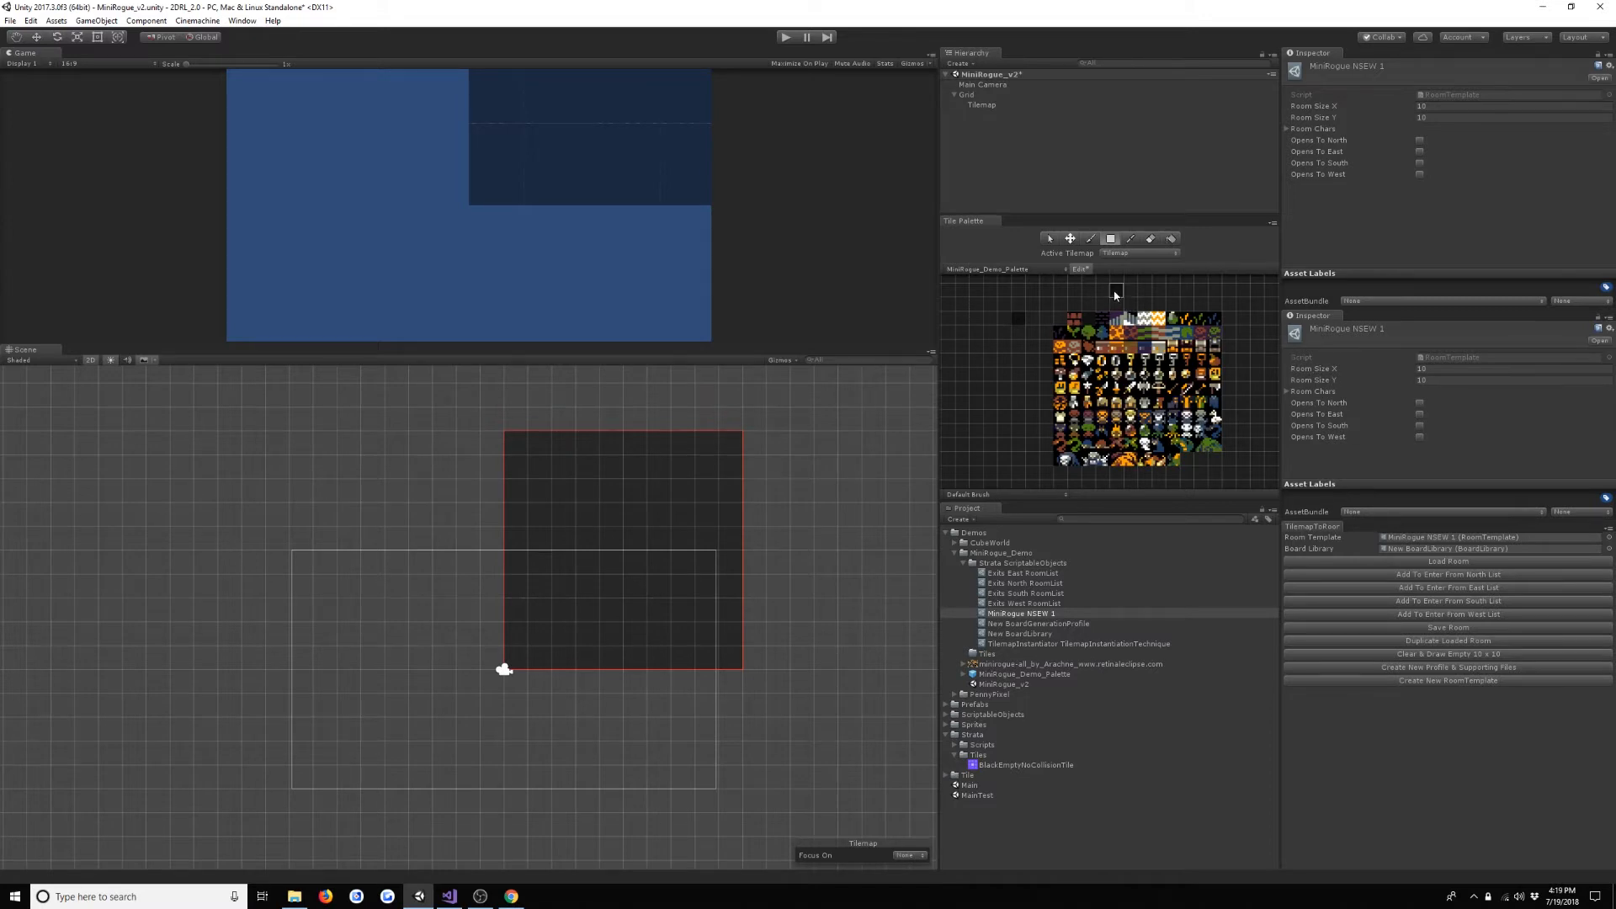
# - Box-fill the 10 x 10 room with the blue brick tile and its interior with BlackEmptyNoCollisionTile, leaving a one-tile-thick wall
pyautogui.hotkey('ctrl', 'z')
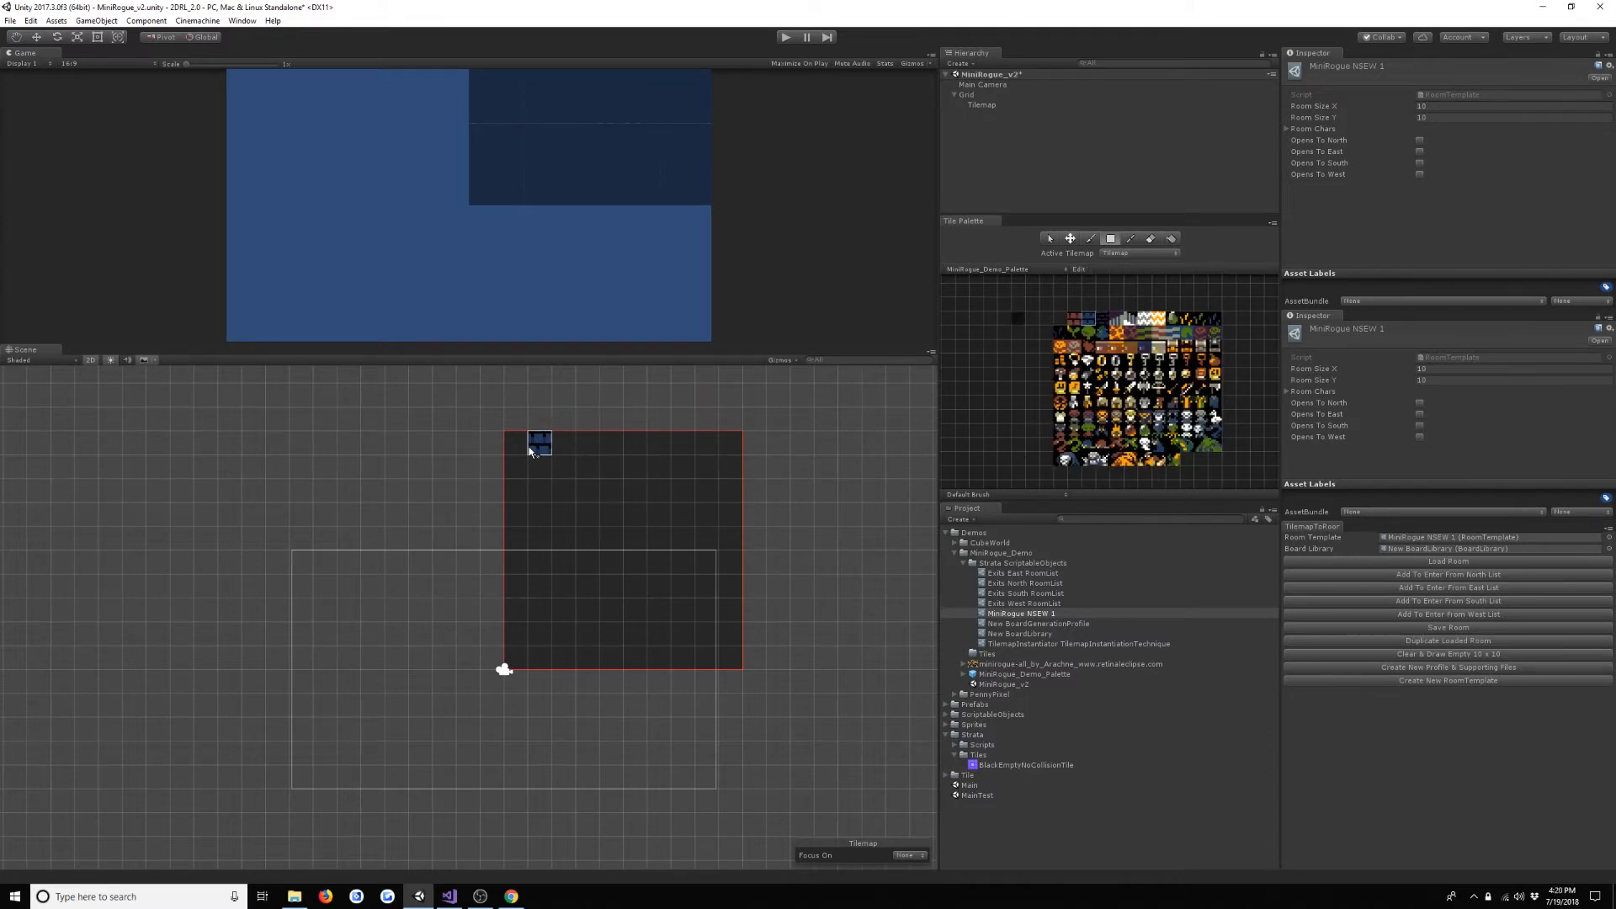
pyautogui.moveTo(519, 444)
pyautogui.mouseDown()
pyautogui.moveTo(536, 488)
pyautogui.moveTo(731, 648)
pyautogui.mouseUp()
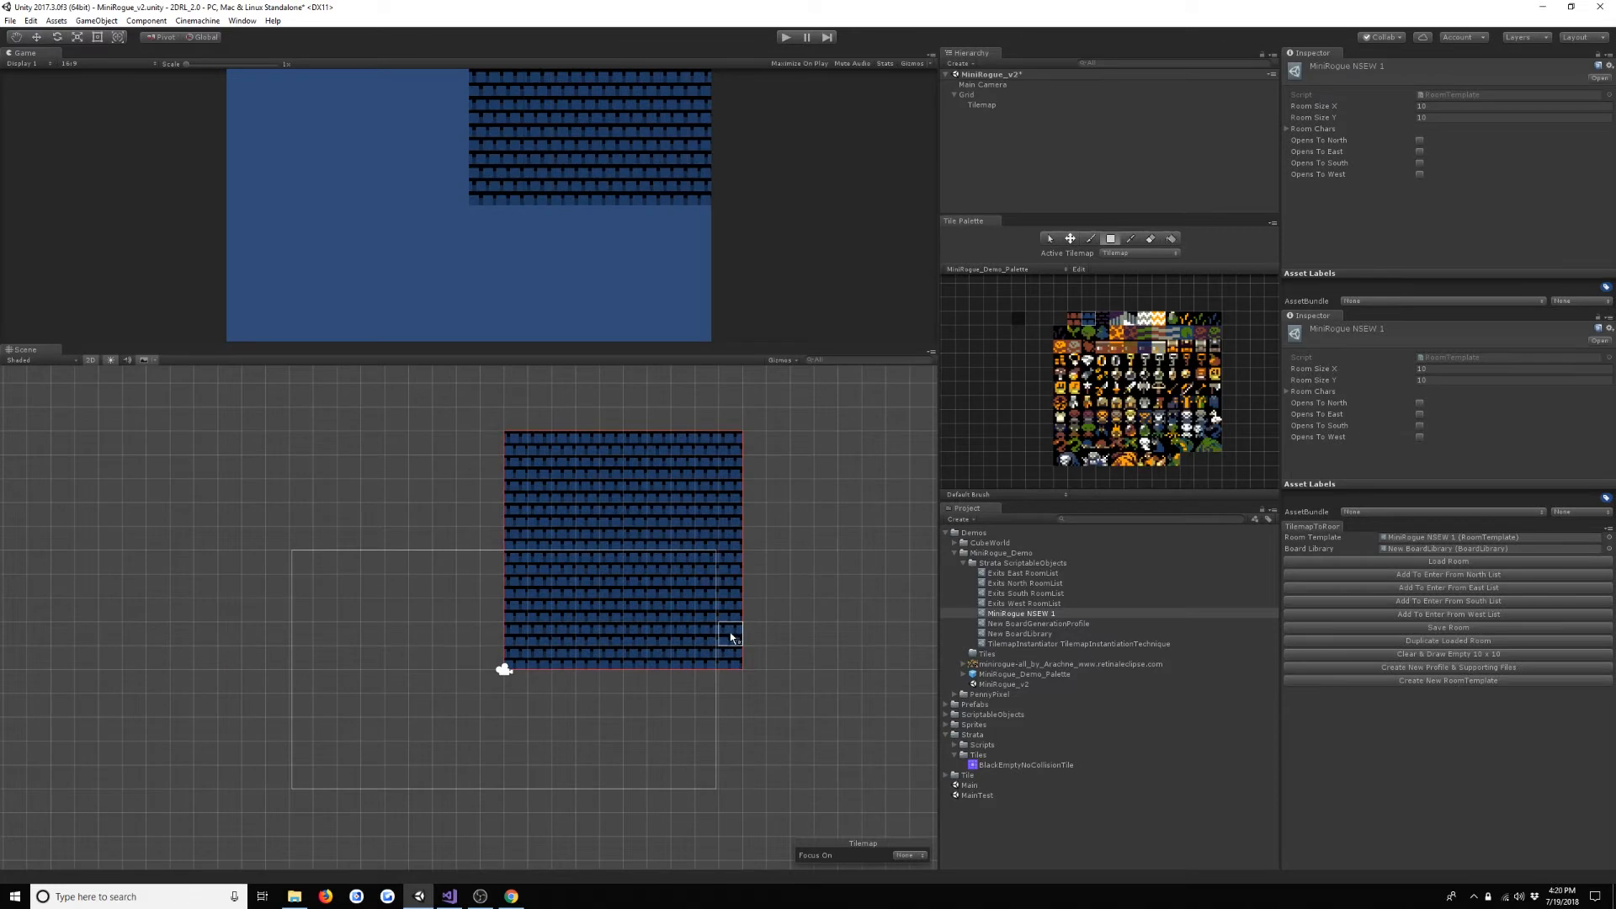
pyautogui.click(1016, 319)
pyautogui.moveTo(543, 465); pyautogui.dragTo(714, 639)
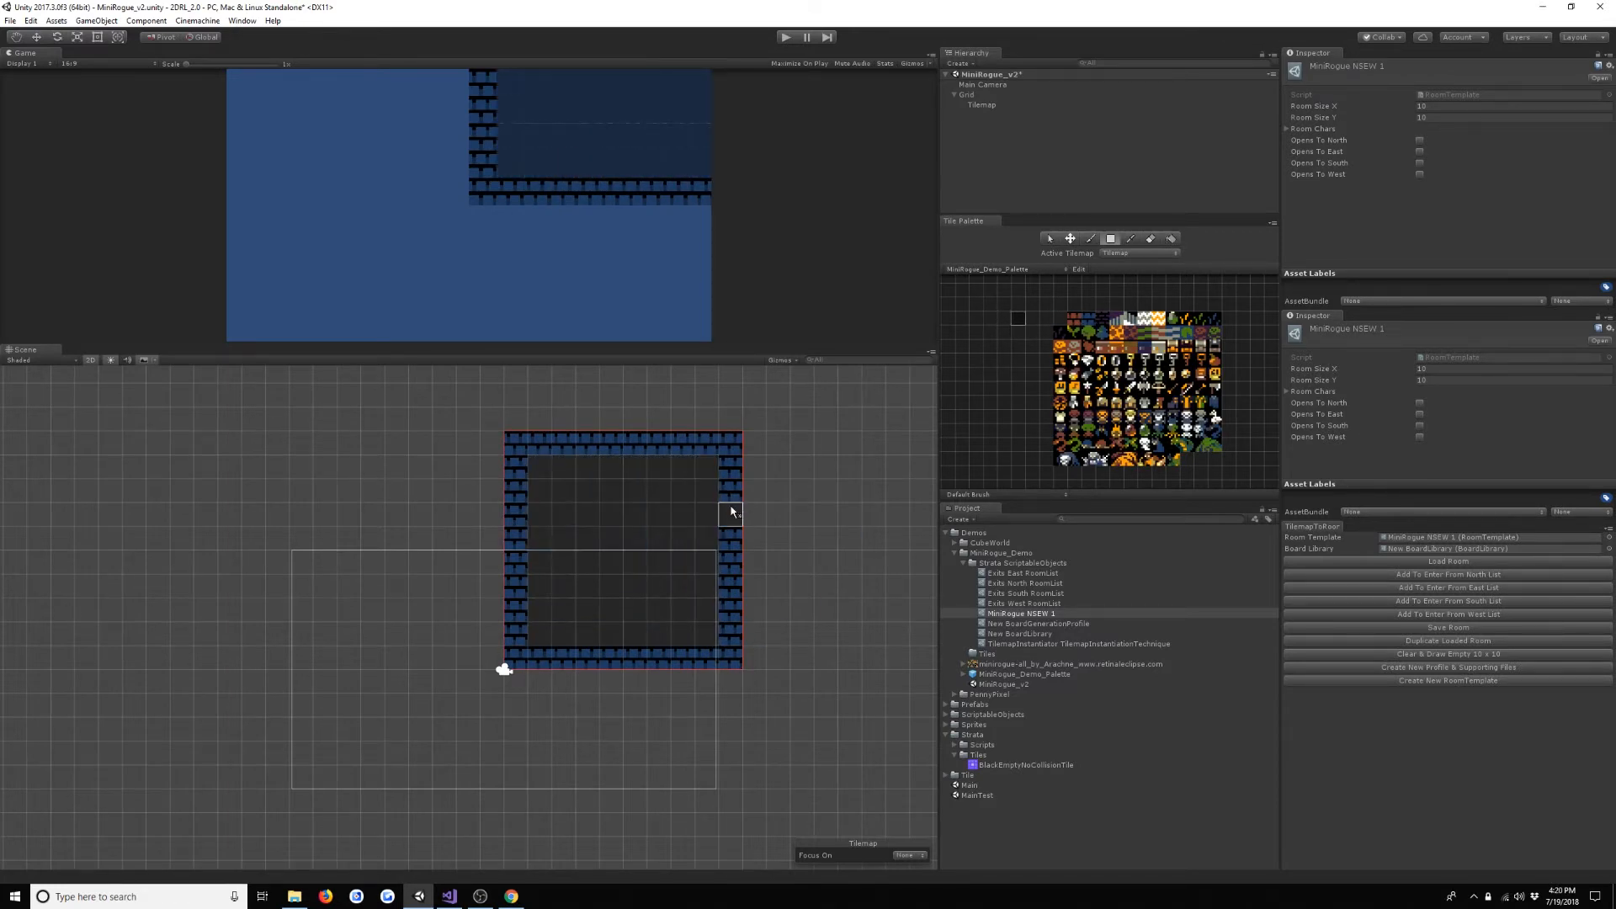
# - Open two-tile-wide exits midway along all four room walls with BlackEmptyNoCollisionTile and save the room to MiniRogue NSEW 1
pyautogui.click(735, 561)
pyautogui.click(636, 658)
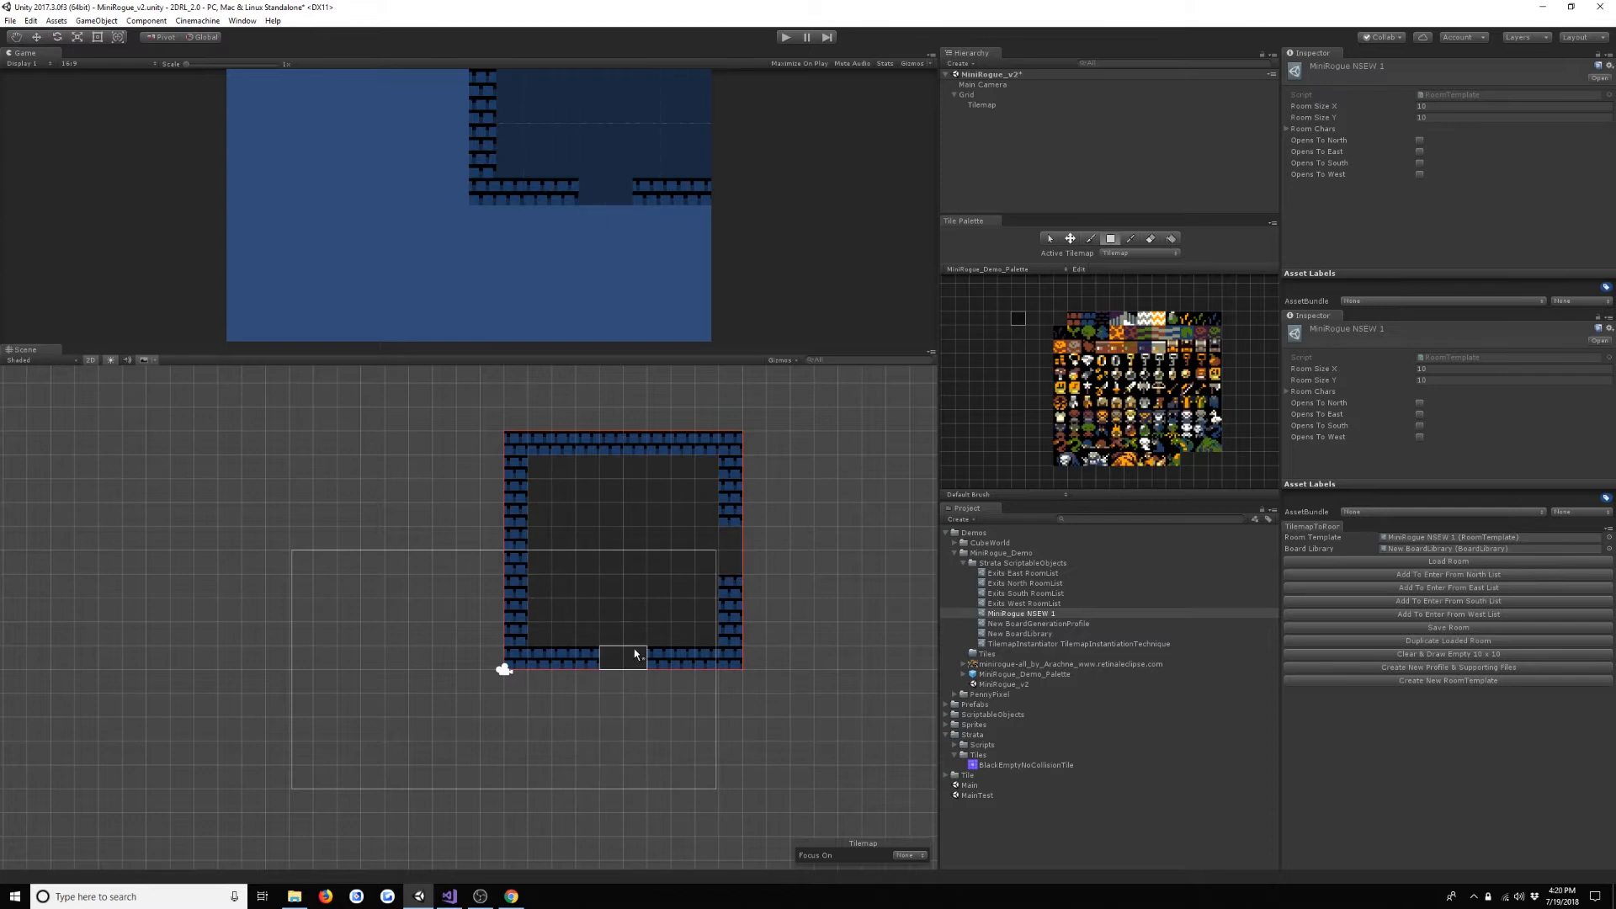
pyautogui.click(517, 563)
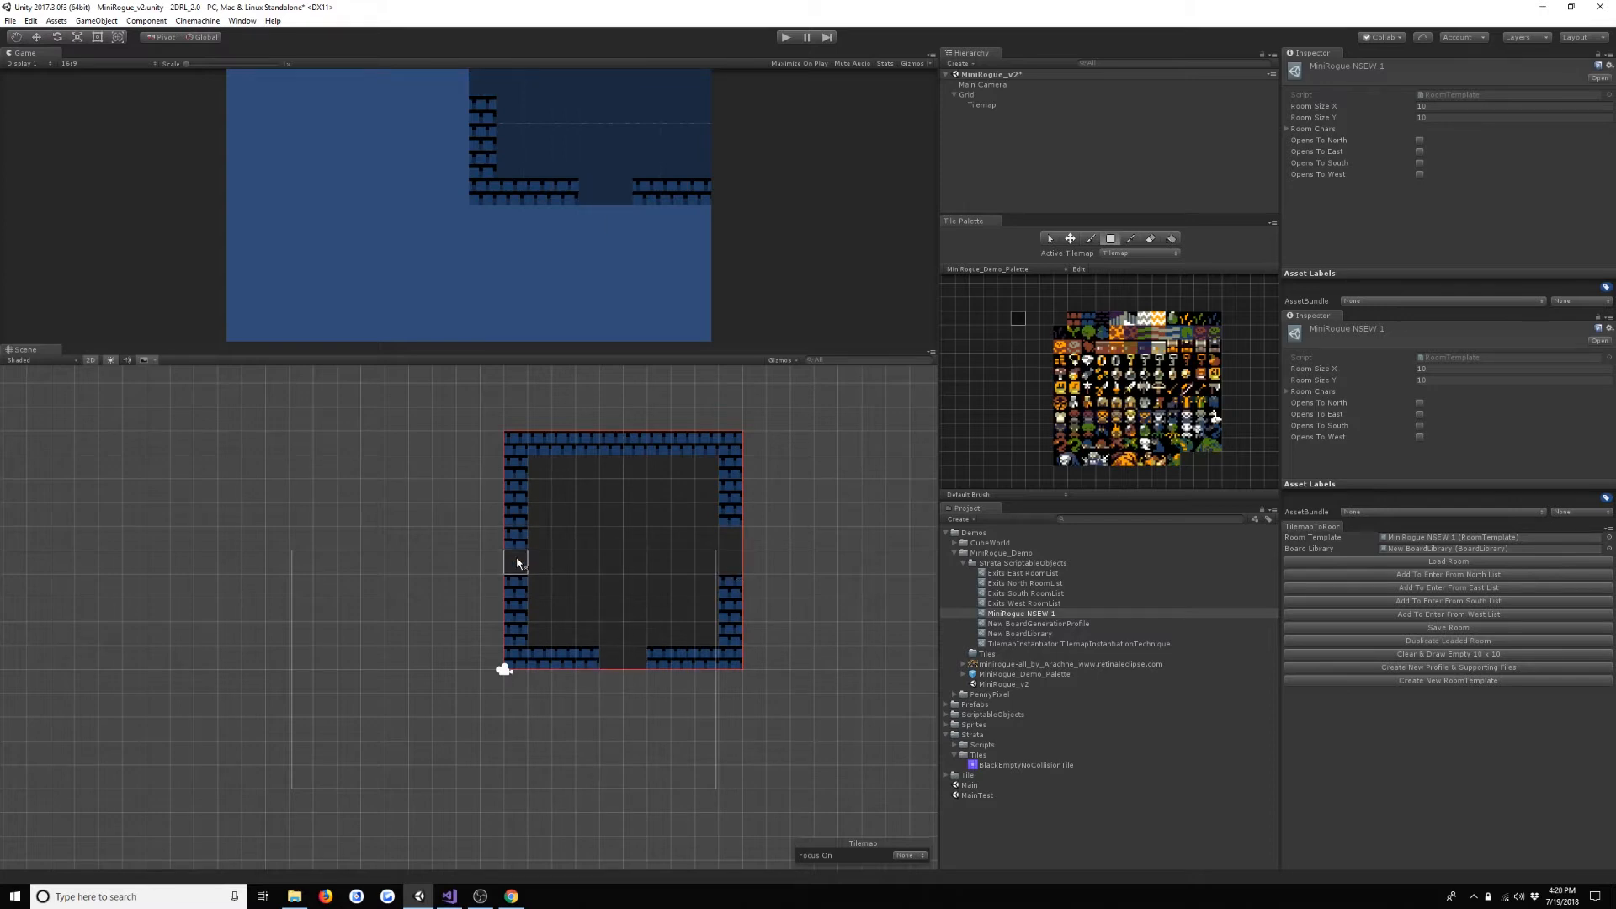
pyautogui.click(611, 437)
pyautogui.click(637, 442)
pyautogui.click(707, 448)
pyautogui.click(1428, 725)
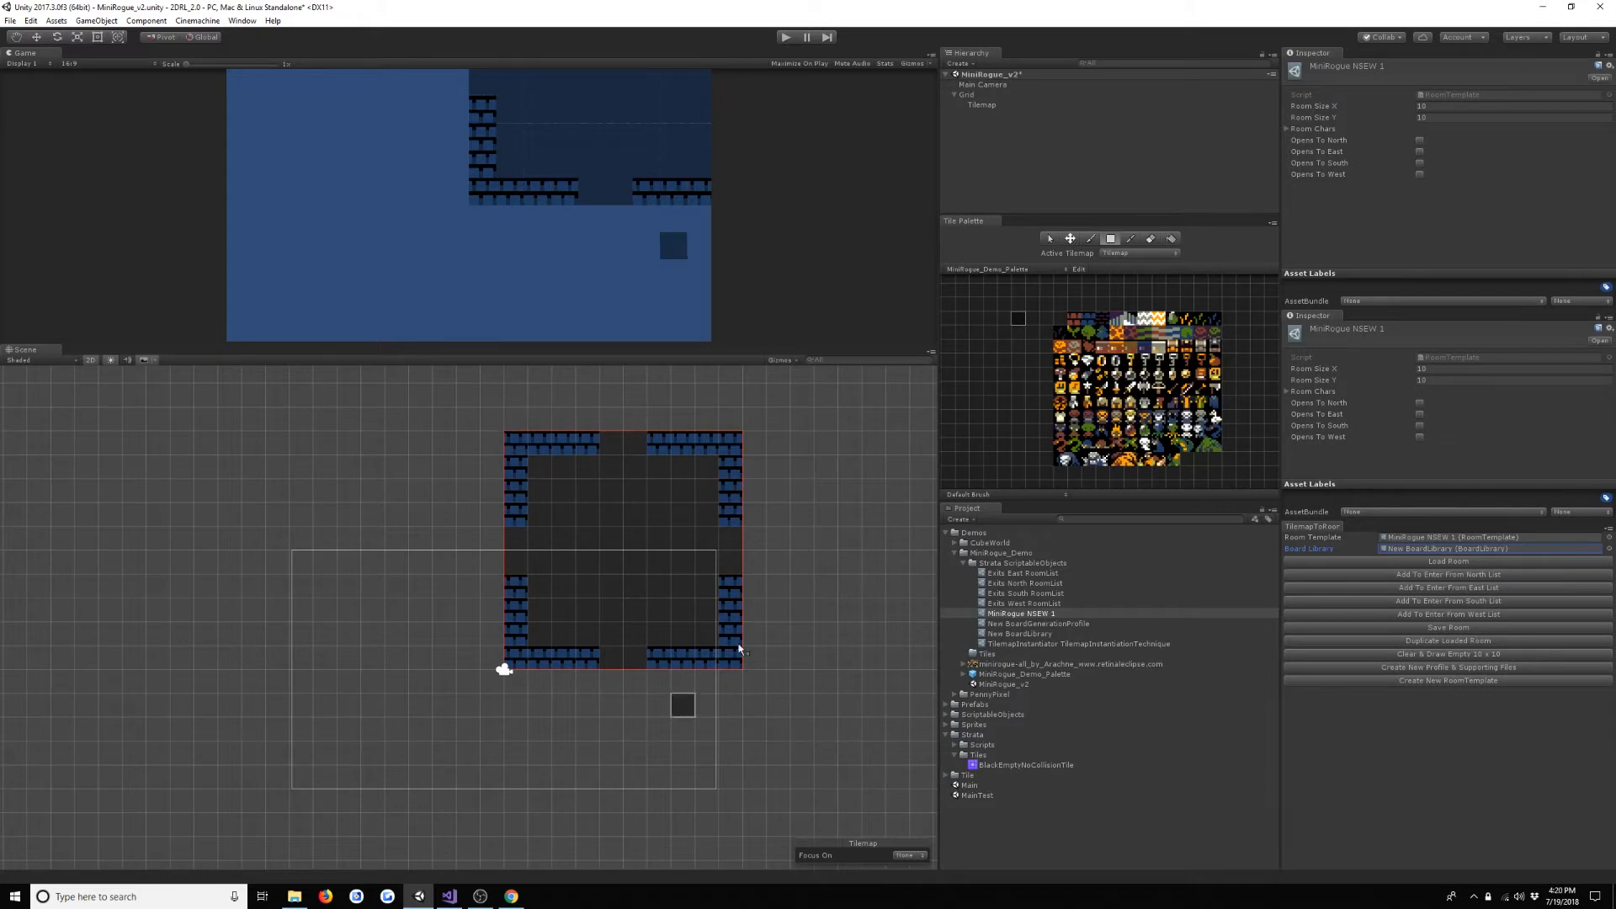
pyautogui.click(1435, 630)
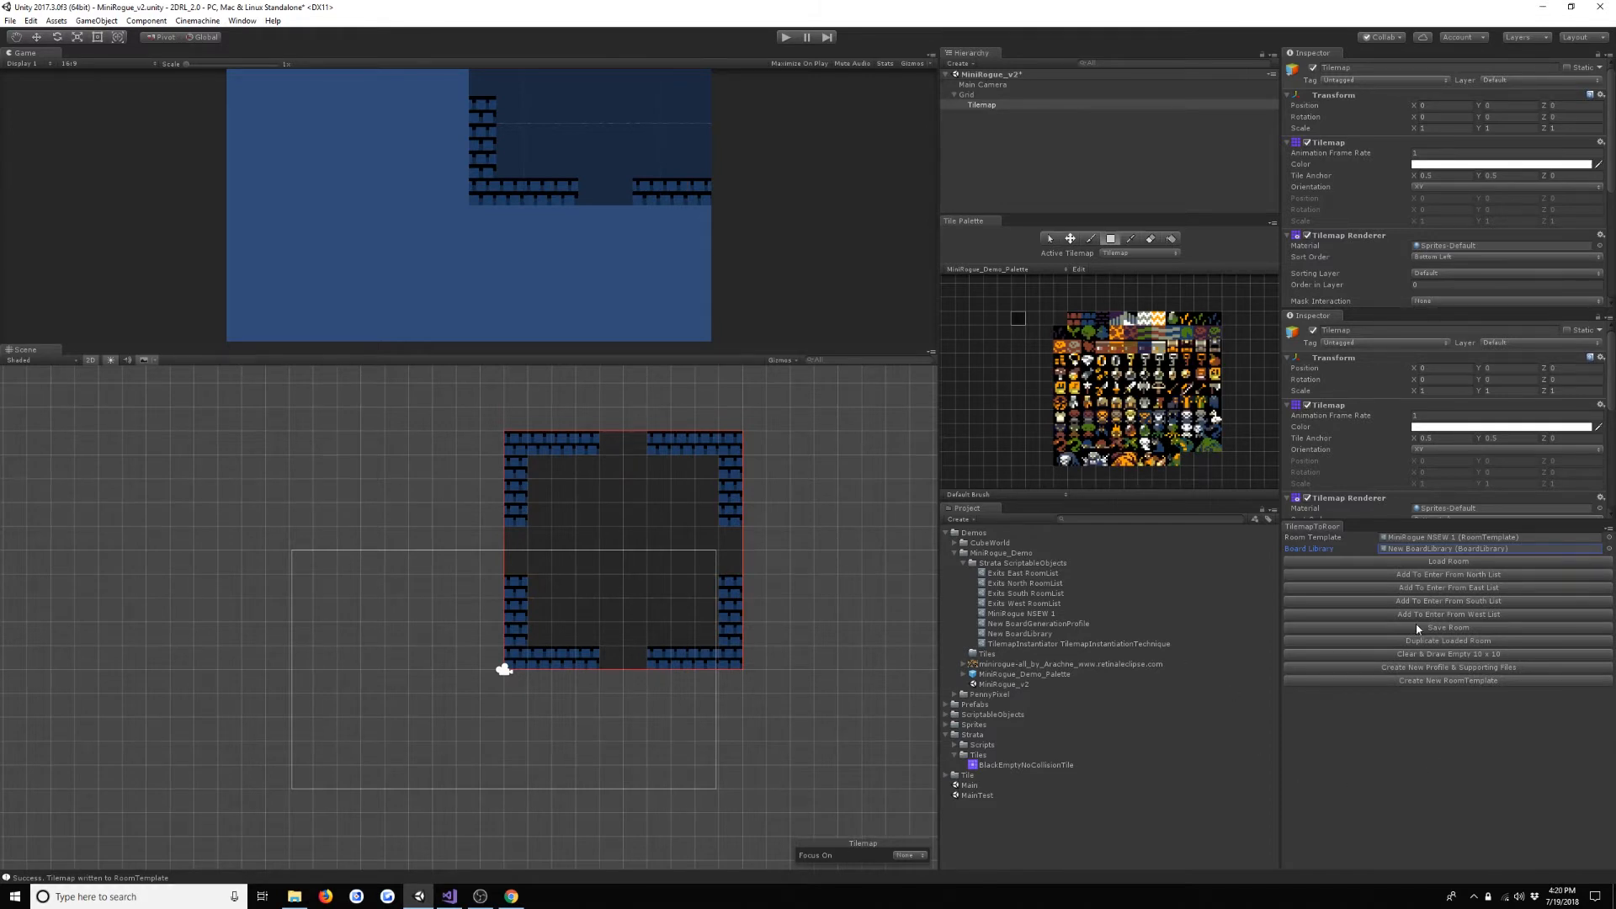
# - Add the room to the Enter From North, East, South and West lists and check the East, North and South room lists
pyautogui.click(1462, 576)
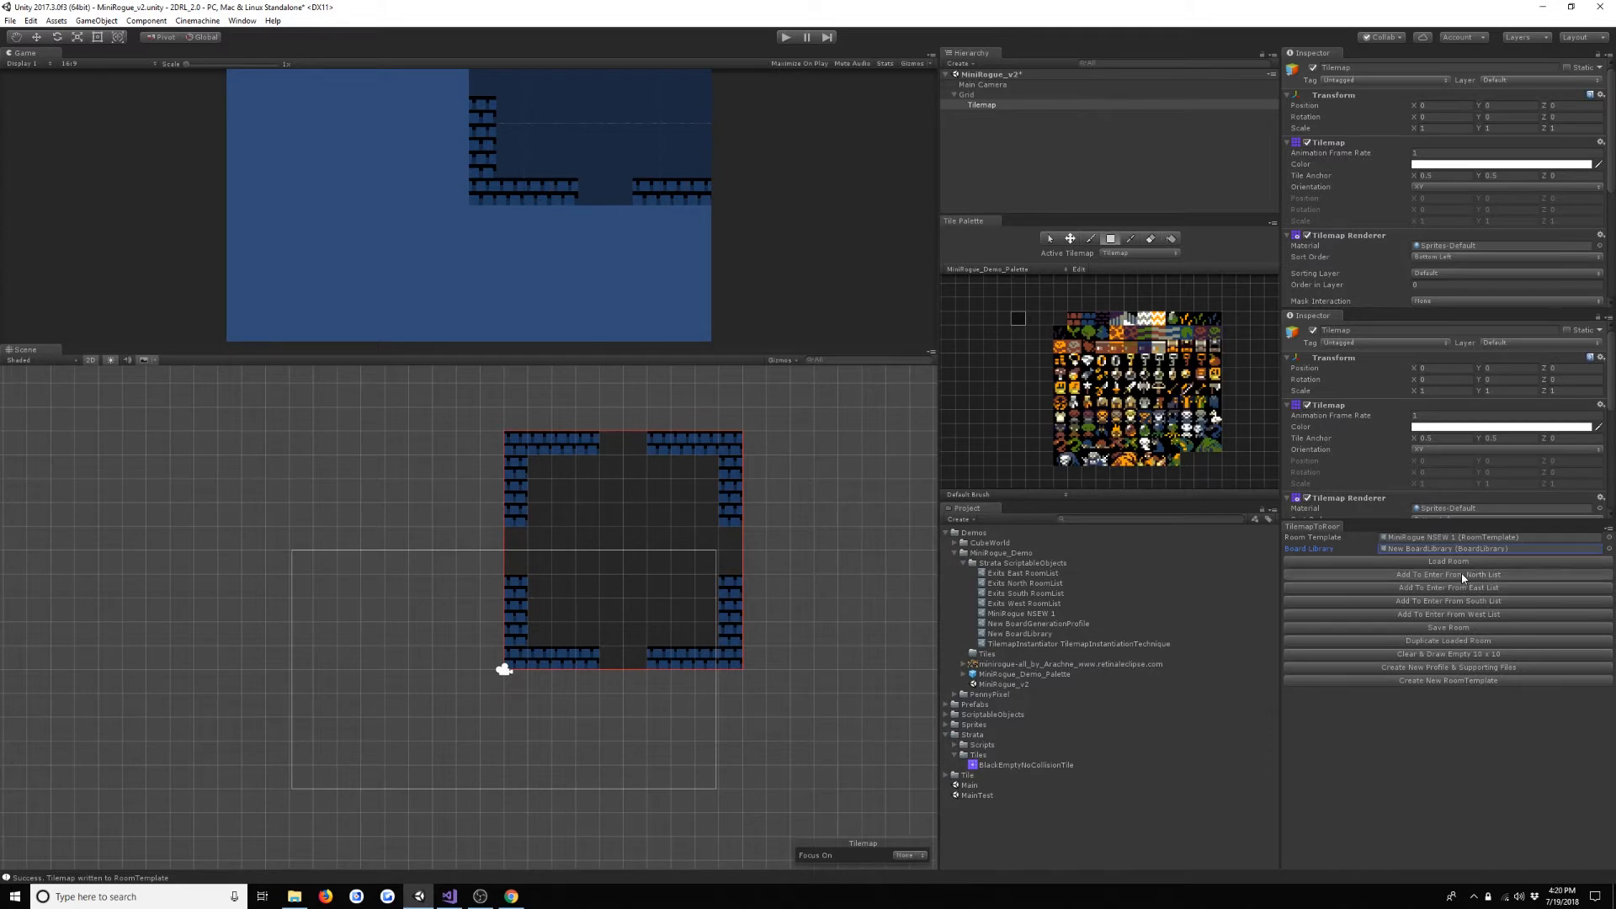
pyautogui.click(1464, 603)
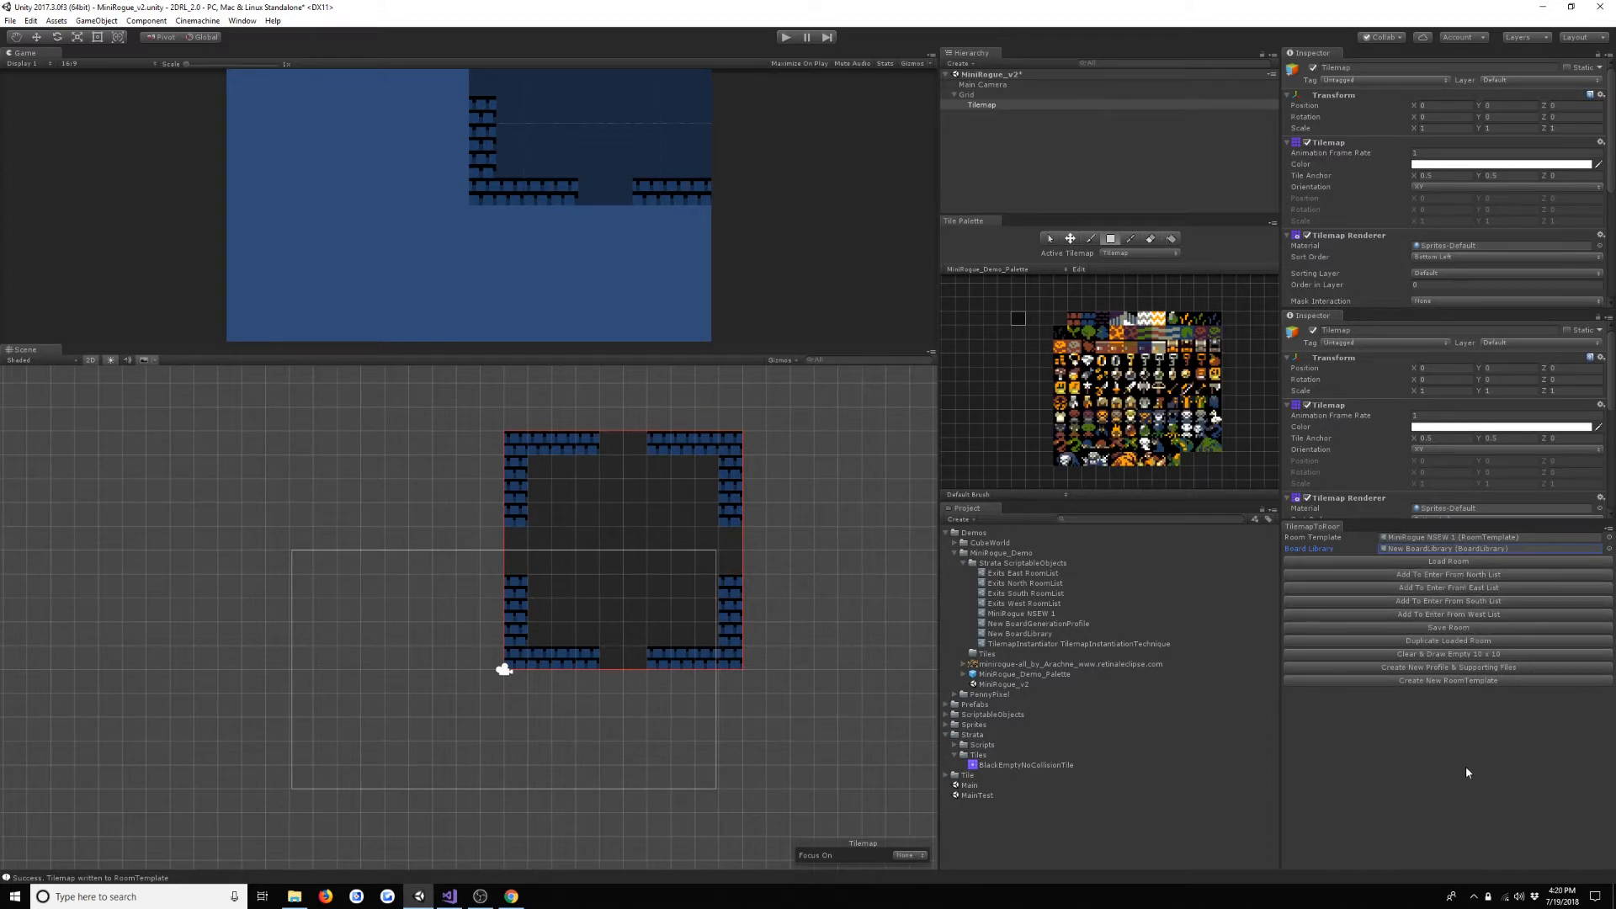
pyautogui.click(1044, 572)
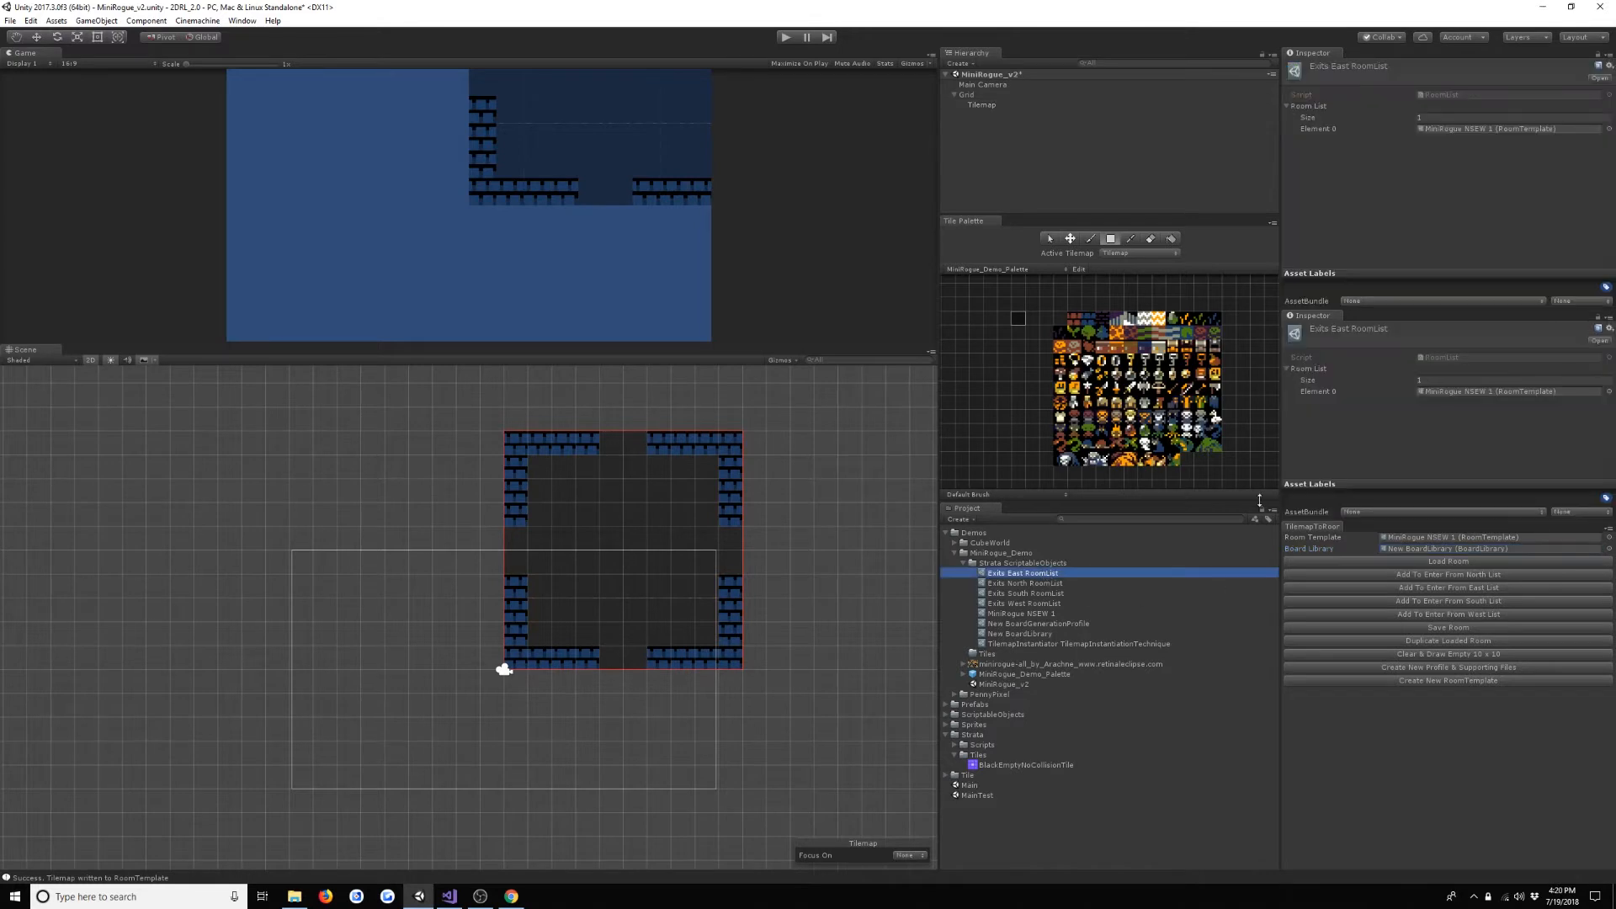
pyautogui.press('Down')
pyautogui.press('Down')
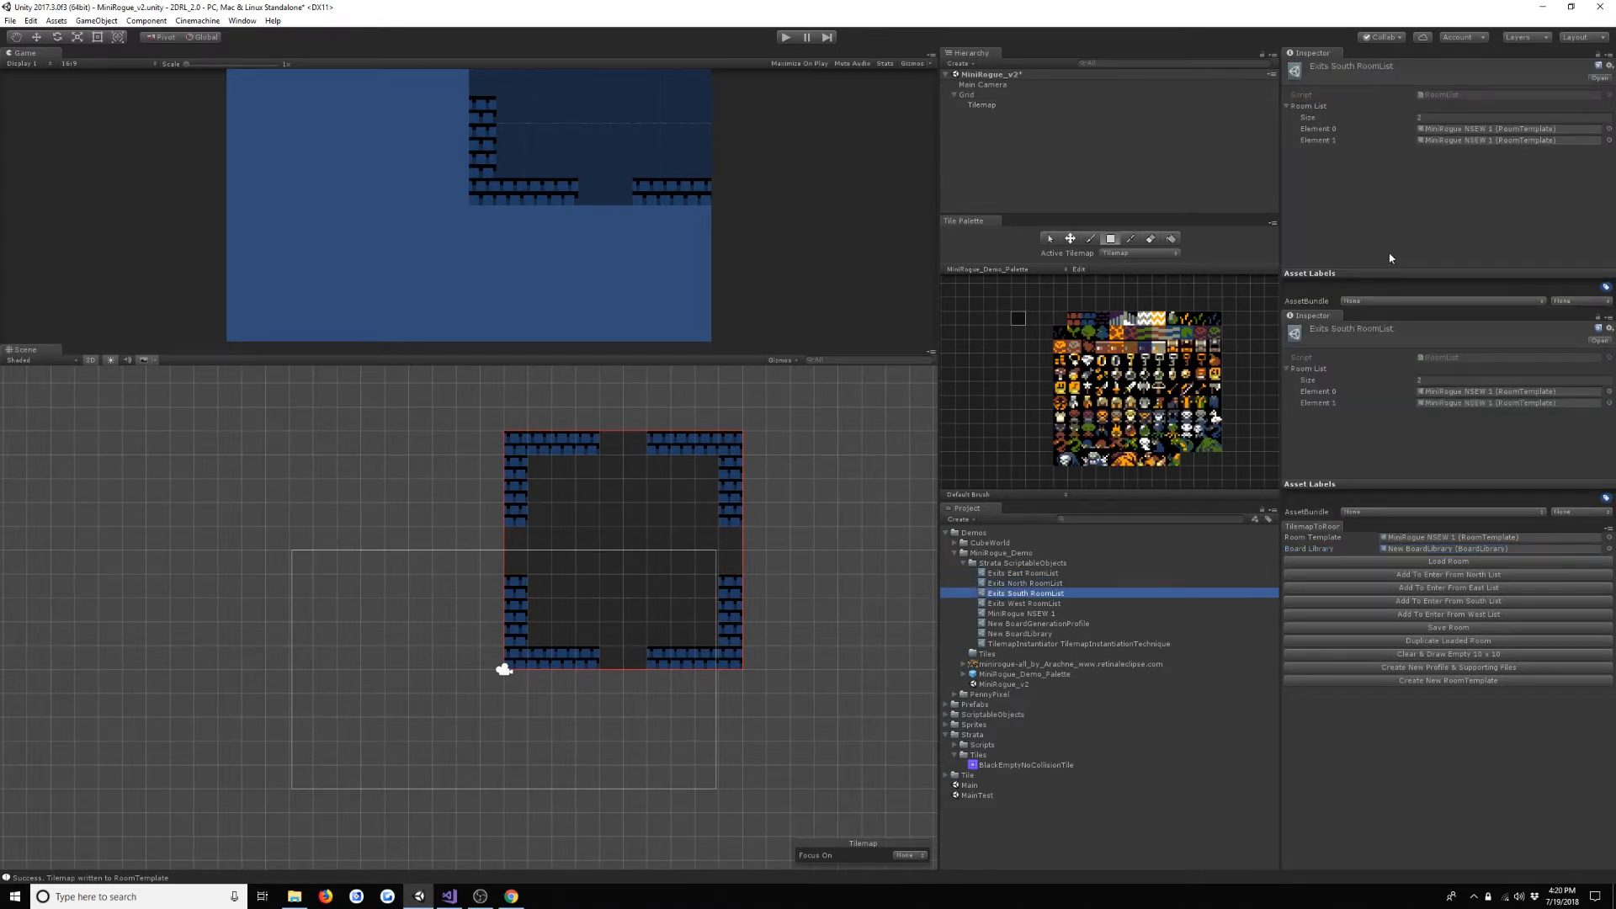
# - Set the Exits South RoomList size to 1 to drop the duplicate entry, and check the Exits West RoomList
pyautogui.click(1483, 117)
pyautogui.write('1')
pyautogui.press('Return')
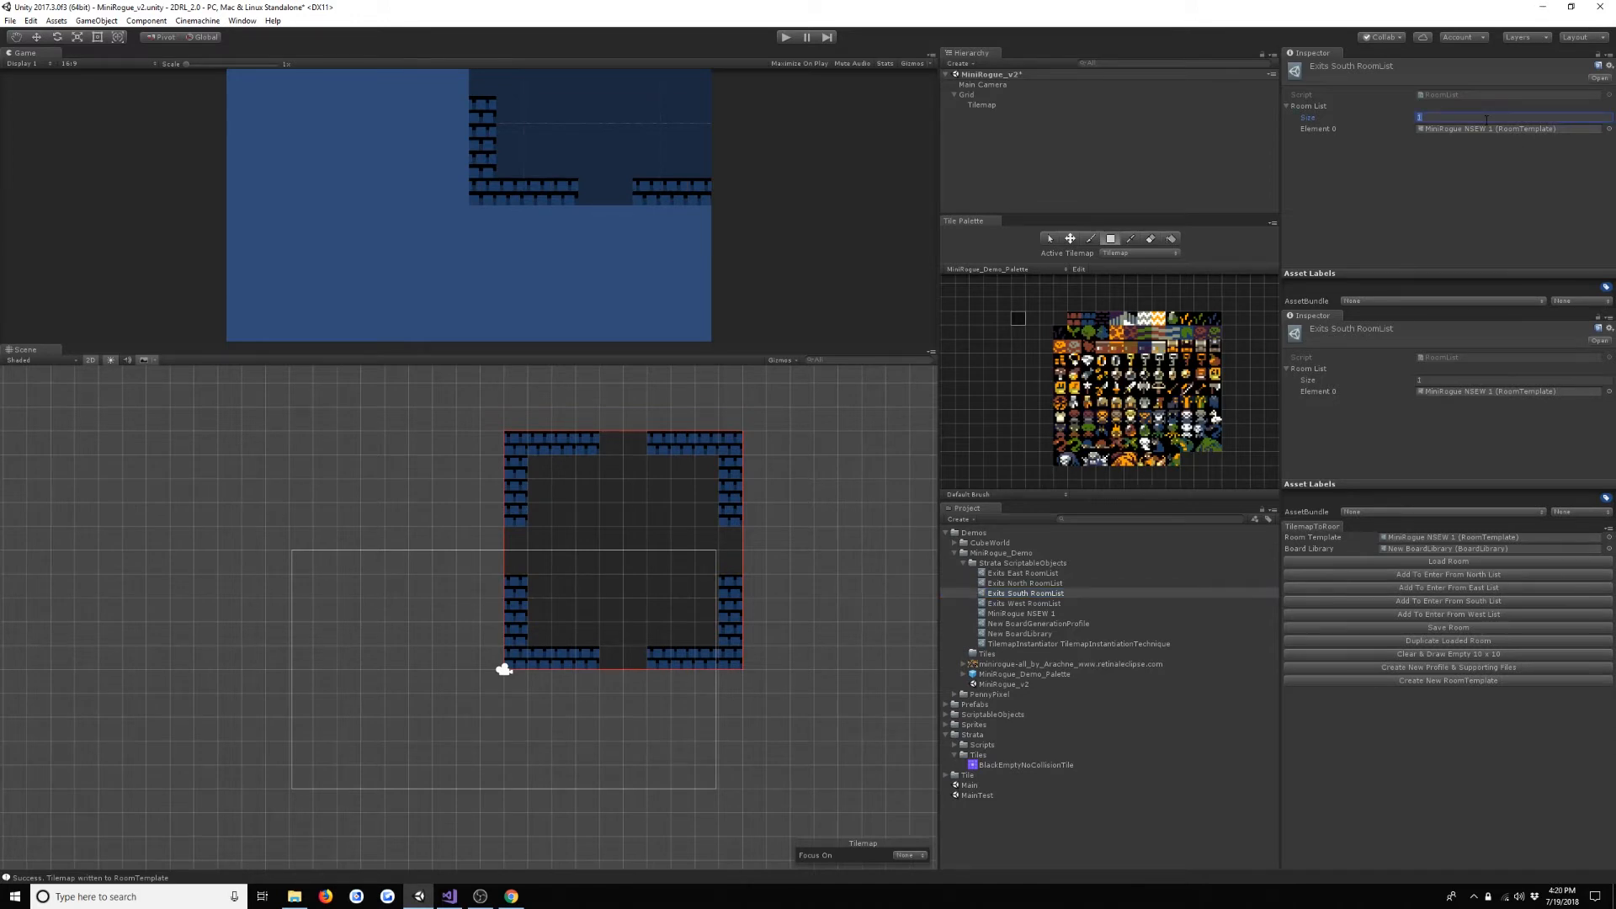
pyautogui.click(1066, 603)
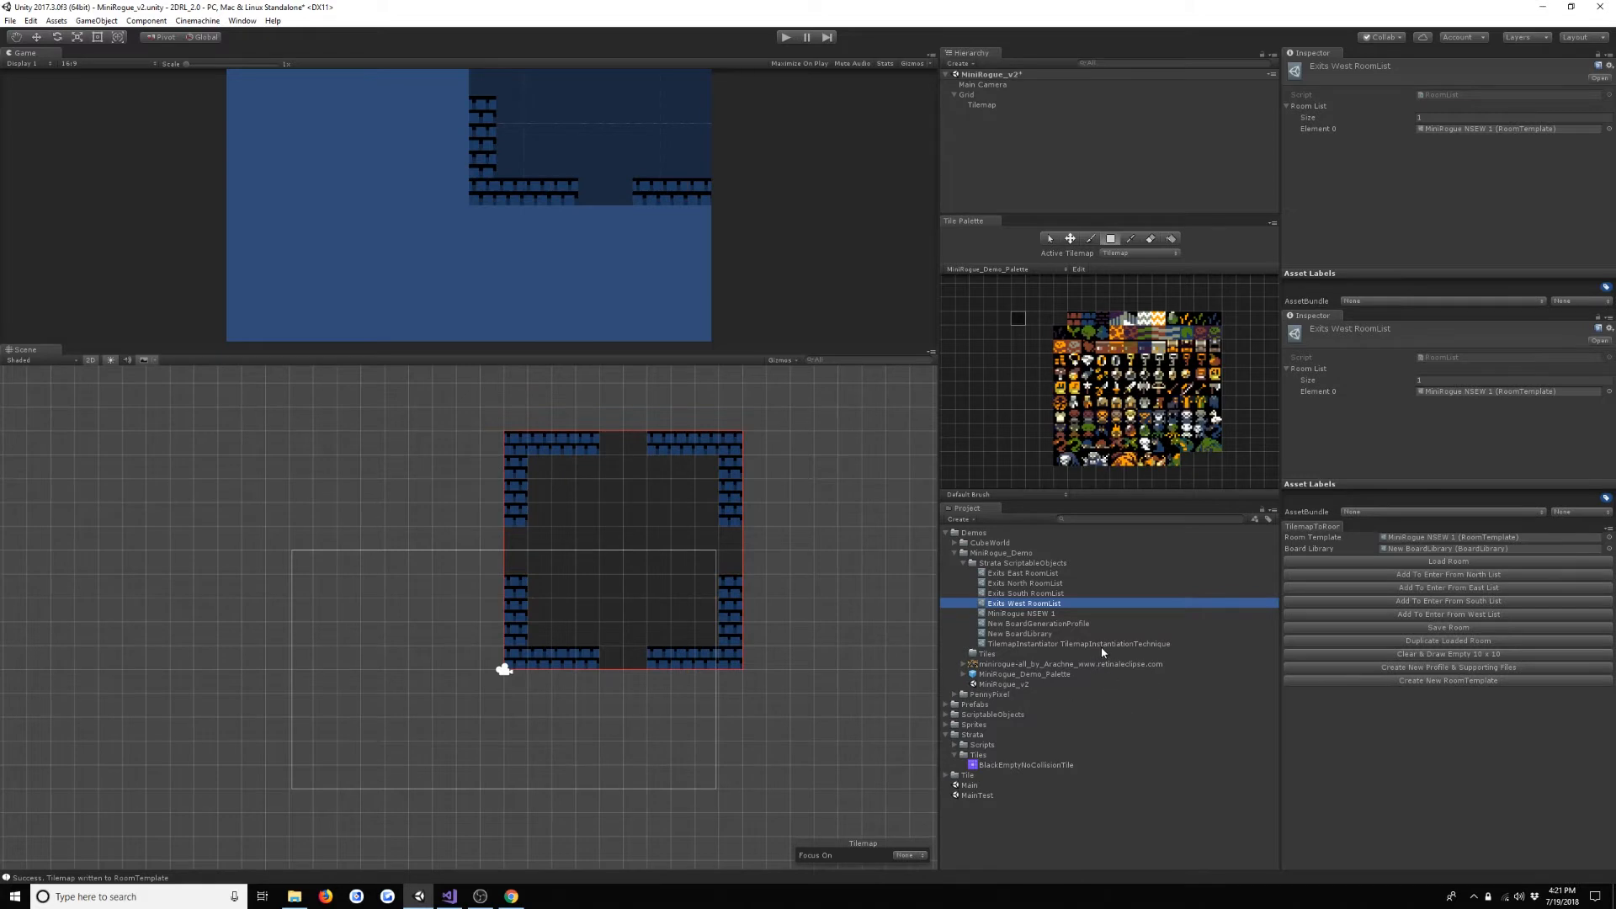
pyautogui.click(1312, 773)
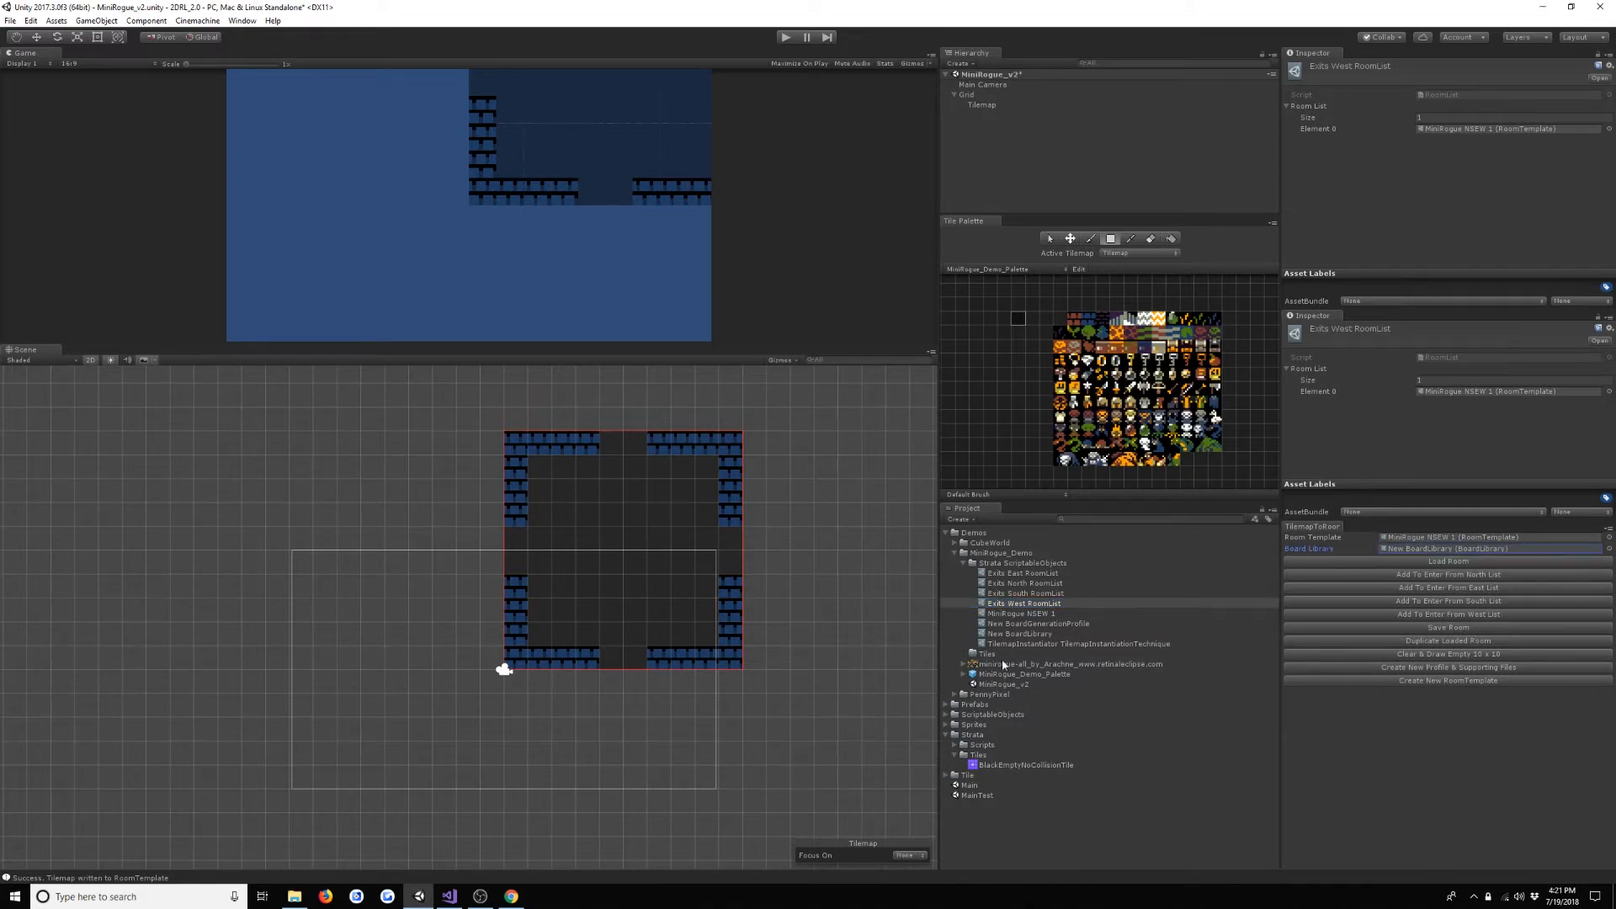
# - Check the opening flags of MiniRogue NSEW 1, duplicate the loaded room, and assign the duplicate as the Room Template
pyautogui.click(1044, 614)
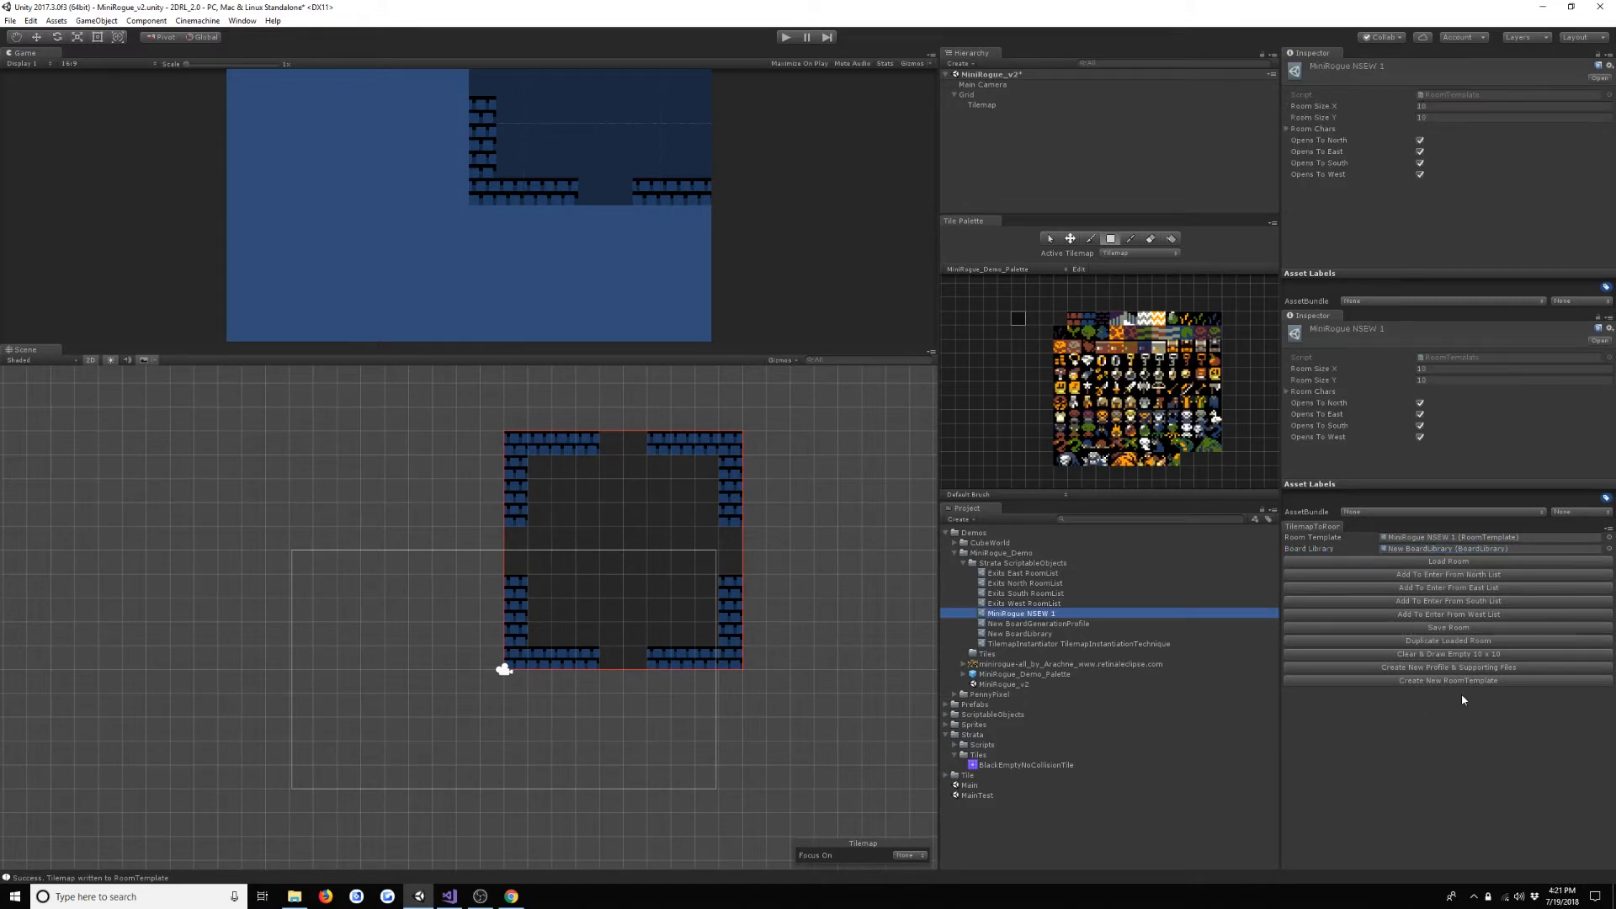
pyautogui.click(1454, 642)
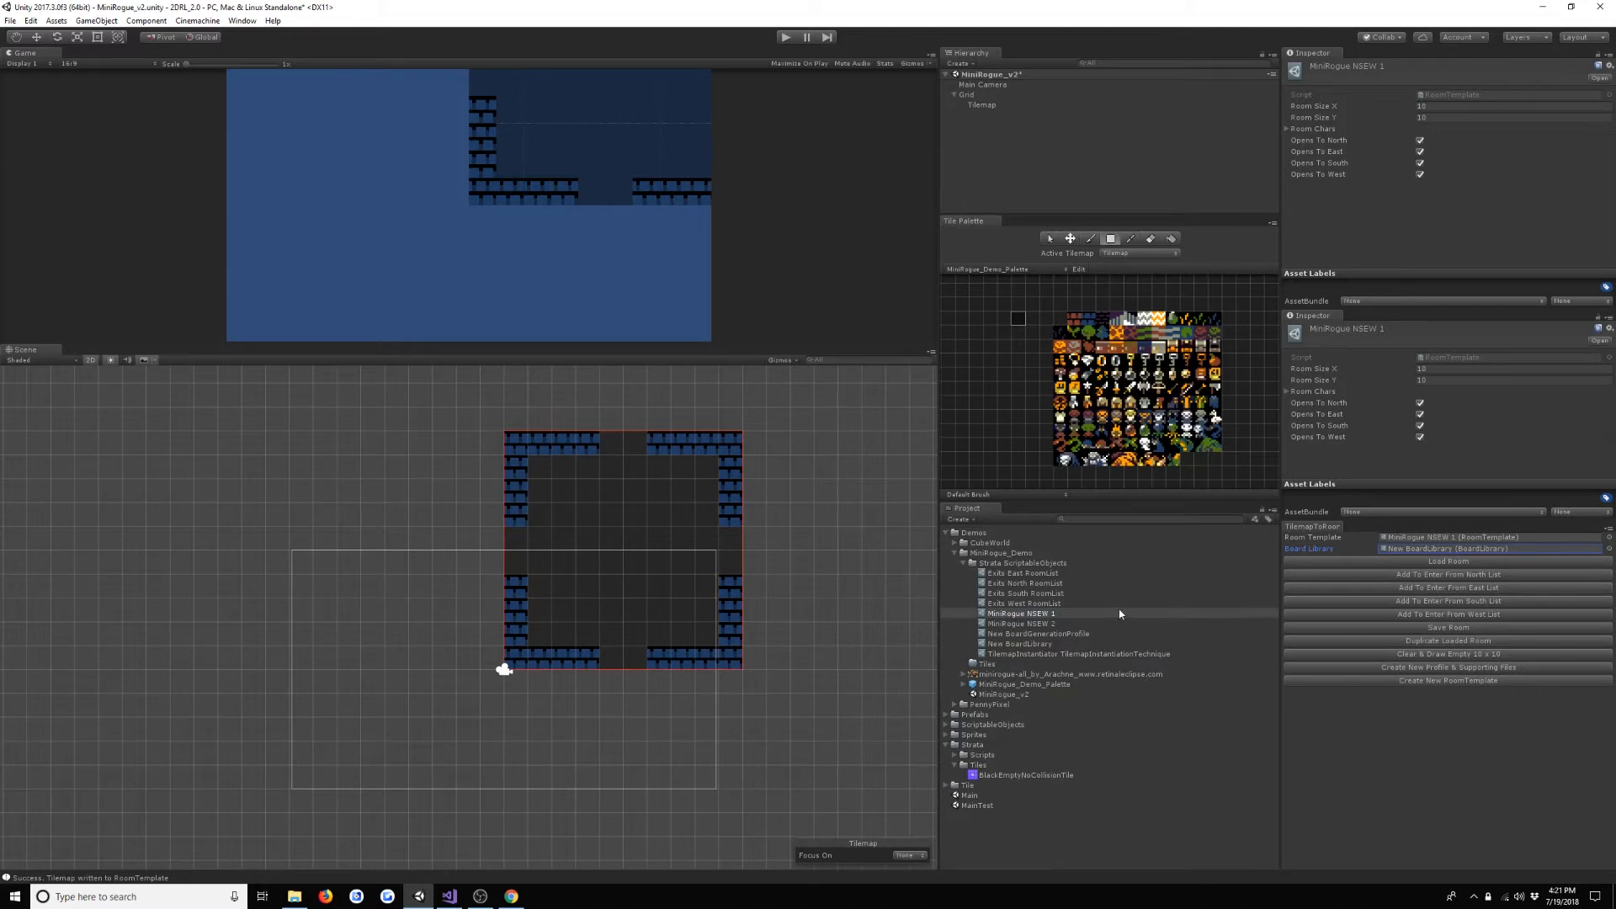
pyautogui.moveTo(1041, 625); pyautogui.dragTo(1436, 552)
# - Box-fill a central 6 x 6 blue brick block, clear its upper-left and lower-right 3 x 3 quarters with the empty tile, and save the room
pyautogui.click(1090, 323)
pyautogui.moveTo(564, 491); pyautogui.dragTo(685, 614)
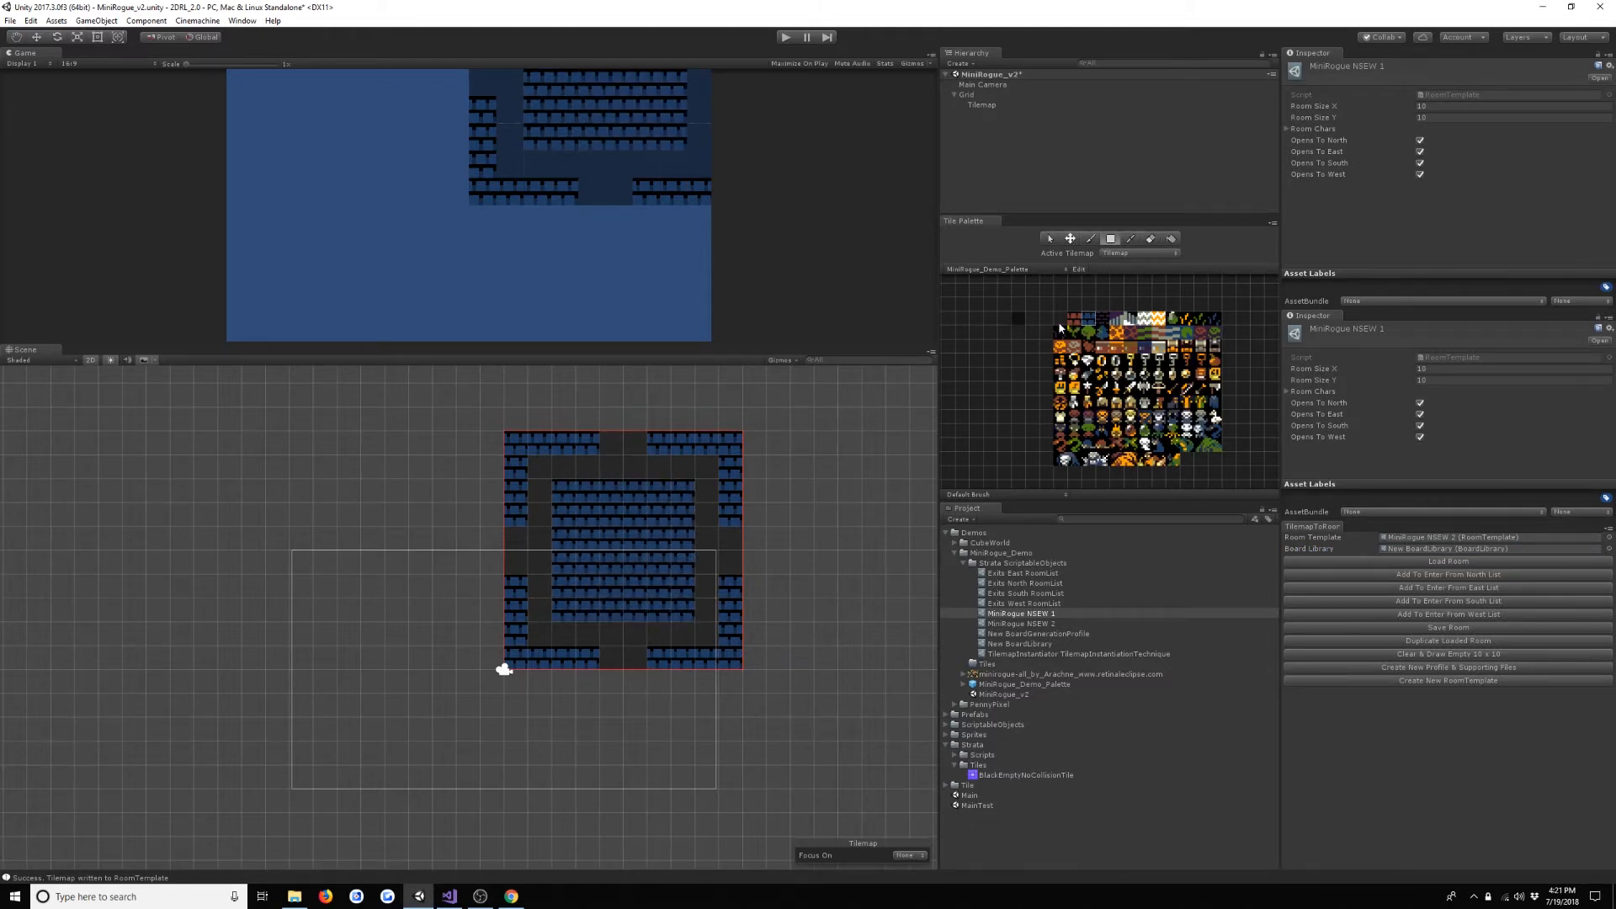
pyautogui.click(1021, 322)
pyautogui.moveTo(559, 489); pyautogui.dragTo(612, 534)
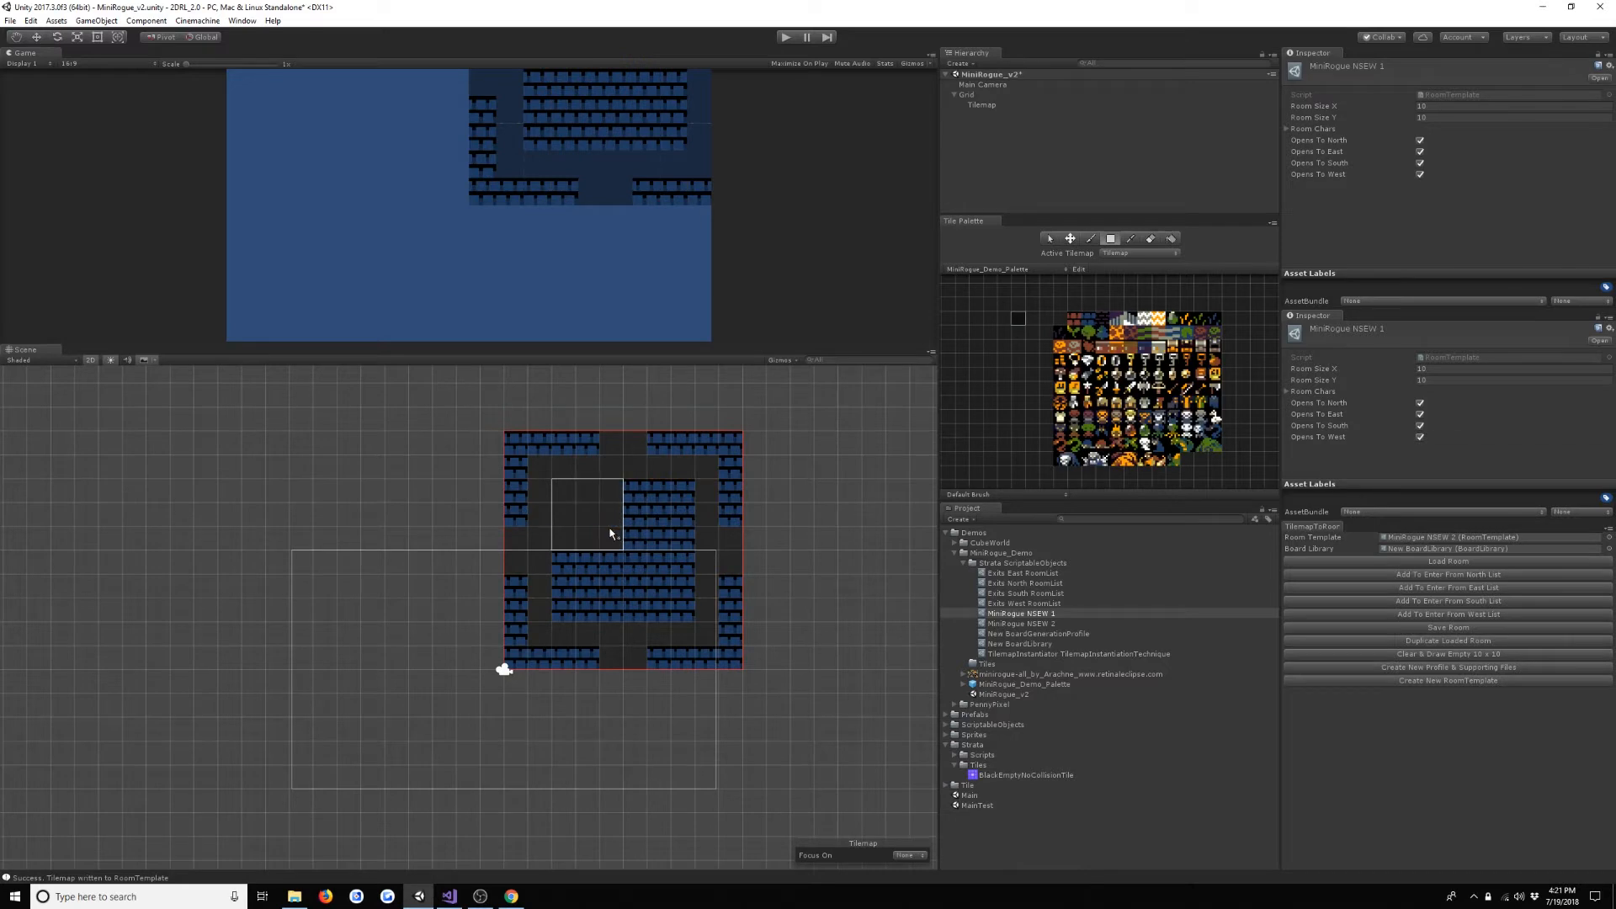
pyautogui.moveTo(684, 613); pyautogui.dragTo(639, 564)
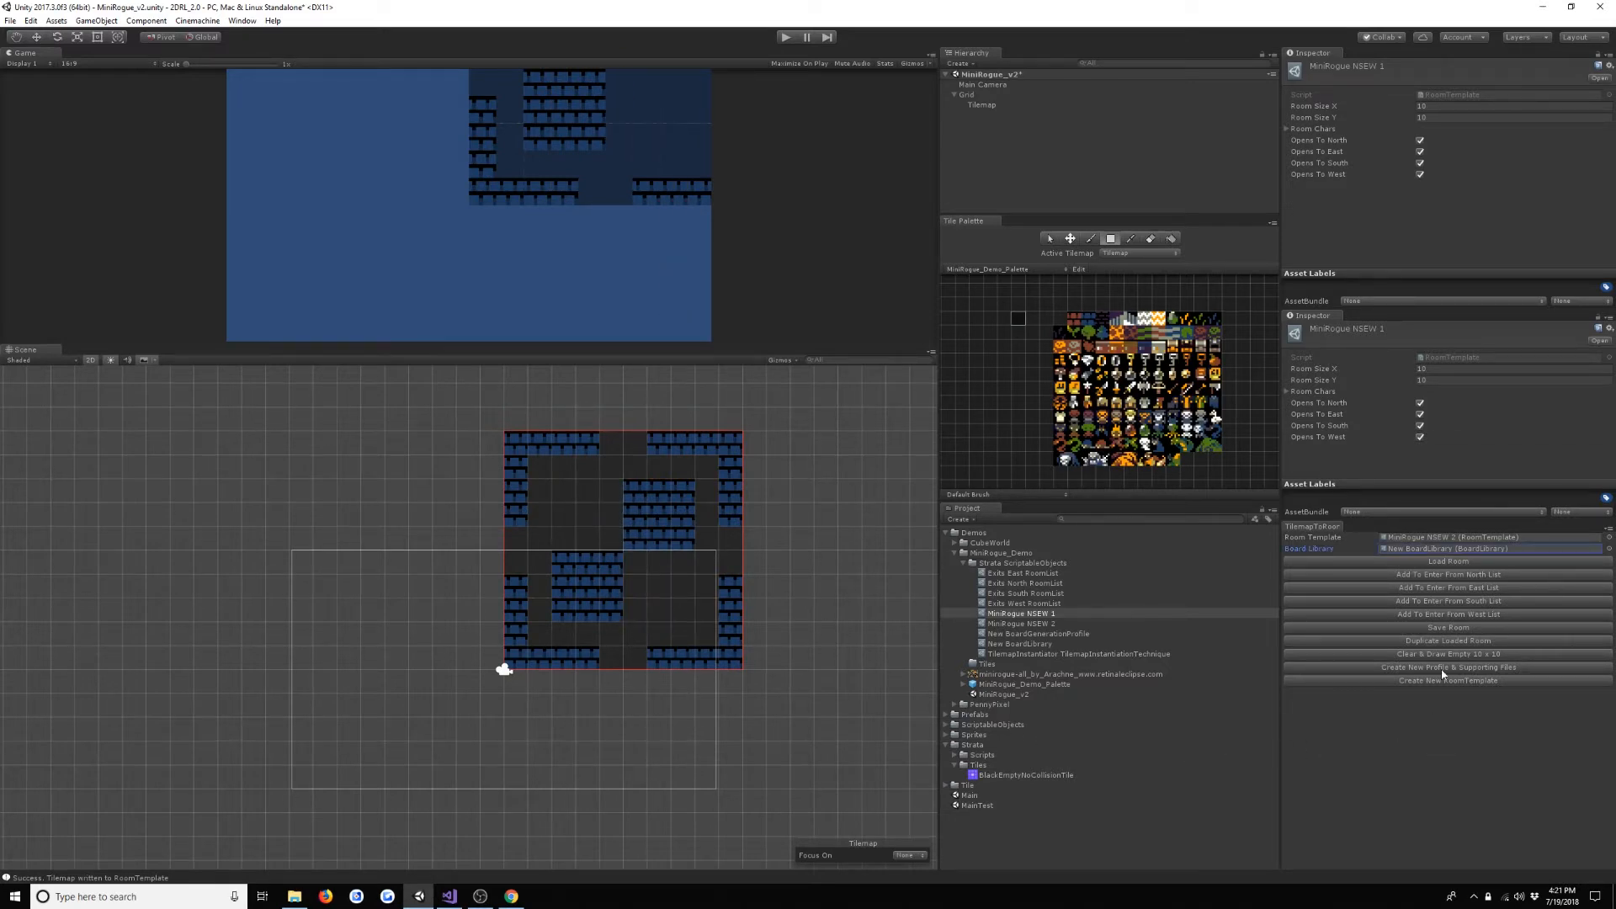
pyautogui.click(1447, 628)
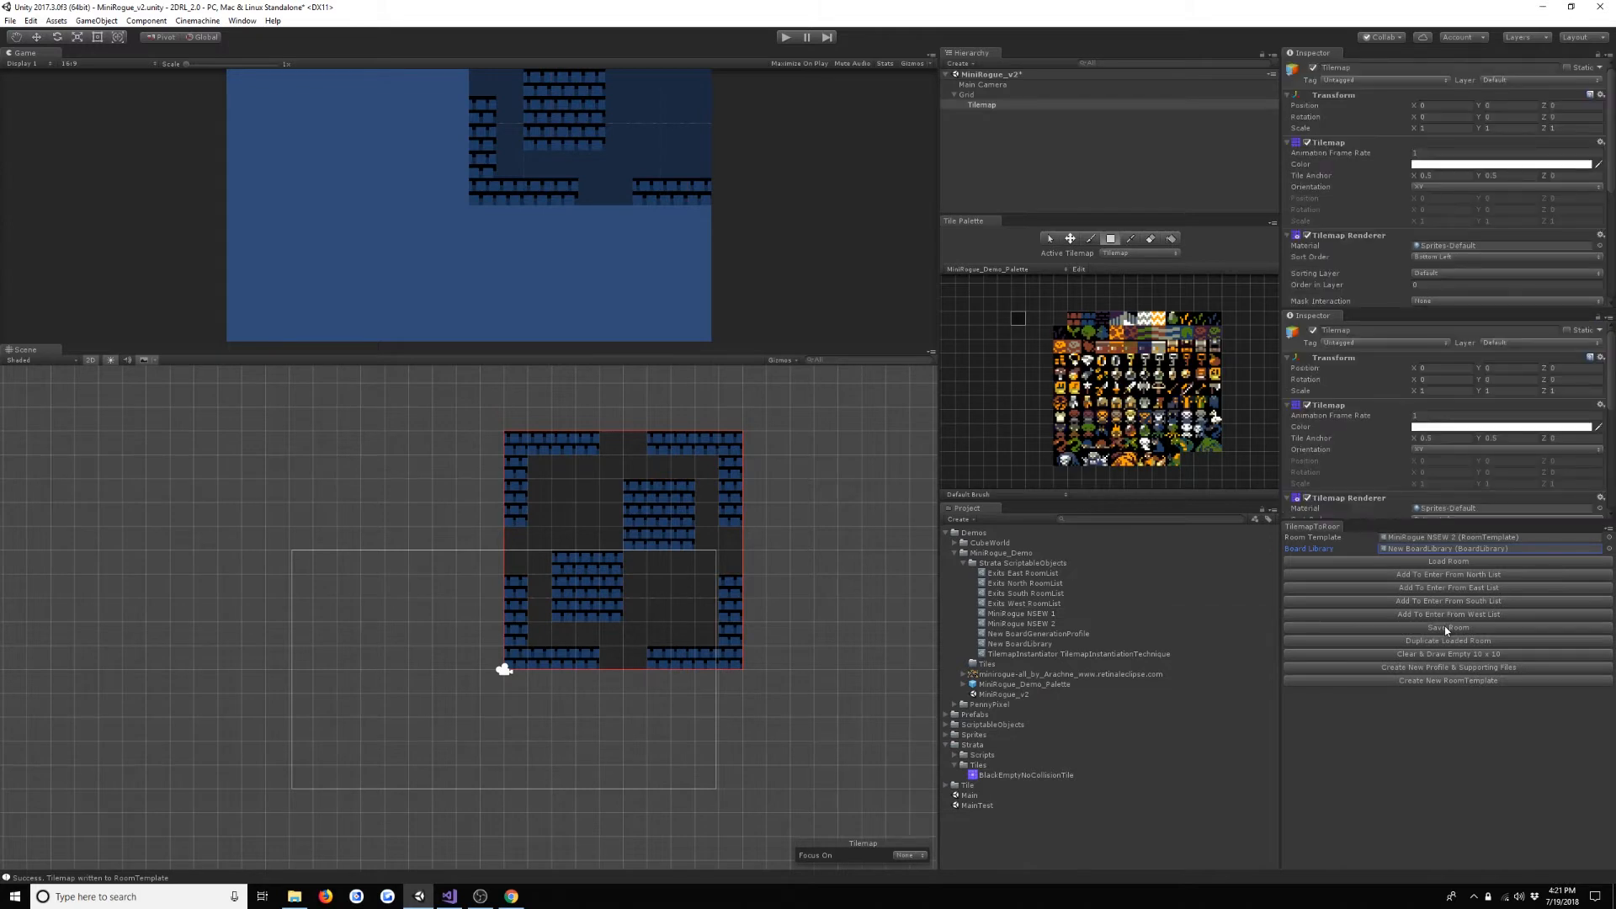
# - Duplicate an NSEW room template, assign the copy as Room Template, clear the upper-left 5 x 5 tiles of the central block, and save the room
pyautogui.click(1046, 624)
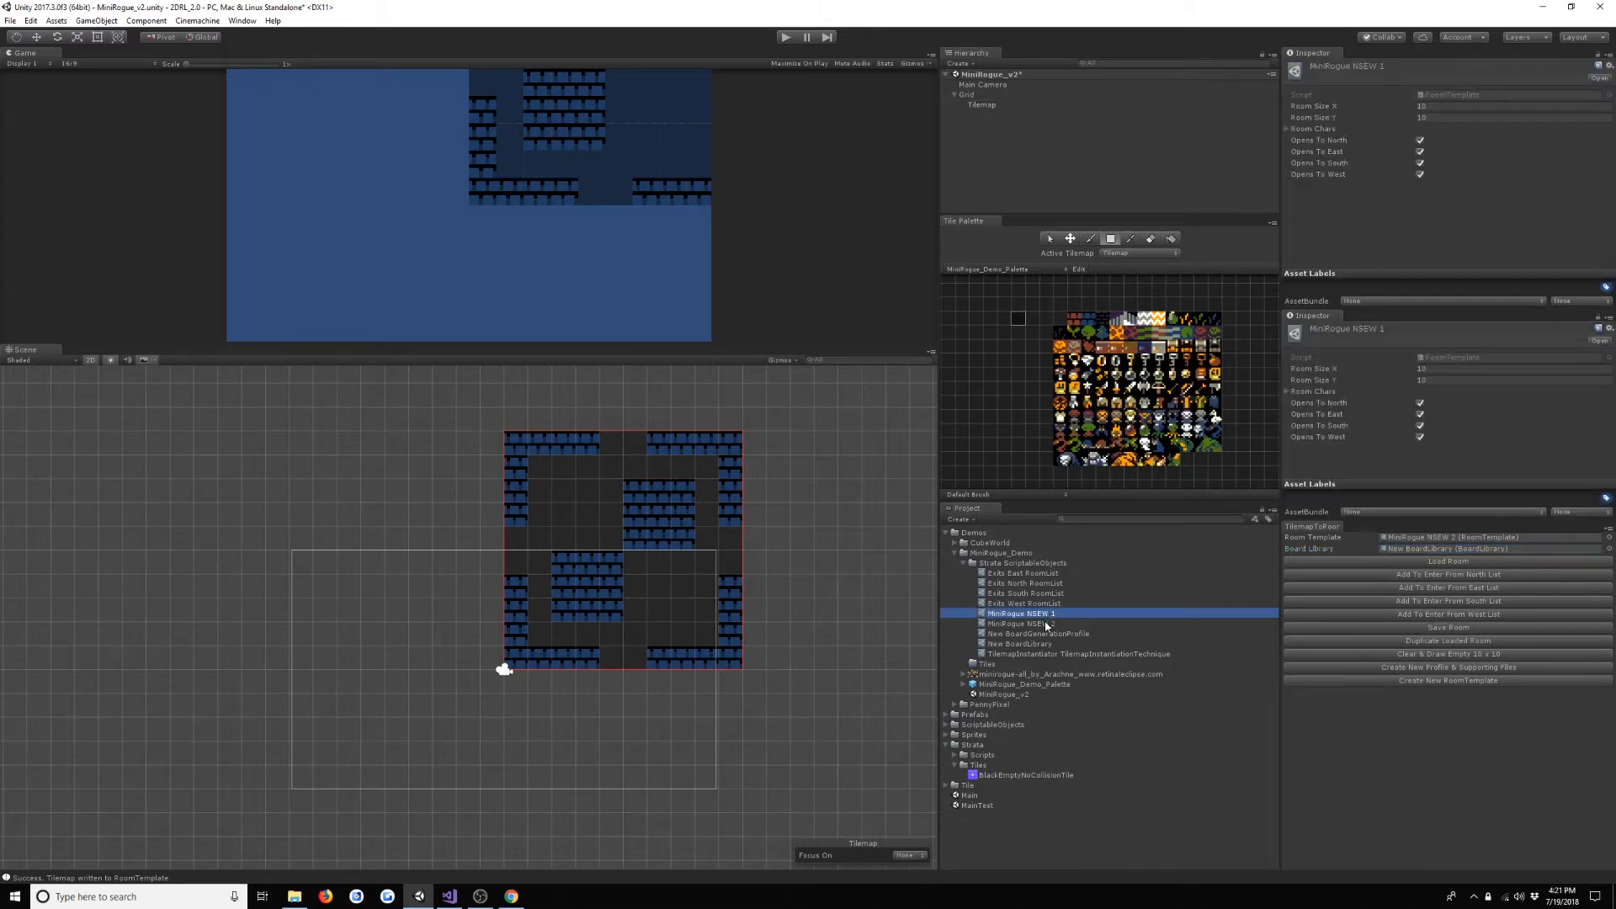
pyautogui.hotkey('ctrl', 'd')
pyautogui.moveTo(1049, 636); pyautogui.dragTo(1433, 537)
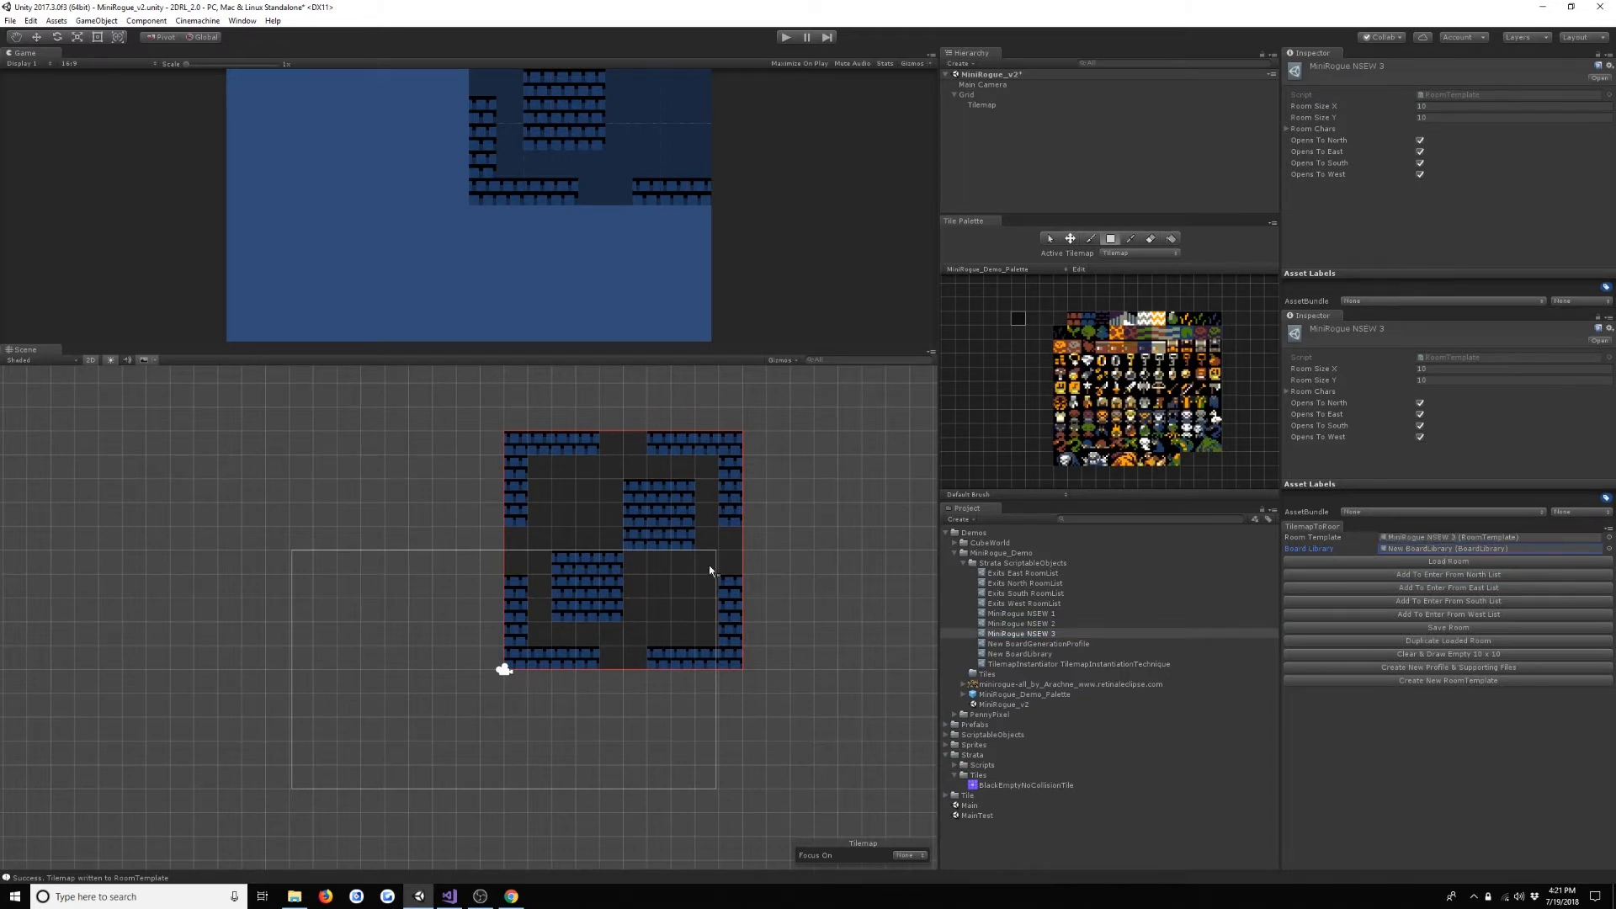
pyautogui.moveTo(566, 495)
pyautogui.mouseDown()
pyautogui.moveTo(614, 579)
pyautogui.moveTo(646, 563)
pyautogui.moveTo(665, 594)
pyautogui.mouseUp()
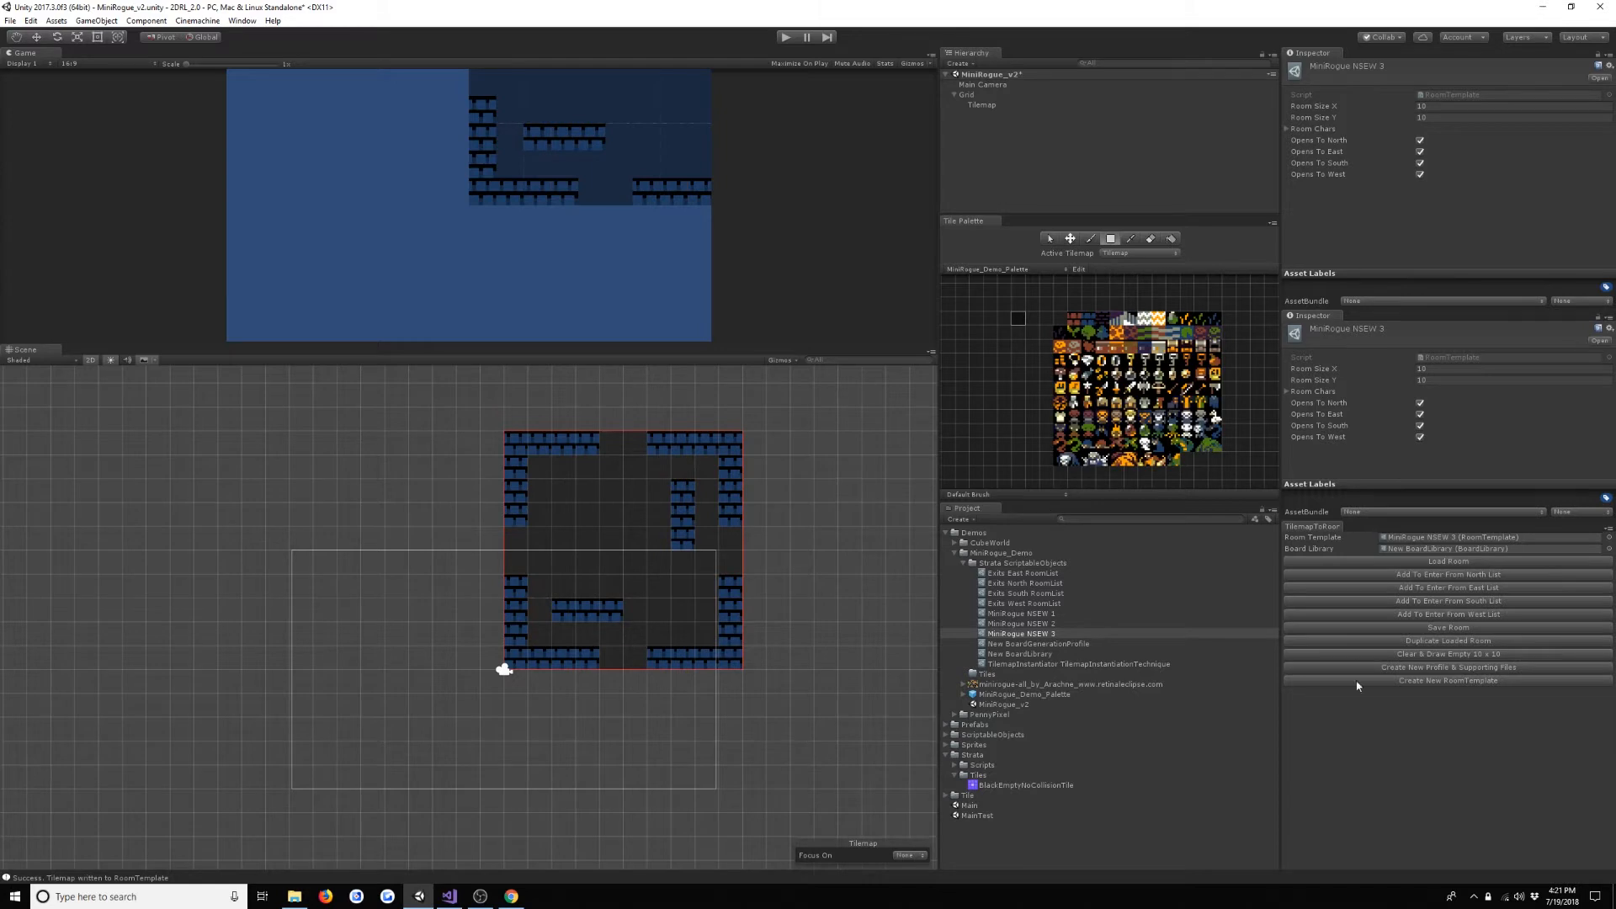
pyautogui.click(1429, 633)
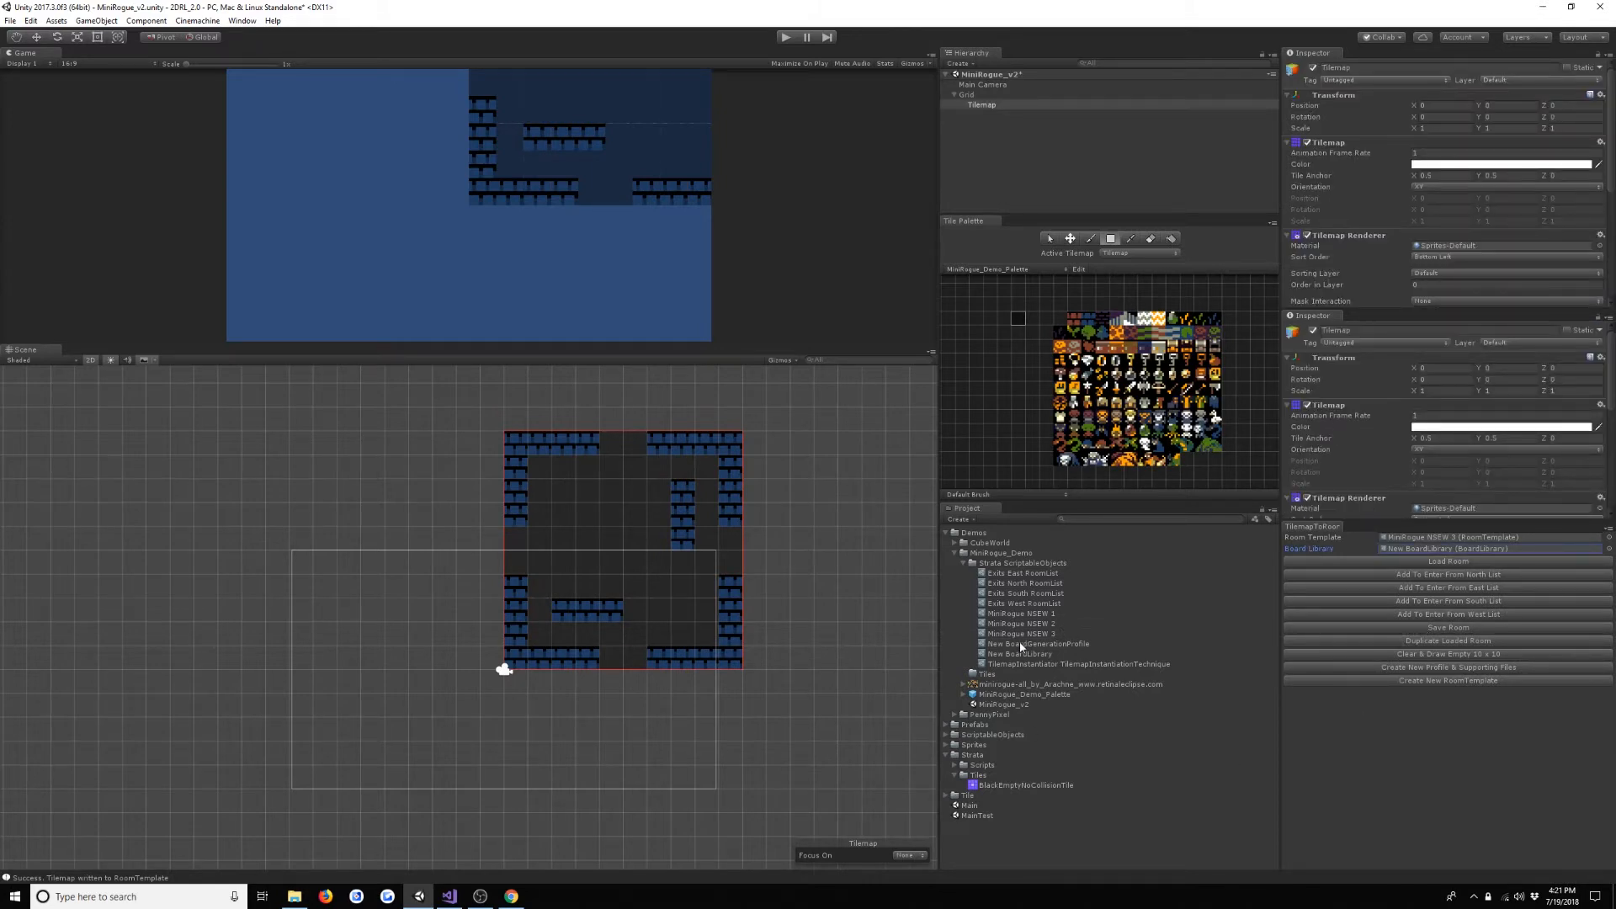
# - Load the MiniRogue NSEW 2 room into the tilemap and reassign MiniRogue NSEW 3 as the Room Template
pyautogui.moveTo(1036, 624); pyautogui.dragTo(1429, 537)
pyautogui.moveTo(1054, 623); pyautogui.dragTo(1447, 535)
pyautogui.click(1425, 563)
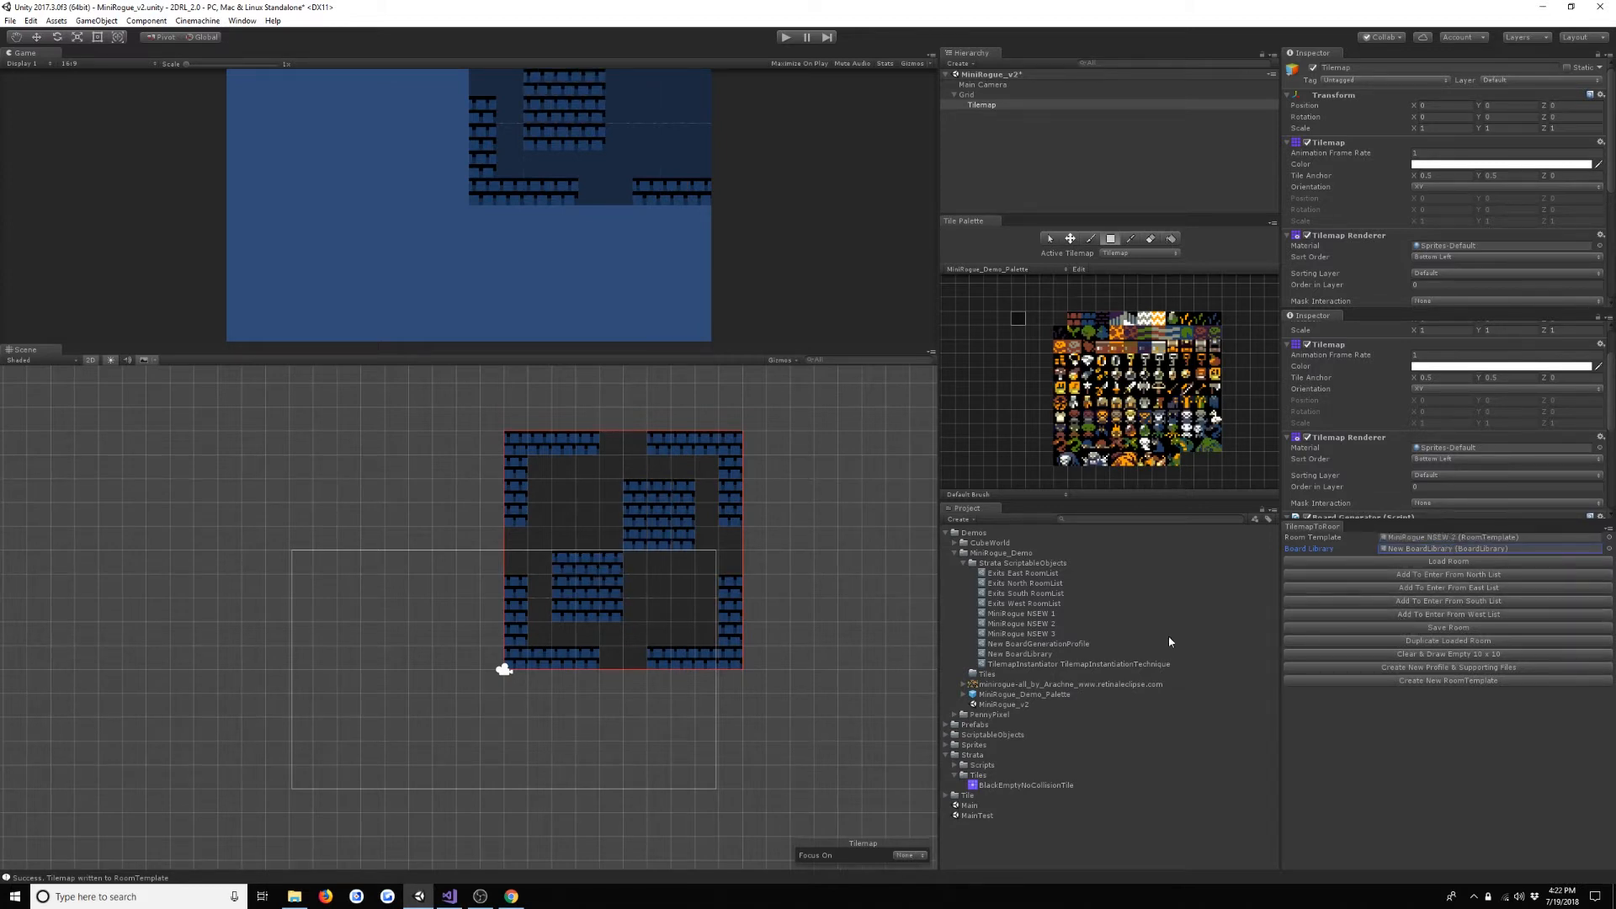
pyautogui.click(1027, 643)
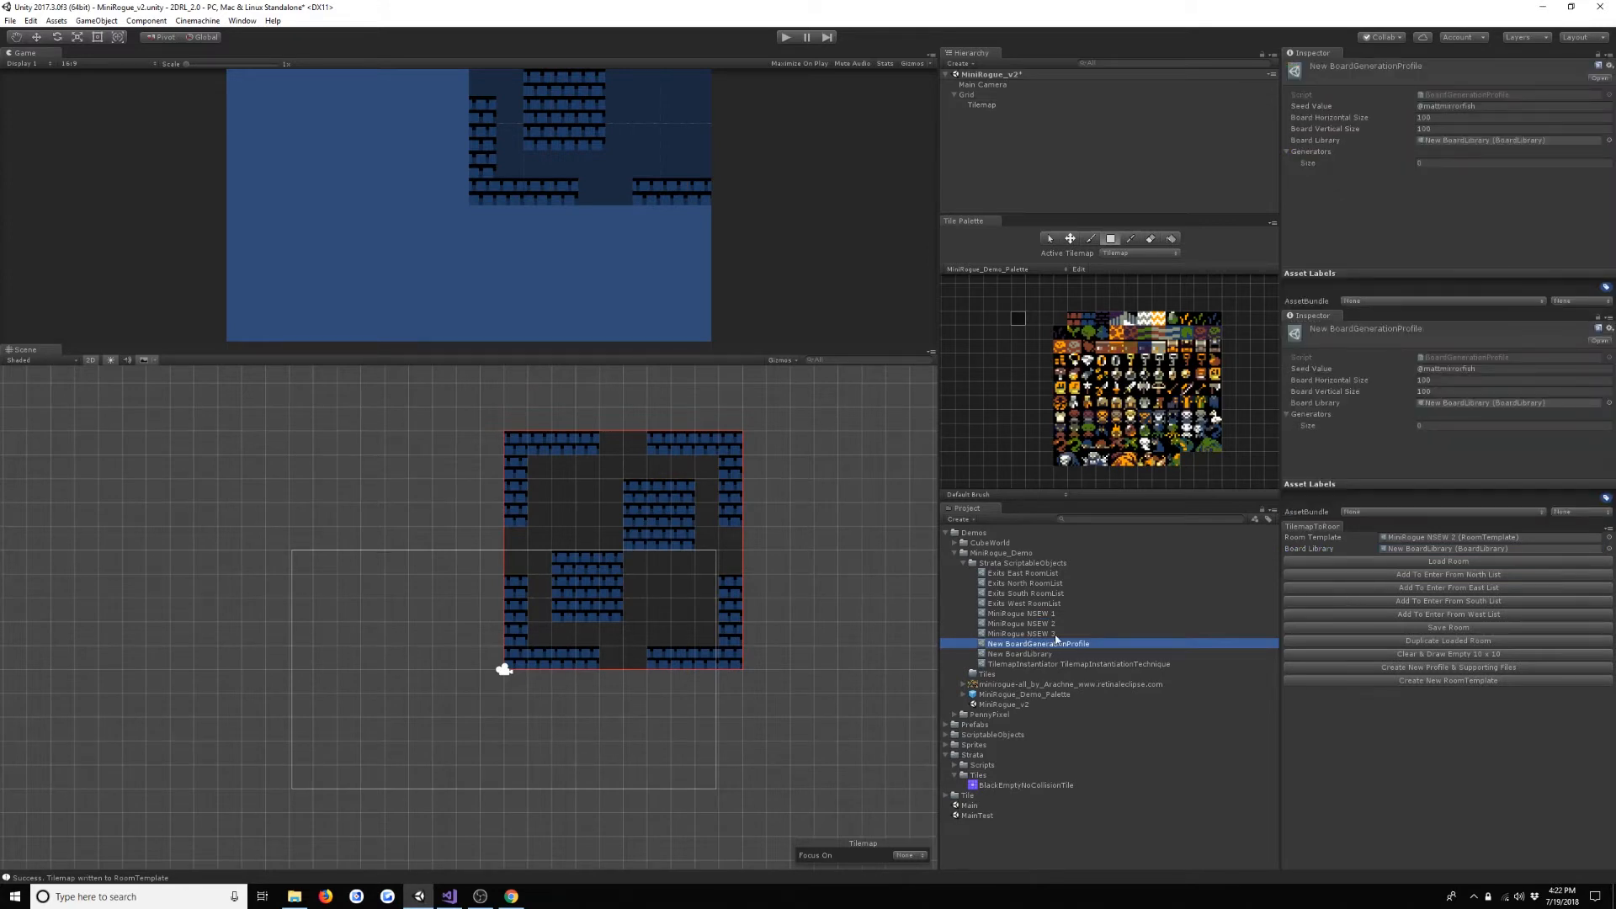
pyautogui.moveTo(1052, 635); pyautogui.dragTo(1452, 547)
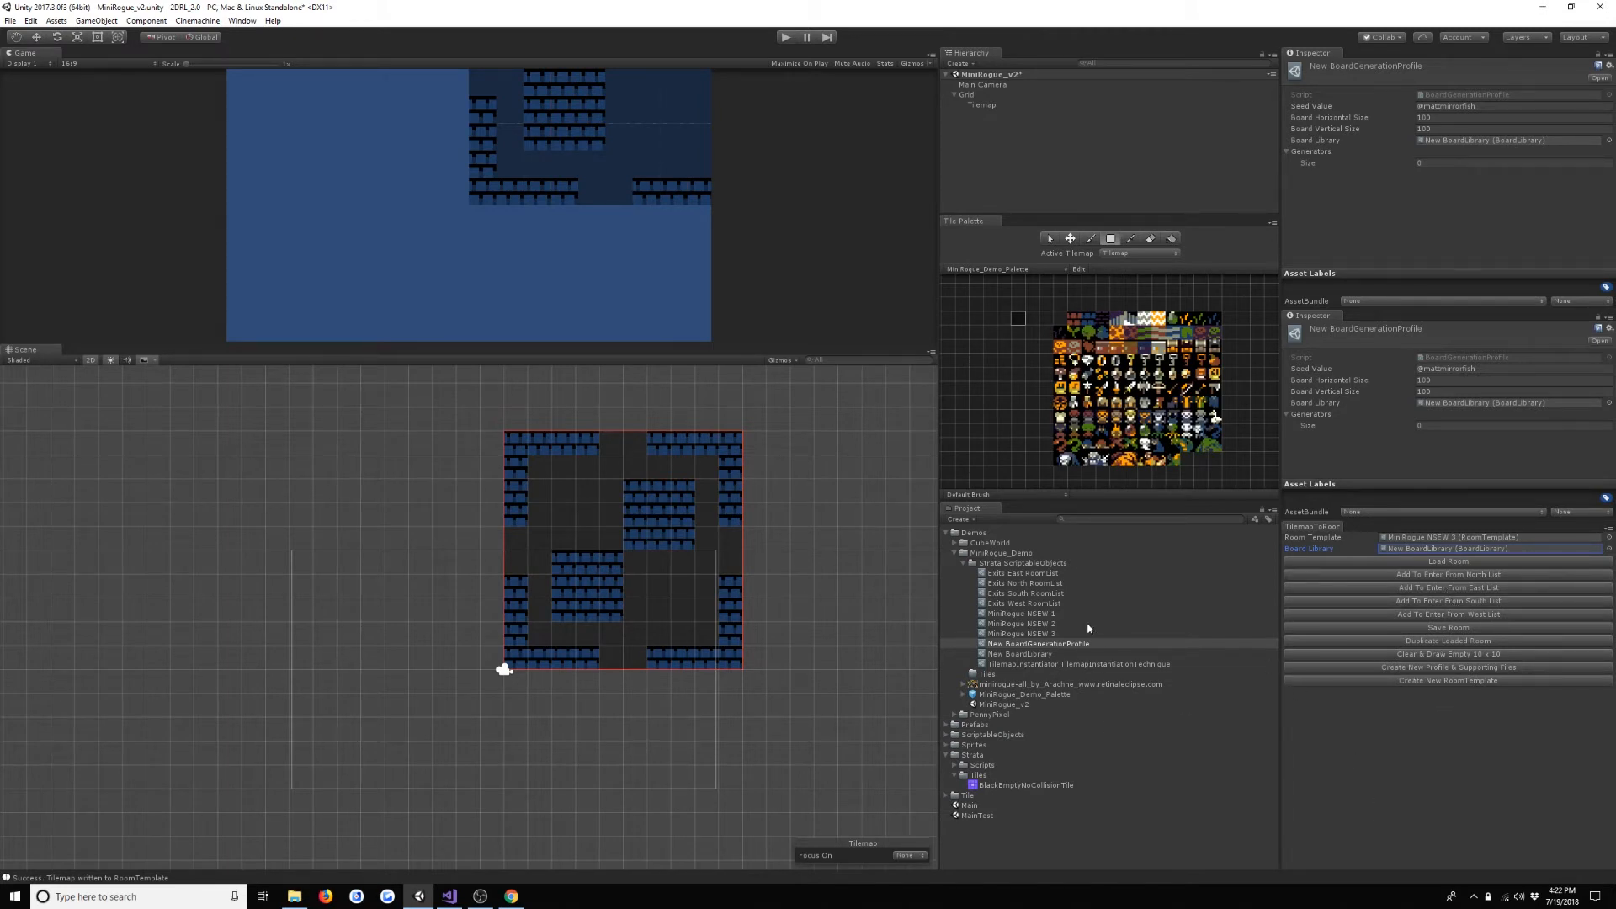
# - Check the size and opening flags of the three MiniRogue NSEW room templates
pyautogui.click(1065, 643)
pyautogui.press('Up')
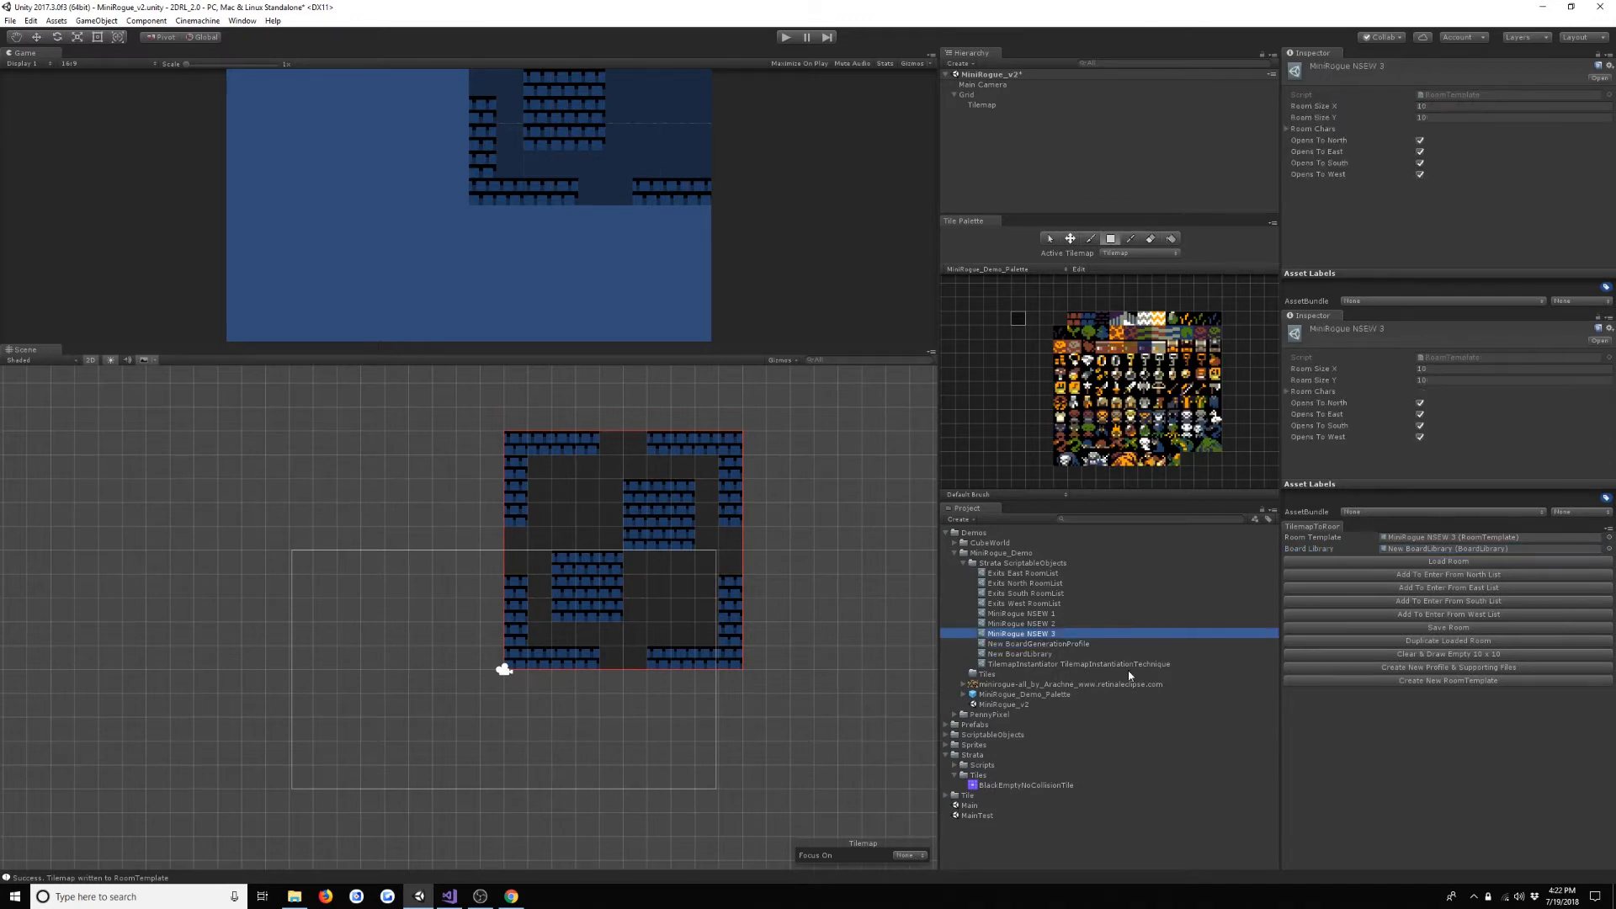
pyautogui.press('Up')
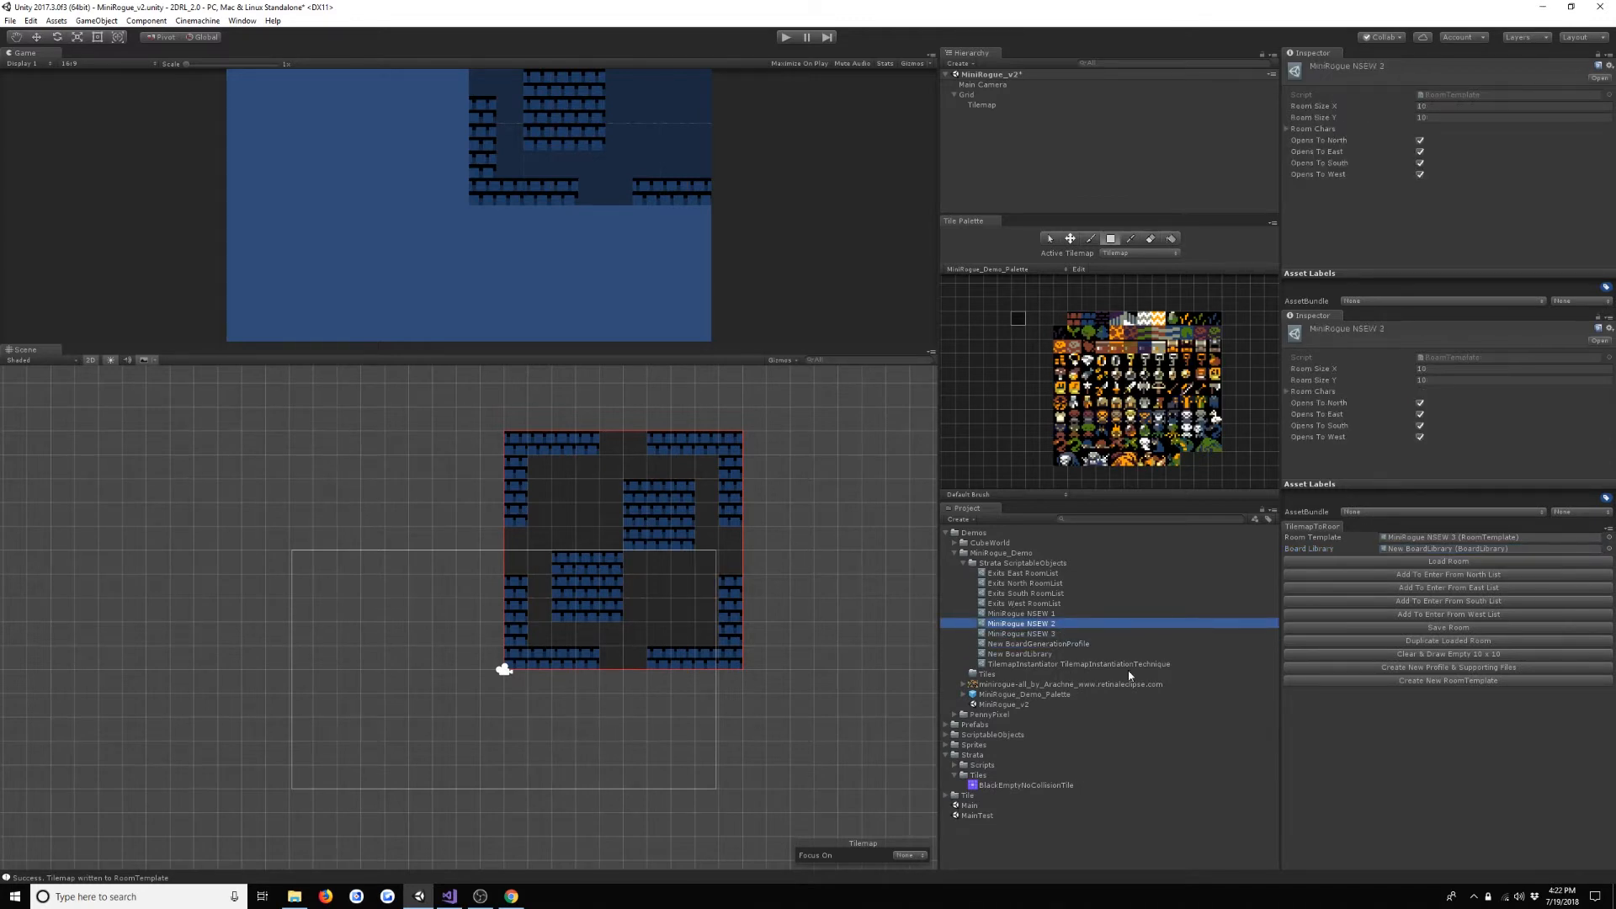
pyautogui.press('Up')
pyautogui.press('Up')
pyautogui.press('Down')
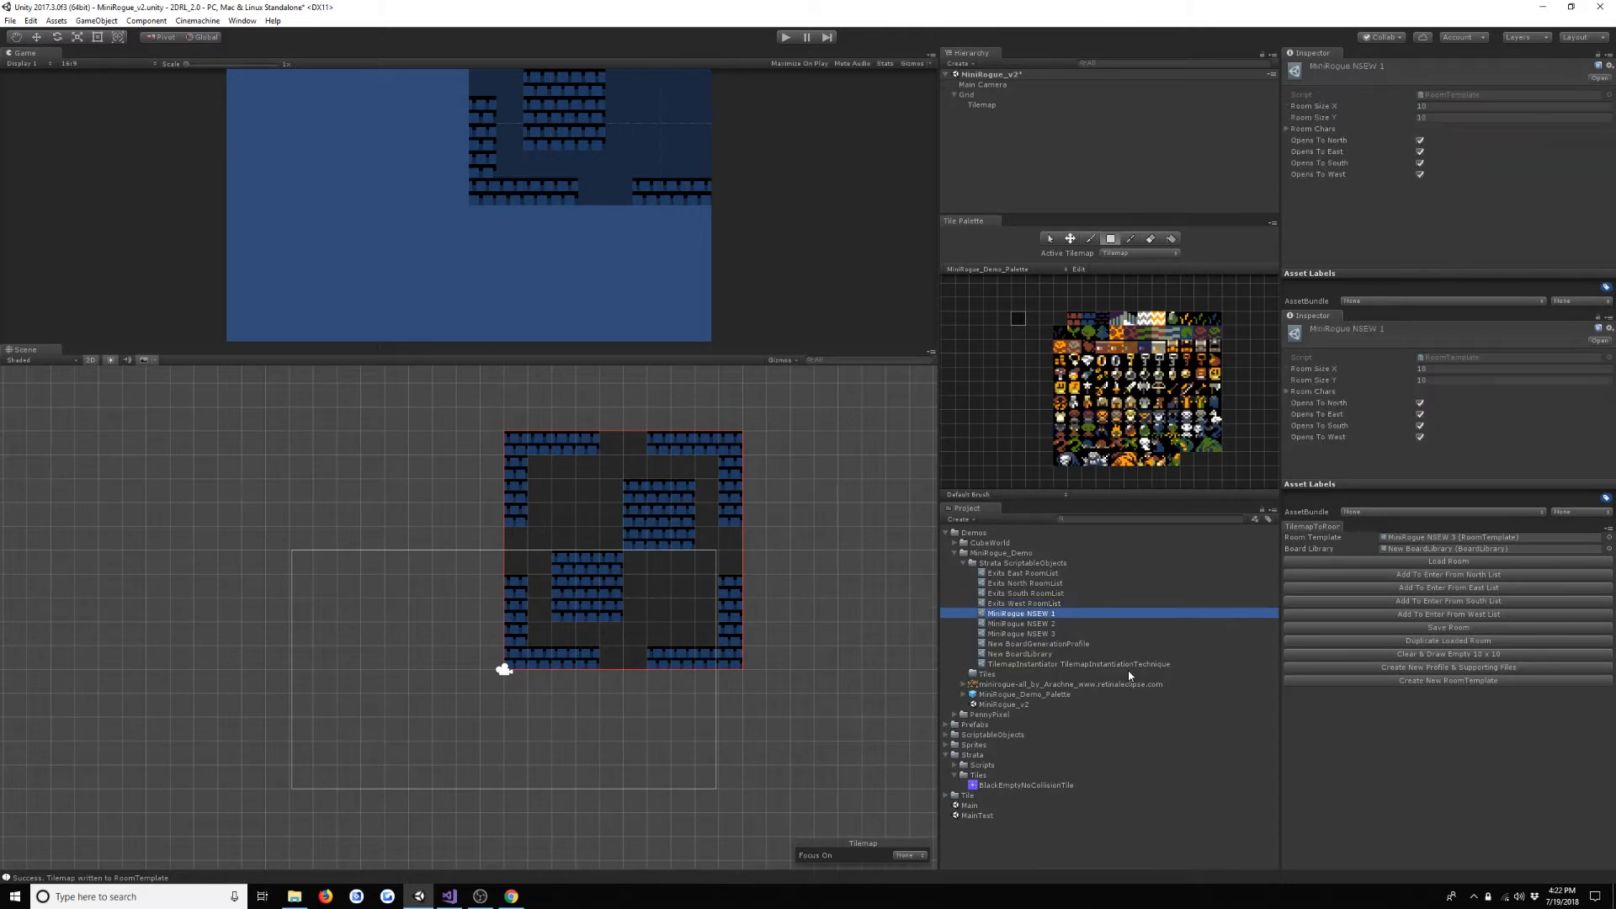
# - Duplicate the MiniRogue NSEW 3 room template and rename the copy MiniRogue NW 1
pyautogui.click(1045, 637)
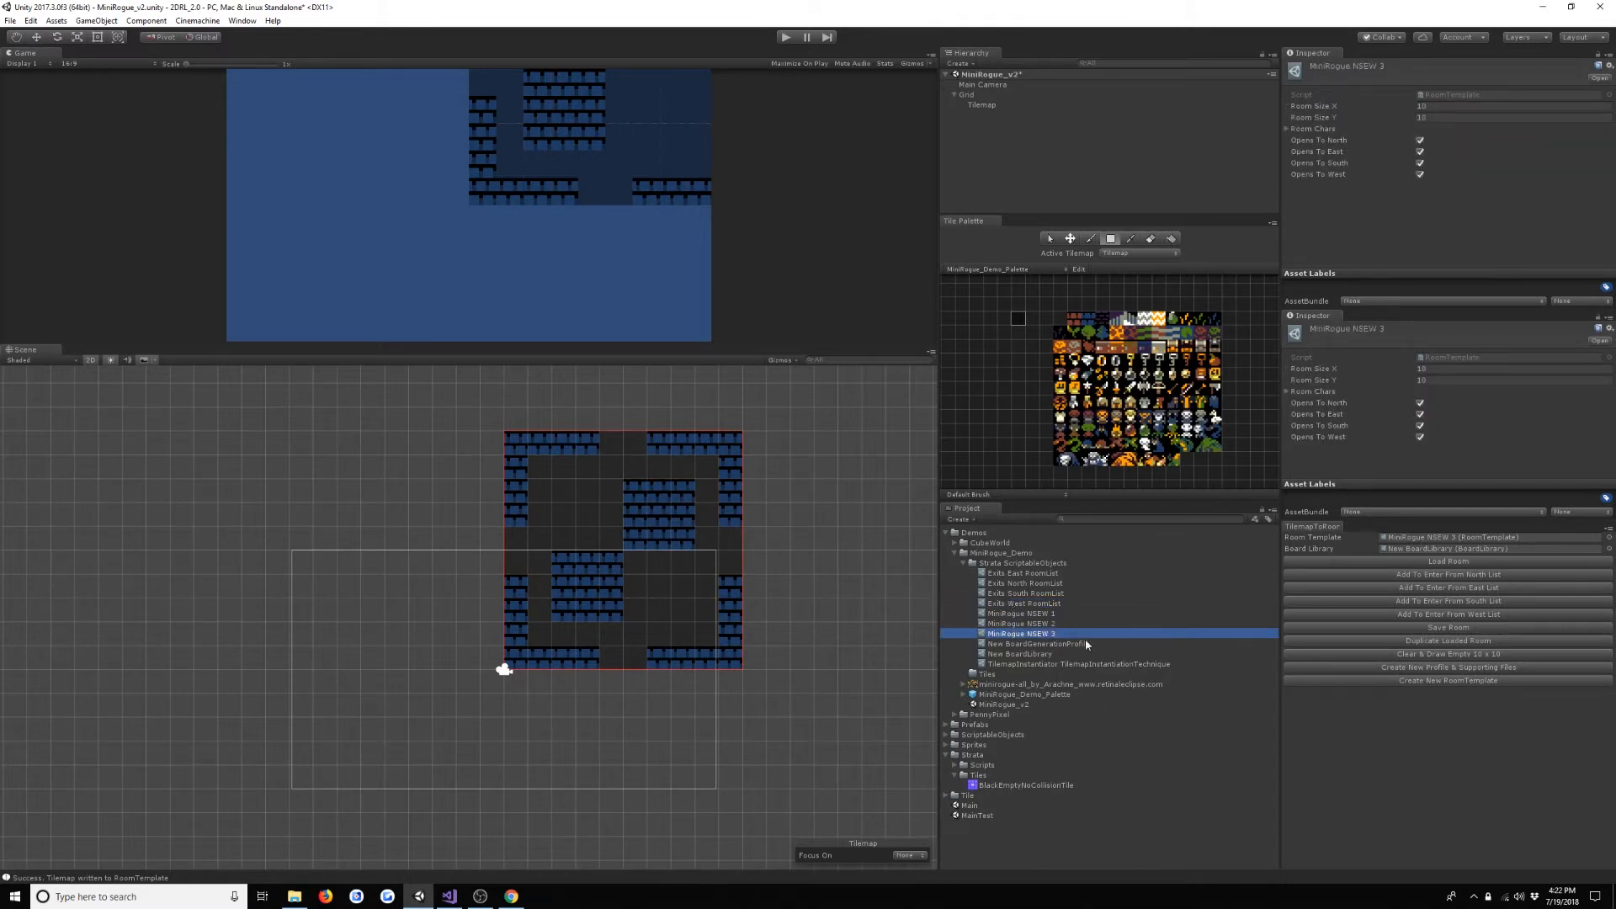
pyautogui.hotkey('ctrl', 'd')
pyautogui.press('F2')
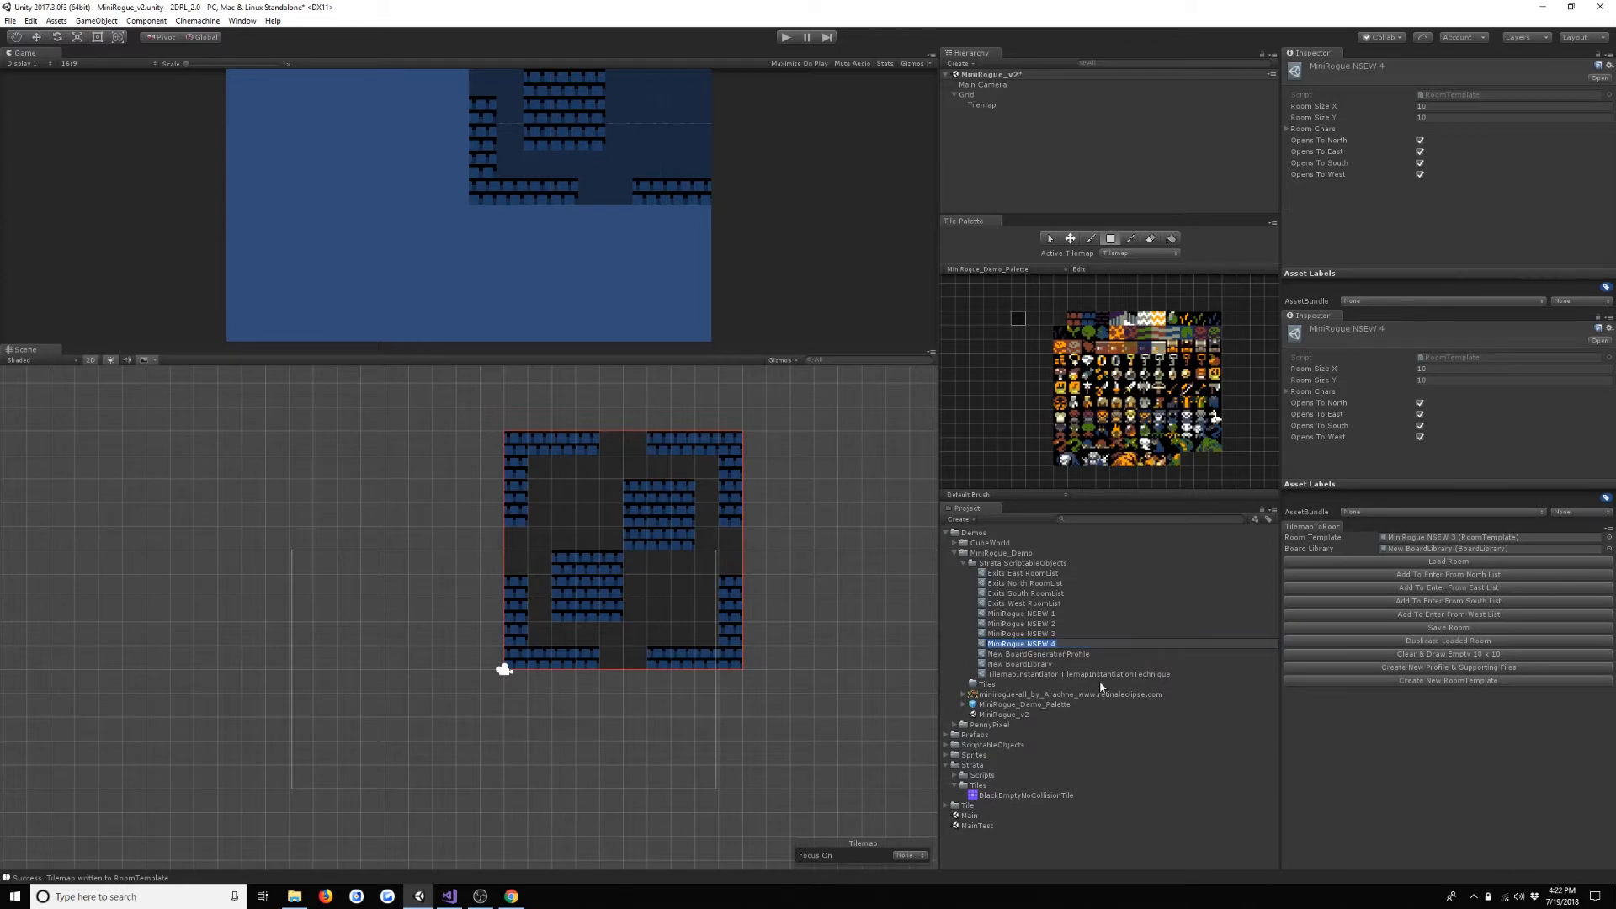
pyautogui.press('Right')
pyautogui.press('BackSpace')
pyautogui.press('BackSpace')
pyautogui.press('BackSpace')
pyautogui.press('BackSpace')
pyautogui.press('BackSpace')
pyautogui.write('W 1')
pyautogui.press('Return')
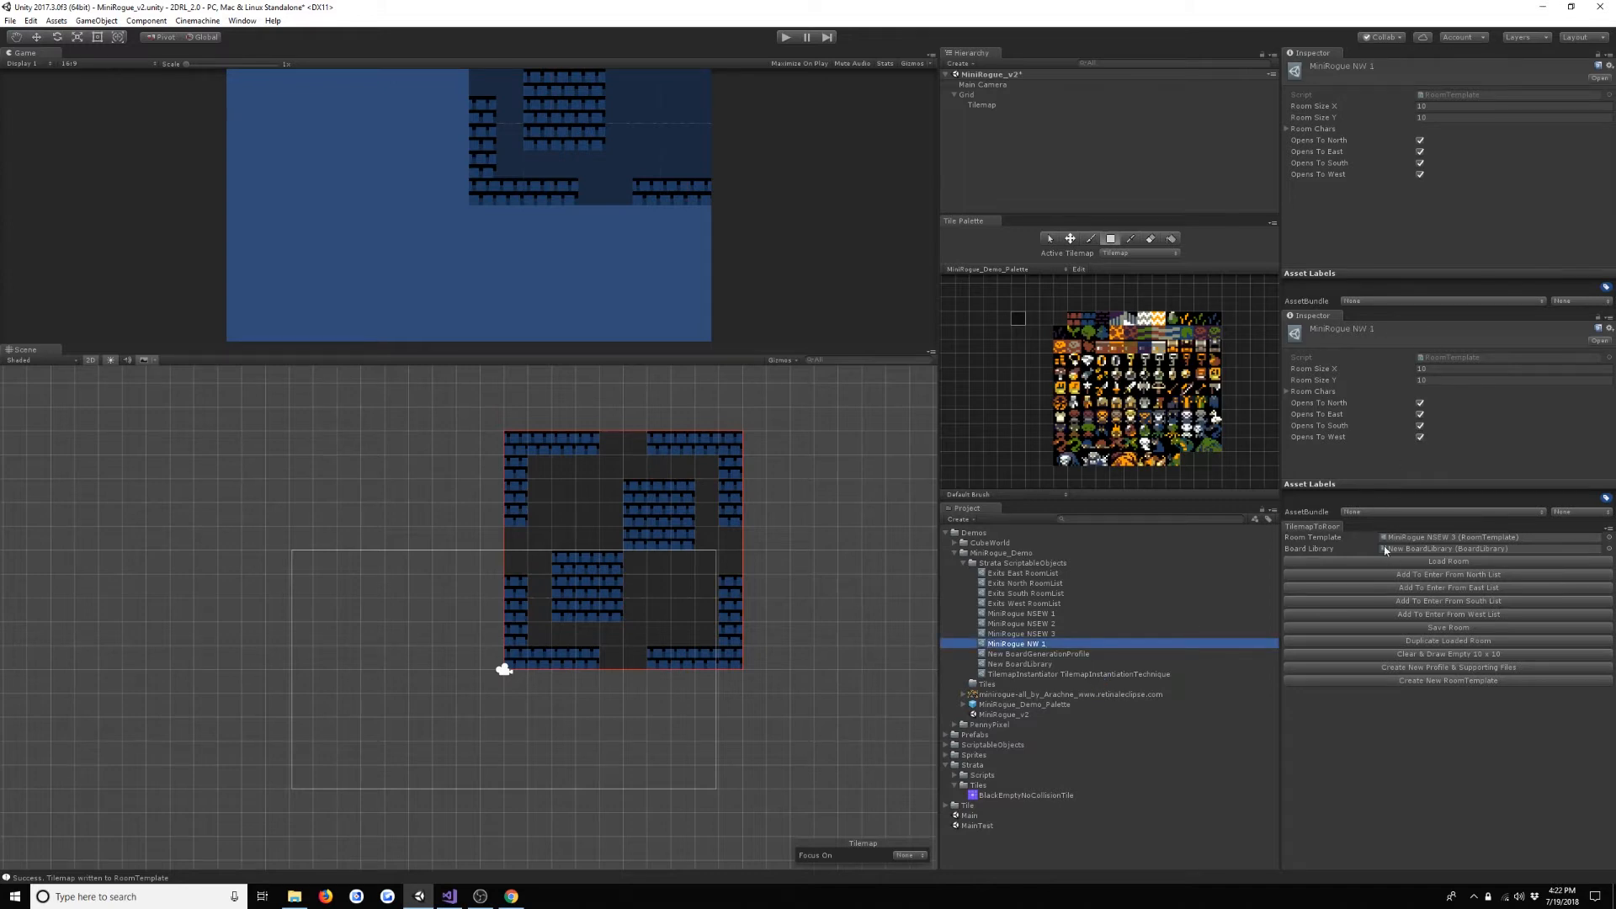
# - Pick the blue brick tile for painting and rename the MiniRogue NW 1 template as MiniRogue NS 1
pyautogui.click(1087, 322)
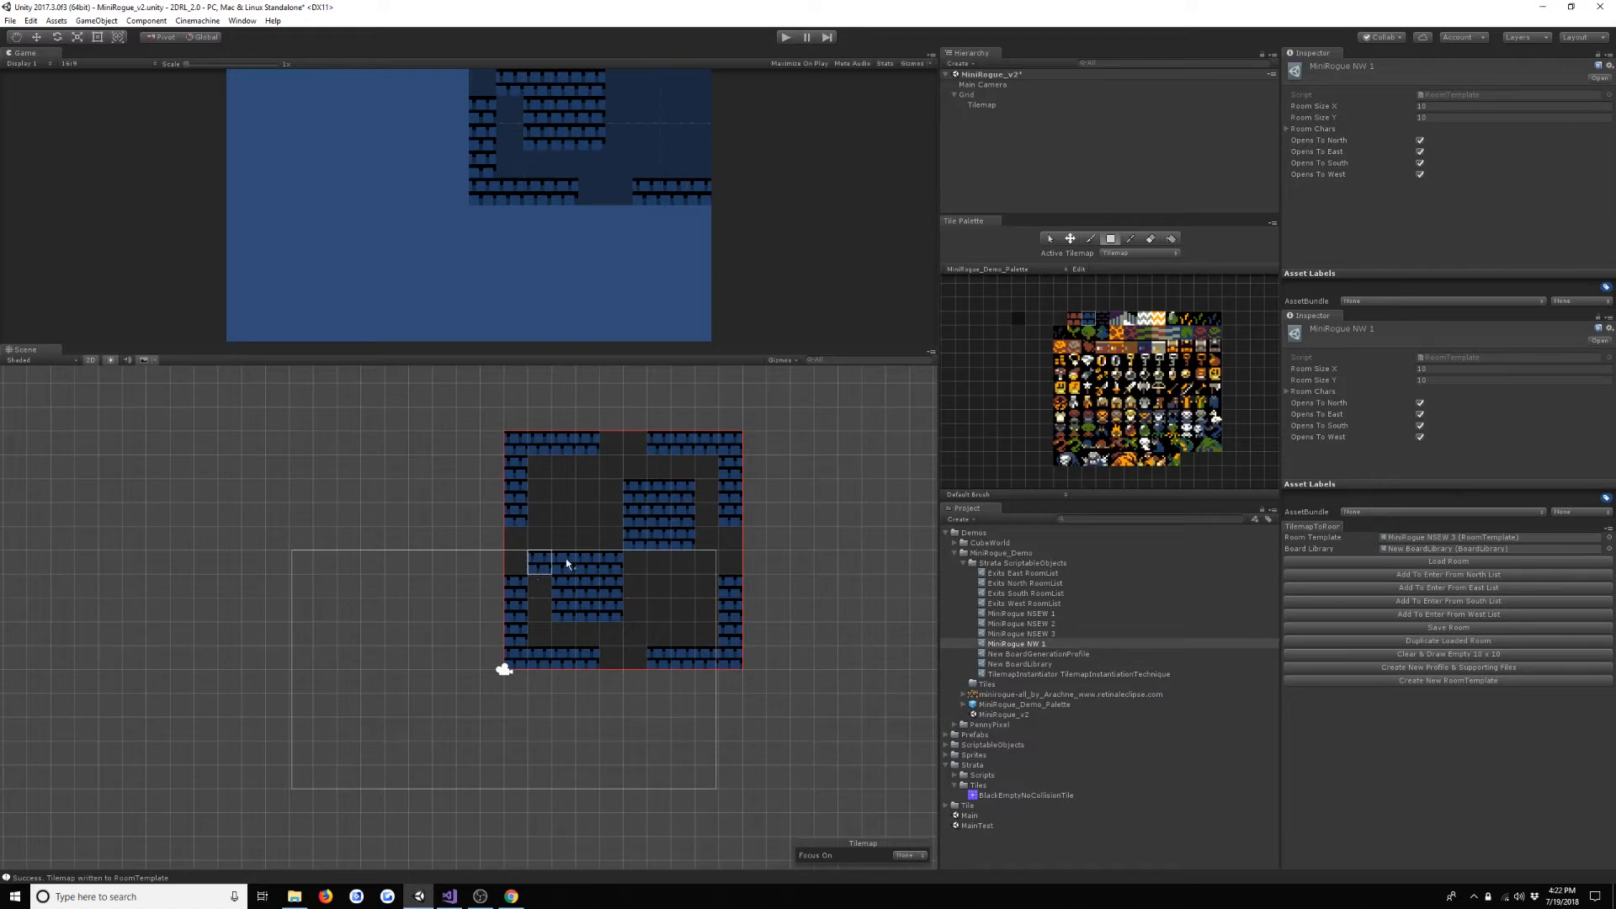
pyautogui.click(1040, 635)
pyautogui.click(1044, 644)
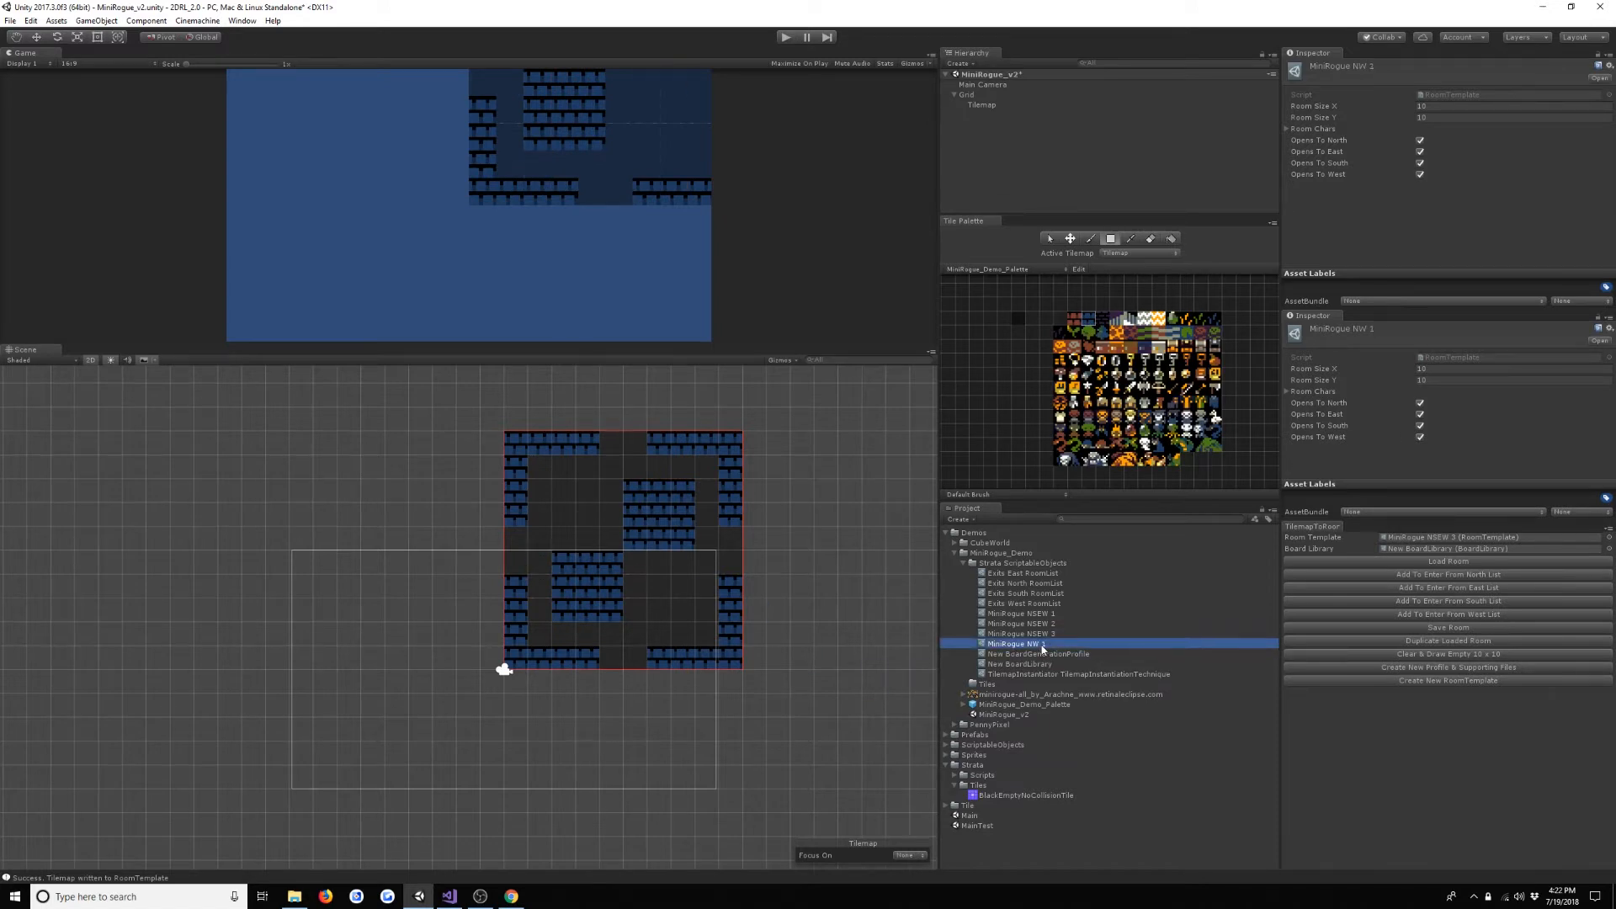
pyautogui.click(1040, 645)
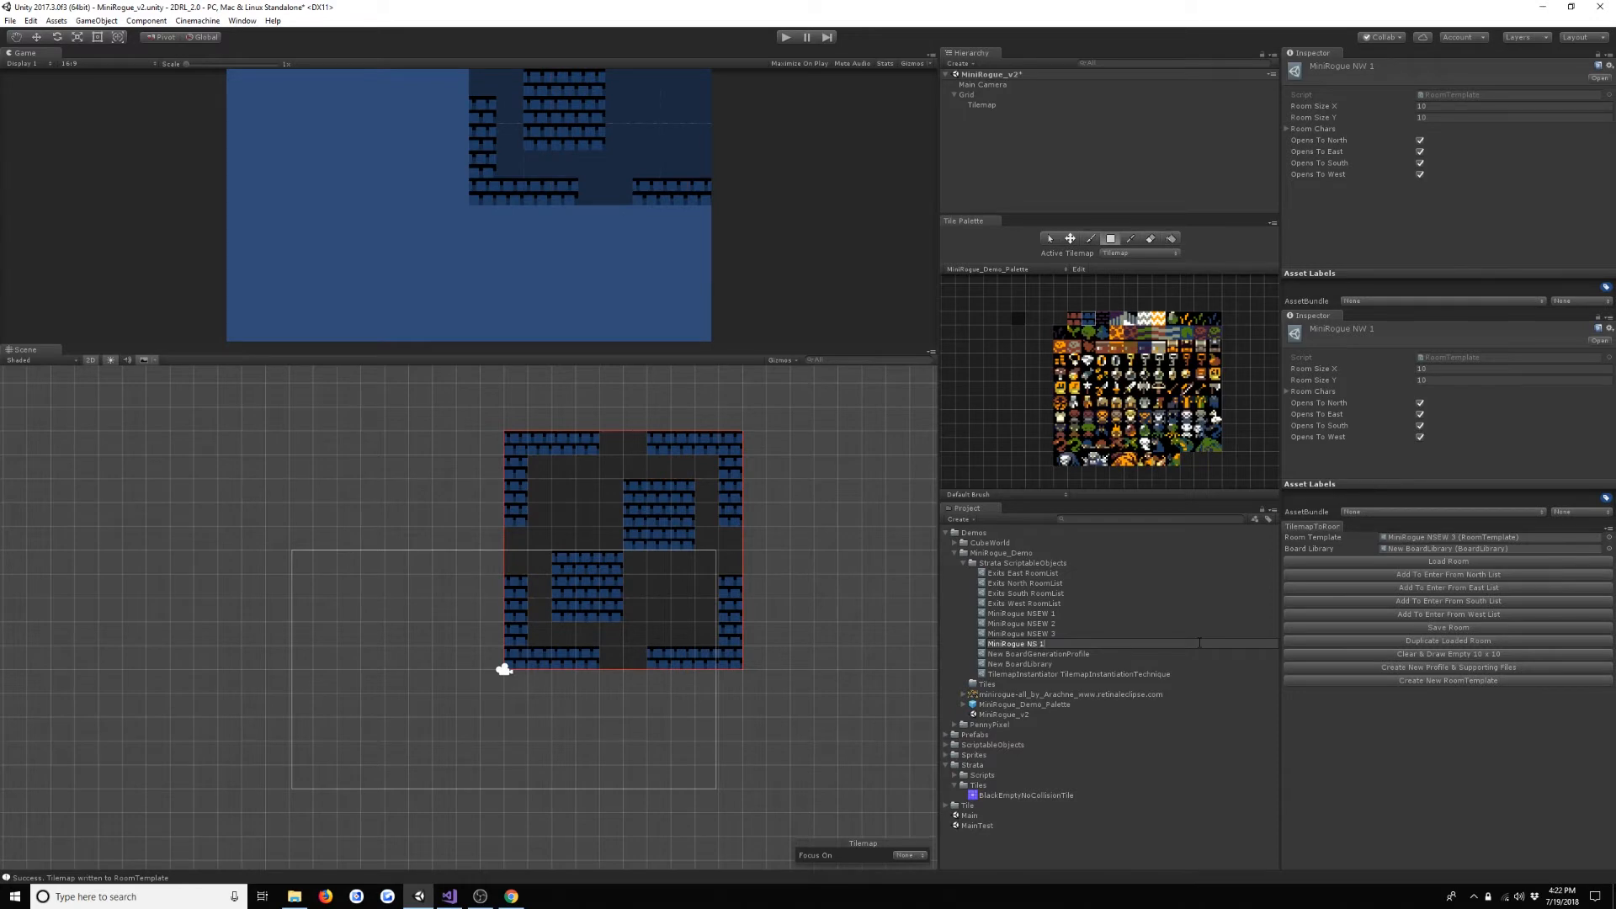
pyautogui.press('Return')
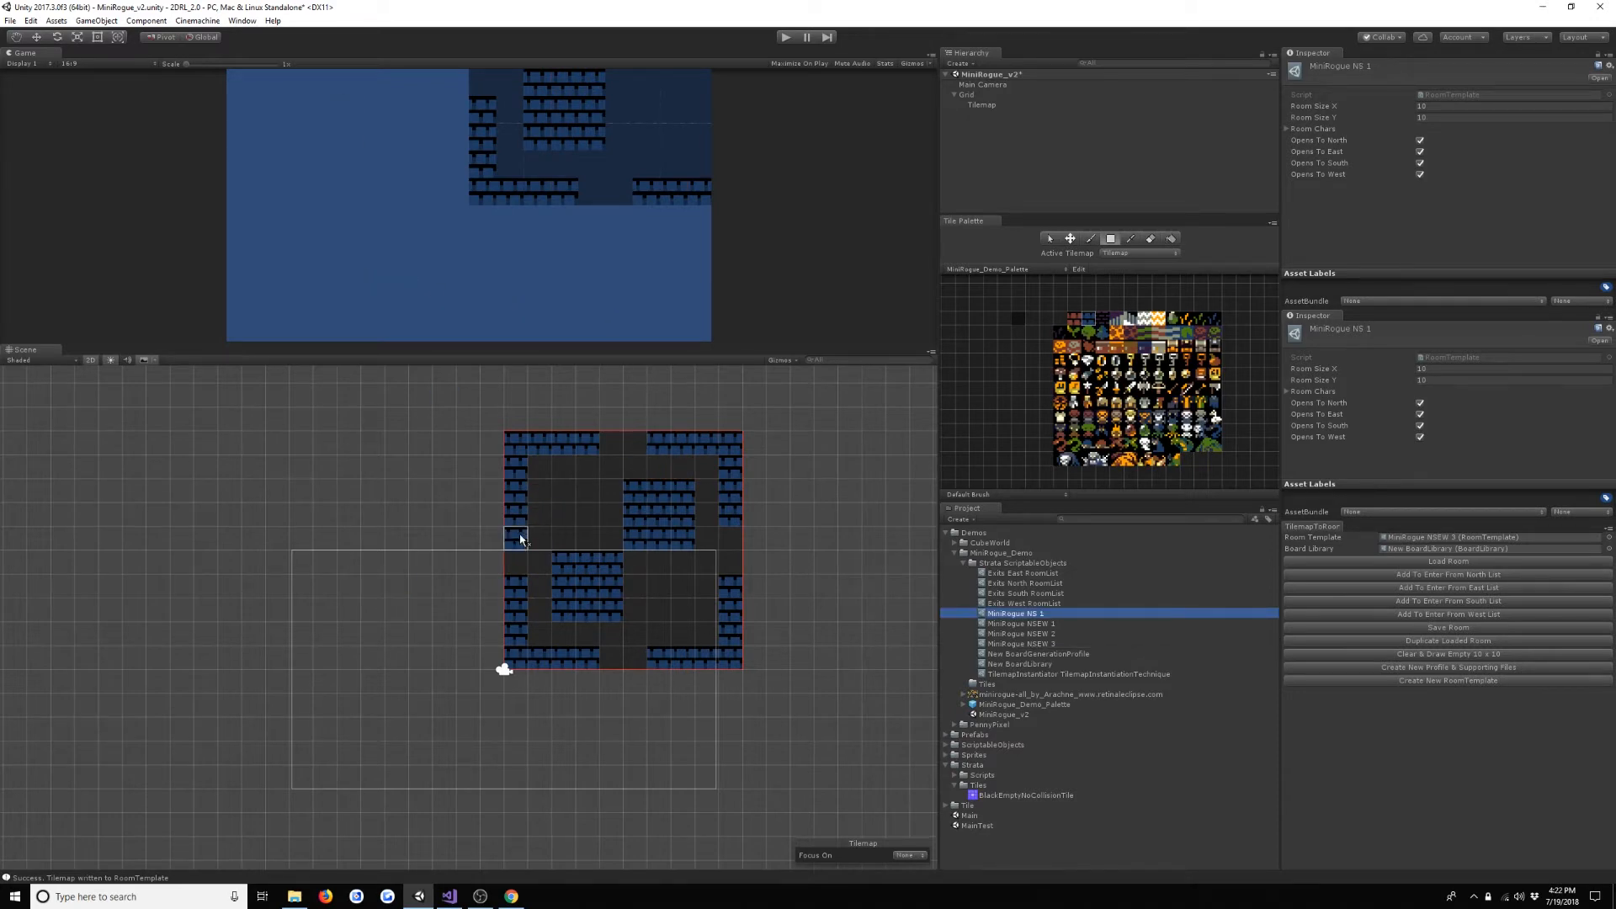
# - Close the room's west and east openings with blue bricks, undoing the stroke that lands outside the room border
pyautogui.click(520, 539)
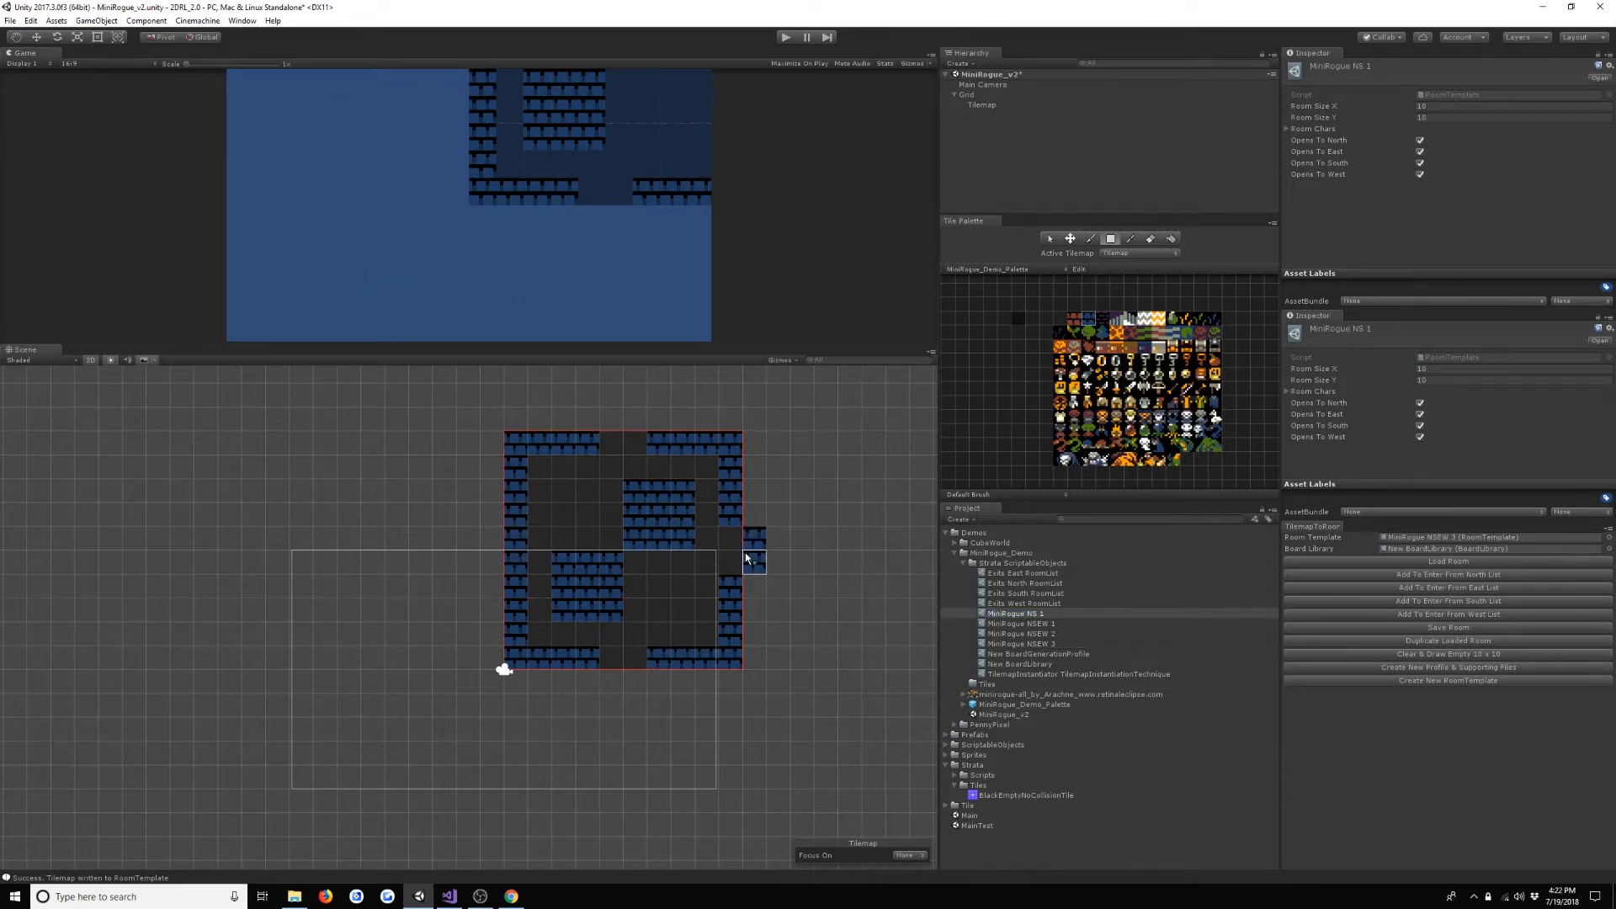
pyautogui.hotkey('ctrl', 'z')
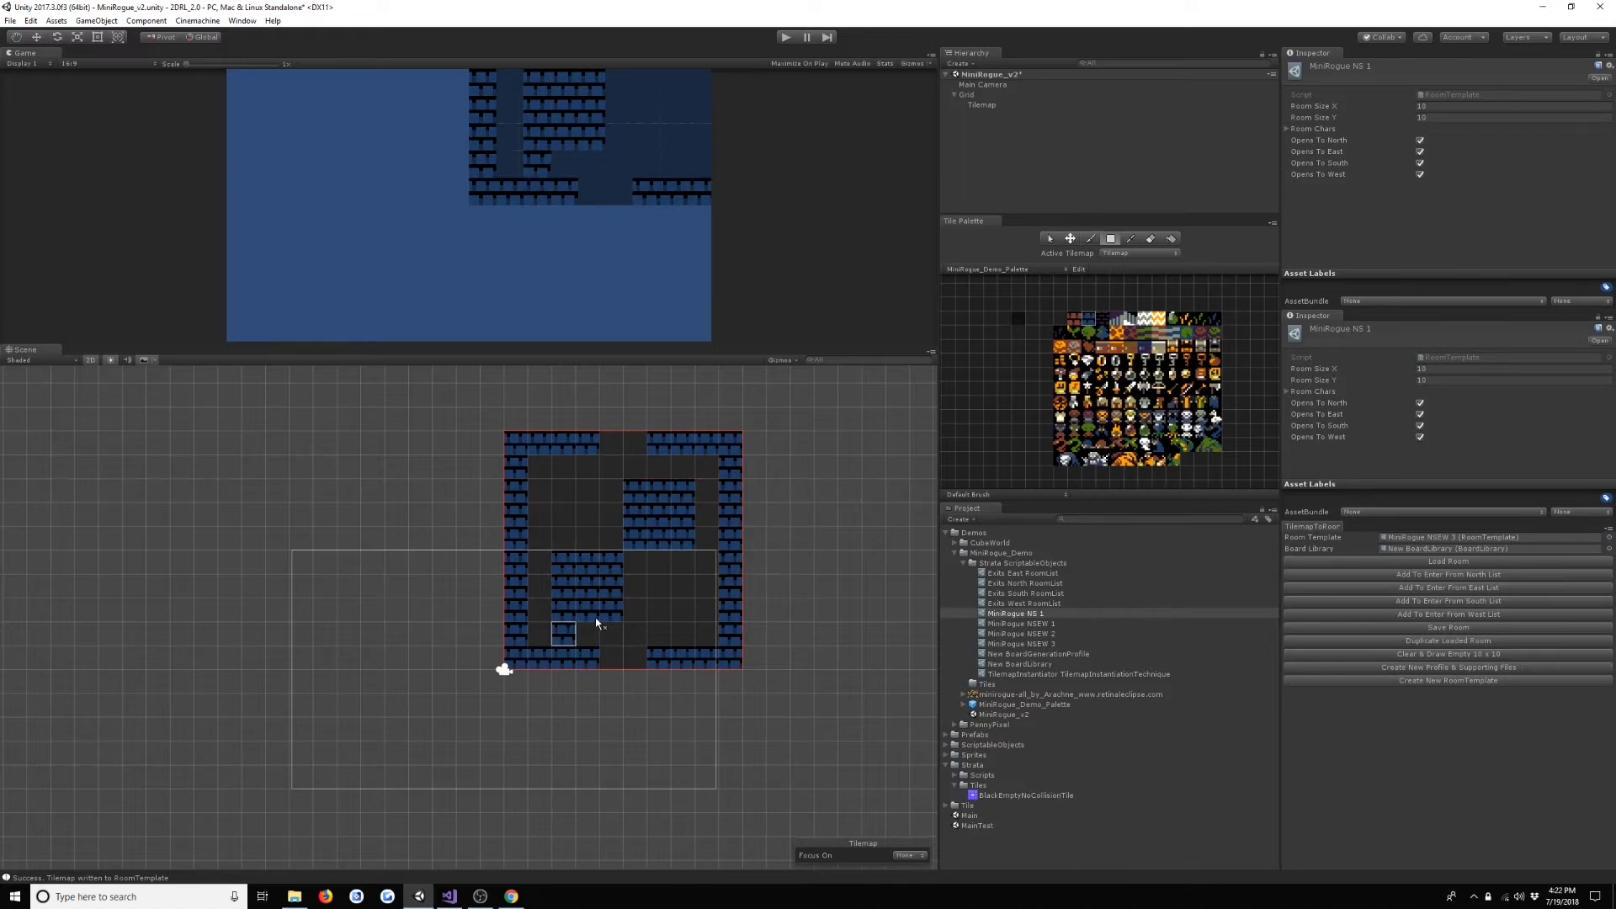
# - Reshape the room's inner brick blocks using floor and blue brick tiles, and save the layout into the MiniRogue NS 1 template
pyautogui.click(1021, 325)
pyautogui.moveTo(563, 541); pyautogui.dragTo(590, 593)
pyautogui.moveTo(610, 597)
pyautogui.mouseDown()
pyautogui.moveTo(589, 563)
pyautogui.moveTo(587, 500)
pyautogui.moveTo(611, 571)
pyautogui.mouseUp()
pyautogui.moveTo(689, 493); pyautogui.dragTo(660, 543)
pyautogui.click(1077, 320)
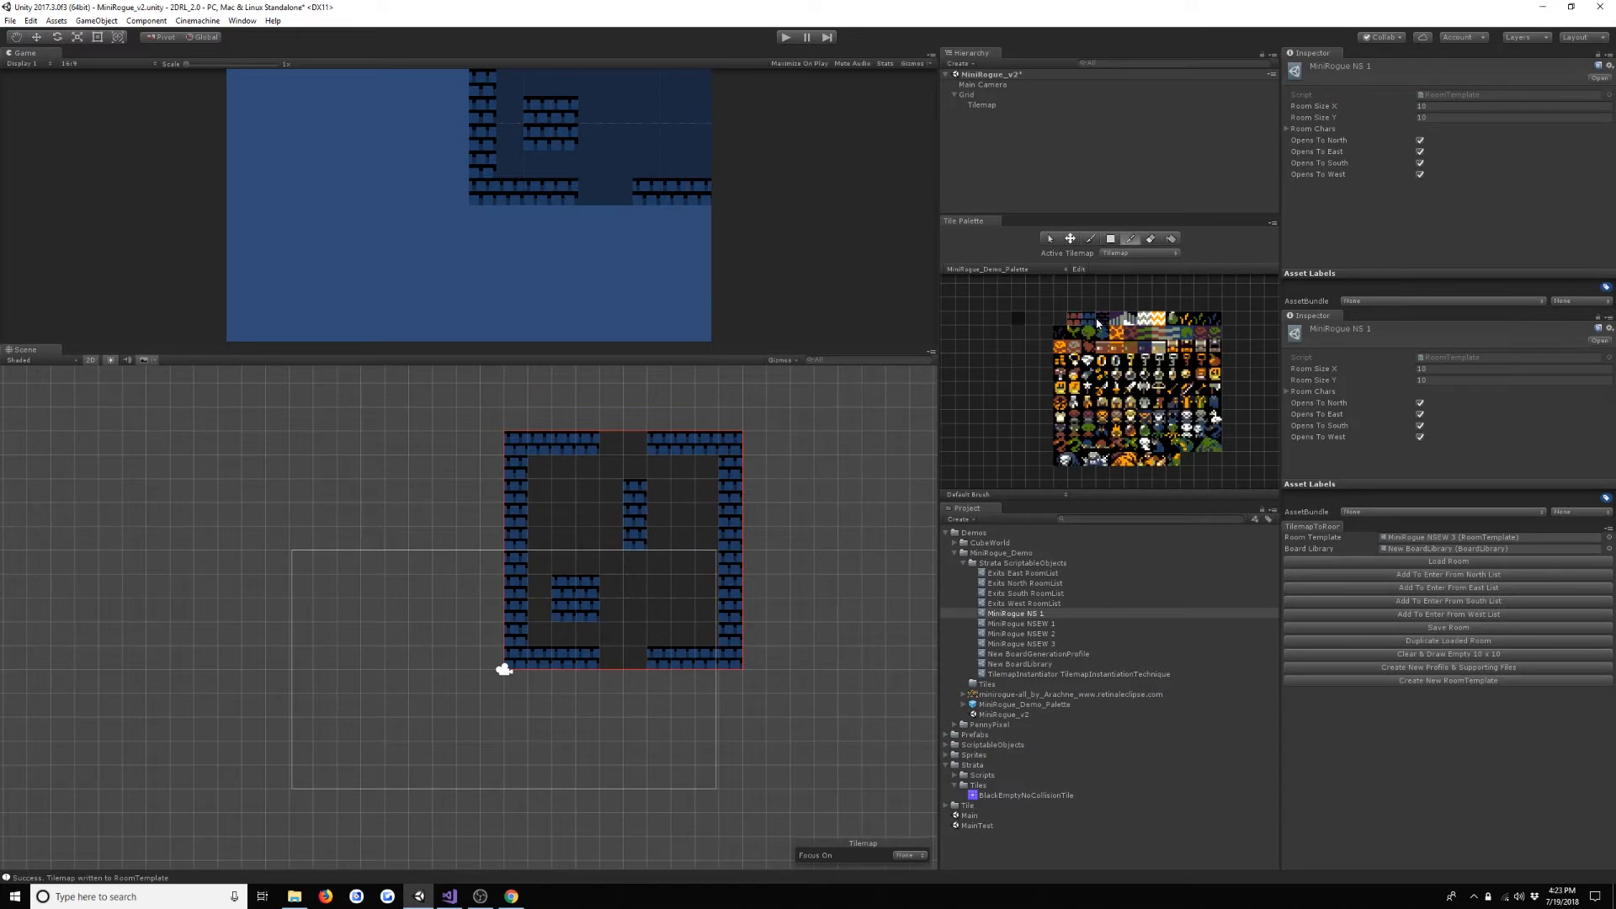
pyautogui.moveTo(619, 543); pyautogui.dragTo(588, 564)
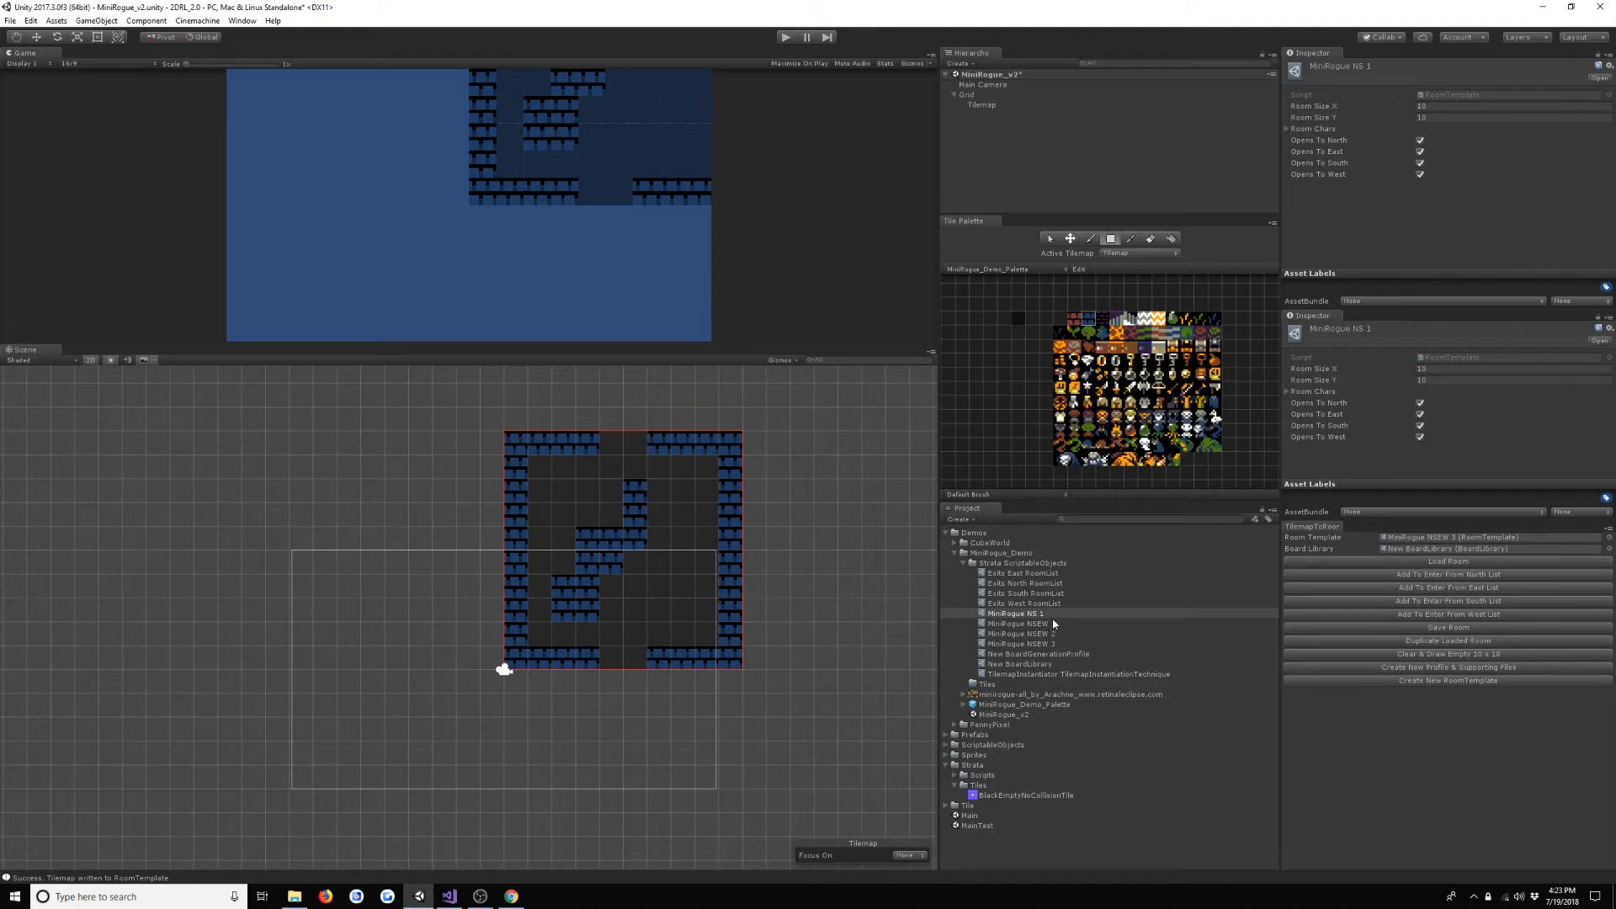
pyautogui.moveTo(1078, 612); pyautogui.dragTo(1426, 538)
pyautogui.click(1440, 628)
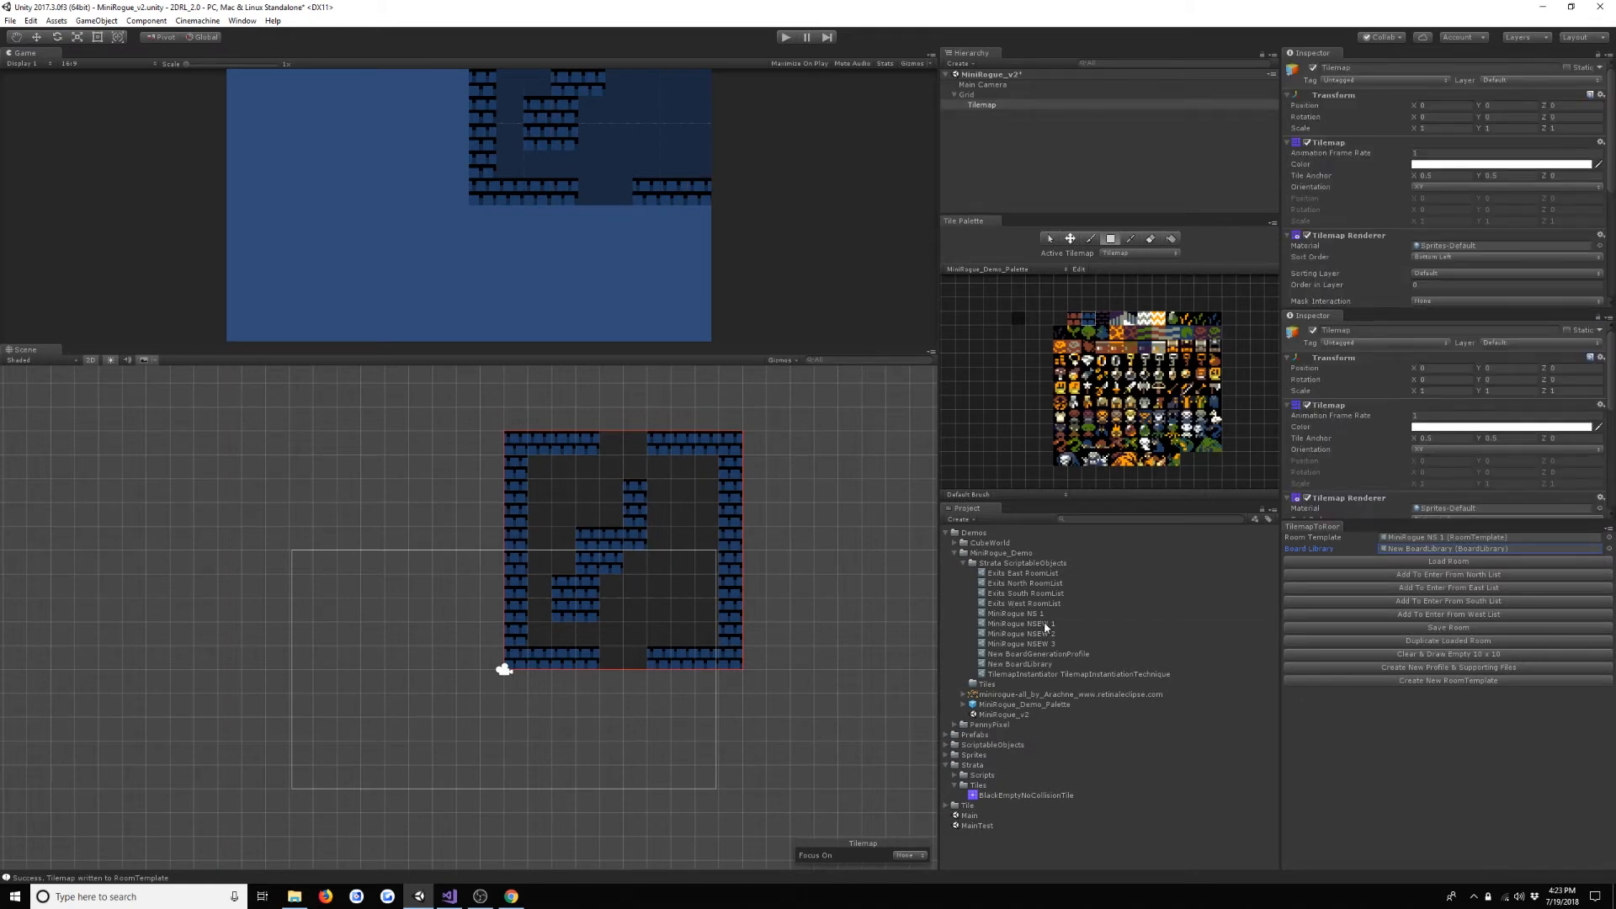
# - Duplicate MiniRogue NS 1 as MiniRogue NS 2 and assign the copy as the Room Template
pyautogui.click(1019, 614)
pyautogui.hotkey('ctrl', 'd')
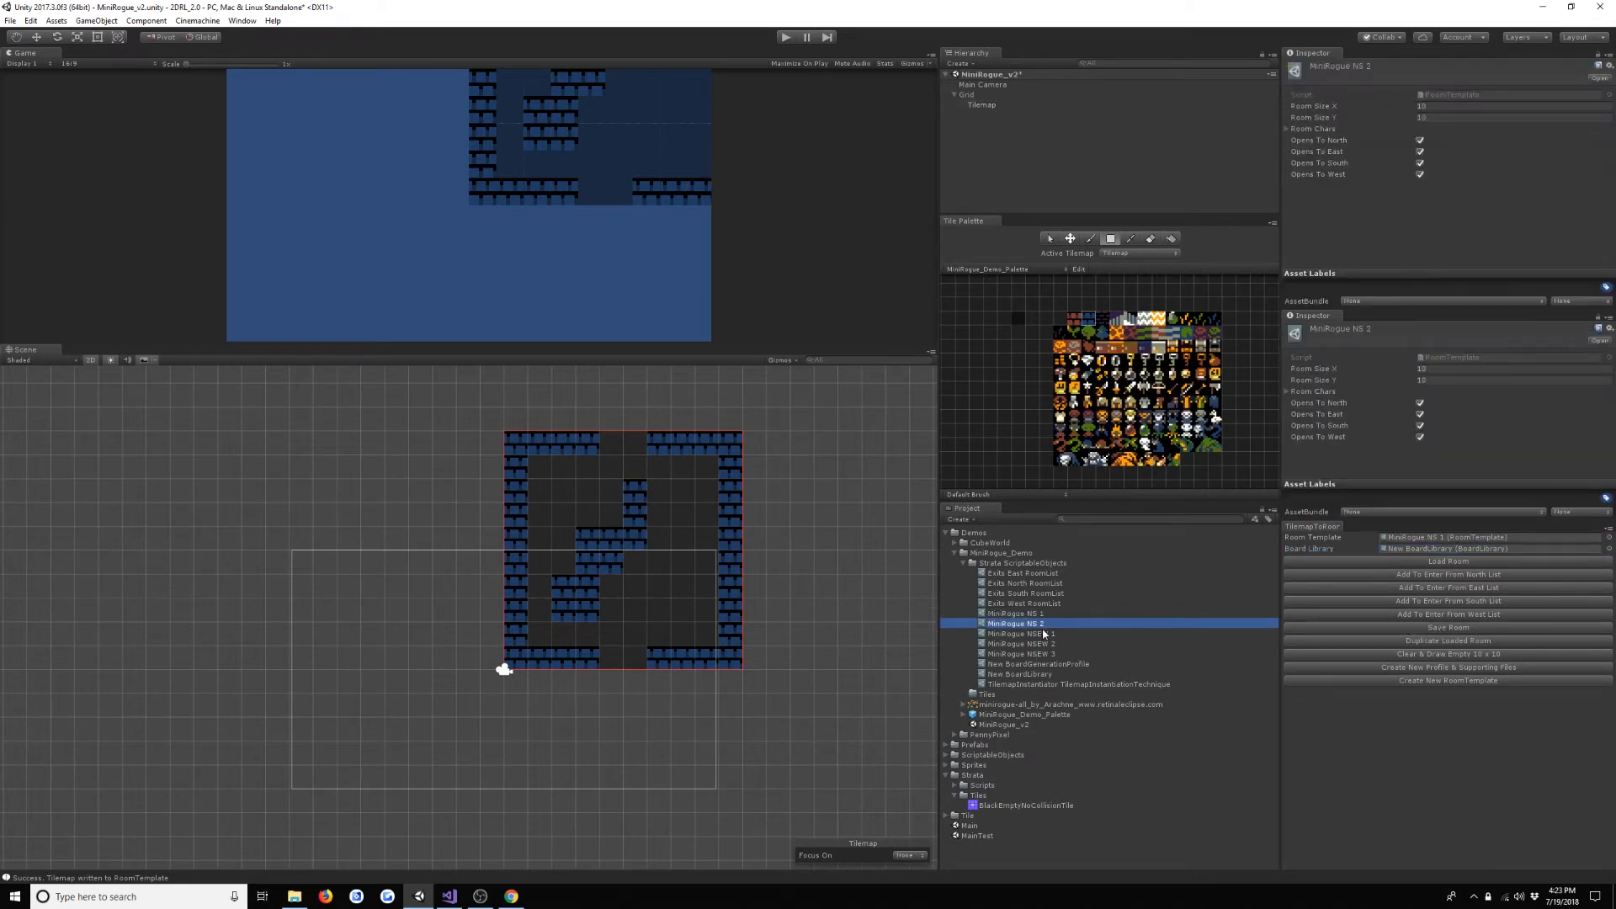
pyautogui.moveTo(1057, 623); pyautogui.dragTo(1492, 538)
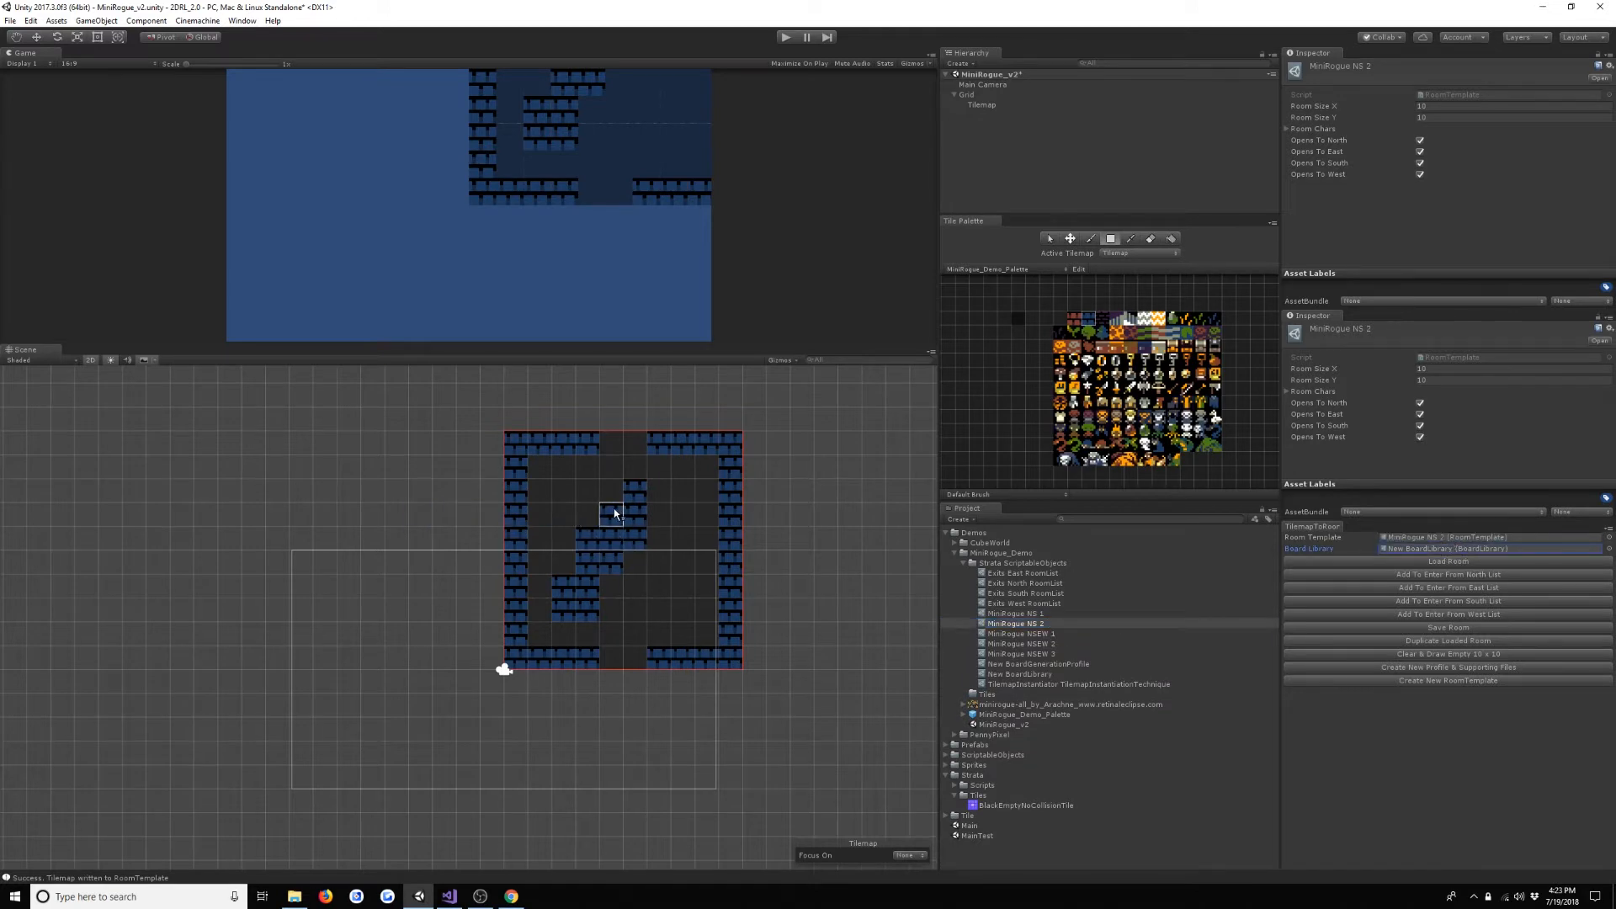
# - Clear the bricks in the middle of the room with the dark floor tile and save the layout into MiniRogue NS 2
pyautogui.click(1019, 317)
pyautogui.moveTo(581, 500)
pyautogui.mouseDown()
pyautogui.moveTo(630, 601)
pyautogui.moveTo(660, 614)
pyautogui.mouseUp()
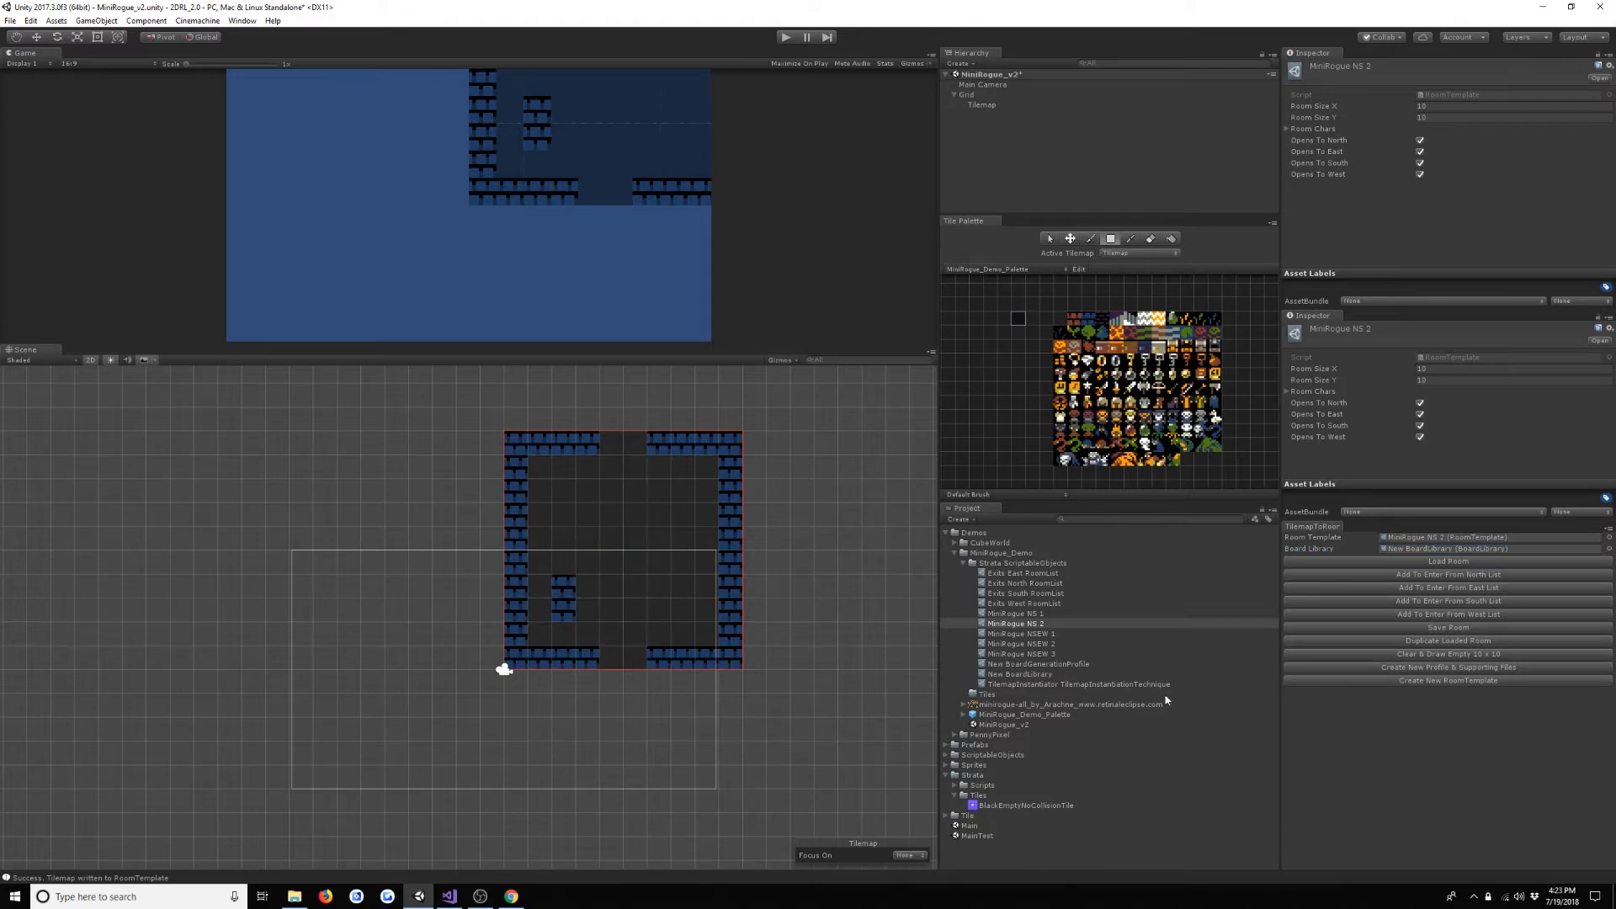
pyautogui.click(1404, 629)
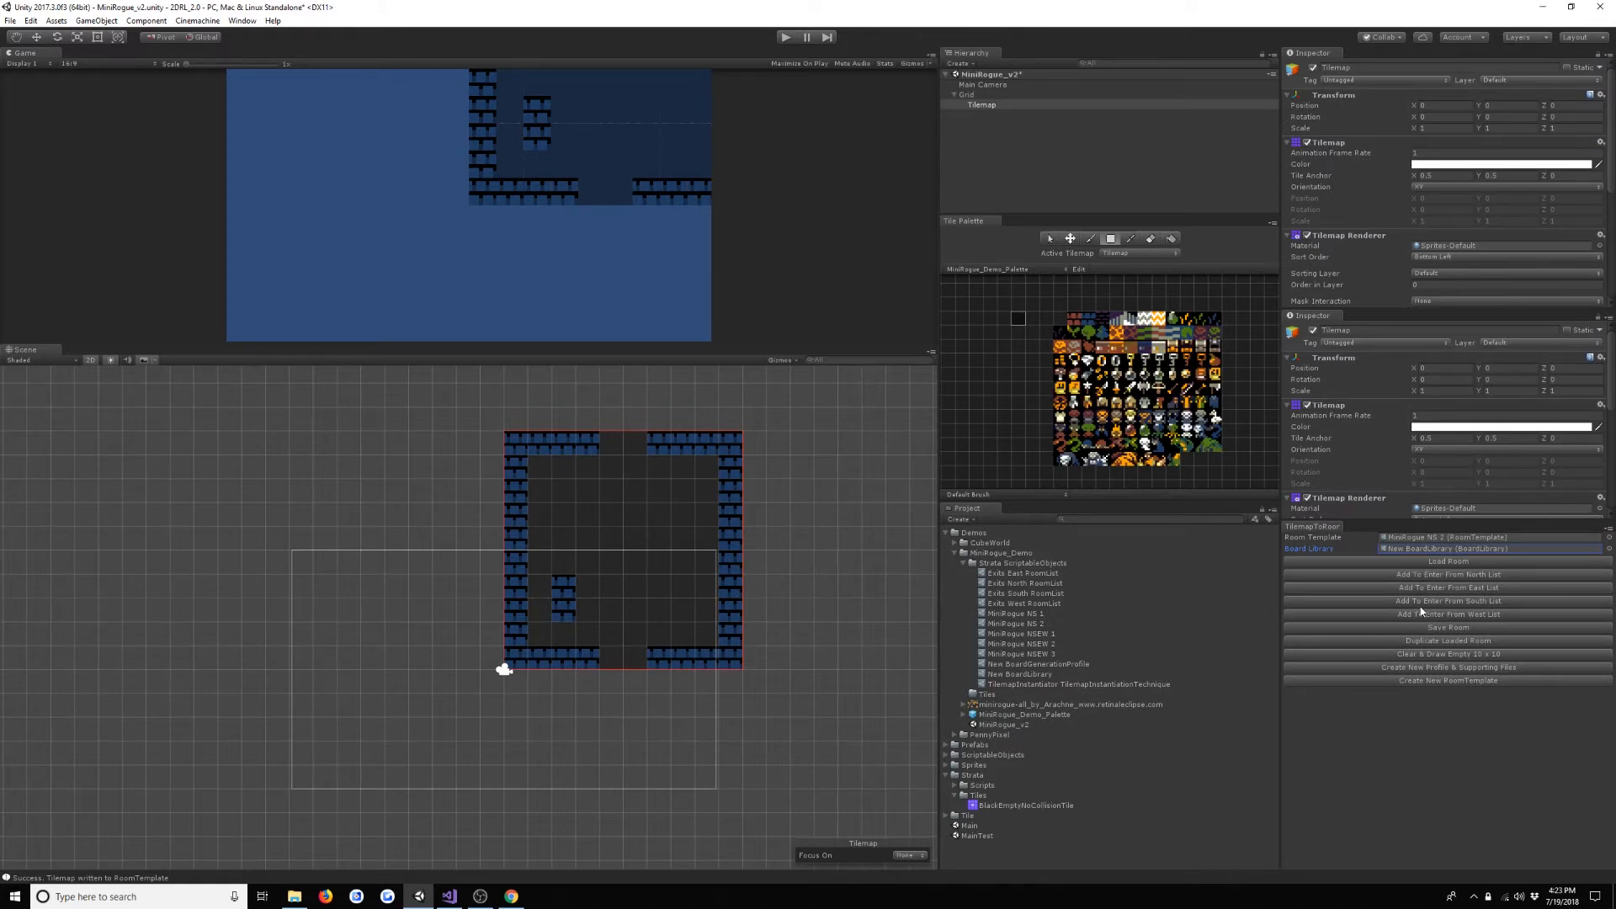
# - Assign MiniRogue NS 1 as the Room Template and add it to the Enter From North and Enter From South lists
pyautogui.moveTo(1016, 614); pyautogui.dragTo(1434, 538)
pyautogui.click(1434, 574)
pyautogui.click(1441, 603)
# - Duplicate MiniRogue NSEW 1, rename the copy MiniRogue EW 1, and assign it as the Room Template
pyautogui.click(1084, 633)
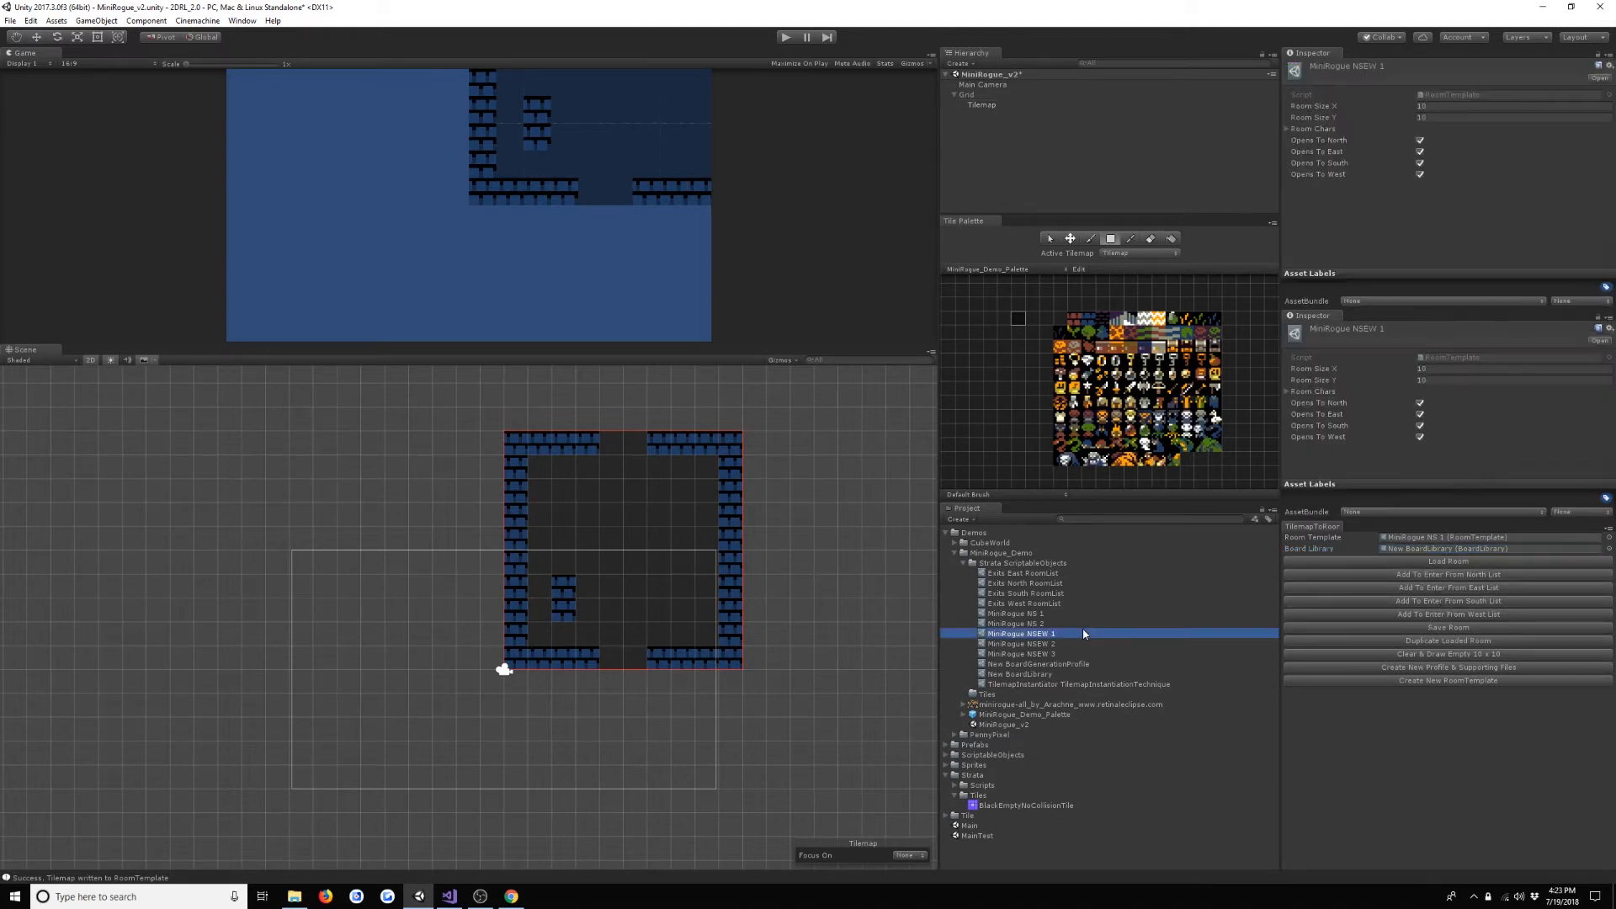
pyautogui.hotkey('ctrl', 'd')
pyautogui.press('F2')
pyautogui.write('MiniRogue EW 1')
pyautogui.press('Return')
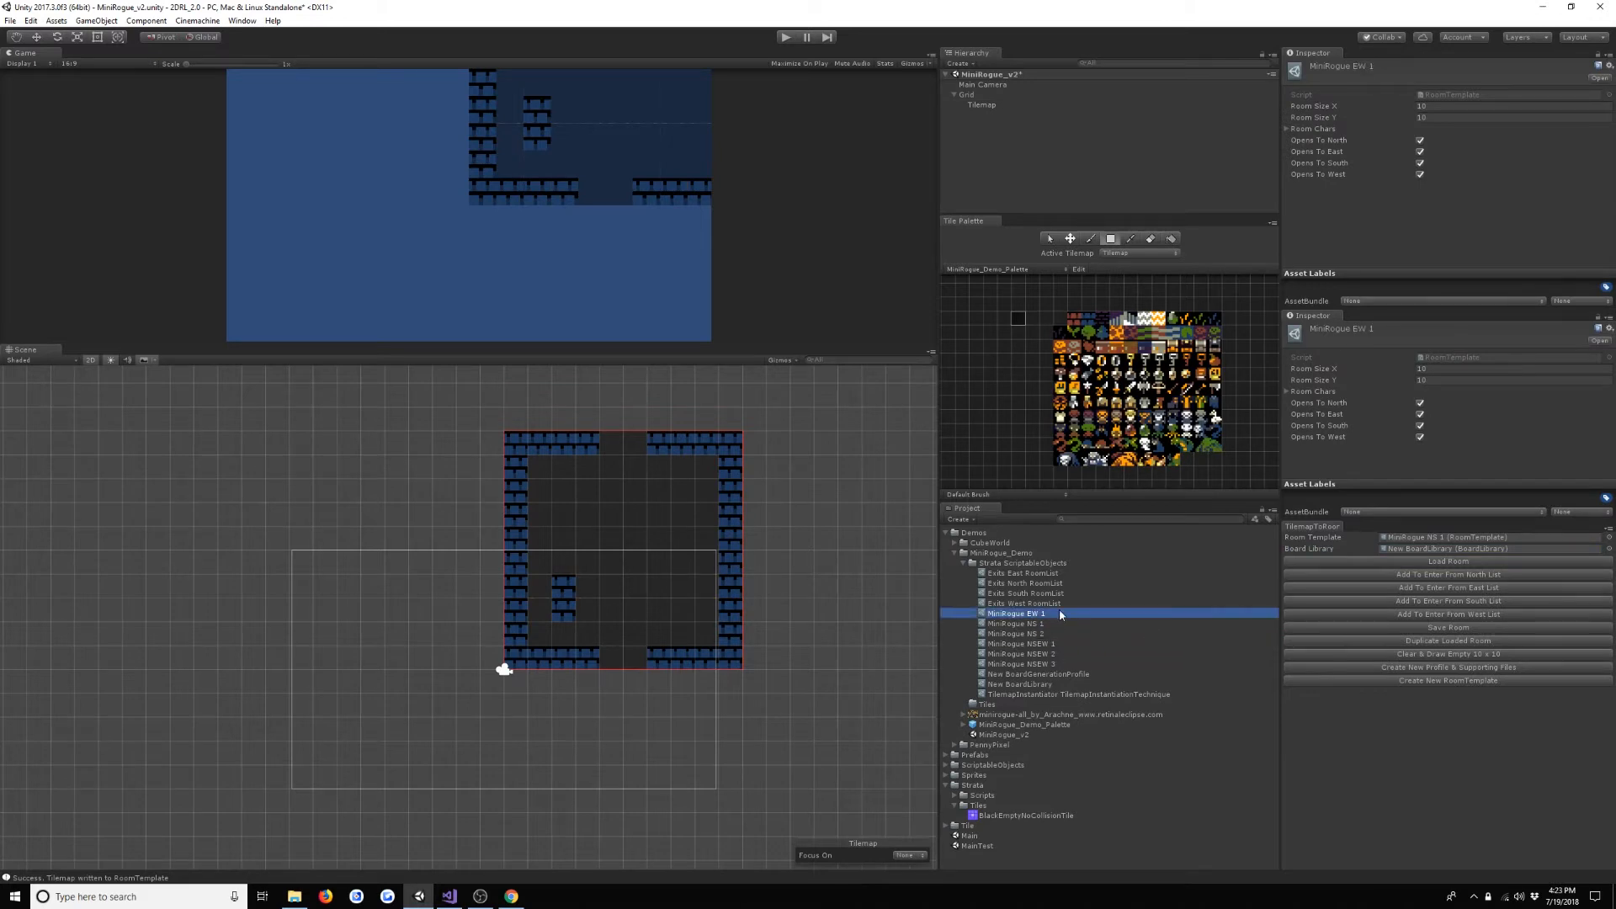
pyautogui.moveTo(1059, 609); pyautogui.dragTo(1450, 538)
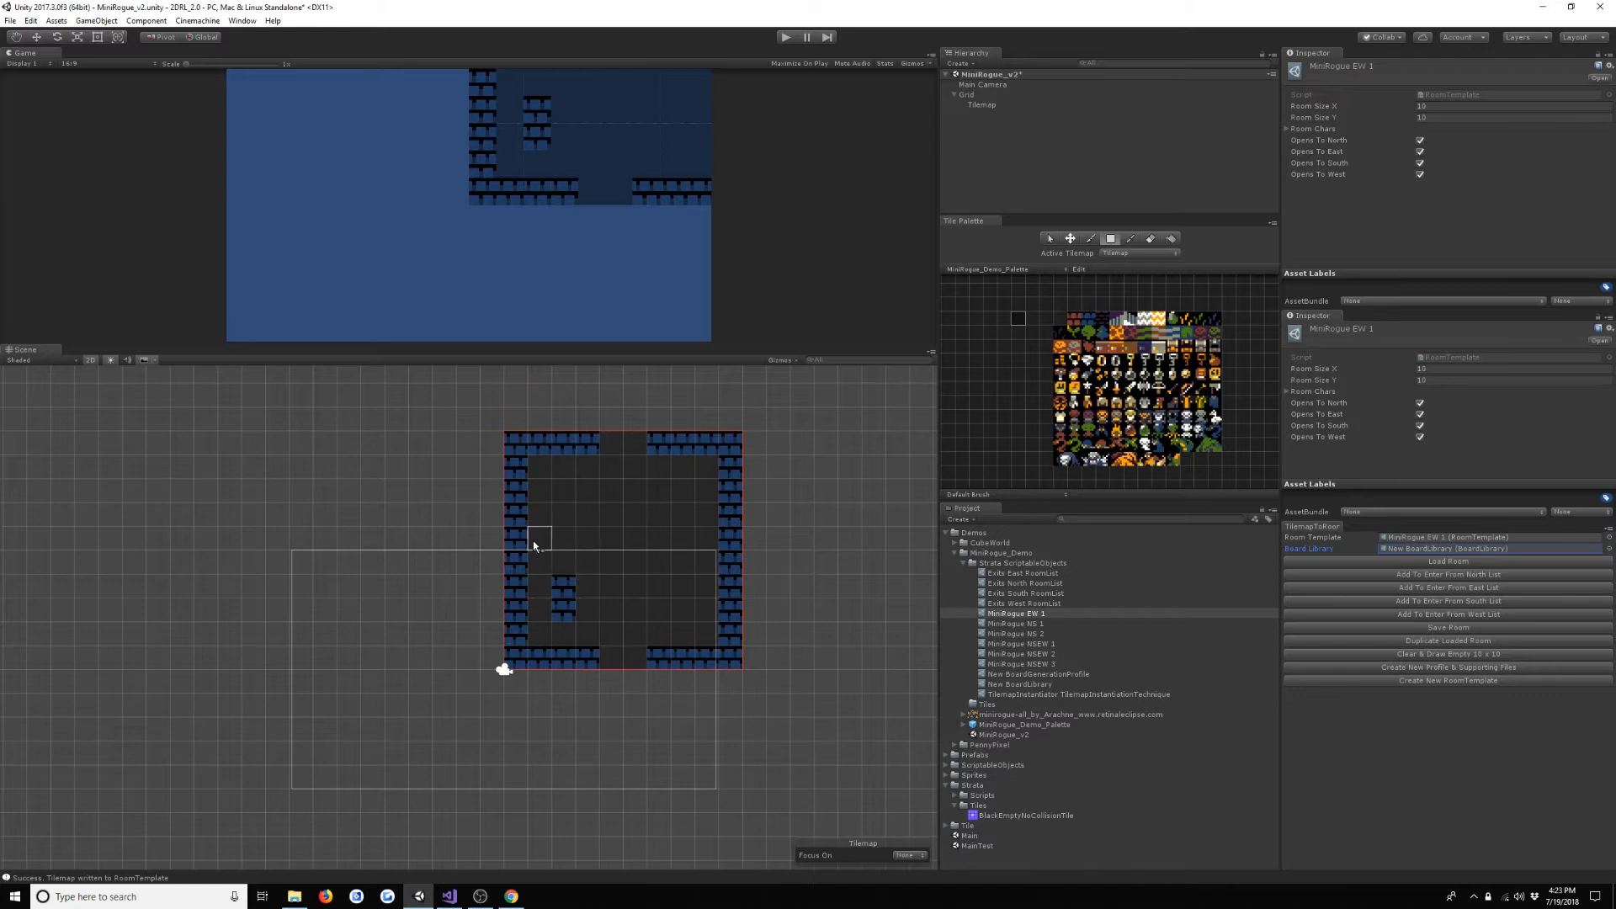
# - Open exits in the room's west and east walls with the floor tile and brick up the north and south exits
pyautogui.click(511, 559)
pyautogui.click(732, 563)
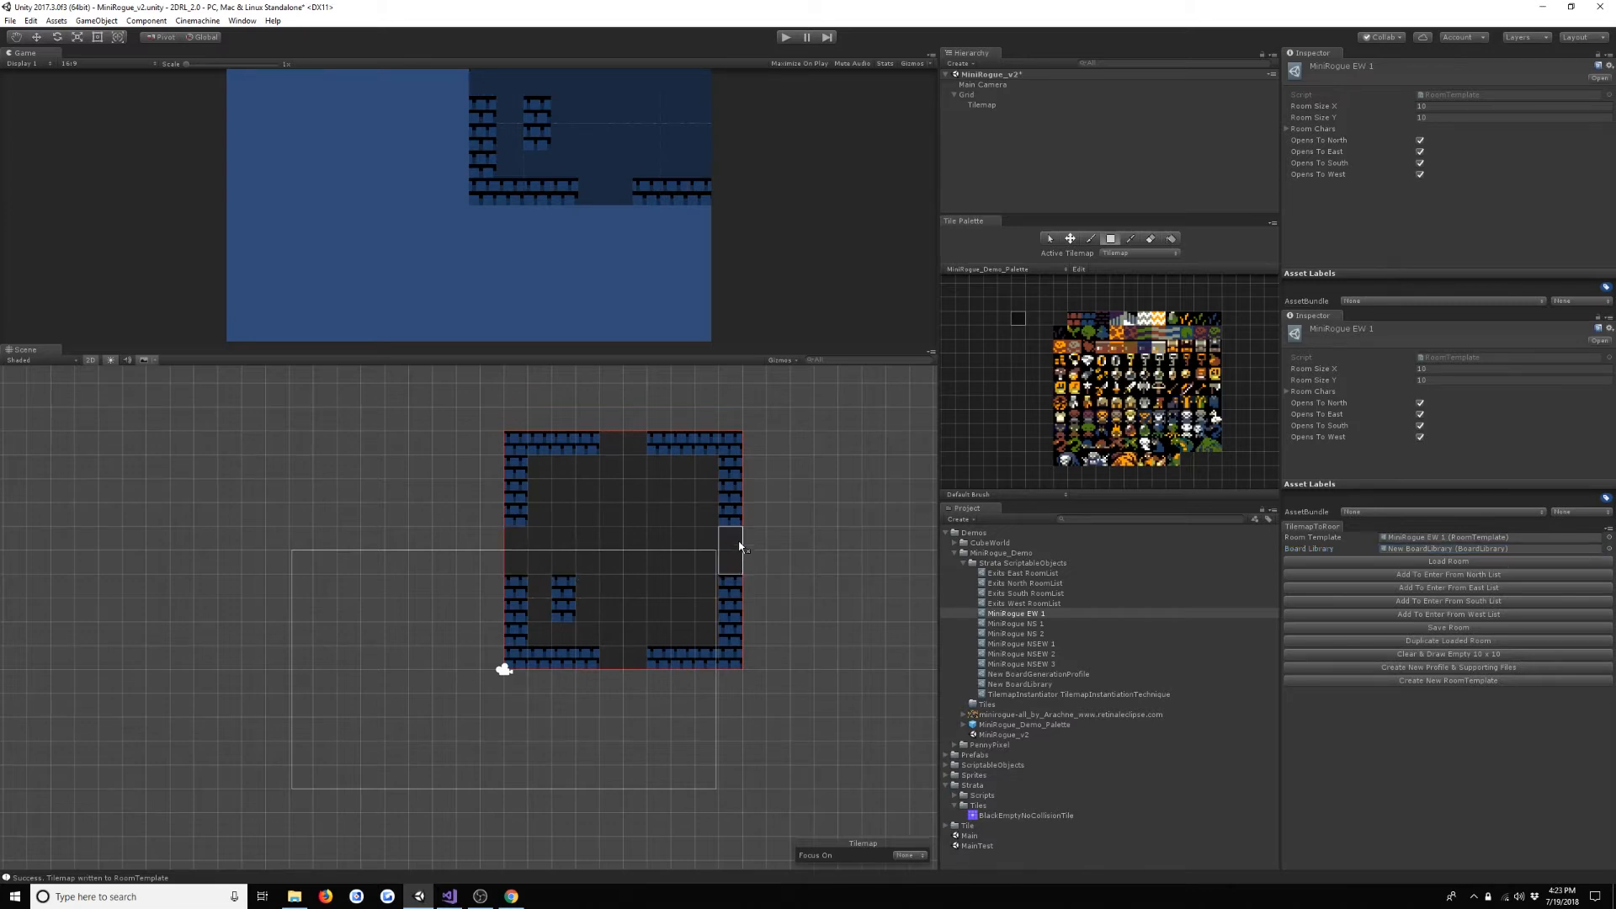
pyautogui.click(1085, 322)
pyautogui.moveTo(626, 446); pyautogui.dragTo(611, 446)
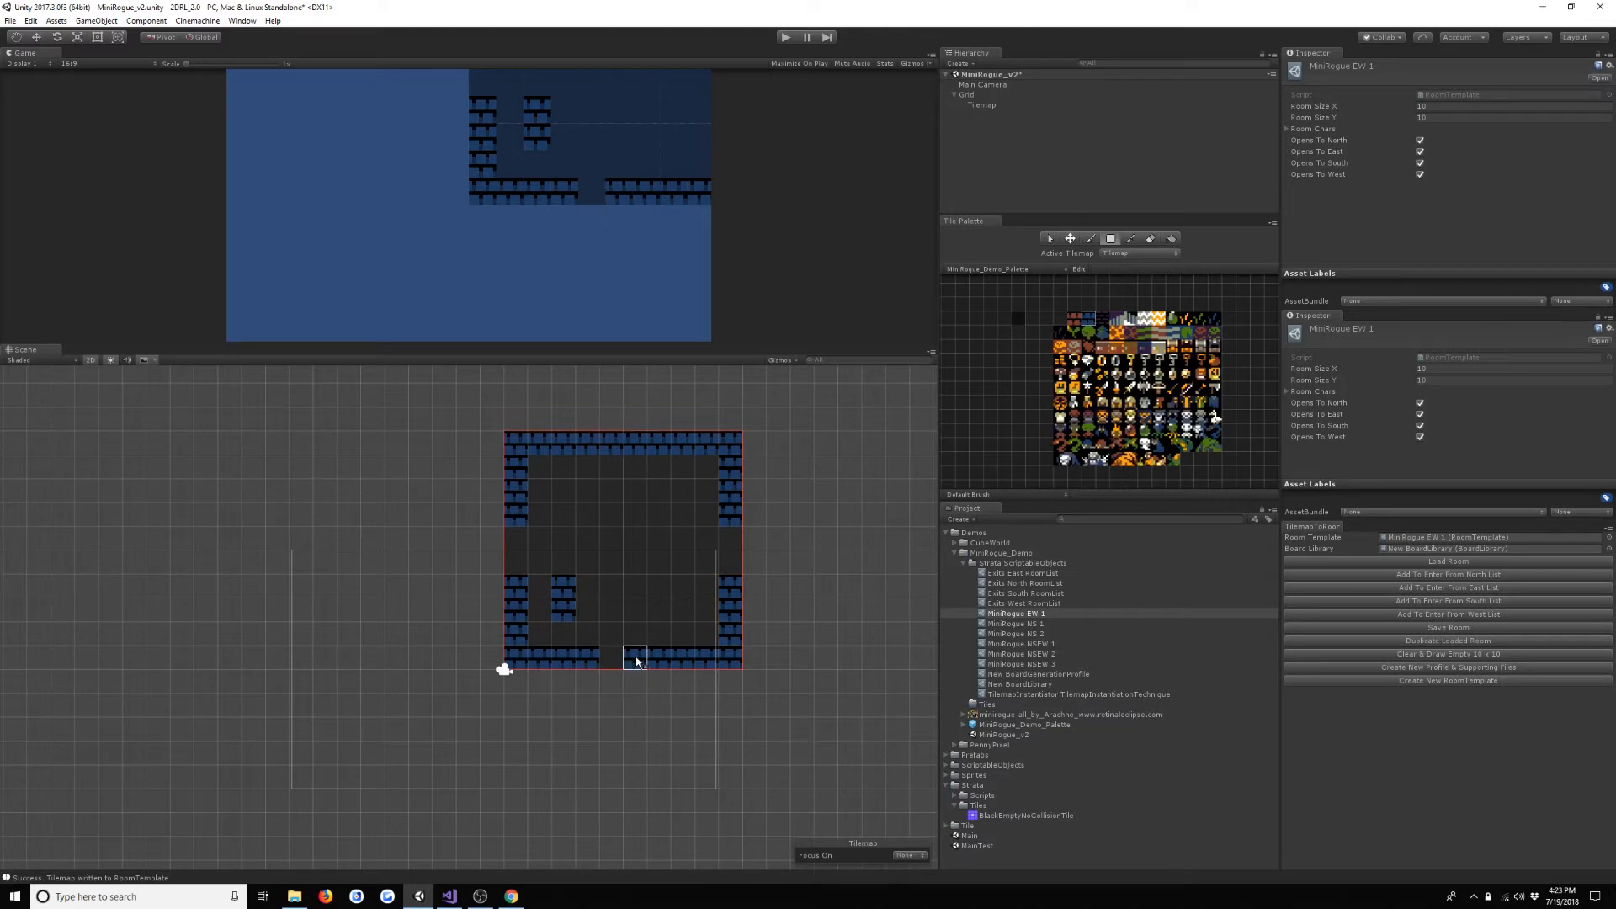
pyautogui.moveTo(657, 664); pyautogui.dragTo(596, 660)
# - Fill a 3 by 3 area in the room's southwest interior corner with bricks and save the layout into MiniRogue EW 1
pyautogui.moveTo(536, 586); pyautogui.dragTo(589, 635)
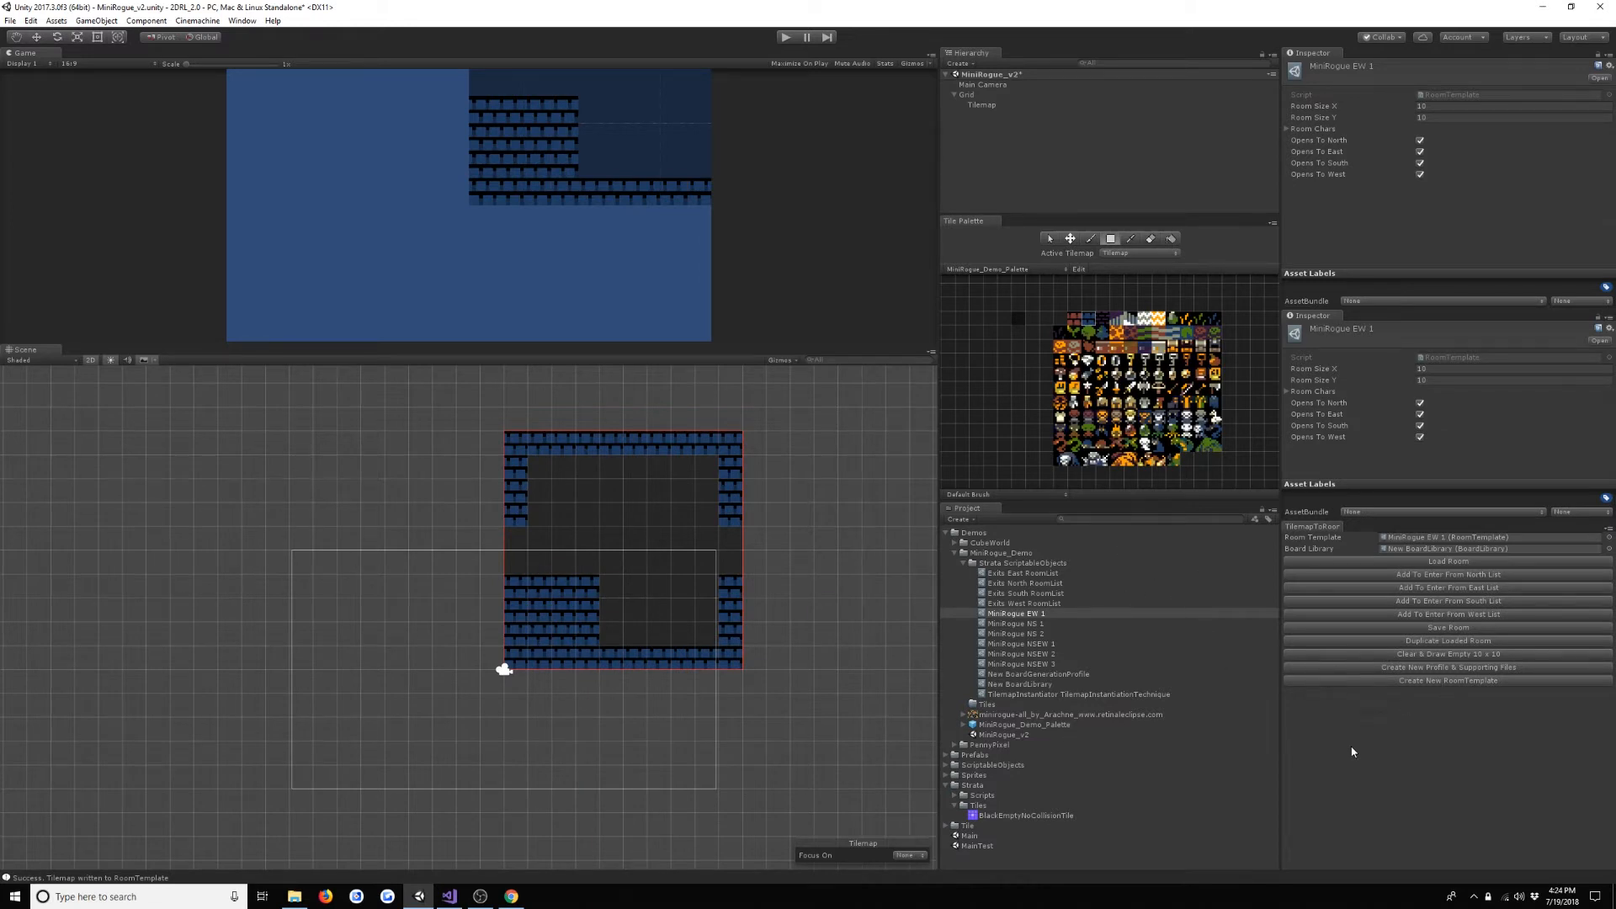
pyautogui.click(1446, 627)
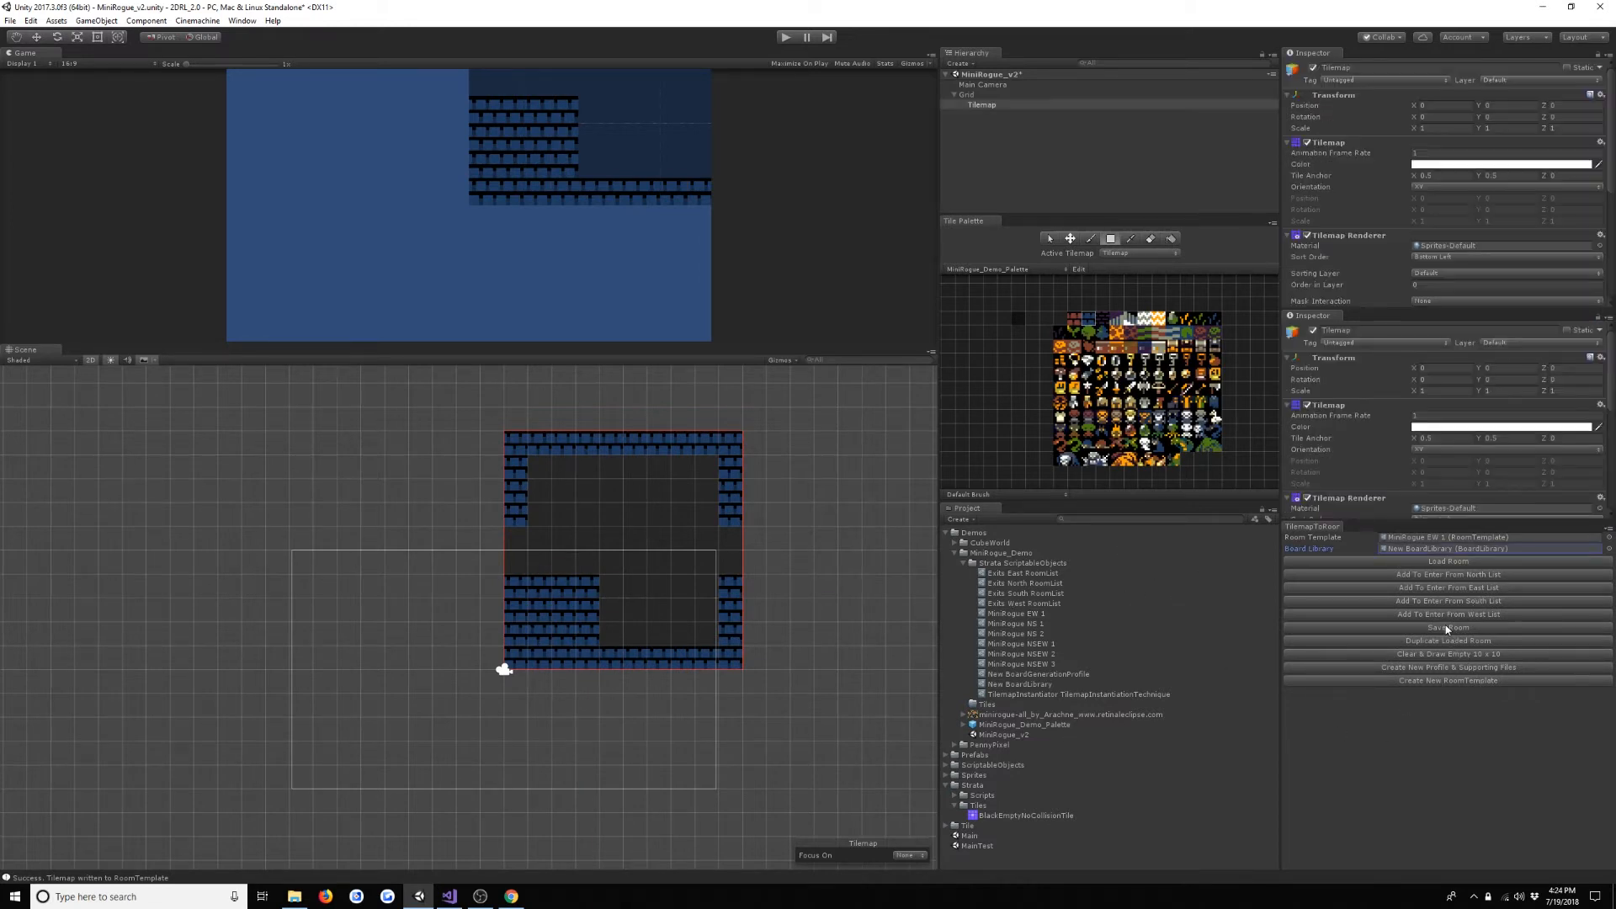
# - Duplicate MiniRogue EW 1 as MiniRogue EW 2 and assign the copy as the Room Template
pyautogui.click(1120, 616)
pyautogui.hotkey('ctrl', 'd')
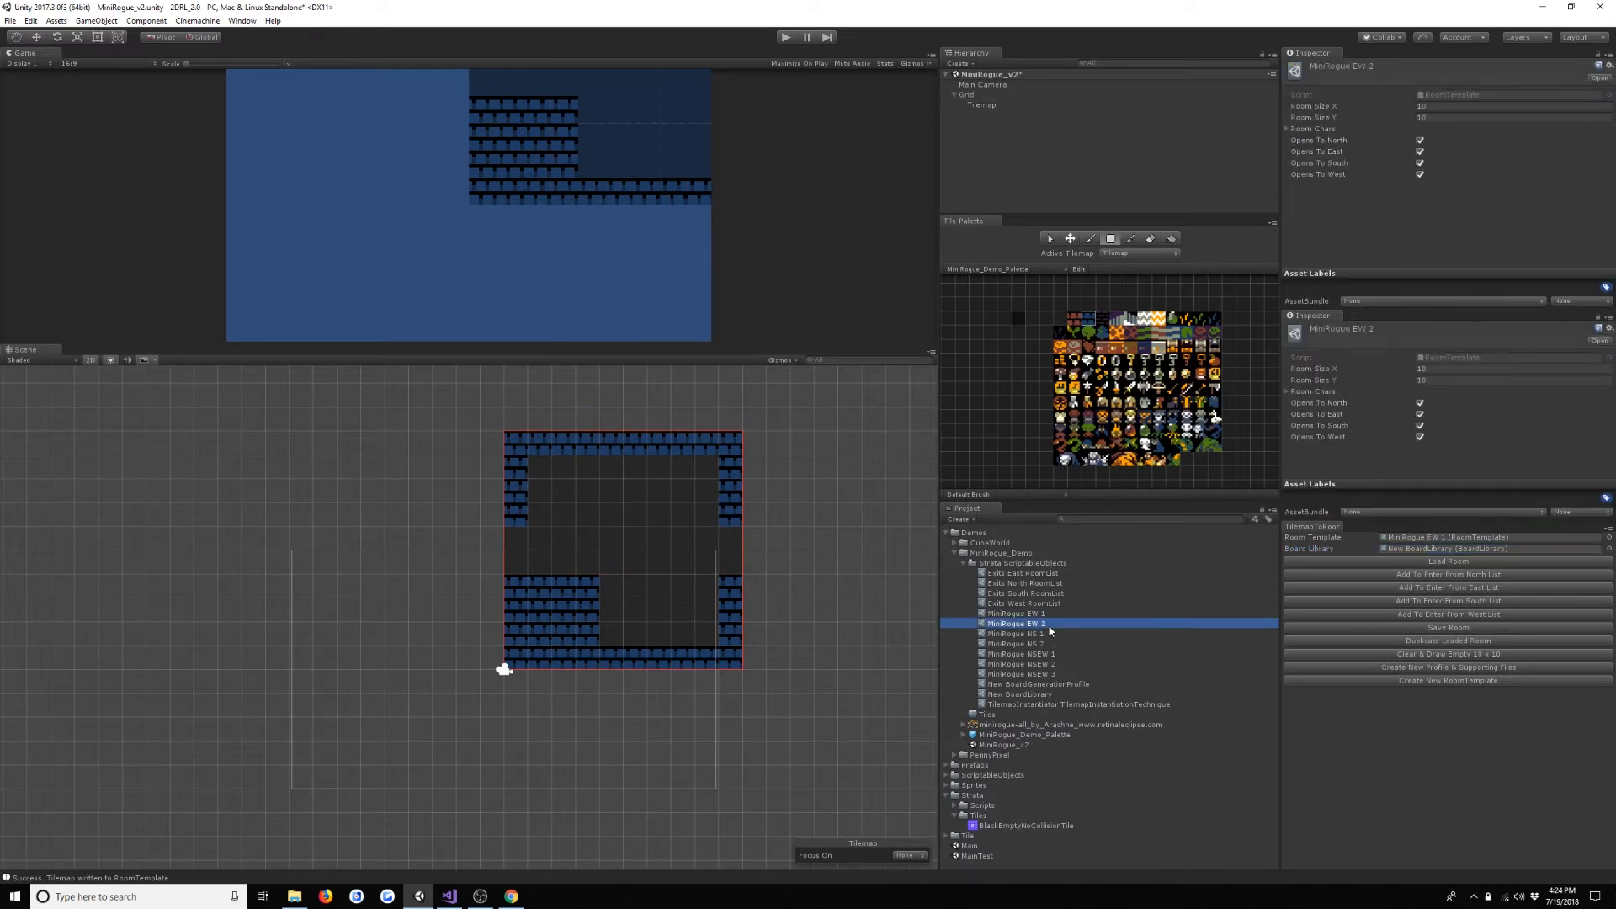
pyautogui.moveTo(1012, 626); pyautogui.dragTo(1443, 541)
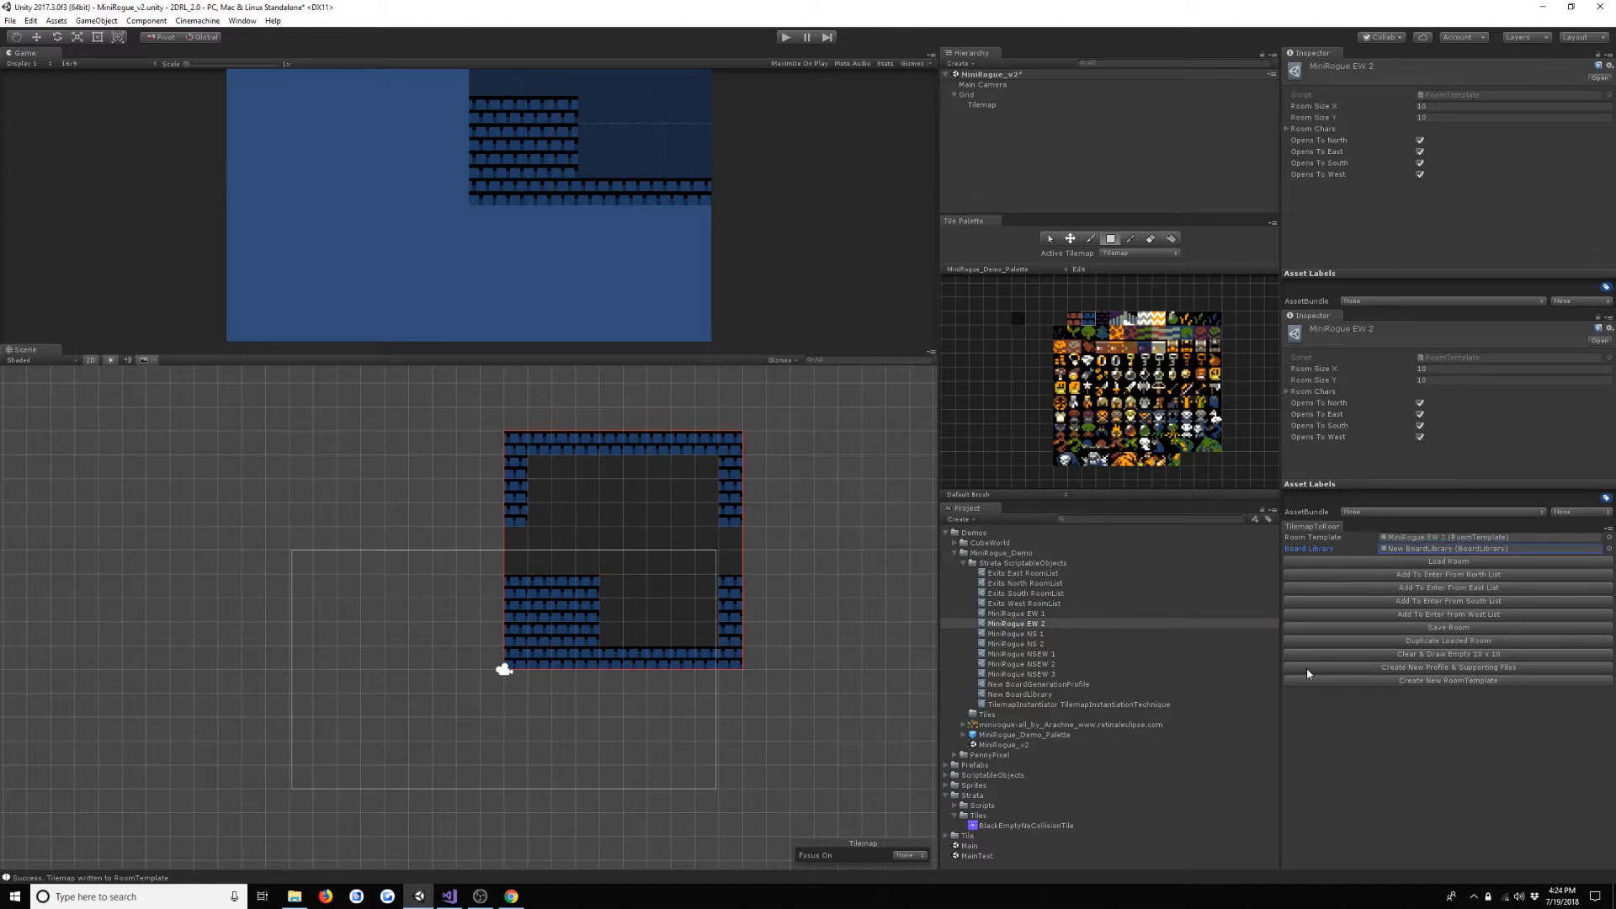
# - Paint a 2 by 3 brick block under the north wall and a 2 by 5 block near the centre, saving into MiniRogue EW 2
pyautogui.moveTo(588, 465); pyautogui.dragTo(573, 528)
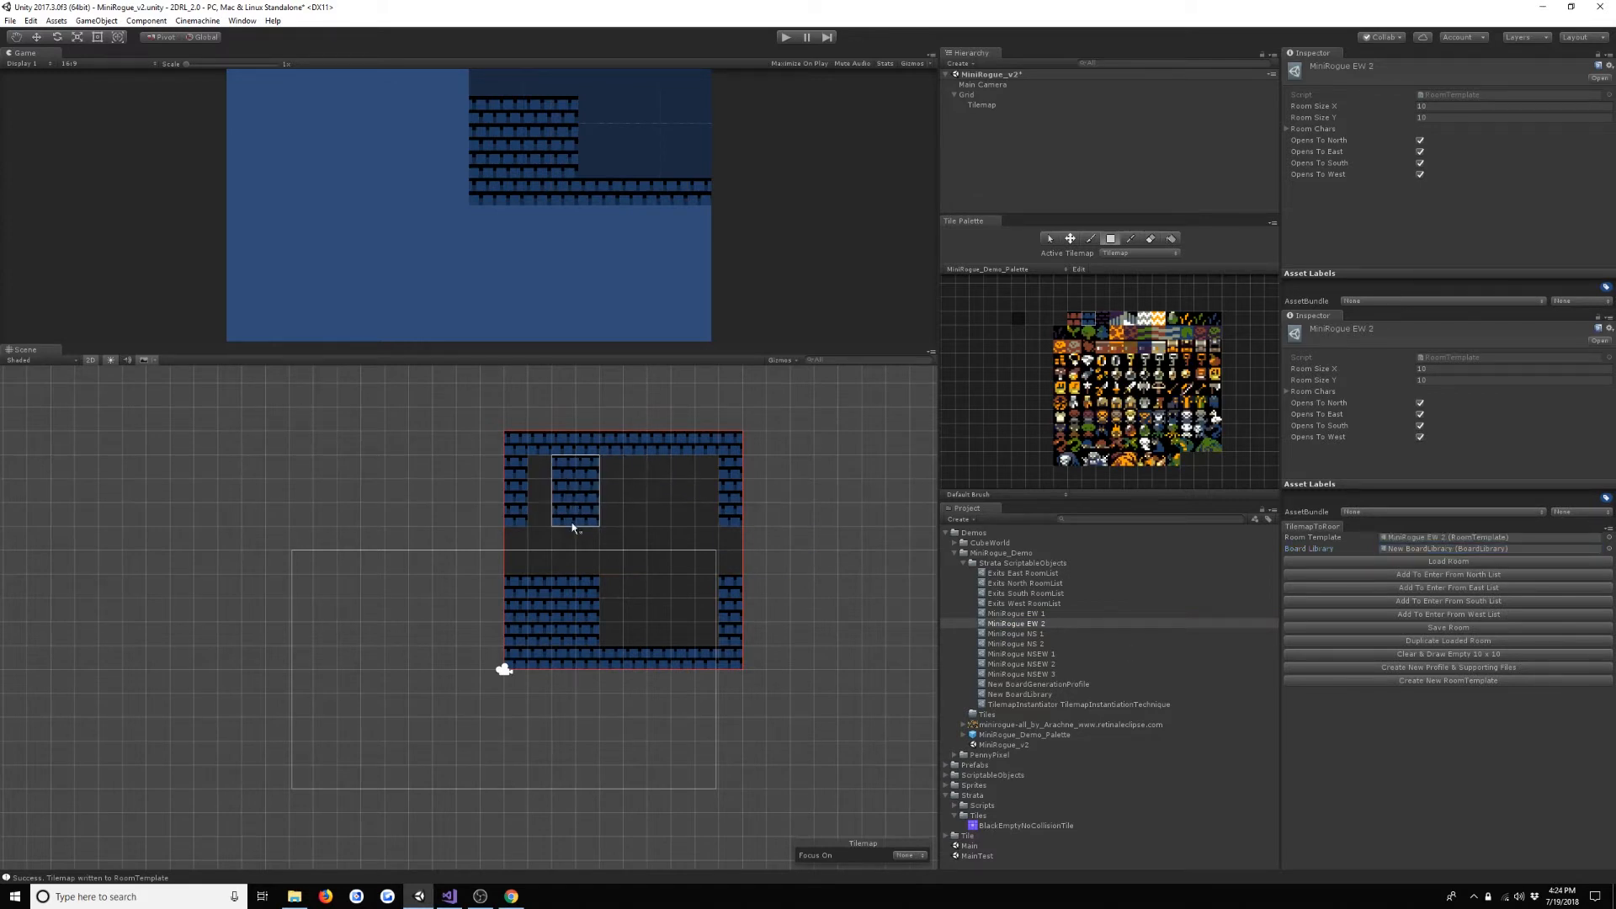
pyautogui.moveTo(627, 618); pyautogui.dragTo(659, 512)
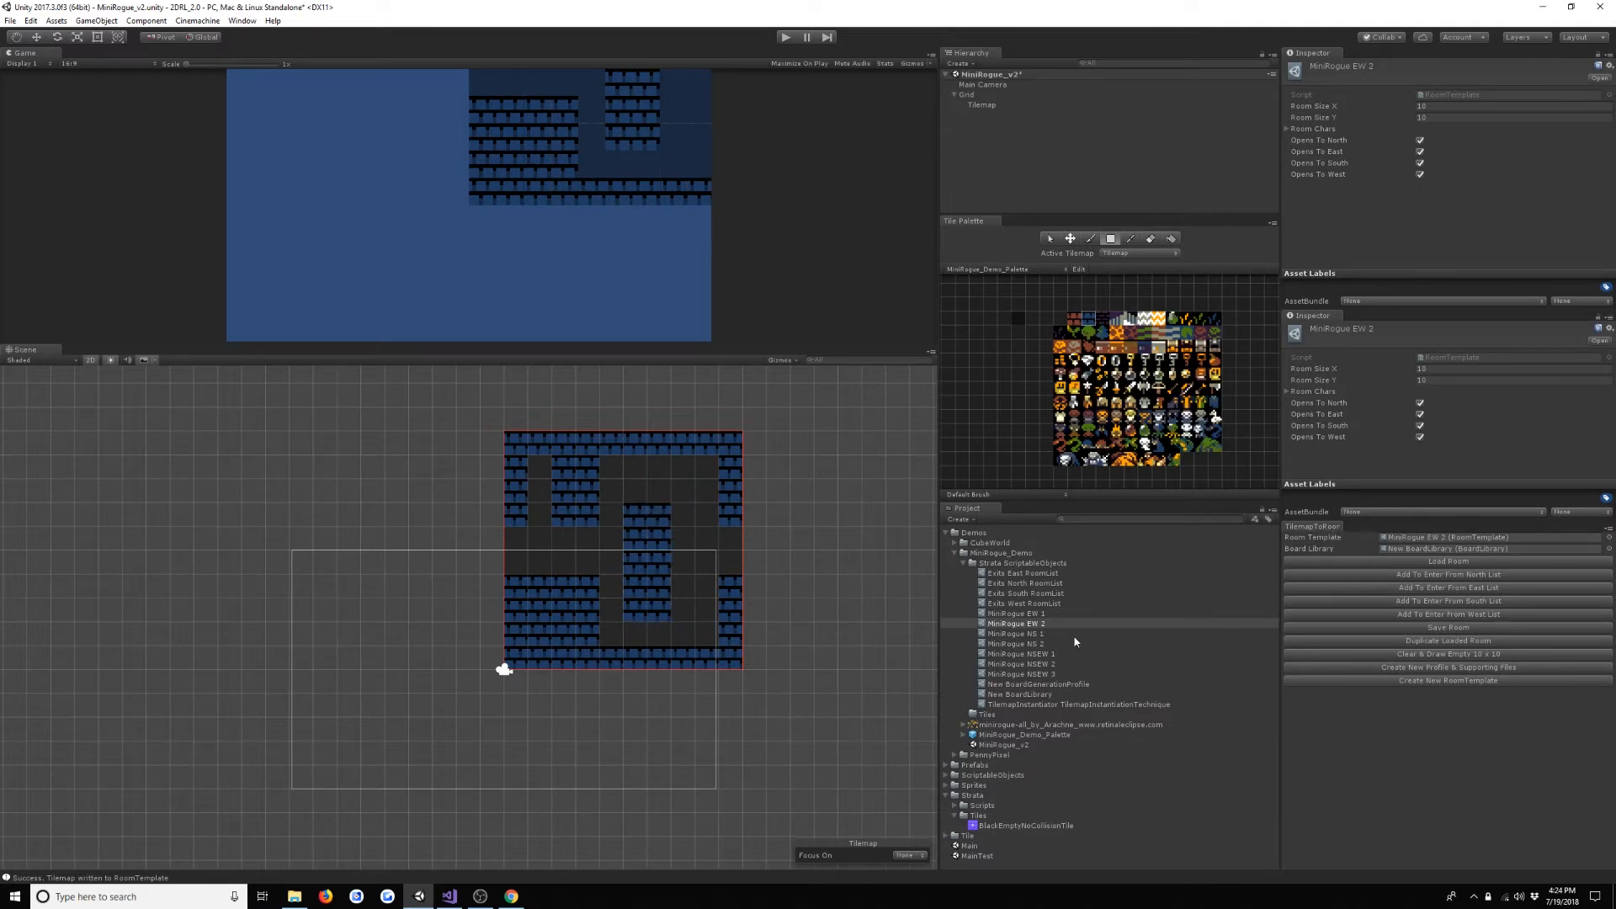
pyautogui.click(1472, 633)
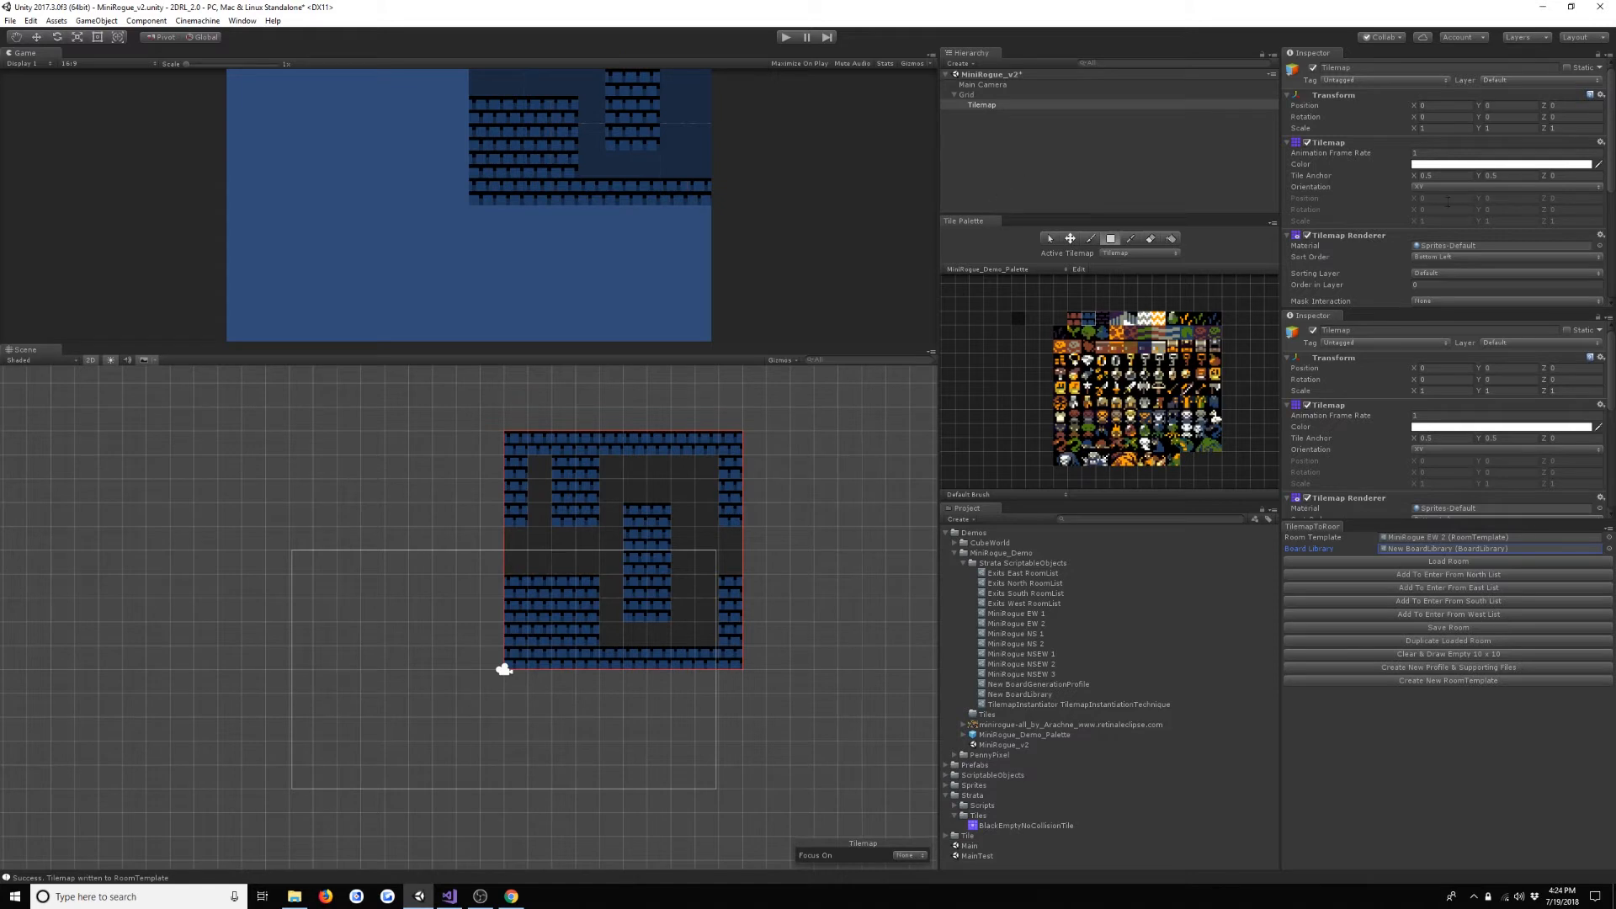
# - Move the Tilemap's Board Generator component up to just below Transform and assign New BoardGenerationProfile as its Profile
pyautogui.scroll(-5, 1448, 200)
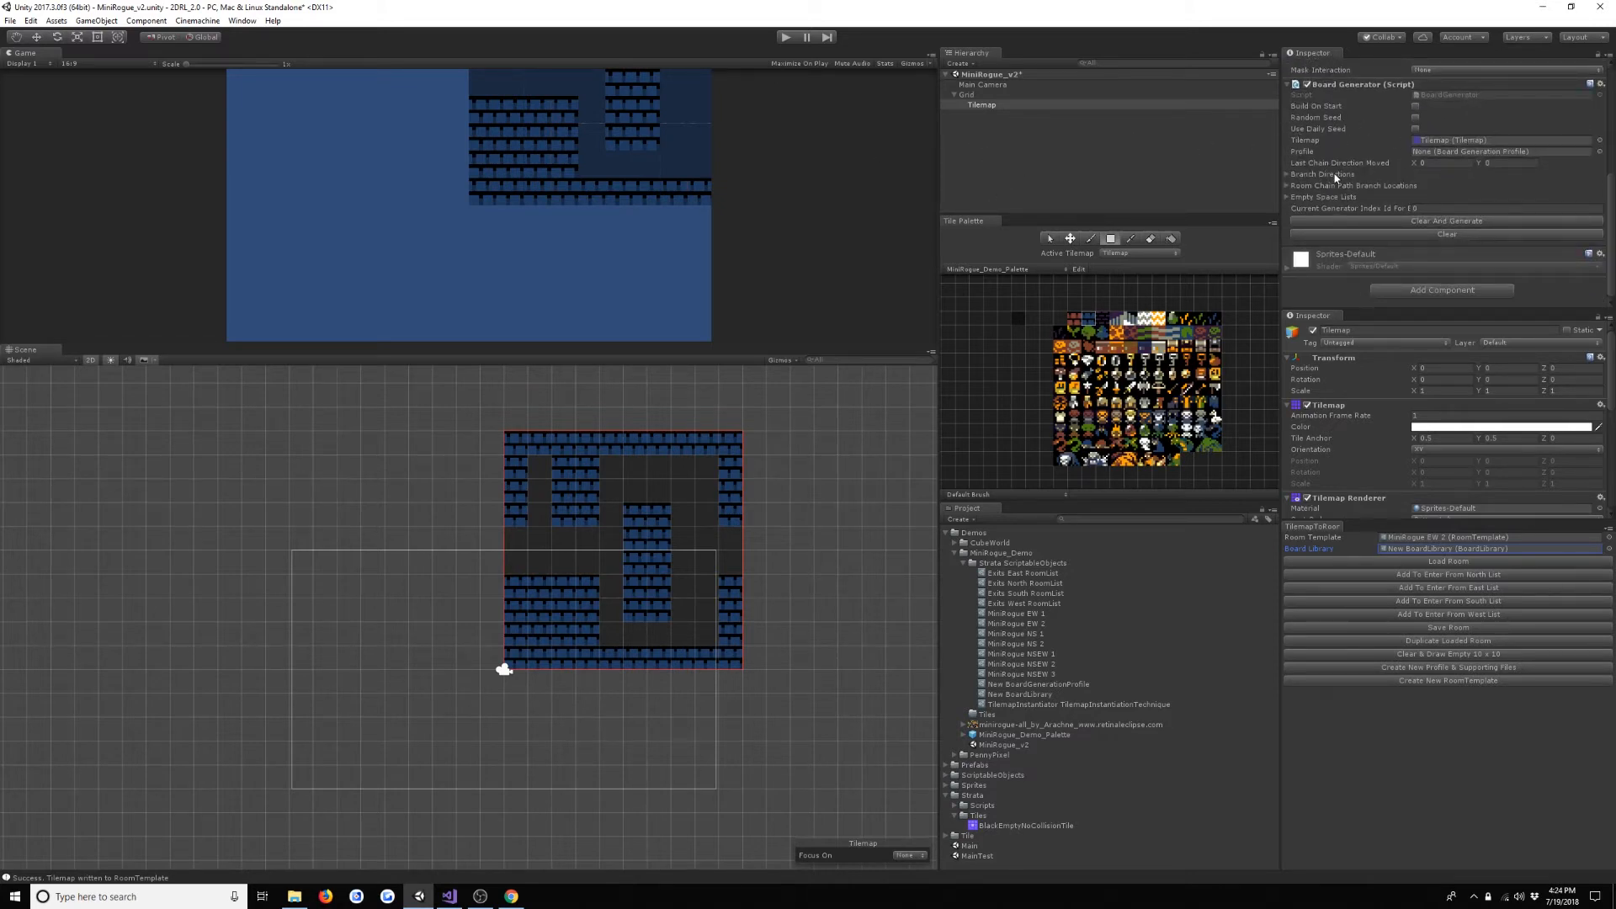
pyautogui.click(1602, 85)
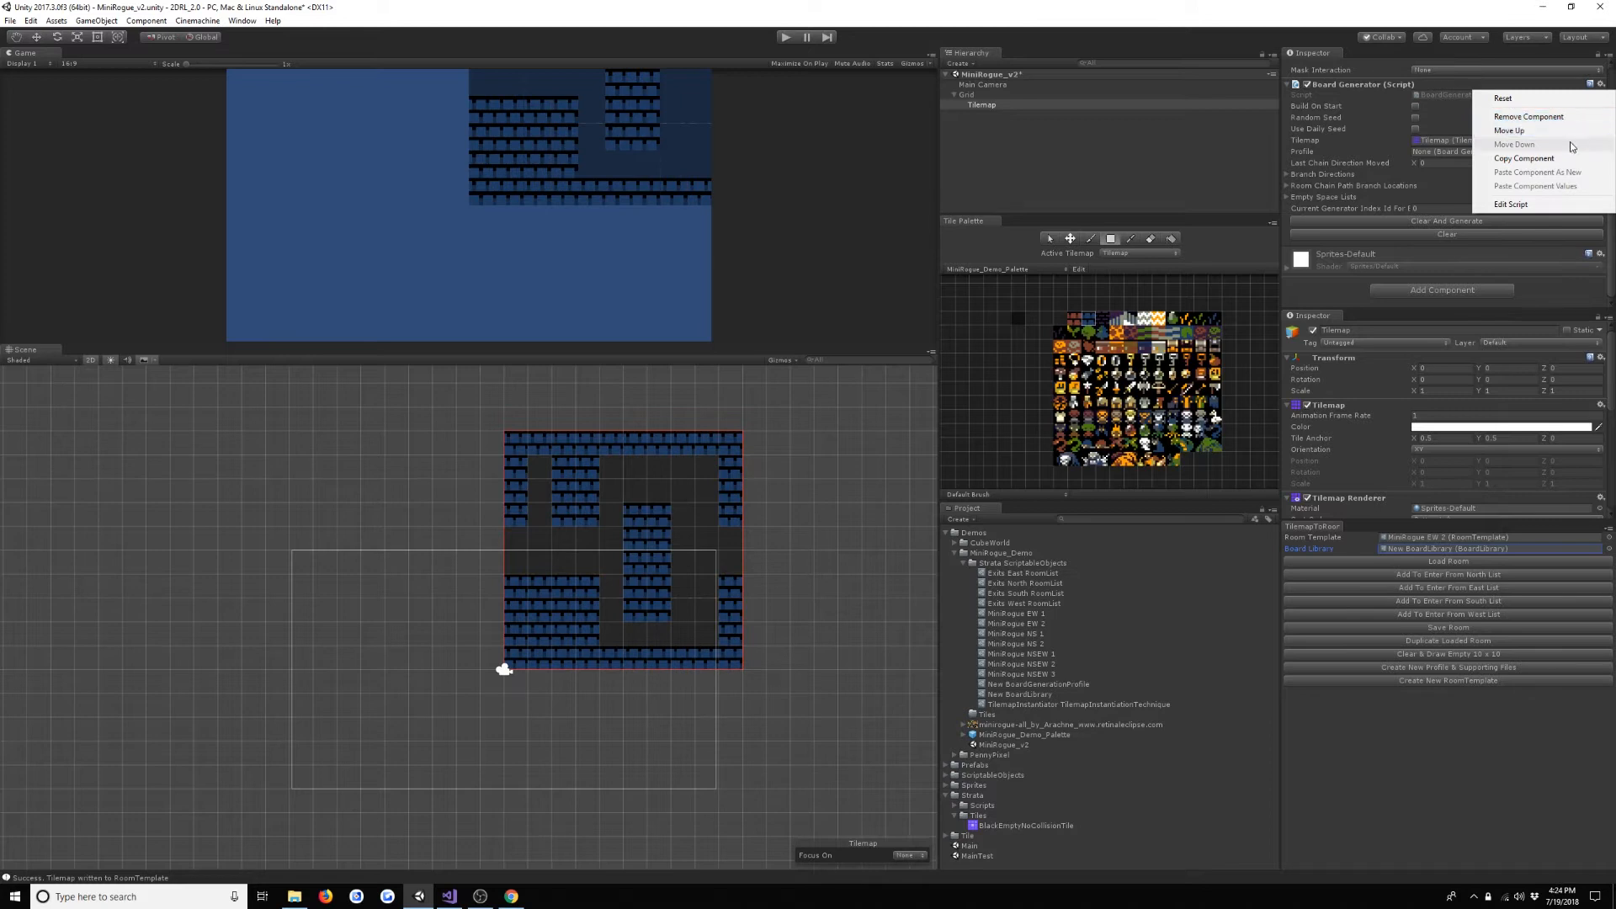
pyautogui.click(1511, 131)
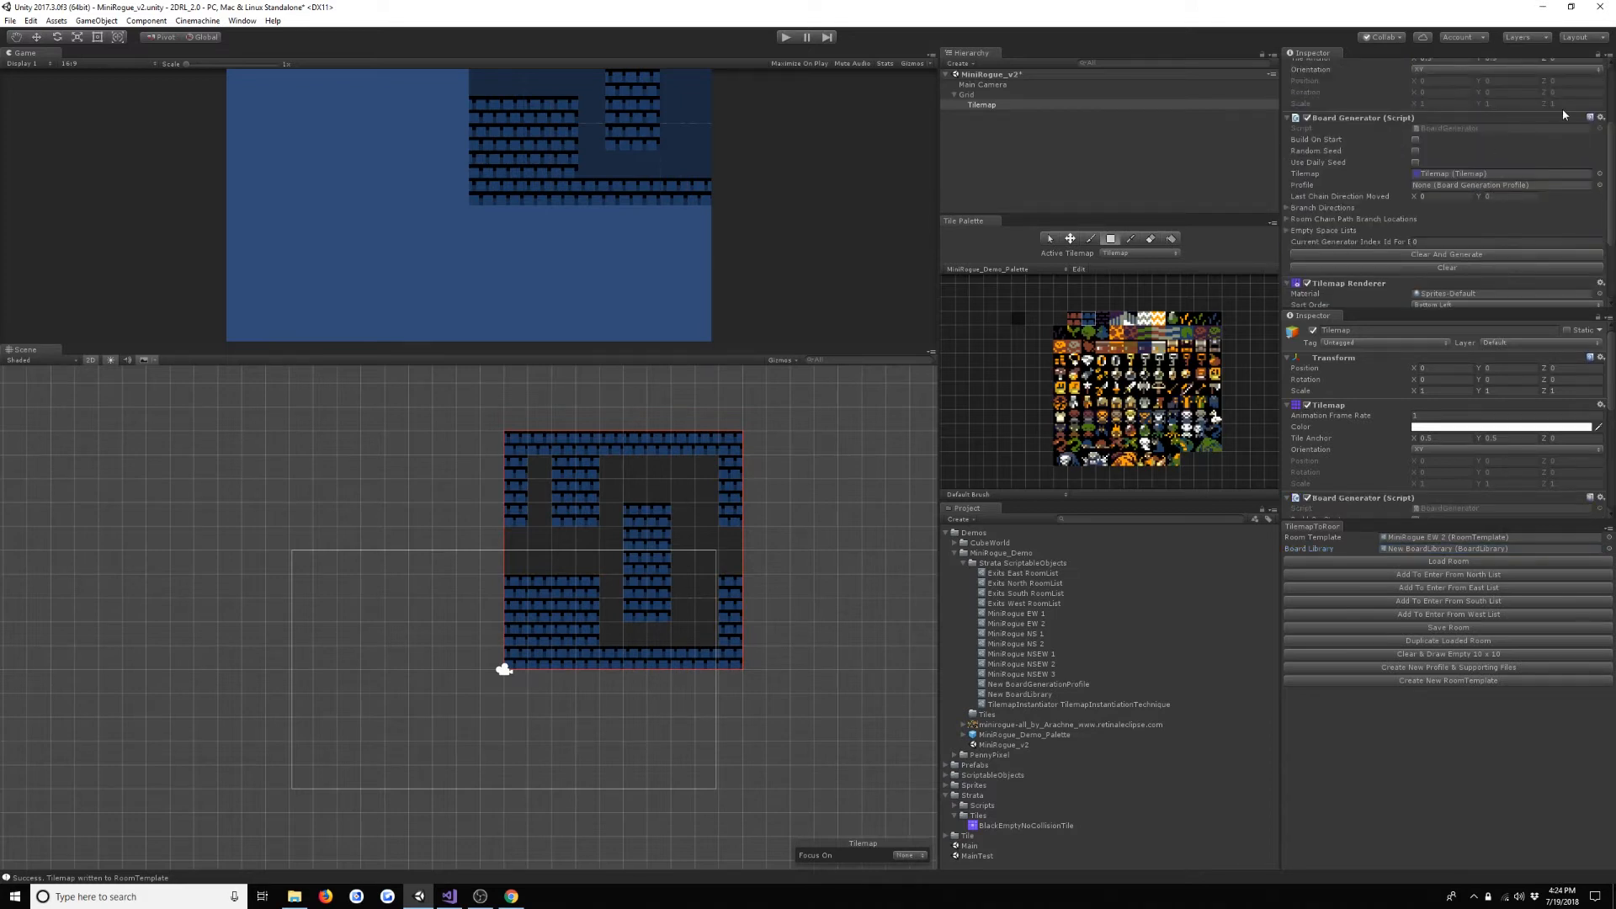
pyautogui.click(1601, 117)
pyautogui.click(1507, 164)
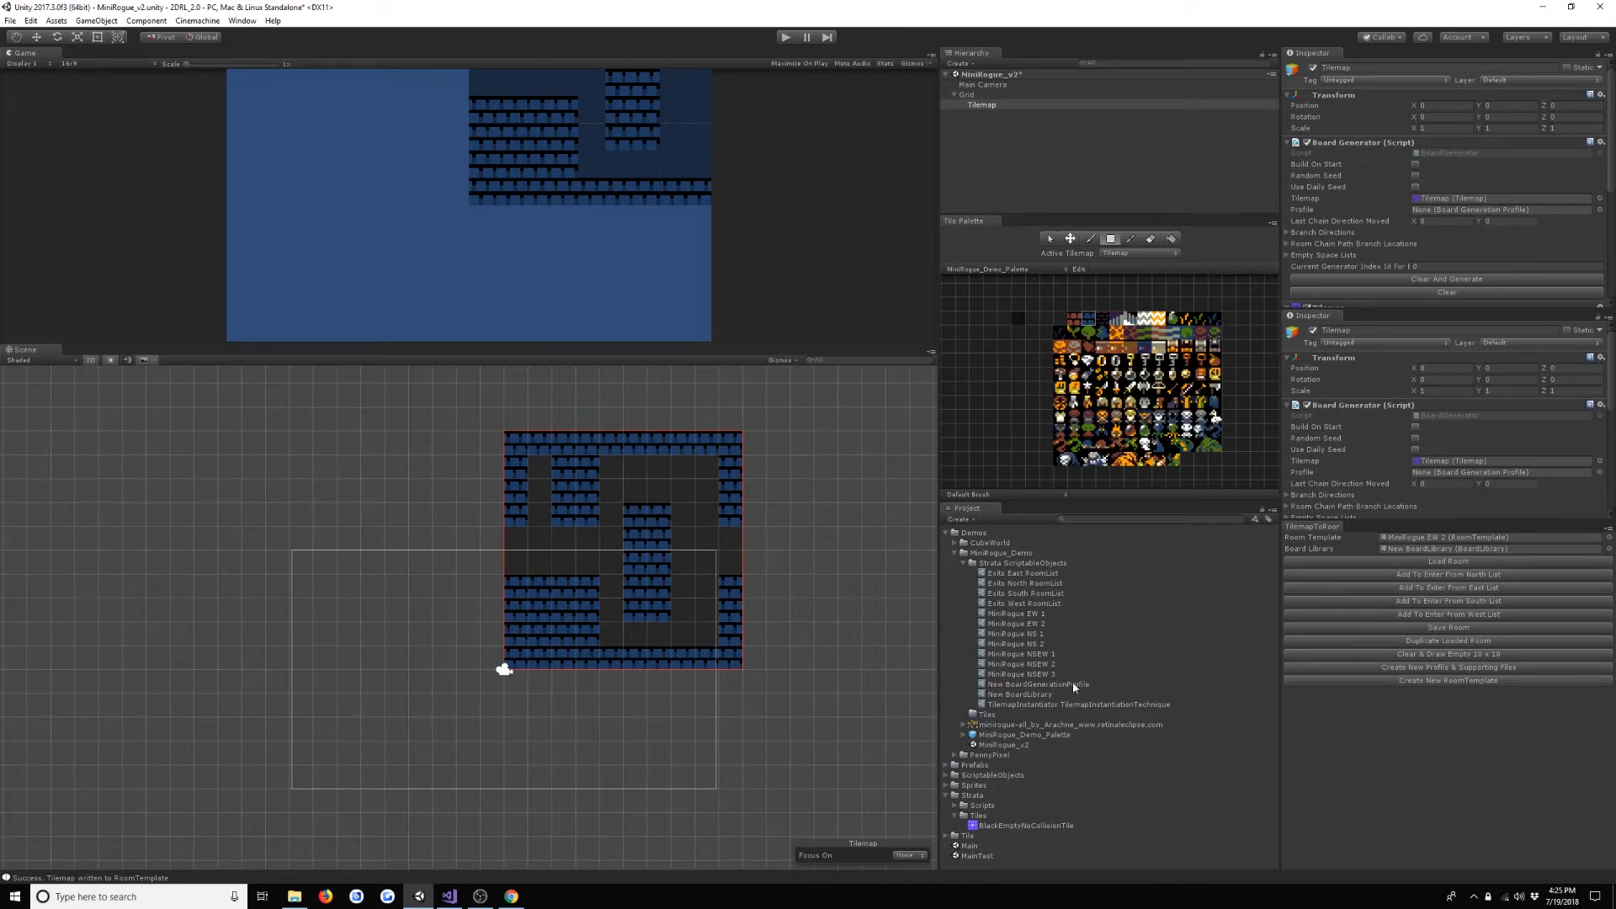
pyautogui.moveTo(1072, 684); pyautogui.dragTo(1433, 210)
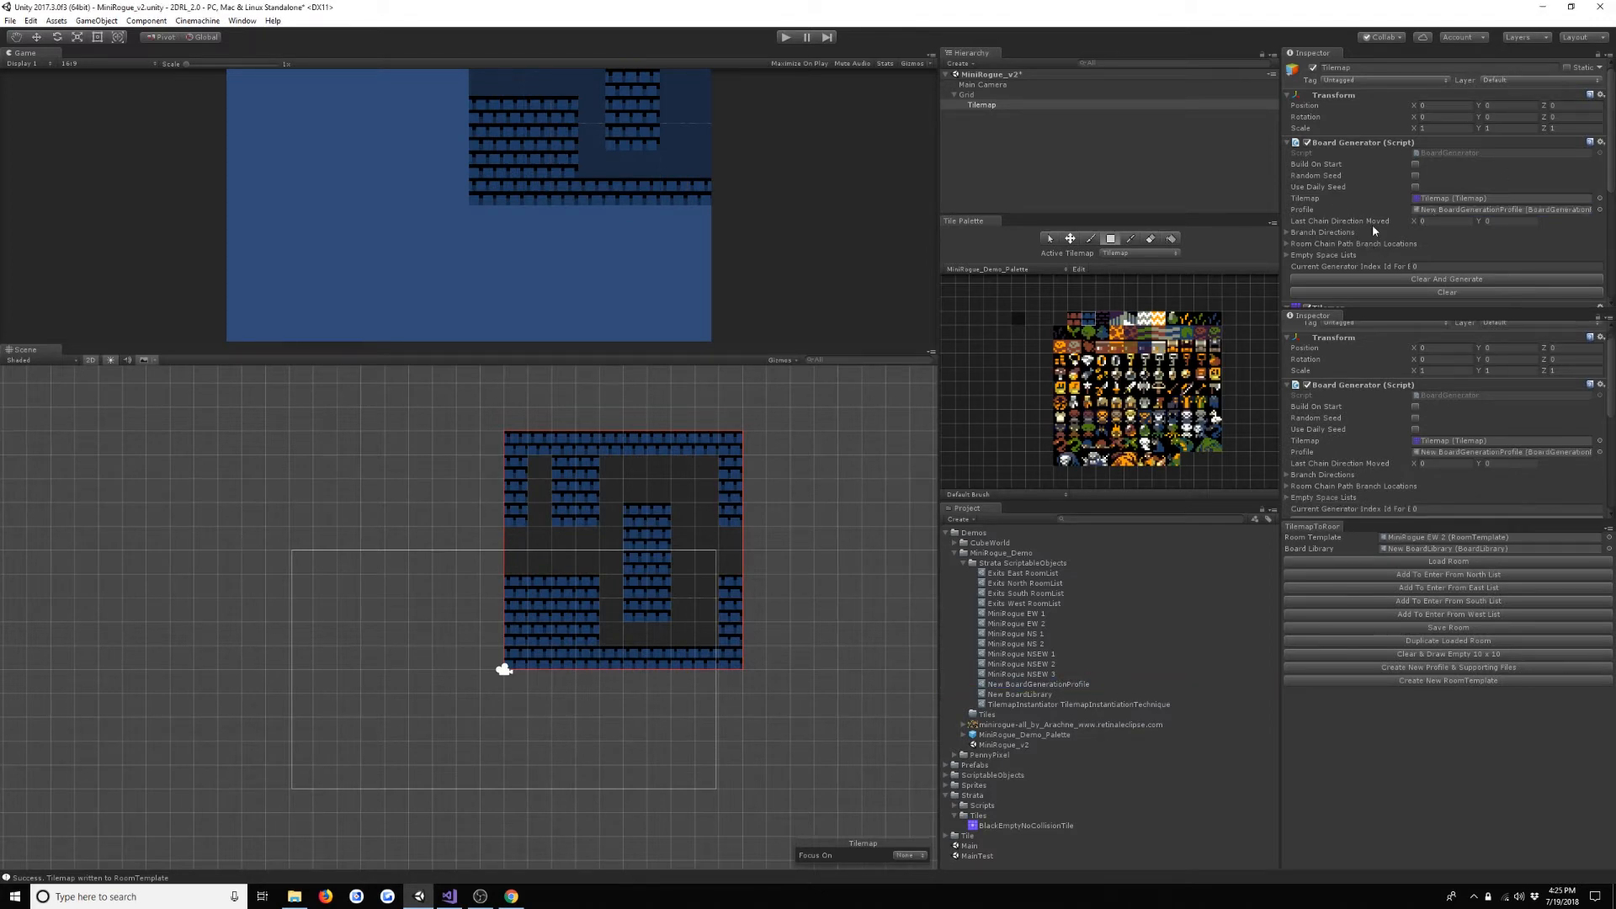
# - Examine the board generation profile's seed, board size and generators, and its board library's room lists and tile entries
pyautogui.doubleClick(1446, 209)
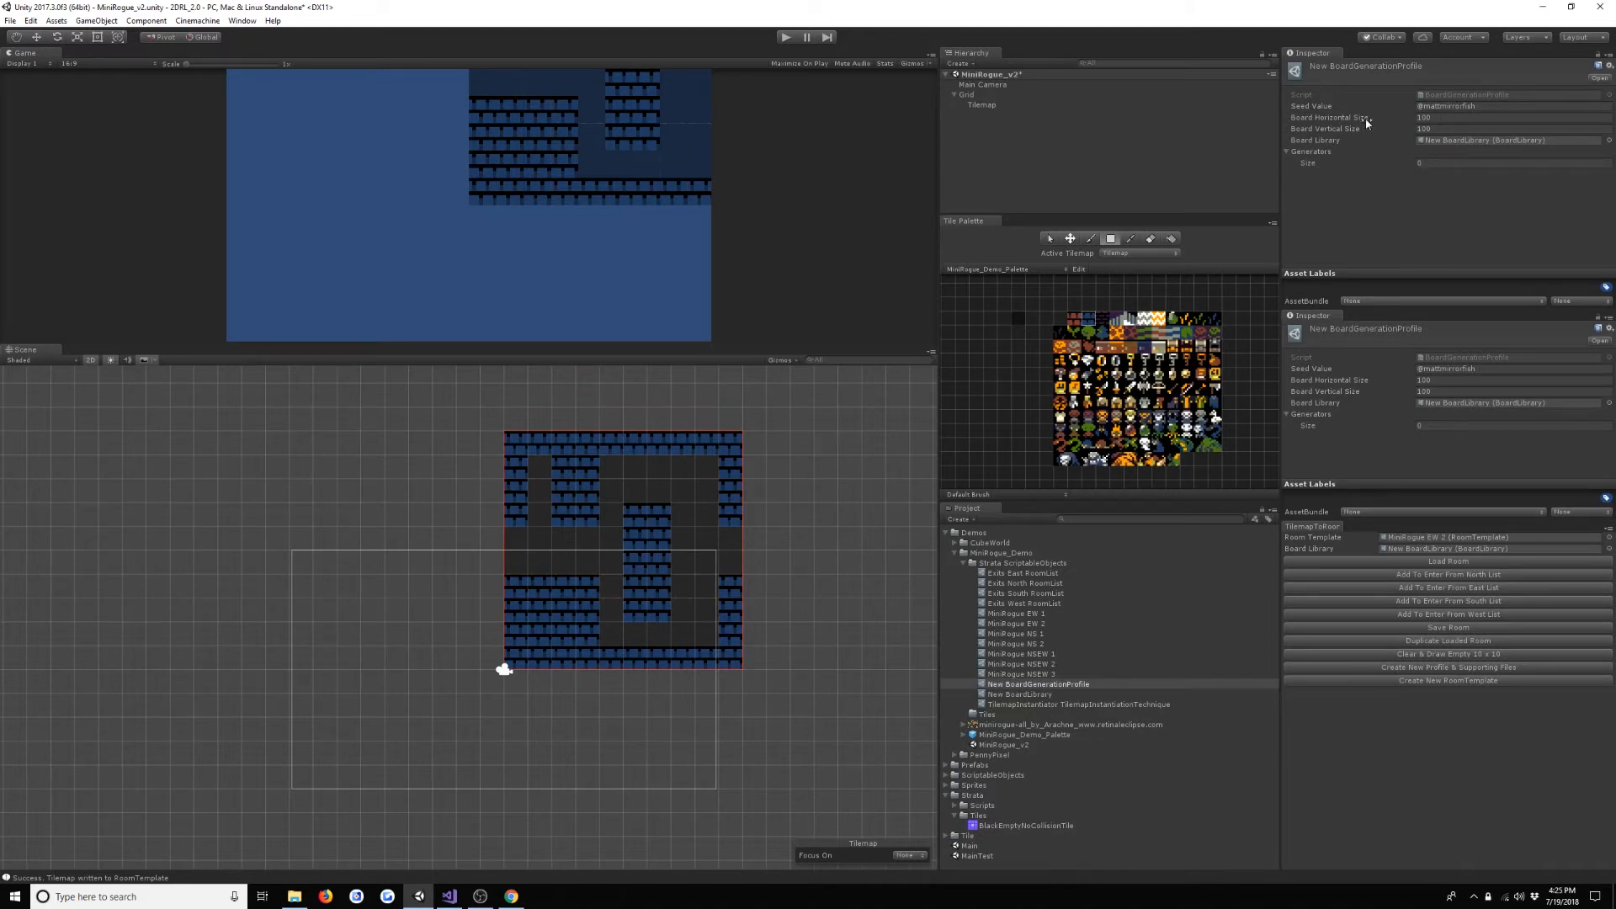
pyautogui.doubleClick(1466, 141)
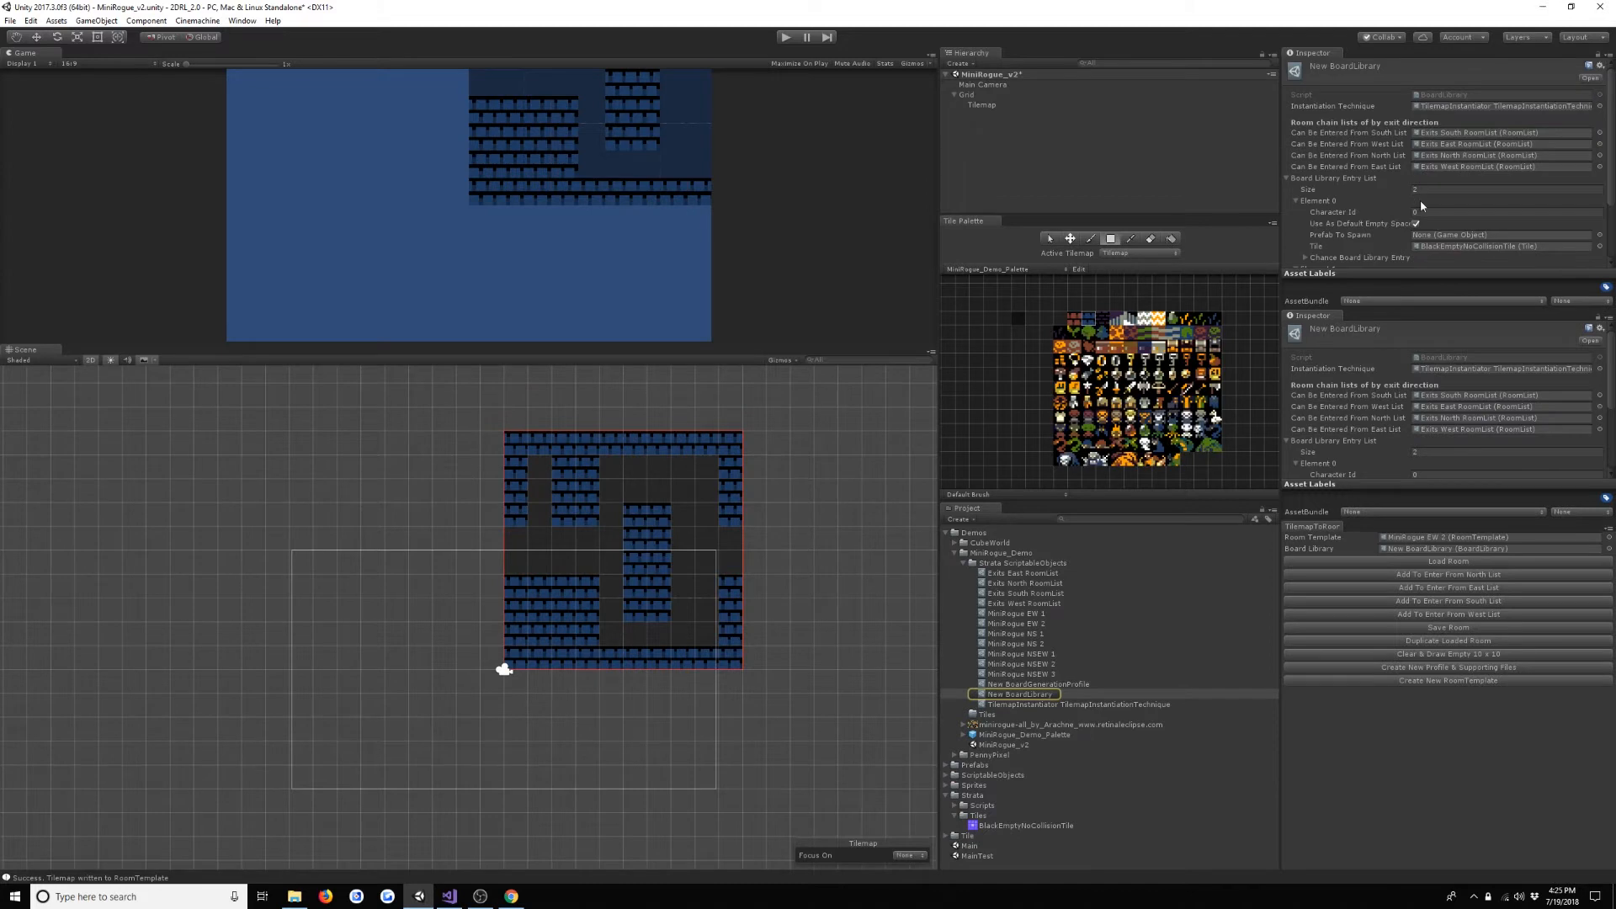
pyautogui.scroll(-3, 1421, 201)
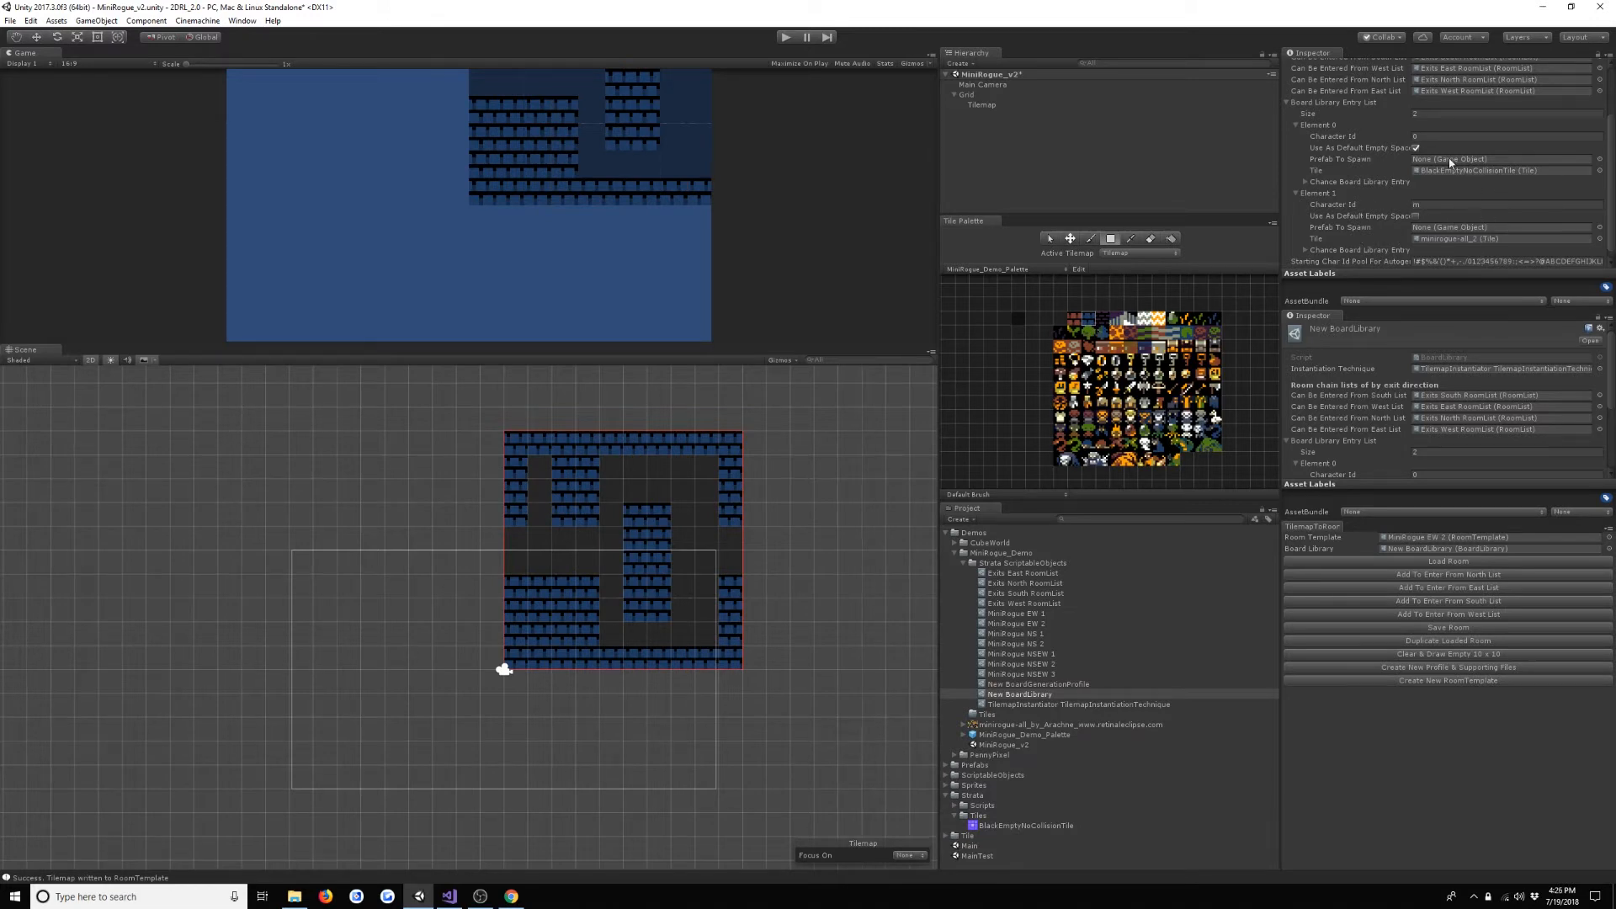
pyautogui.scroll(-1, 1492, 150)
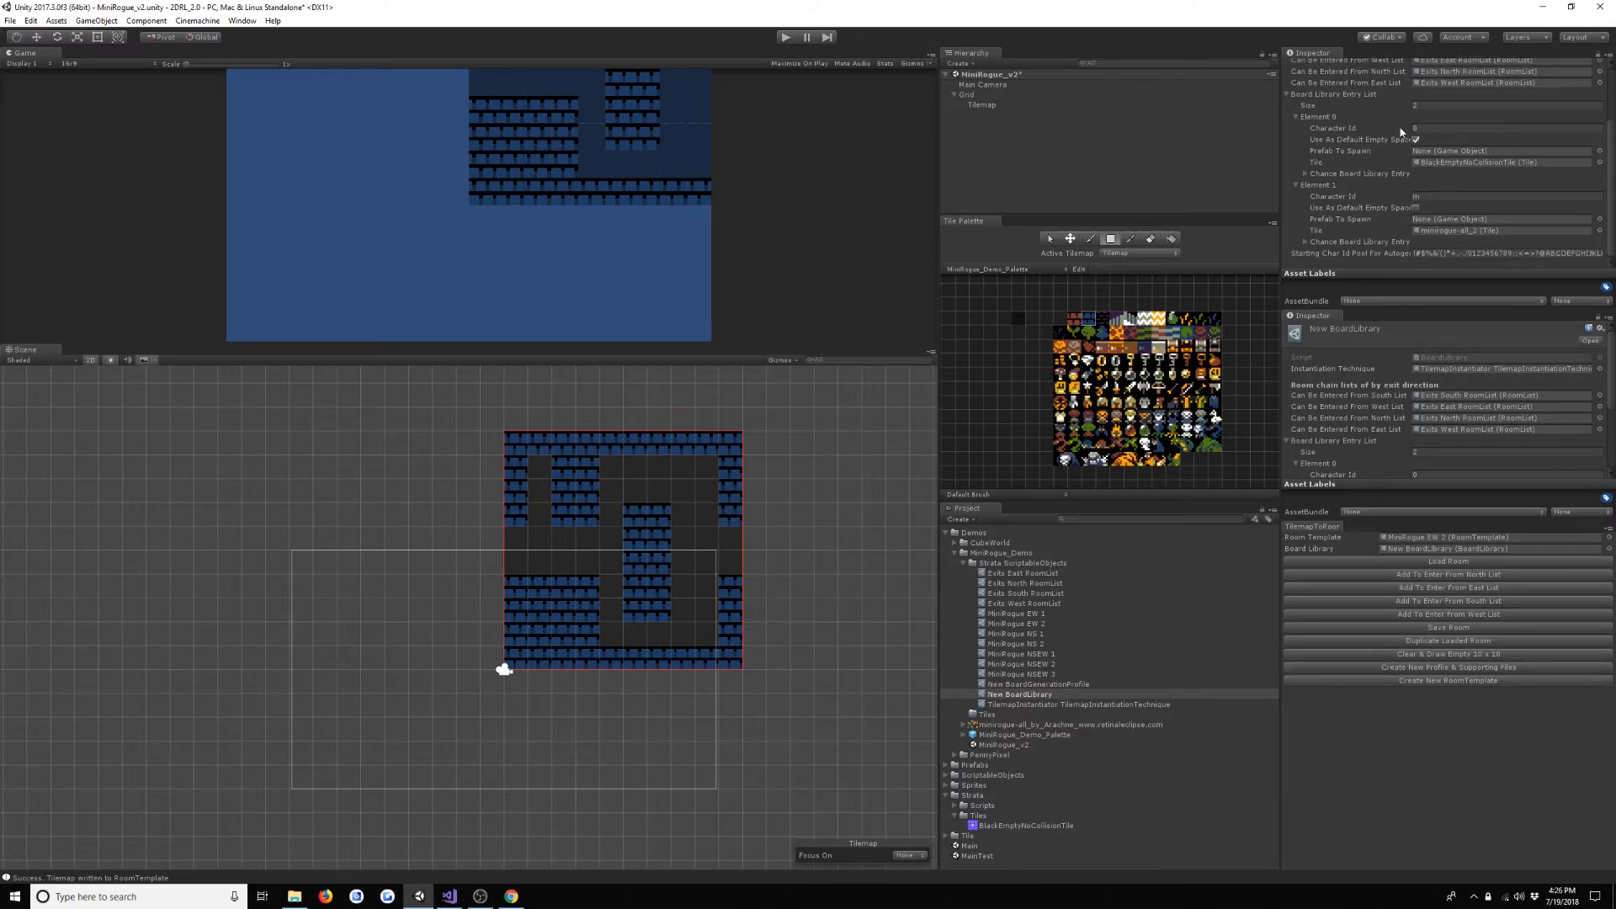
pyautogui.click(1448, 197)
pyautogui.scroll(2, 1326, 190)
pyautogui.click(1316, 179)
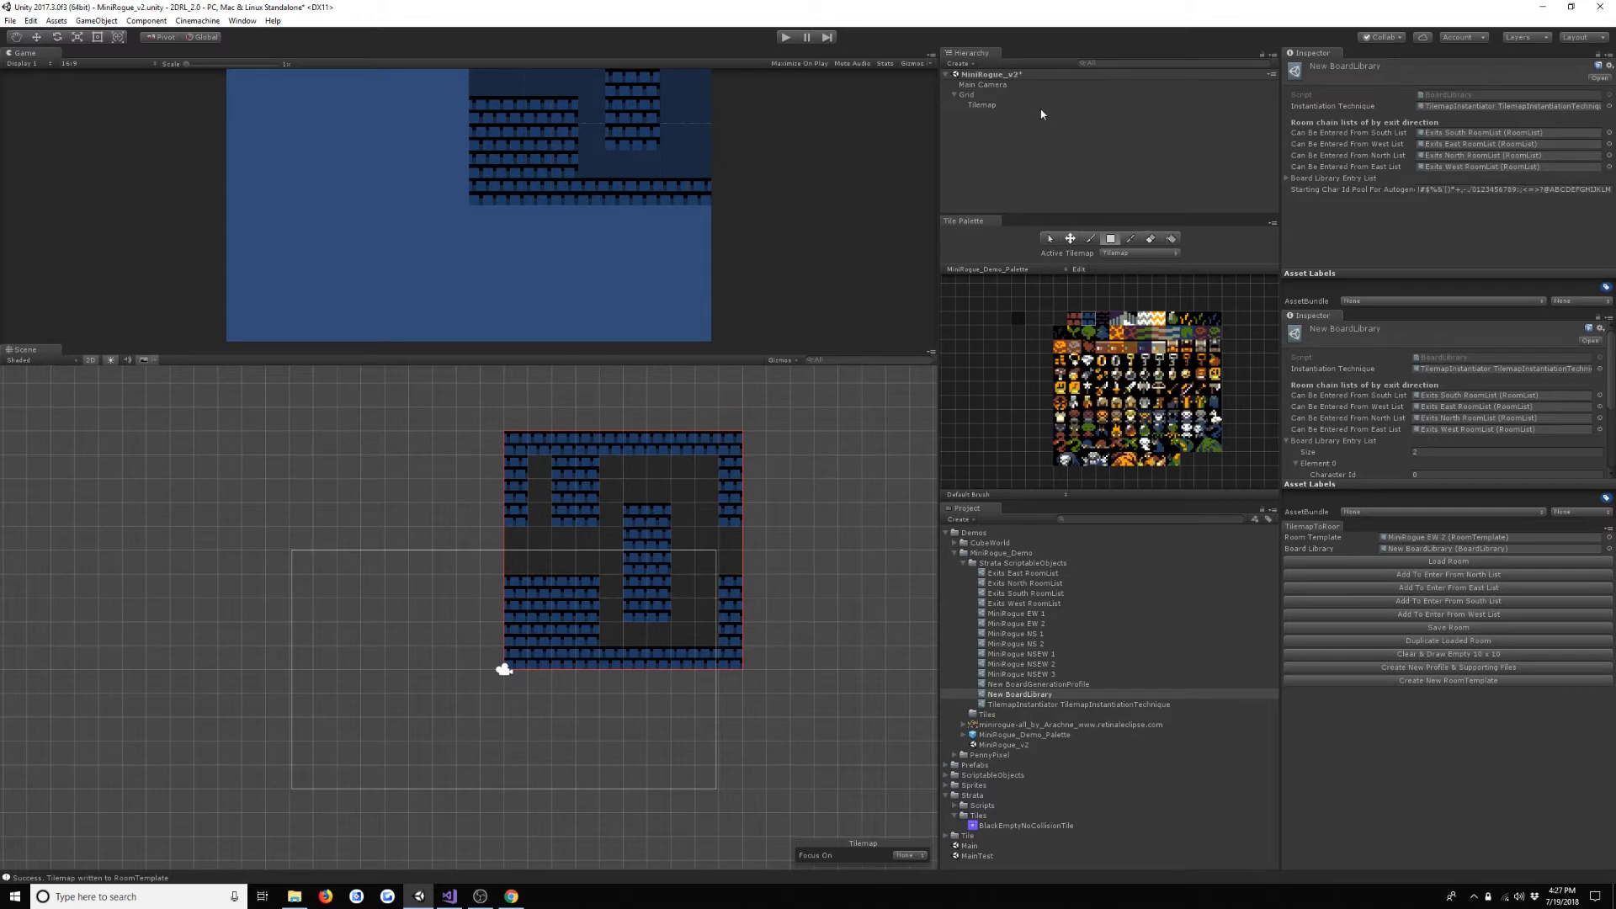
pyautogui.click(1100, 690)
pyautogui.click(1100, 682)
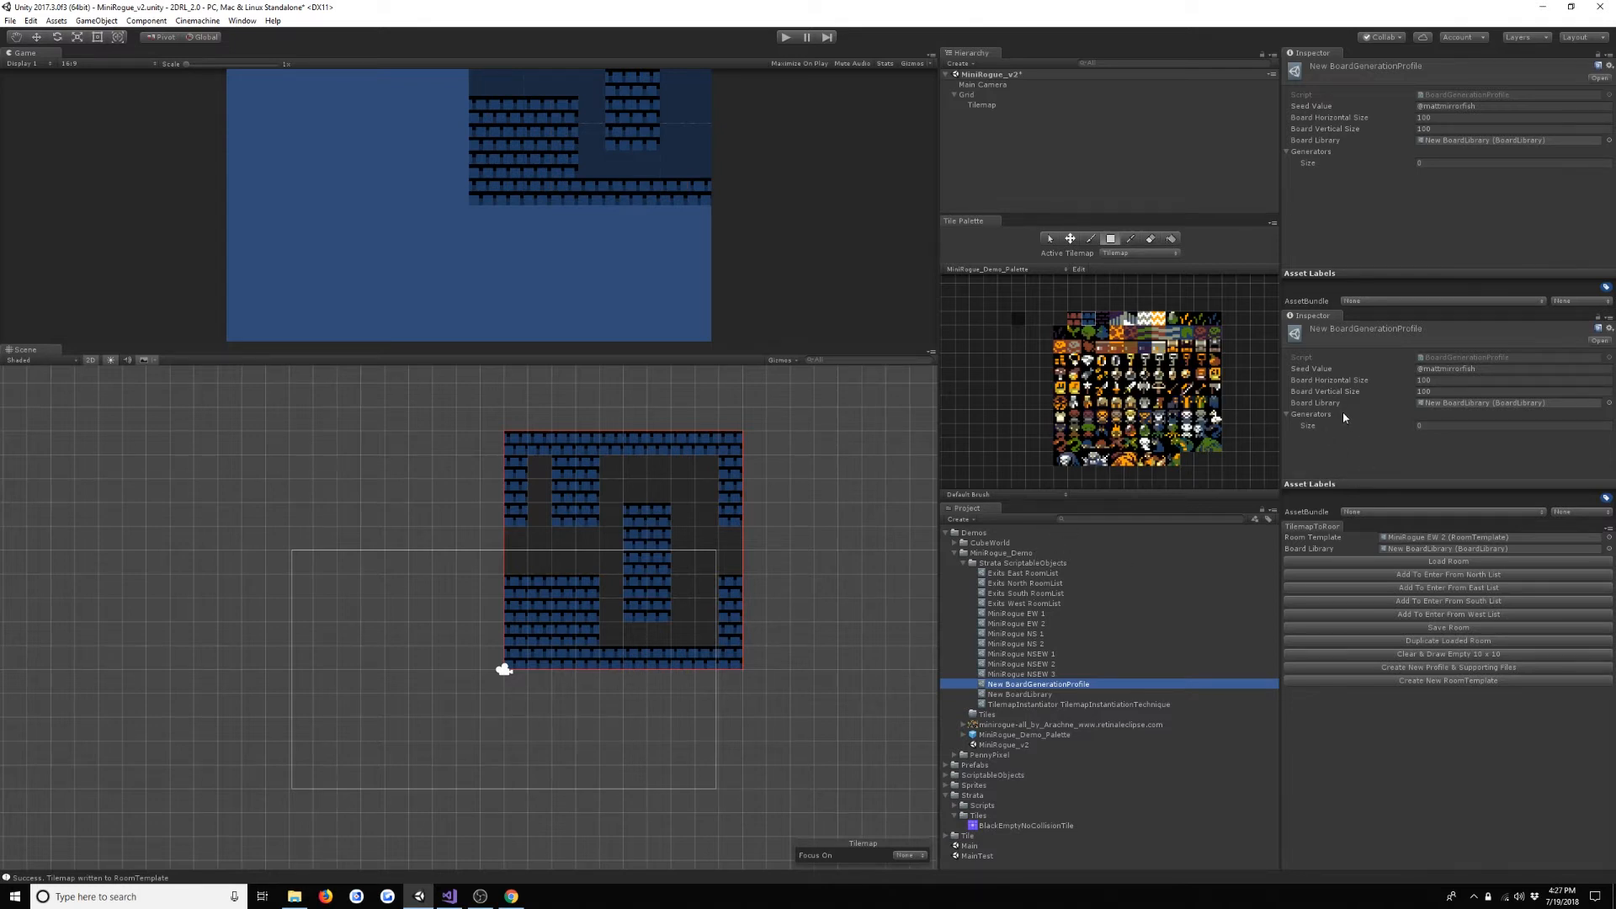
# - Create a GenerateRoomChain generator asset in the Strata ScriptableObjects folder and name it MiniRogue Demo RoomChain
pyautogui.rightClick(1015, 564)
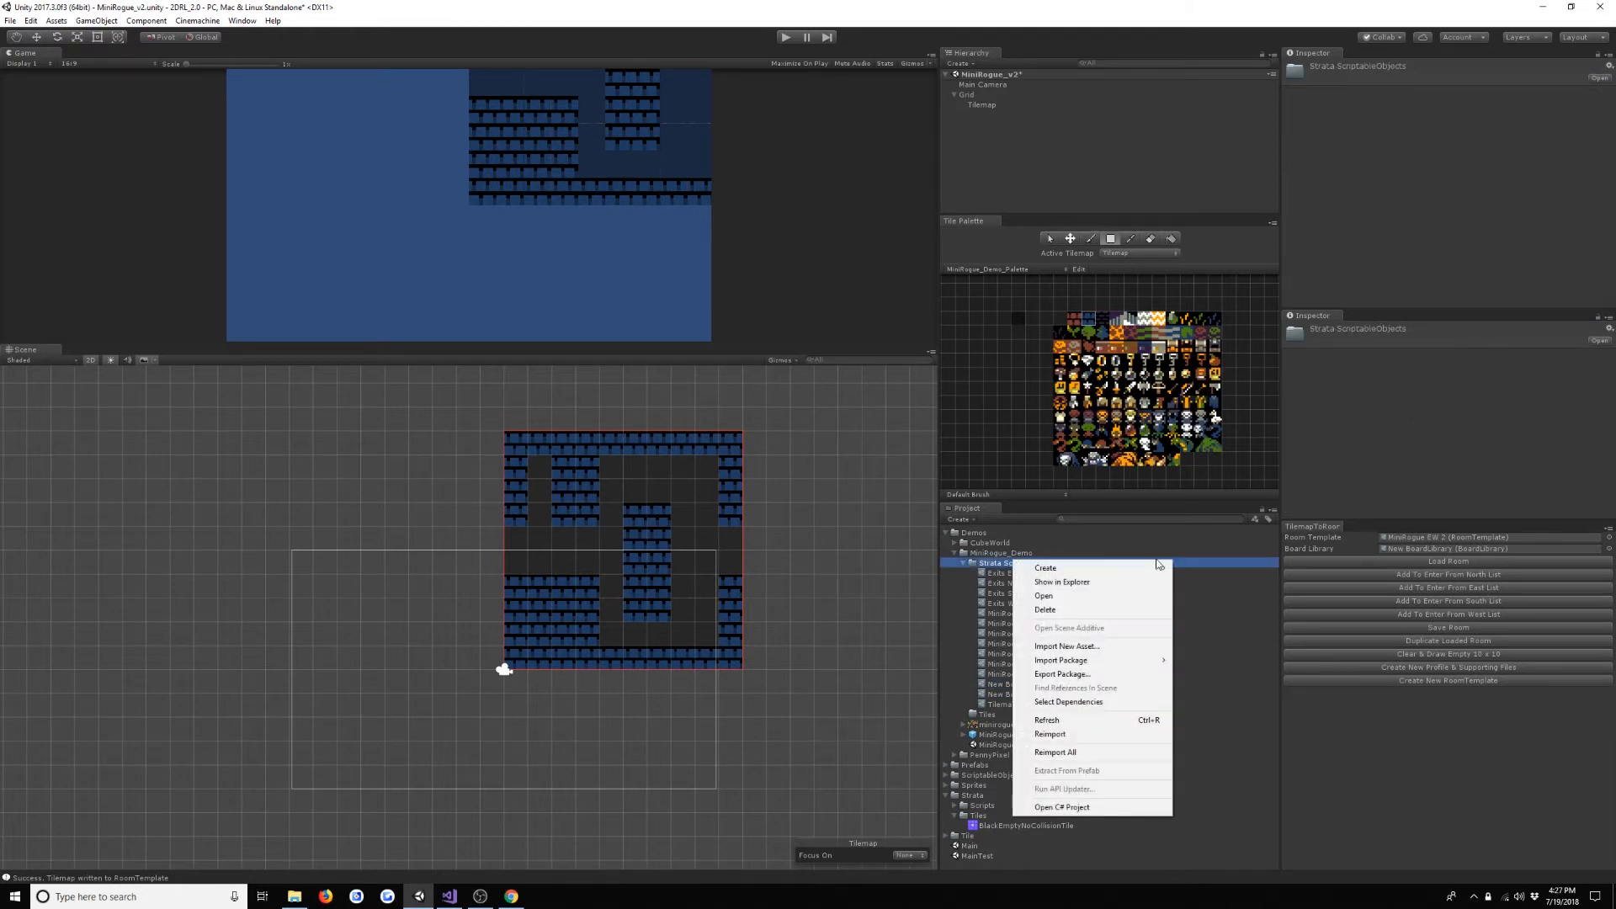
pyautogui.moveTo(1149, 567)
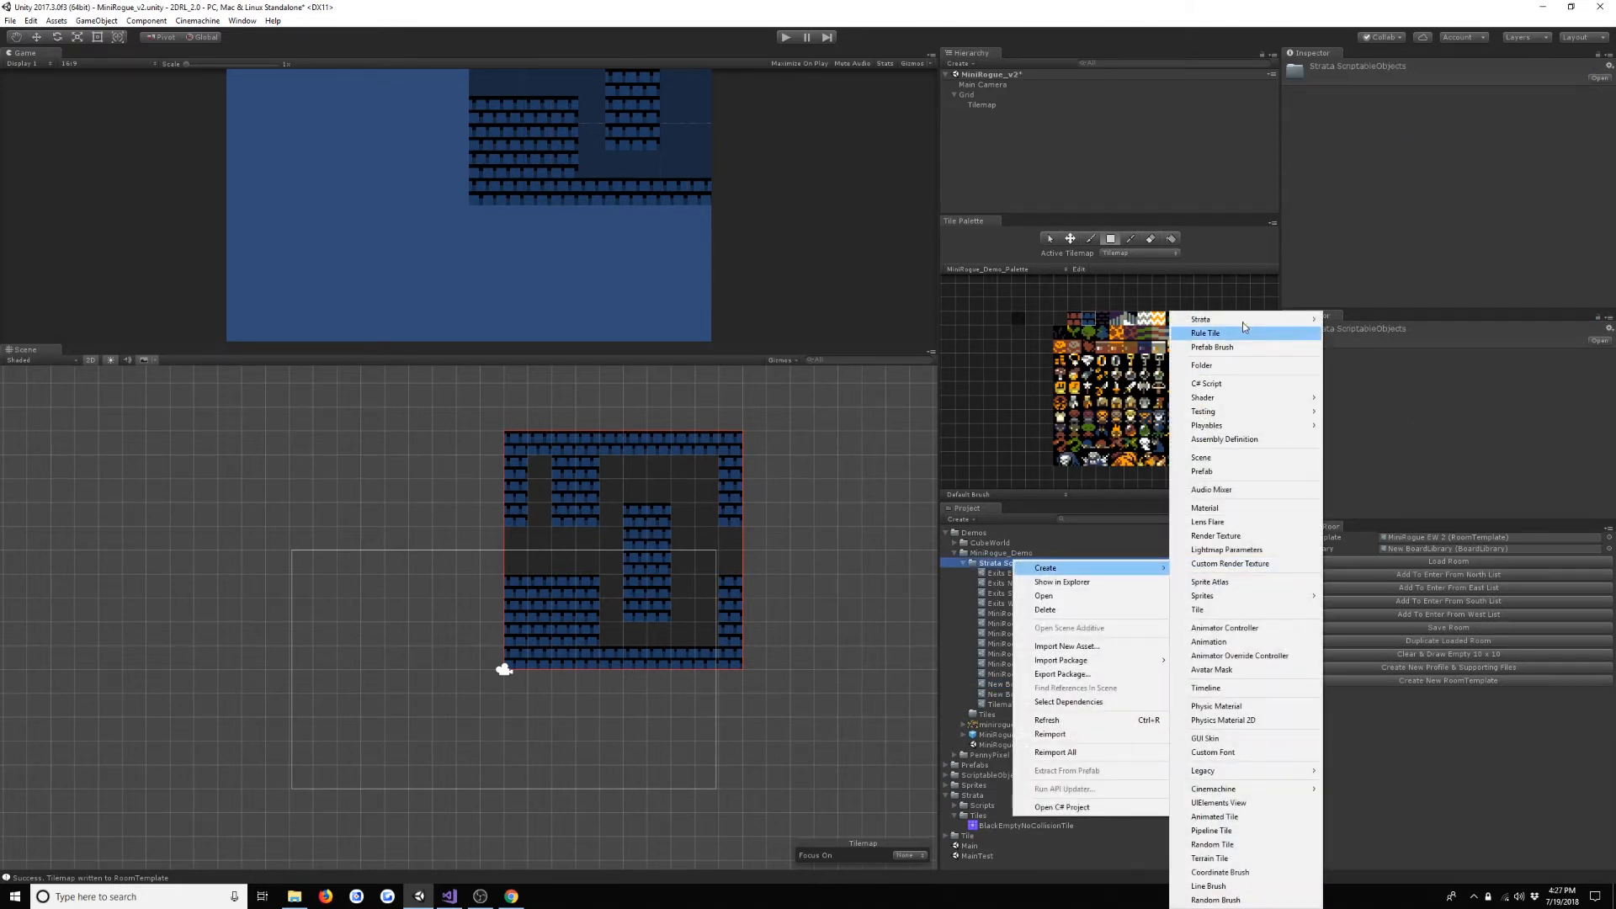
pyautogui.moveTo(1244, 319)
pyautogui.moveTo(1350, 325)
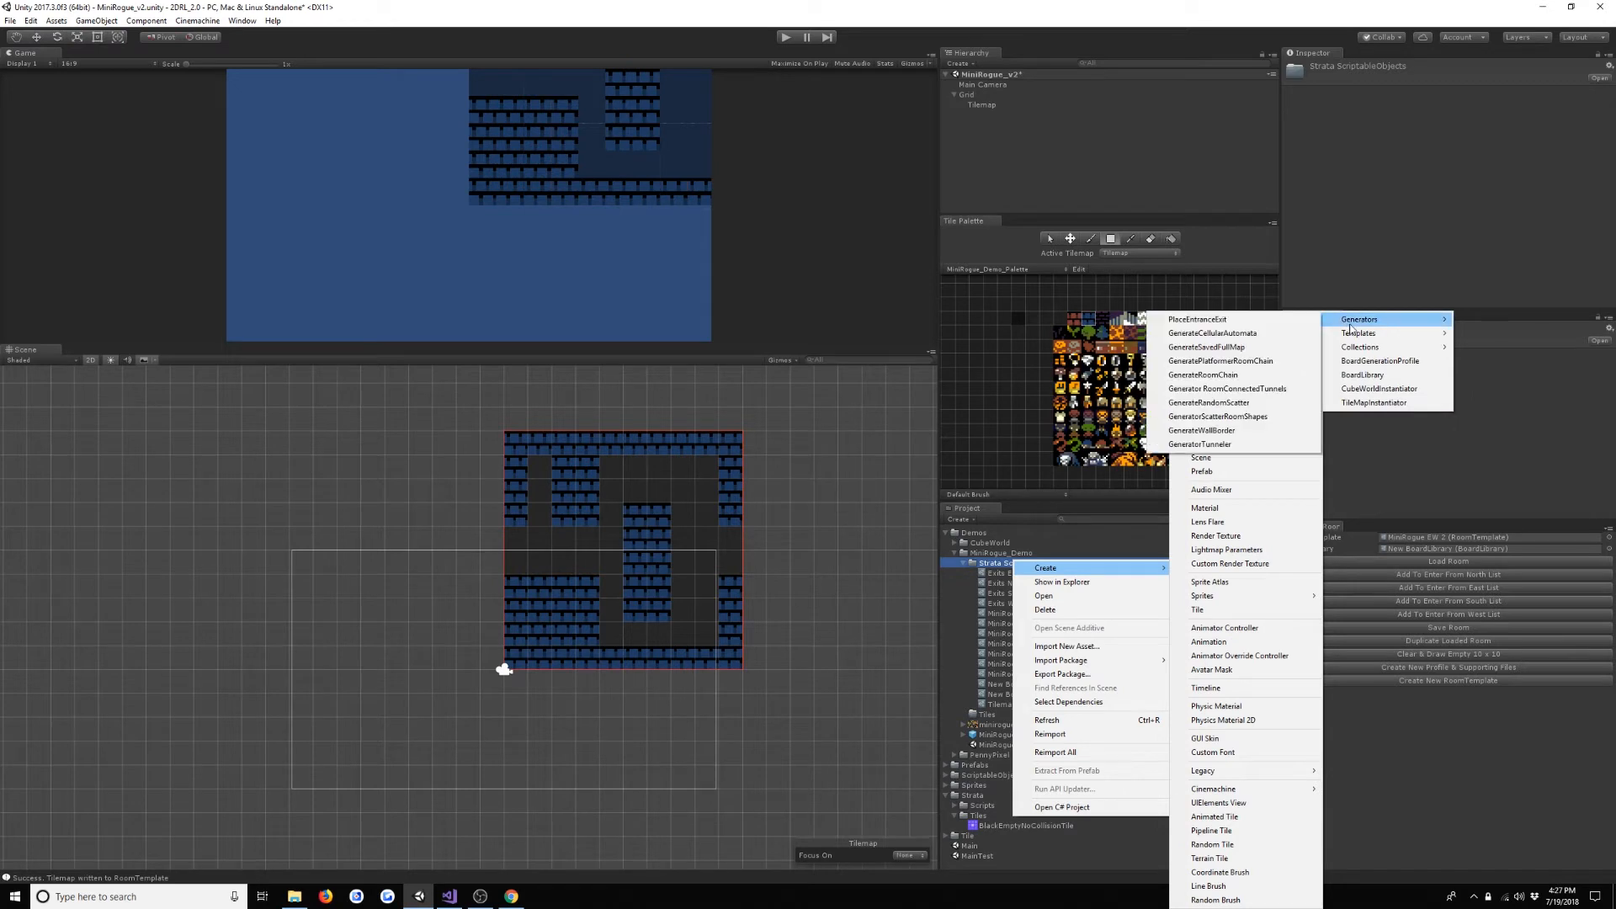
pyautogui.click(1286, 378)
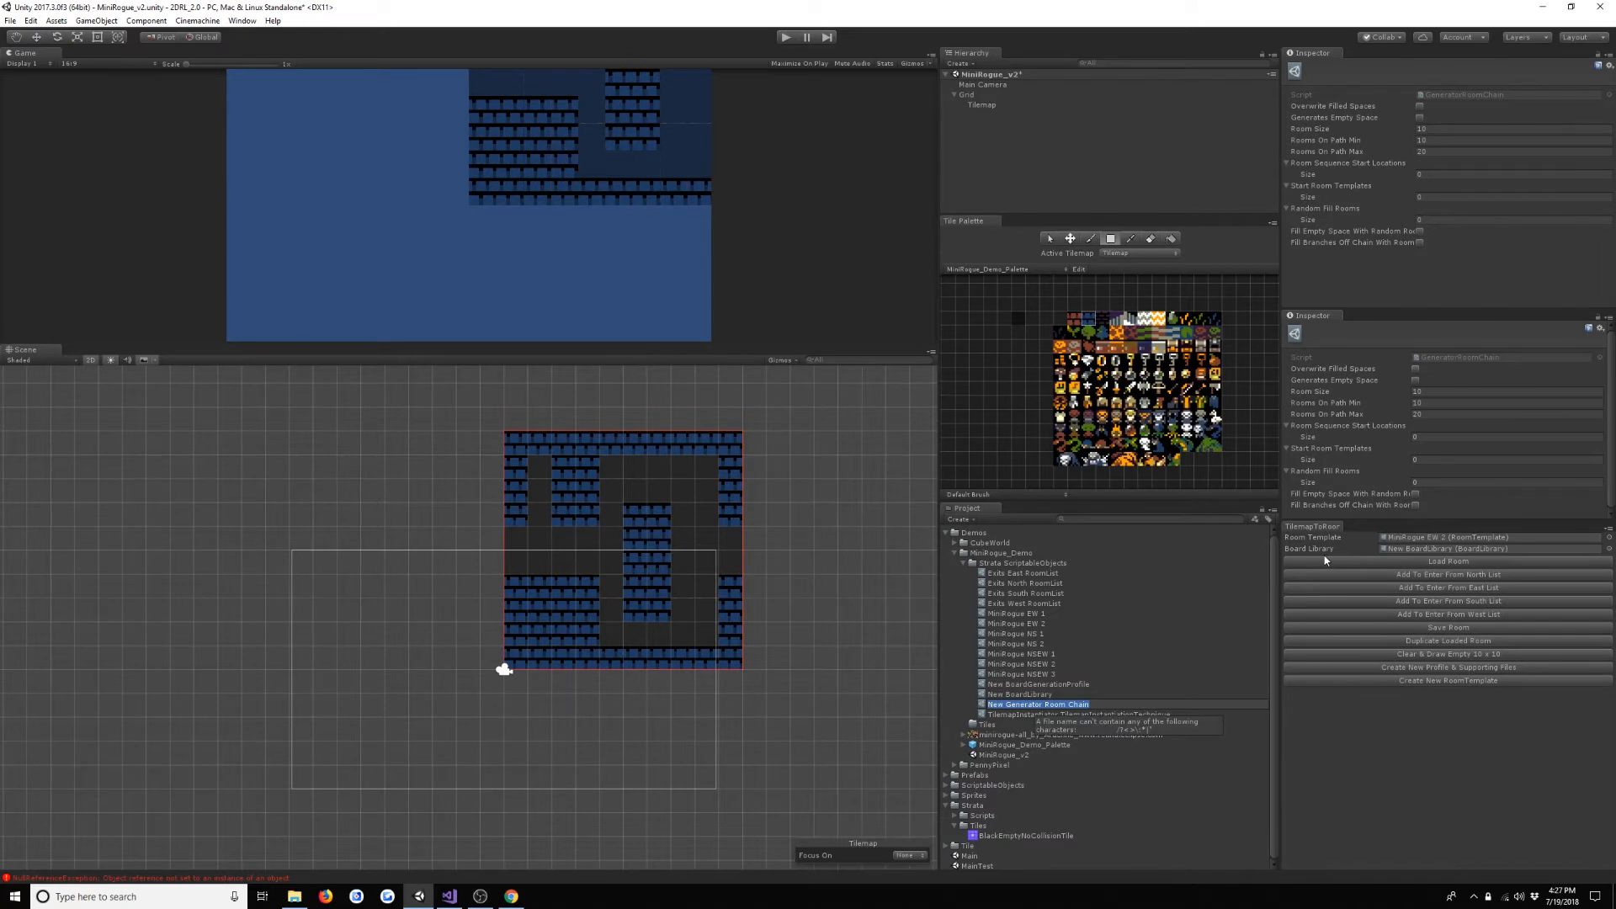
pyautogui.write('Mini')
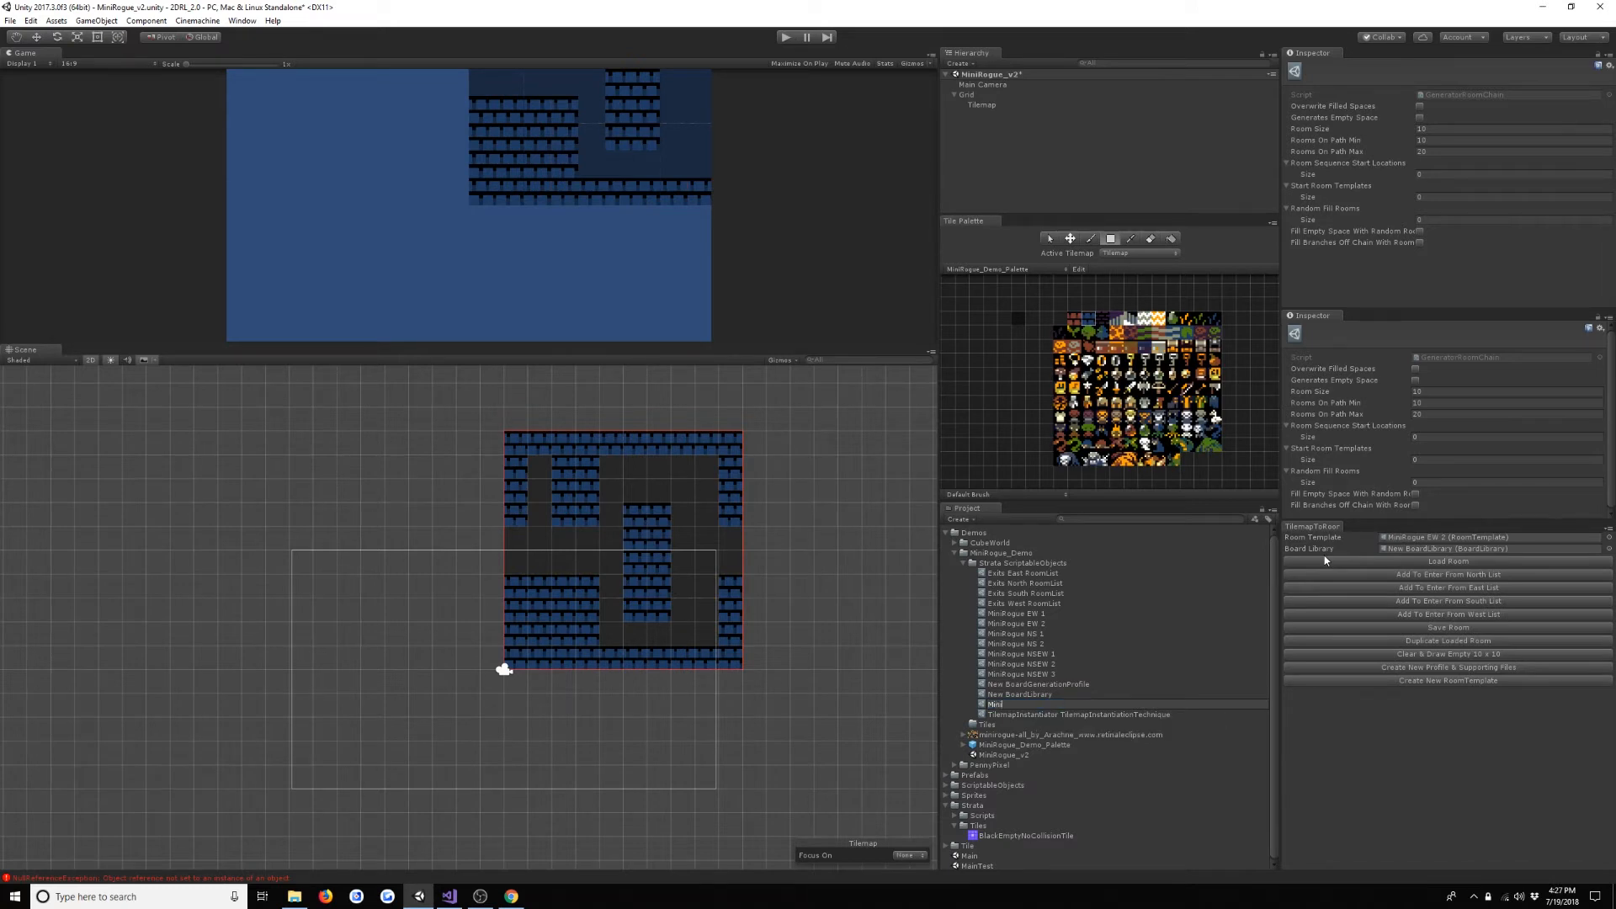
pyautogui.write('Rogue Demo RoomChain')
pyautogui.press('Return')
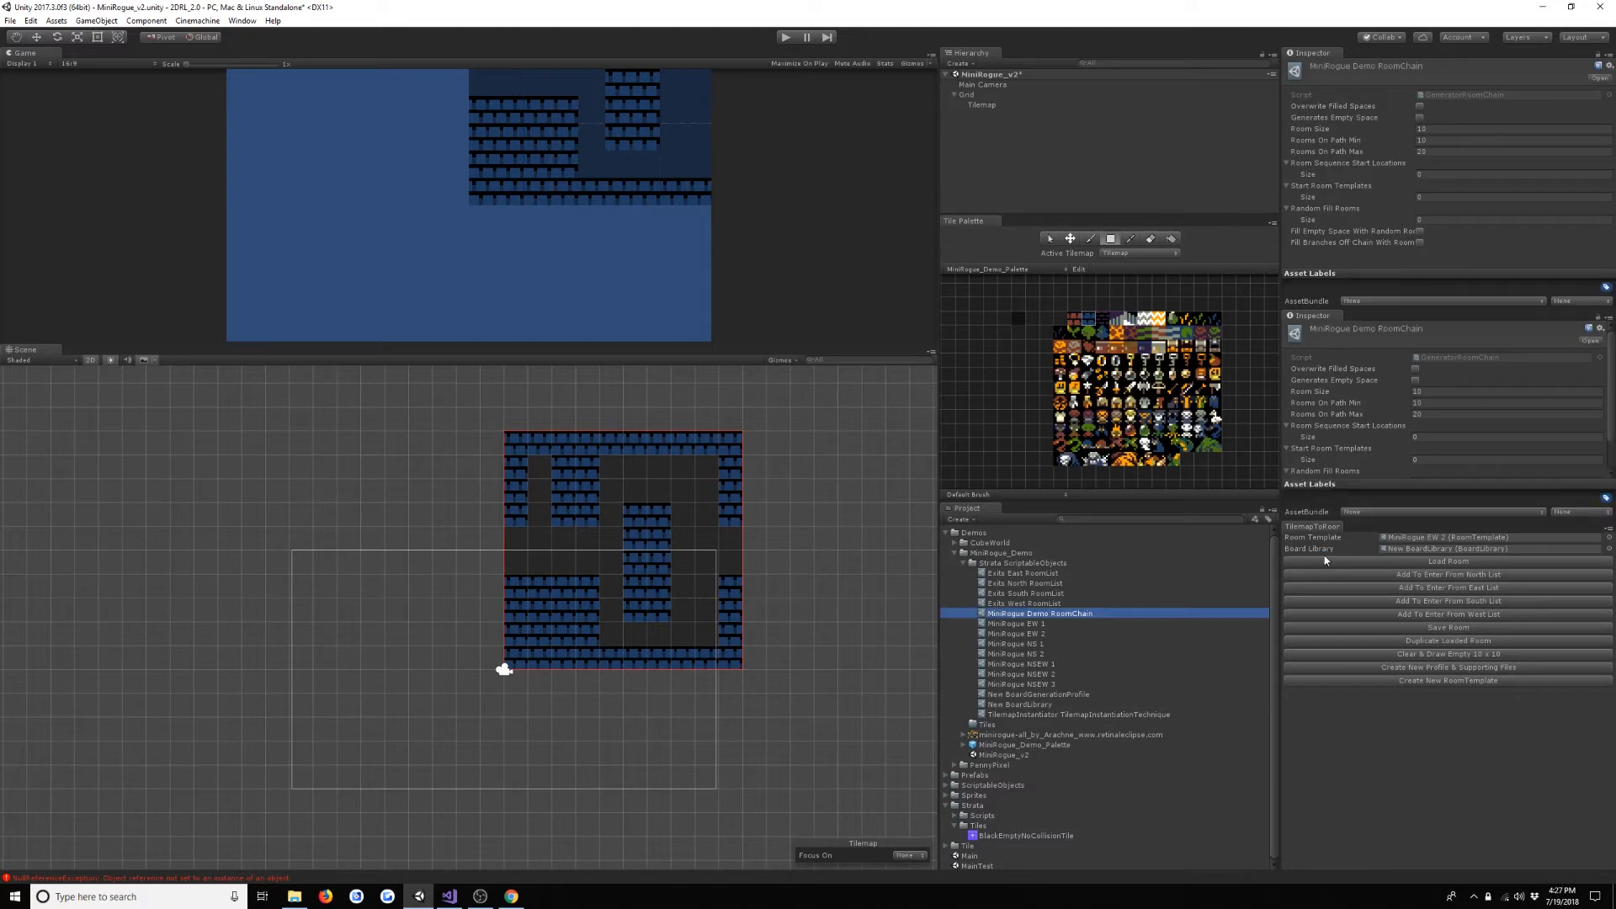
# - Add MiniRogue Demo RoomChain to the Generators of New BoardGenerationProfile and open the generator's settings
pyautogui.click(1036, 697)
pyautogui.moveTo(1060, 615); pyautogui.dragTo(1310, 148)
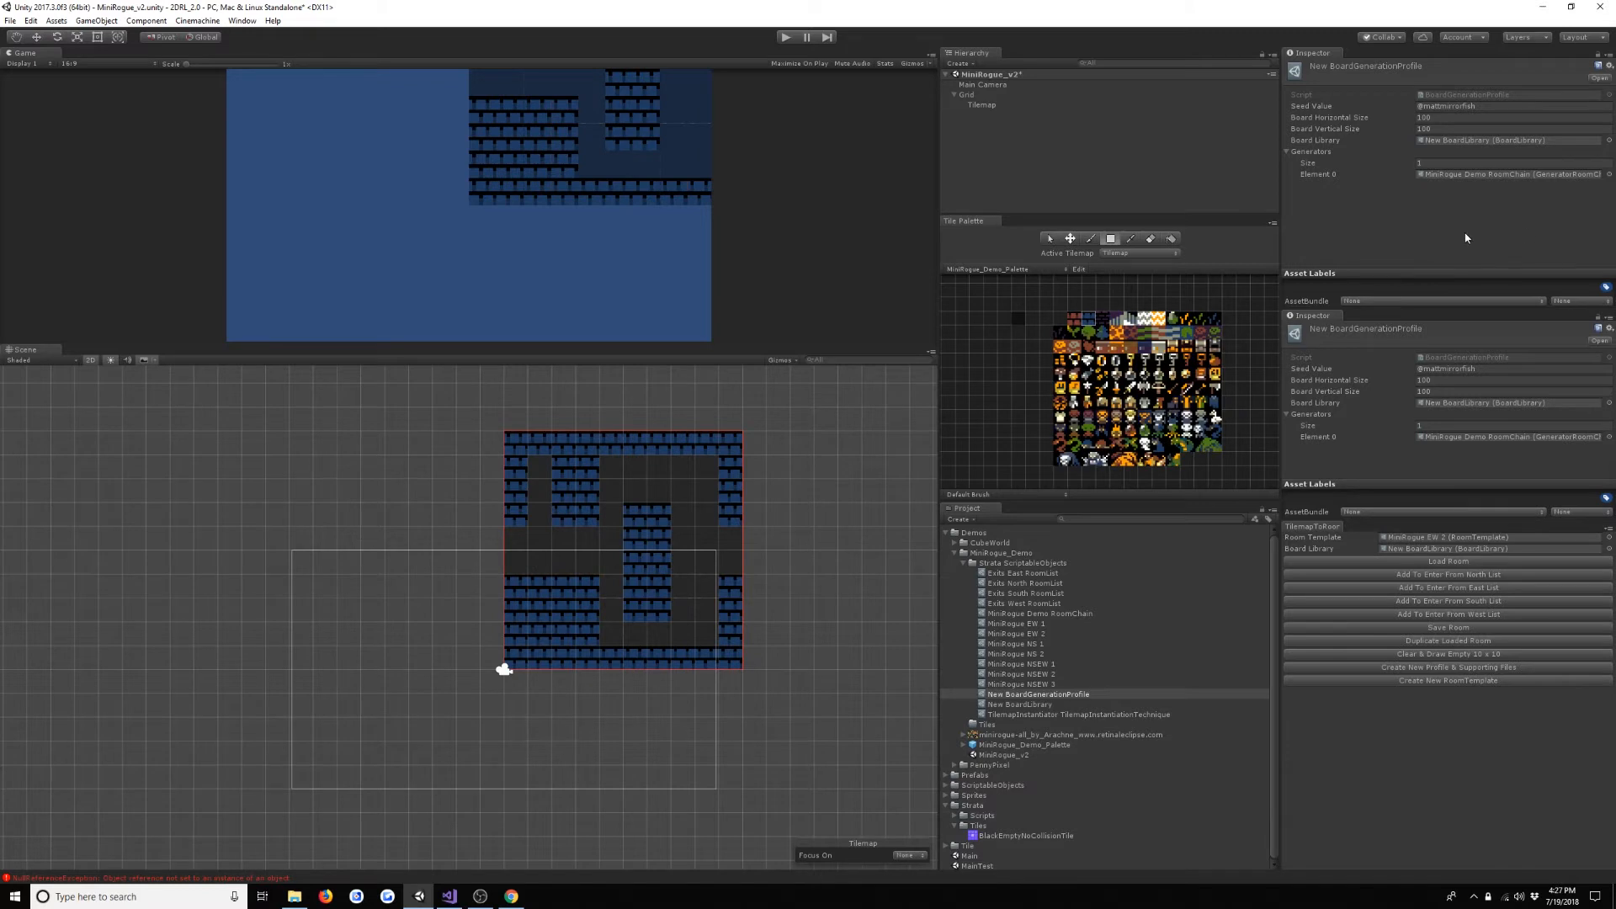
pyautogui.doubleClick(1558, 174)
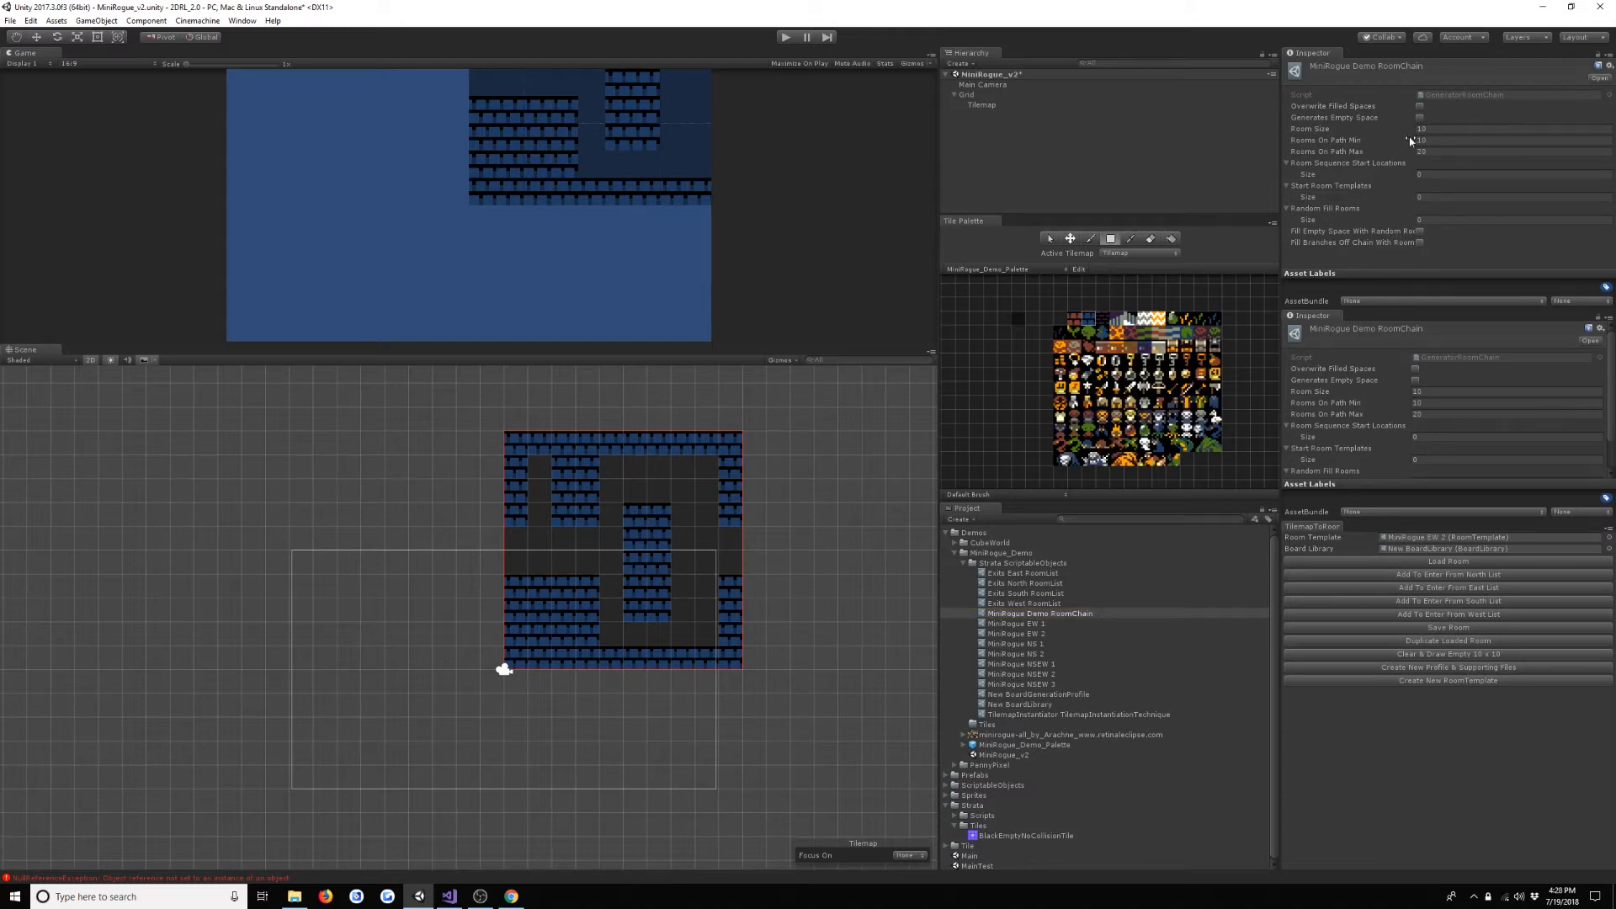
# - Enable Overwrite Filled Spaces and Generates Empty Space on the room chain generator
pyautogui.click(1420, 107)
pyautogui.click(1421, 118)
pyautogui.click(1469, 138)
pyautogui.click(1457, 152)
pyautogui.click(1463, 141)
# - Add one room sequence start location at X 50, Y 50 and add MiniRogue NSEW 1 as a start room template
pyautogui.click(1468, 175)
pyautogui.press('Return')
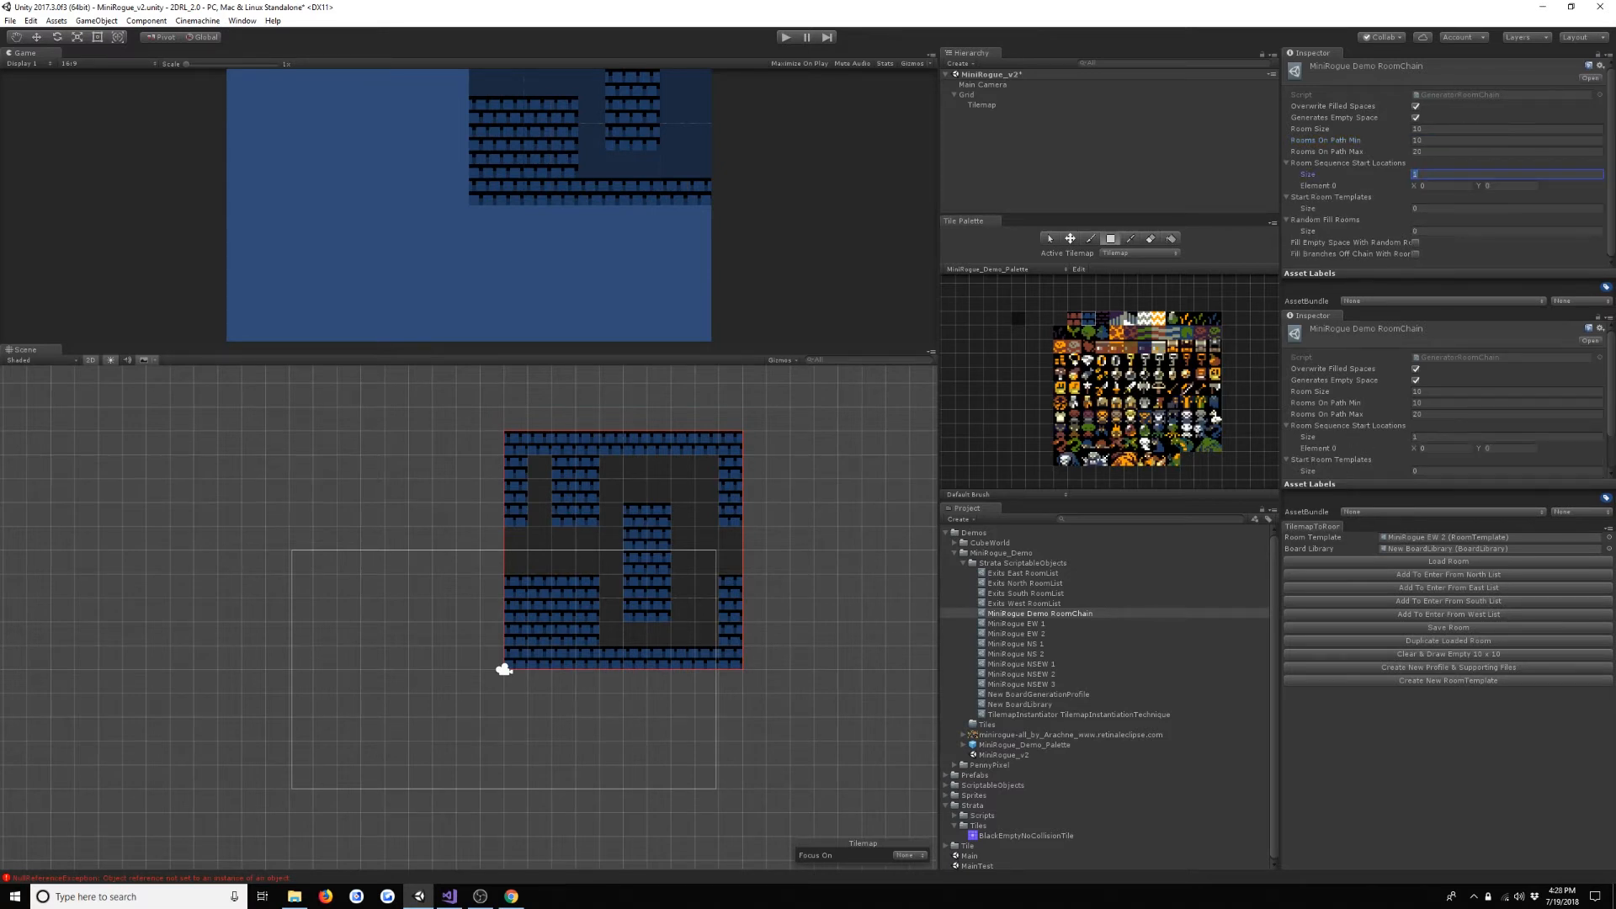
pyautogui.click(1465, 184)
pyautogui.write('50')
pyautogui.press('Tab')
pyautogui.moveTo(1048, 664); pyautogui.dragTo(1386, 208)
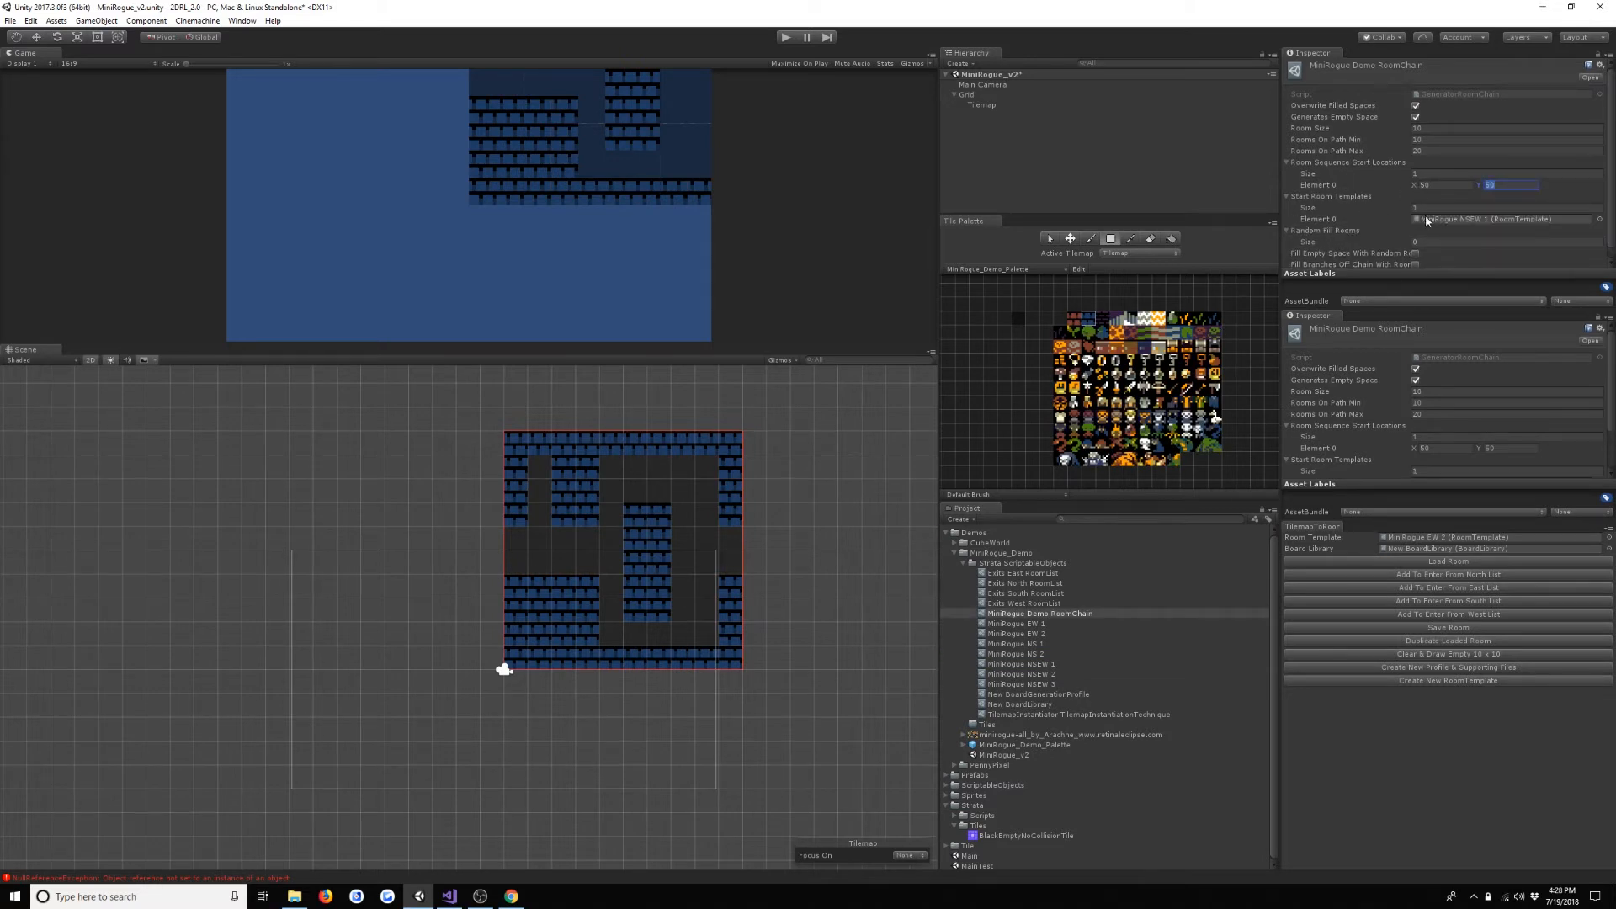
pyautogui.scroll(-1, 1416, 240)
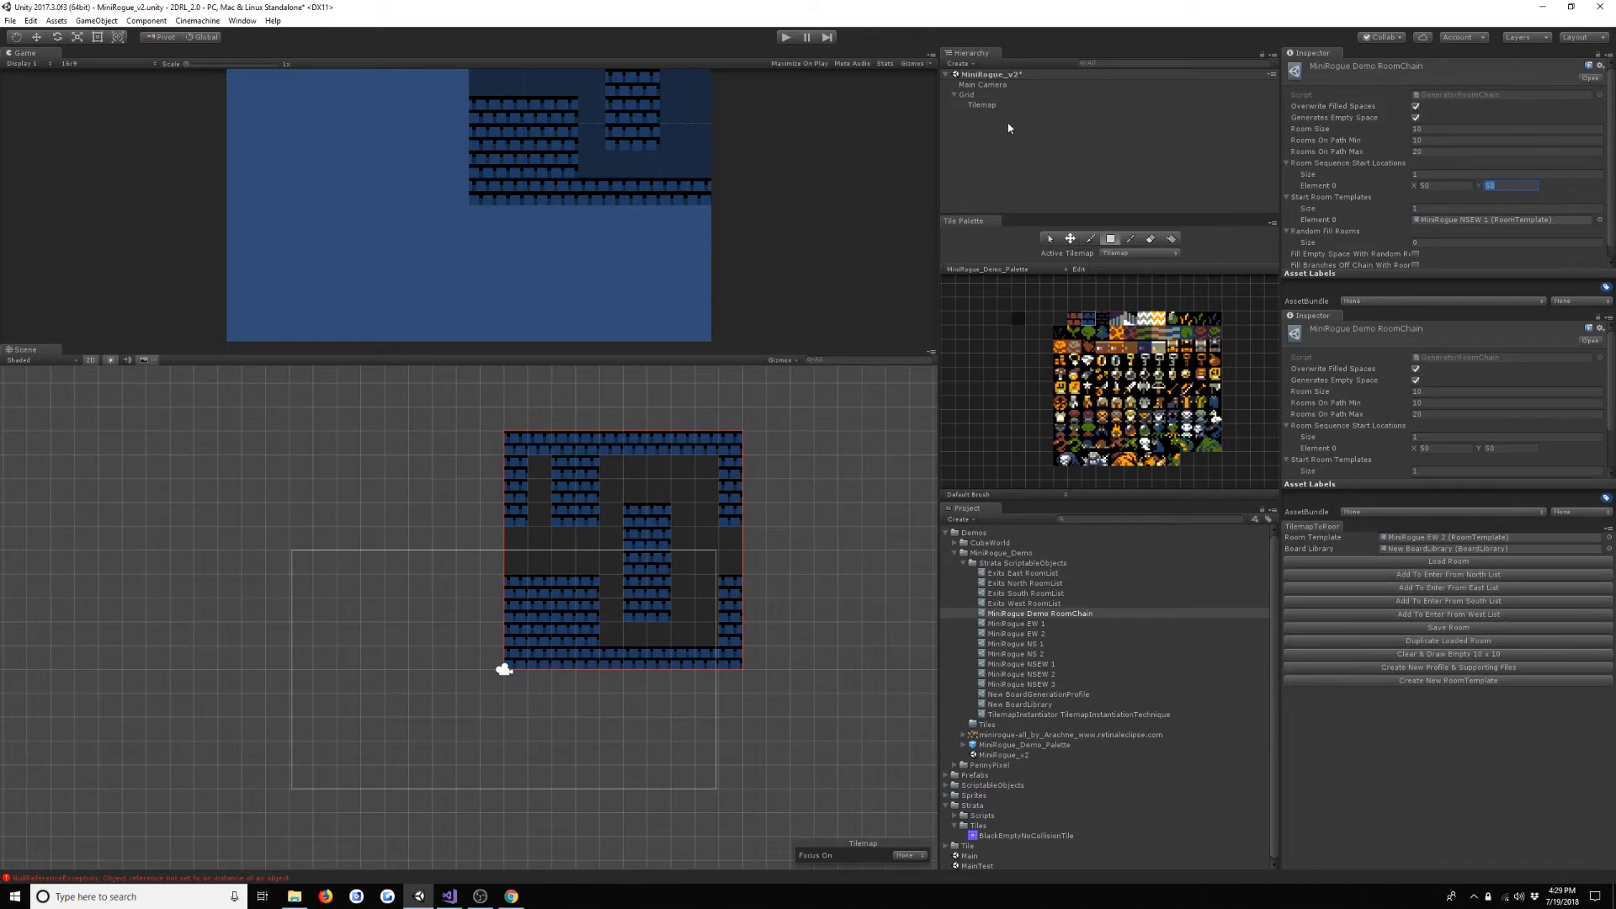
# - Try running the scene to generate the board, and stop play mode
pyautogui.click(787, 37)
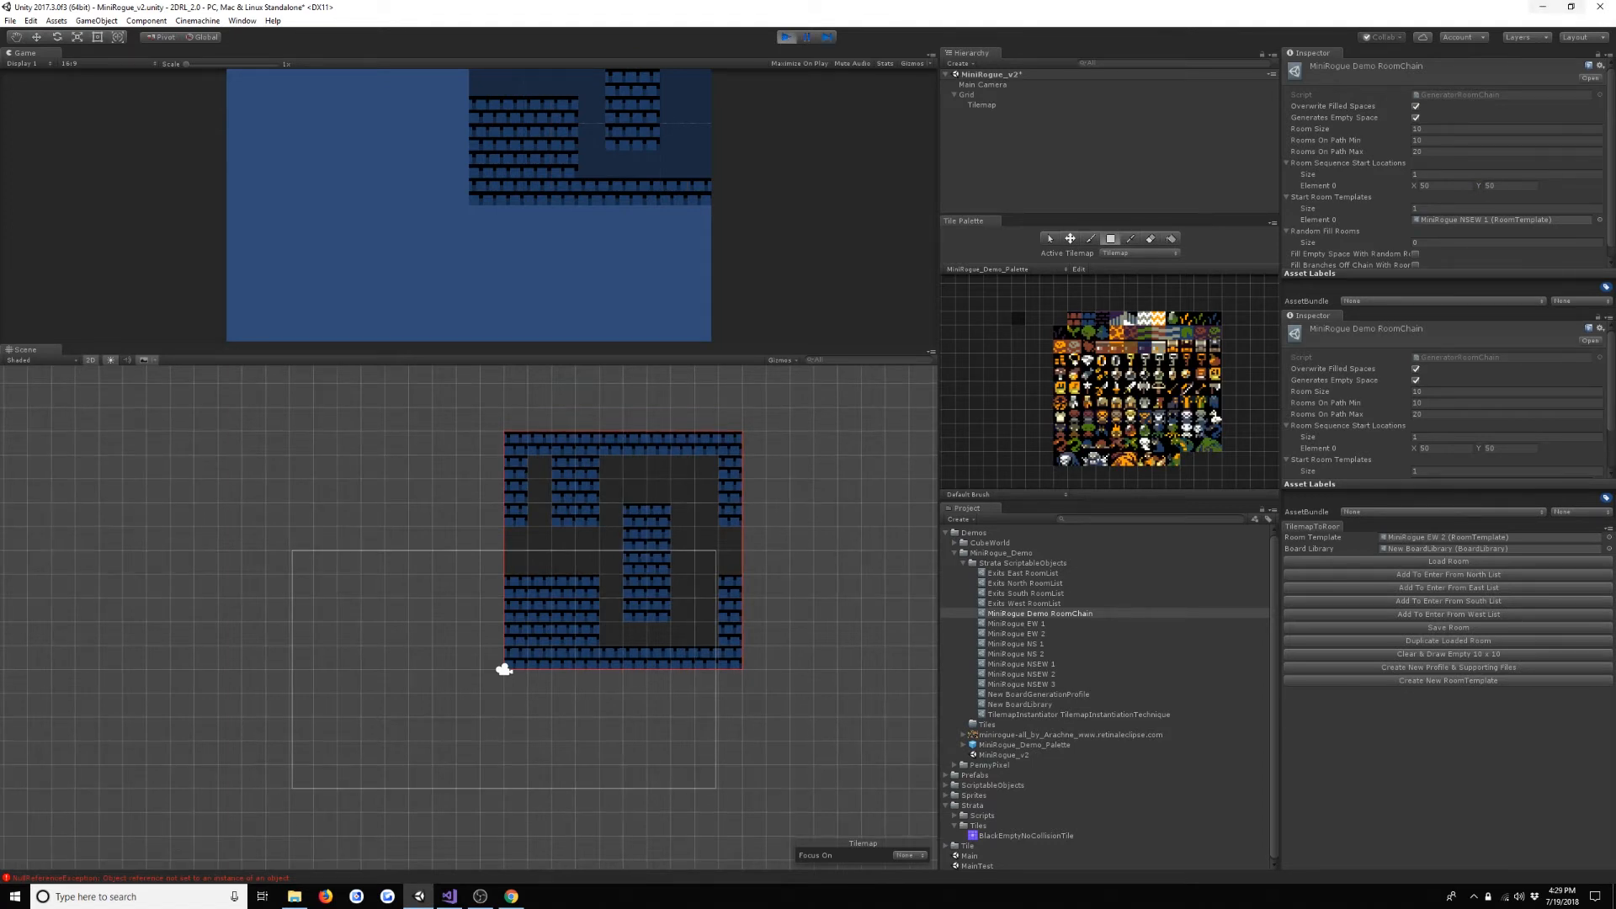
pyautogui.scroll(-3, 783, 497)
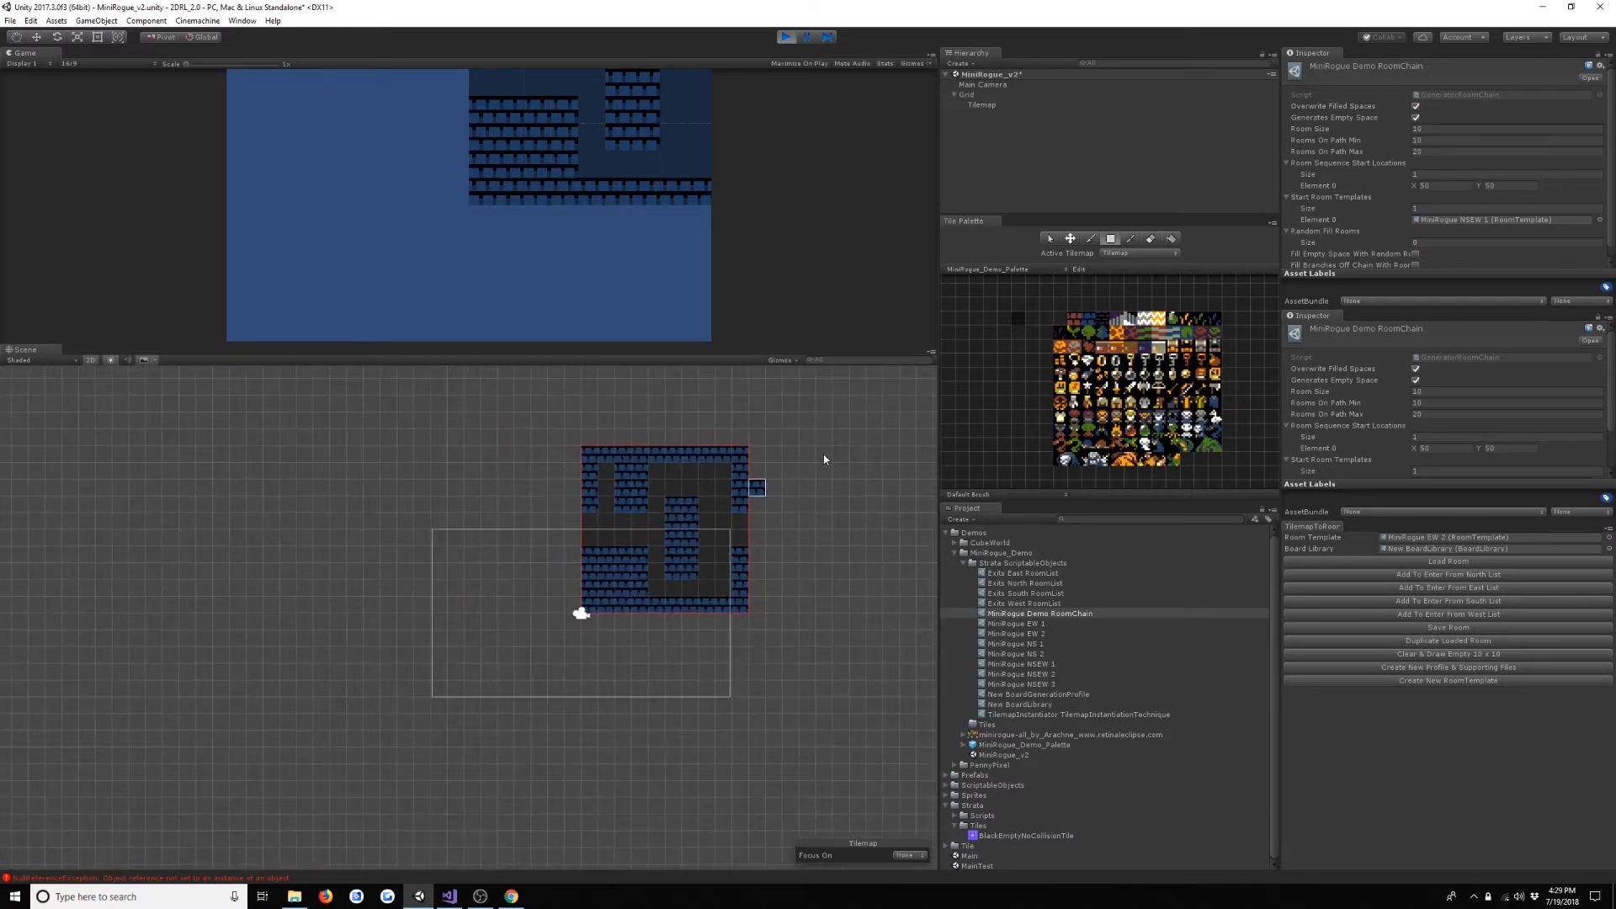
pyautogui.moveTo(823, 458); pyautogui.dragTo(612, 597, button='middle')
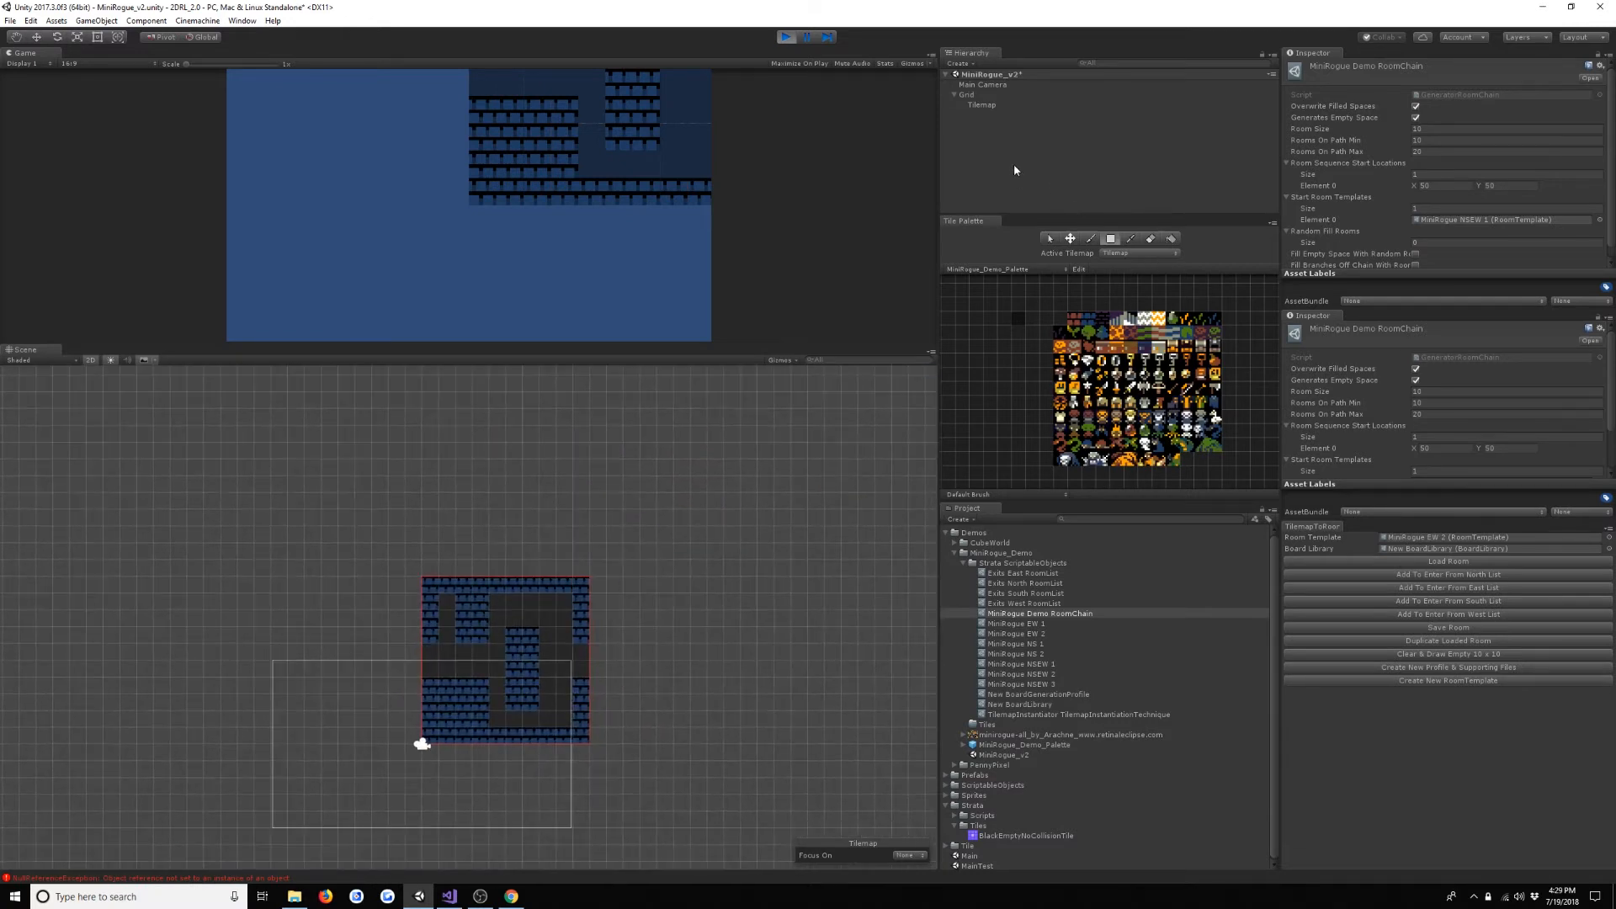
pyautogui.click(784, 37)
# - Enable Build On Start on the Tilemap's Board Generator and run the scene to generate the level
pyautogui.click(994, 104)
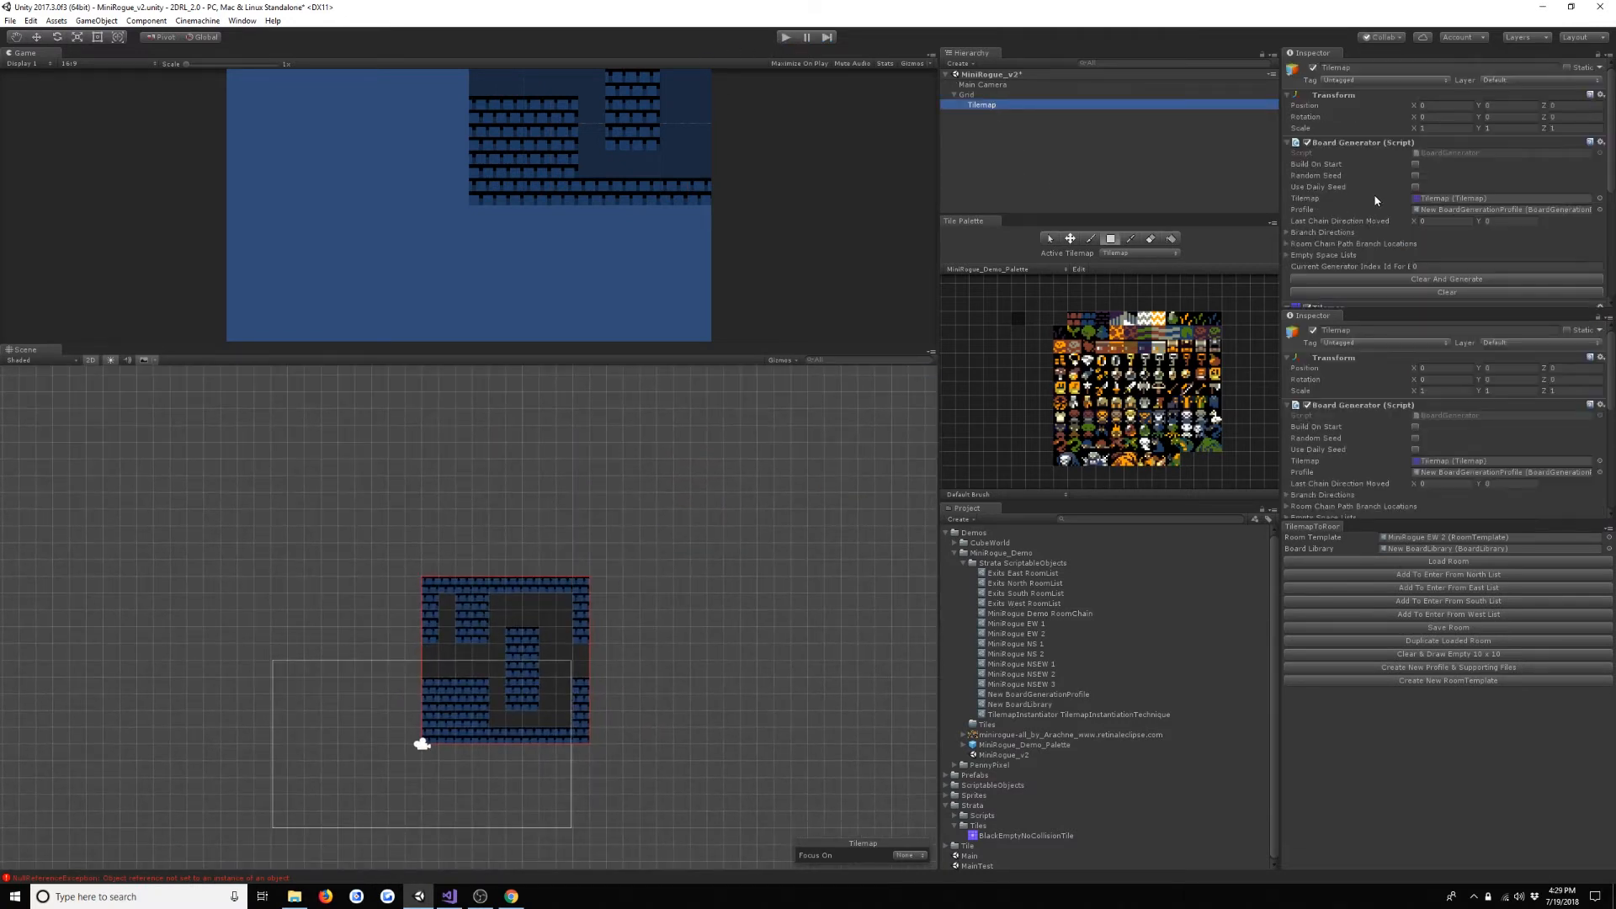
pyautogui.click(1413, 166)
pyautogui.click(1417, 166)
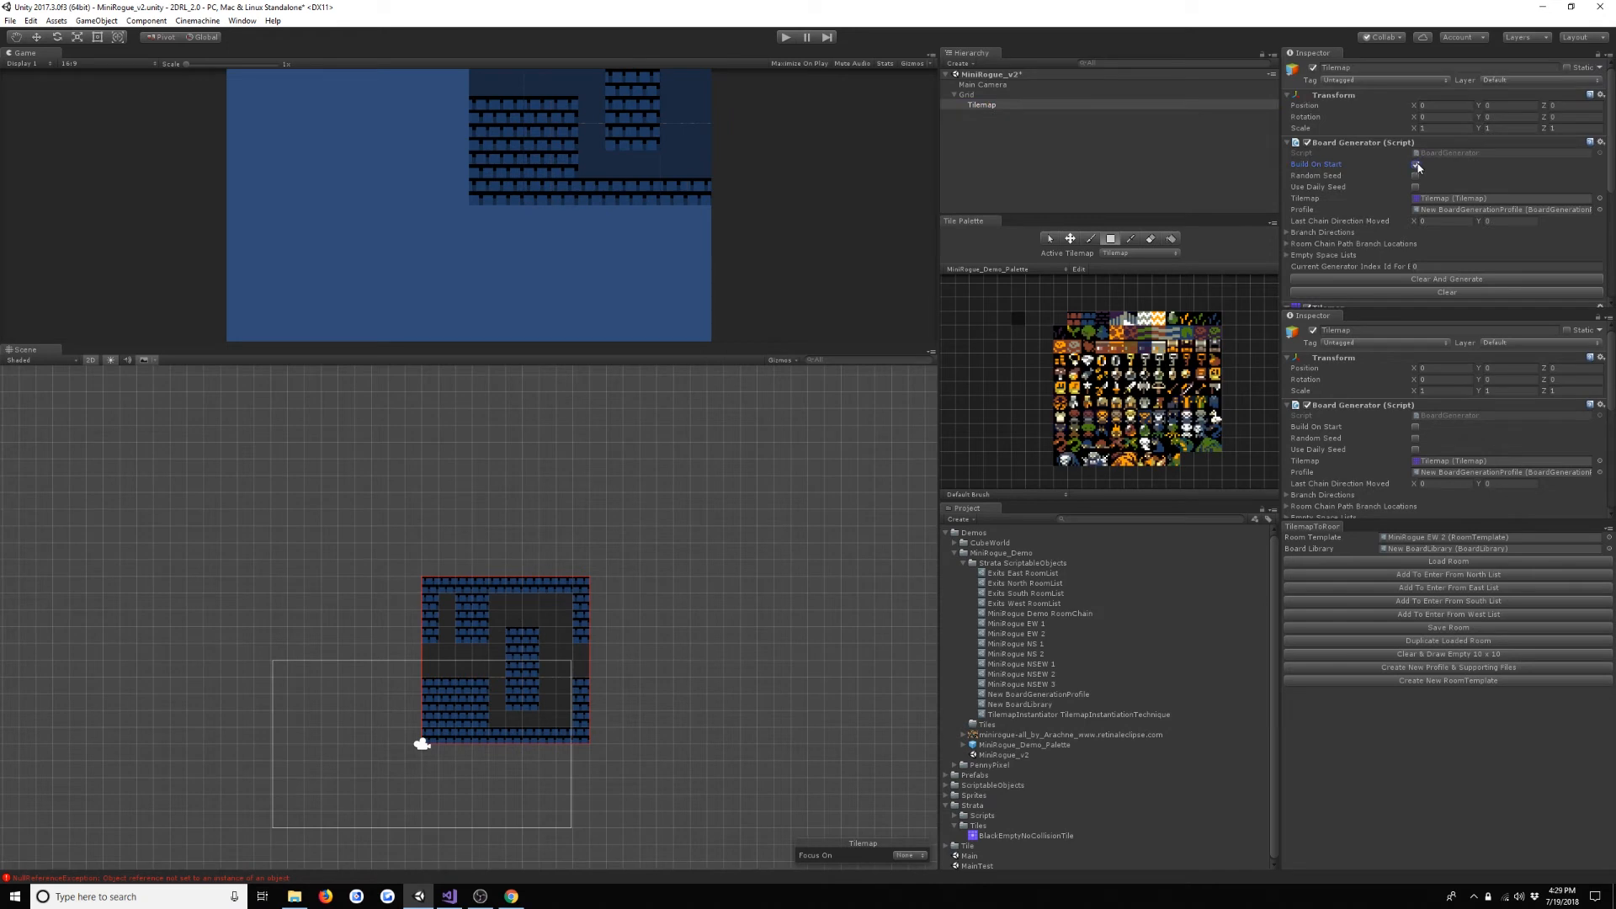
pyautogui.click(787, 40)
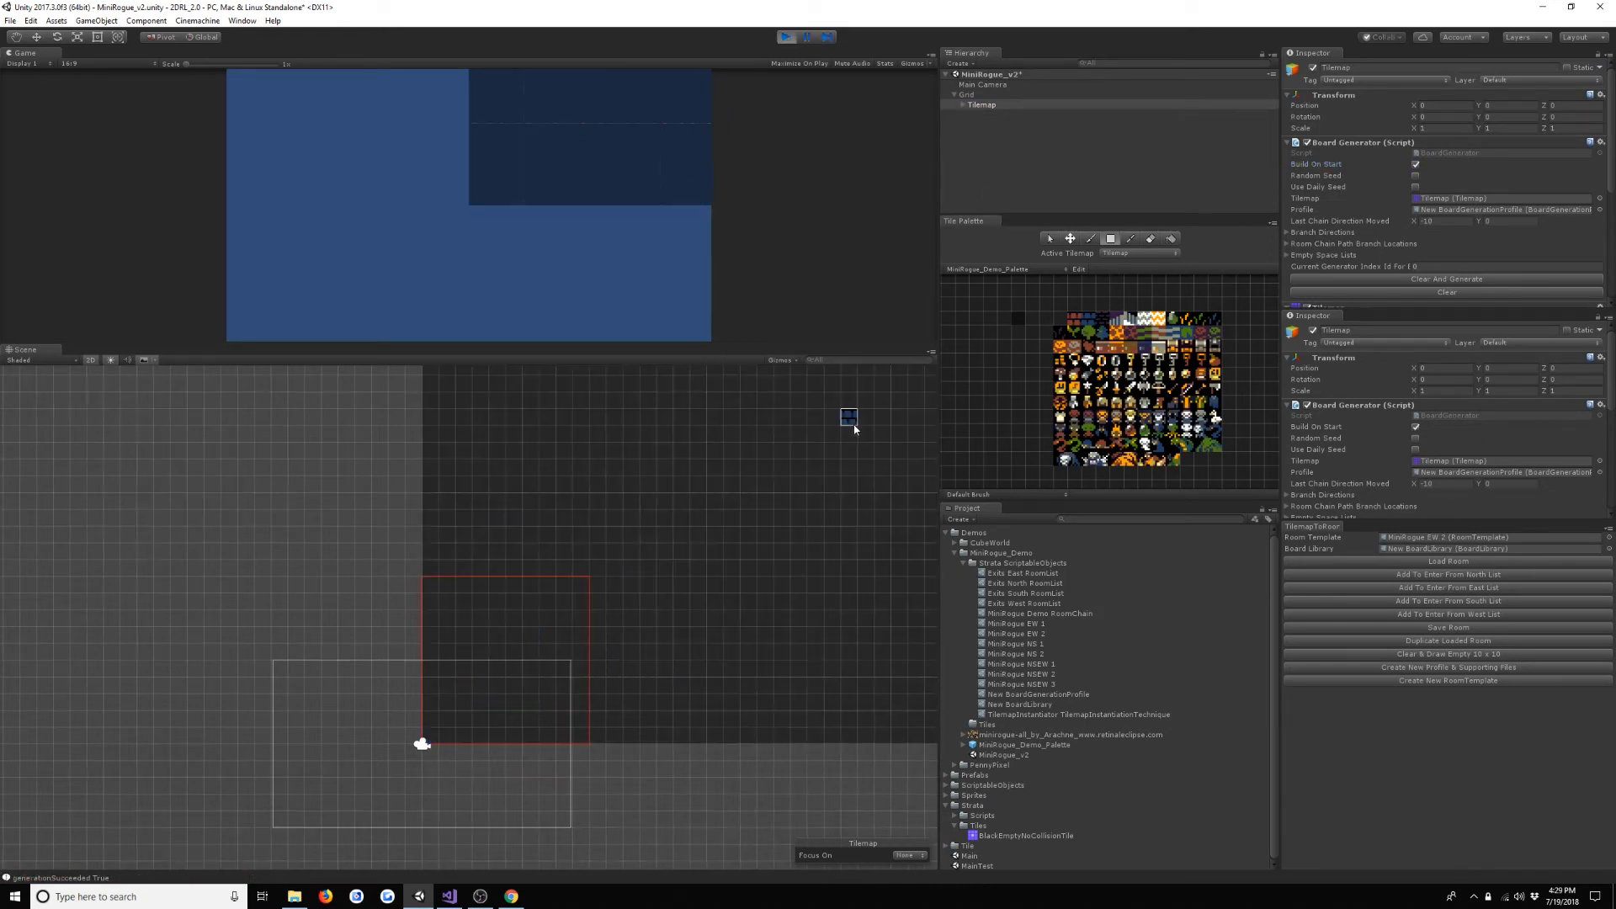
pyautogui.scroll(-6, 854, 430)
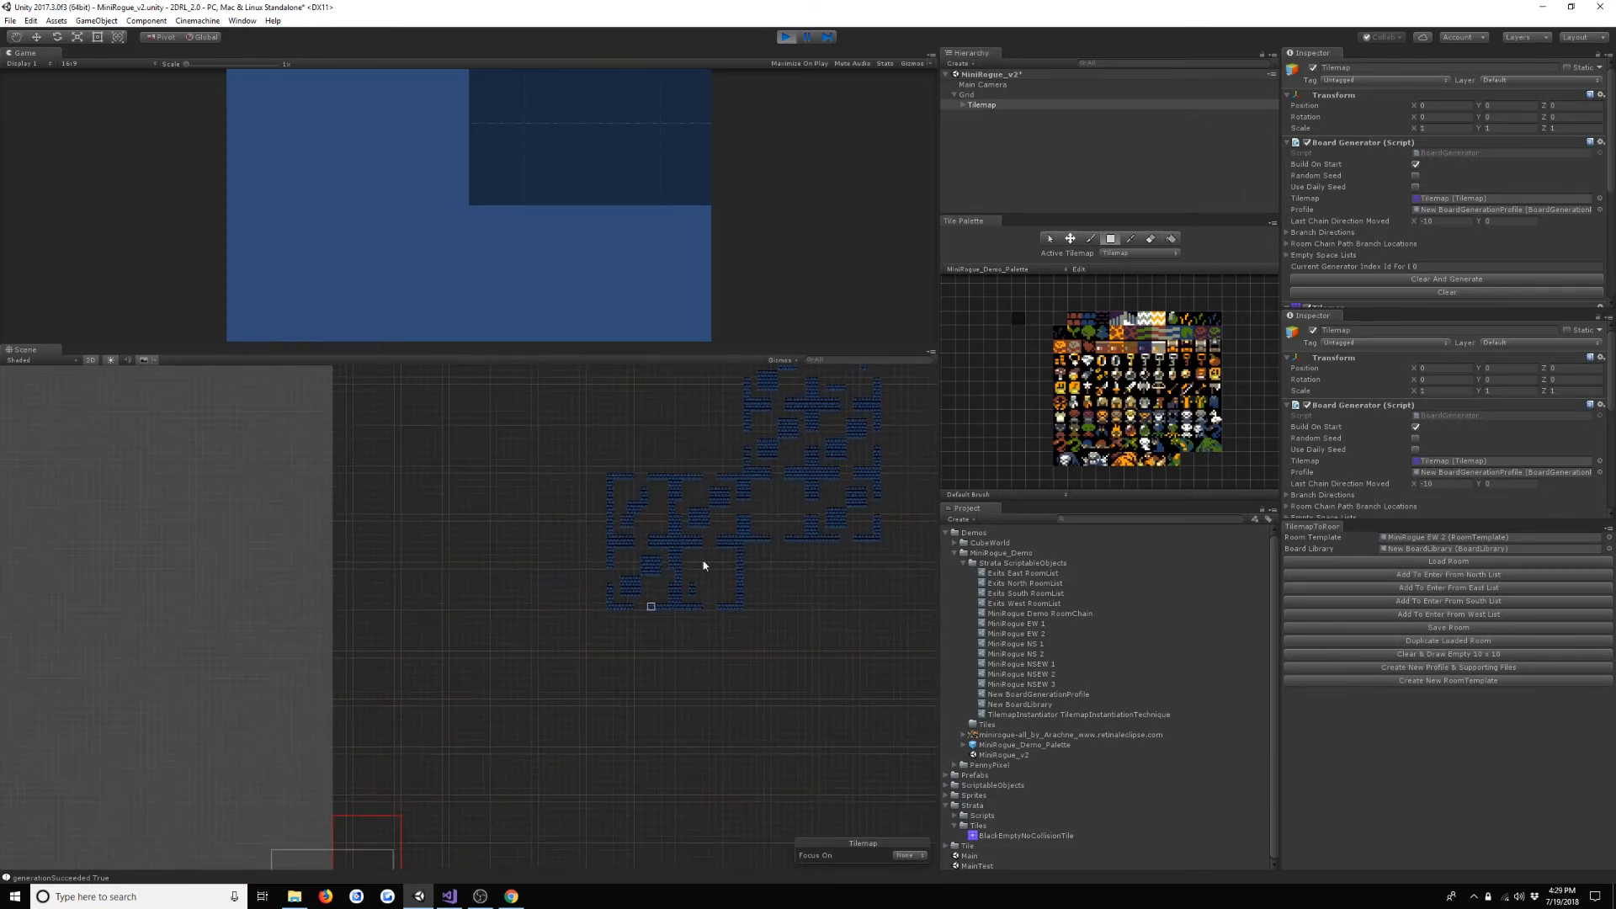
pyautogui.scroll(8, 801, 460)
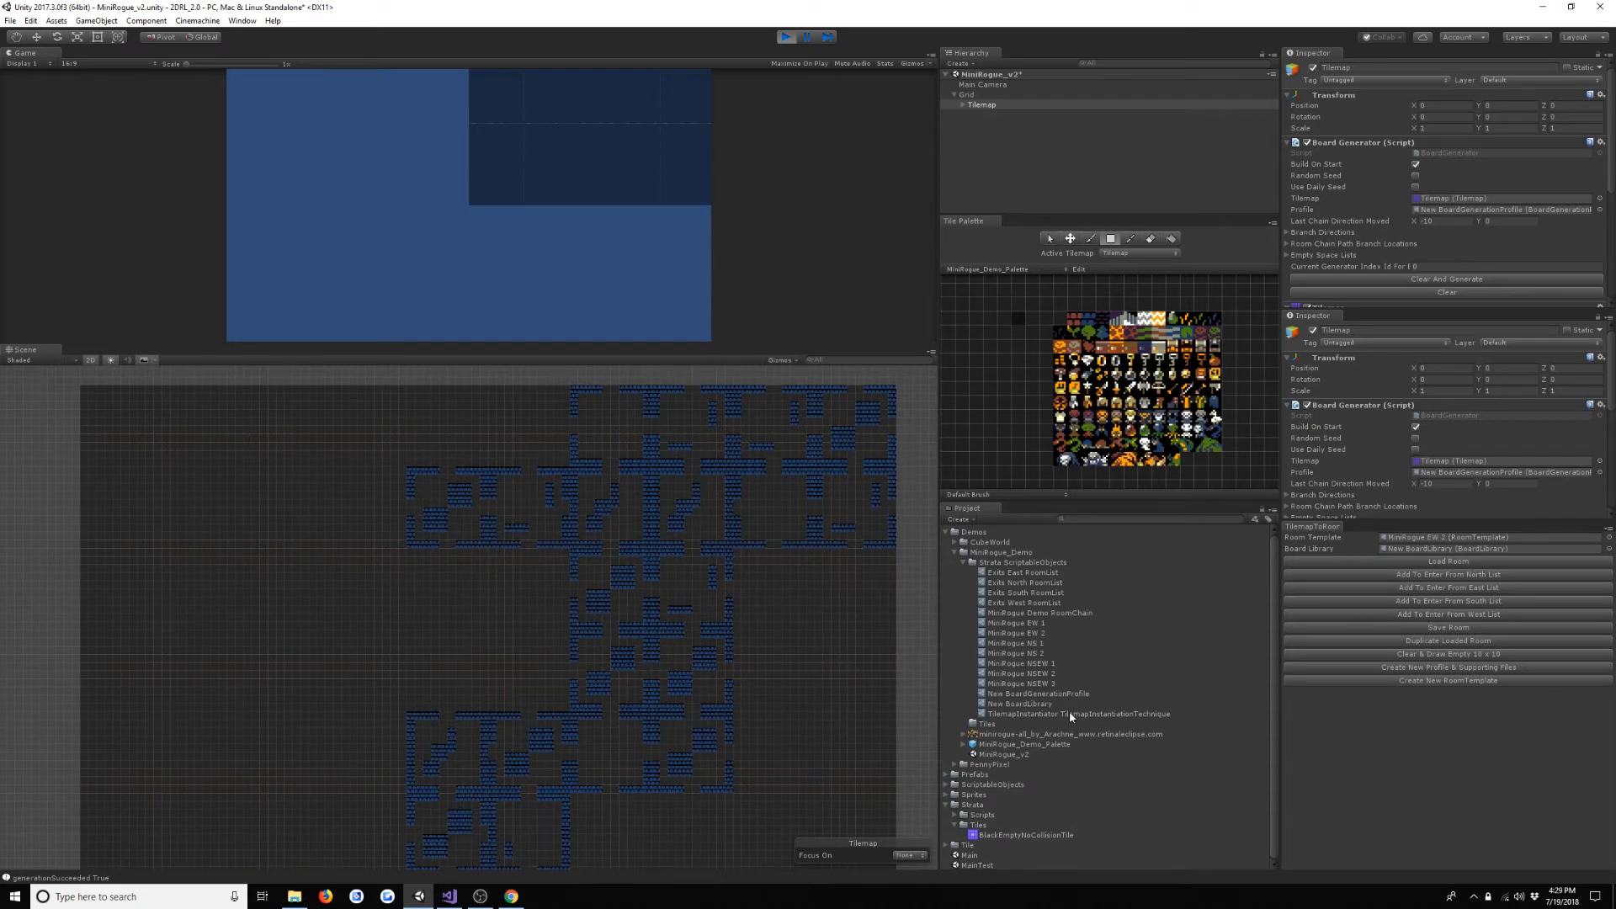
# - Set the colour alpha of BlackEmptyNoCollisionTile to 255
pyautogui.click(1063, 837)
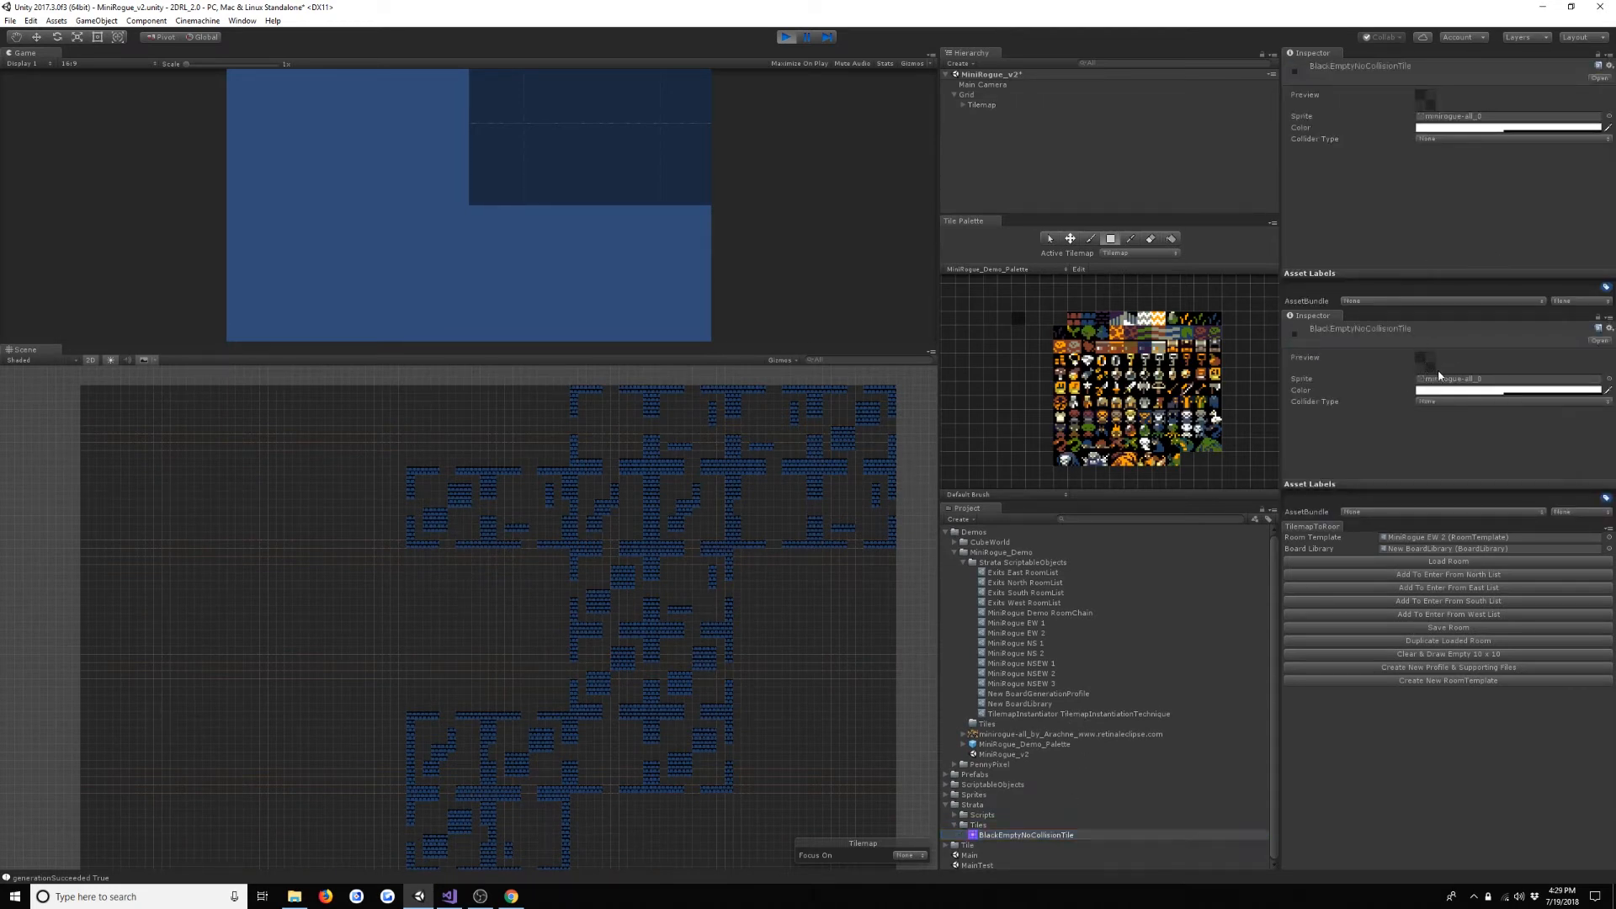
pyautogui.click(1456, 391)
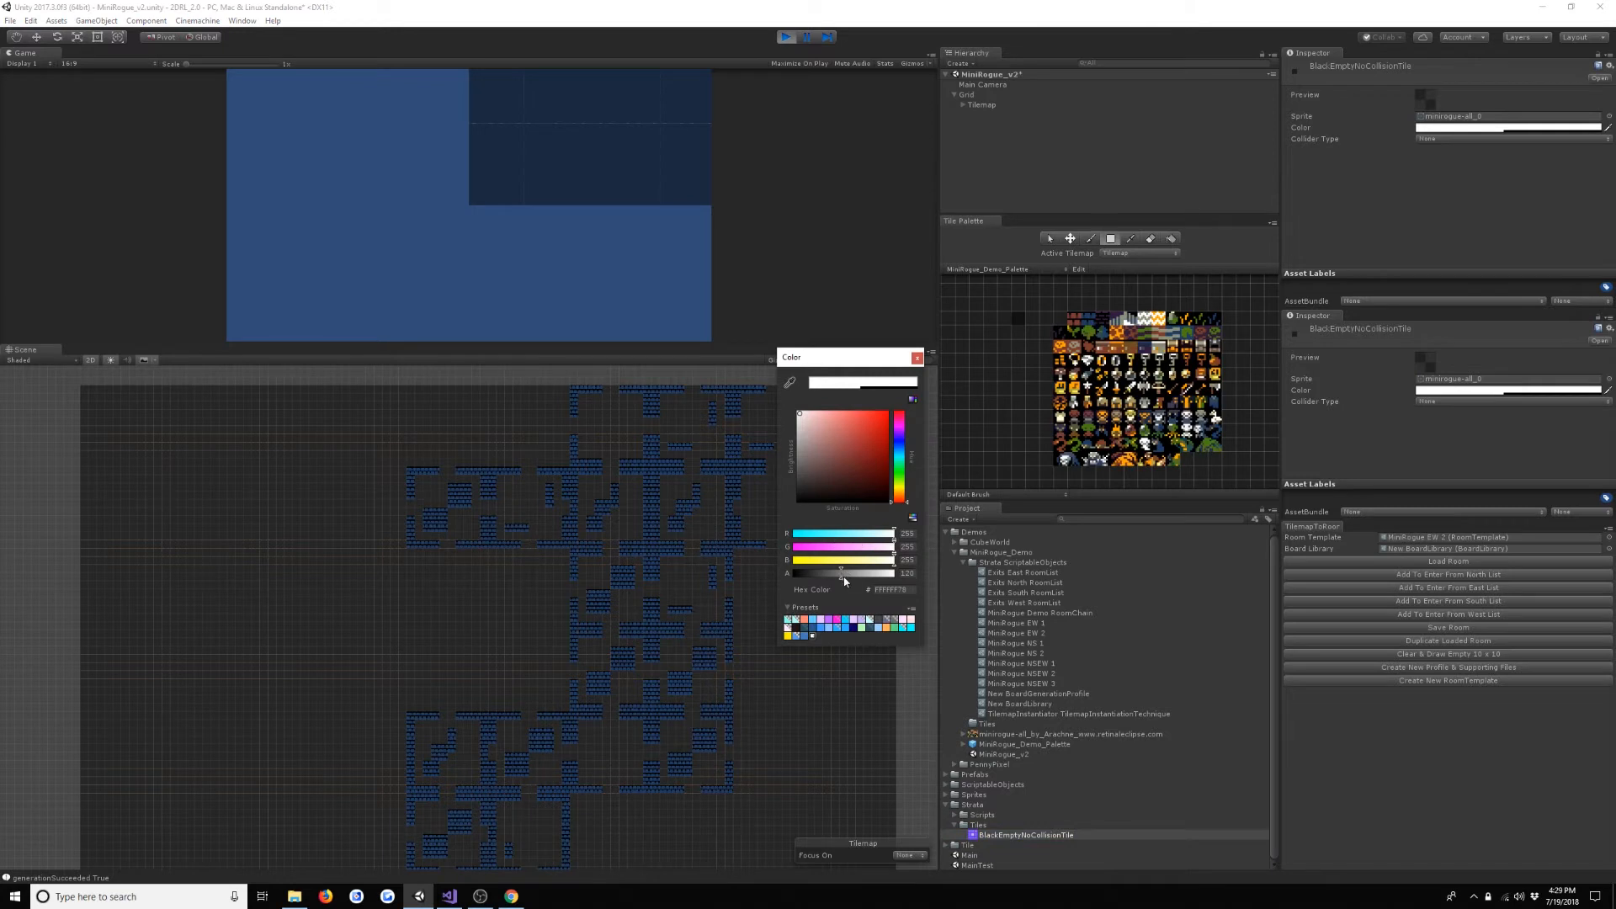
pyautogui.moveTo(843, 574); pyautogui.dragTo(948, 587)
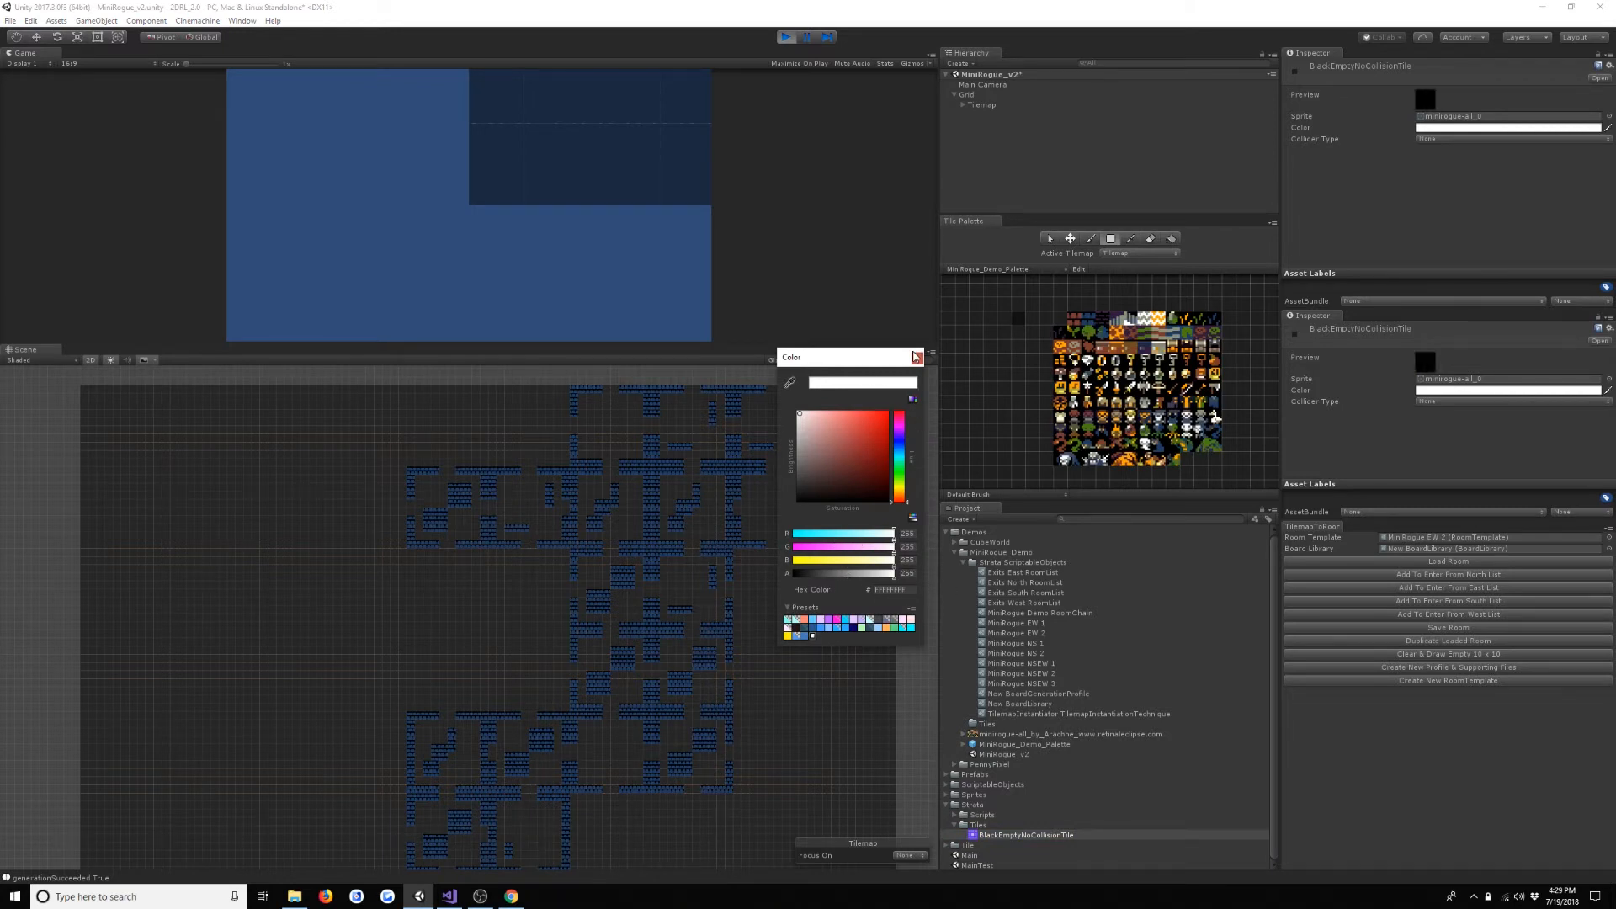
pyautogui.click(951, 132)
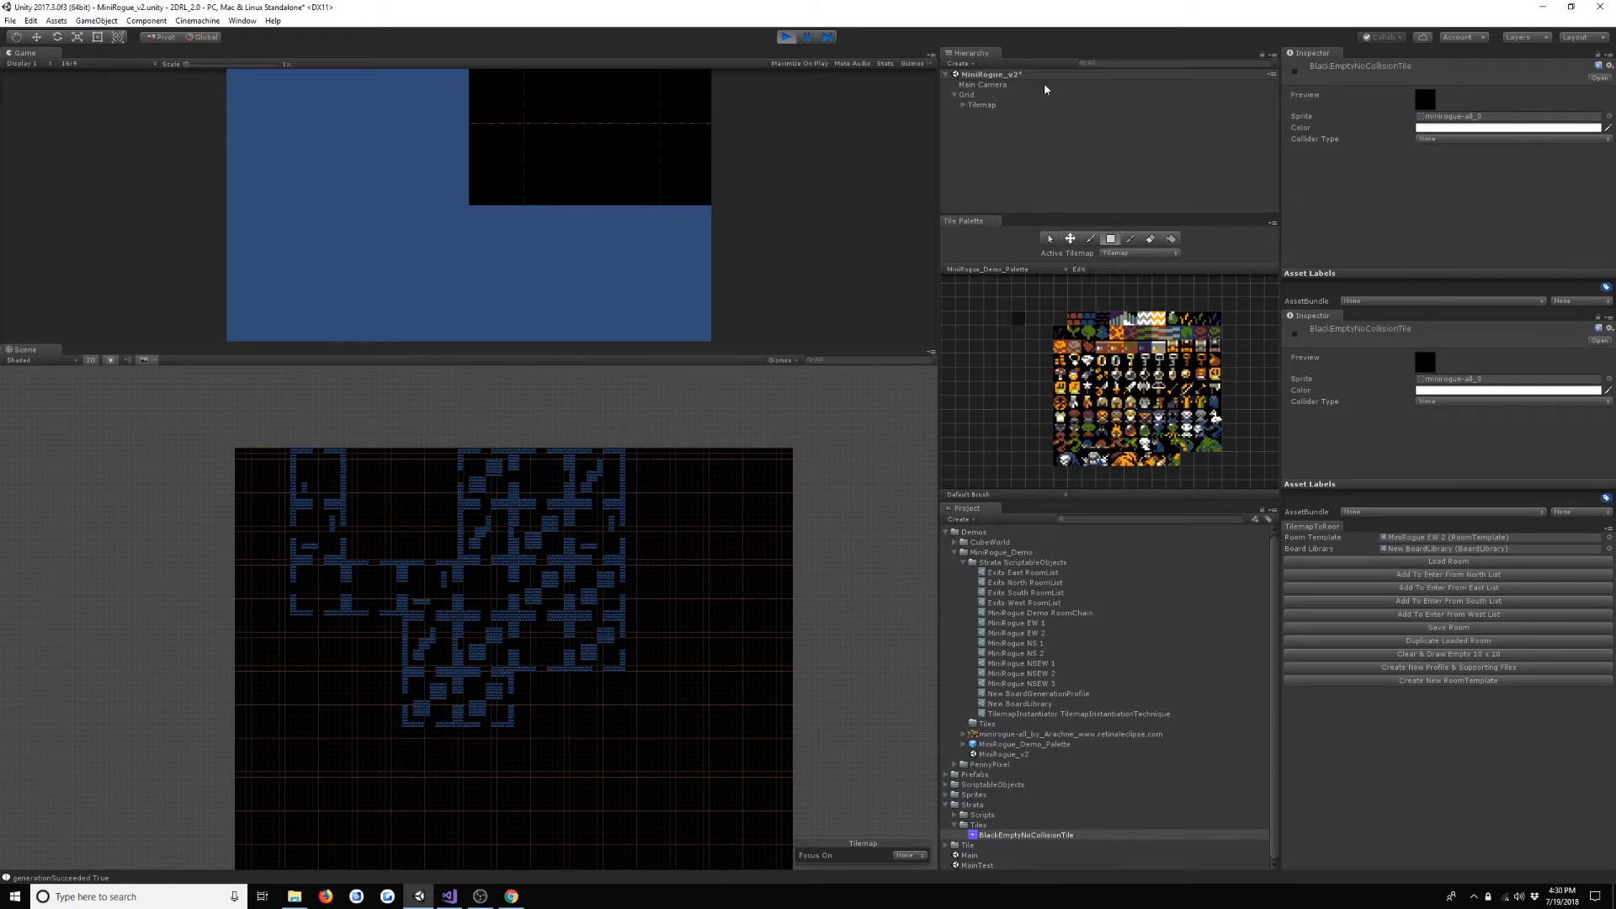
# - Expand the Tilemap's generated room objects and show the position of Chain RoomPath Room 0 with the Move tool
pyautogui.click(981, 105)
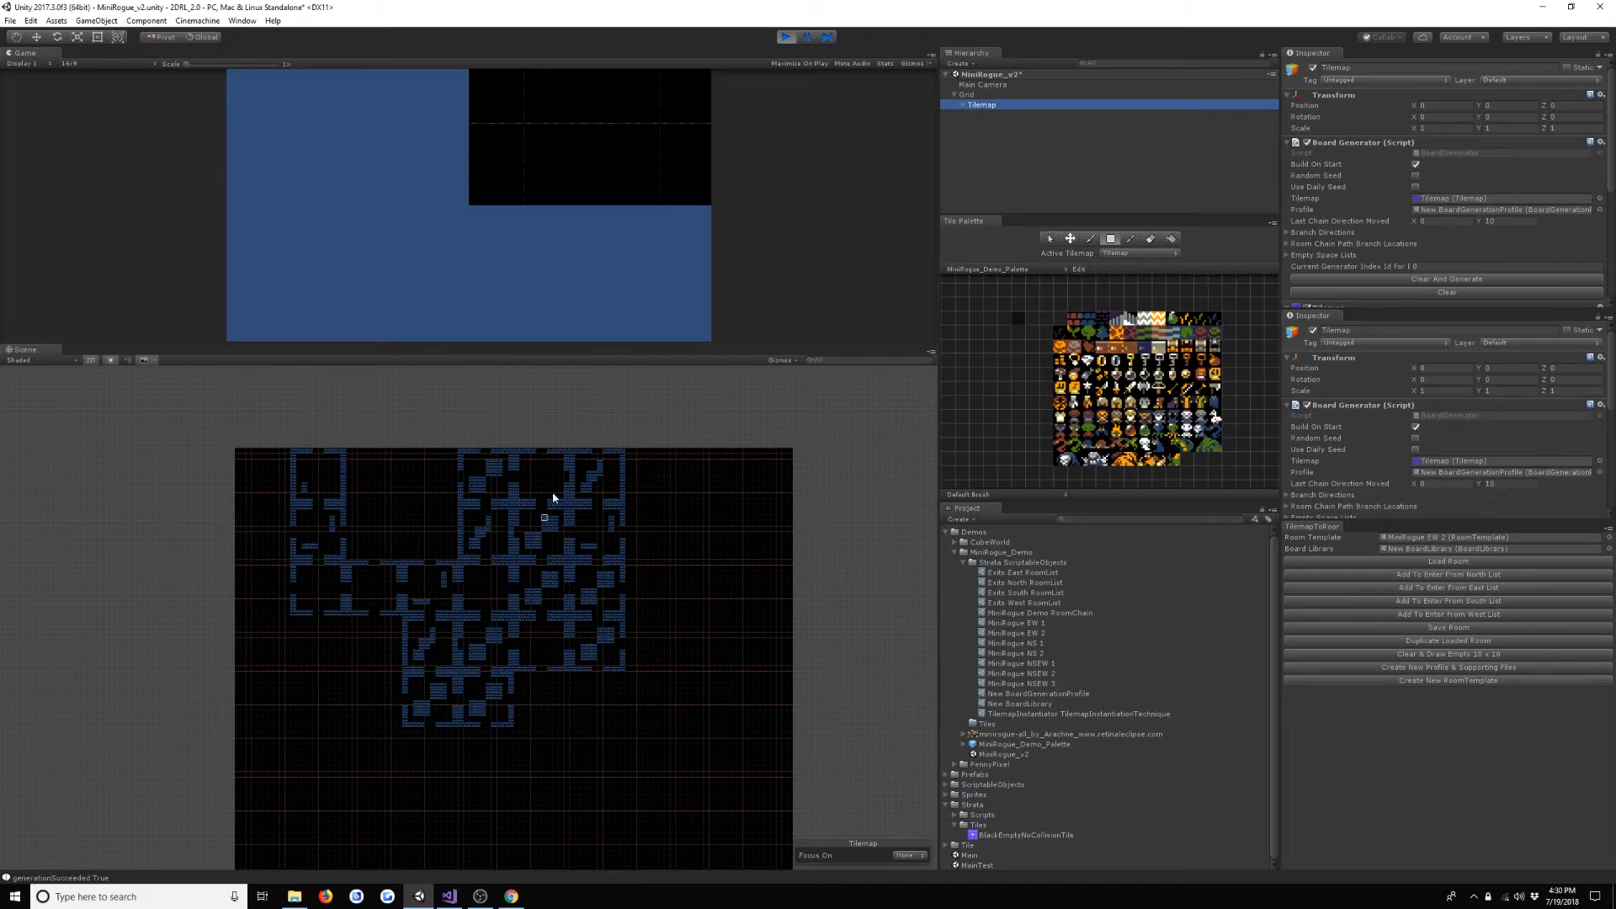
pyautogui.click(968, 104)
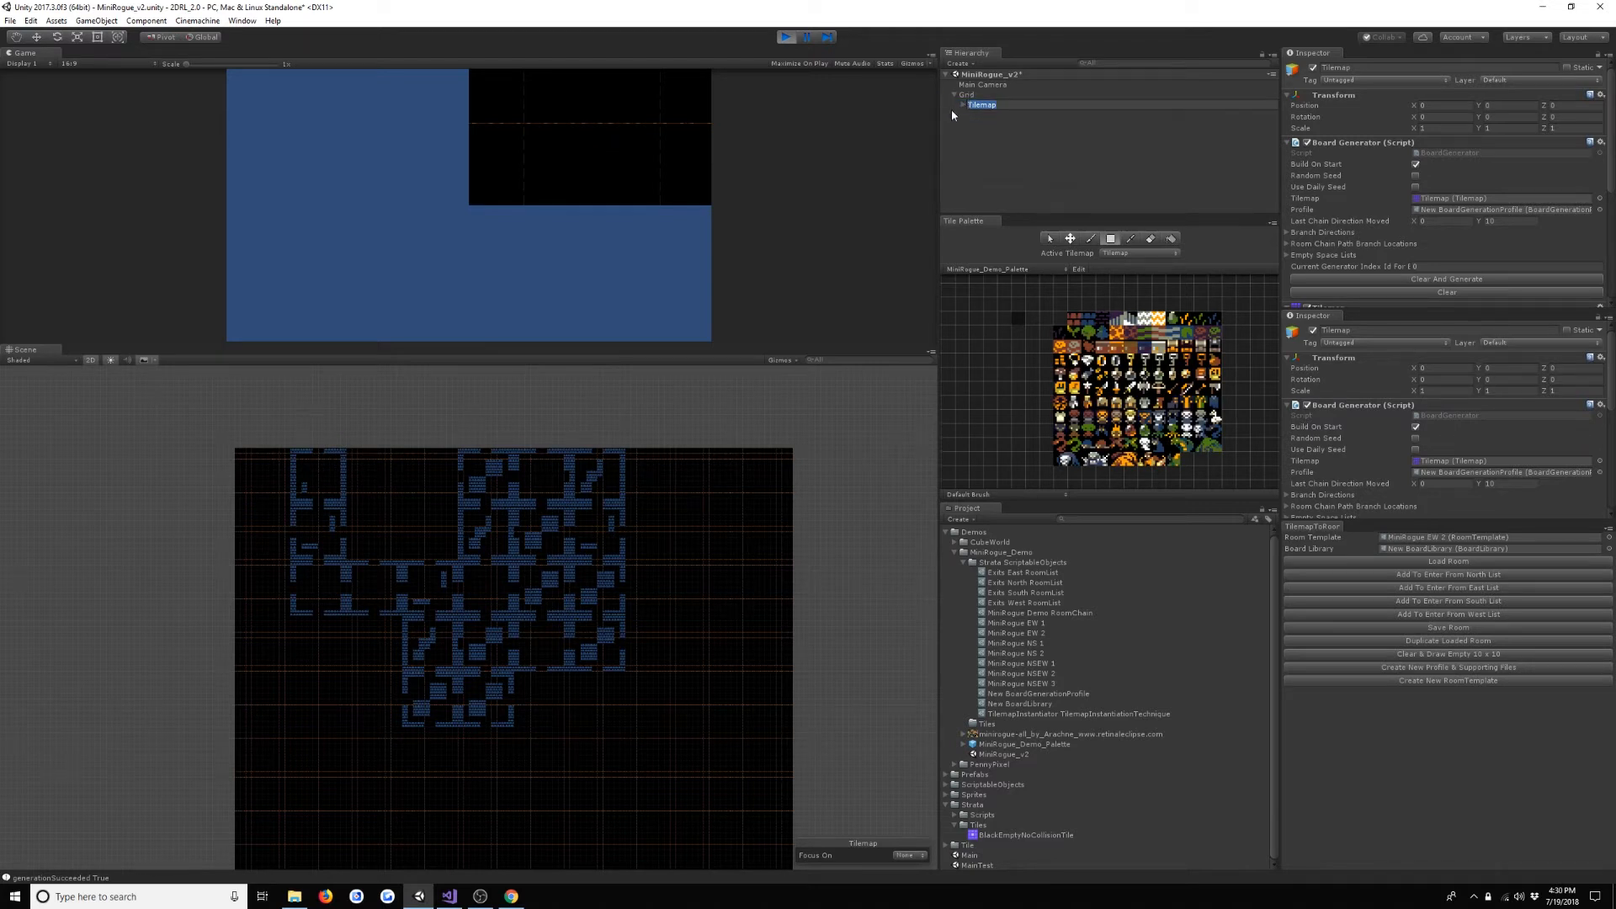
pyautogui.click(963, 123)
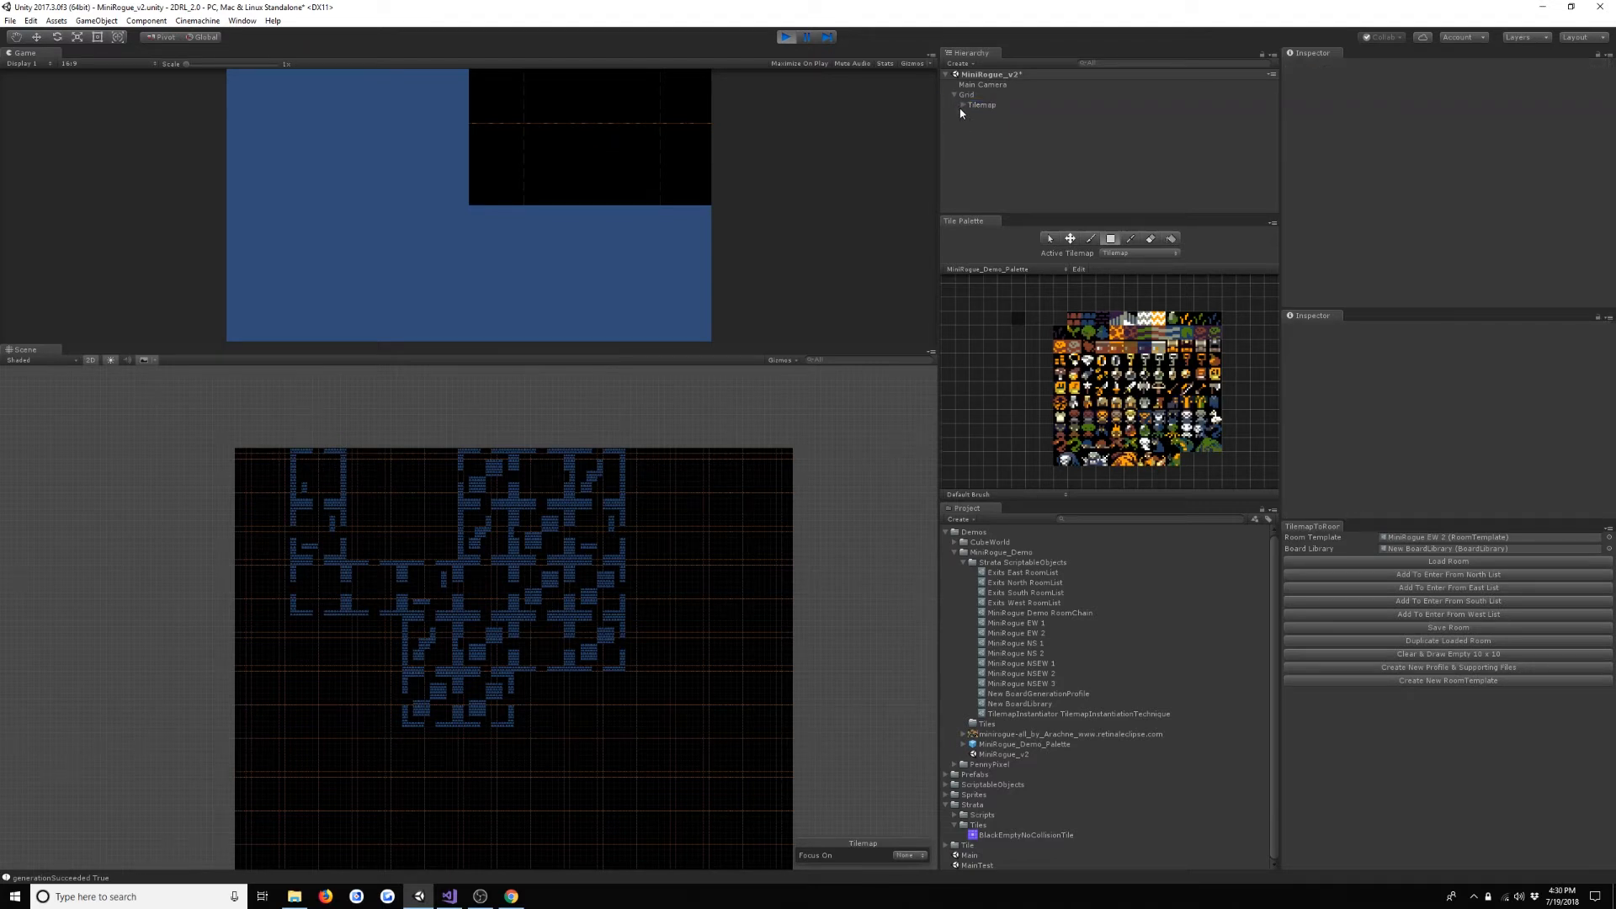
pyautogui.click(962, 107)
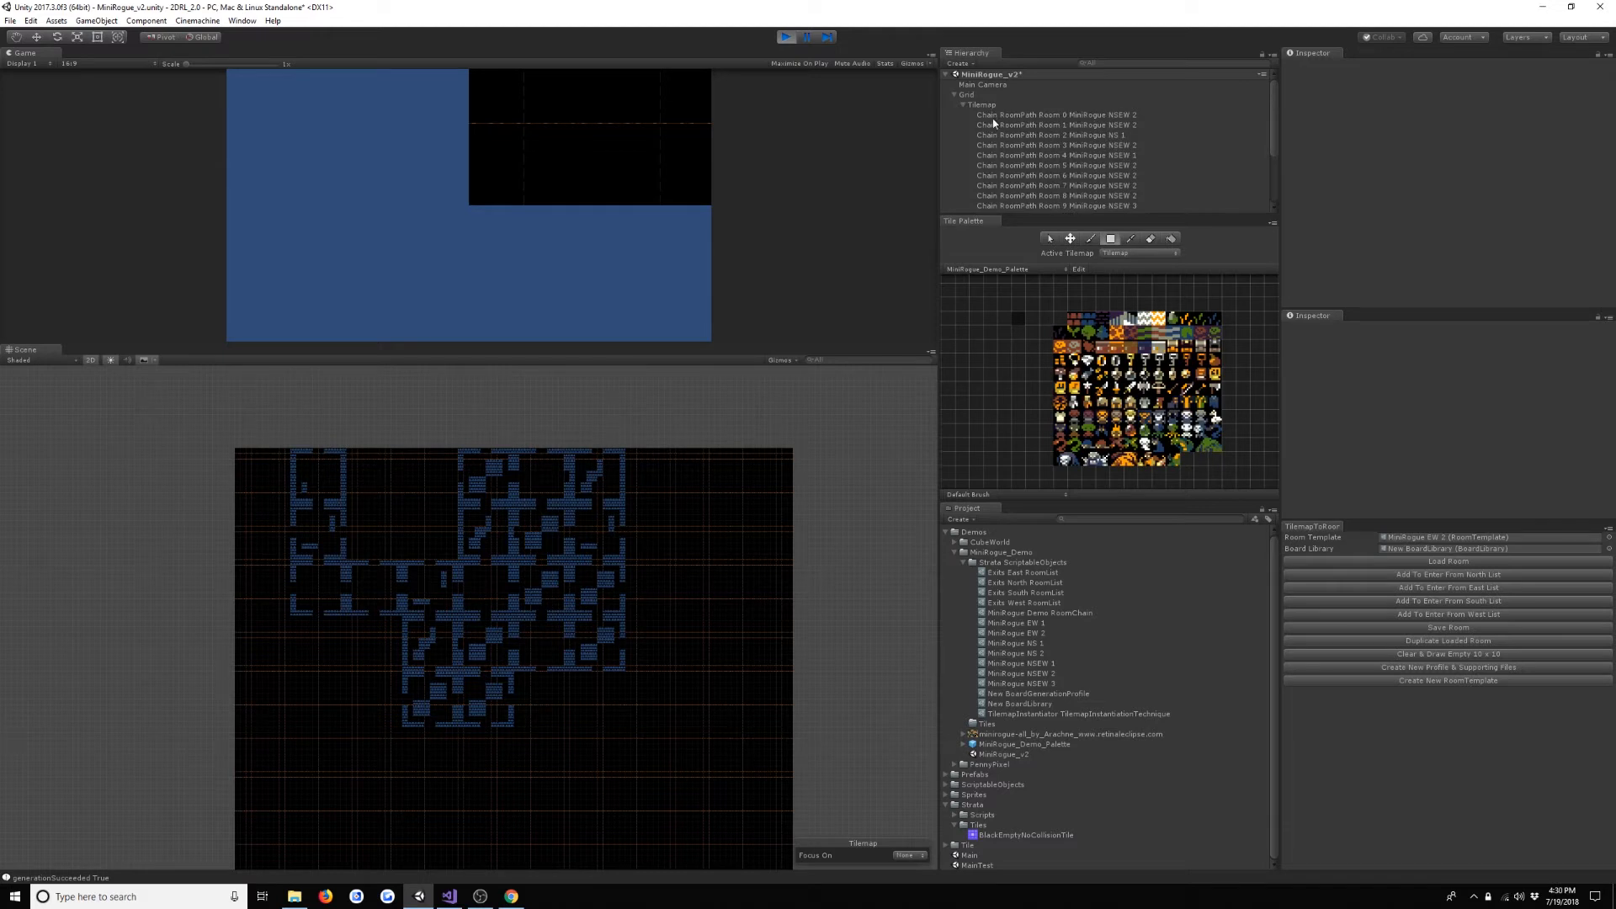
pyautogui.click(993, 117)
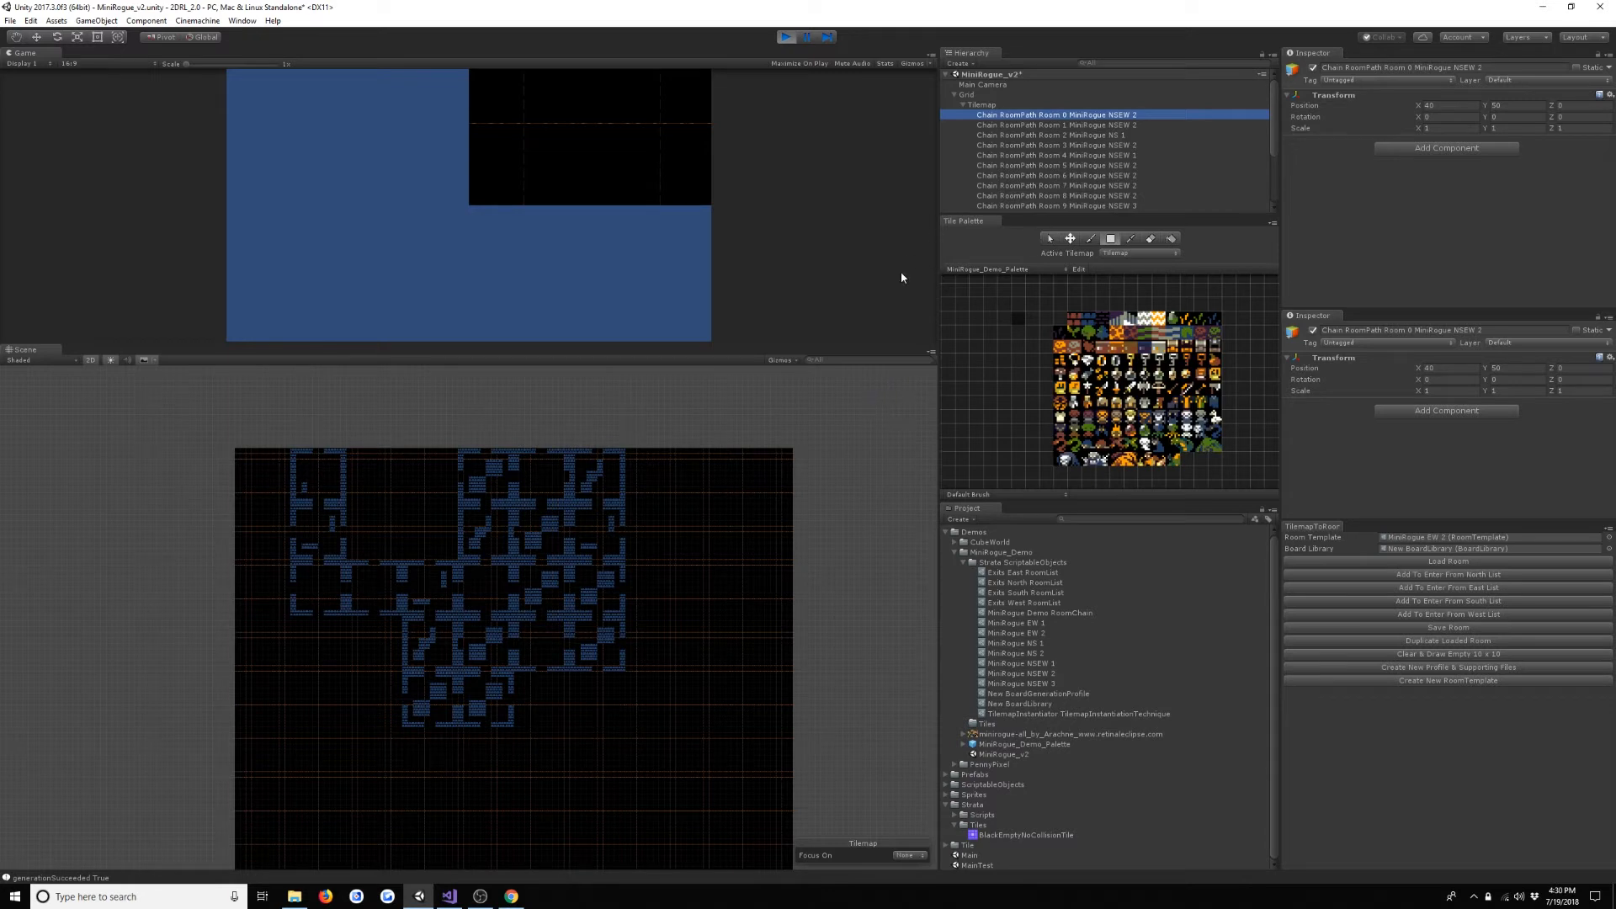
pyautogui.click(37, 42)
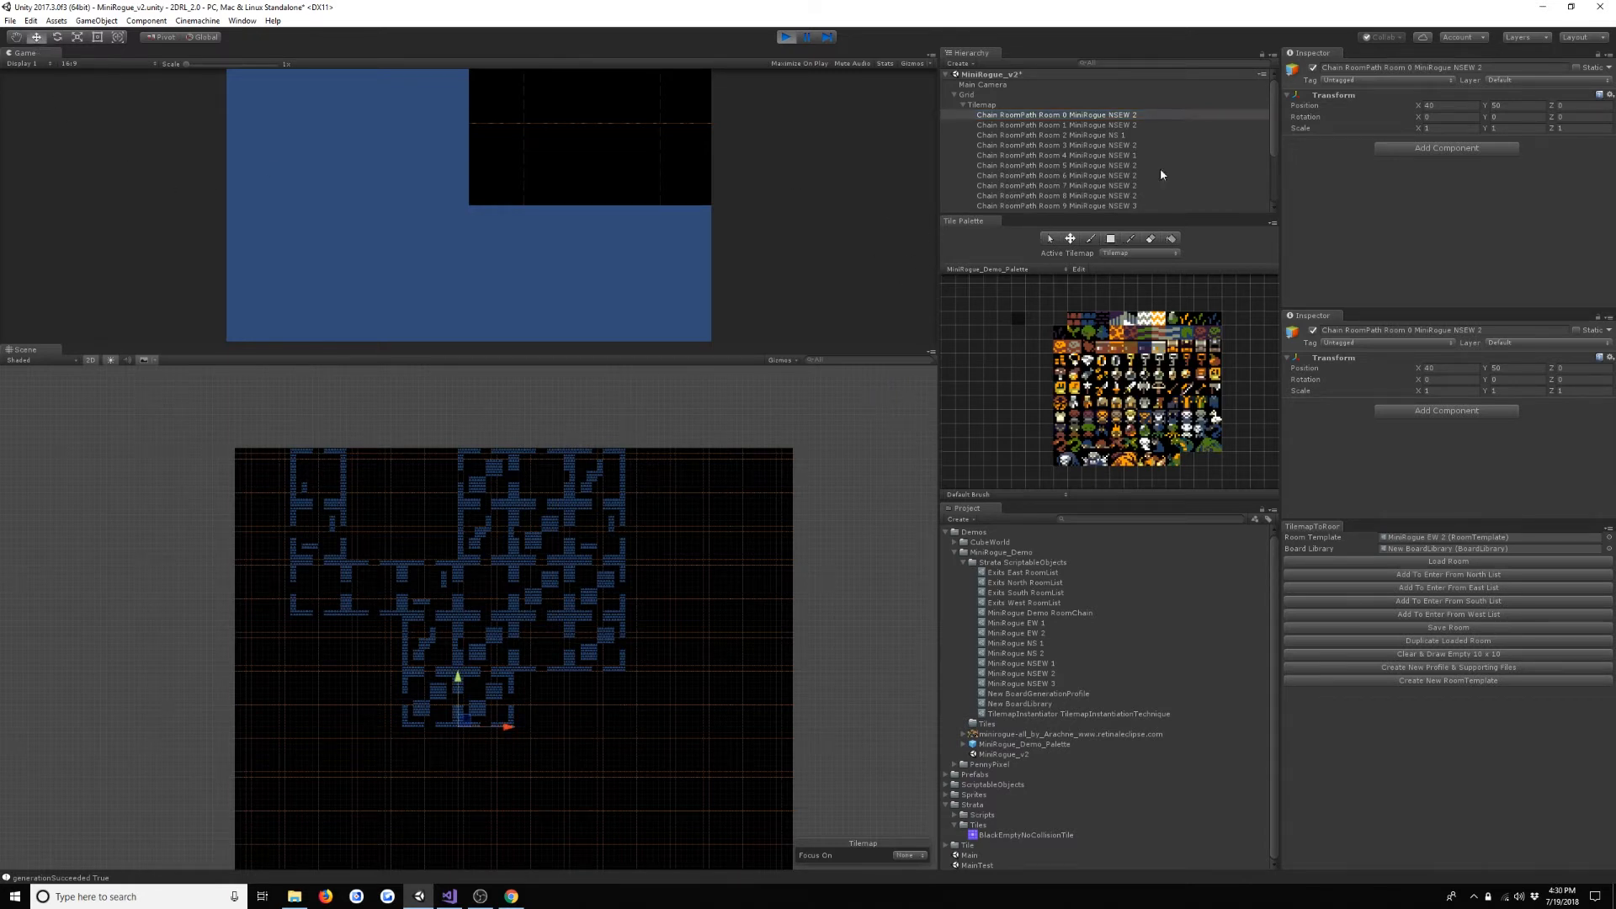
# - Trace the generated room path by going through Chain RoomPath Rooms 0 to 7 in order
pyautogui.click(1075, 117)
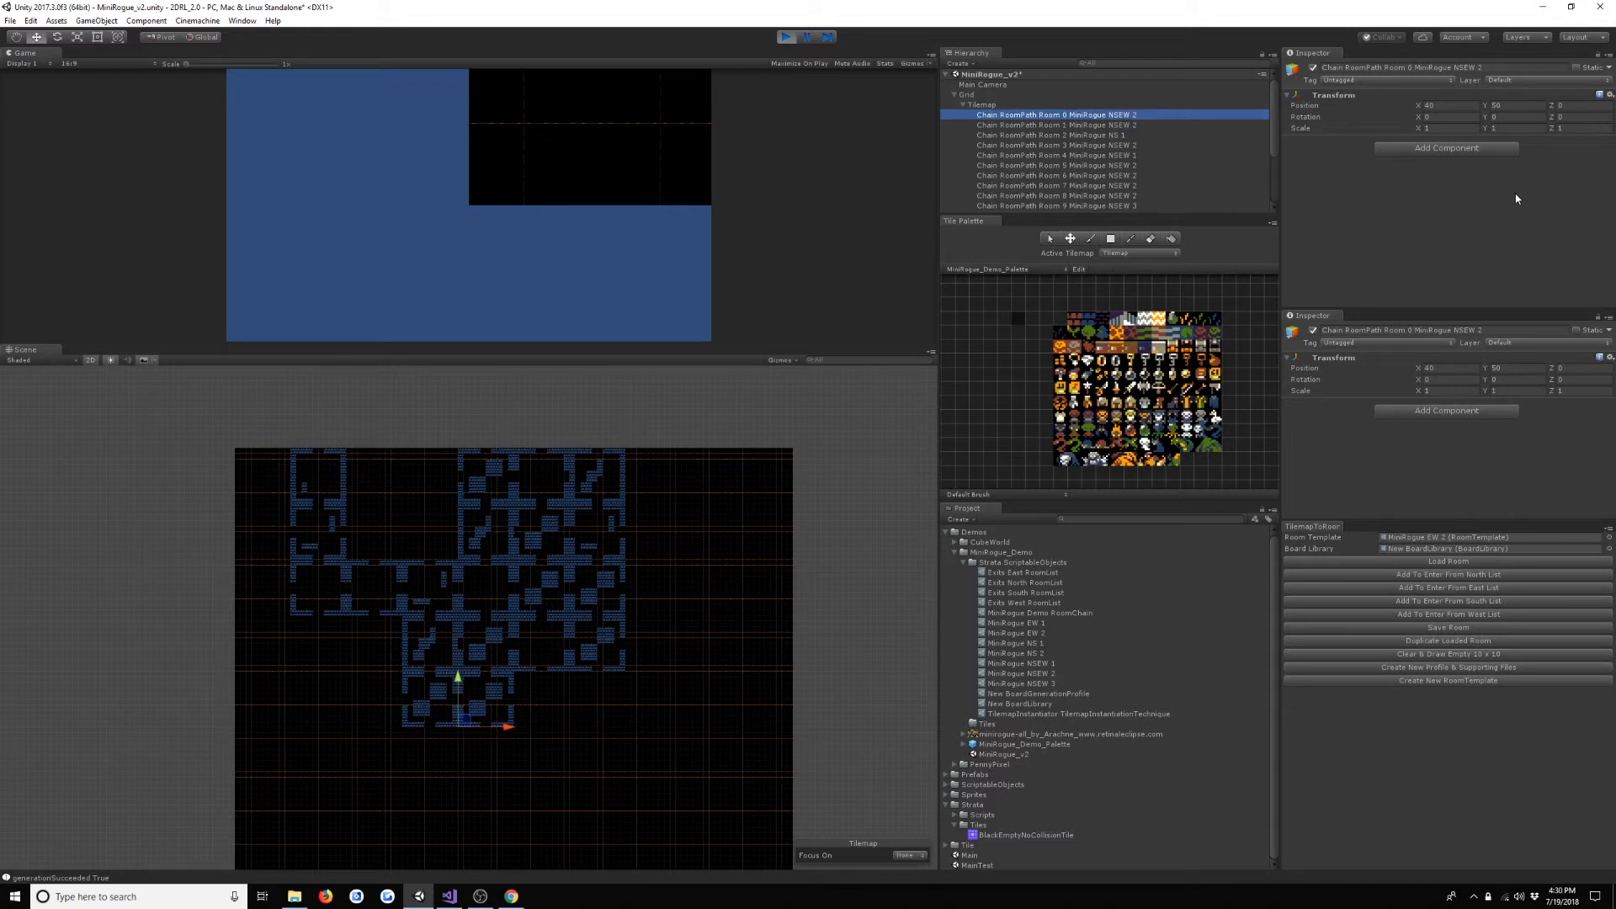
pyautogui.press('Down')
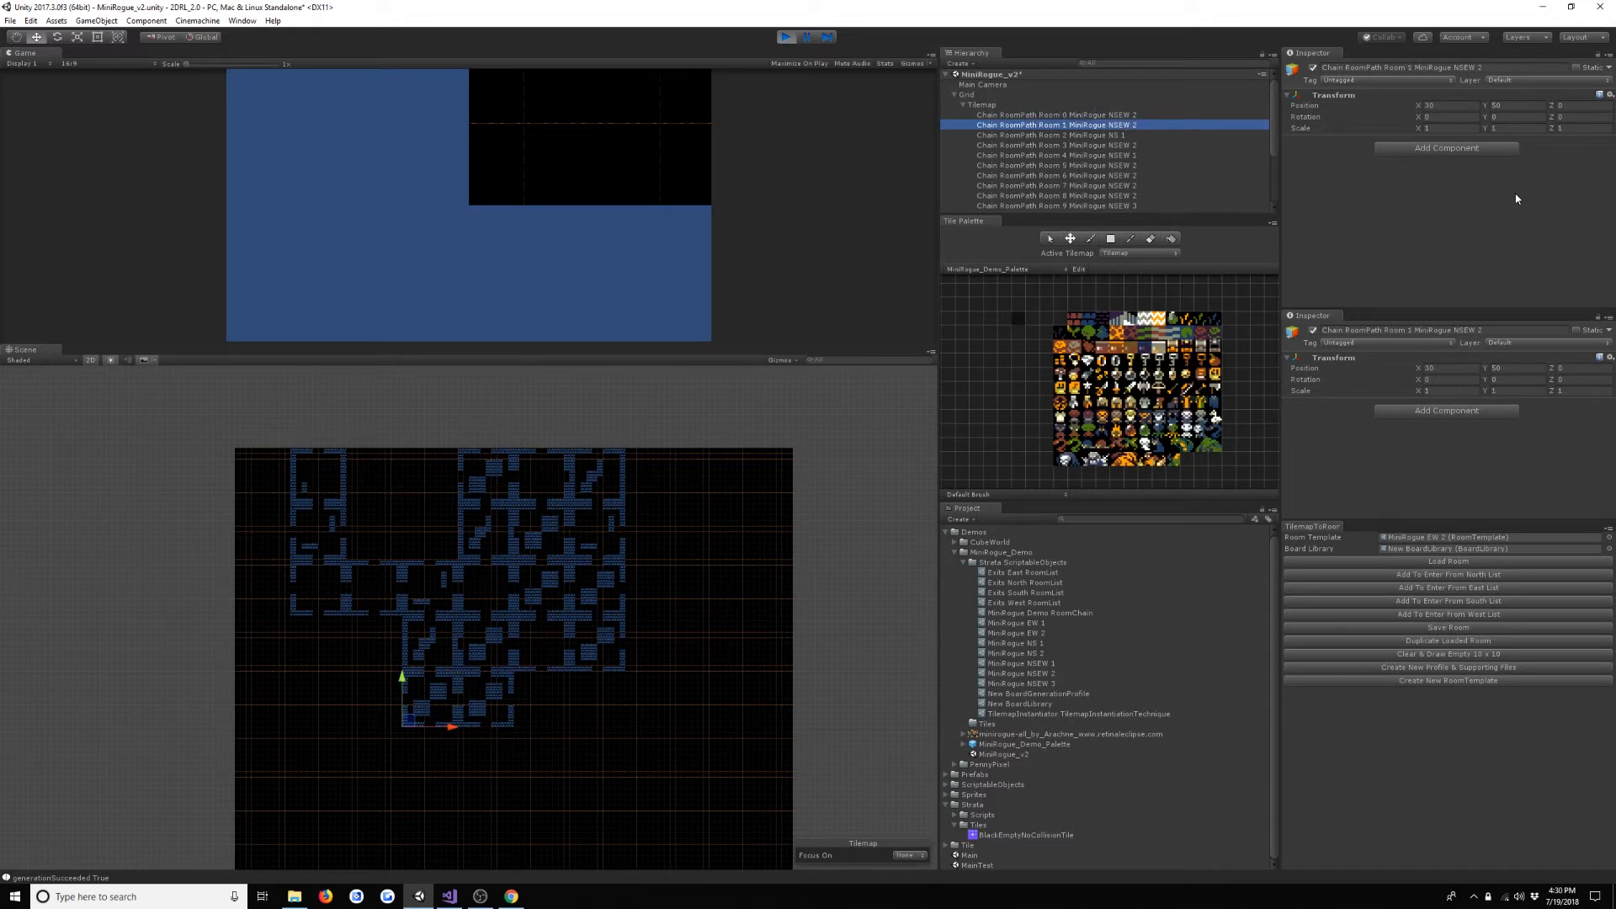
pyautogui.press('Down')
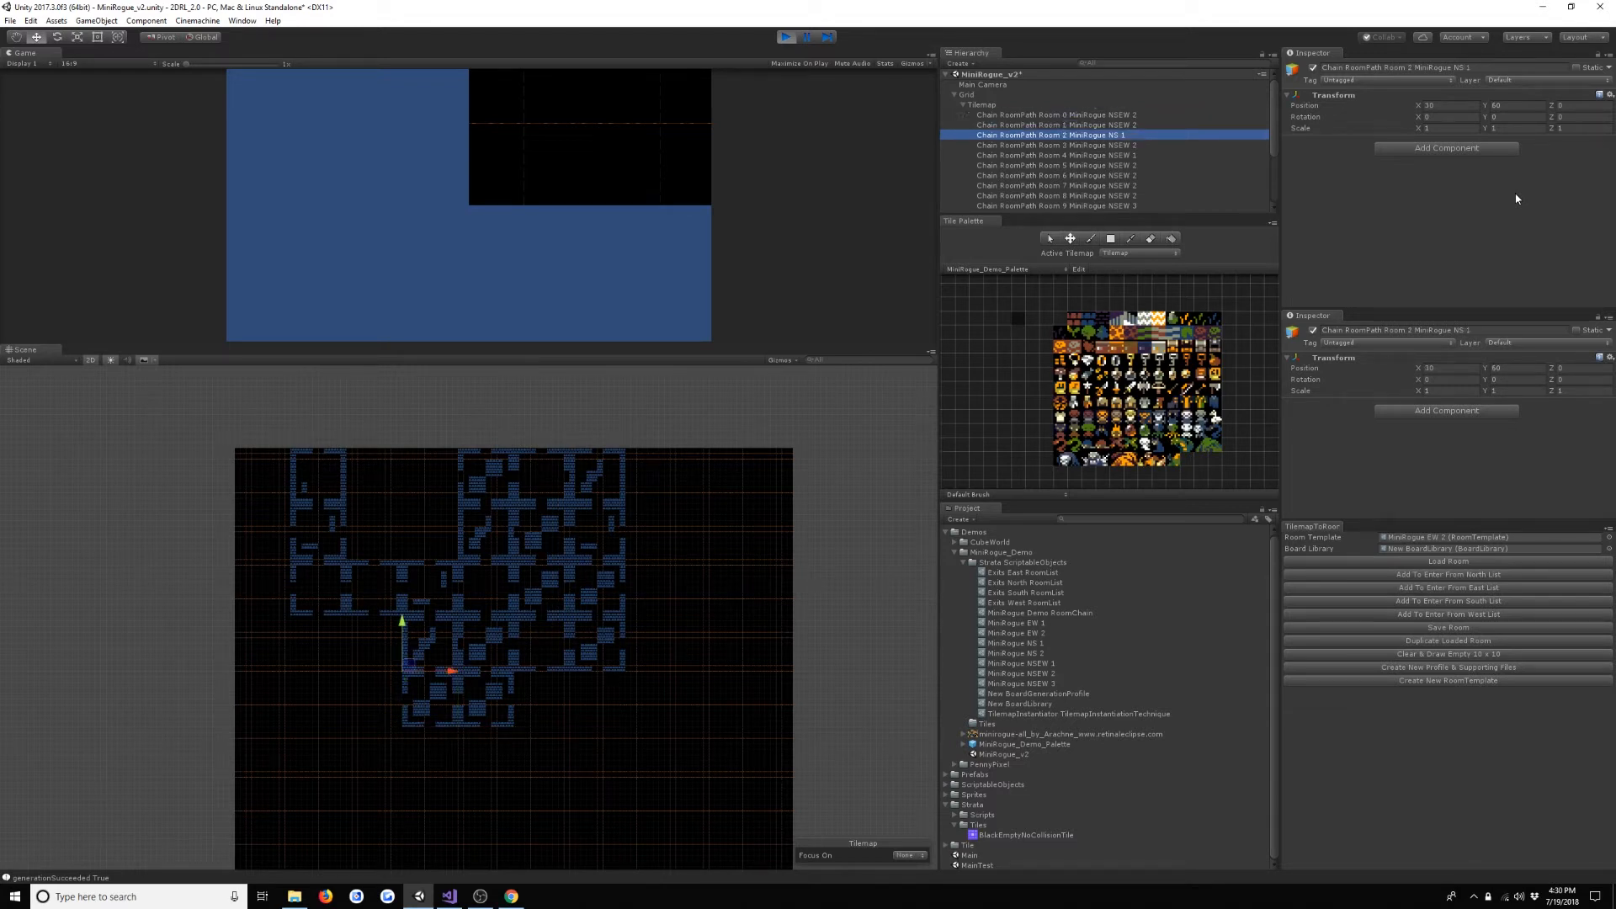
pyautogui.press('Down')
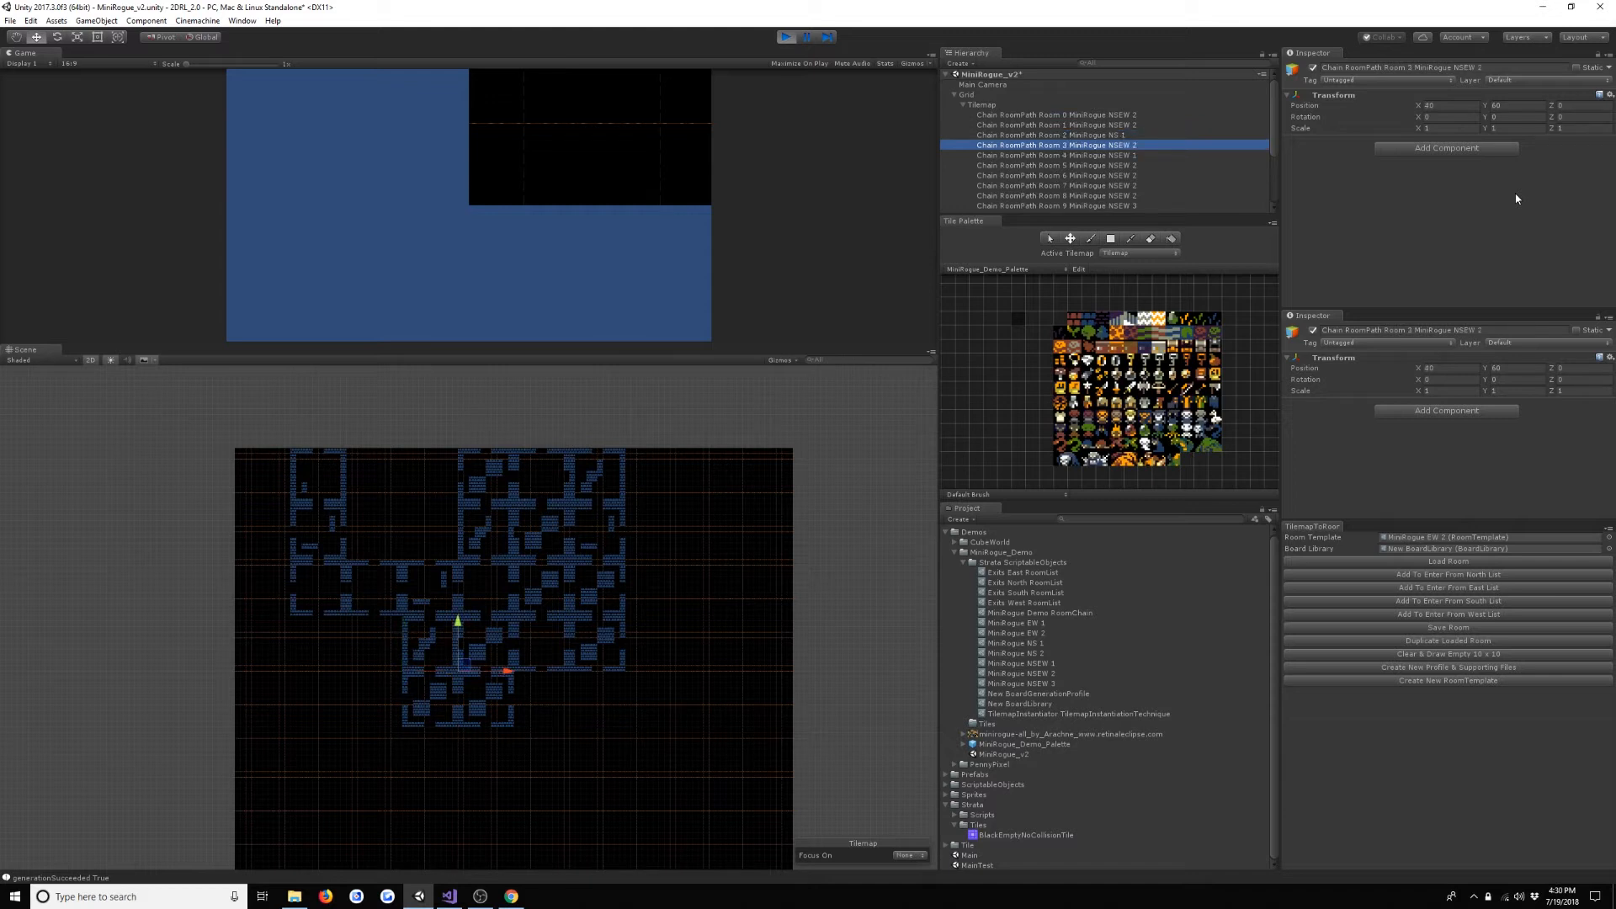
pyautogui.press('Down')
pyautogui.press('Down')
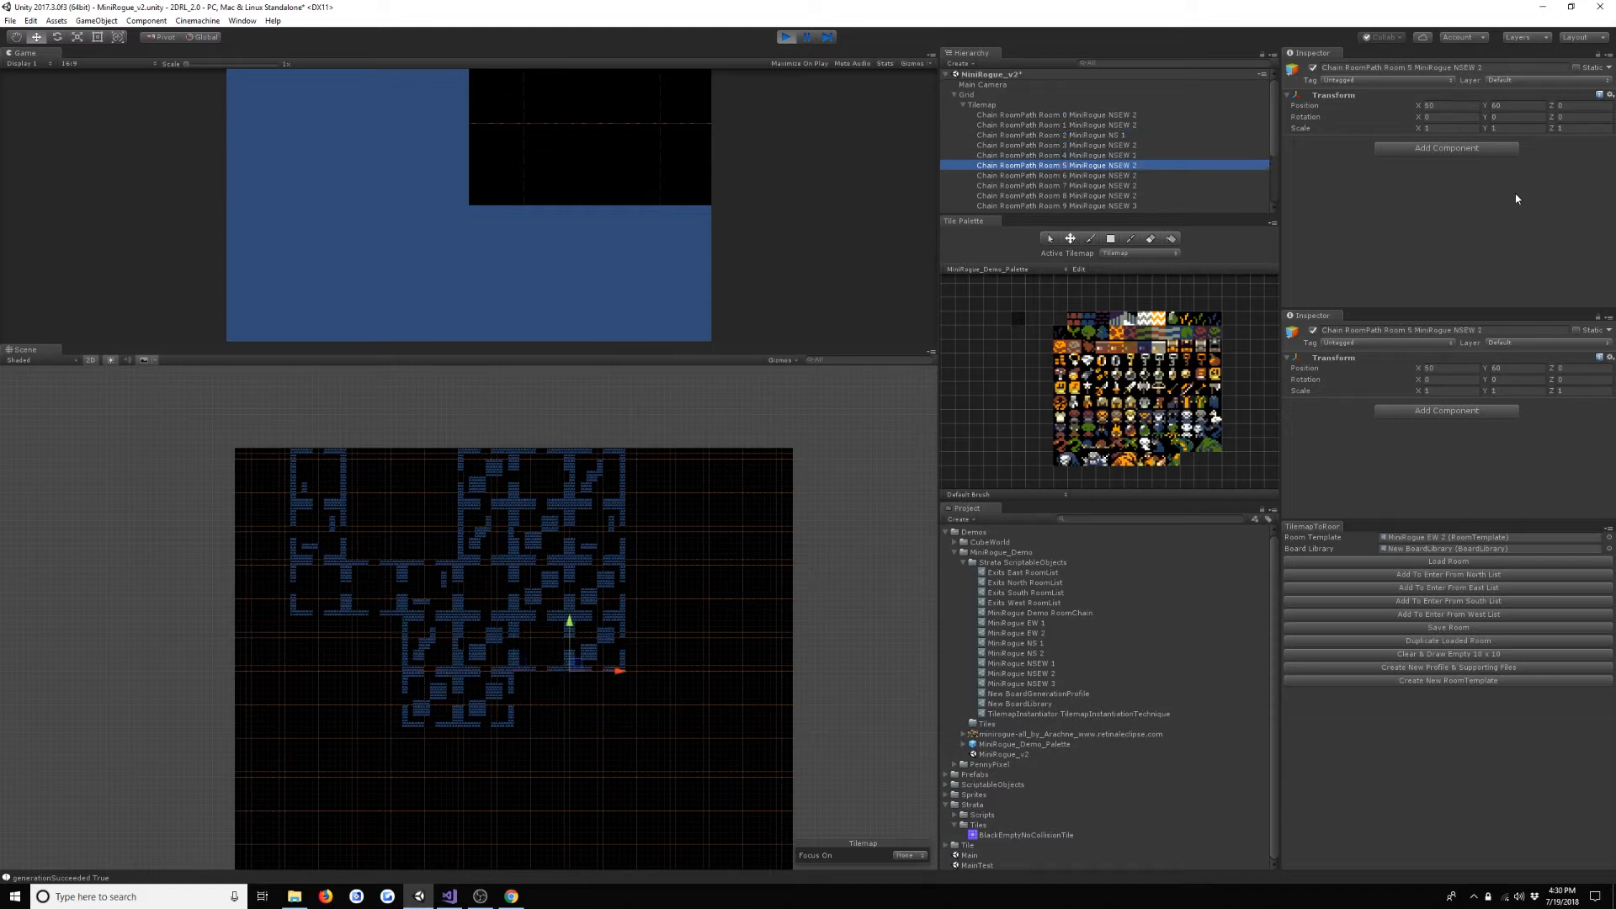
pyautogui.press('Down')
pyautogui.press('Down')
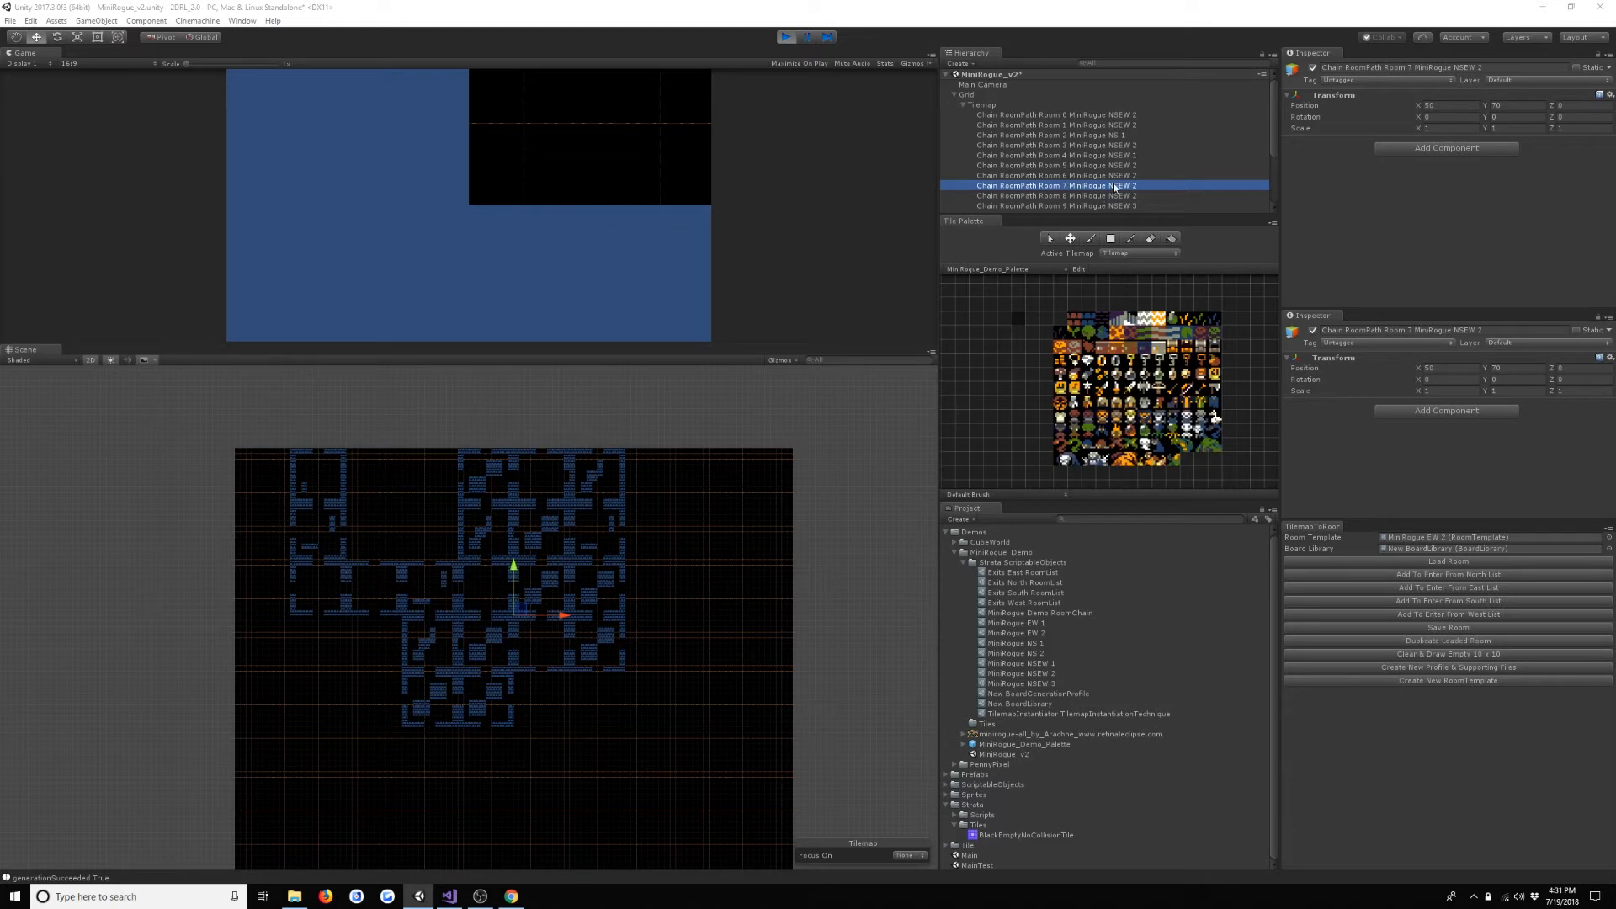
# - Trace the rest of the generated room path by going through Chain RoomPath Rooms 6 to 11
pyautogui.press('Up')
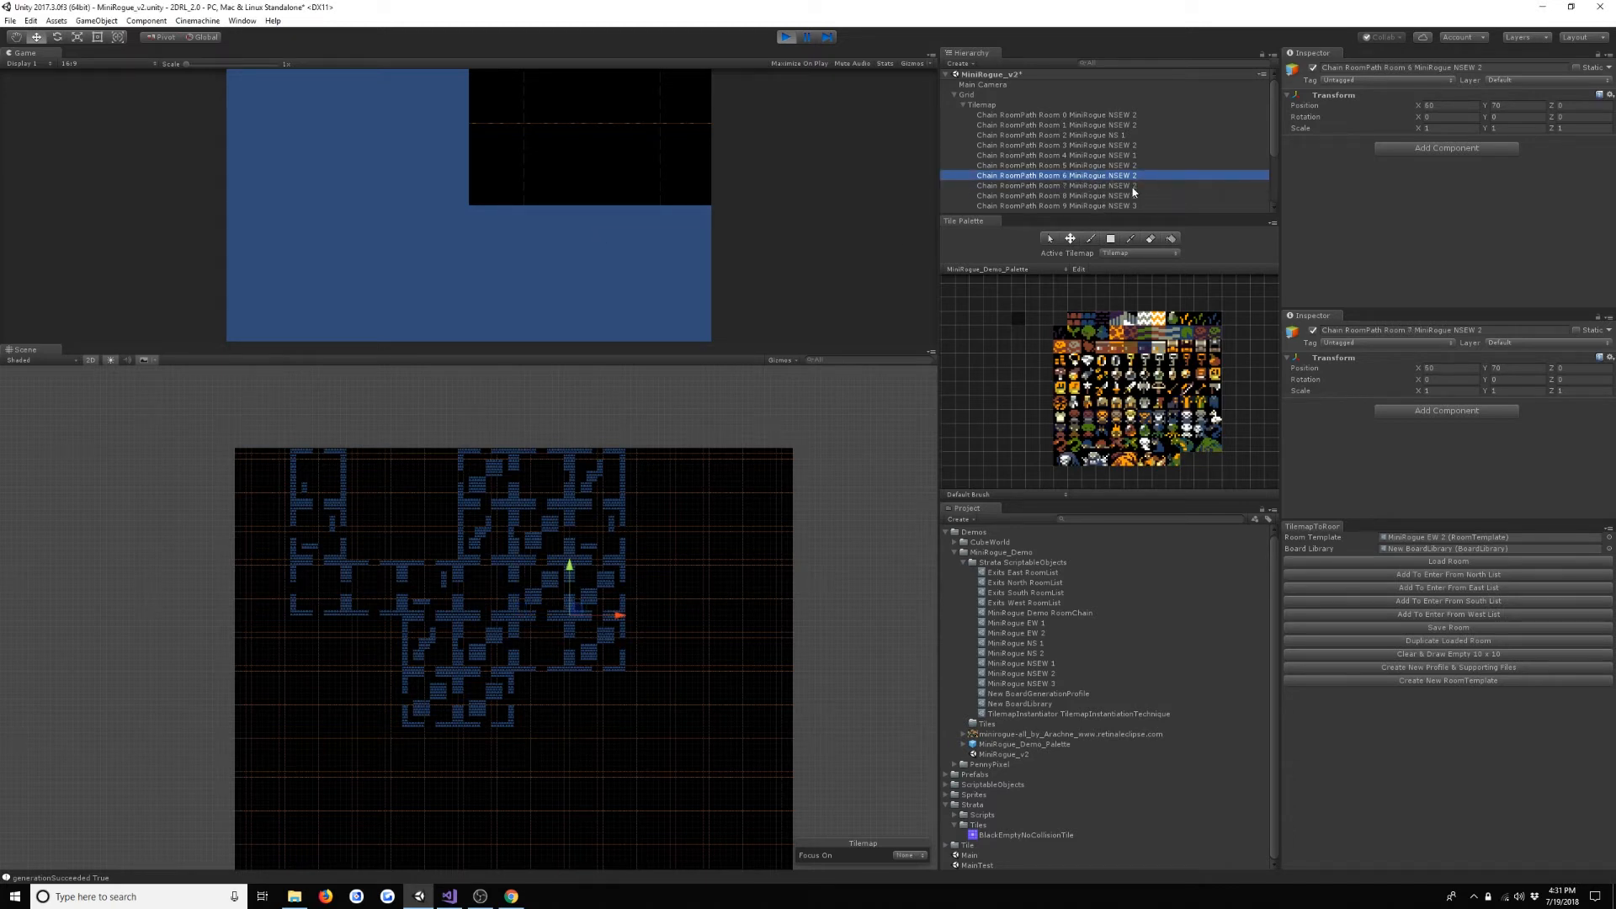
pyautogui.press('Down')
pyautogui.press('Down')
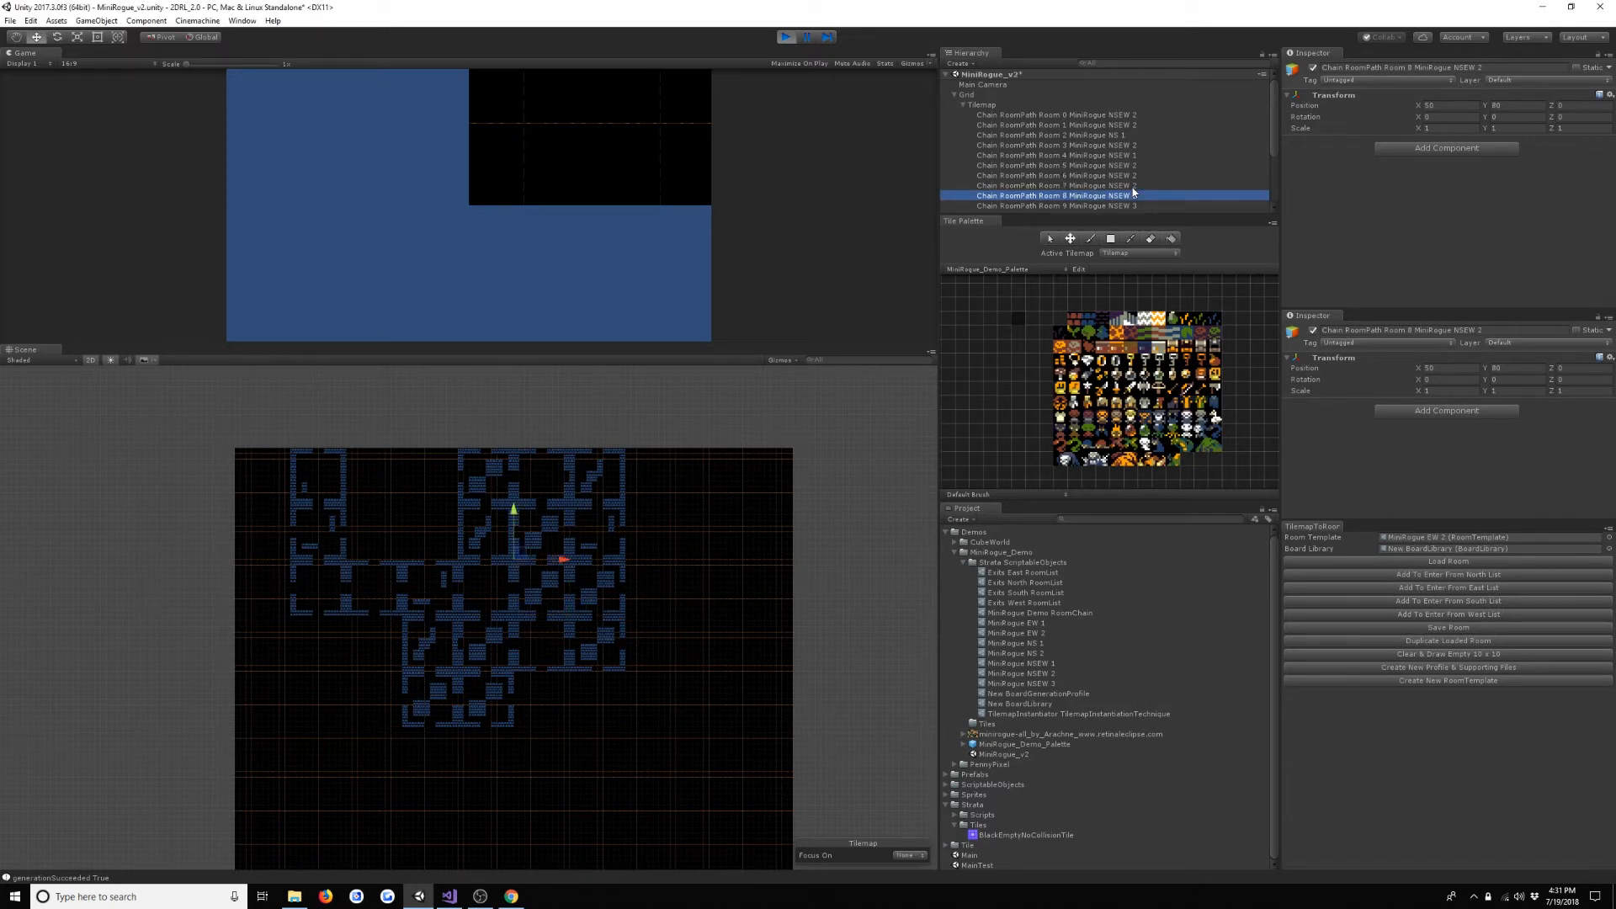
pyautogui.press('Down')
pyautogui.press('Down')
pyautogui.press('Down')
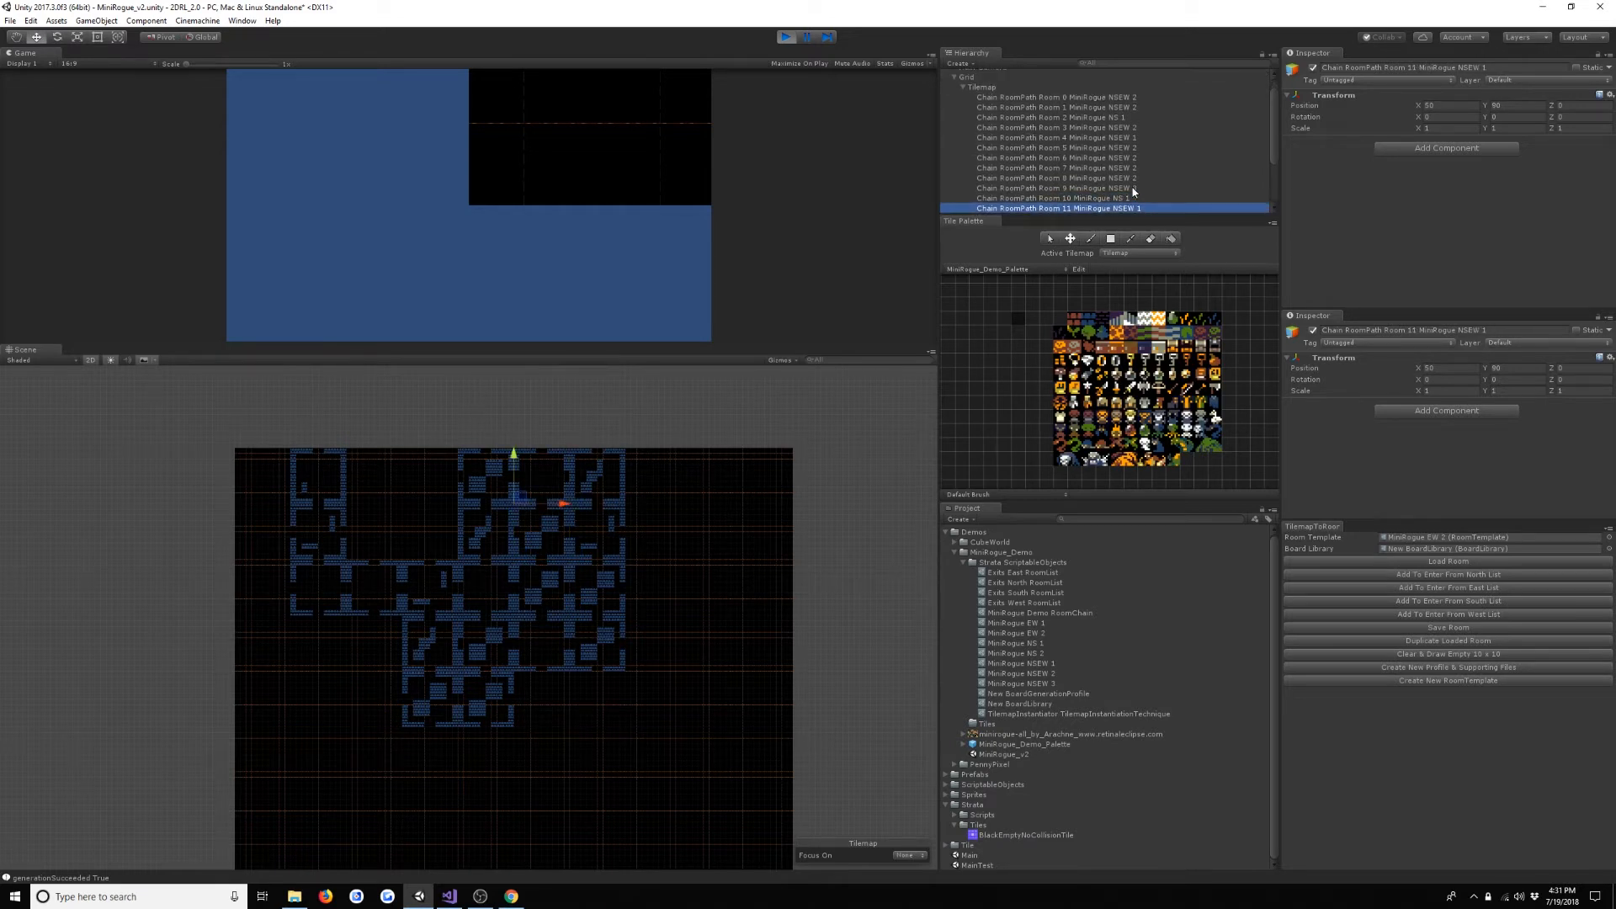
pyautogui.press('Up')
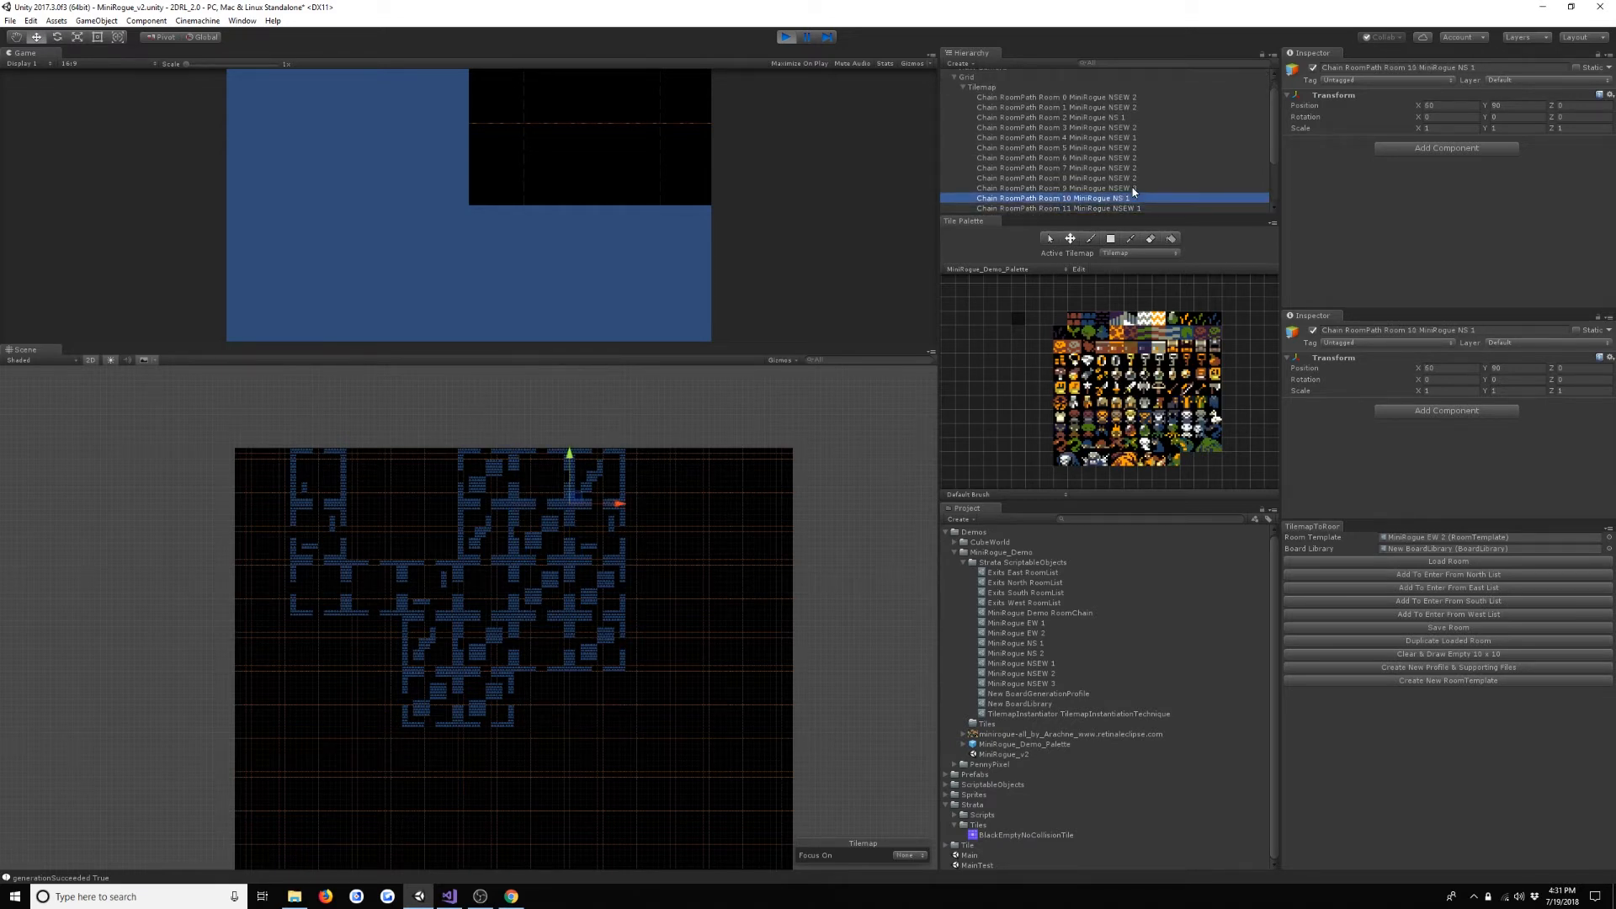
pyautogui.press('Up')
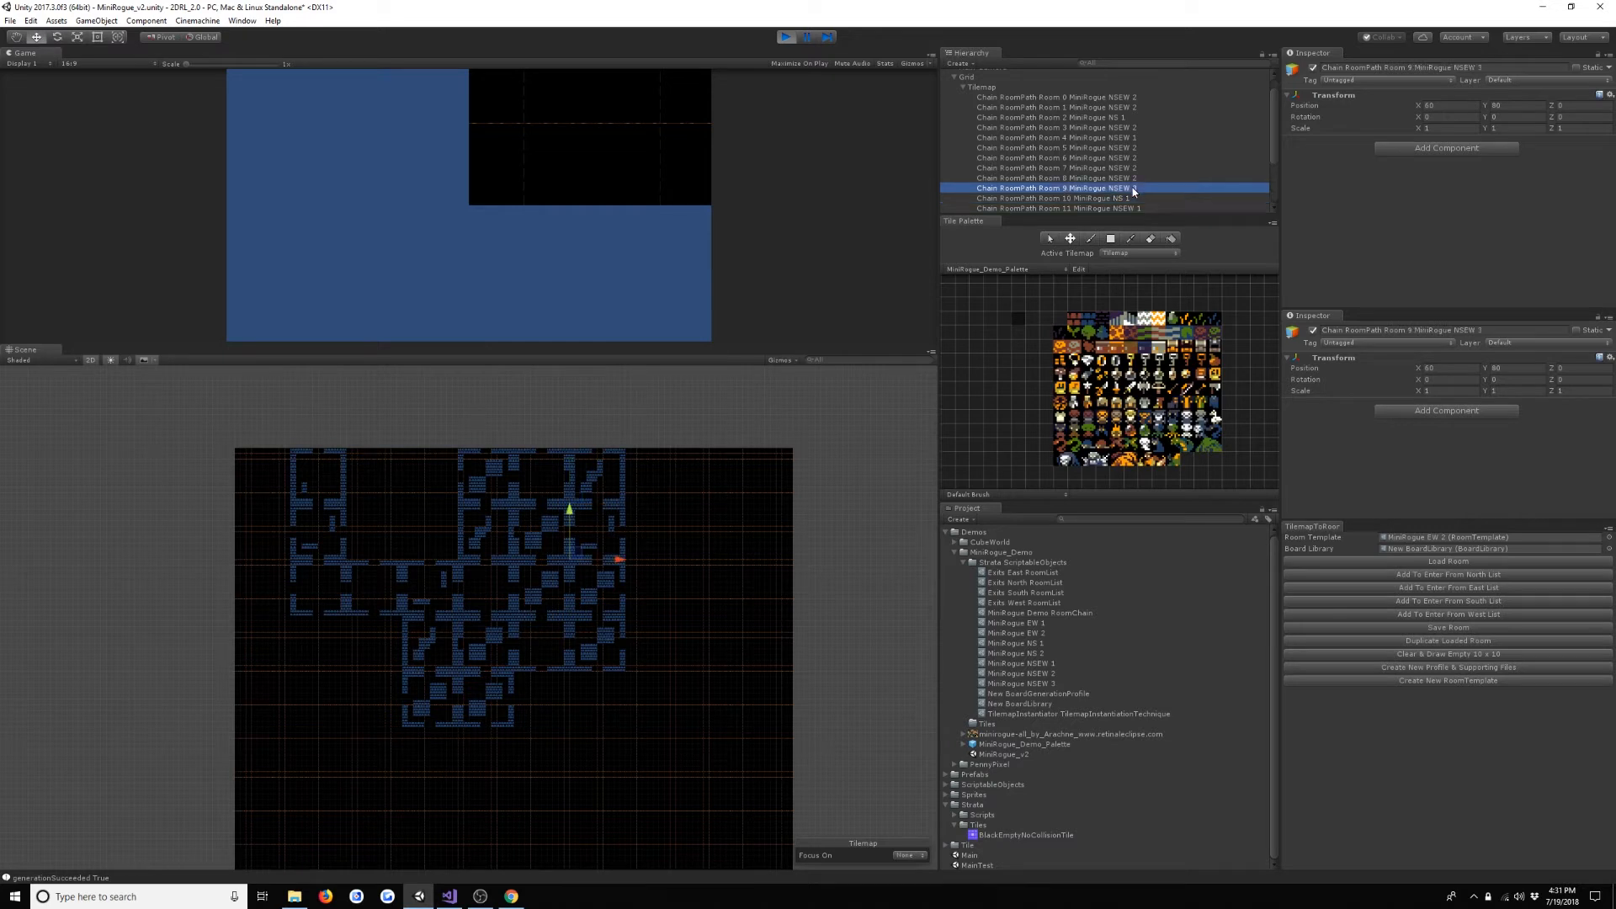
pyautogui.press('Down')
pyautogui.press('Down')
pyautogui.press('Up')
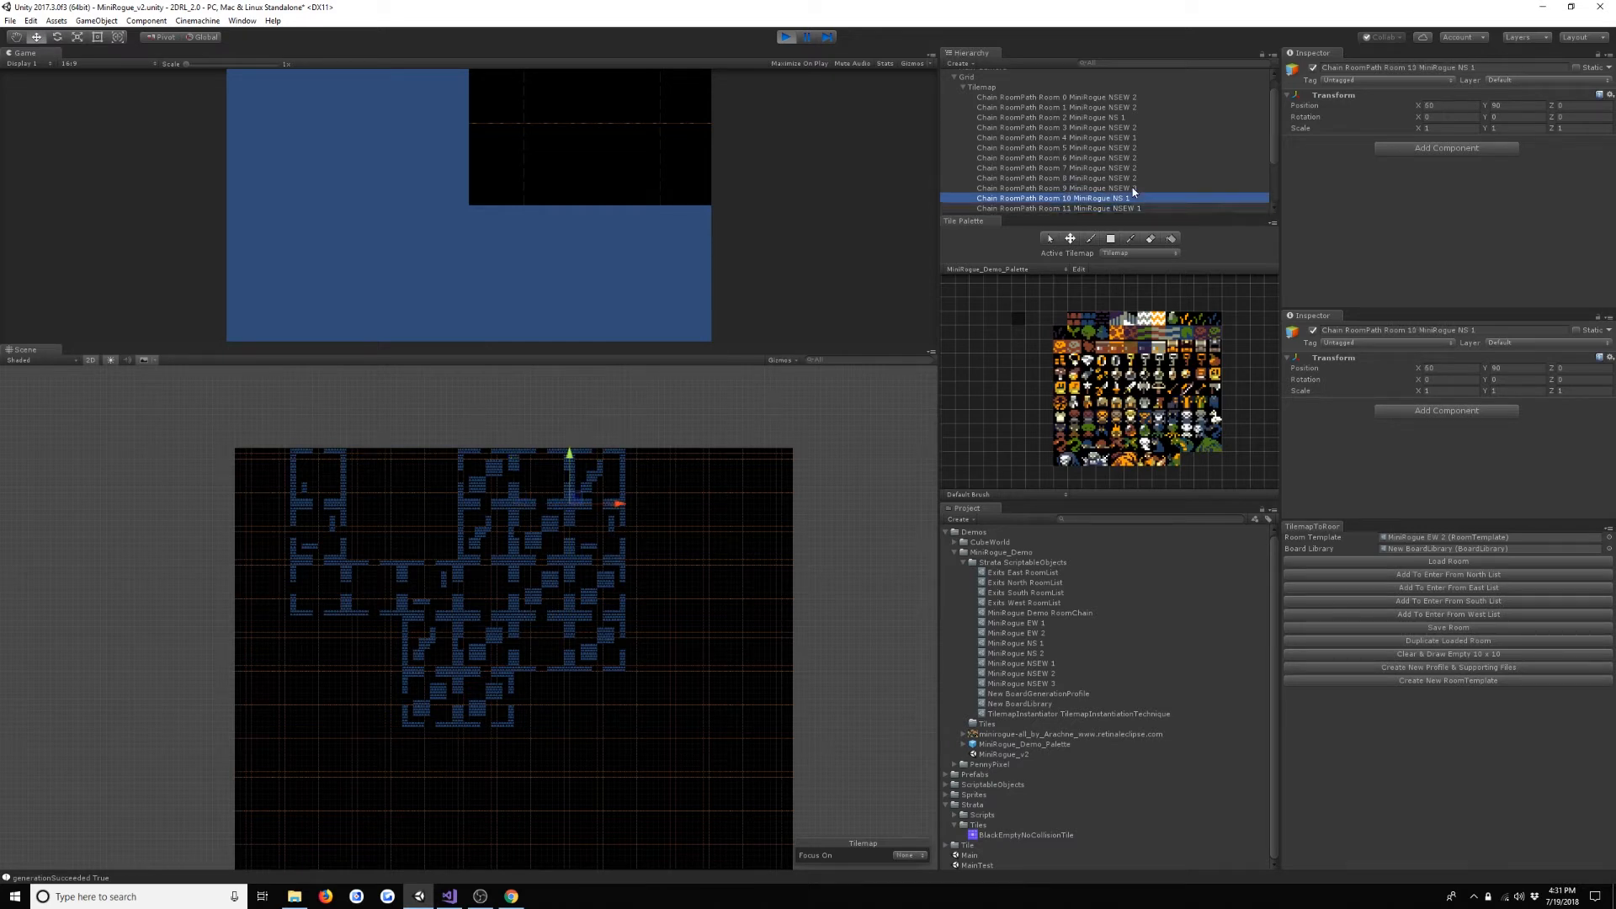
pyautogui.press('Down')
pyautogui.press('Up')
# - Disable Opens To East and Opens To West on the MiniRogue NS 1 and MiniRogue NS 2 room templates
pyautogui.click(1065, 643)
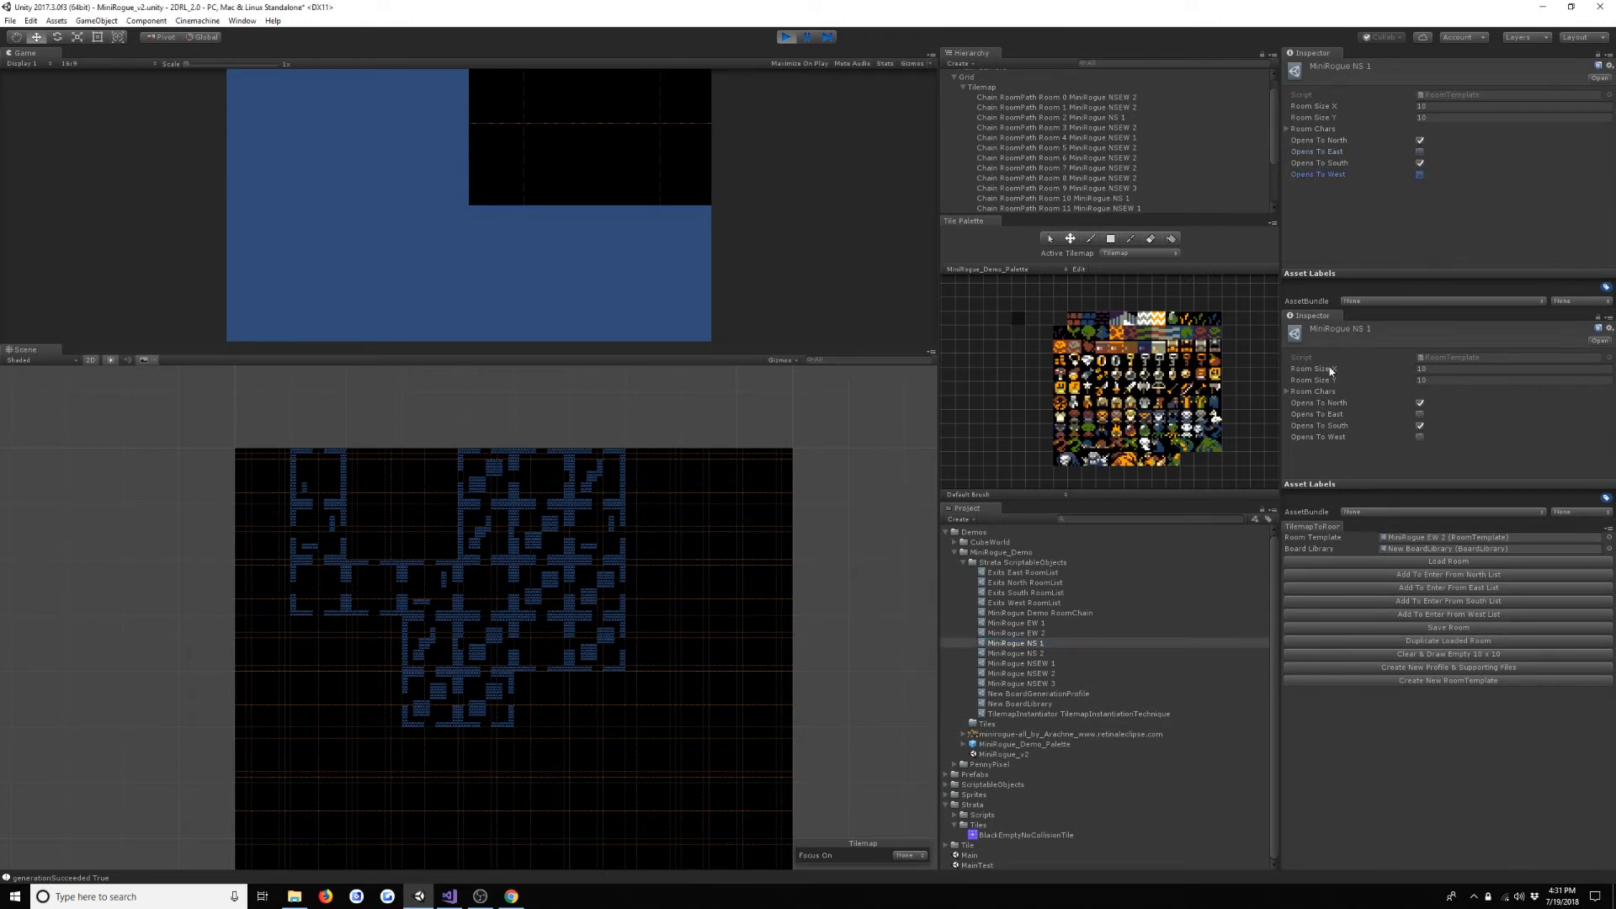
pyautogui.click(1020, 655)
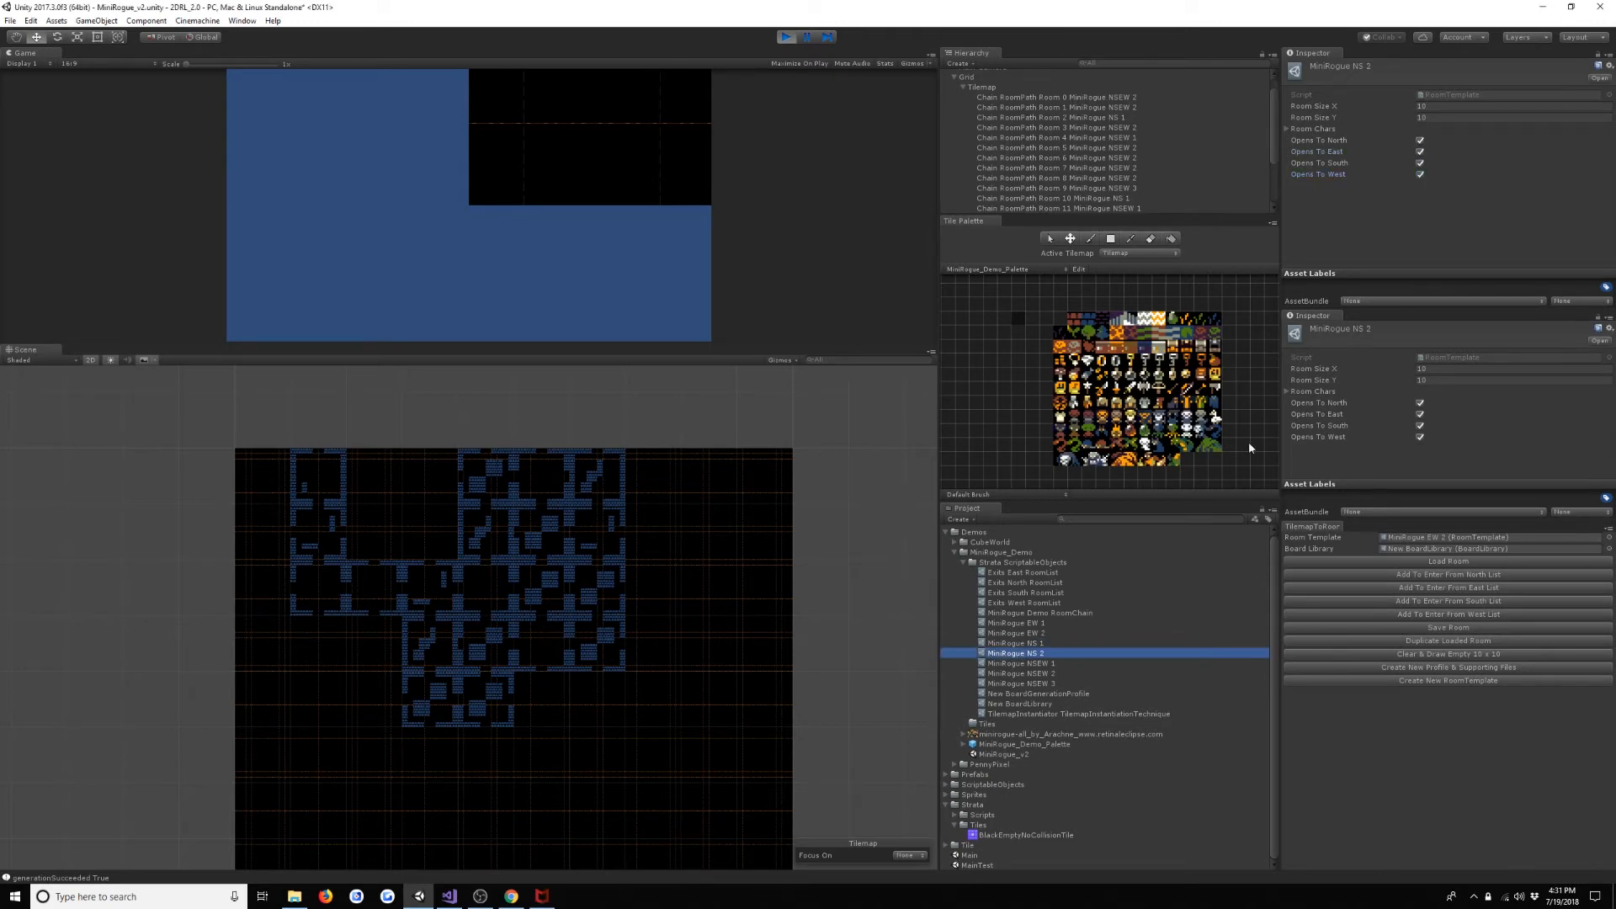
pyautogui.click(1420, 152)
pyautogui.click(1420, 174)
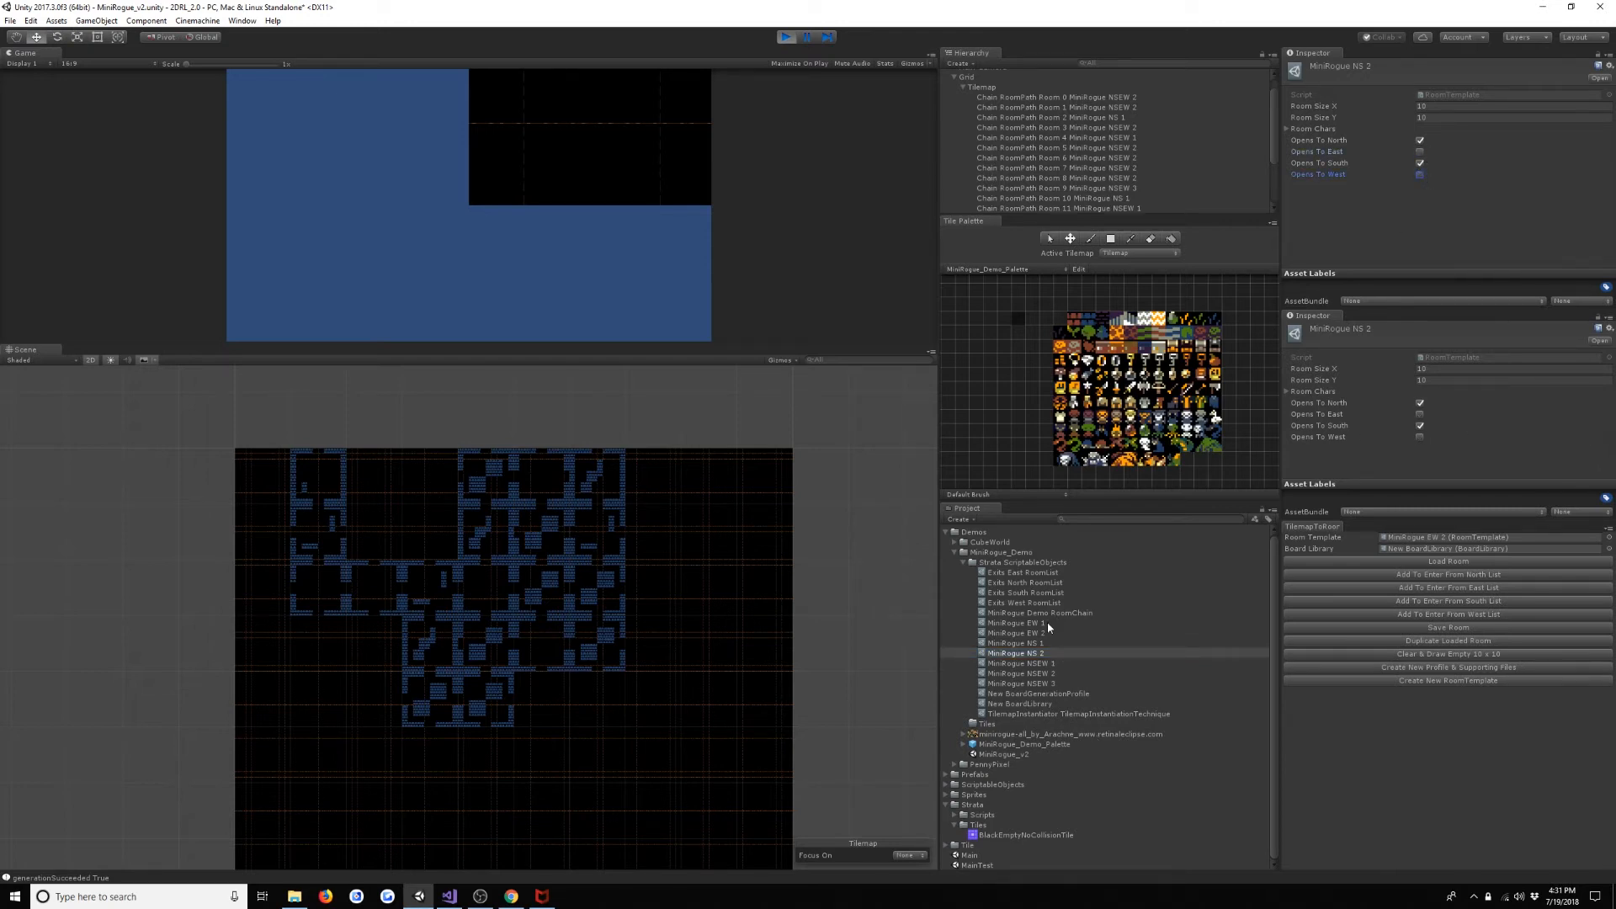
# - Disable Opens To North and Opens To West on the MiniRogue EW 1 room template
pyautogui.click(1047, 623)
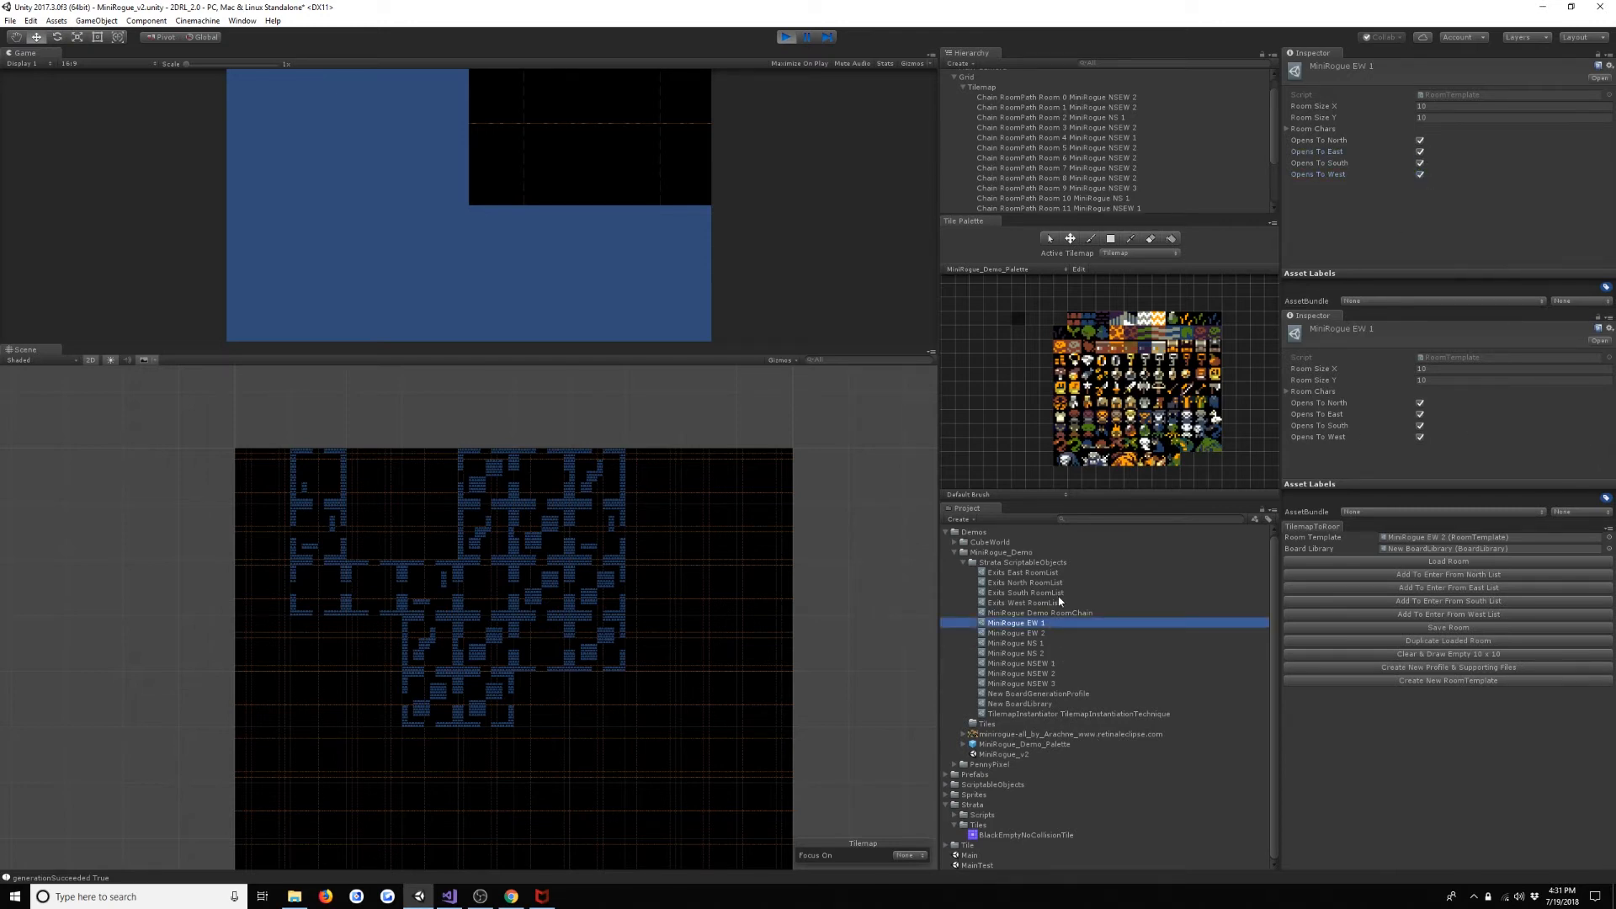
pyautogui.click(1421, 140)
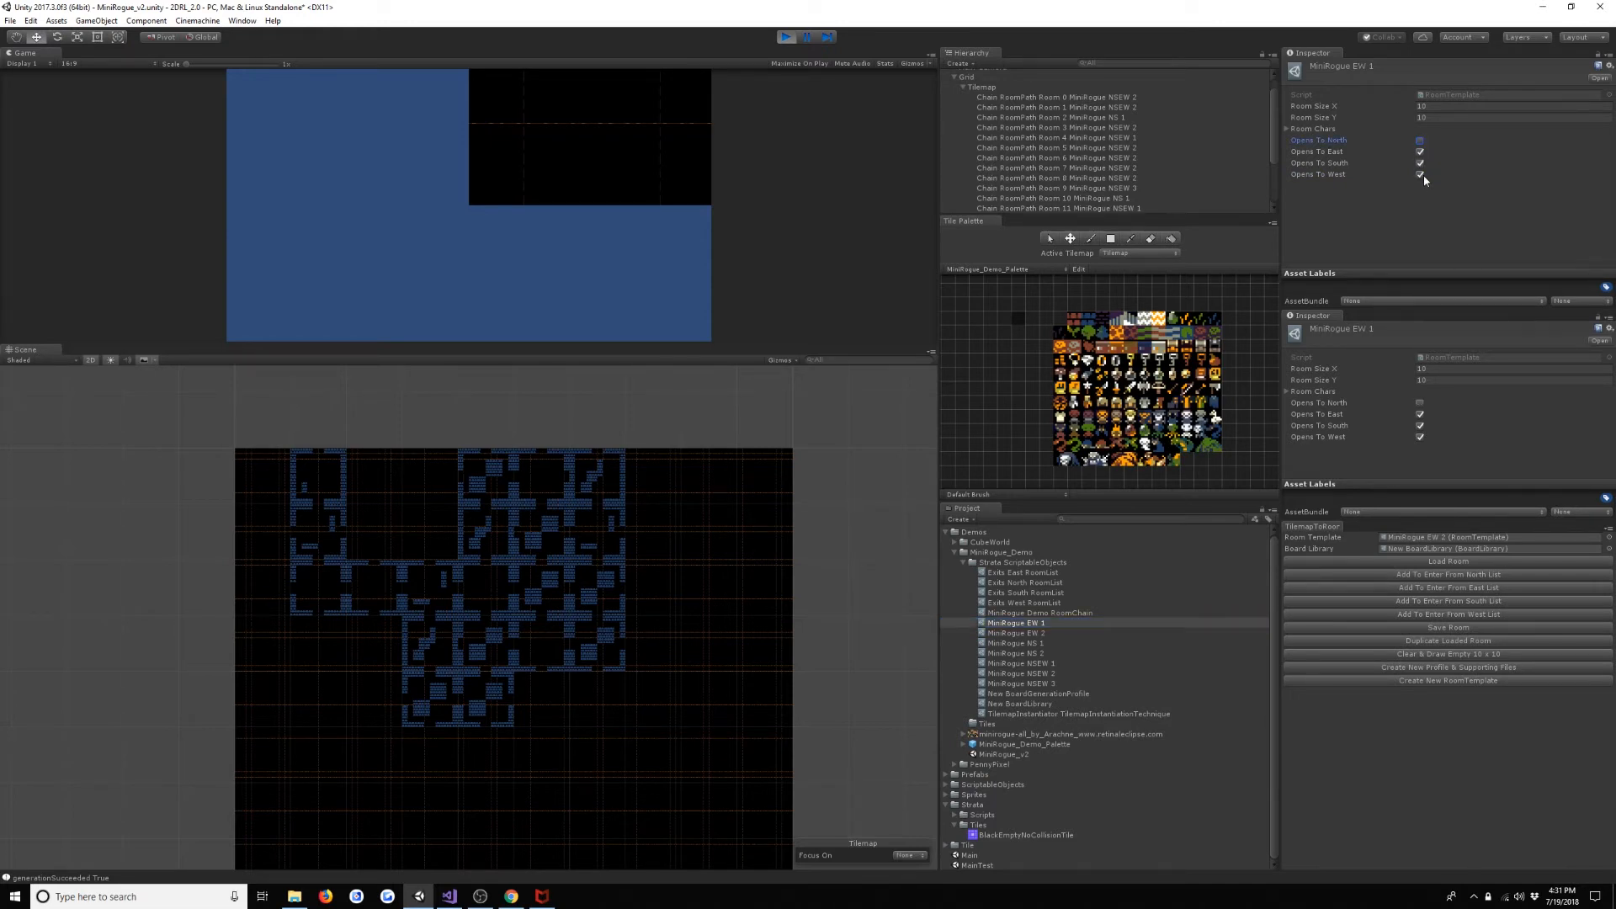
pyautogui.click(1421, 176)
# - Disable Opens To North and Opens To South on the MiniRogue EW 2 room template, keeping Opens To West enabled
pyautogui.click(1065, 633)
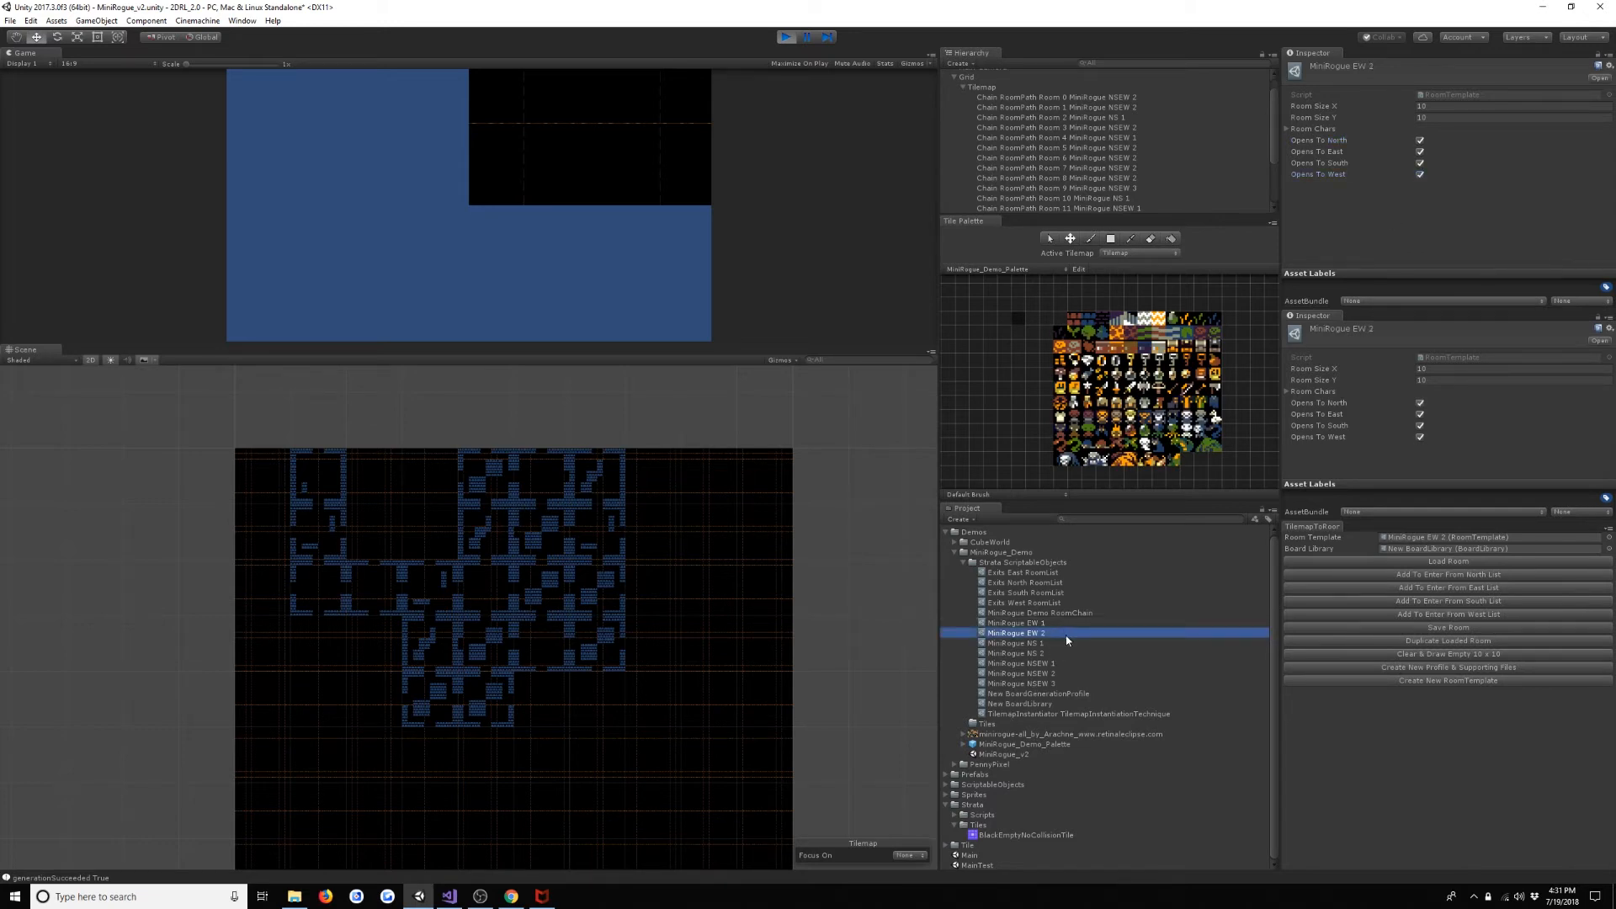
pyautogui.click(1421, 182)
pyautogui.click(1421, 175)
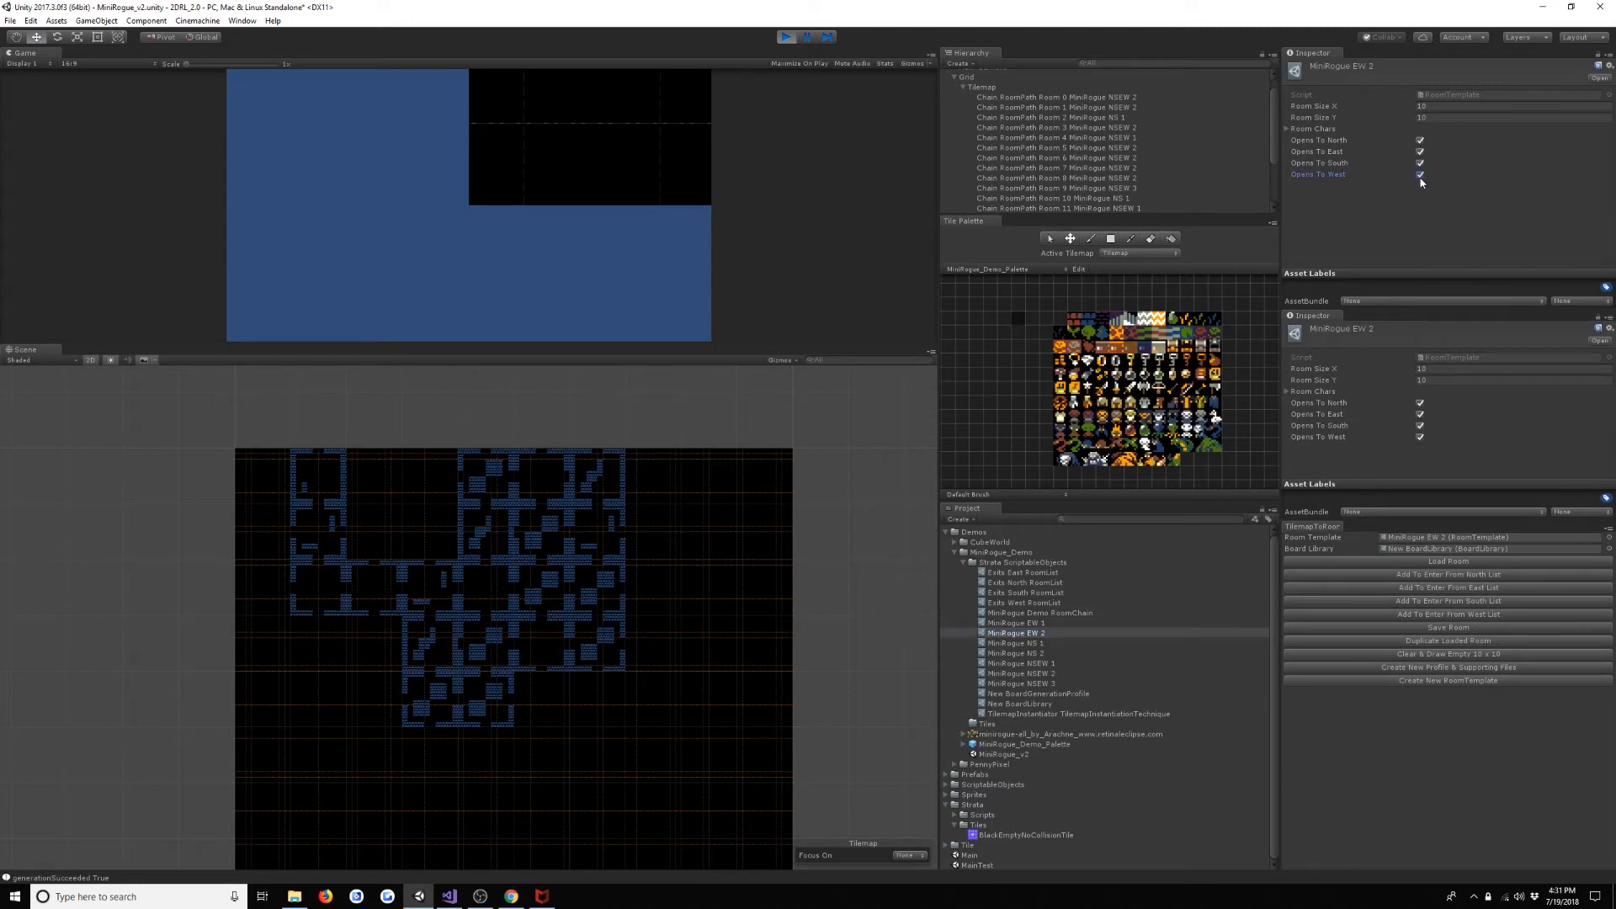
pyautogui.click(1421, 140)
pyautogui.click(1421, 163)
# - Check the Opens To settings of the MiniRogue NS, NSEW and EW room templates one after another
pyautogui.click(1071, 643)
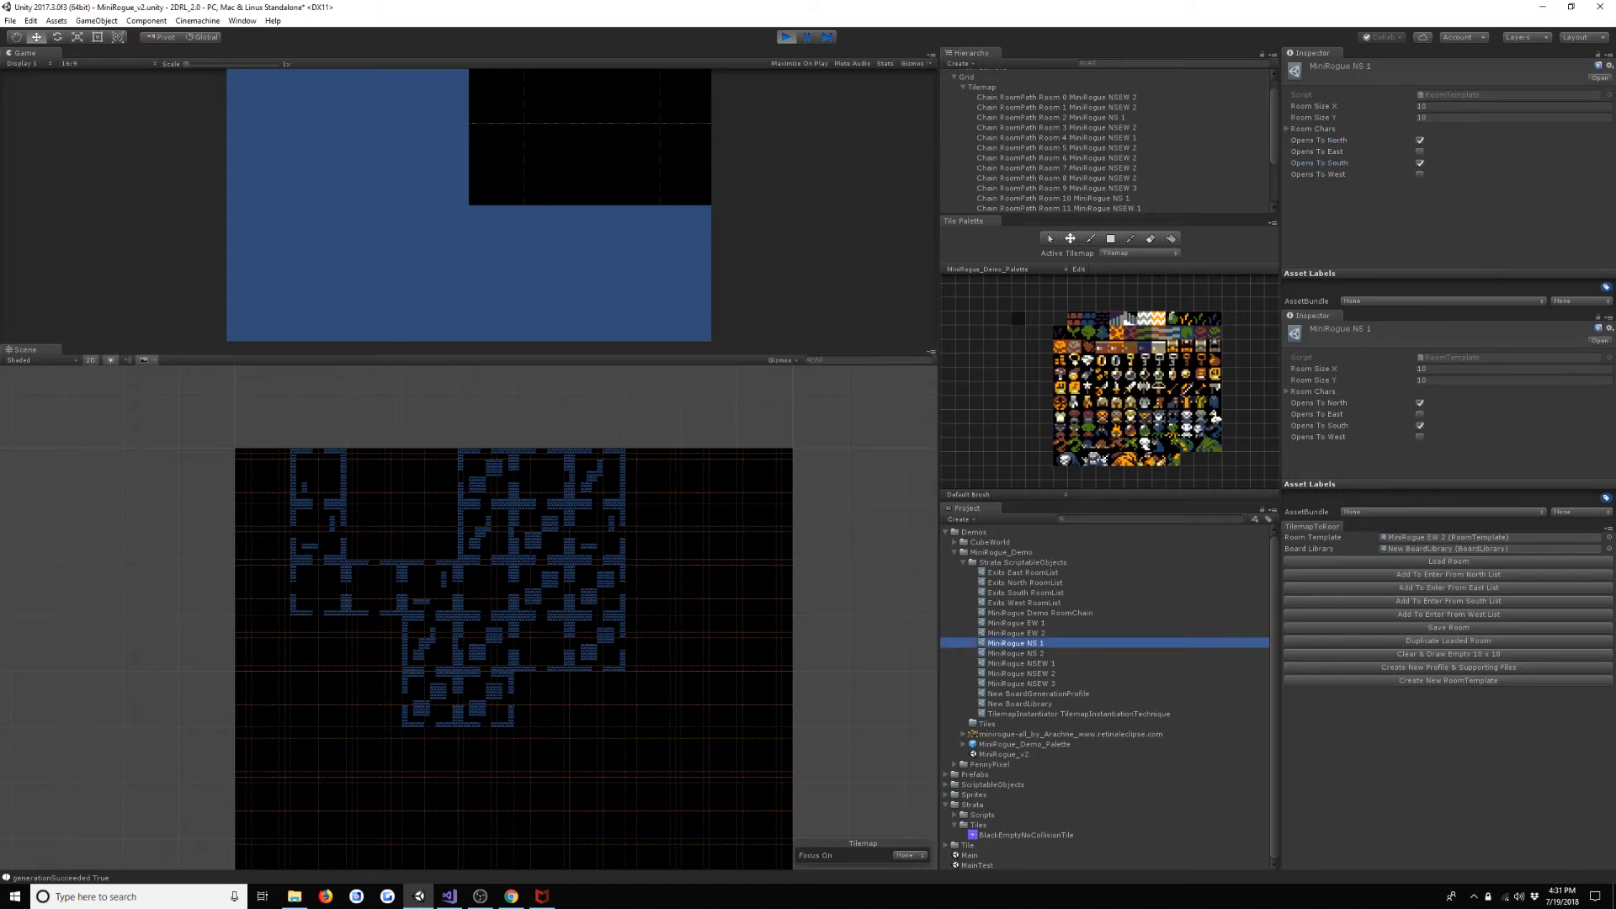
pyautogui.click(1016, 654)
pyautogui.click(1021, 663)
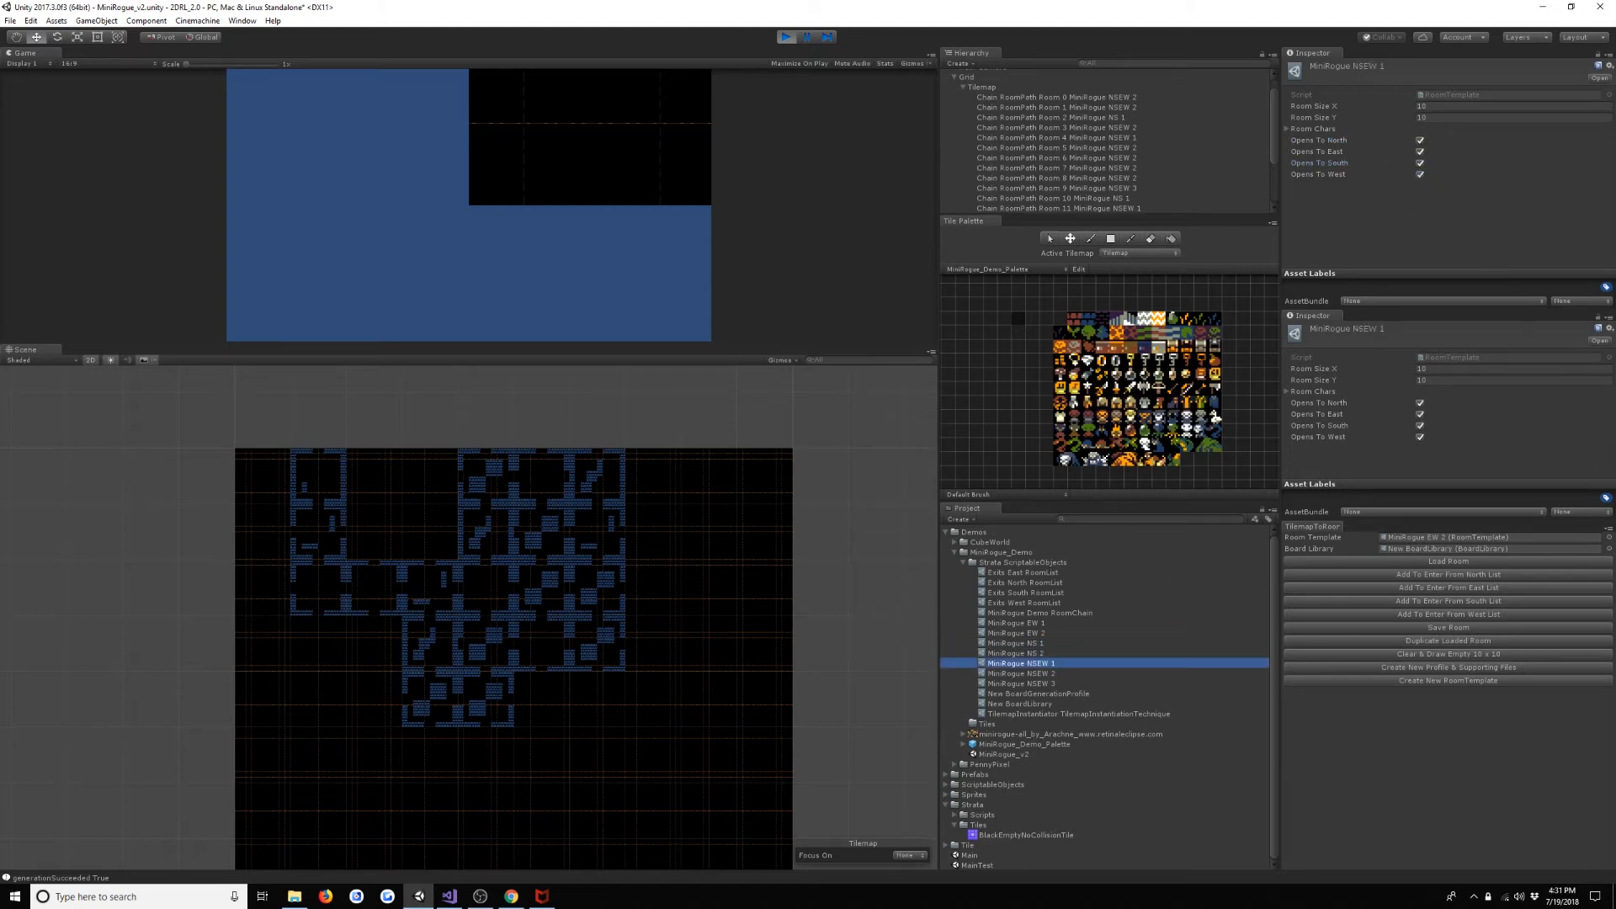
pyautogui.press('Down')
pyautogui.press('Down')
pyautogui.press('Up')
pyautogui.press('Up')
pyautogui.press('Up')
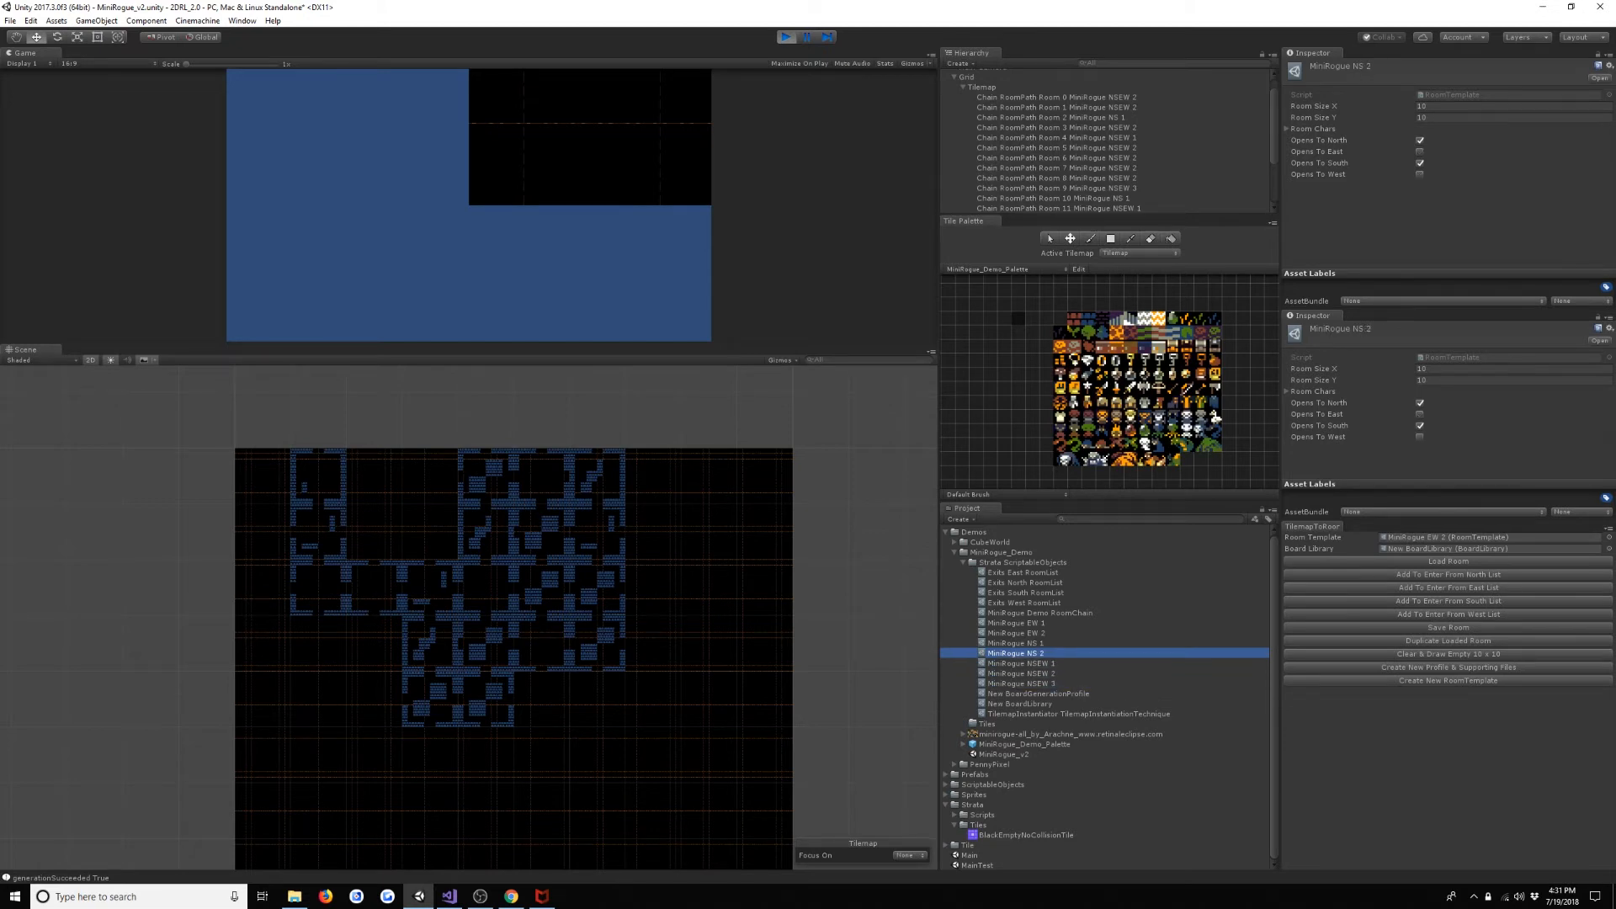
pyautogui.press('Up')
pyautogui.press('Up')
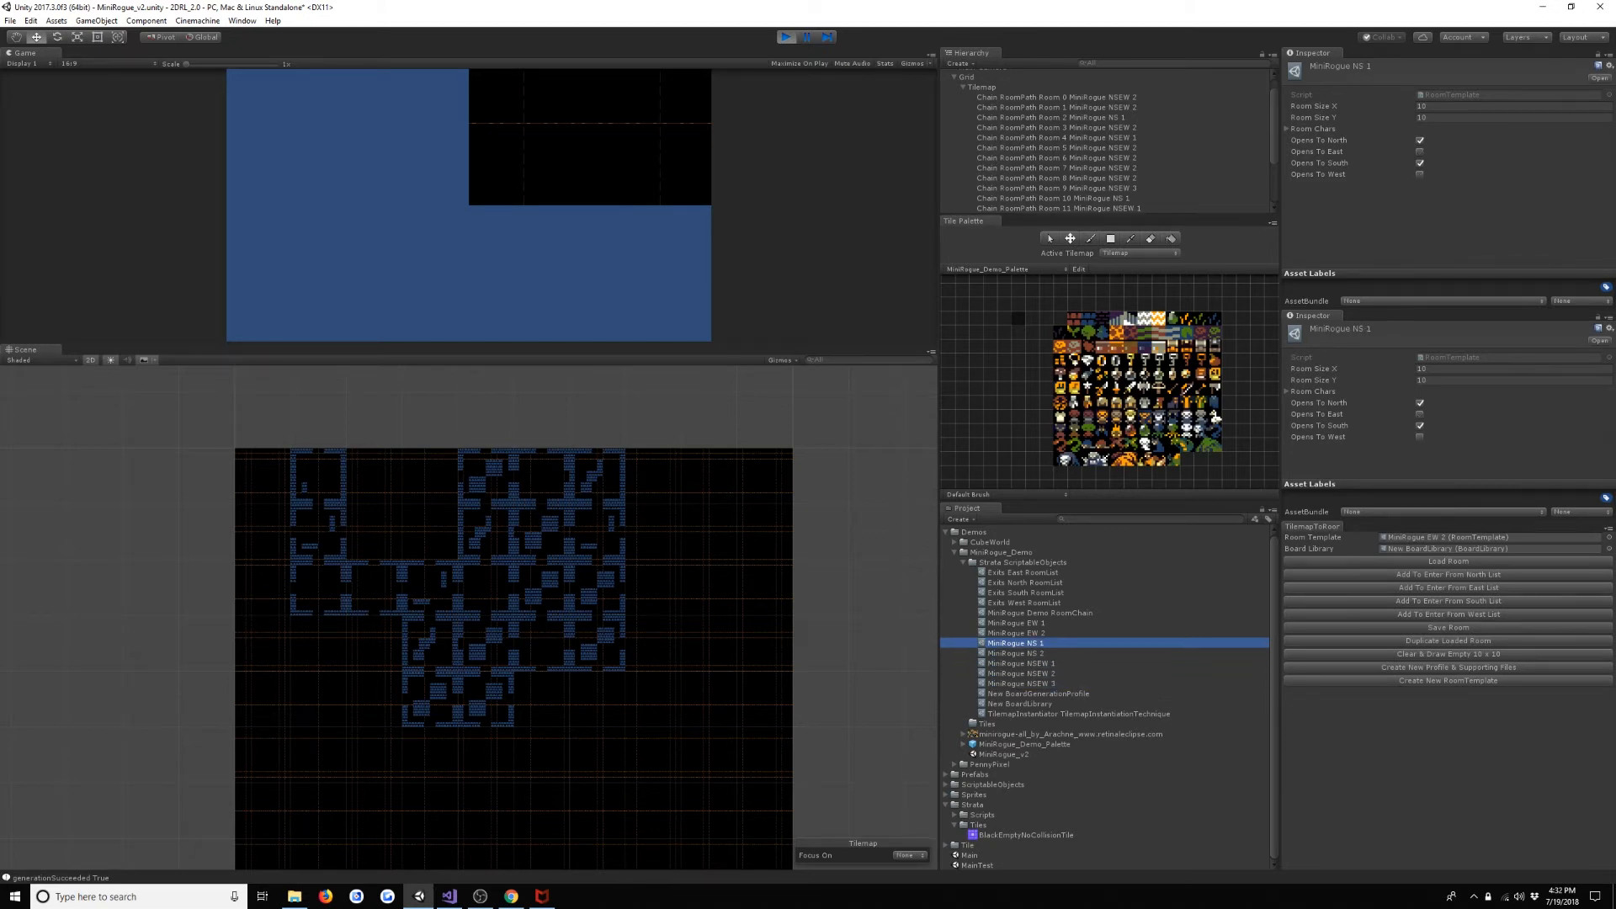
pyautogui.press('Up')
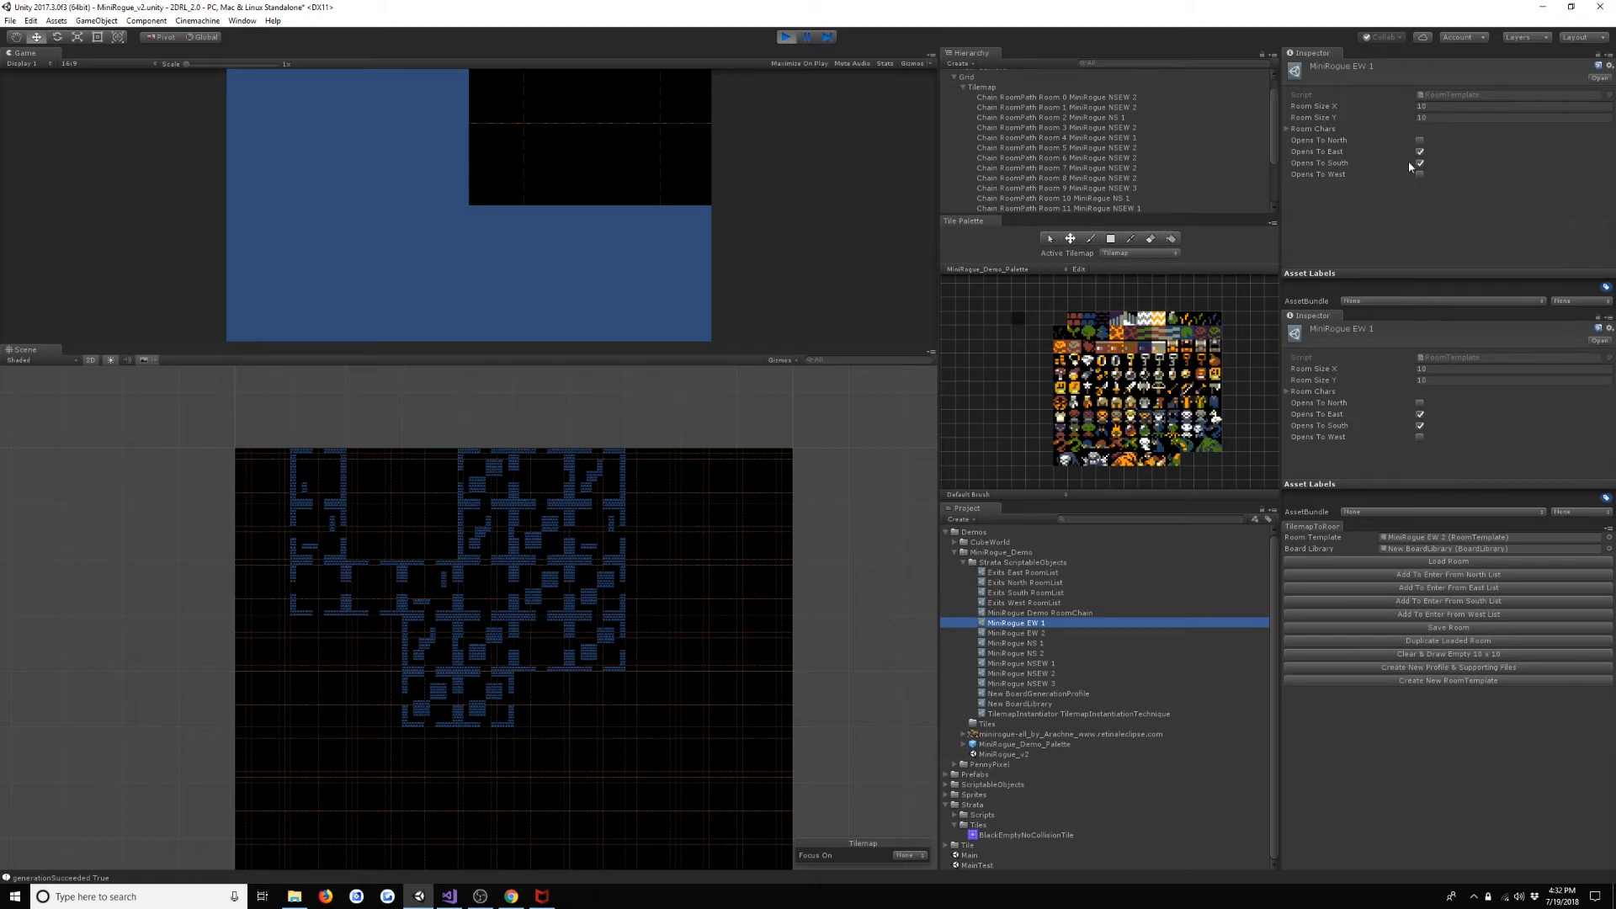
# - Restart the scene to generate a new level, frame its rooms in the Scene view and activate the Move tool
pyautogui.click(787, 37)
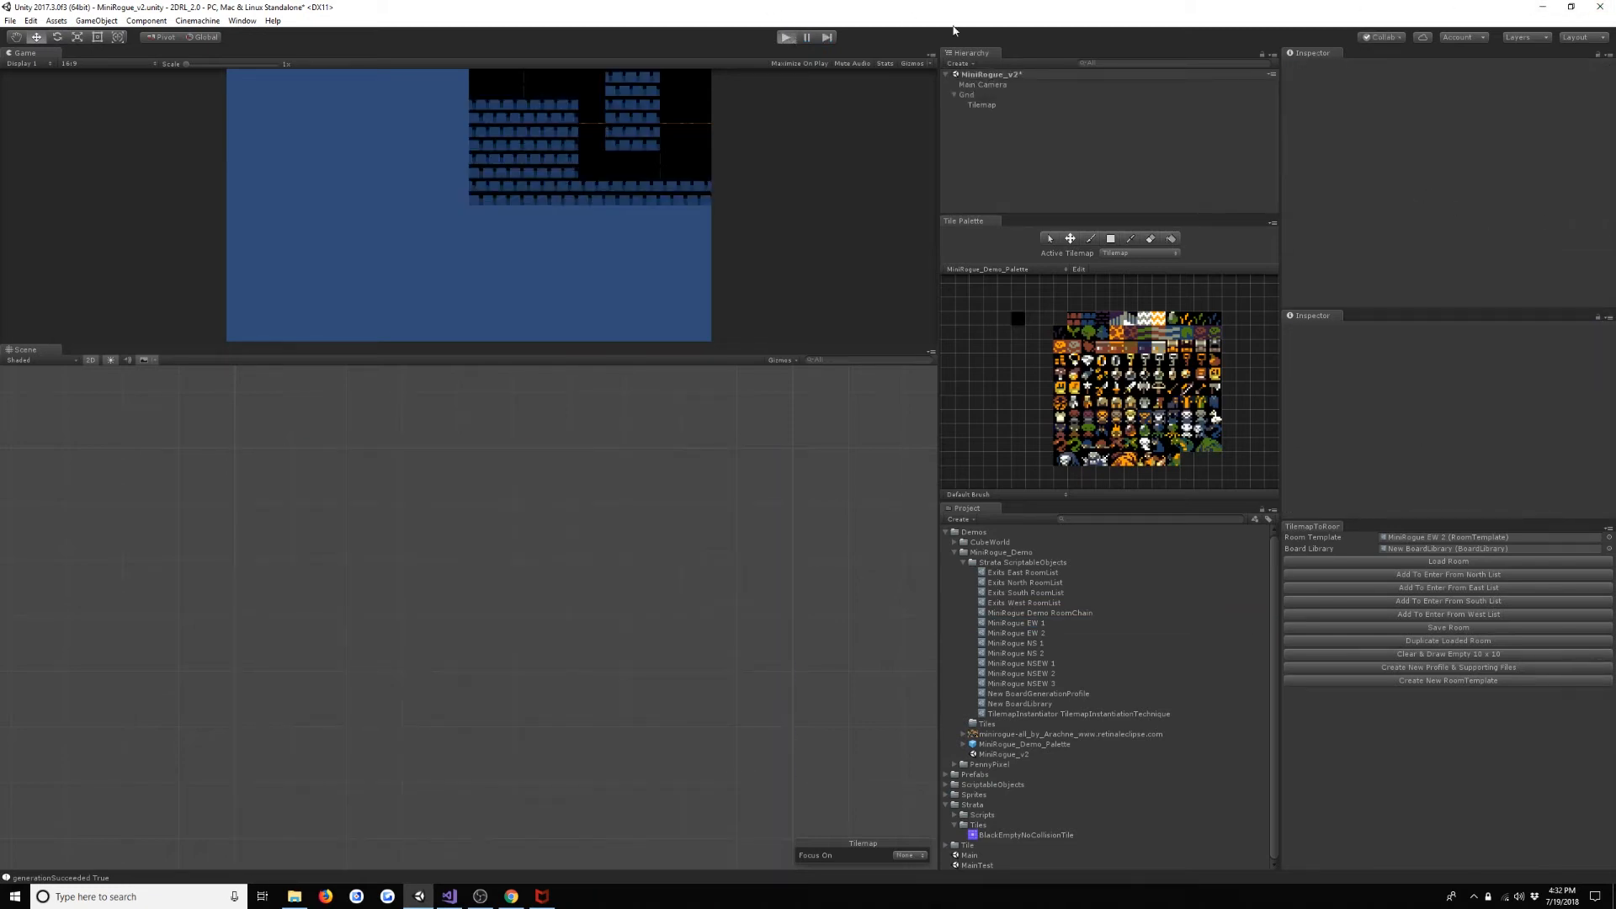
pyautogui.hotkey('ctrl', 'p')
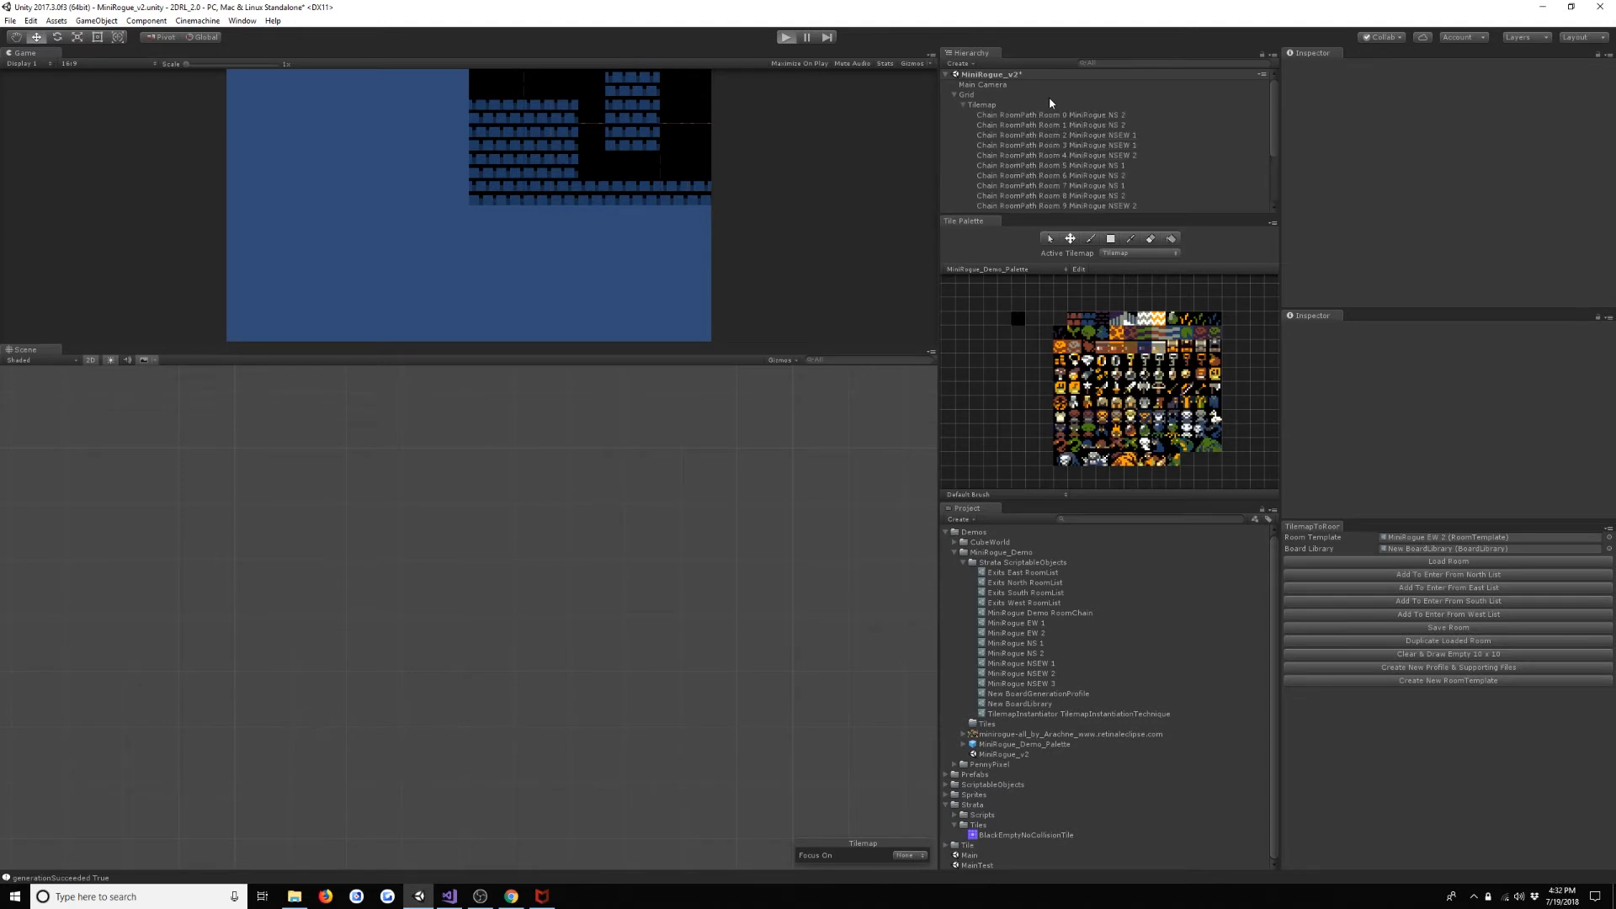
pyautogui.click(1042, 114)
pyautogui.press('f')
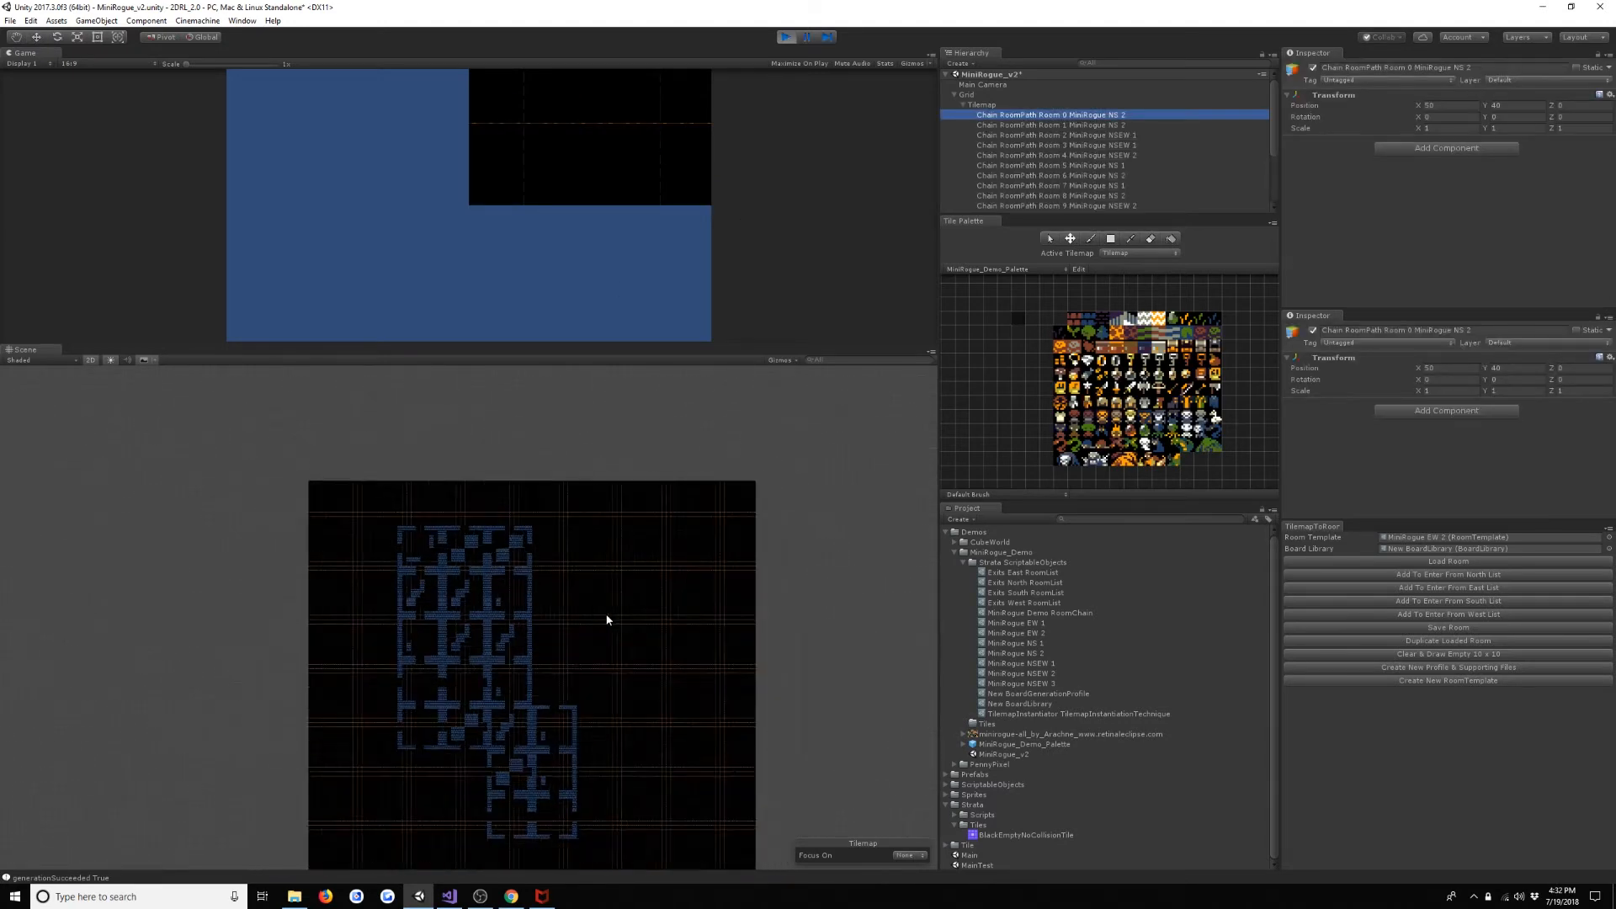
pyautogui.click(1118, 125)
pyautogui.click(1130, 145)
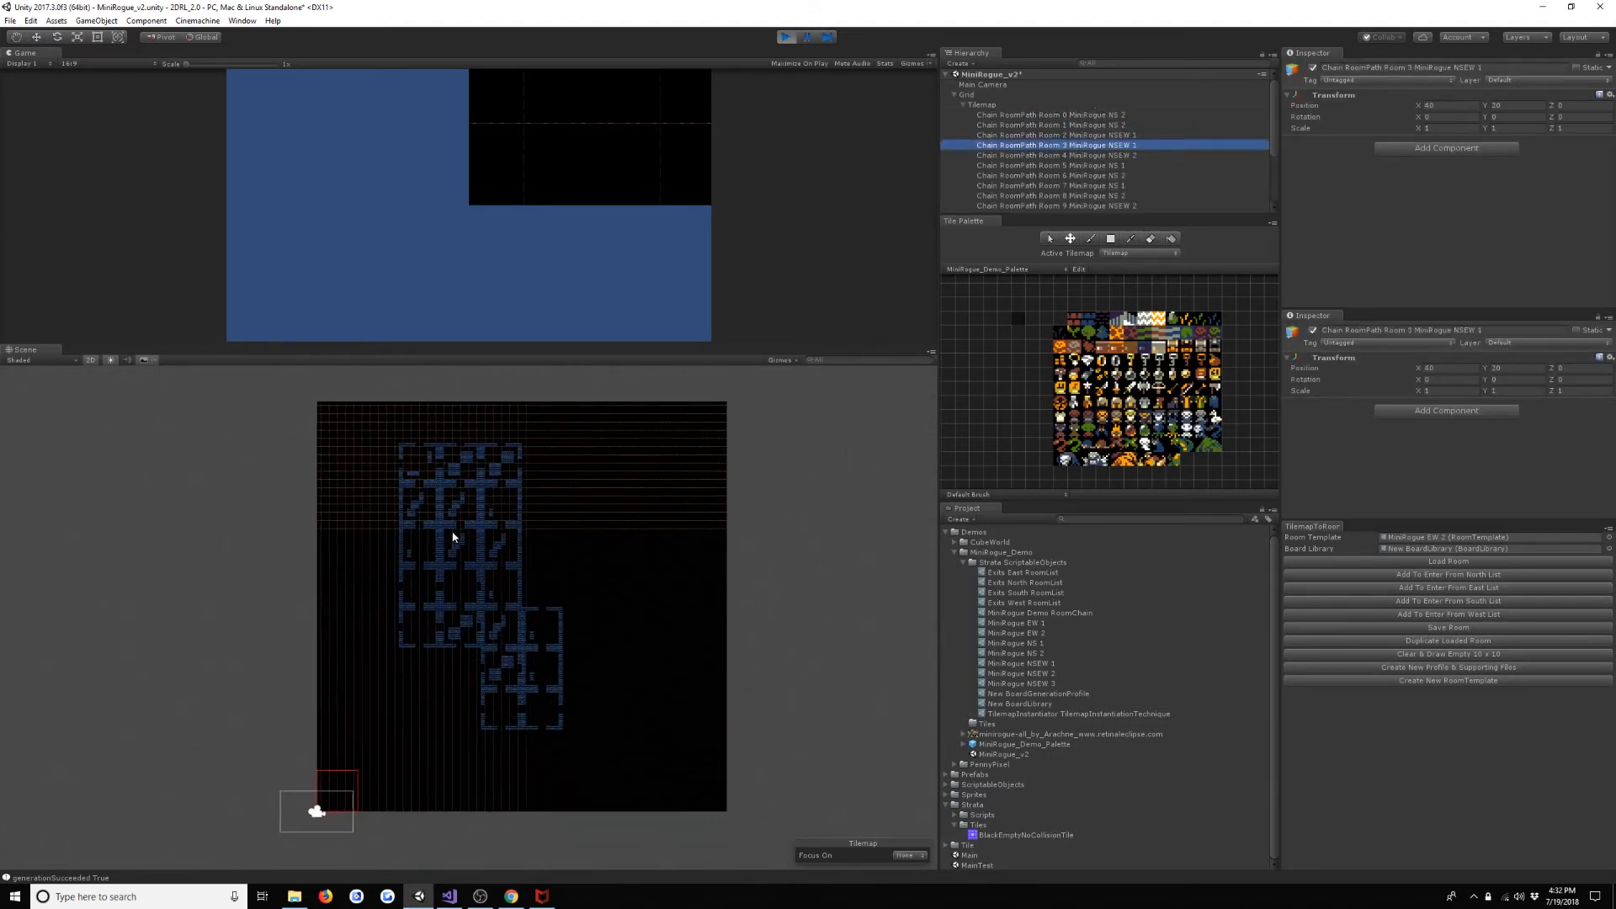
pyautogui.press('w')
# - Trace the new level's path by going through Chain RoomPath Rooms 0 to 19 in order and back to Room 0
pyautogui.click(1110, 116)
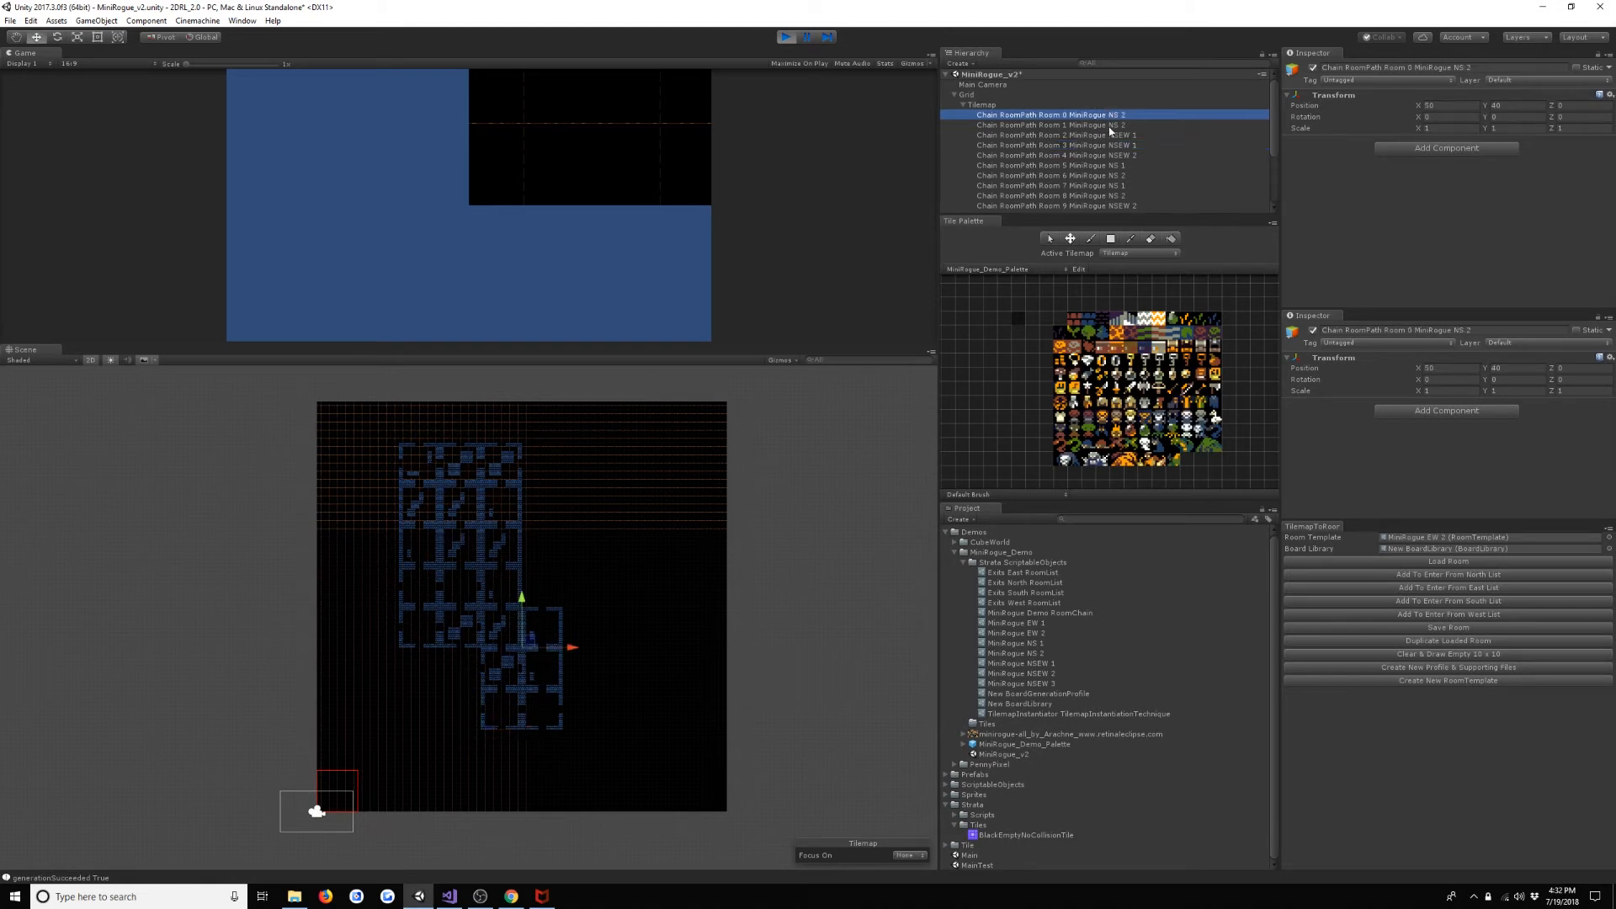
pyautogui.press('Down')
pyautogui.press('Down')
pyautogui.press('Down')
pyautogui.press('Down')
pyautogui.press('Down')
pyautogui.press('Down')
pyautogui.press('Down')
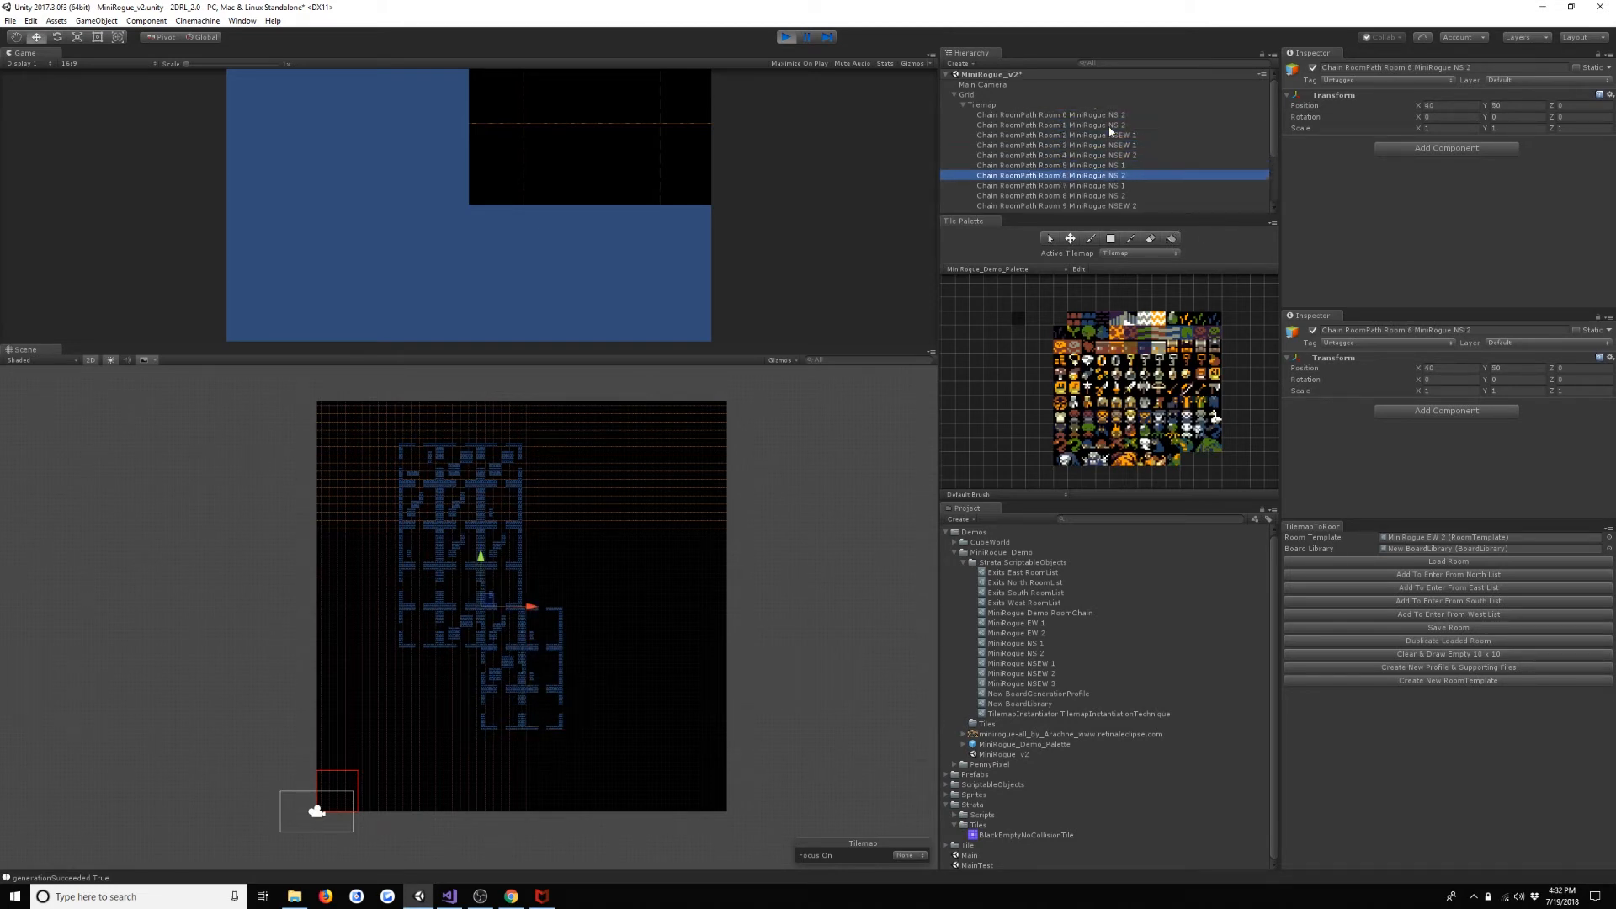
pyautogui.press('Down')
pyautogui.press('Down')
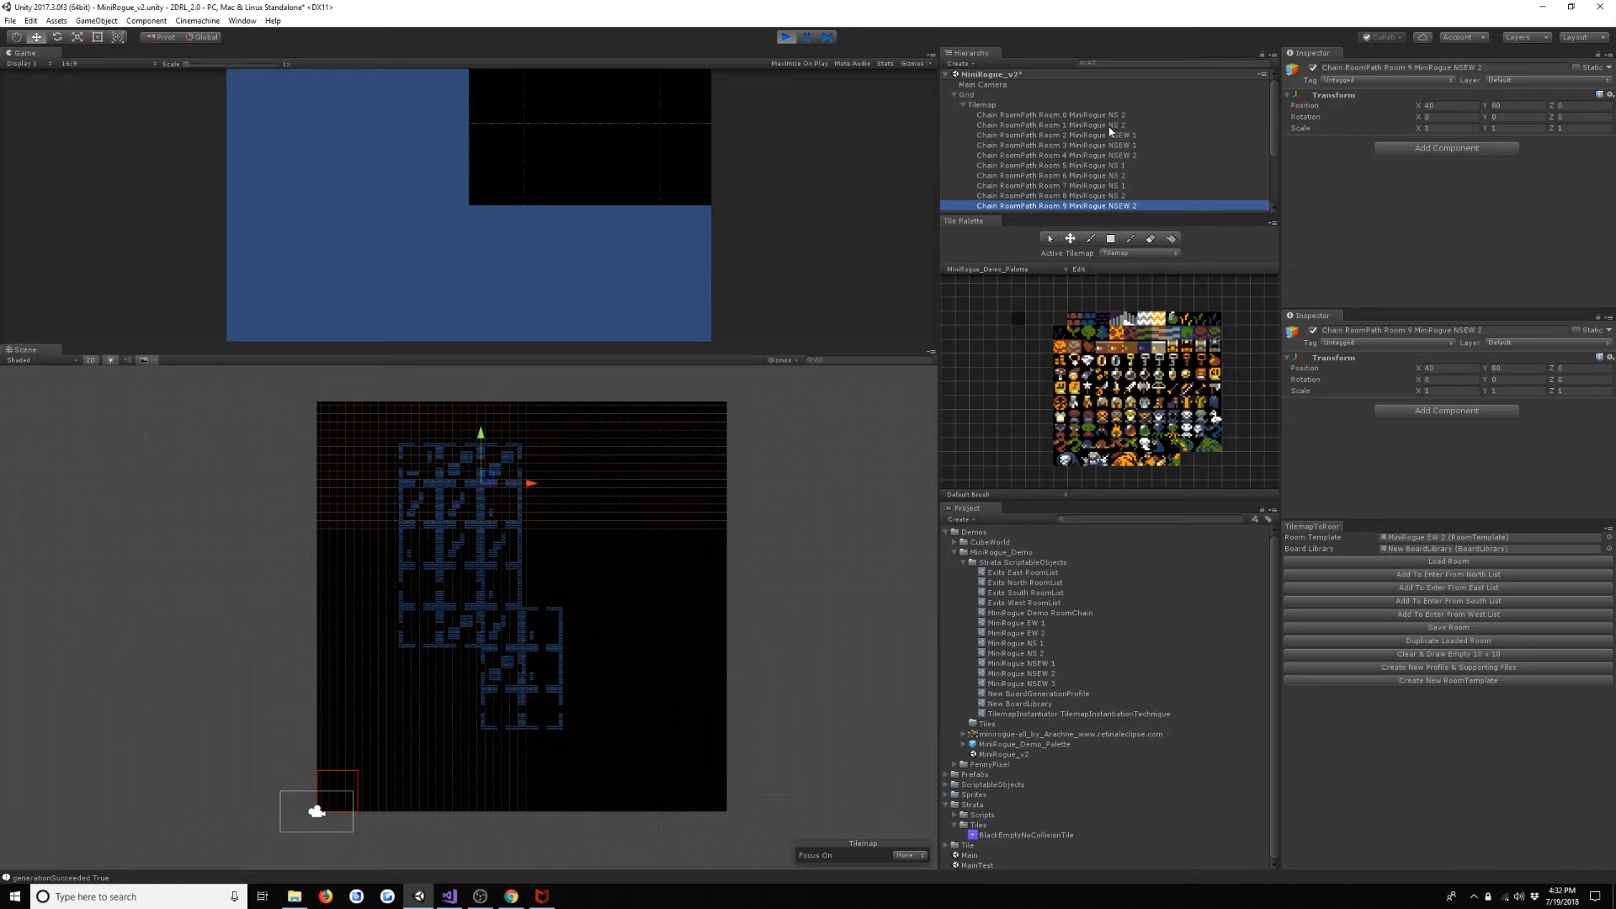
pyautogui.press('Down')
pyautogui.press('Down')
pyautogui.press('Down')
pyautogui.press('Down')
pyautogui.press('Down')
pyautogui.press('Down')
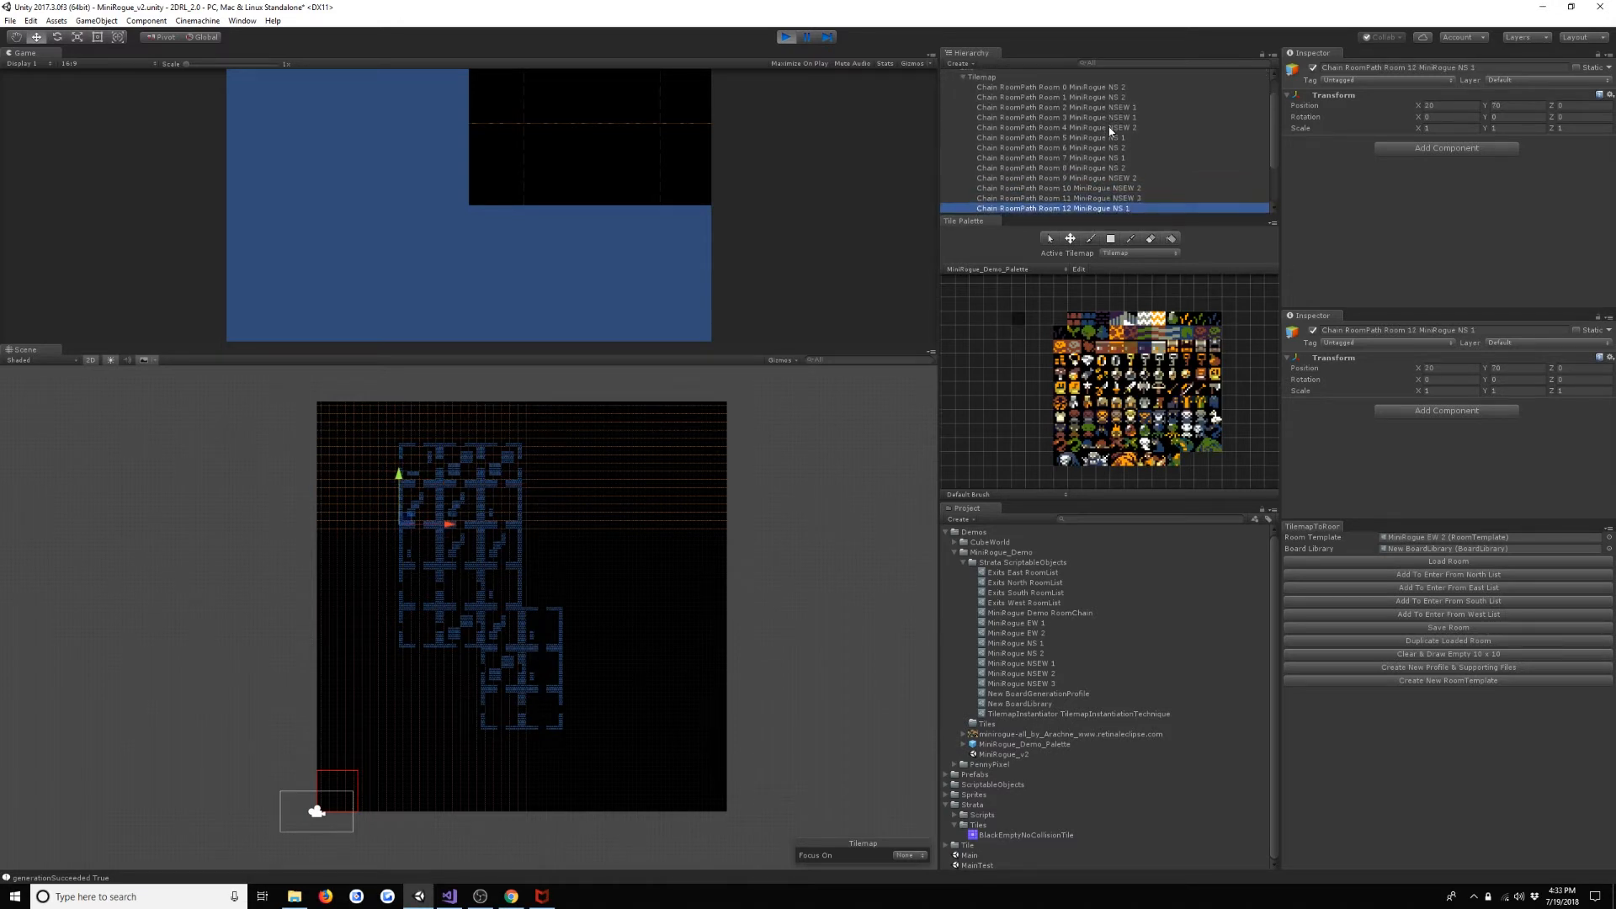
pyautogui.press('Down')
pyautogui.press('Down')
pyautogui.press('Down')
pyautogui.press('Down')
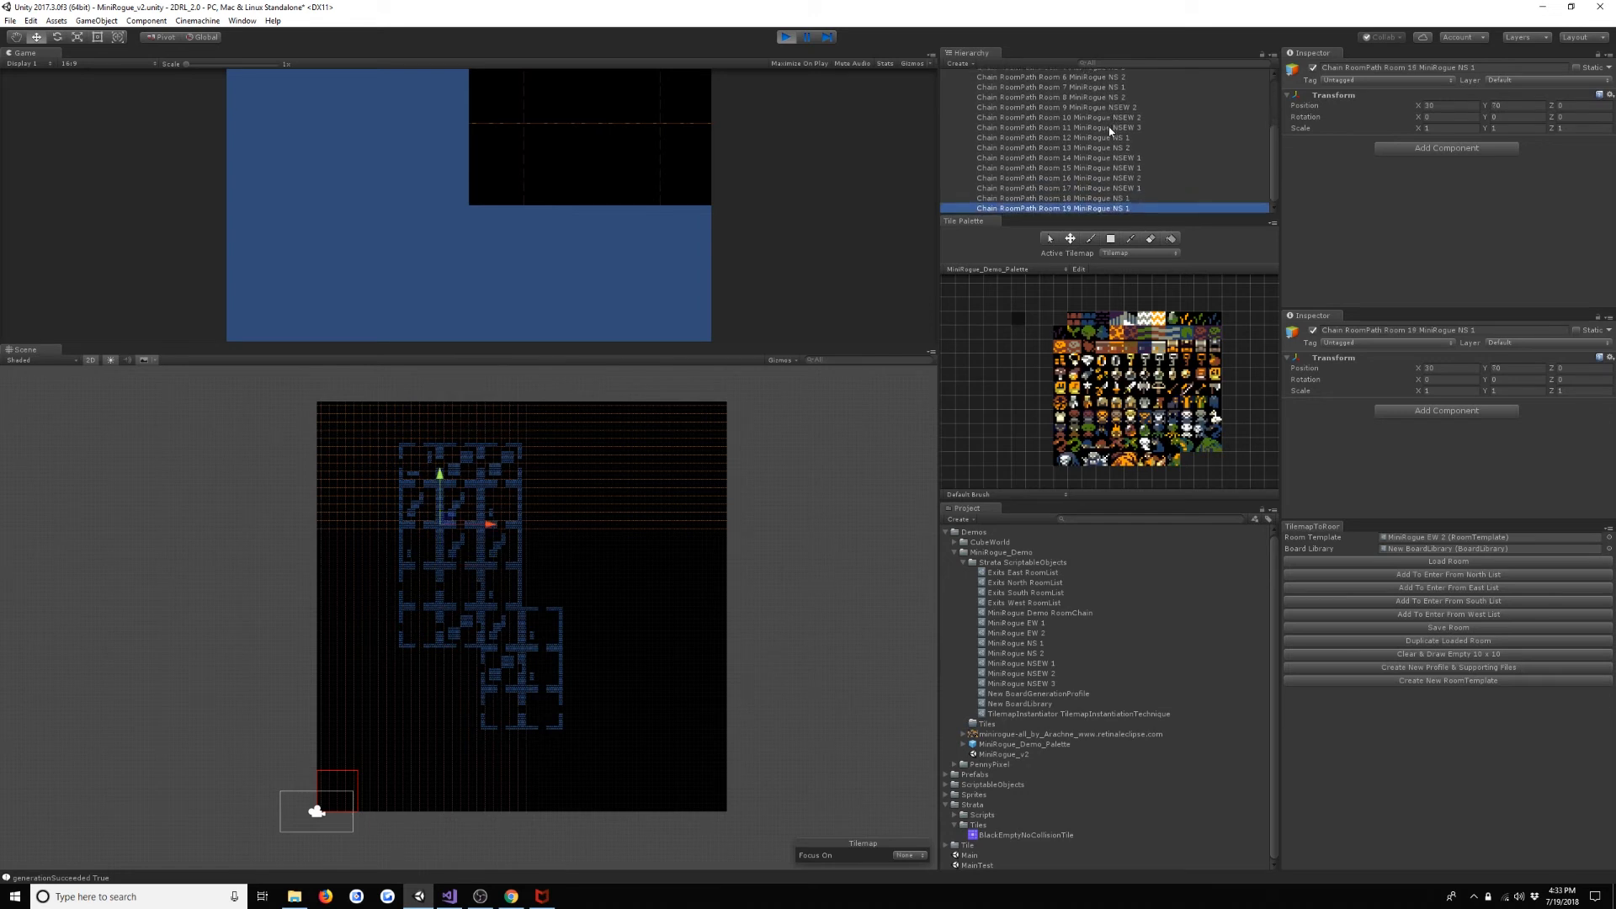
pyautogui.press('Up')
pyautogui.press('Up')
pyautogui.press('Up')
pyautogui.press('Up')
pyautogui.press('Up')
pyautogui.press('Up')
pyautogui.press('Up')
pyautogui.press('Up')
pyautogui.press('Up')
pyautogui.press('Up')
pyautogui.press('Up')
pyautogui.press('Up')
pyautogui.press('Up')
pyautogui.press('Up')
pyautogui.press('Up')
pyautogui.press('Up')
pyautogui.press('Up')
pyautogui.press('Up')
pyautogui.press('Up')
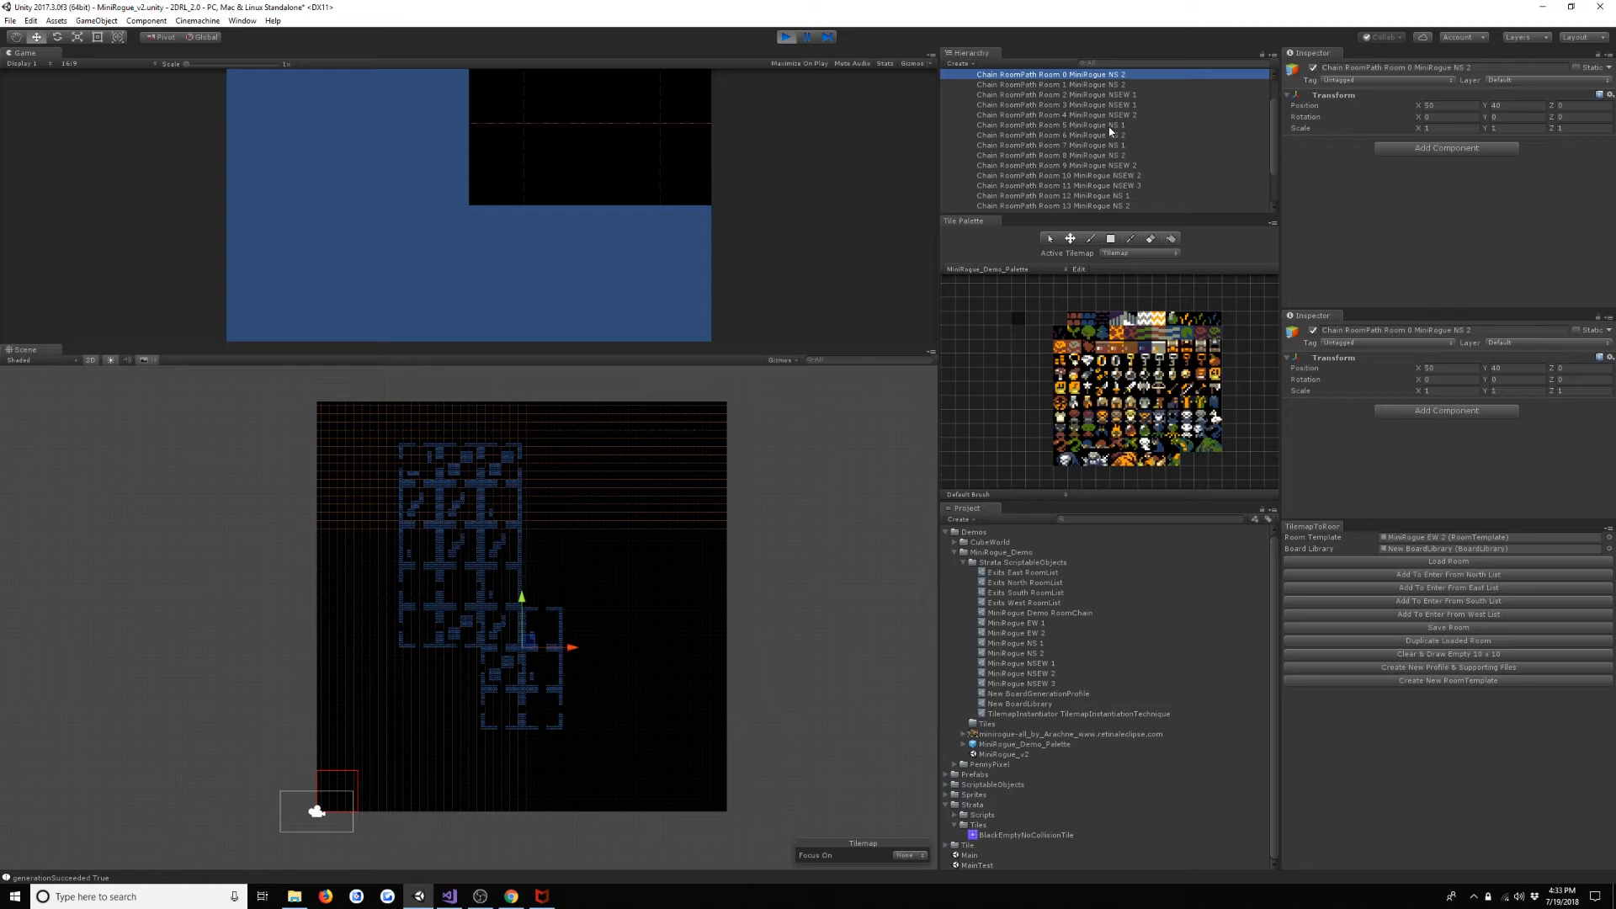
# - Stop the scene and open the Generators size of the profile assigned to the Tilemap's Board Generator
pyautogui.hotkey('ctrl', 'p')
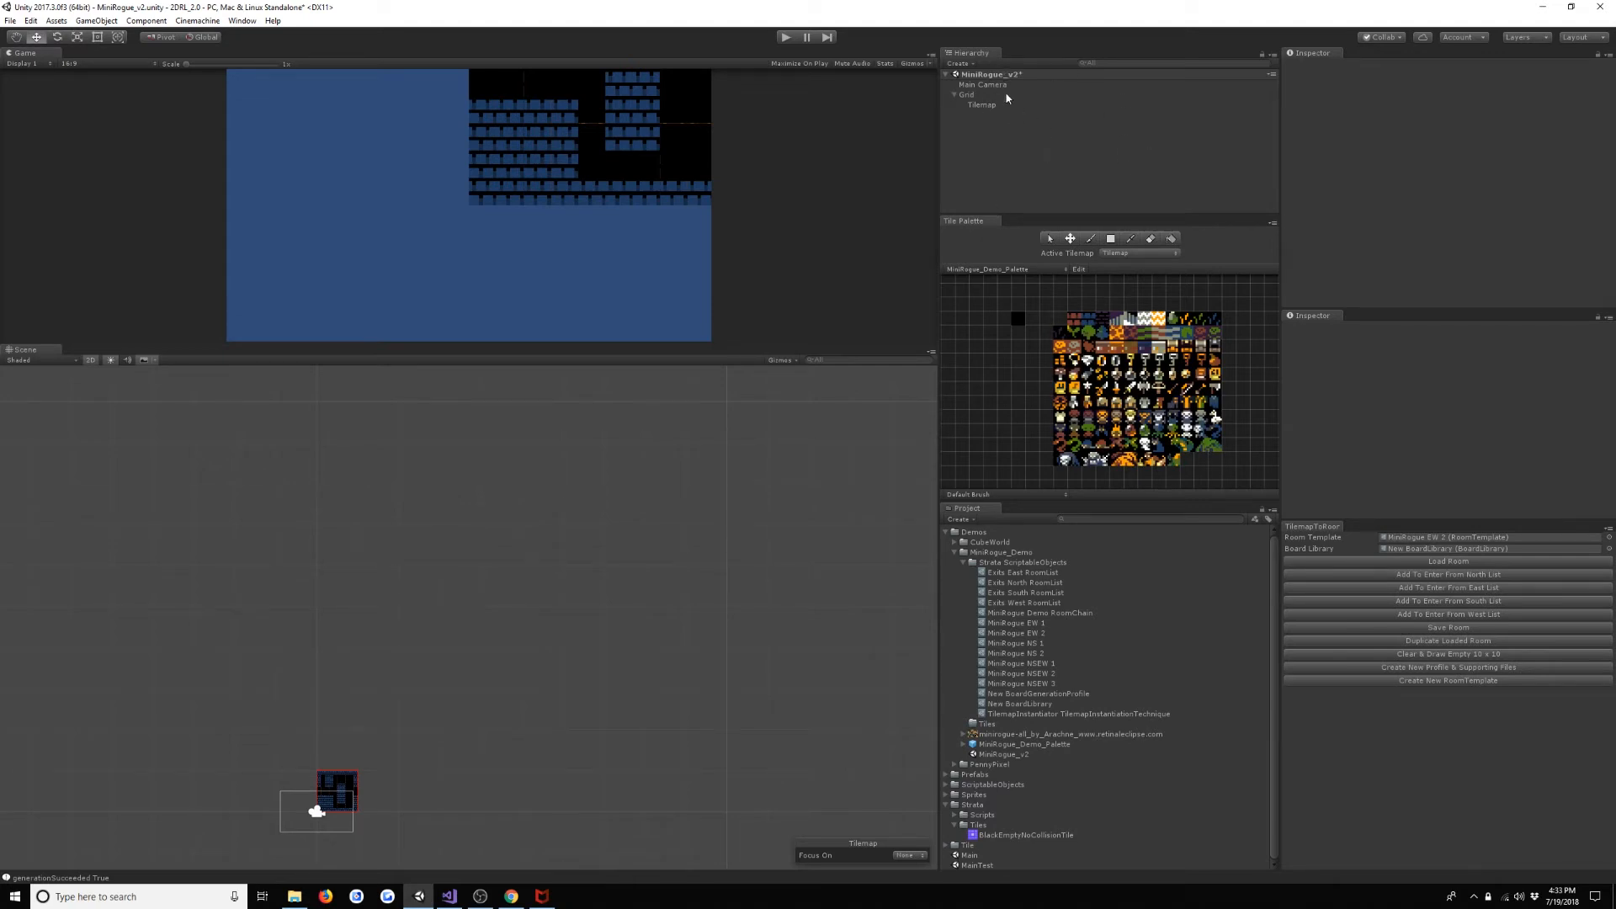
pyautogui.click(1027, 107)
pyautogui.scroll(-4, 1448, 211)
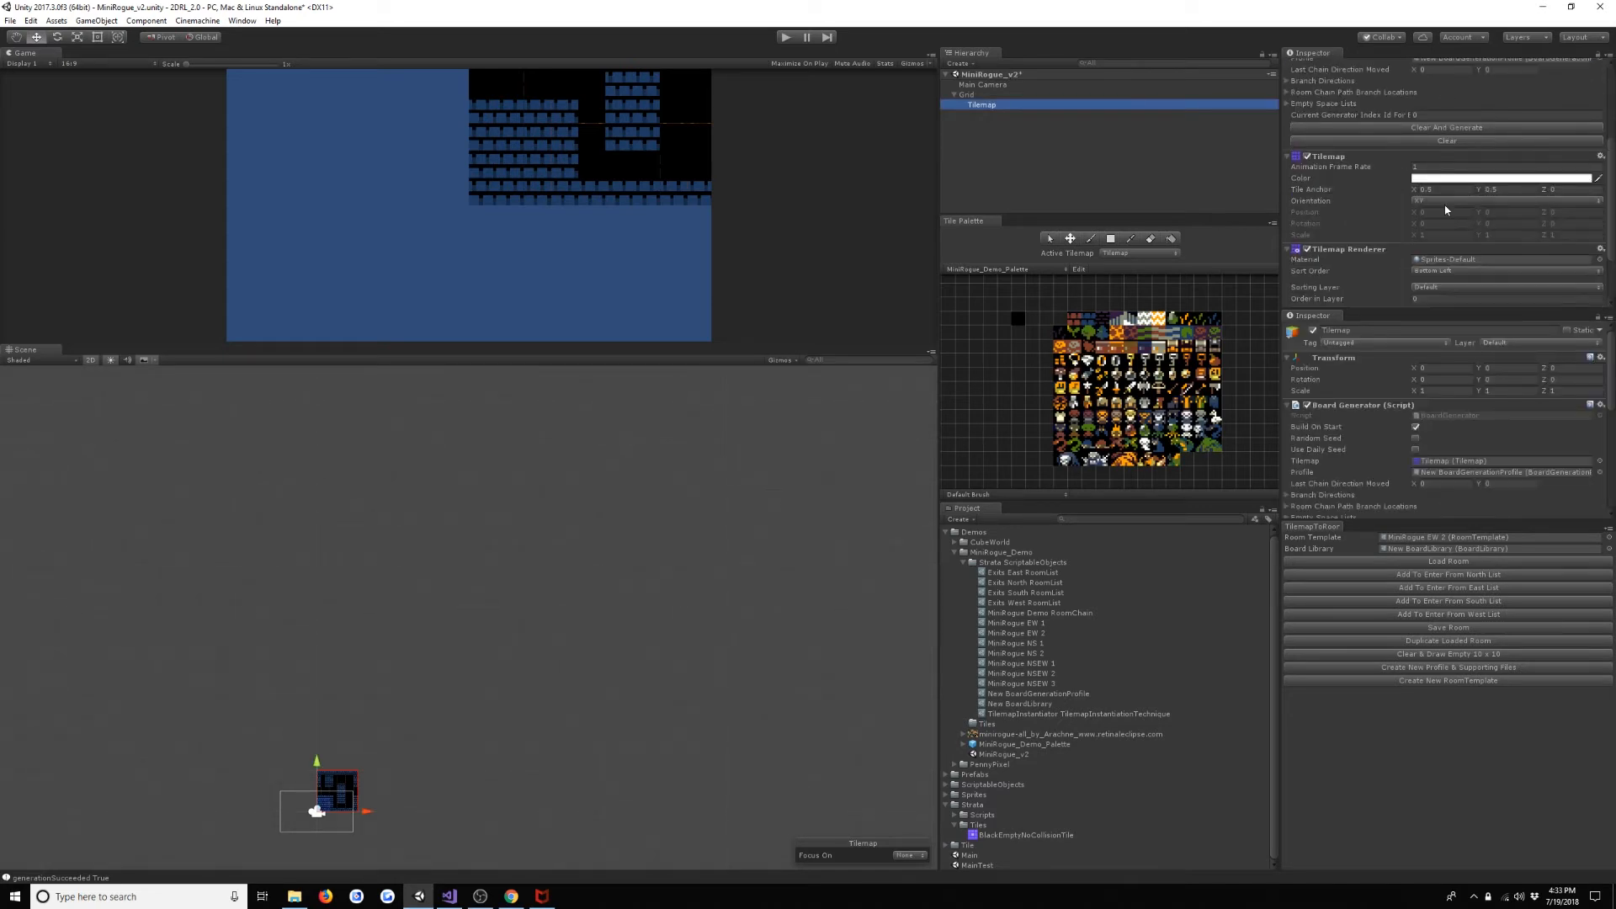
pyautogui.scroll(3, 1450, 210)
pyautogui.doubleClick(1461, 172)
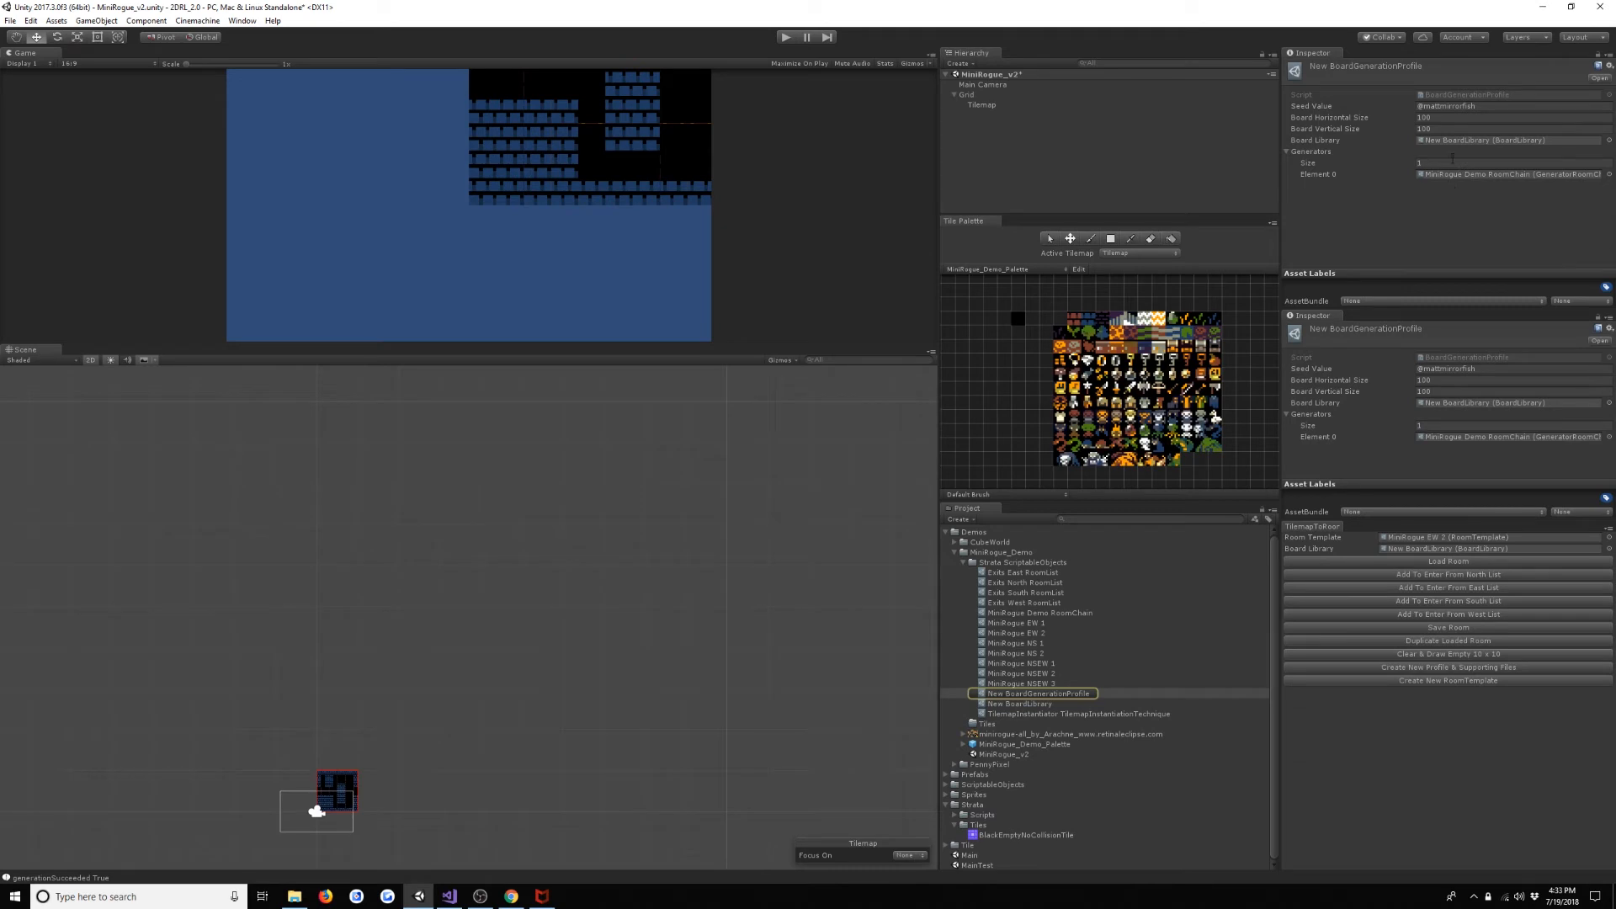
pyautogui.click(1453, 161)
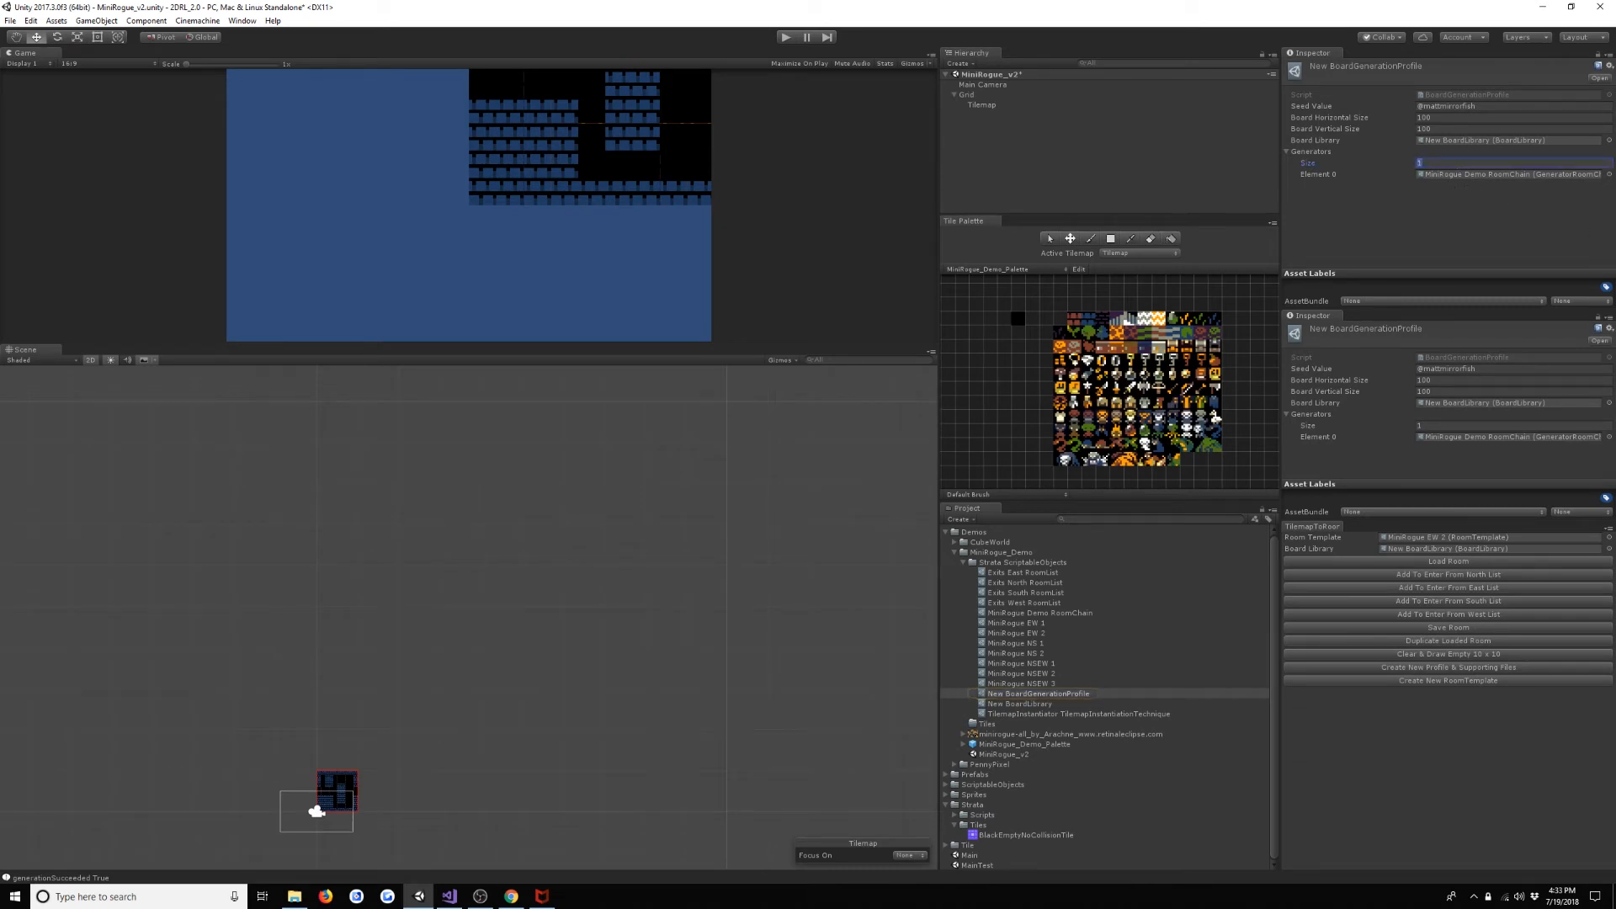
# - Create a Strata cellular automata generator in the Strata ScriptableObjects folder and name it MiniRogue Demo Cellular
pyautogui.rightClick(1060, 566)
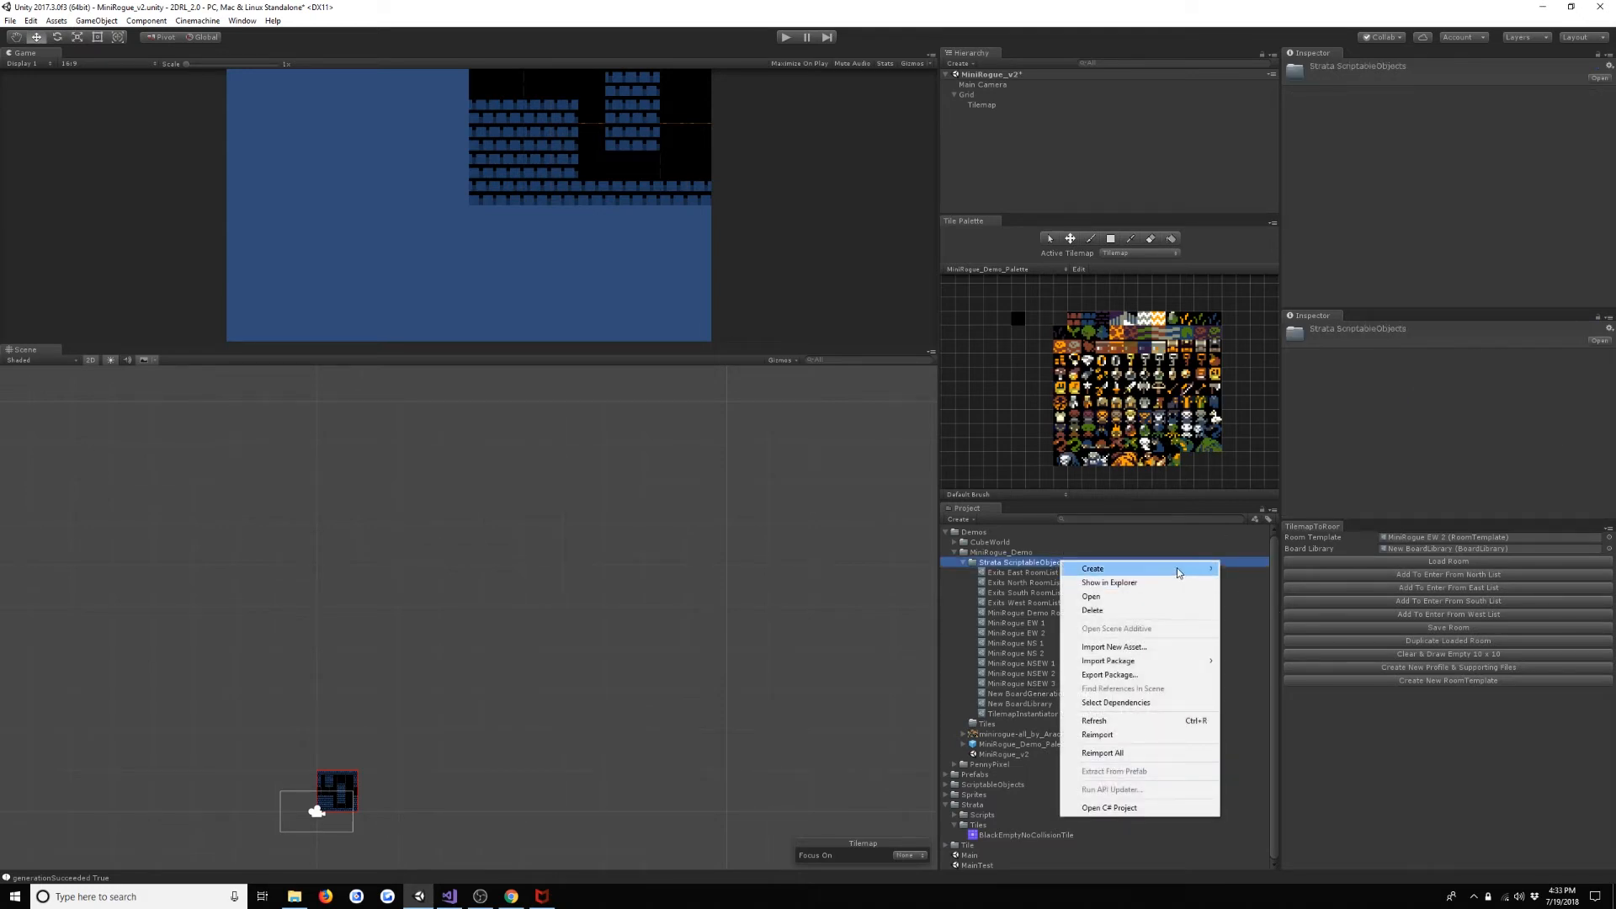
pyautogui.moveTo(1179, 572)
pyautogui.moveTo(1283, 324)
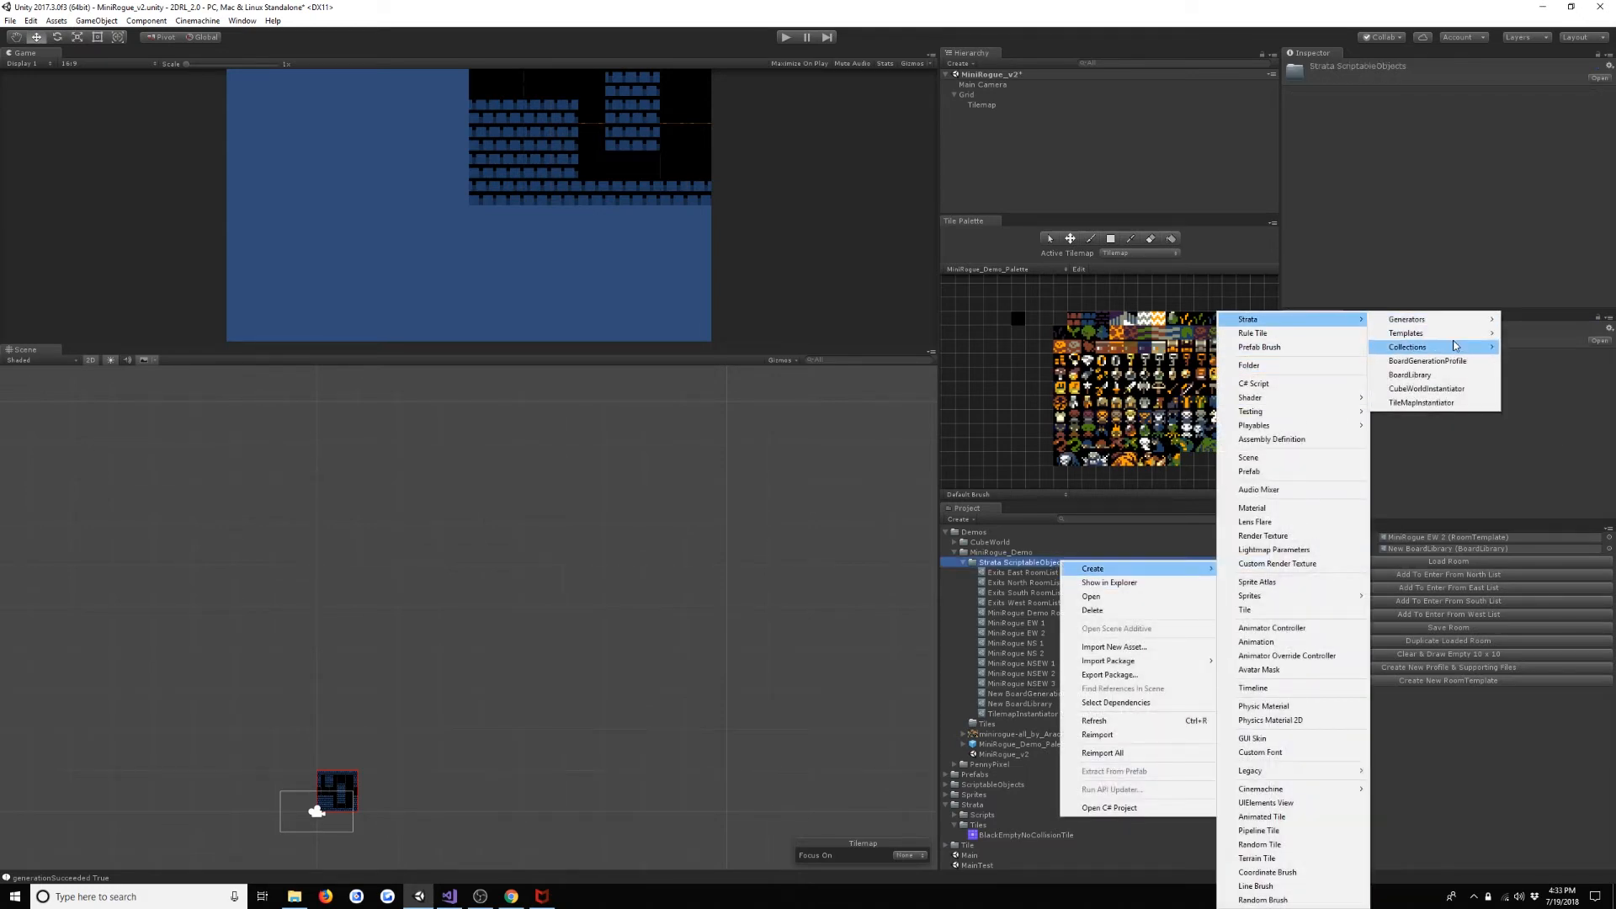
pyautogui.moveTo(1454, 345)
pyautogui.click(1313, 332)
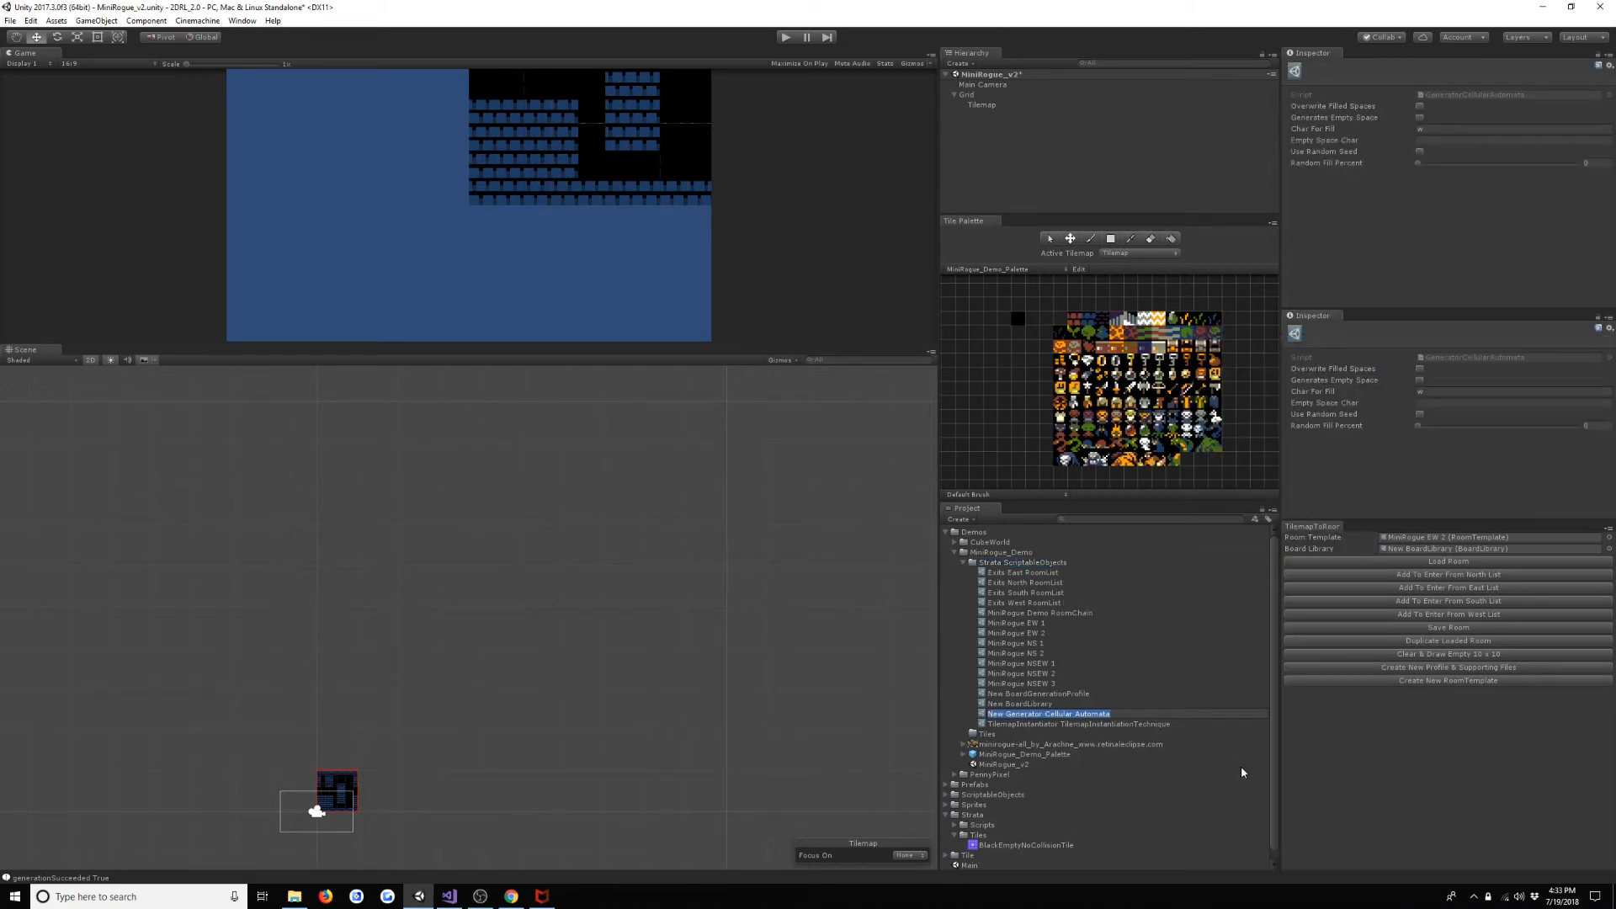
pyautogui.press('BackSpace')
pyautogui.write('MiniRogue Demo Cellular')
pyautogui.press('Return')
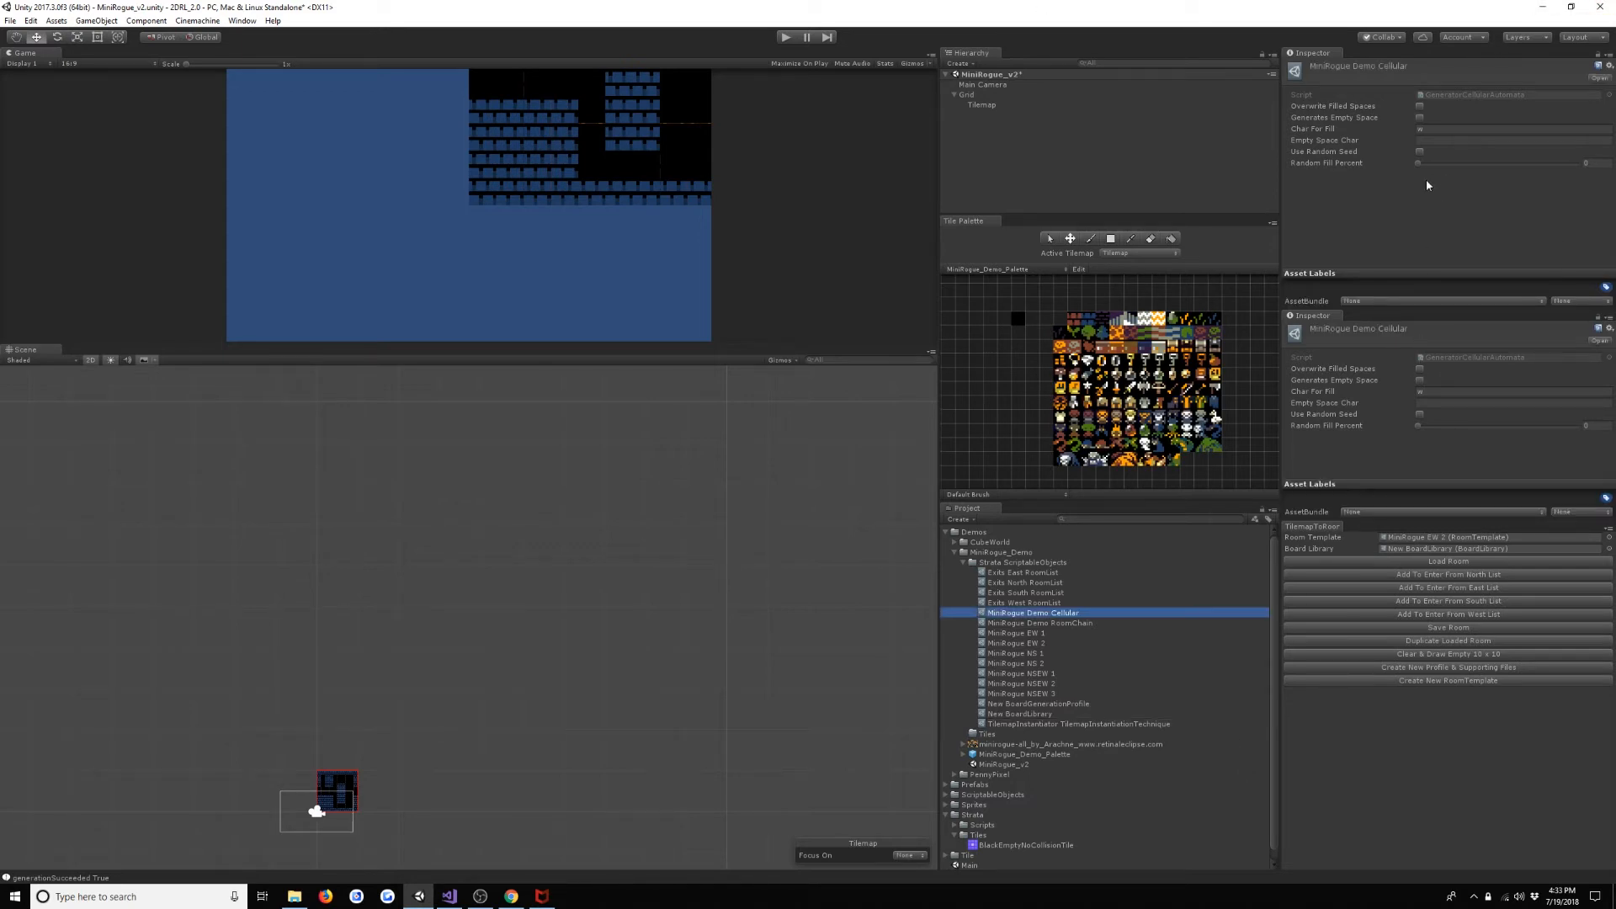
# - Enable Overwrite Filled Spaces and Generates Empty Space on the MiniRogue Demo Cellular generator
pyautogui.click(1421, 107)
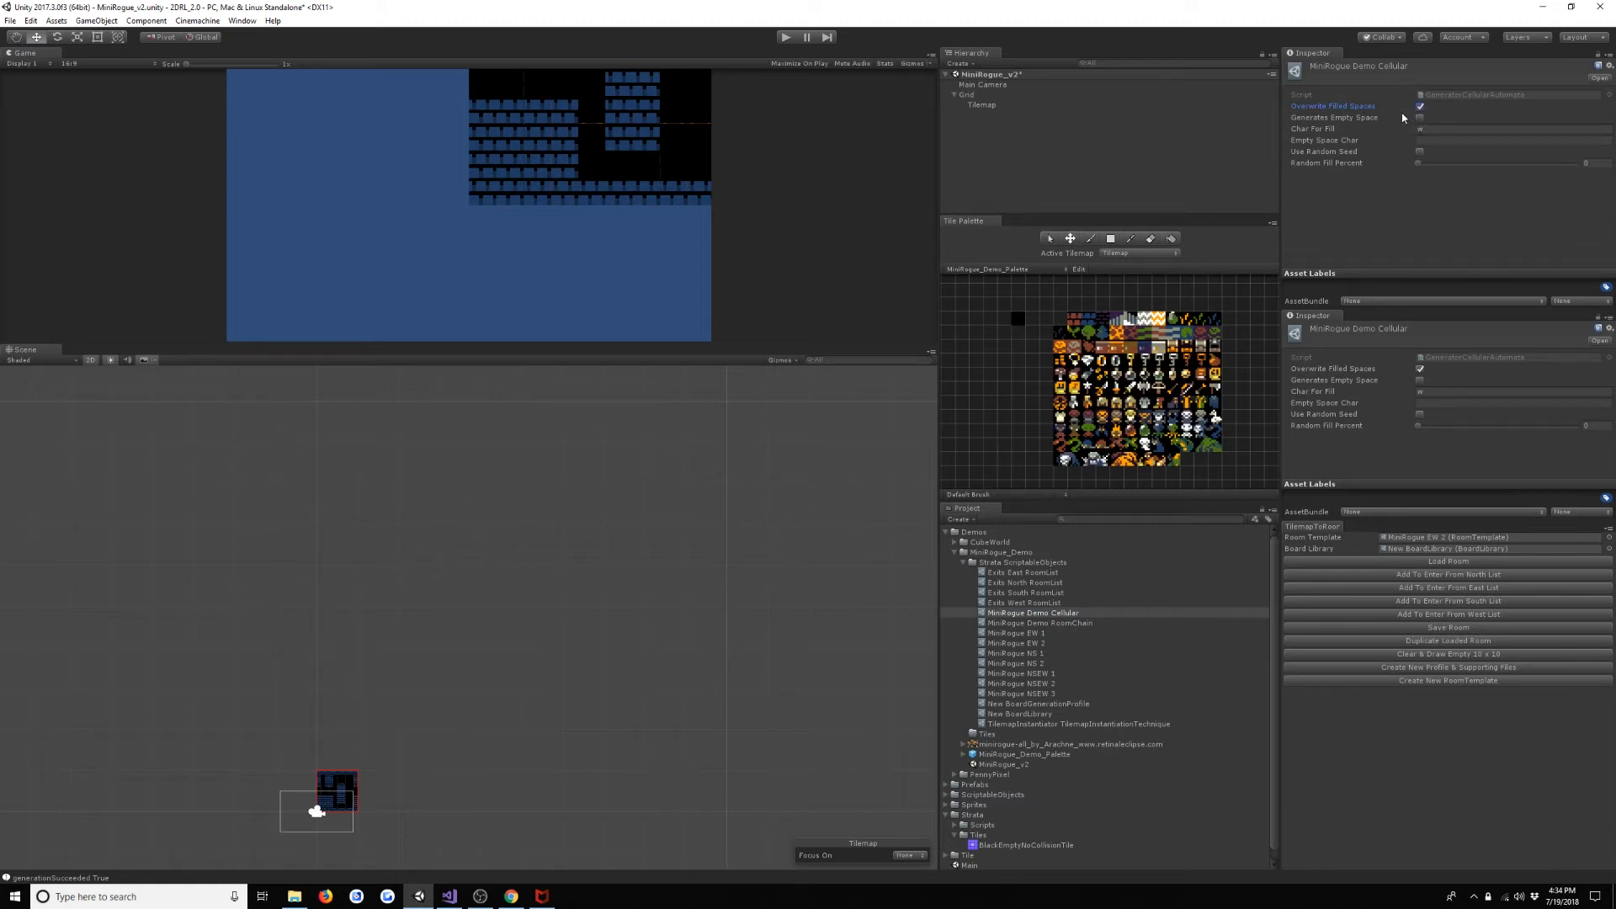
pyautogui.click(1420, 118)
pyautogui.click(1450, 128)
# - Check the character IDs of the floor and wall tiles in the New BoardLibrary's entry list
pyautogui.doubleClick(1442, 549)
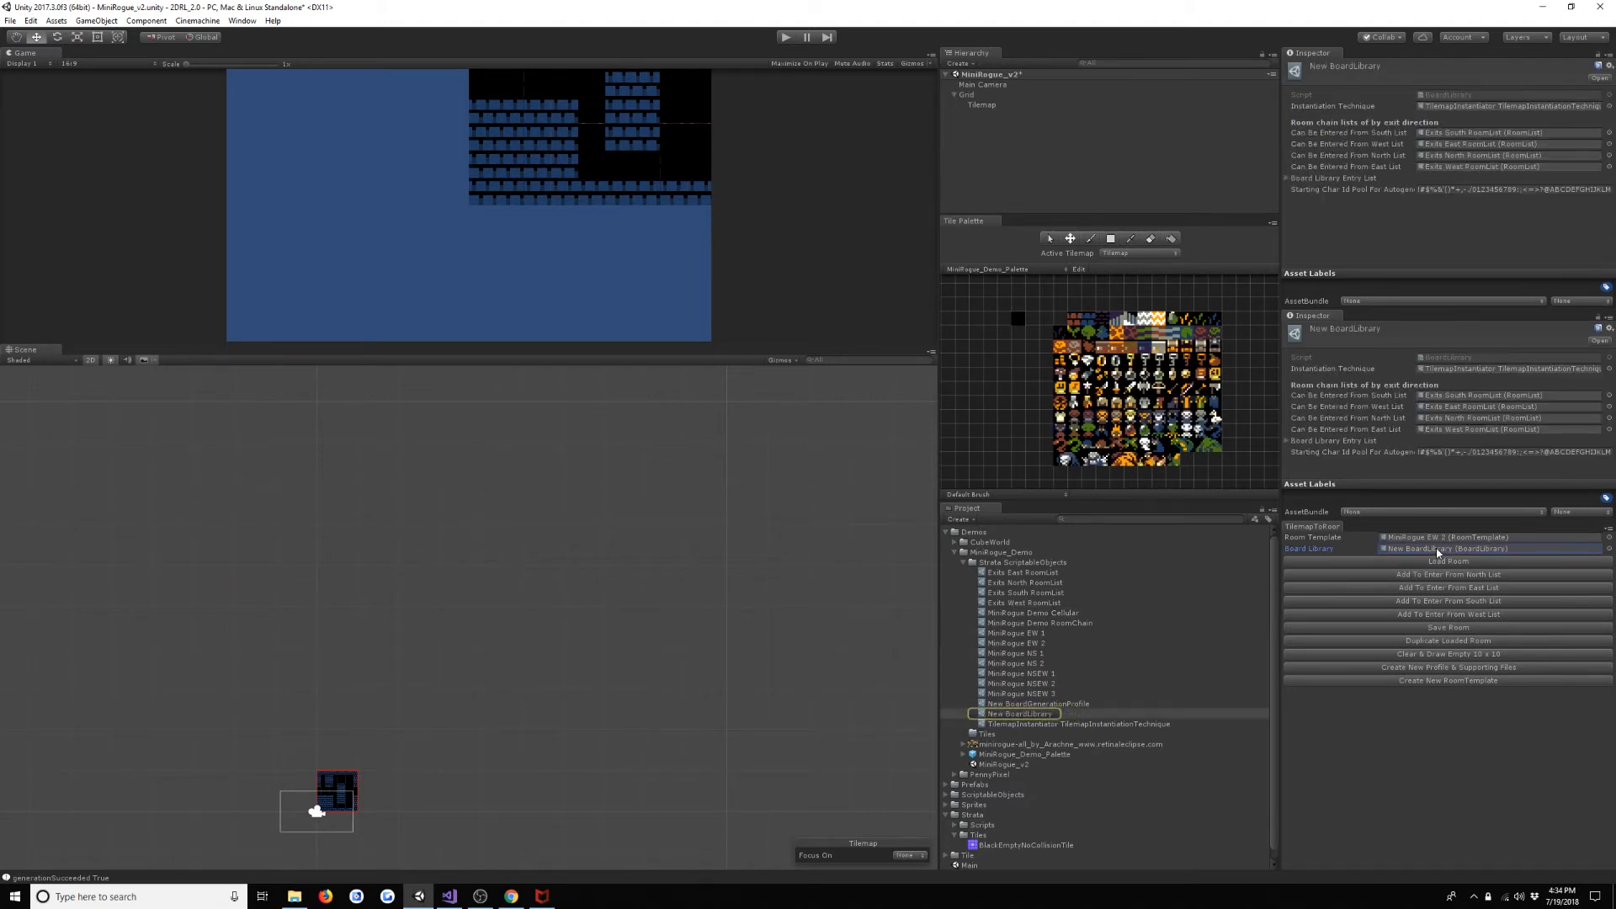
pyautogui.click(1346, 179)
pyautogui.scroll(-3, 1373, 160)
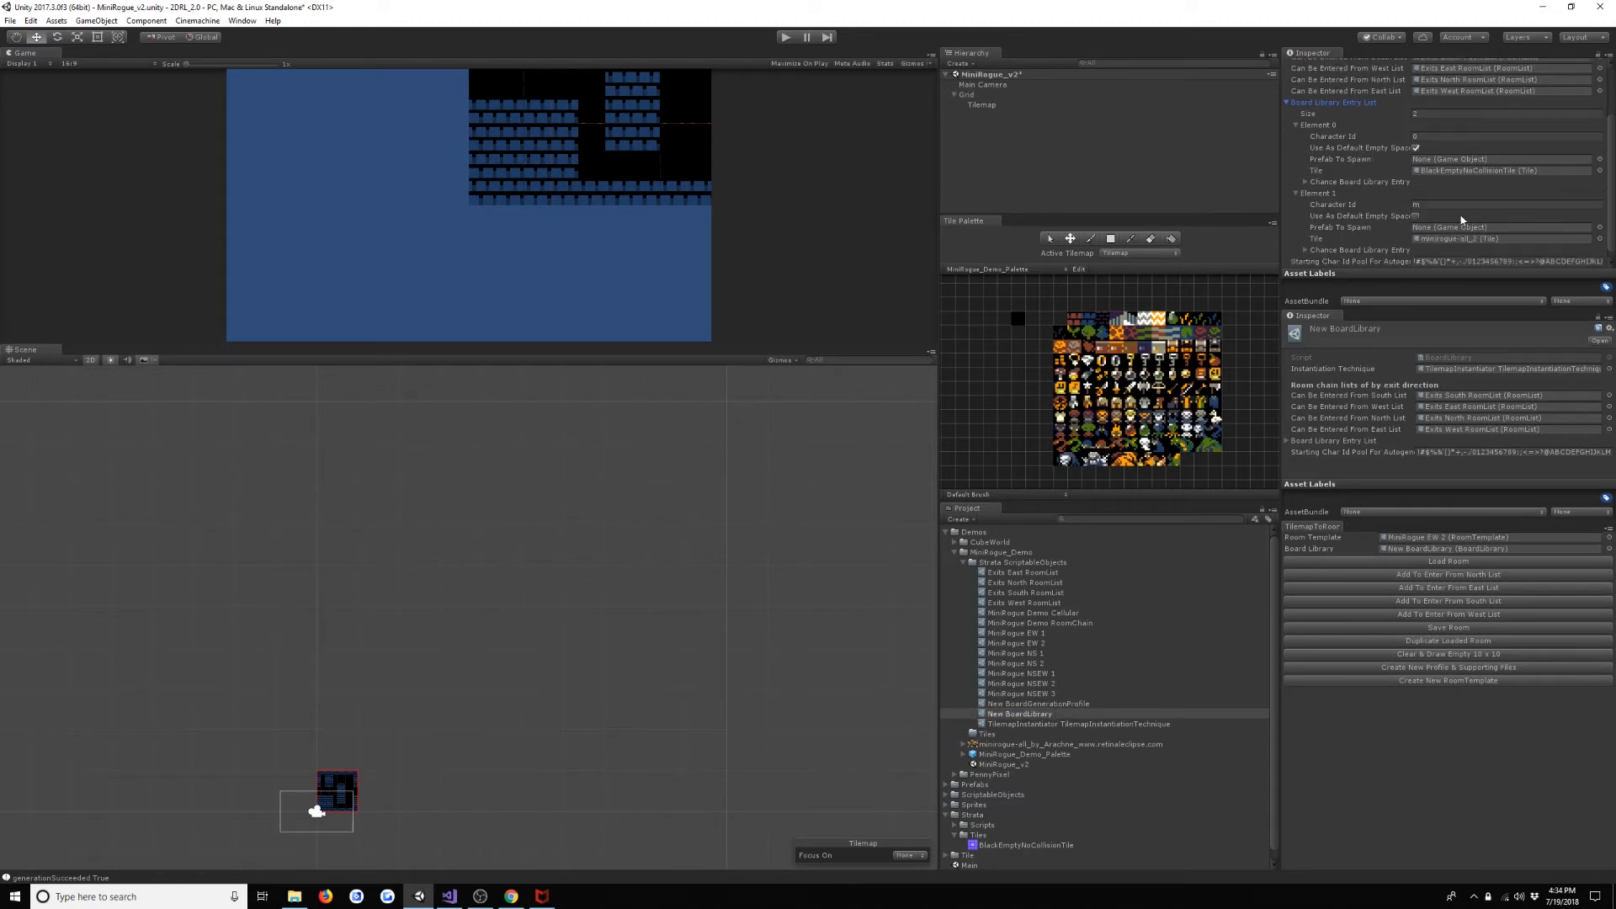
pyautogui.scroll(3, 1423, 177)
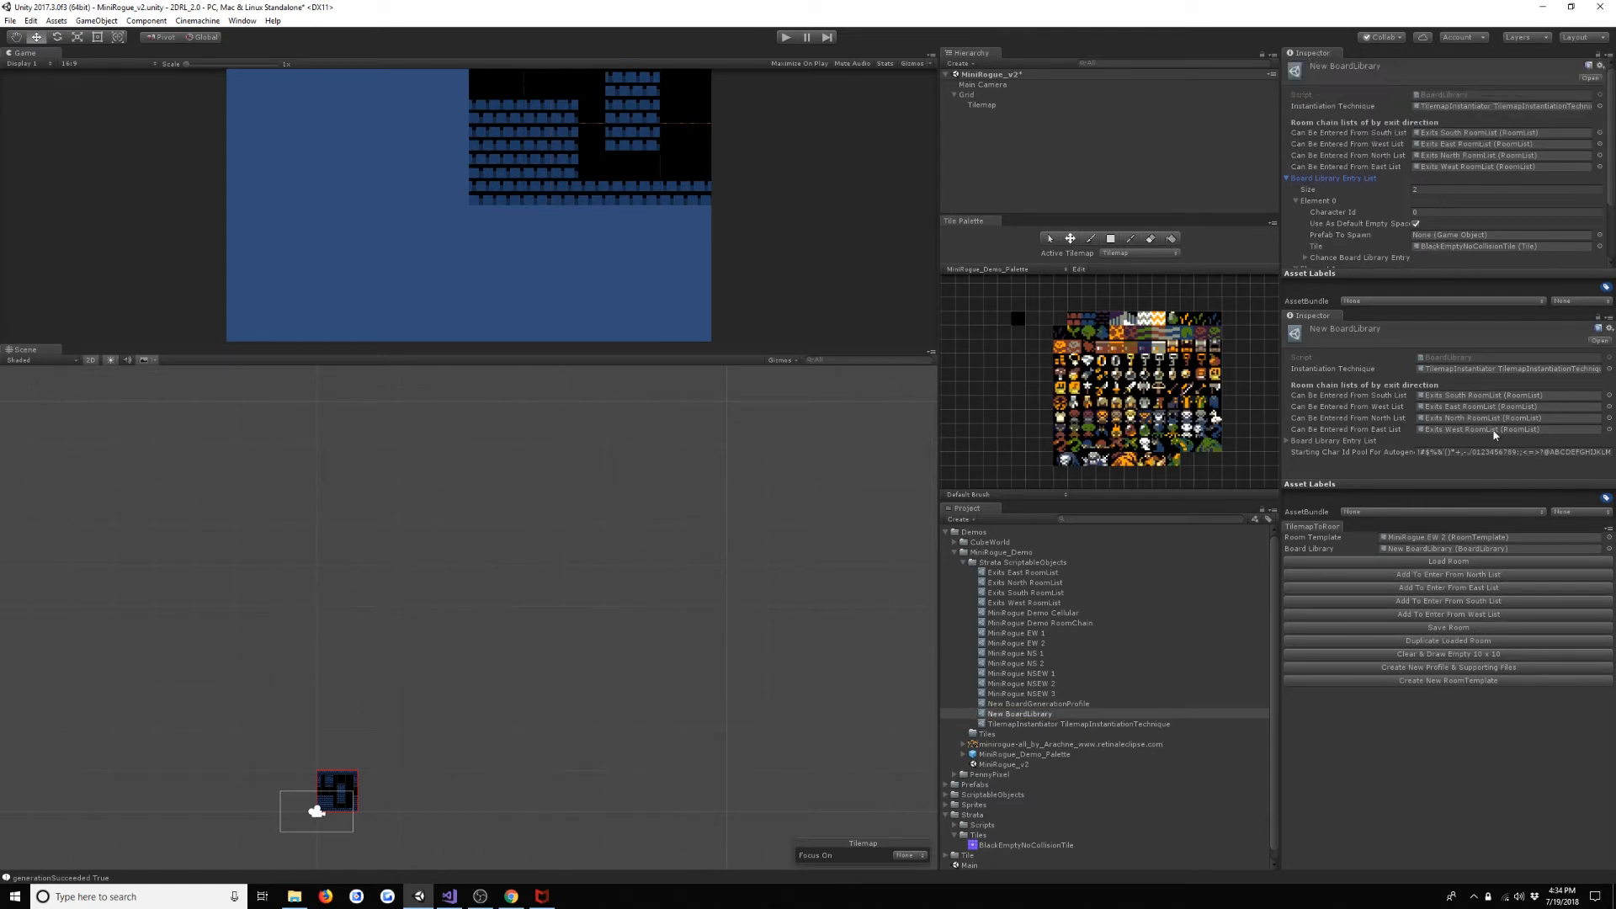
pyautogui.click(1041, 704)
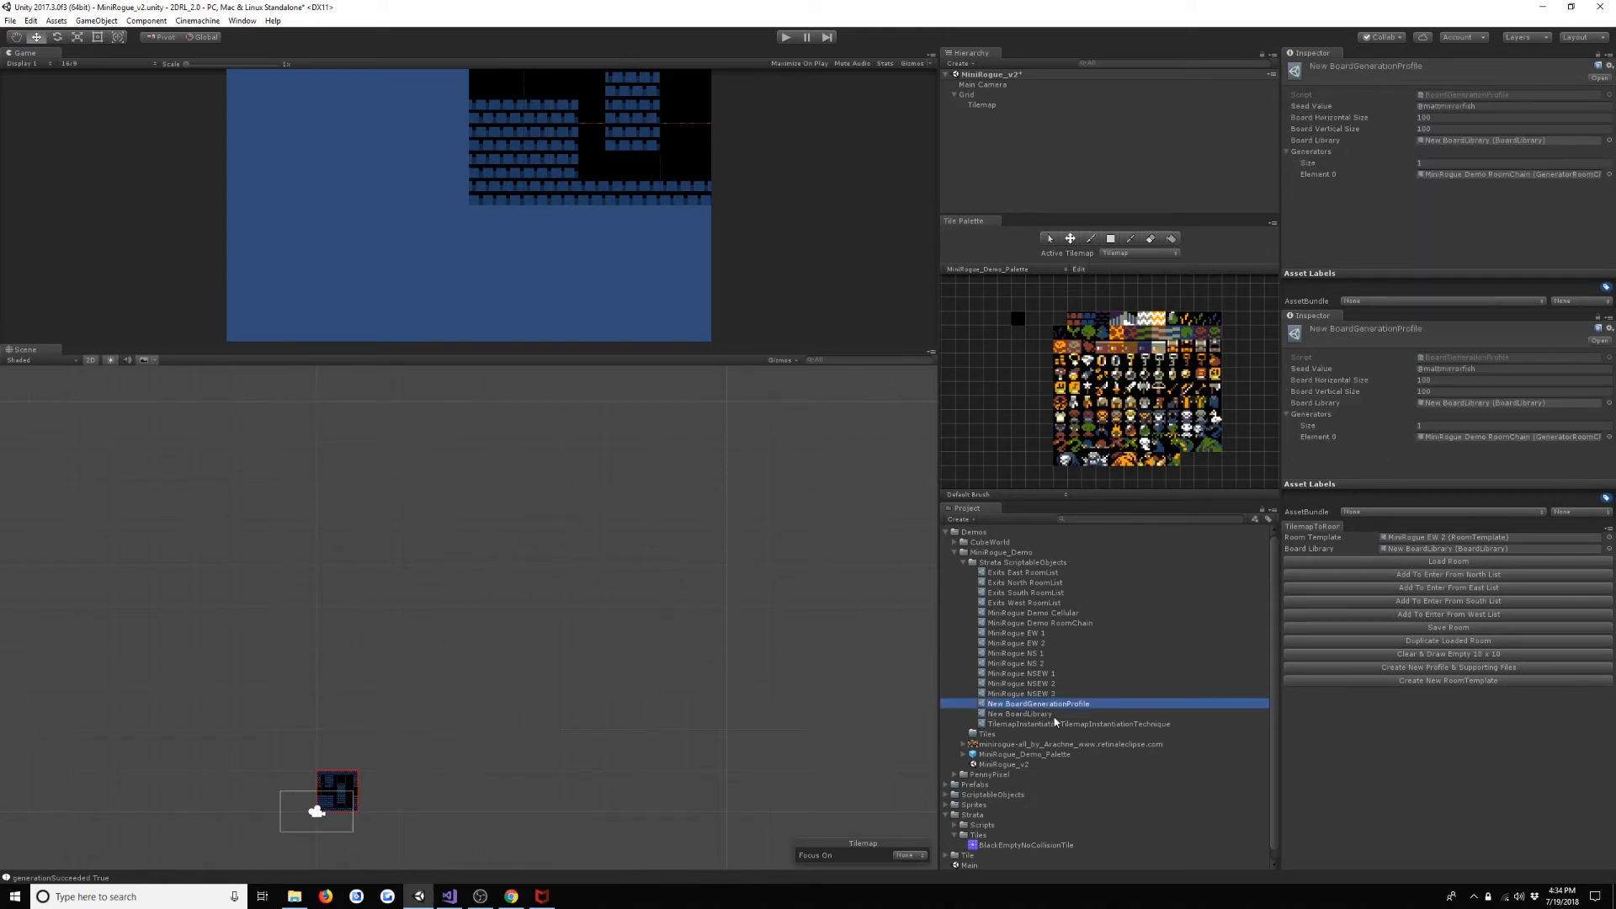
# - Set MiniRogue Demo Cellular's Char For Fill to m and its Empty Space Char to 0
pyautogui.click(1067, 613)
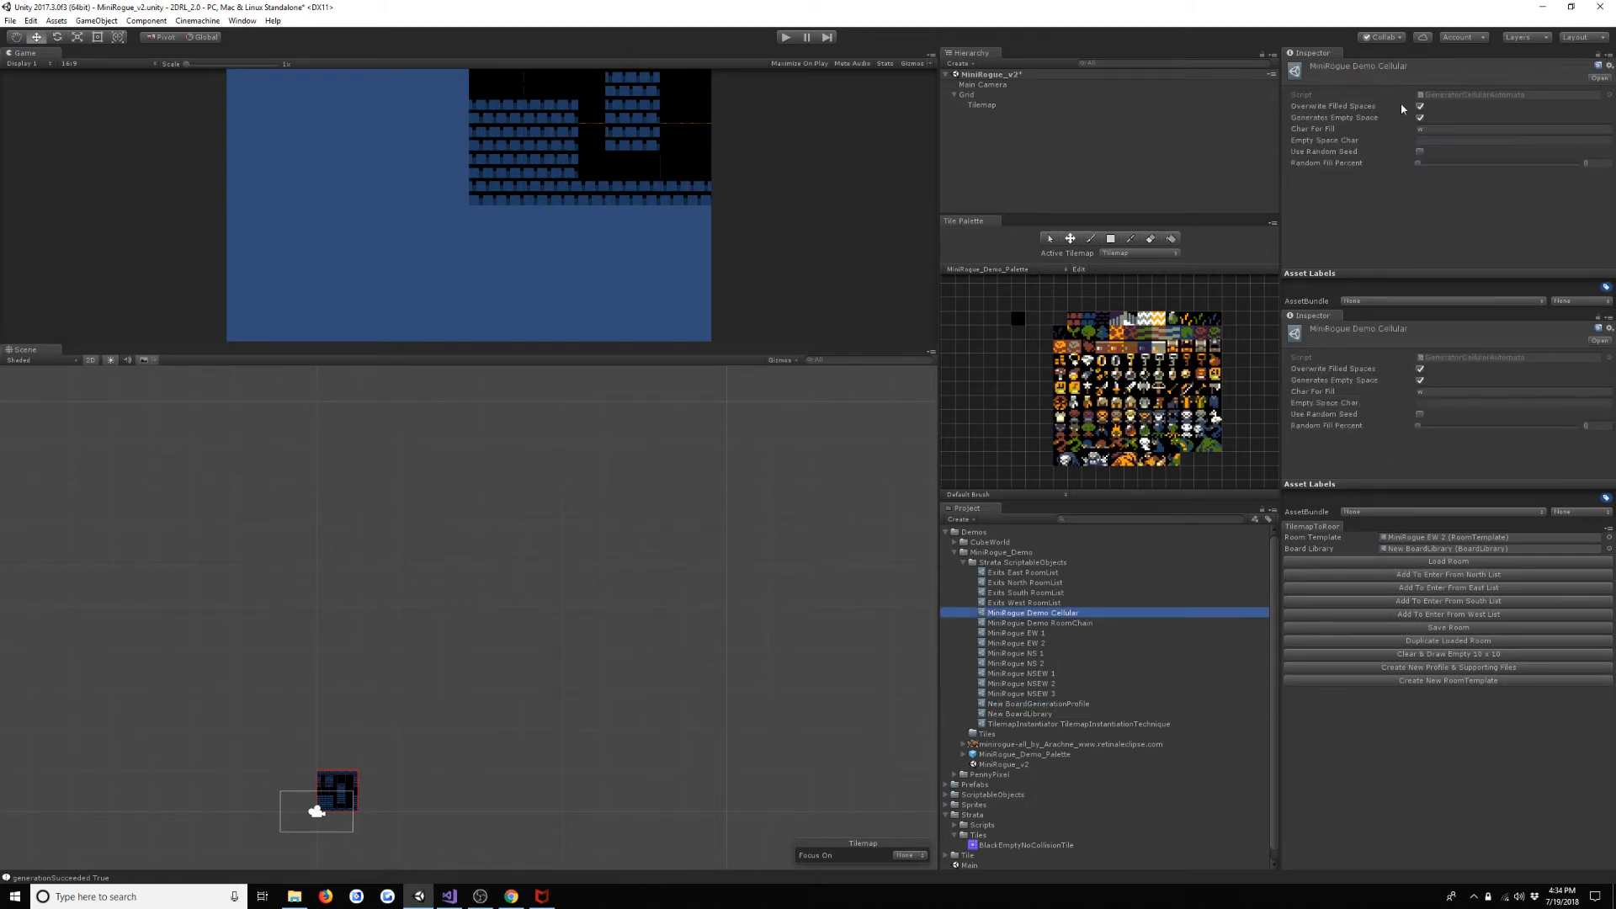
pyautogui.click(1451, 130)
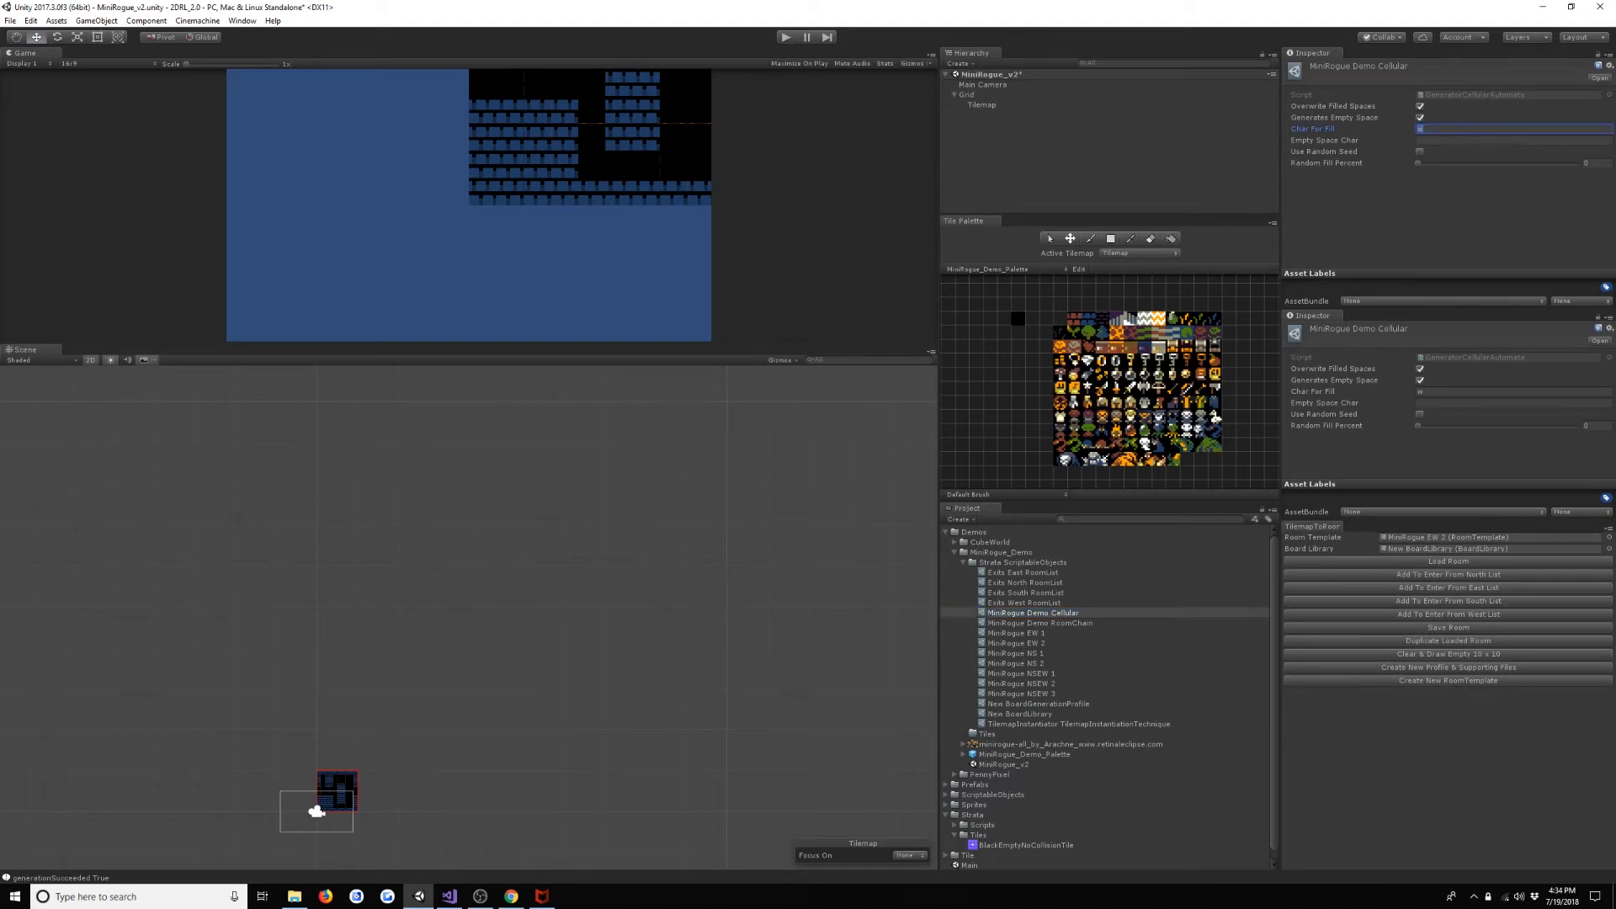
pyautogui.write('m')
pyautogui.press('Tab')
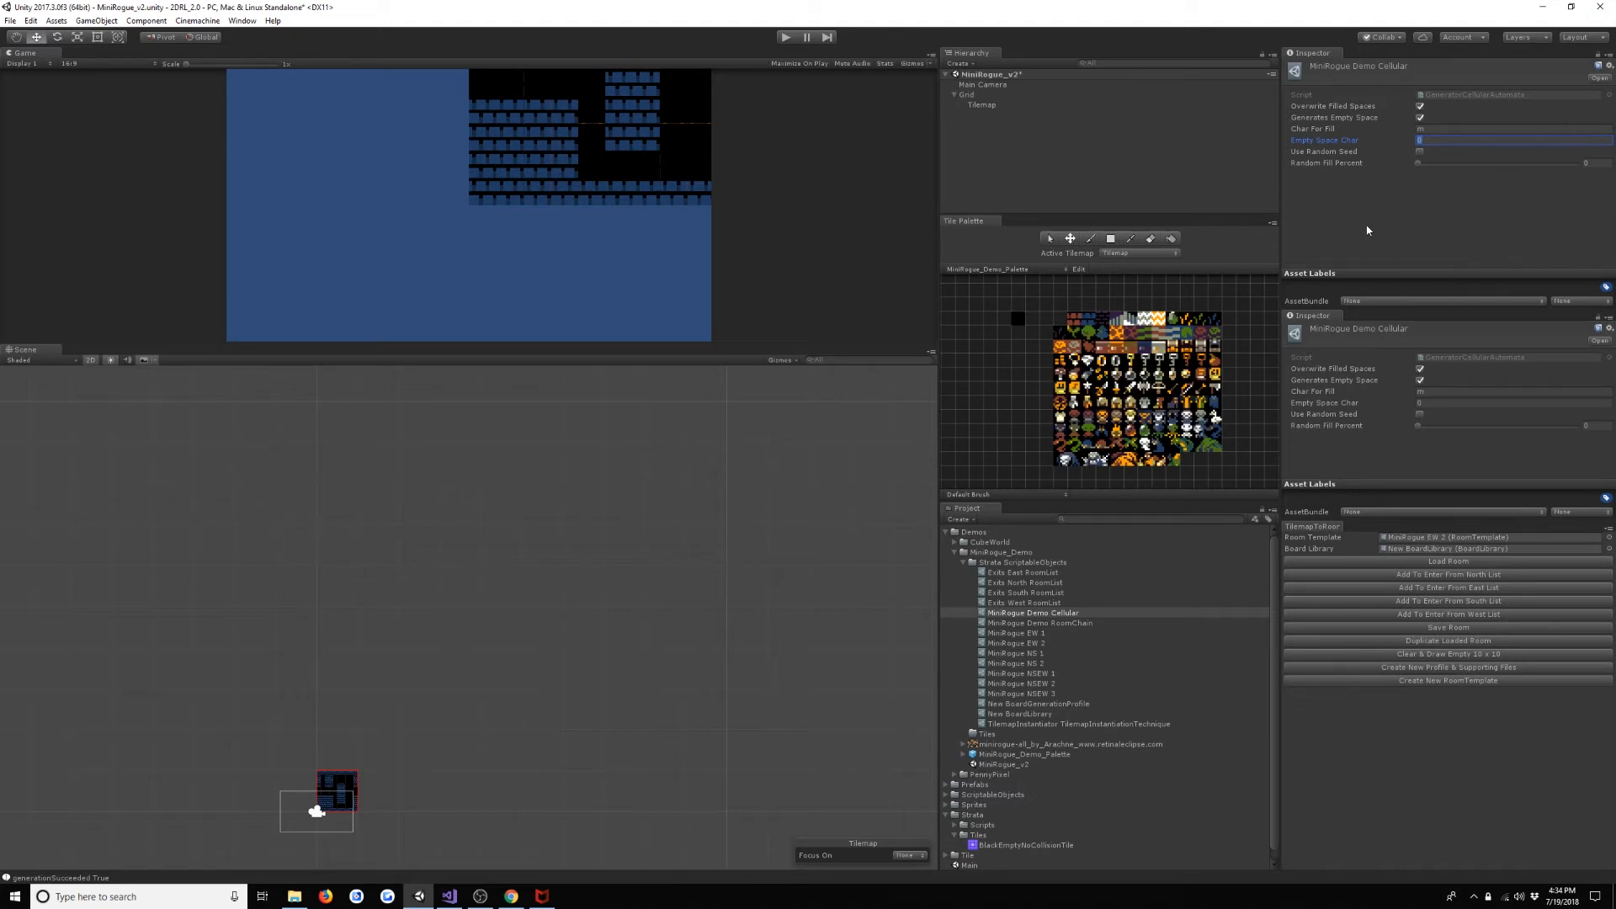
pyautogui.press('Return')
pyautogui.moveTo(1497, 165)
pyautogui.mouseDown()
pyautogui.moveTo(1510, 169)
pyautogui.moveTo(1491, 191)
pyautogui.mouseUp()
# - Assign MiniRogue Demo Cellular as generator Element 0 of New BoardGenerationProfile, then run the scene to generate a level and stop it
pyautogui.click(1053, 704)
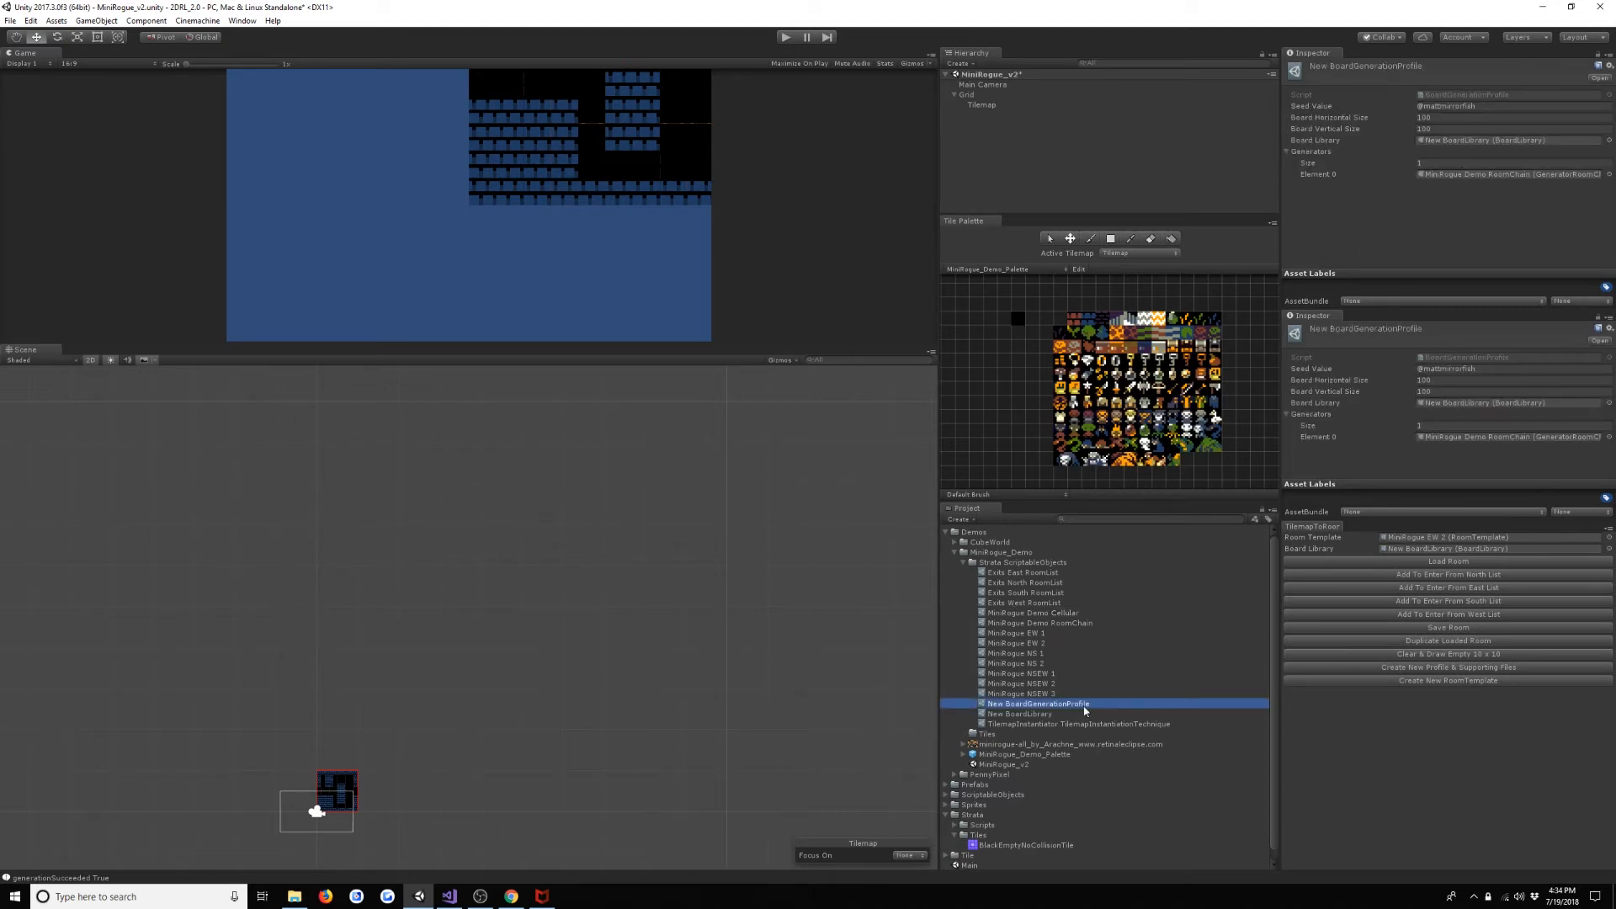
pyautogui.click(1059, 605)
pyautogui.moveTo(1065, 623); pyautogui.dragTo(1462, 178)
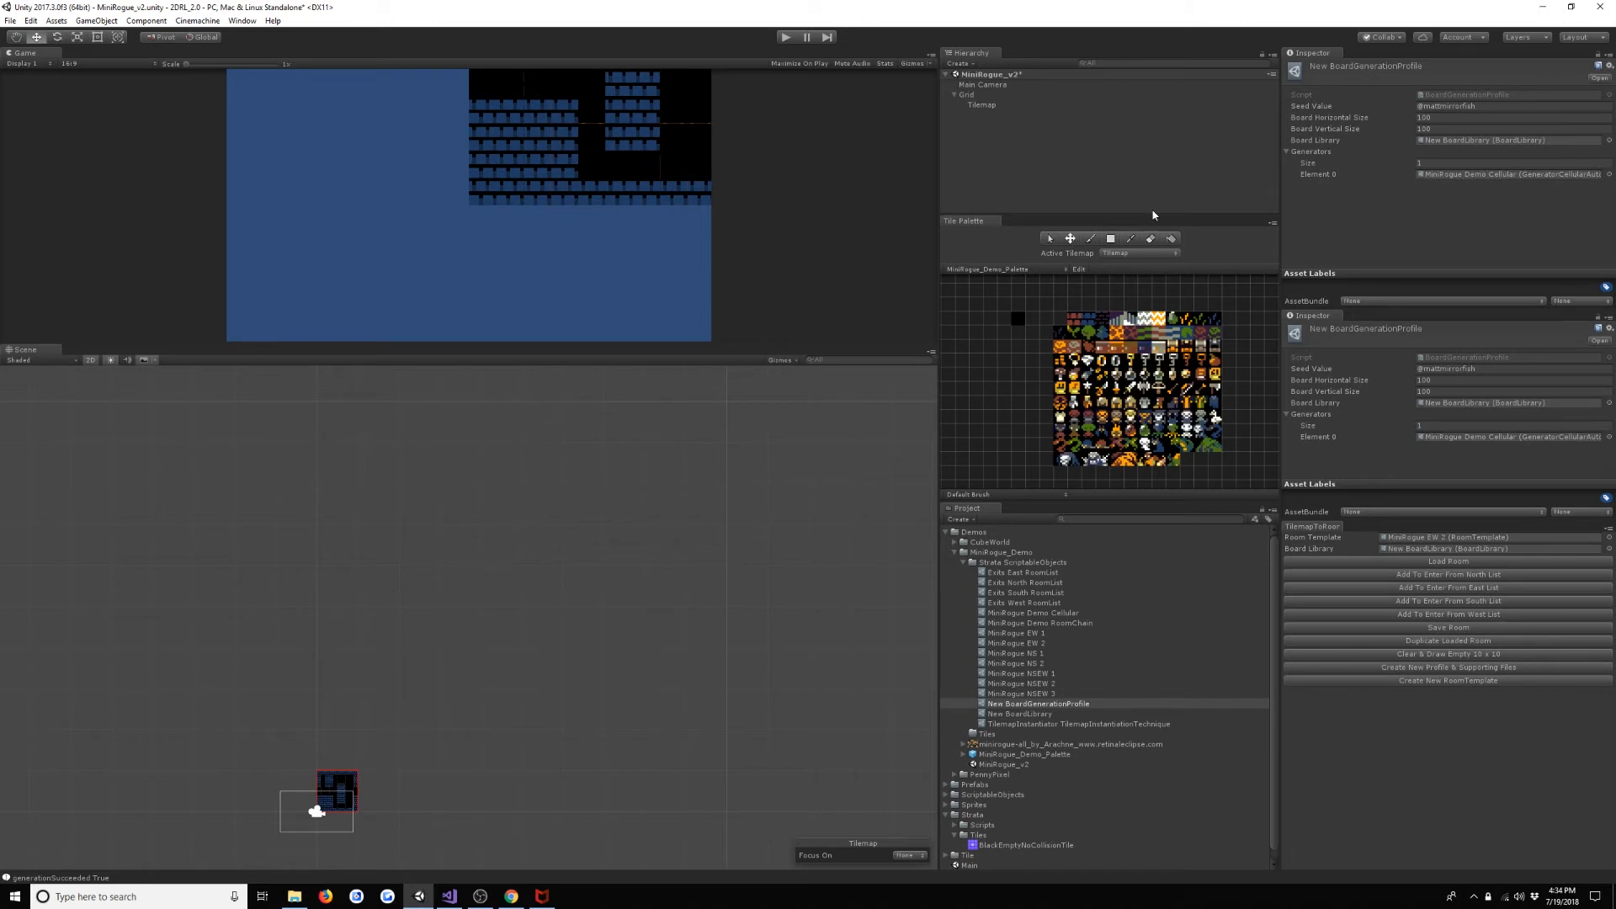
pyautogui.click(785, 37)
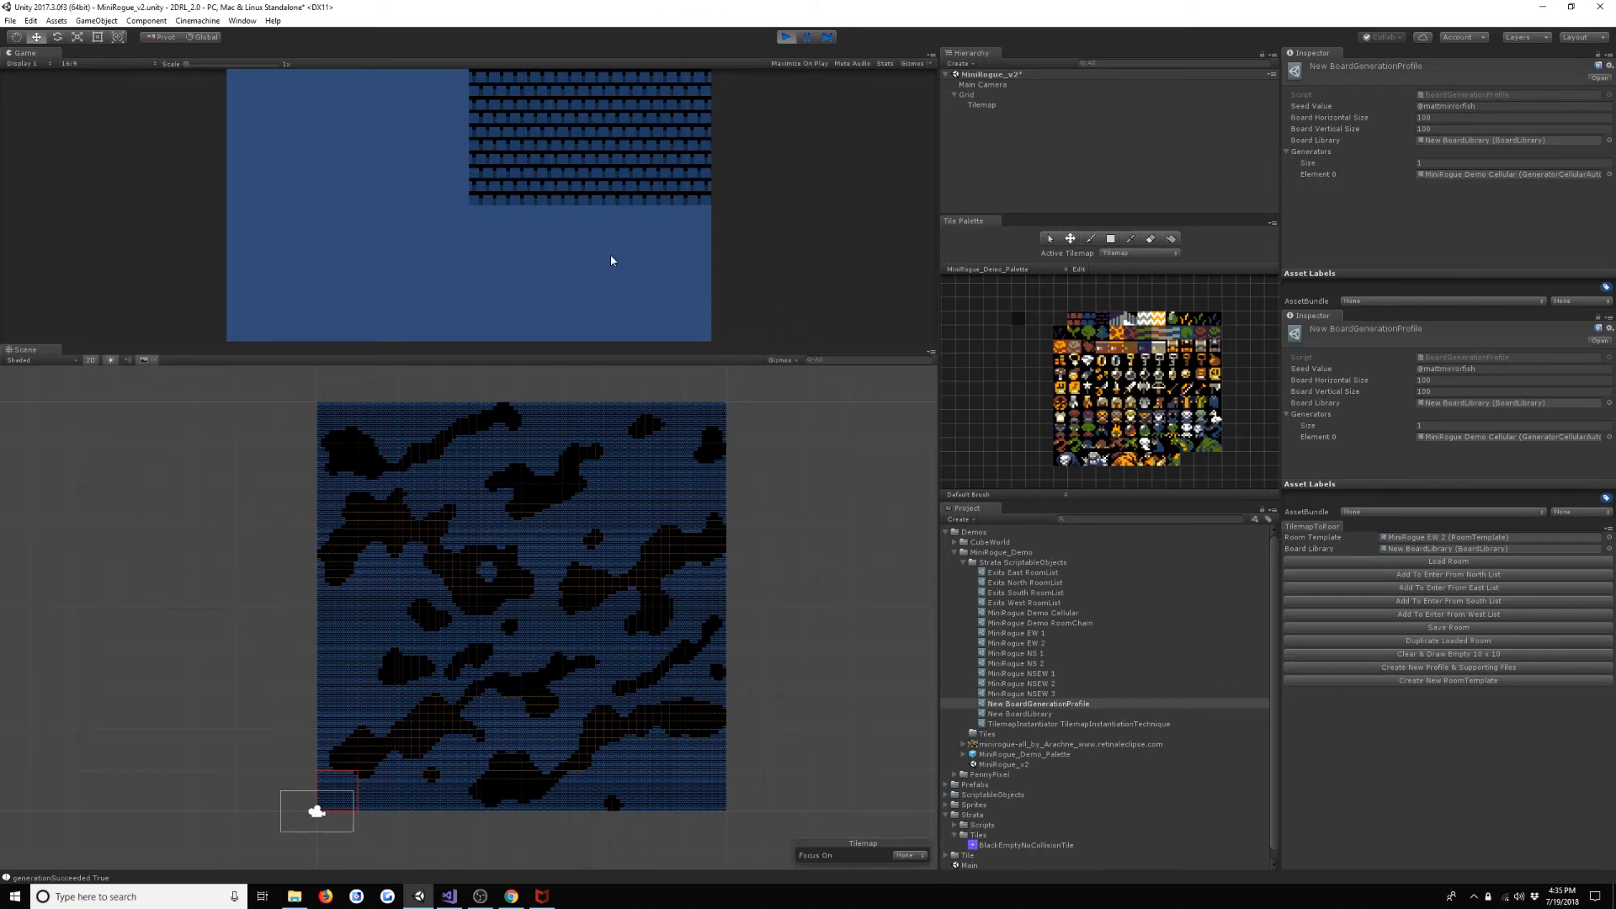
pyautogui.click(785, 37)
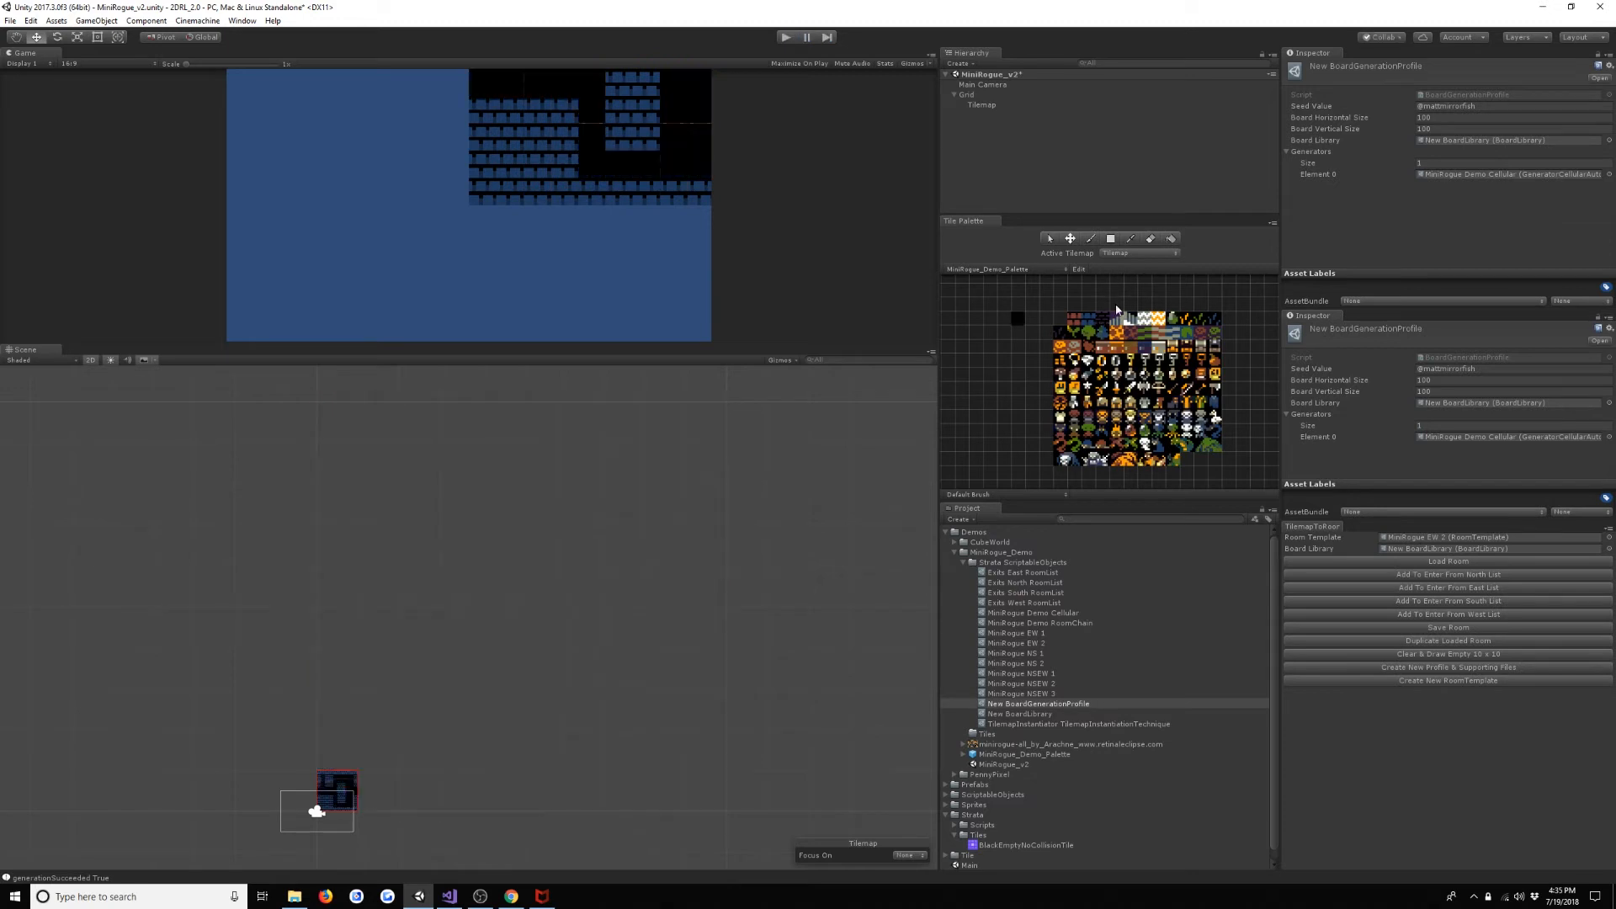
# - Set the profile's Generators size to 2 and assign MiniRogue Demo RoomChain as Element 1
pyautogui.click(1459, 162)
pyautogui.write('2')
pyautogui.press('Return')
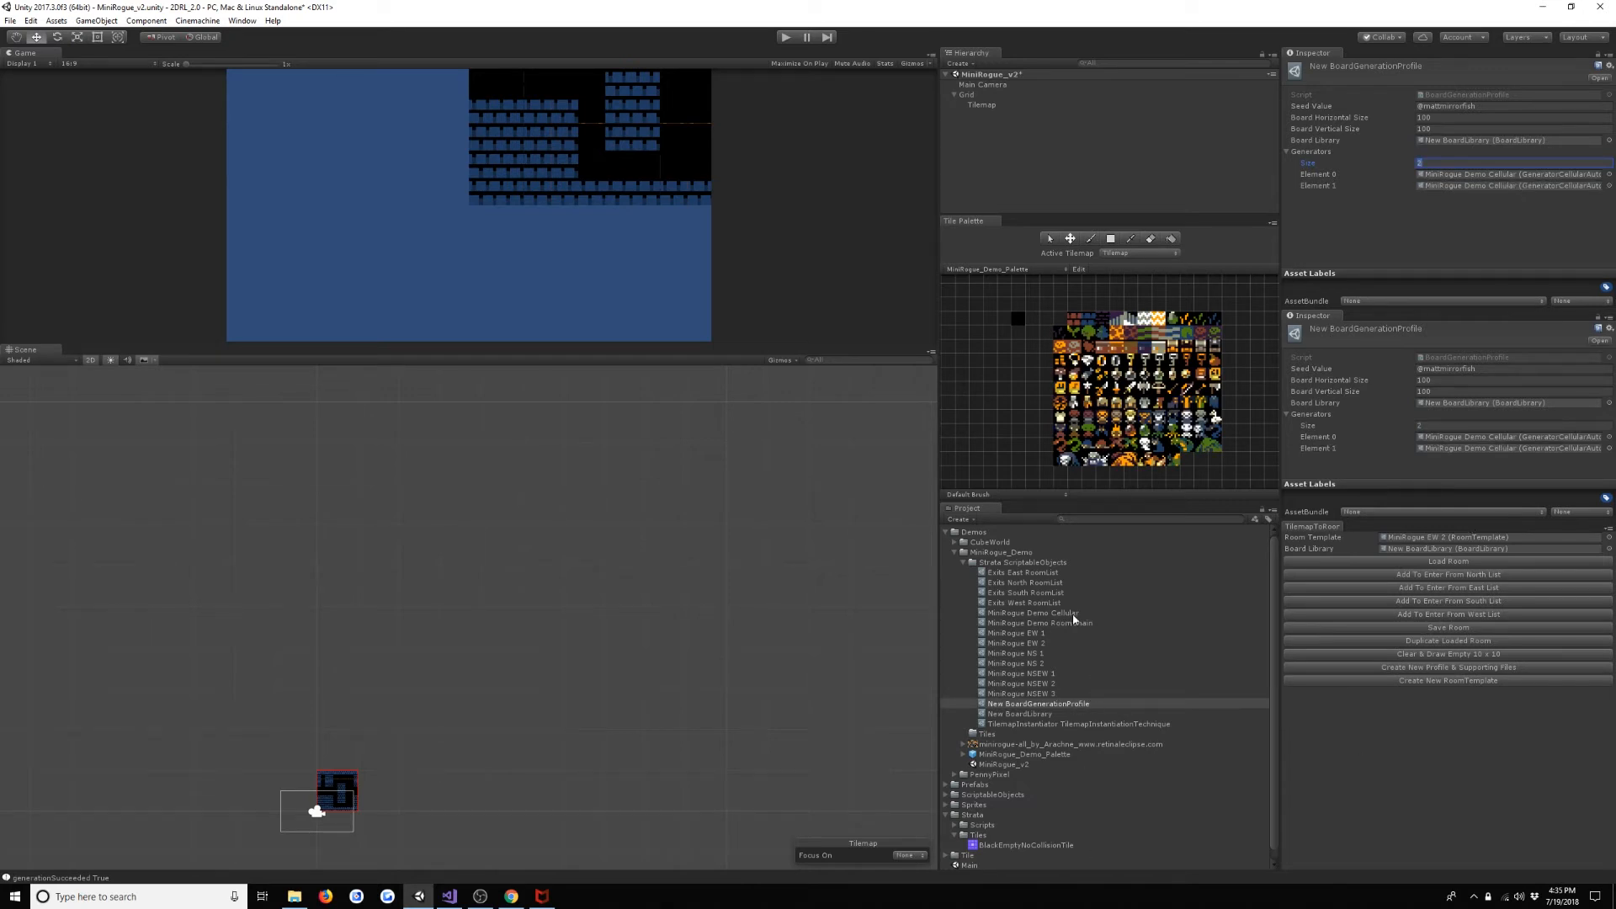
pyautogui.moveTo(1088, 621); pyautogui.dragTo(1372, 158)
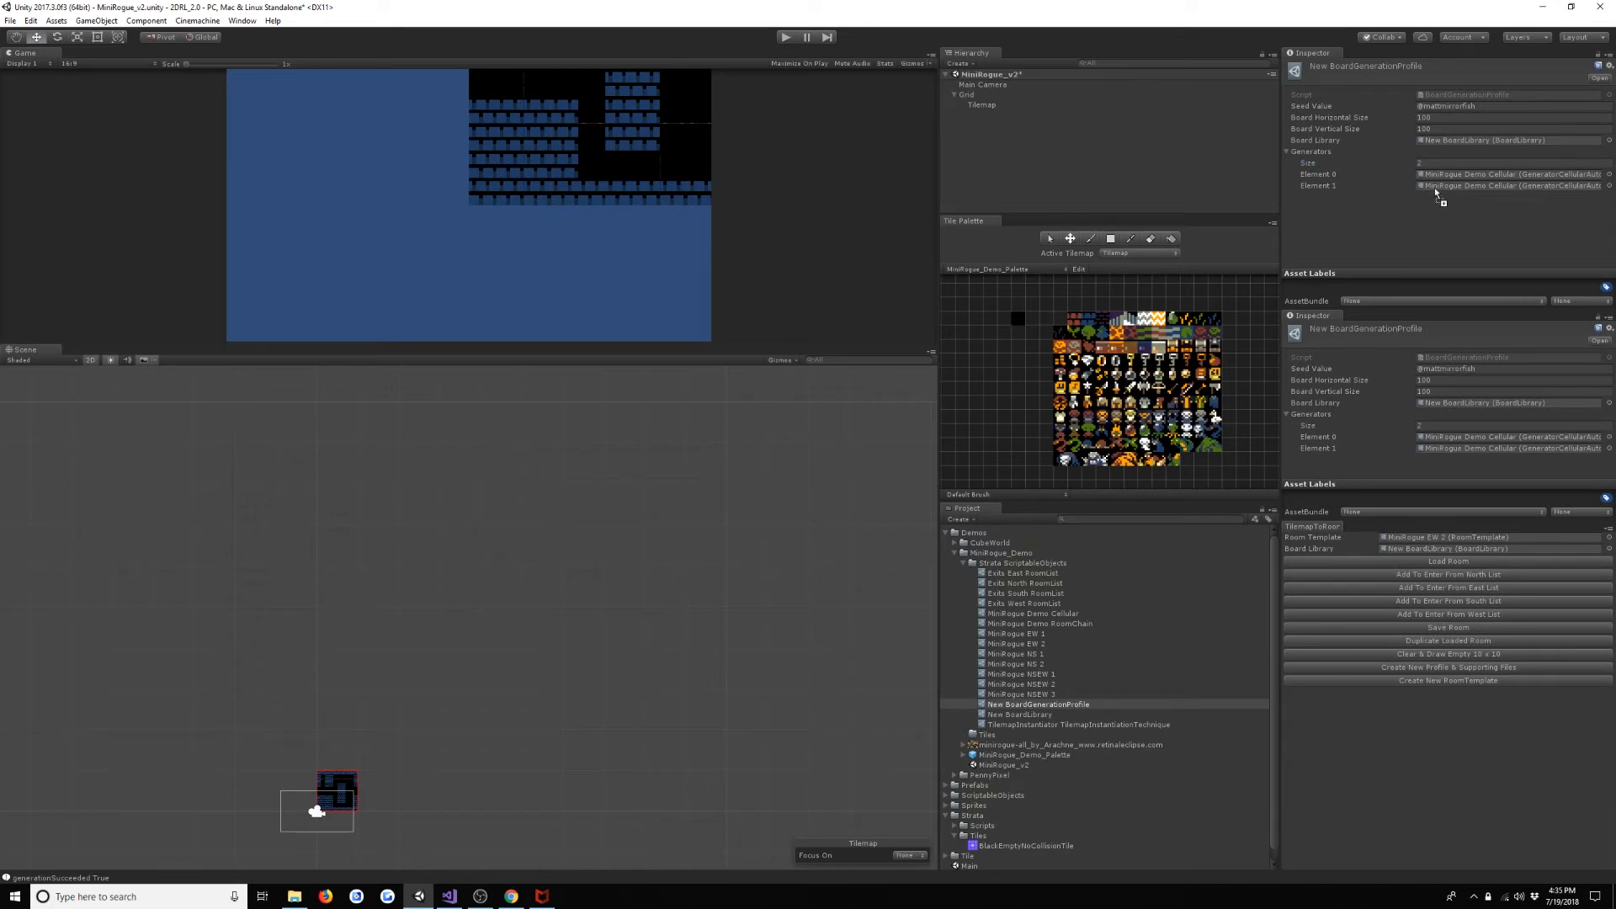
pyautogui.moveTo(1454, 192); pyautogui.dragTo(1461, 185)
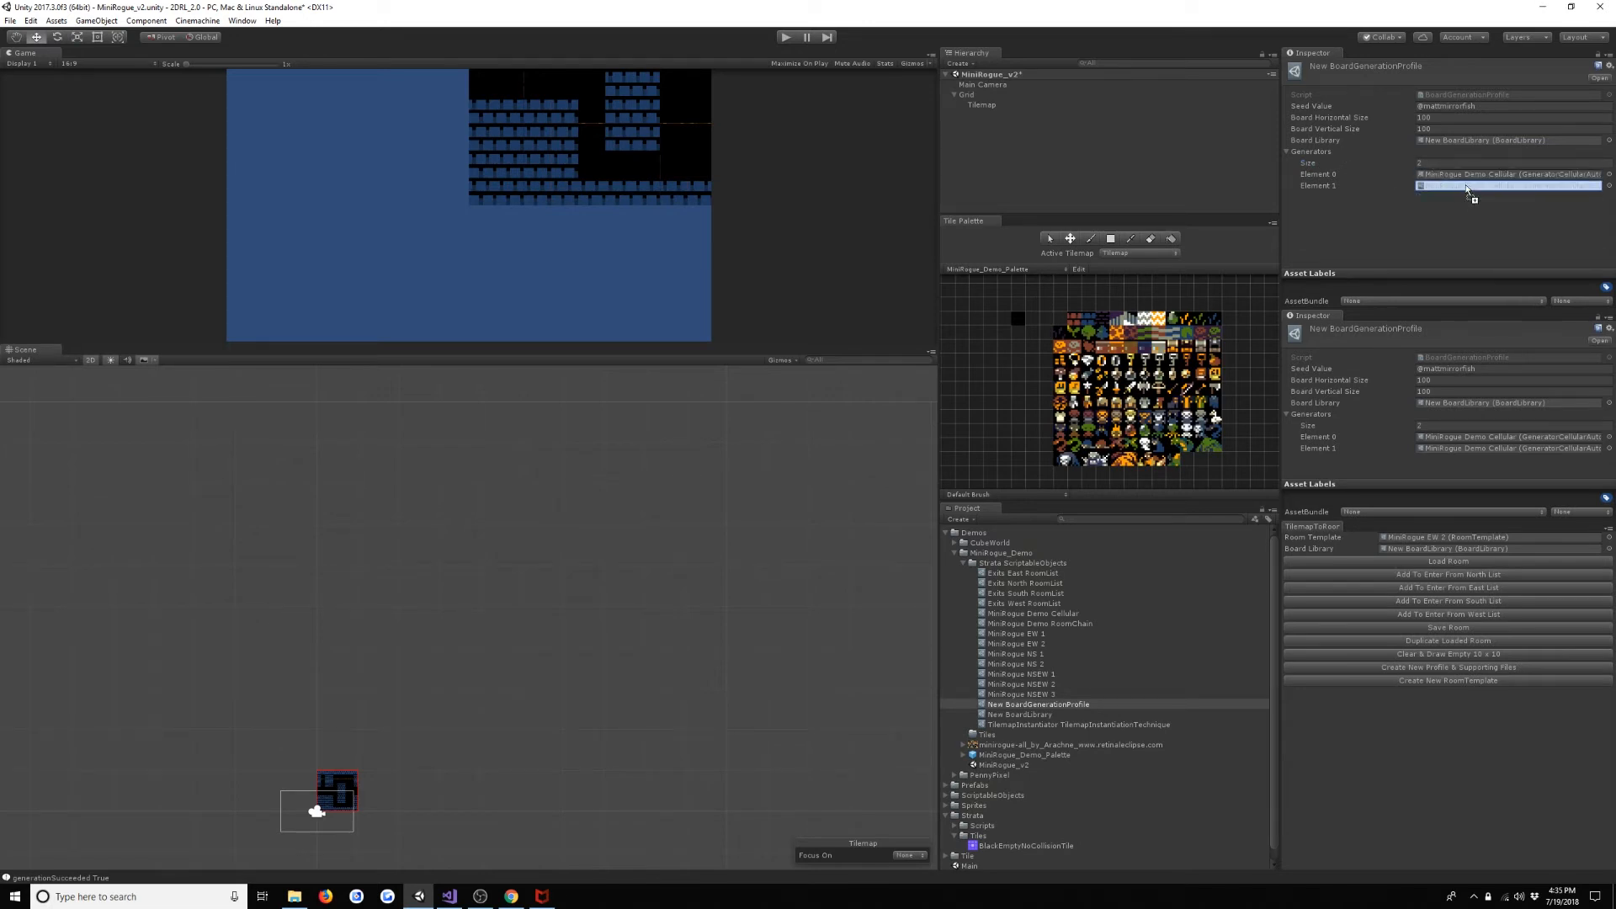
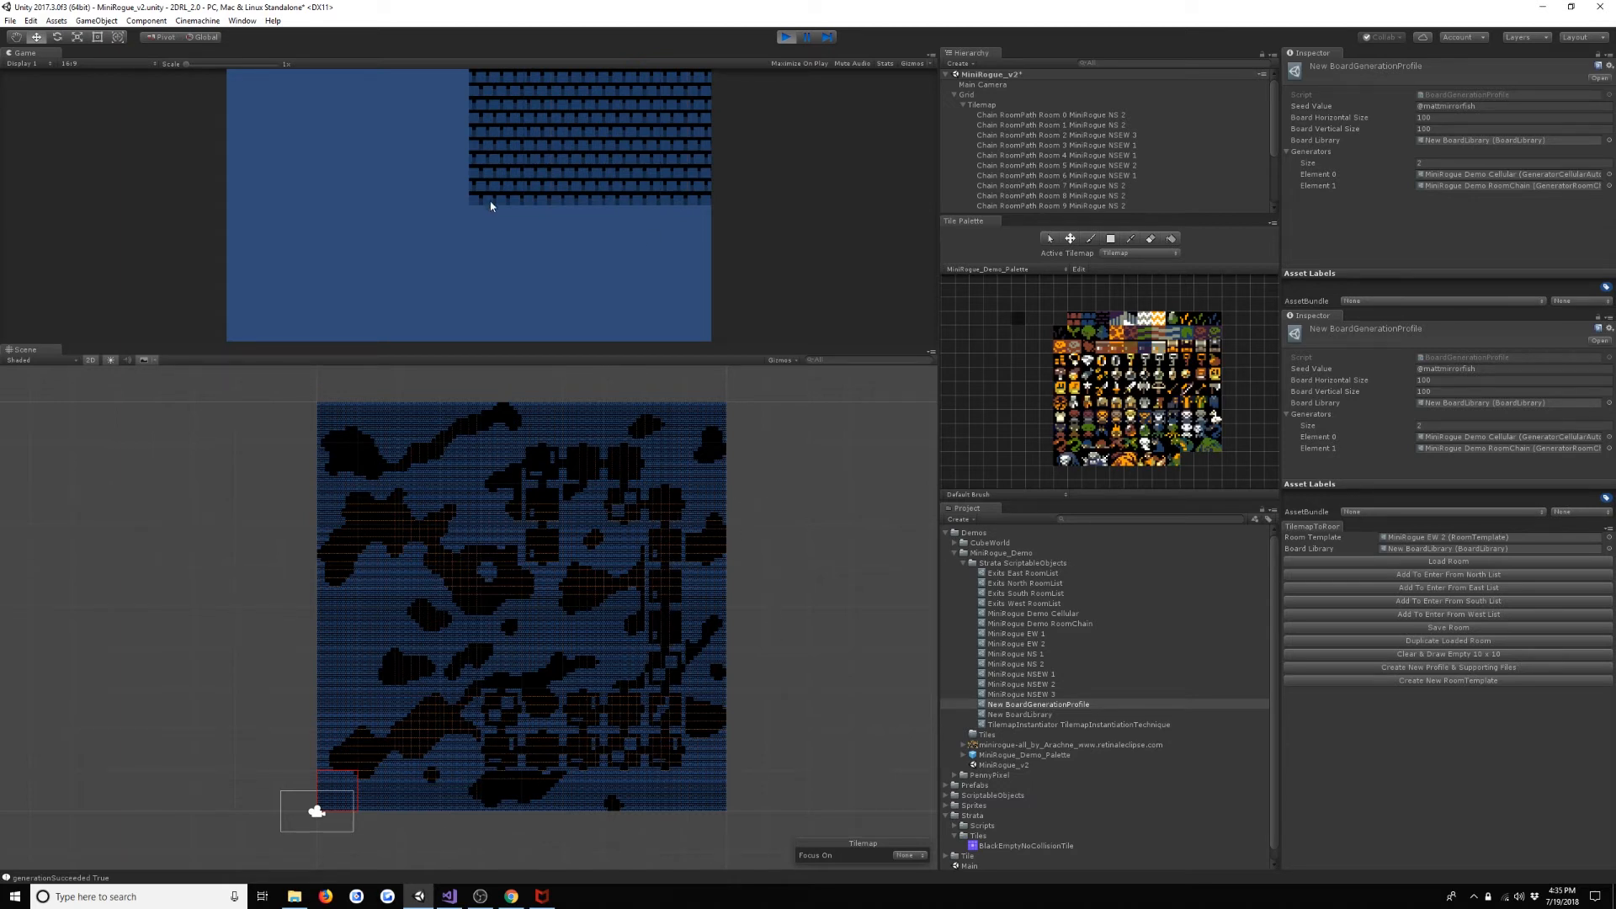
# - Stop the running scene, set MiniRogue Demo Cellular's Random Fill Percent to 46, and test it by running the scene and stopping it
pyautogui.press('0')
pyautogui.click(787, 37)
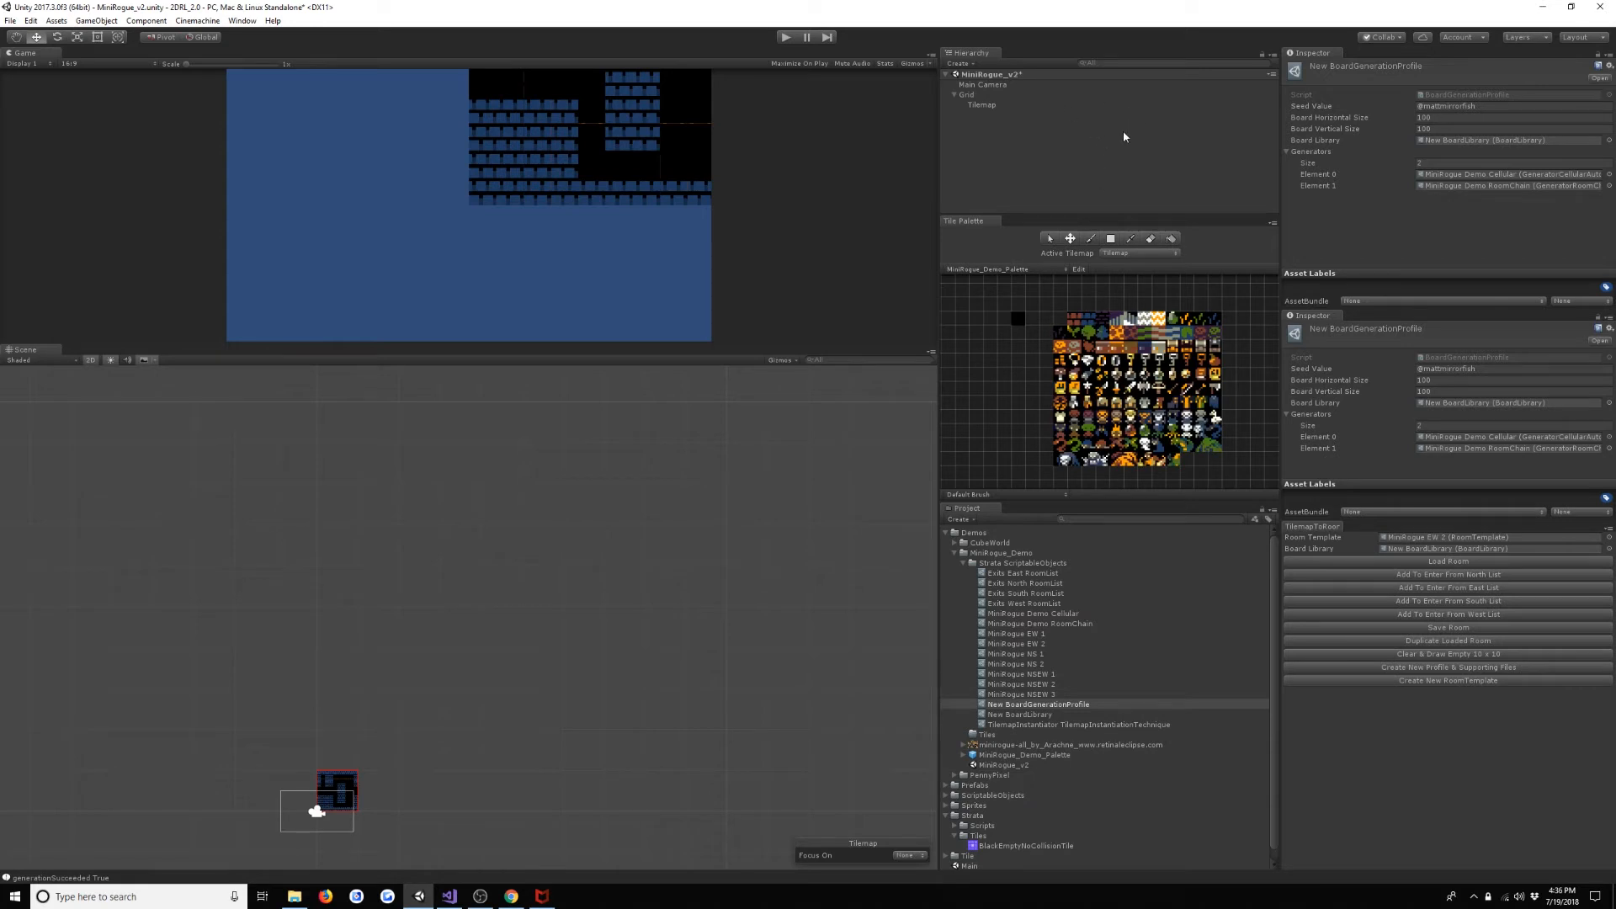
pyautogui.doubleClick(1455, 176)
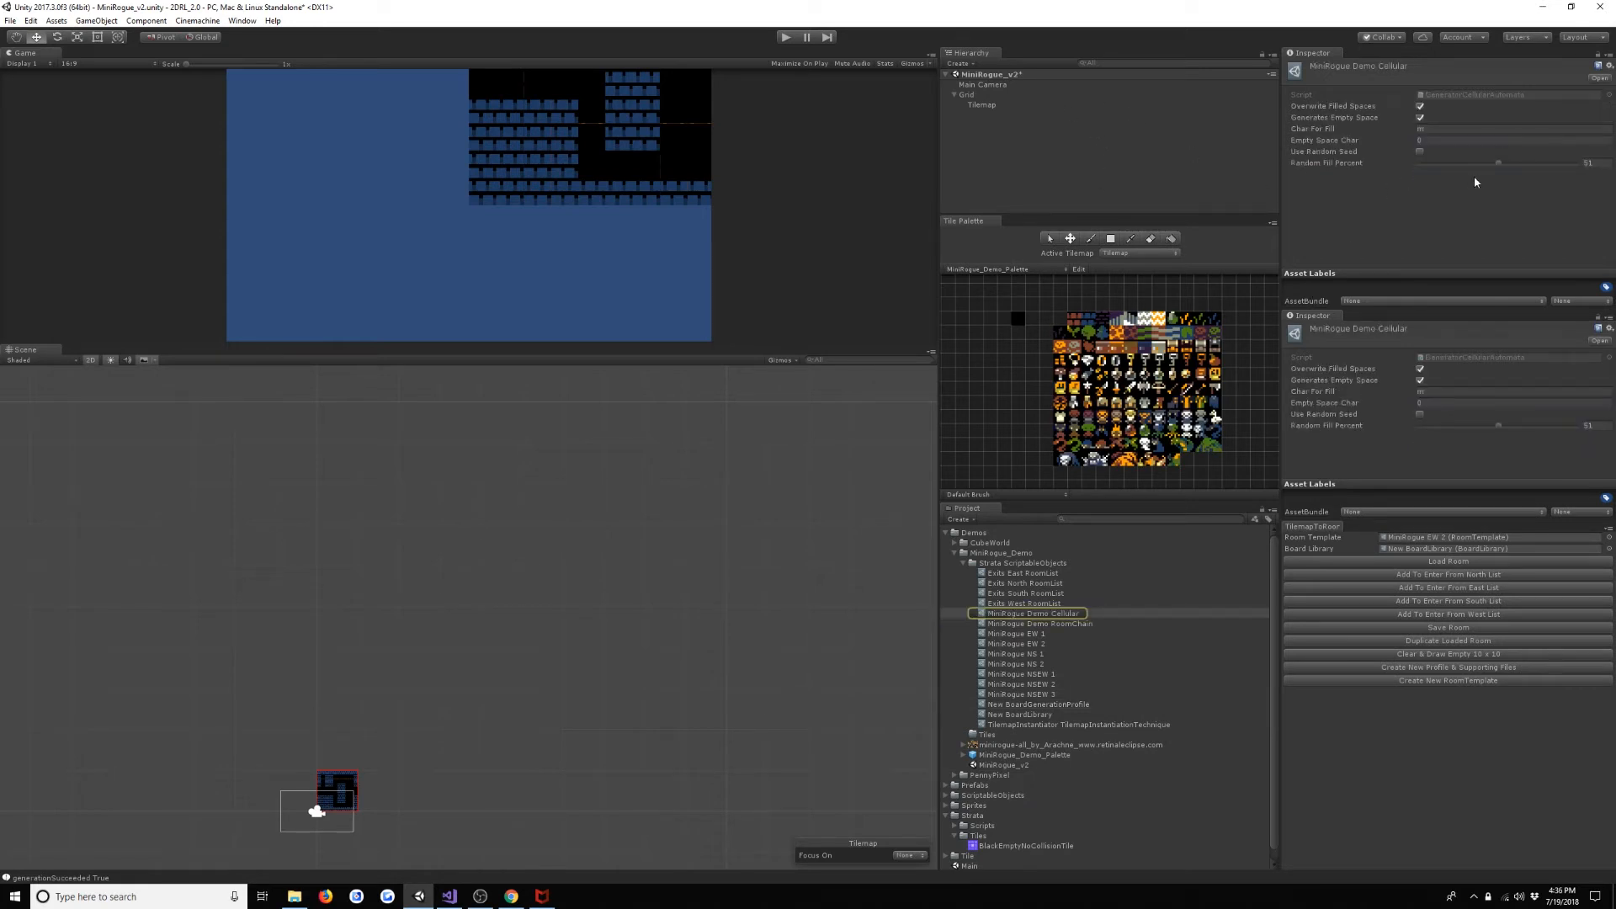
pyautogui.click(1605, 164)
pyautogui.write('46')
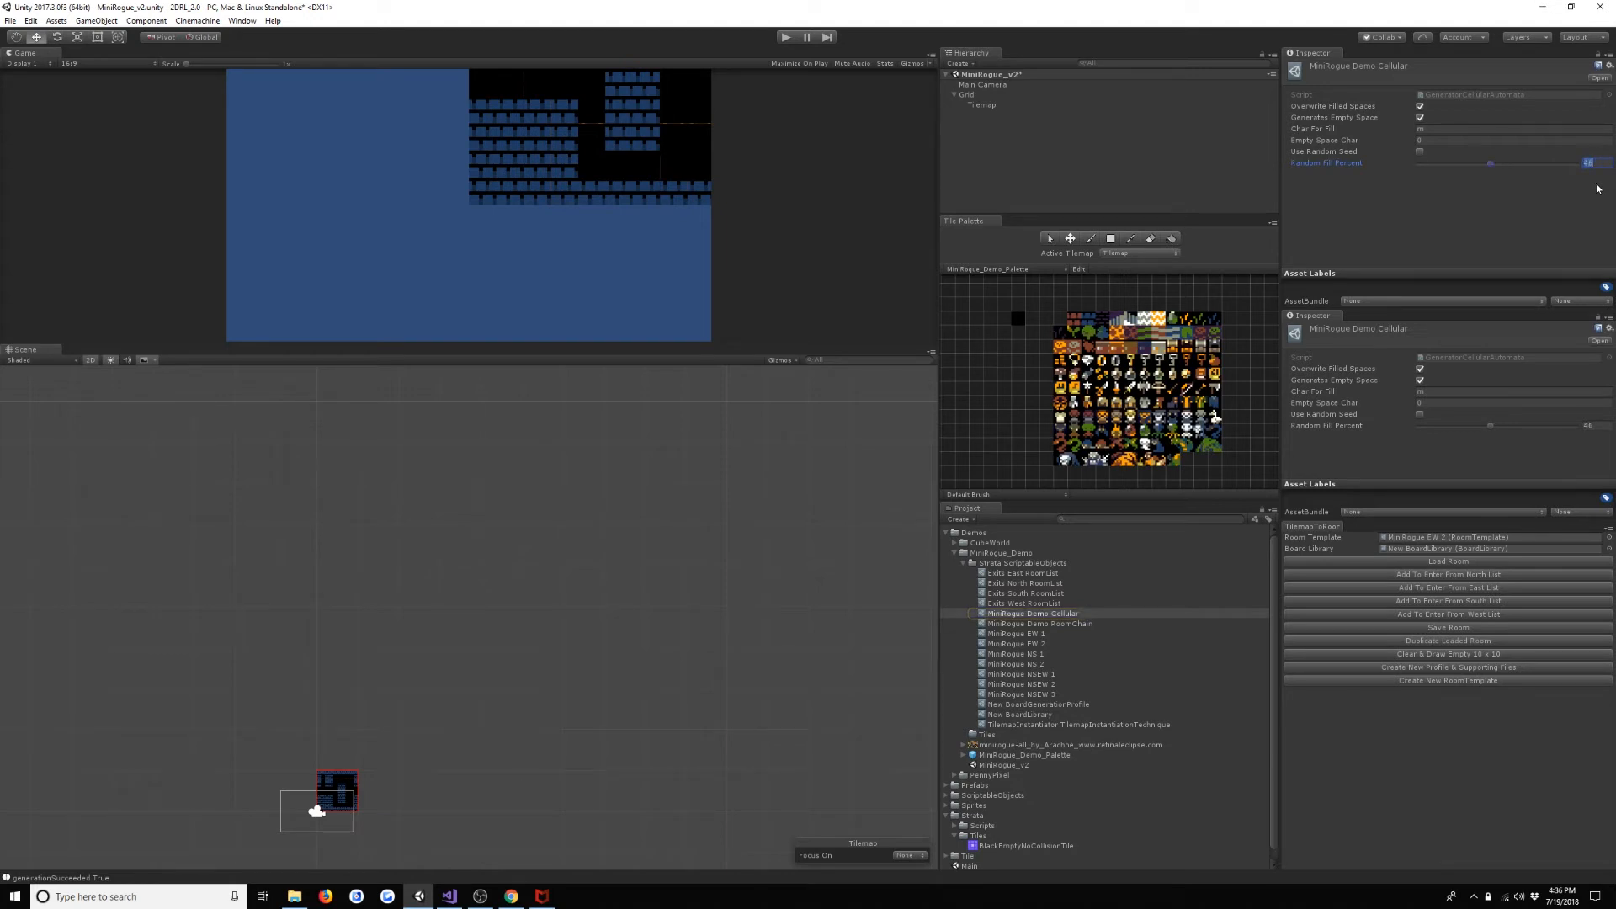
pyautogui.hotkey('ctrl', 'p')
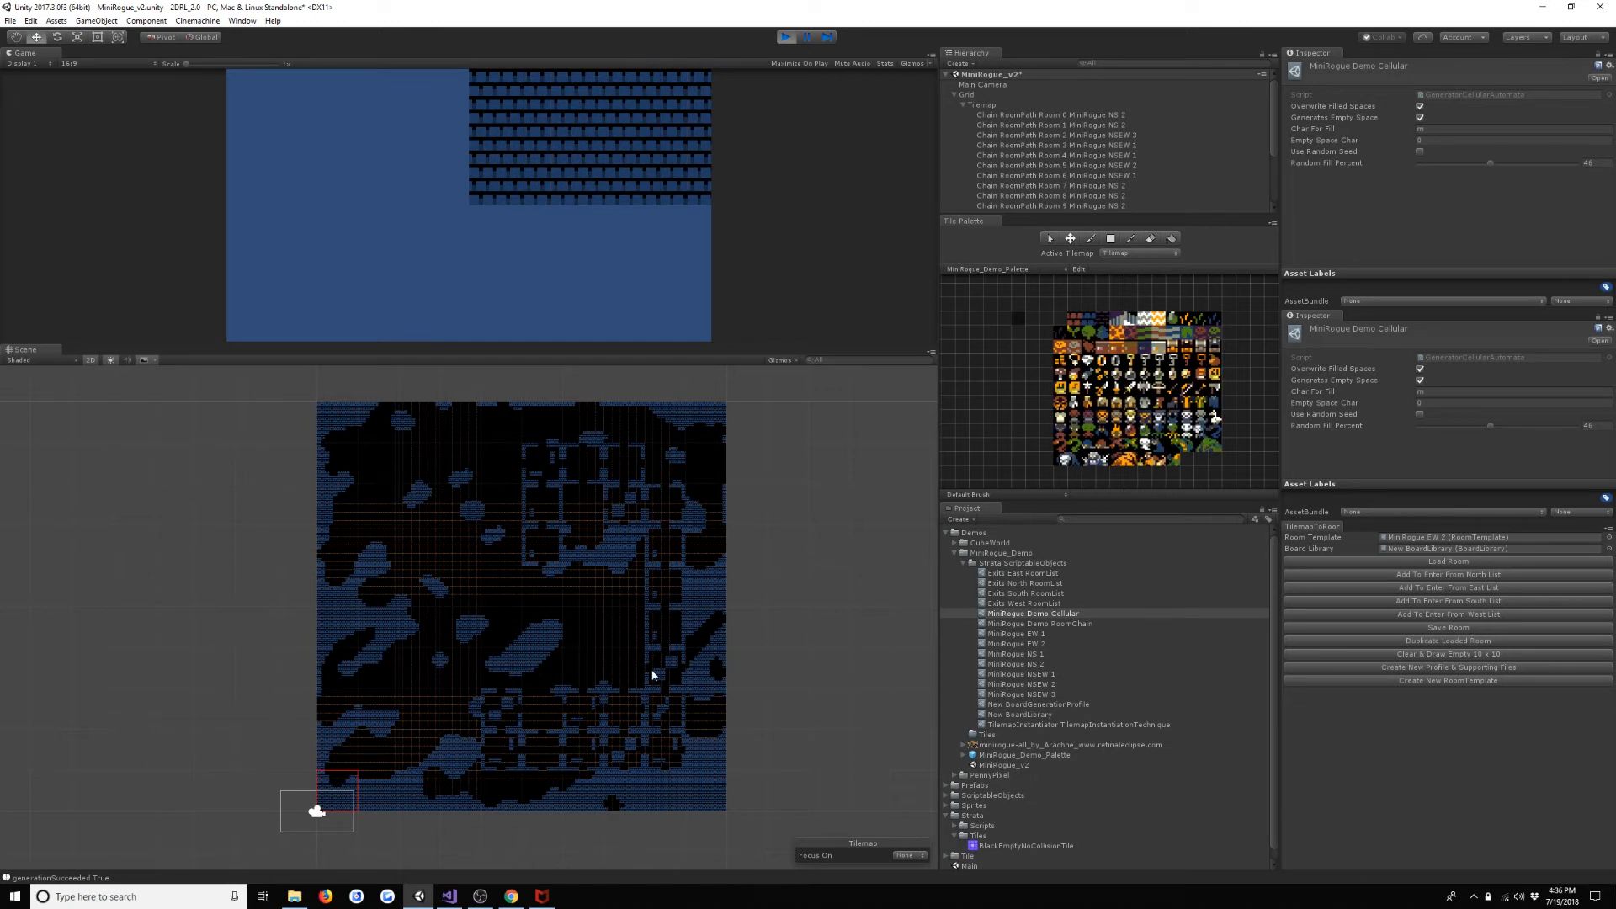
pyautogui.click(786, 37)
# - Create a GenerateRandomScatter generator named New Generator Scatter Grass in the Strata ScriptableObjects folder
pyautogui.click(1050, 105)
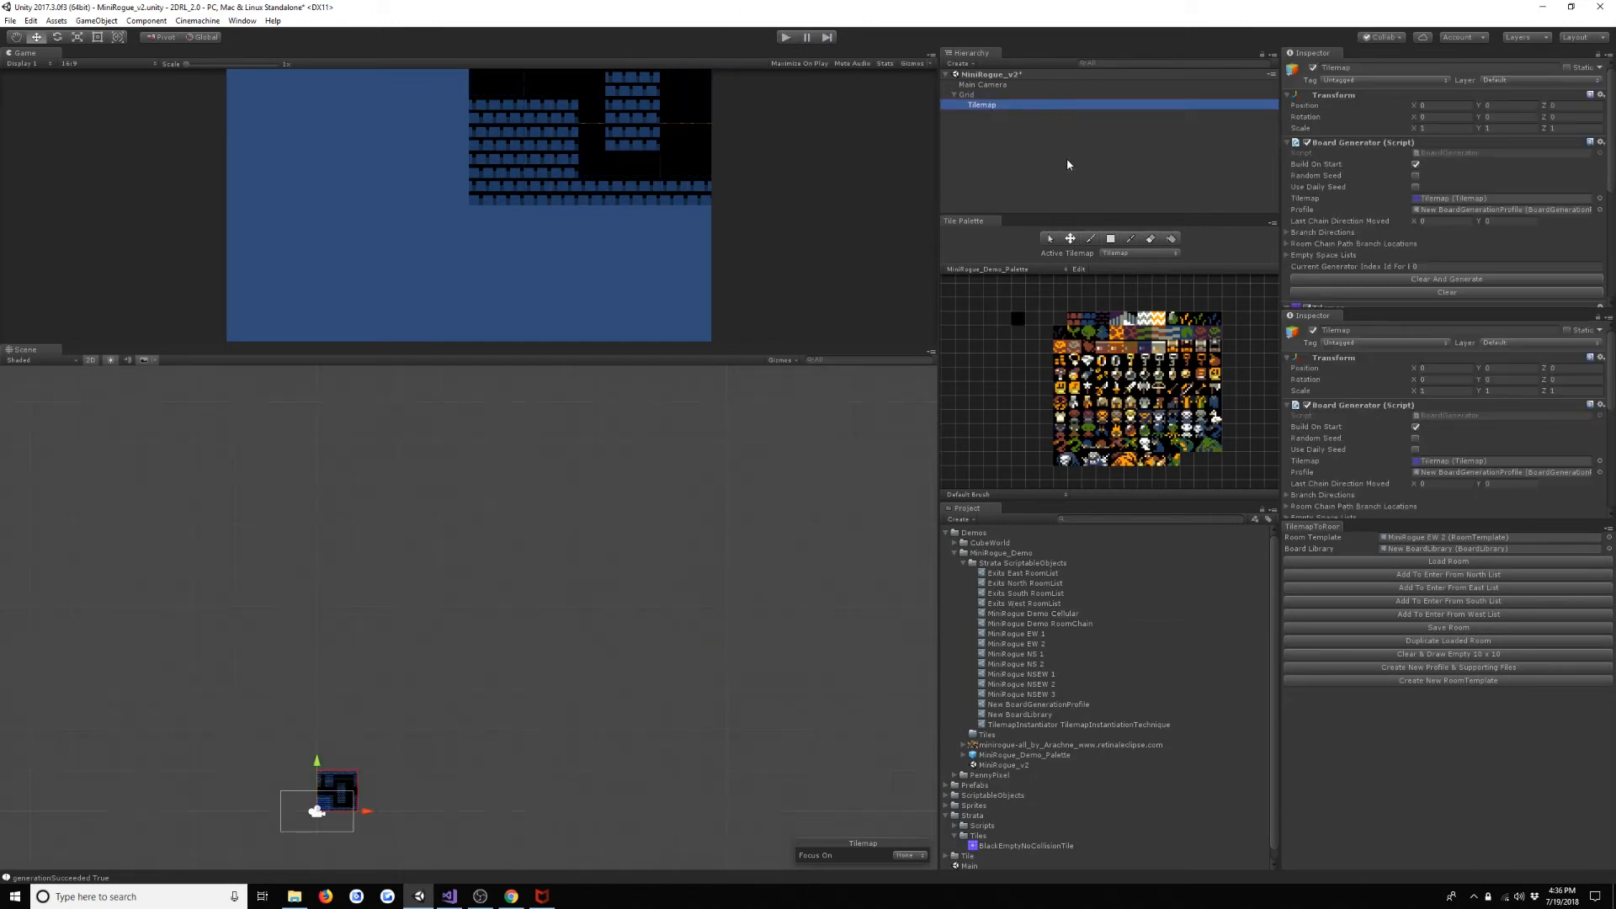
pyautogui.doubleClick(1494, 211)
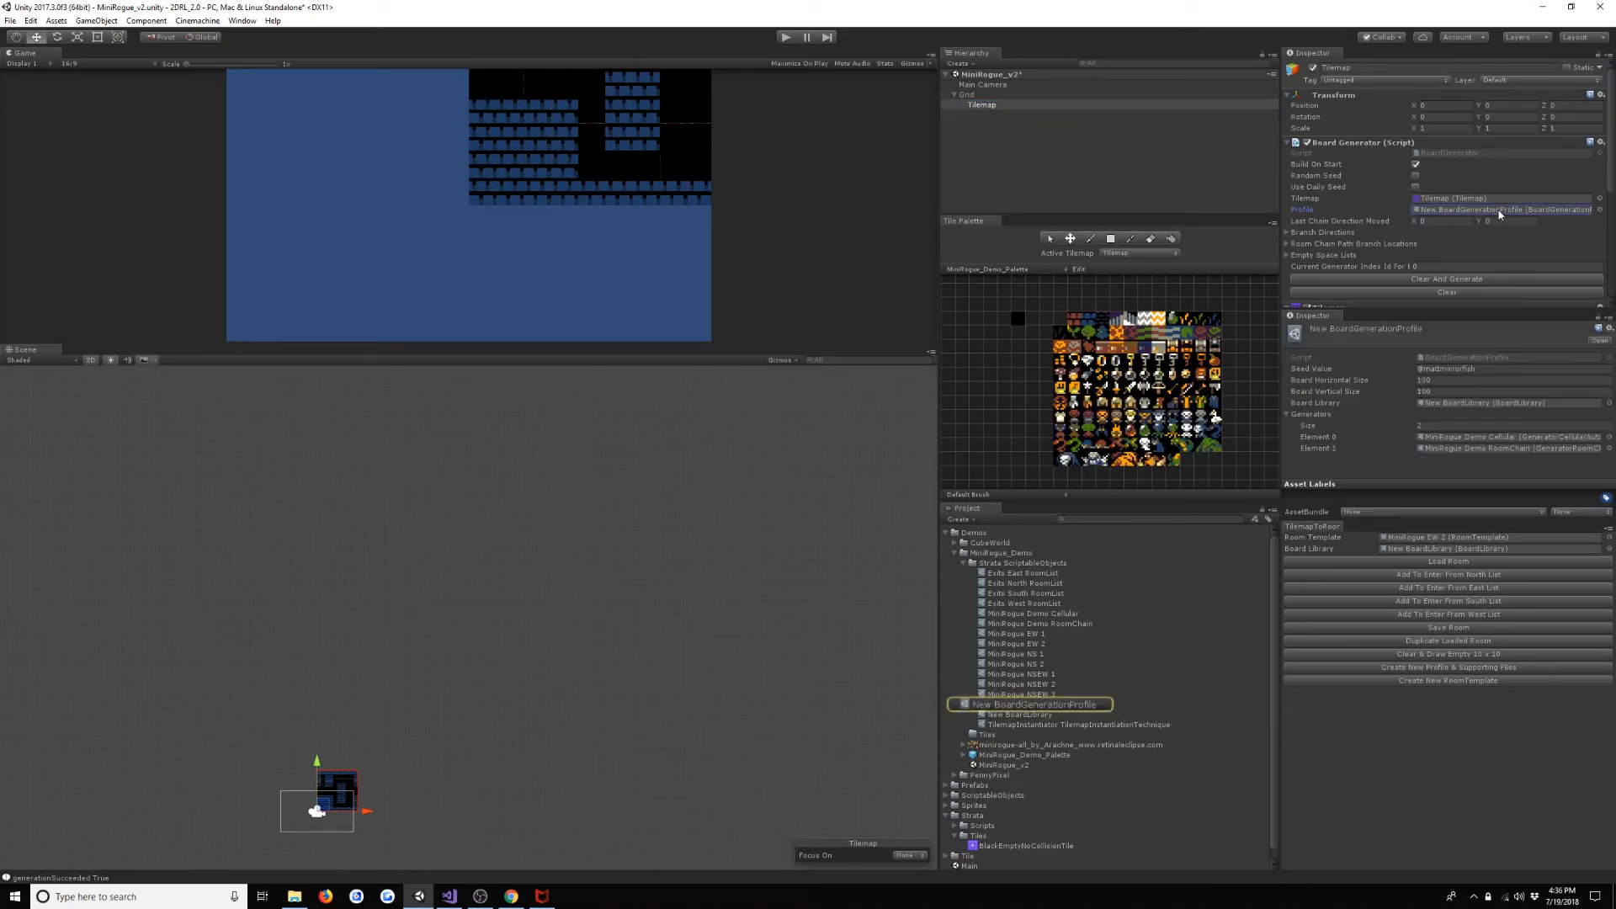
pyautogui.rightClick(1032, 562)
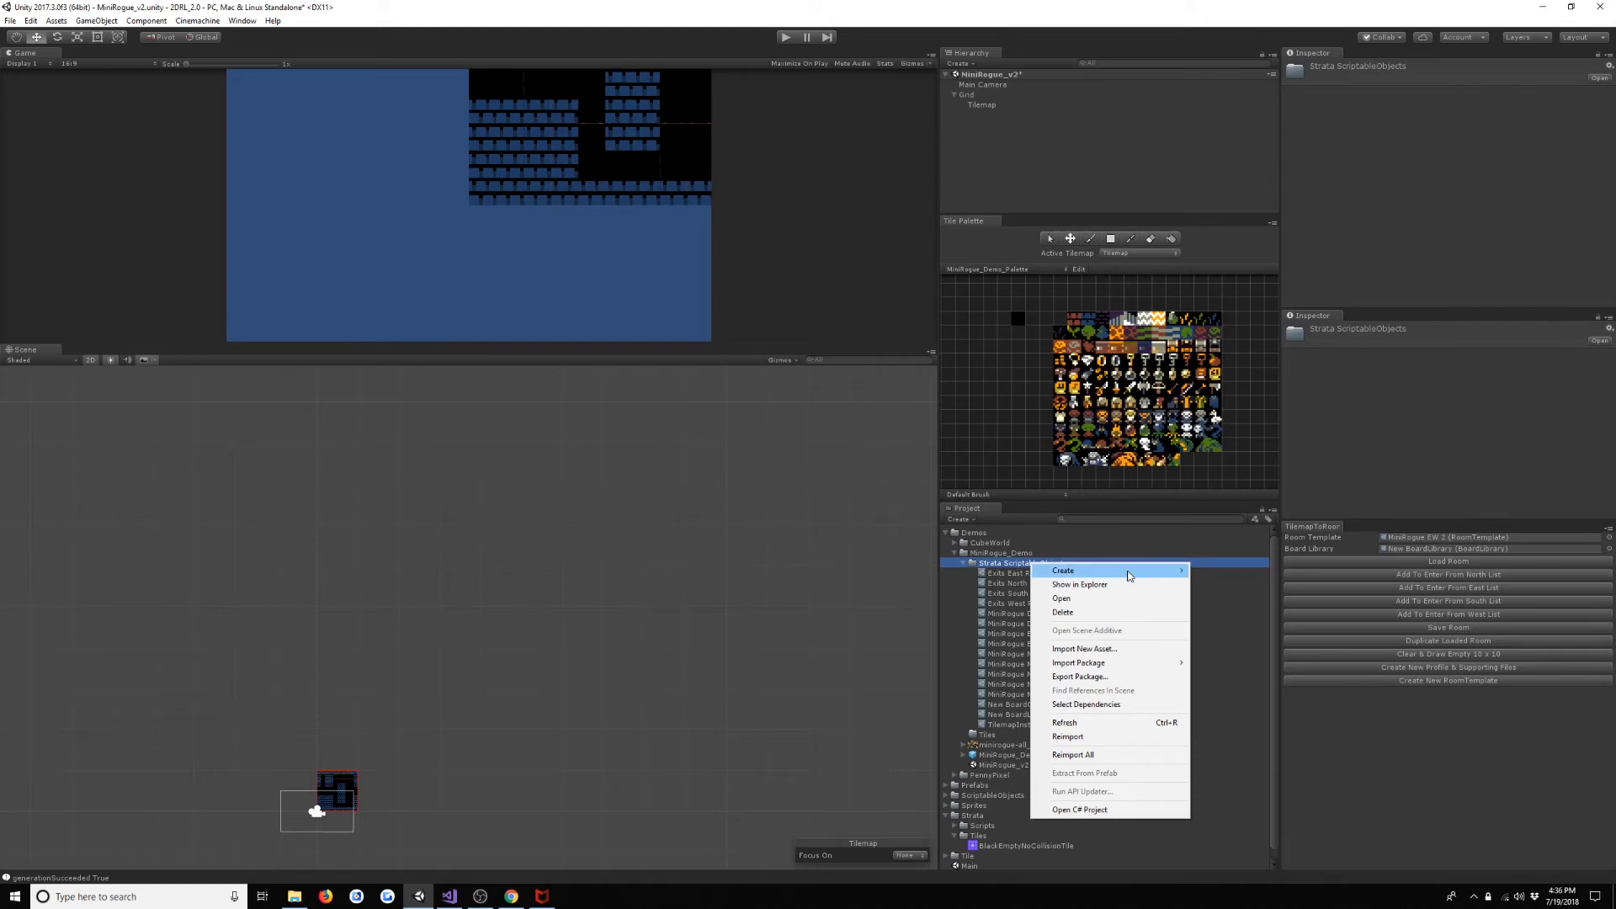
pyautogui.moveTo(1128, 573)
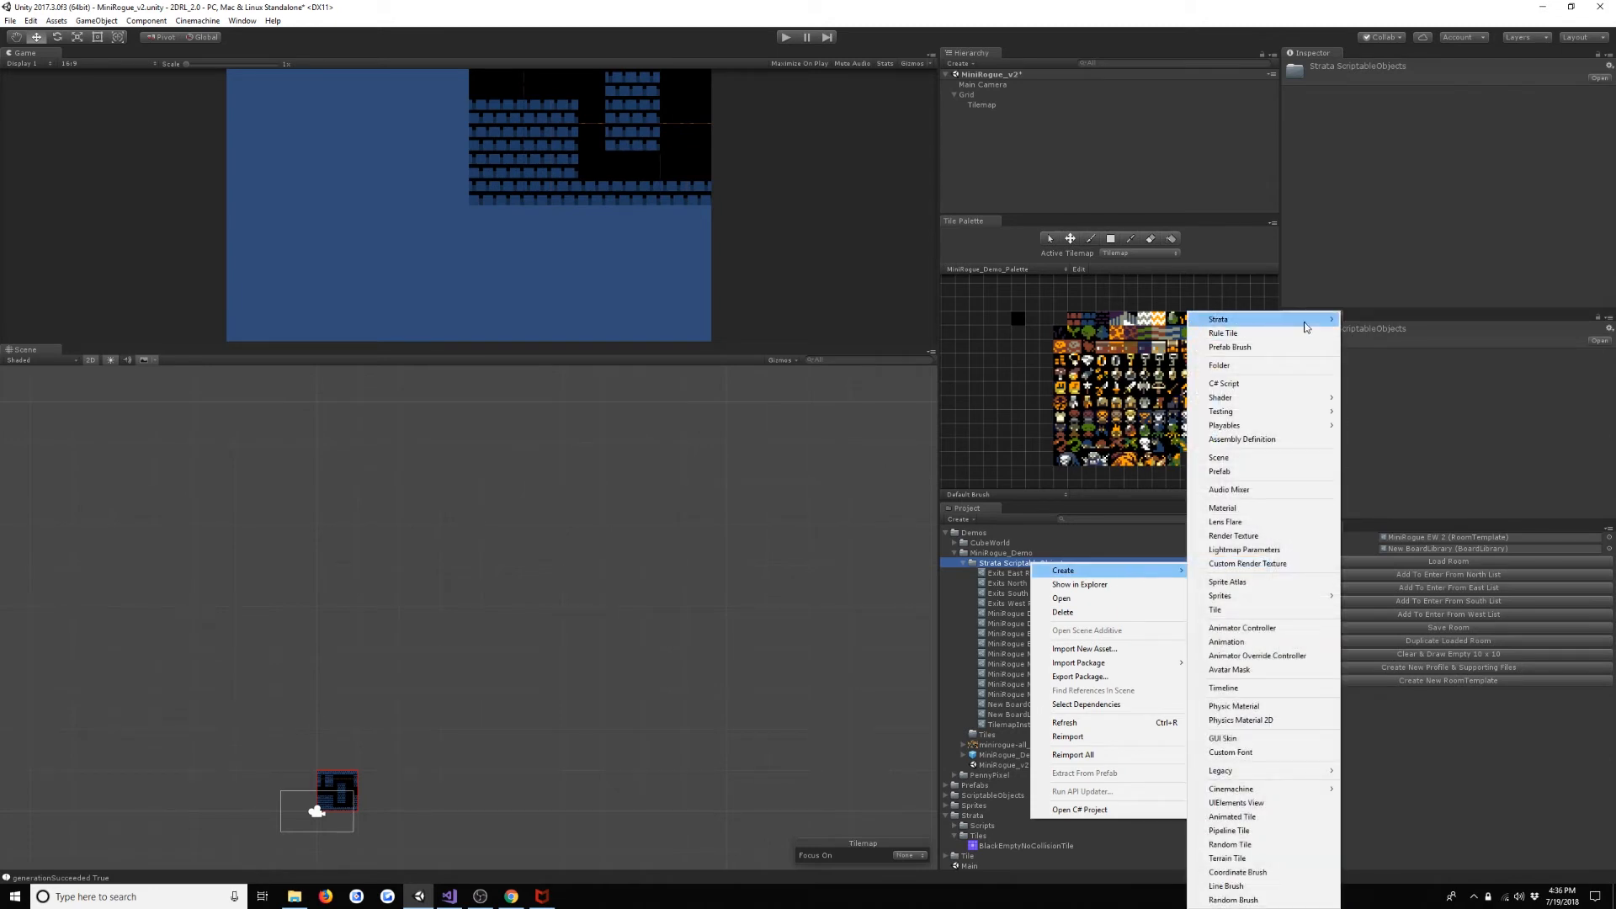
pyautogui.moveTo(1308, 319)
pyautogui.moveTo(1379, 324)
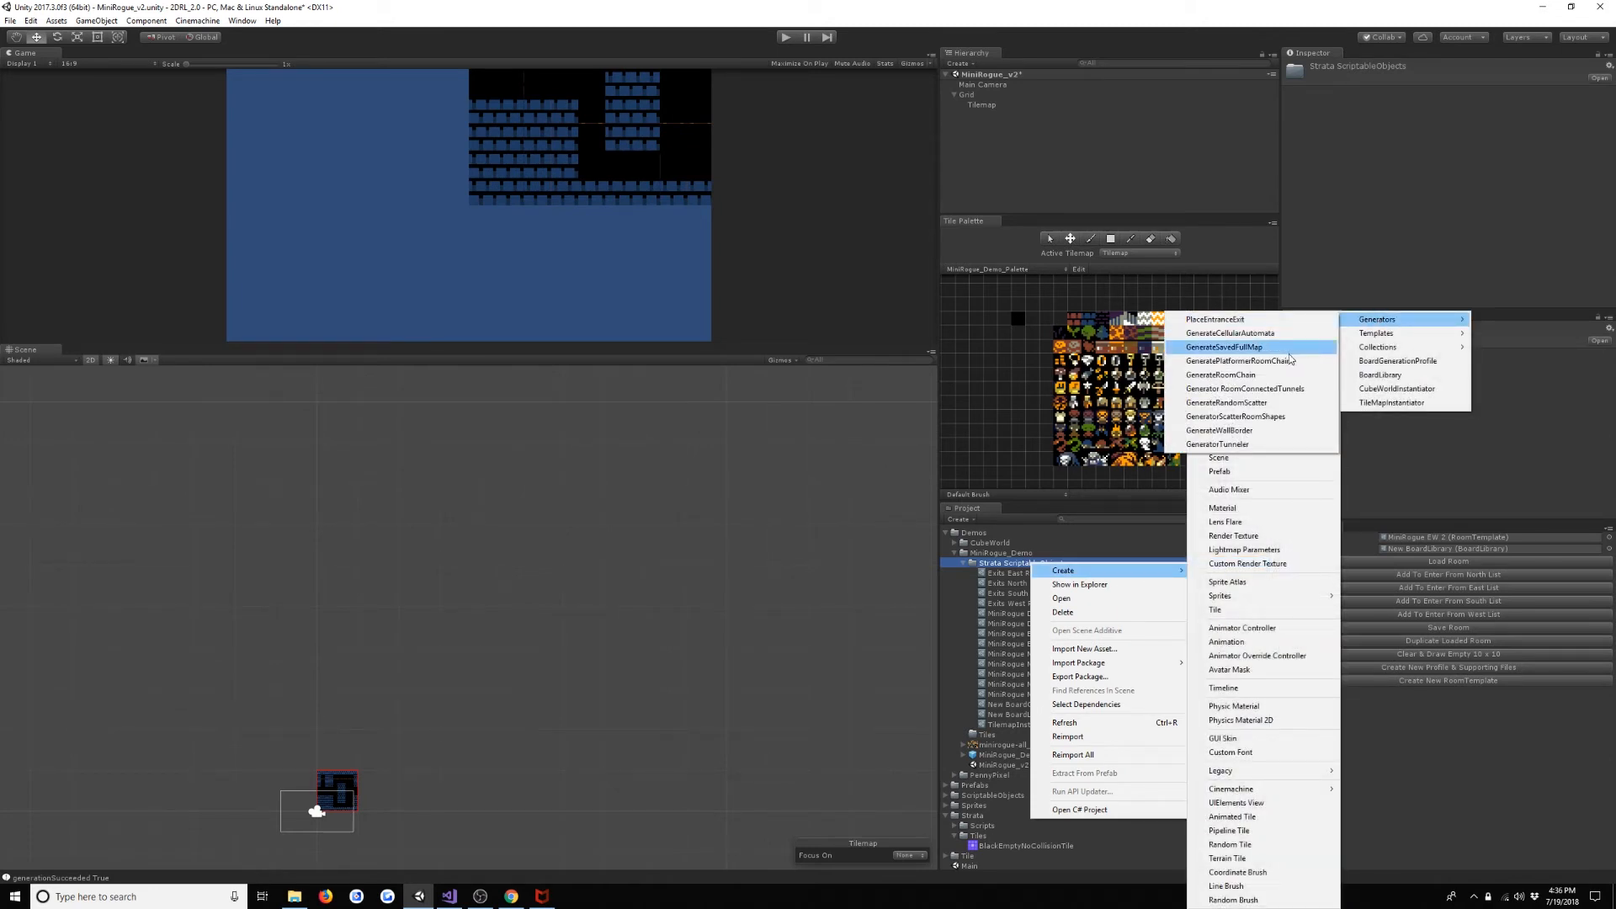
pyautogui.click(1288, 403)
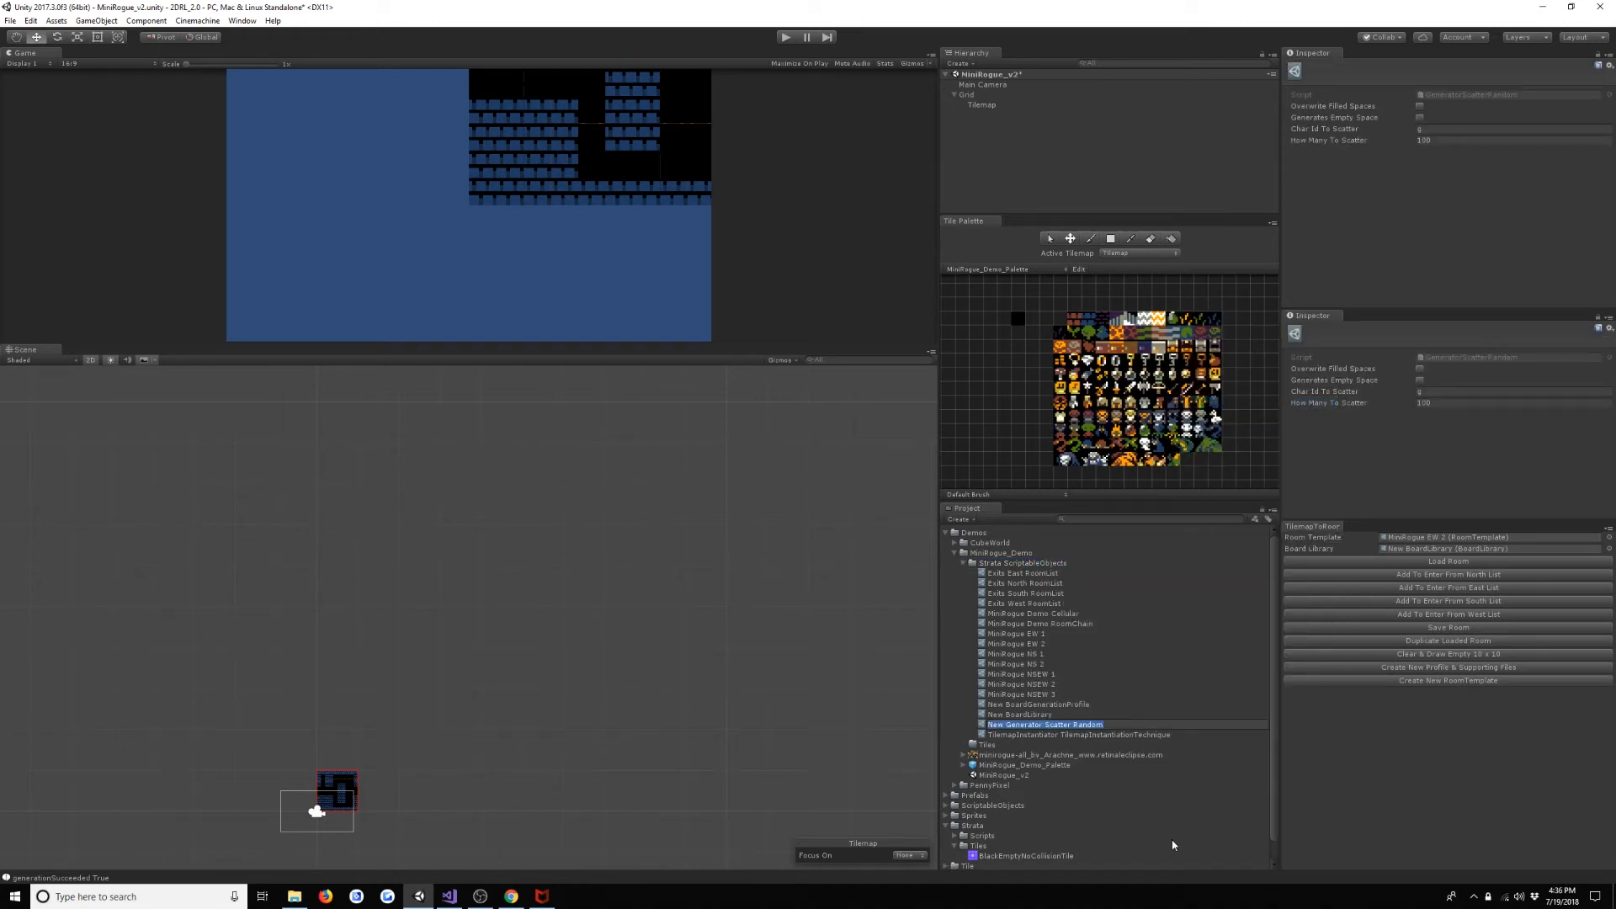
pyautogui.press('End')
pyautogui.press('BackSpace')
pyautogui.press('BackSpace')
pyautogui.press('BackSpace')
pyautogui.press('BackSpace')
pyautogui.write('Grass')
pyautogui.press('Return')
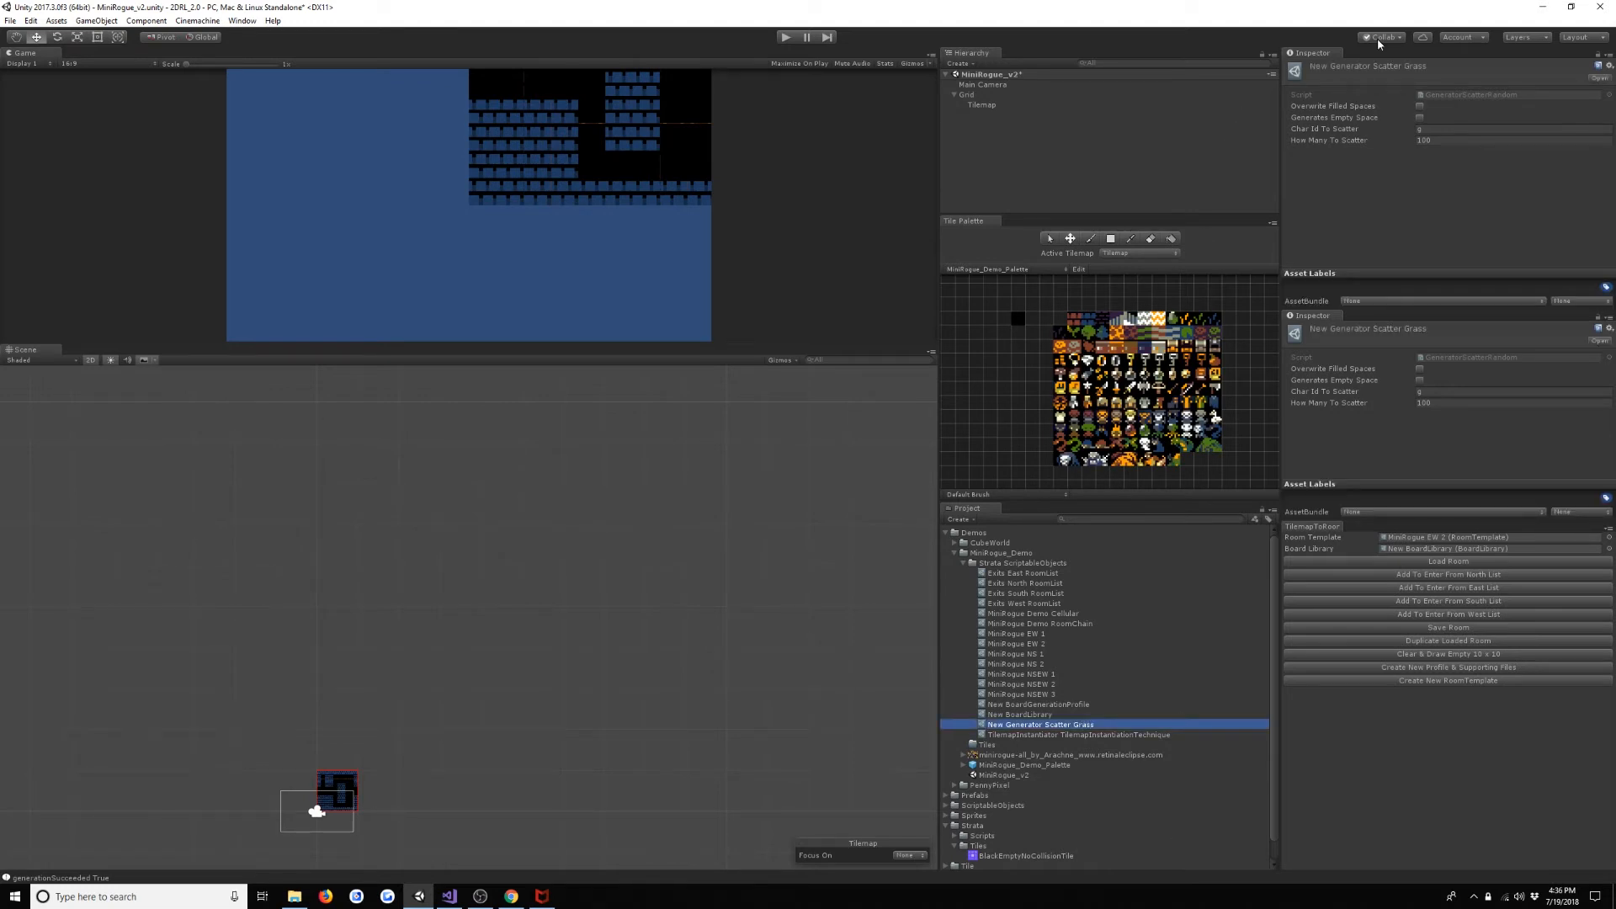
# - Clear the Tilemap to an empty 10 x 10 room and paint a patch of green grass tiles inside it
pyautogui.scroll(6, 325, 715)
pyautogui.moveTo(380, 769); pyautogui.dragTo(667, 393, button='middle')
pyautogui.scroll(6, 627, 500)
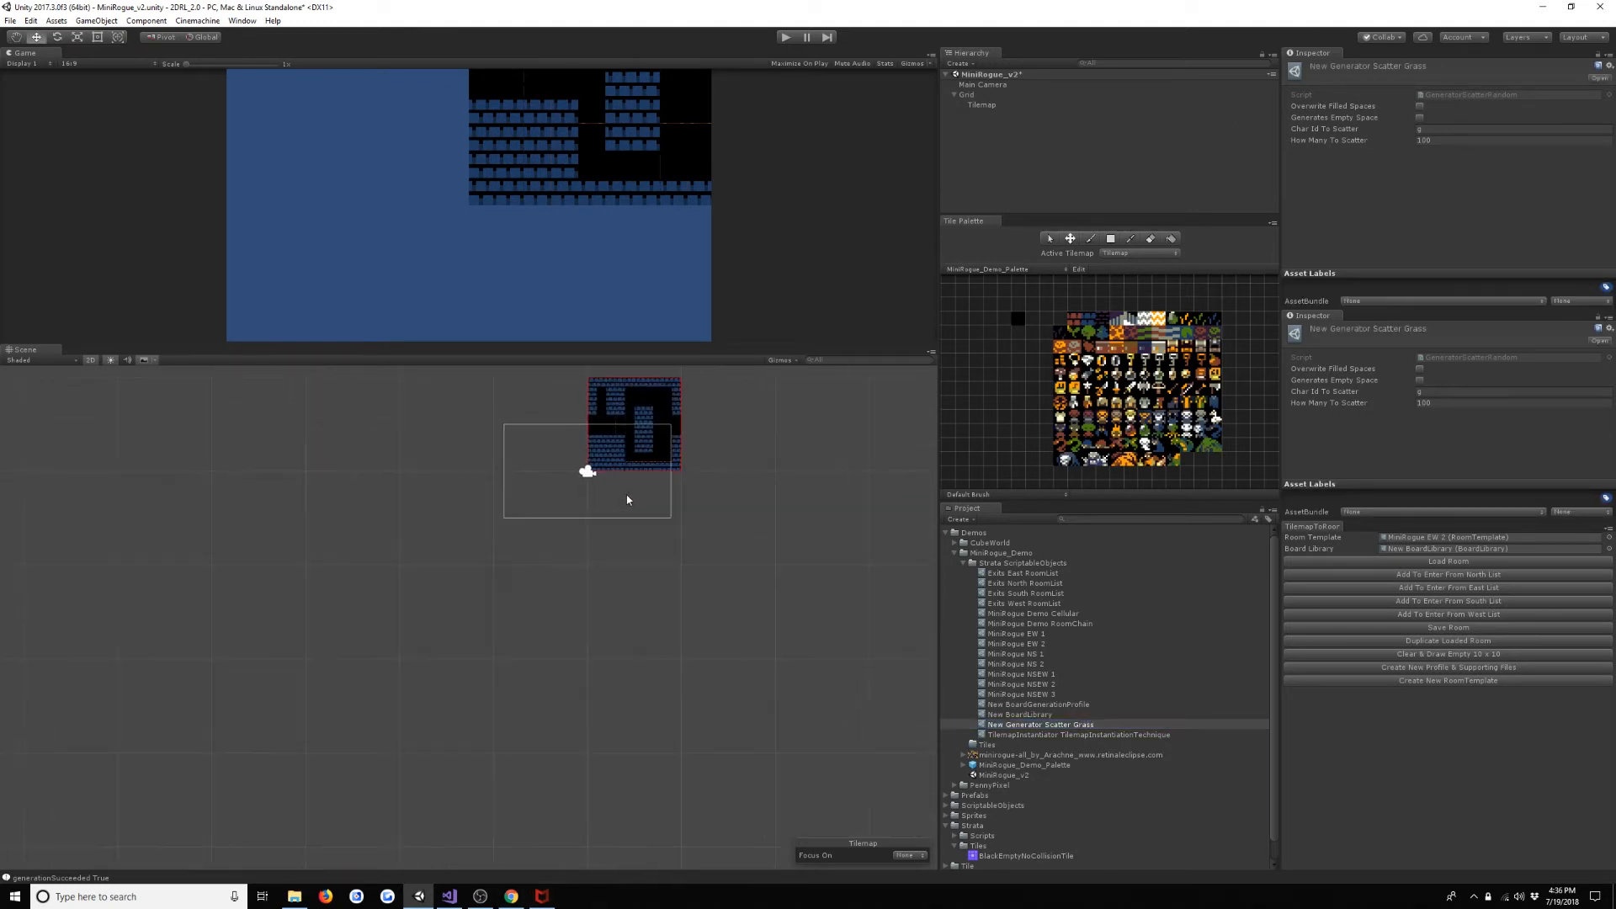
pyautogui.moveTo(627, 501); pyautogui.dragTo(634, 634, button='middle')
pyautogui.scroll(4, 747, 642)
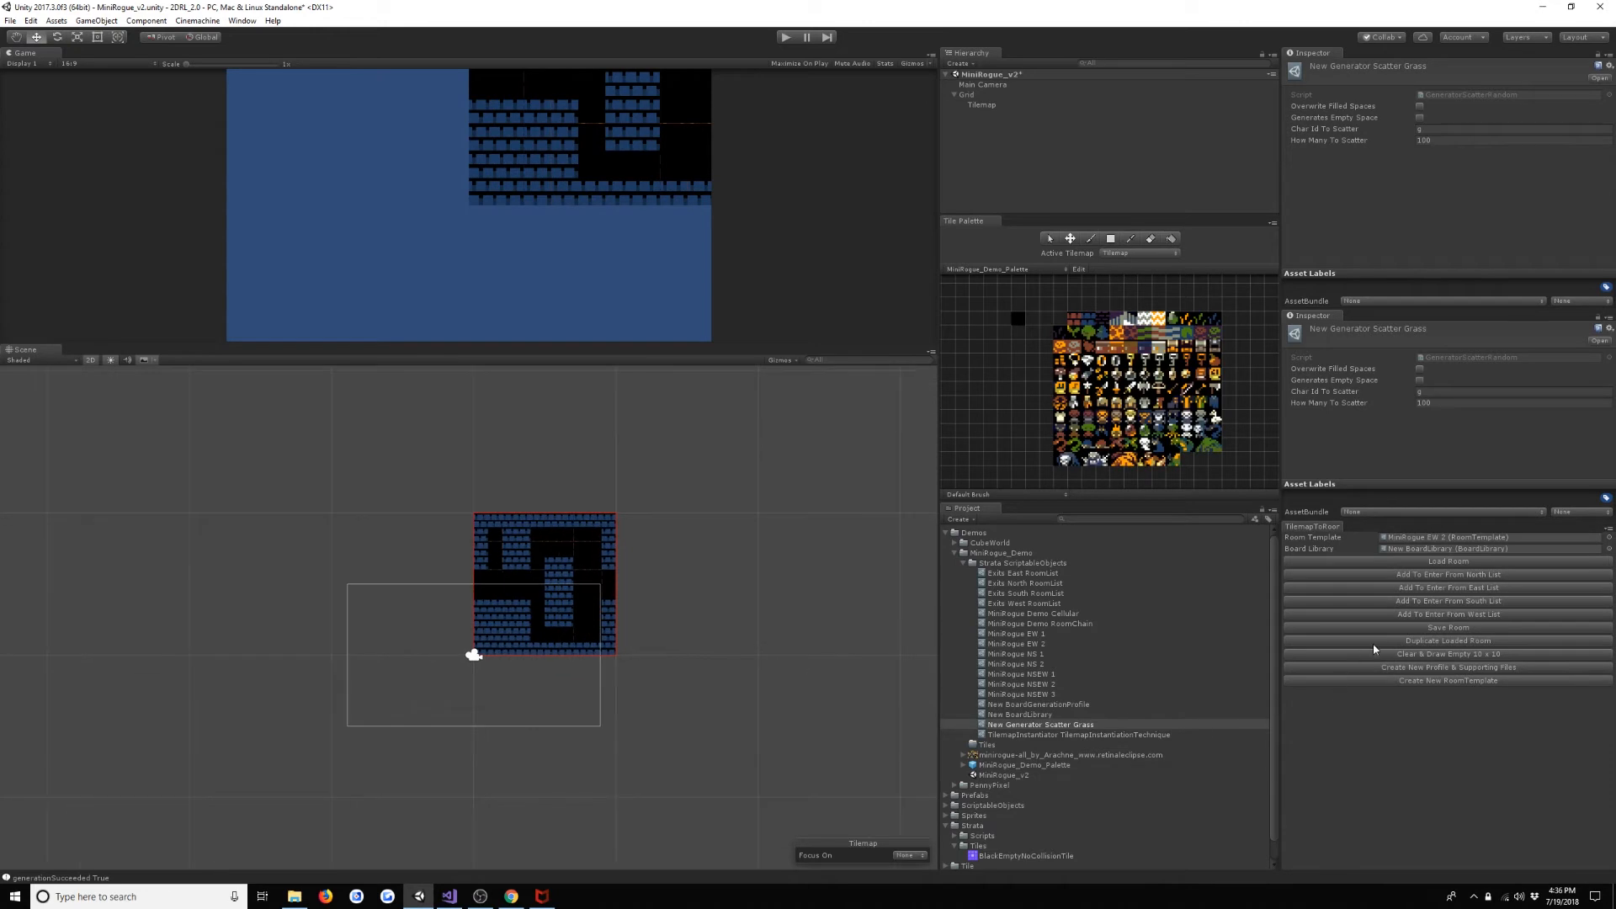
pyautogui.click(1486, 656)
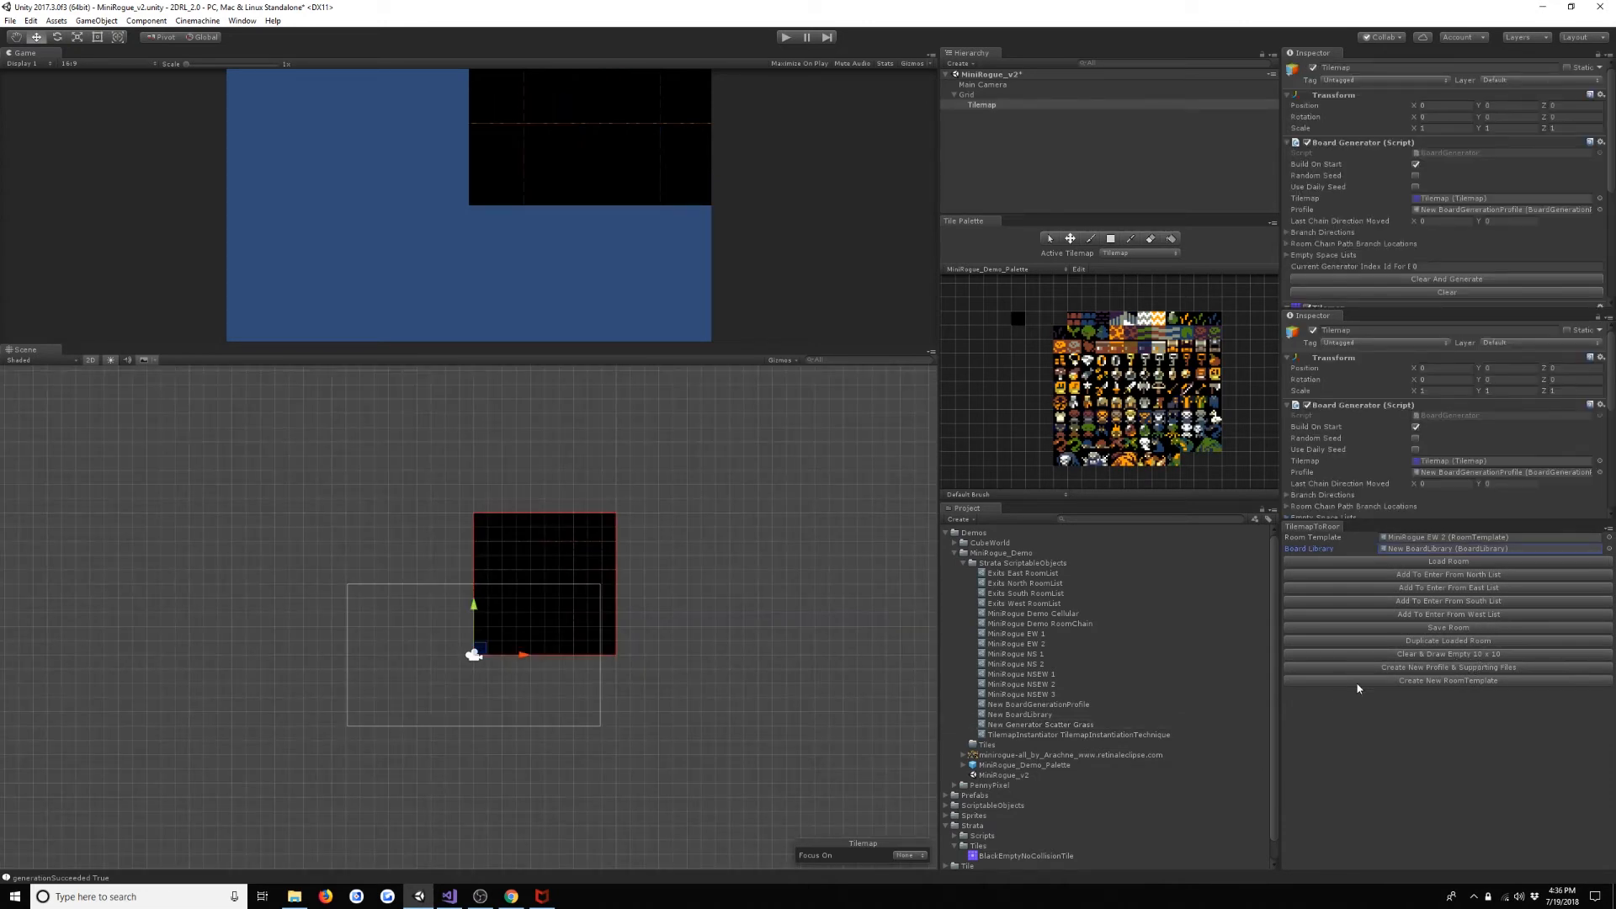
pyautogui.click(1200, 321)
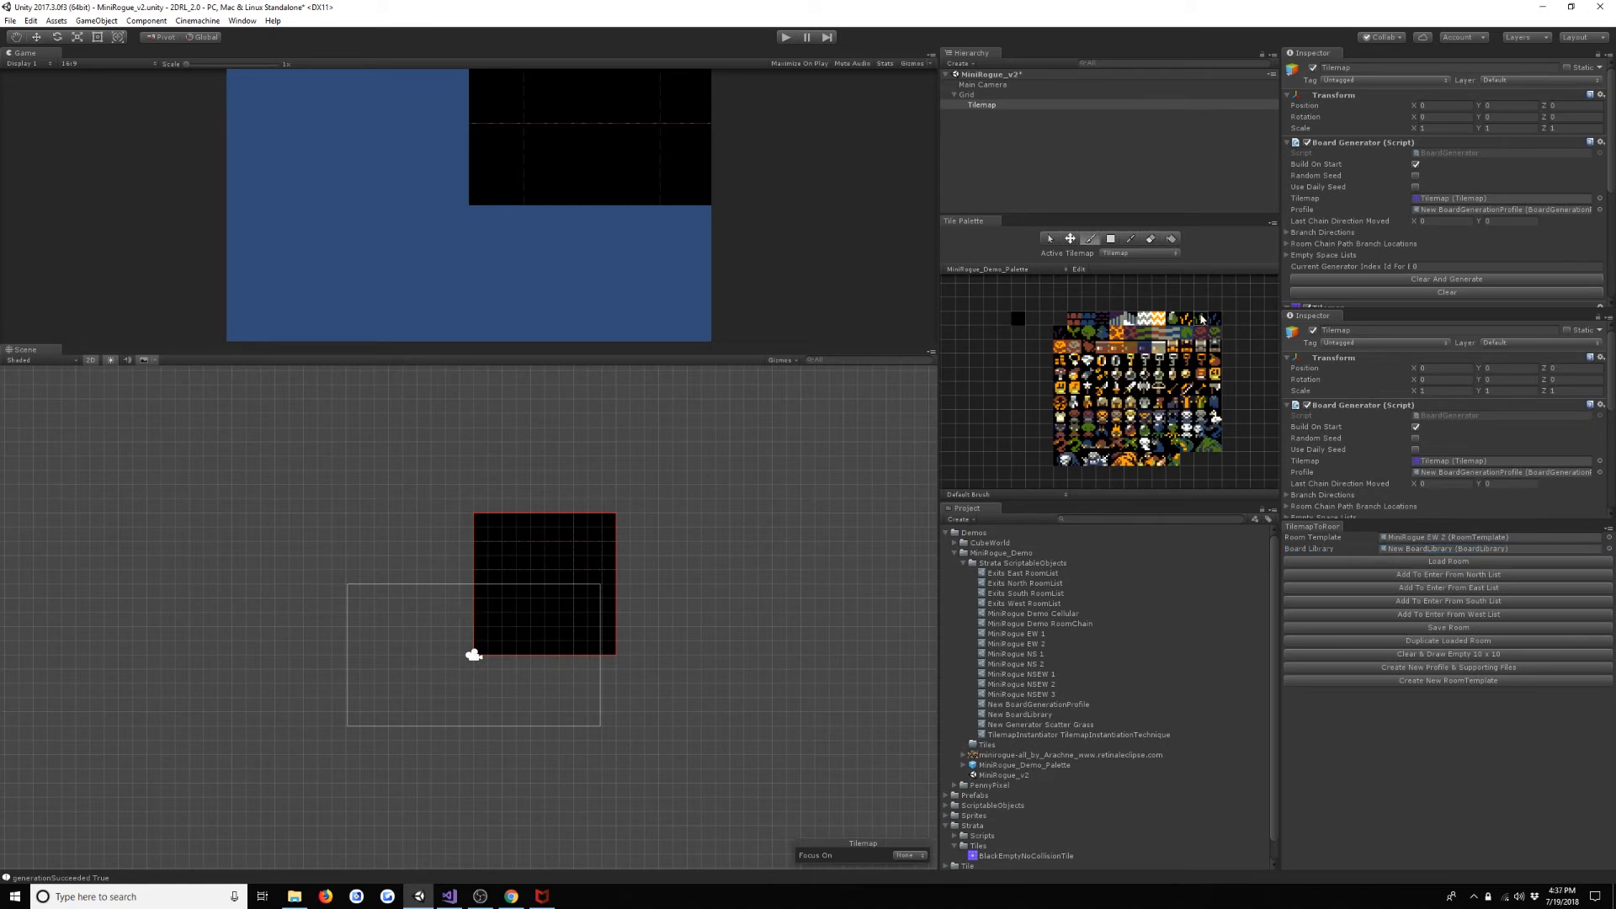
pyautogui.moveTo(523, 535)
pyautogui.mouseDown()
pyautogui.moveTo(509, 562)
pyautogui.moveTo(542, 608)
pyautogui.moveTo(581, 594)
pyautogui.mouseUp()
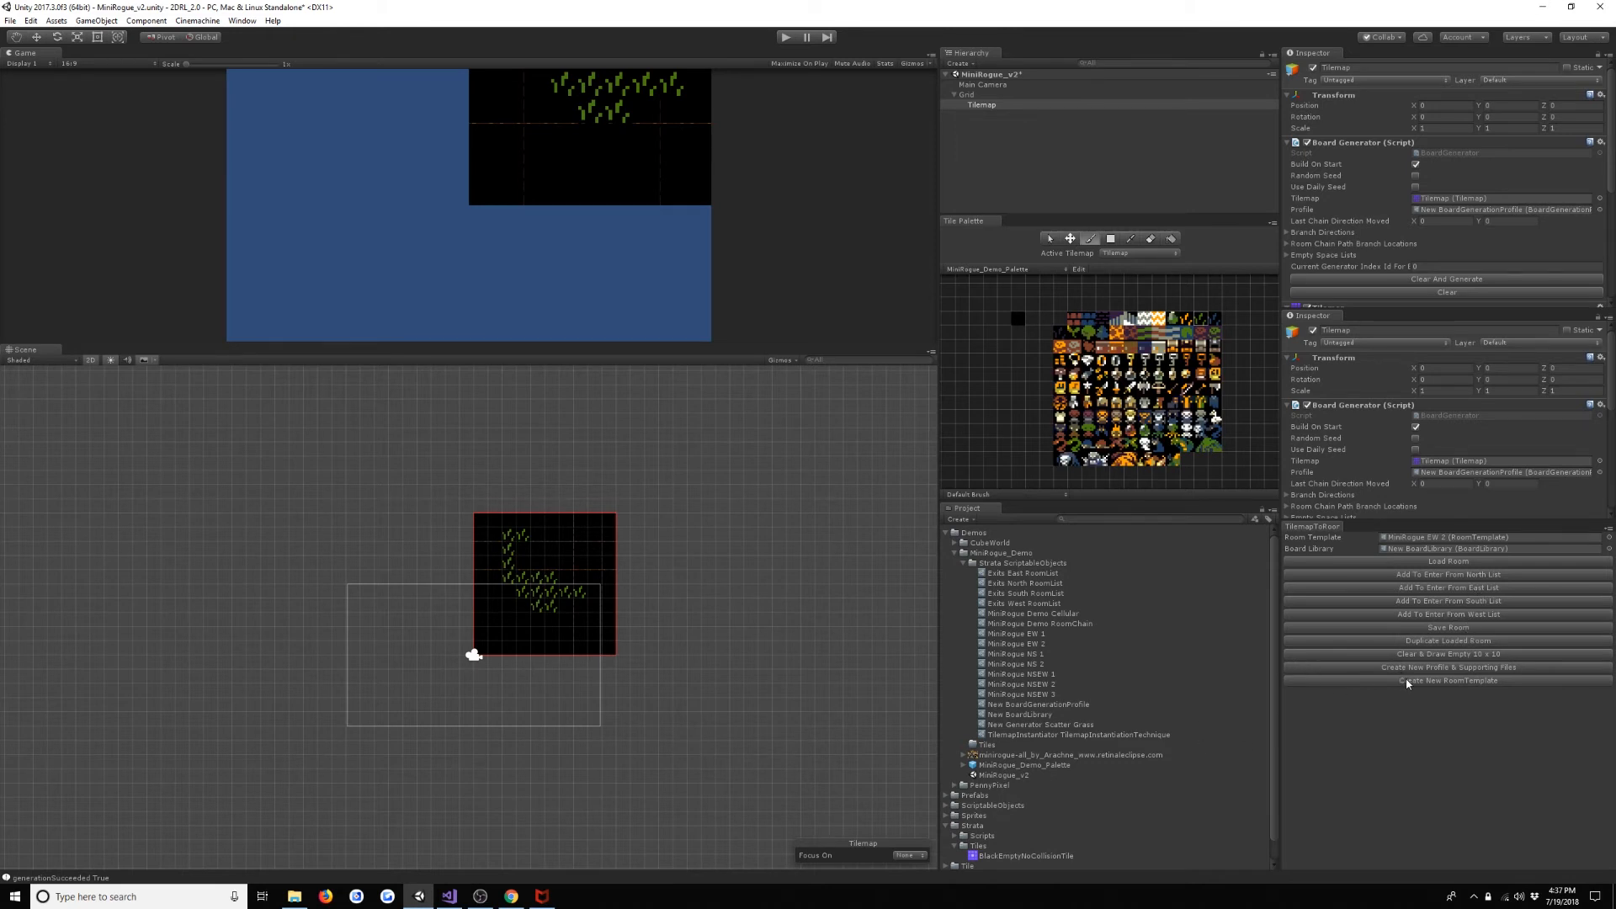
# - Create a room template named Grass Scratch in the Strata ScriptableObjects folder and save the painted grass room to it
pyautogui.click(1014, 563)
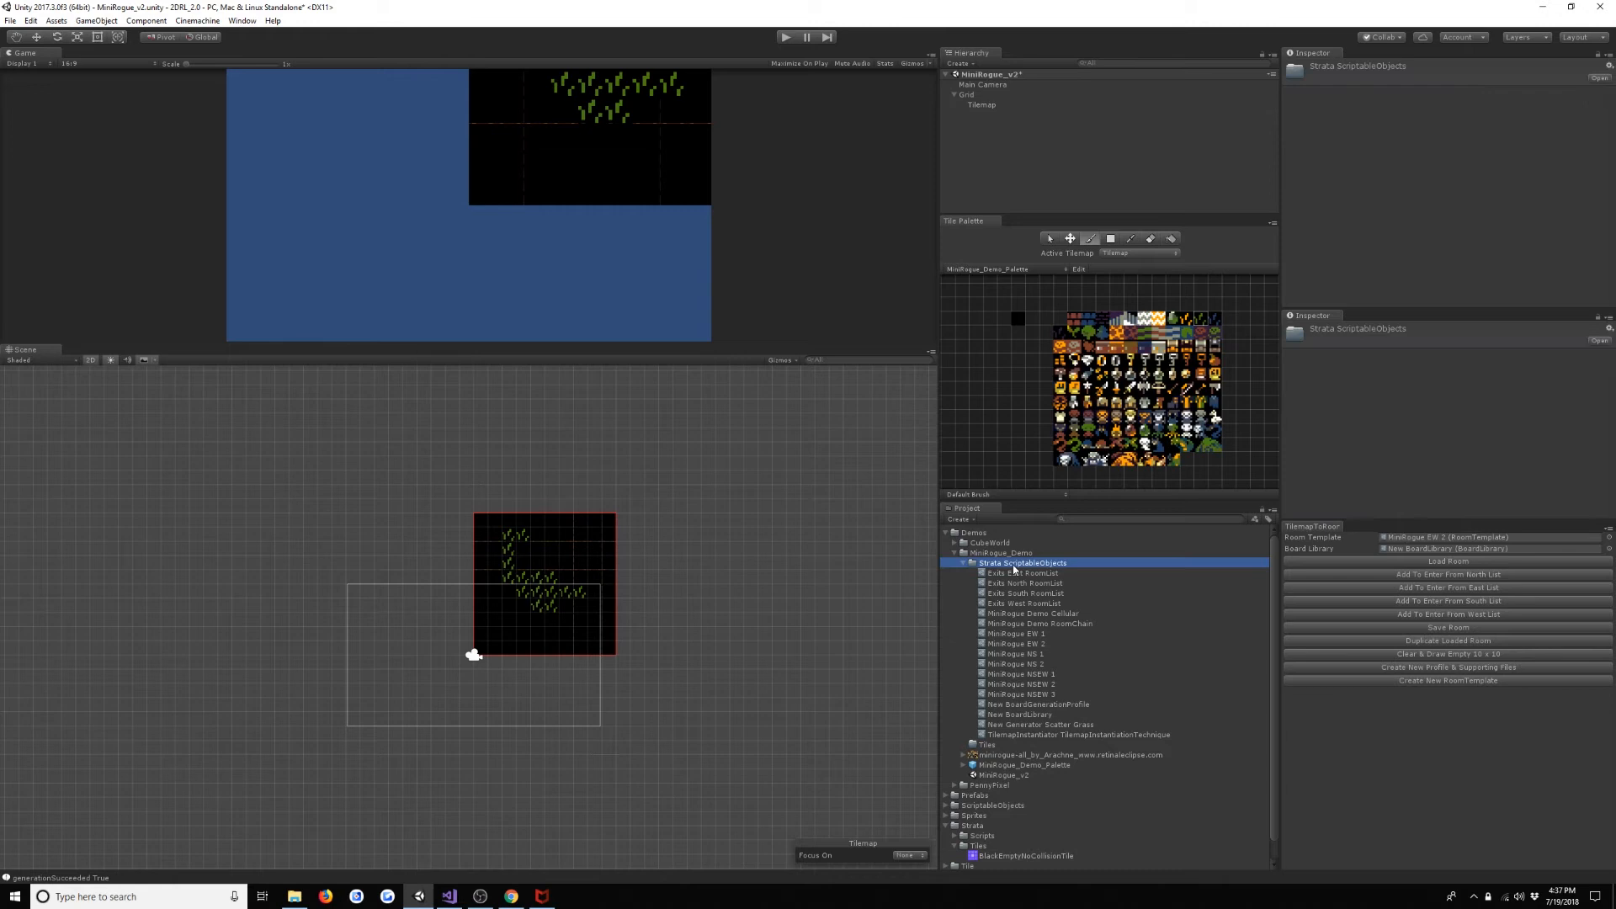
pyautogui.click(1474, 681)
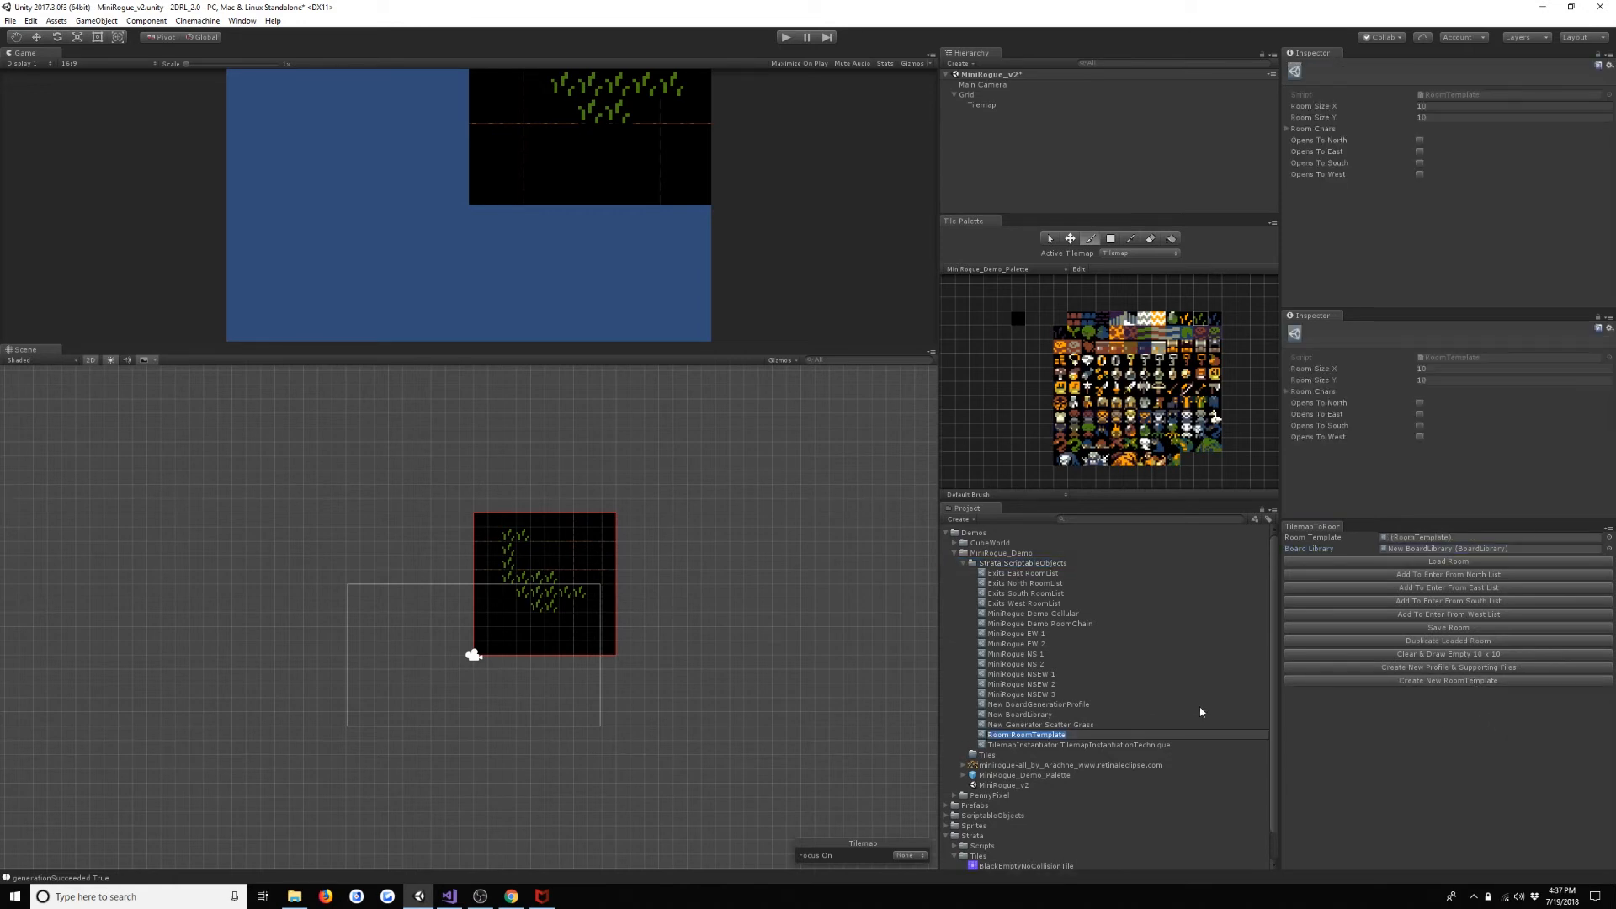
pyautogui.write('Grass Scratch')
pyautogui.press('Return')
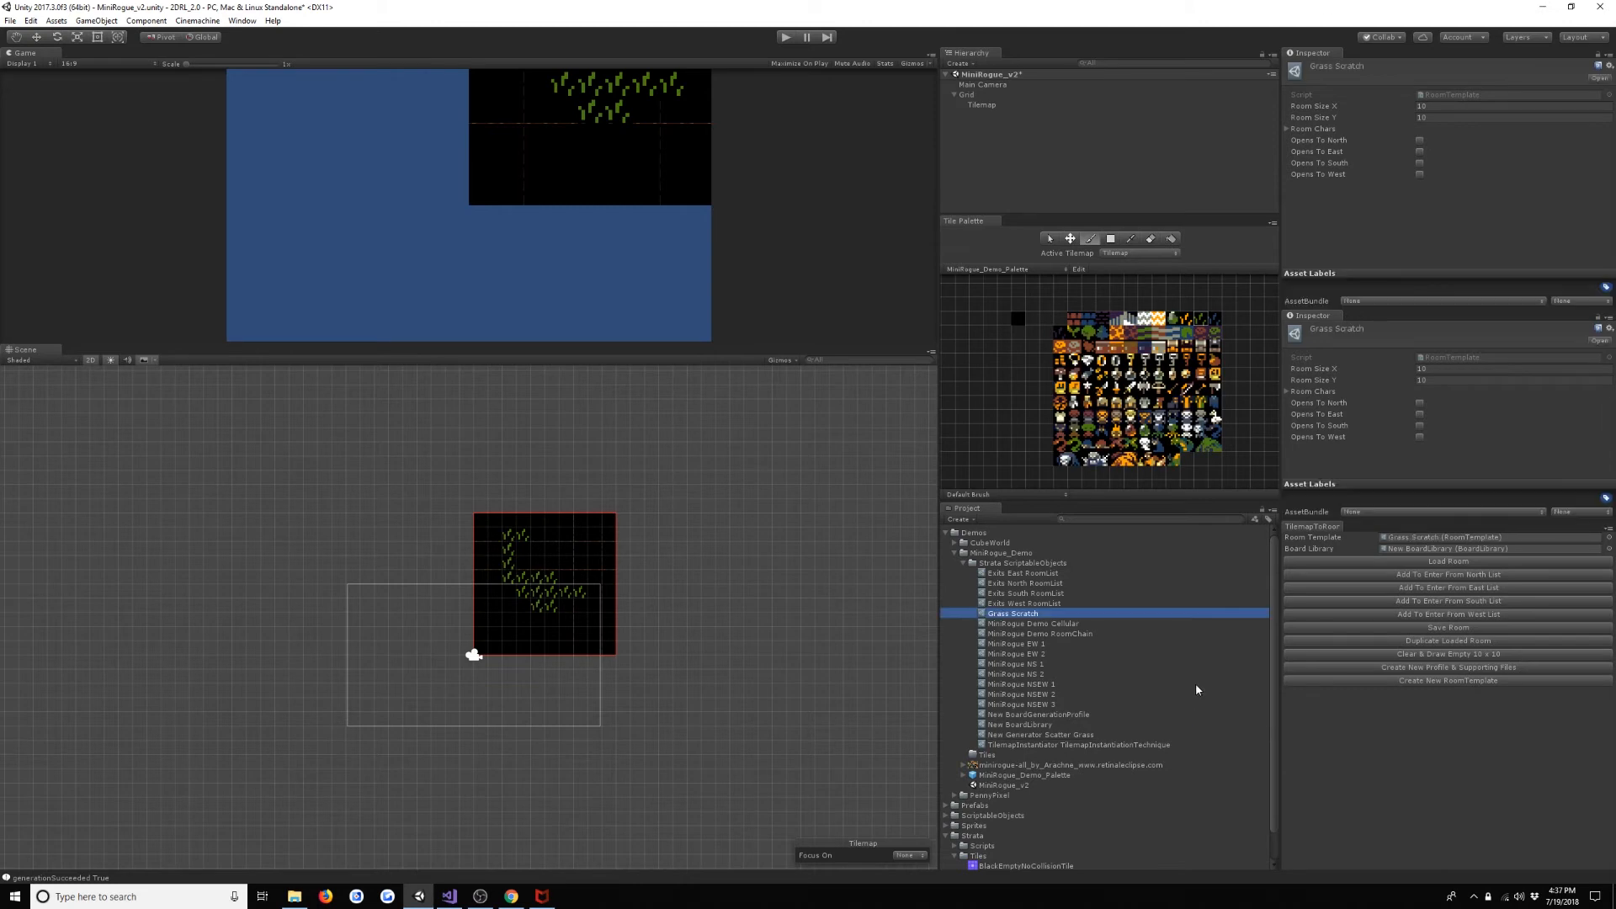
pyautogui.moveTo(1106, 614); pyautogui.dragTo(1413, 537)
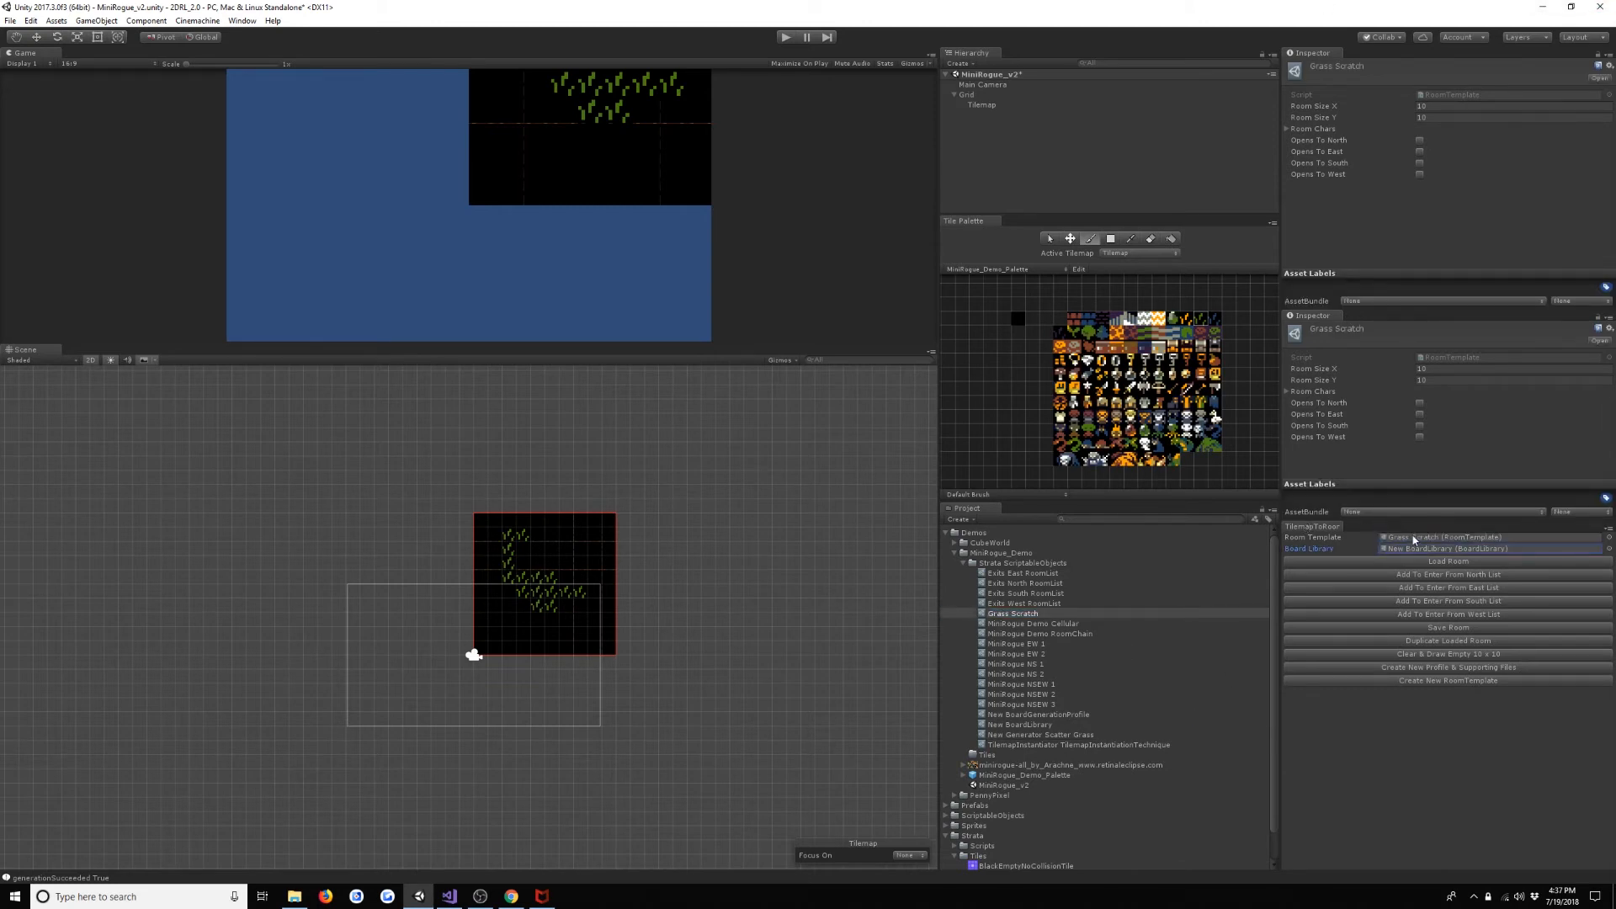
pyautogui.click(1482, 630)
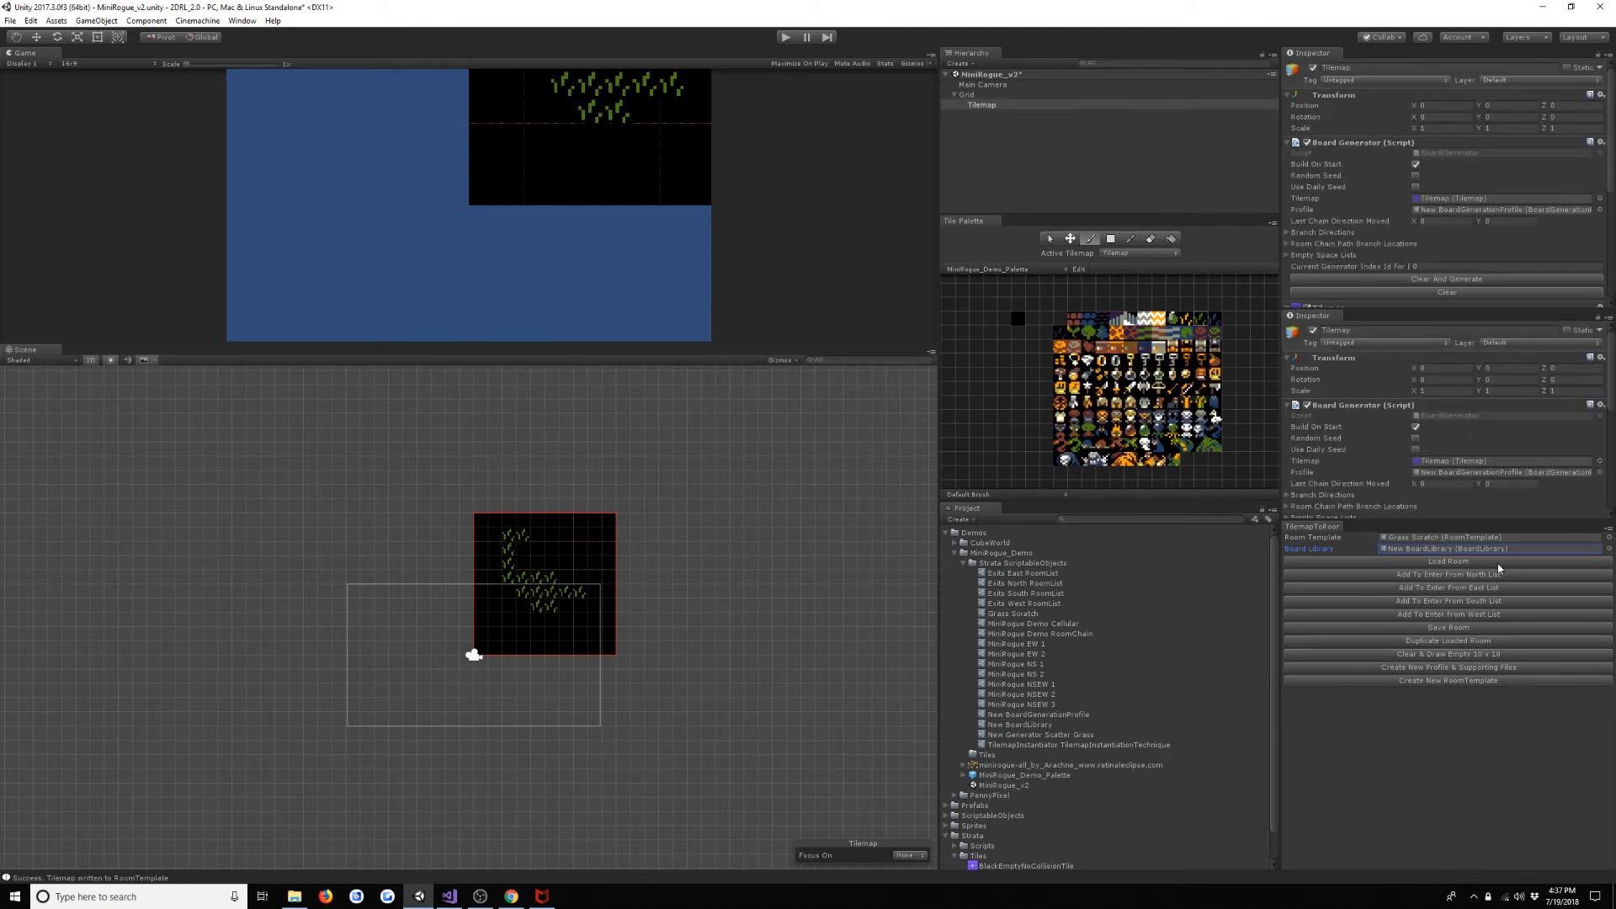
# - Look up the grass tile's character ID in New BoardLibrary and enter it as New Generator Scatter Grass's Char Id To Scatter
pyautogui.doubleClick(1483, 473)
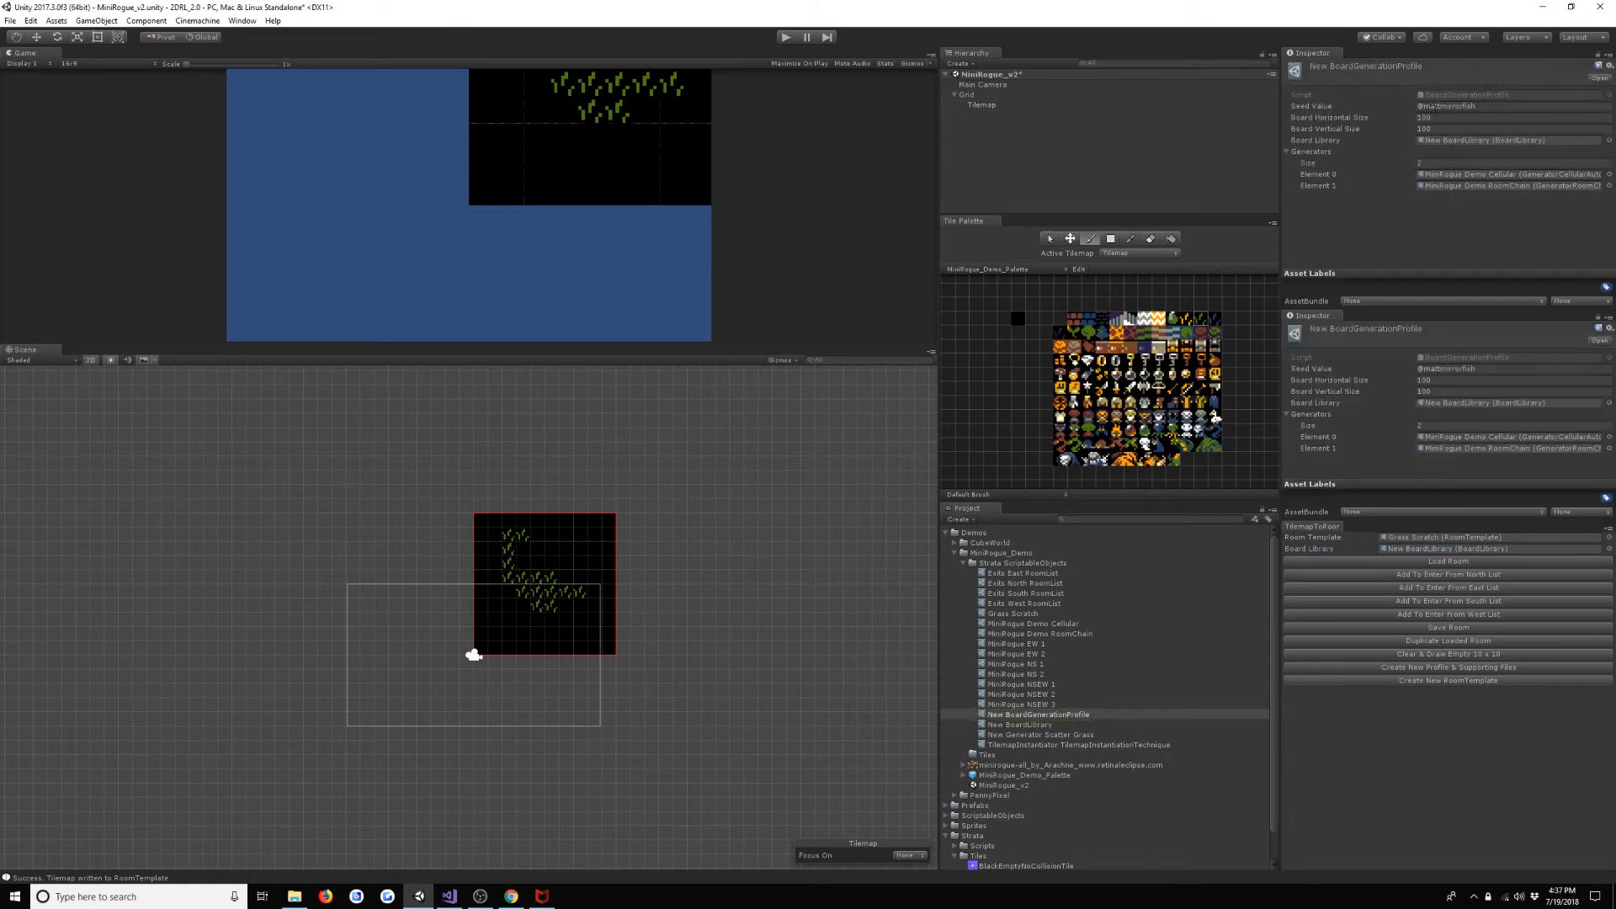
pyautogui.doubleClick(1458, 403)
pyautogui.scroll(-5, 1455, 400)
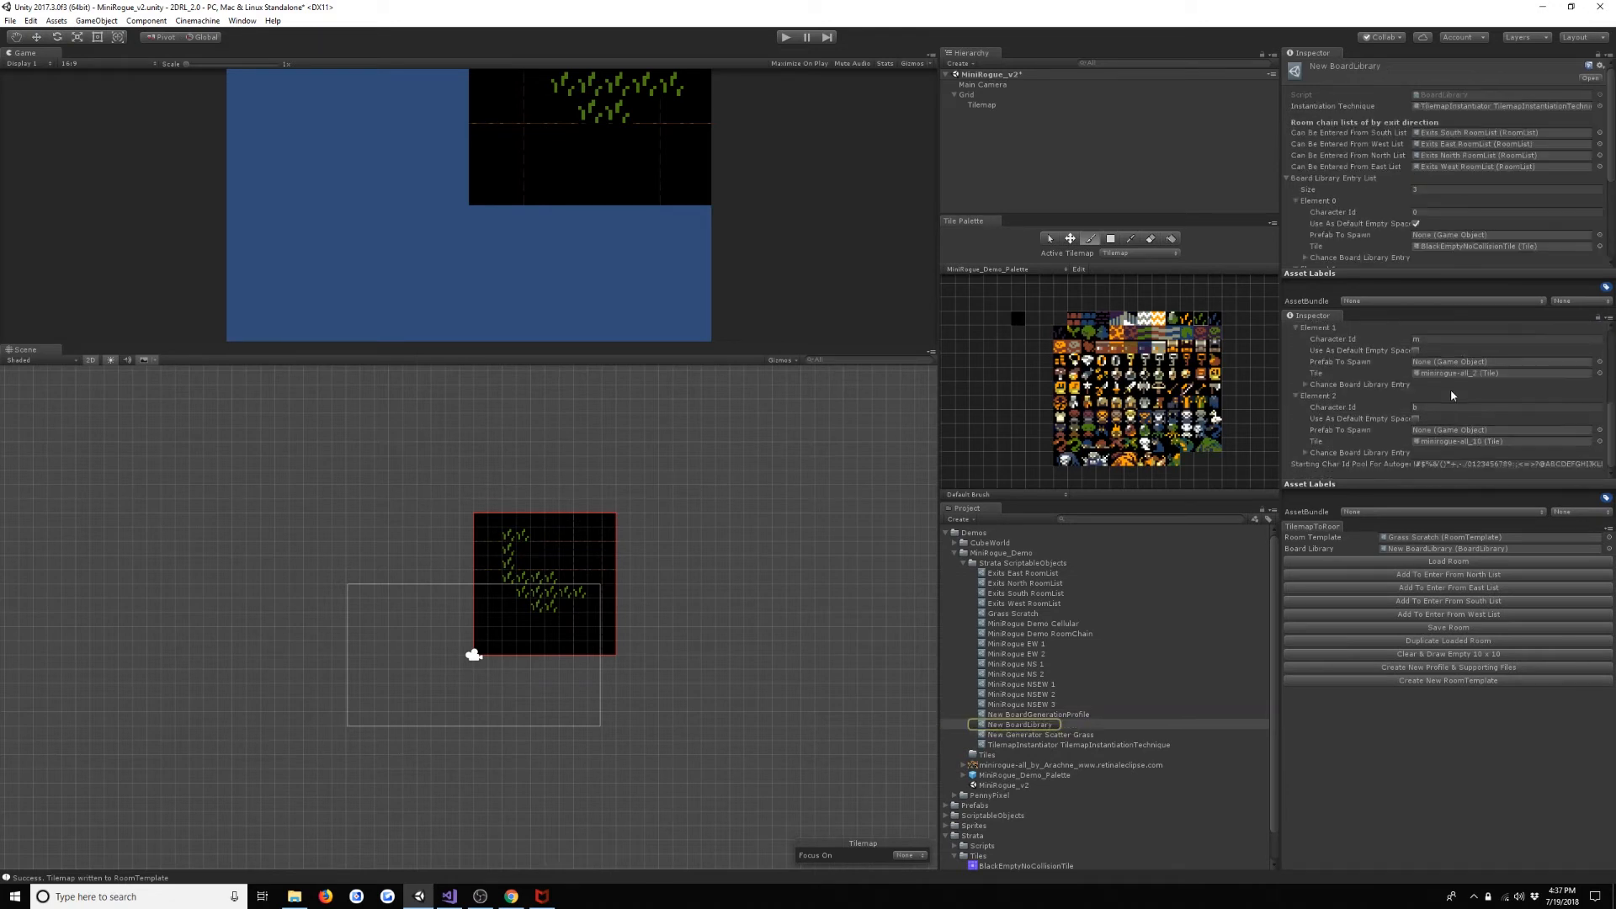
pyautogui.scroll(5, 1451, 418)
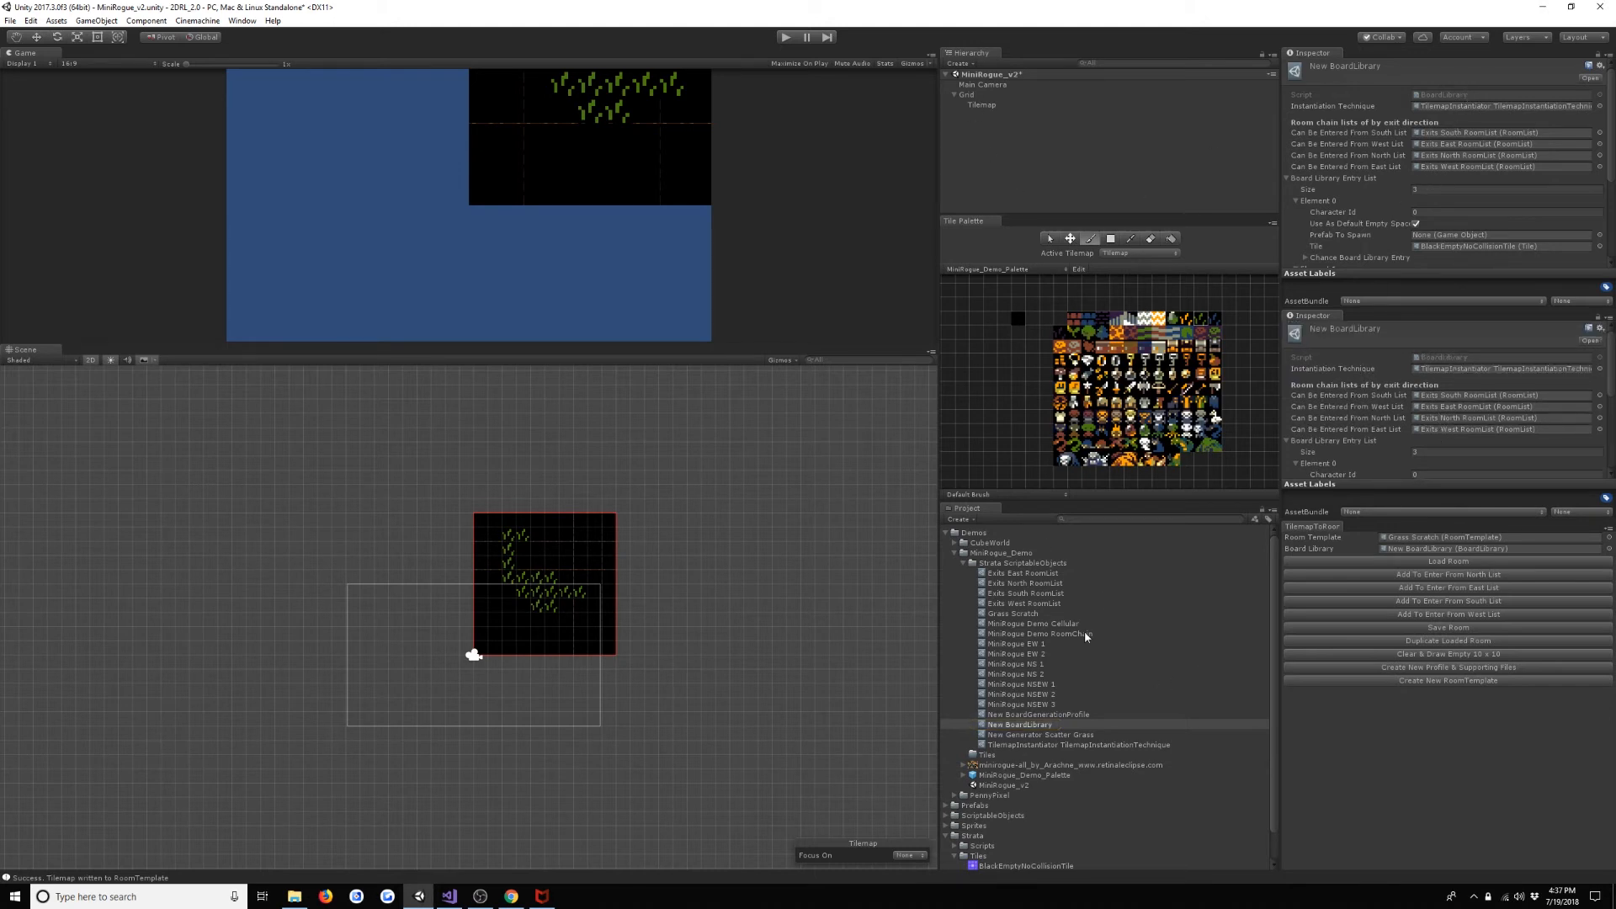
pyautogui.click(1055, 714)
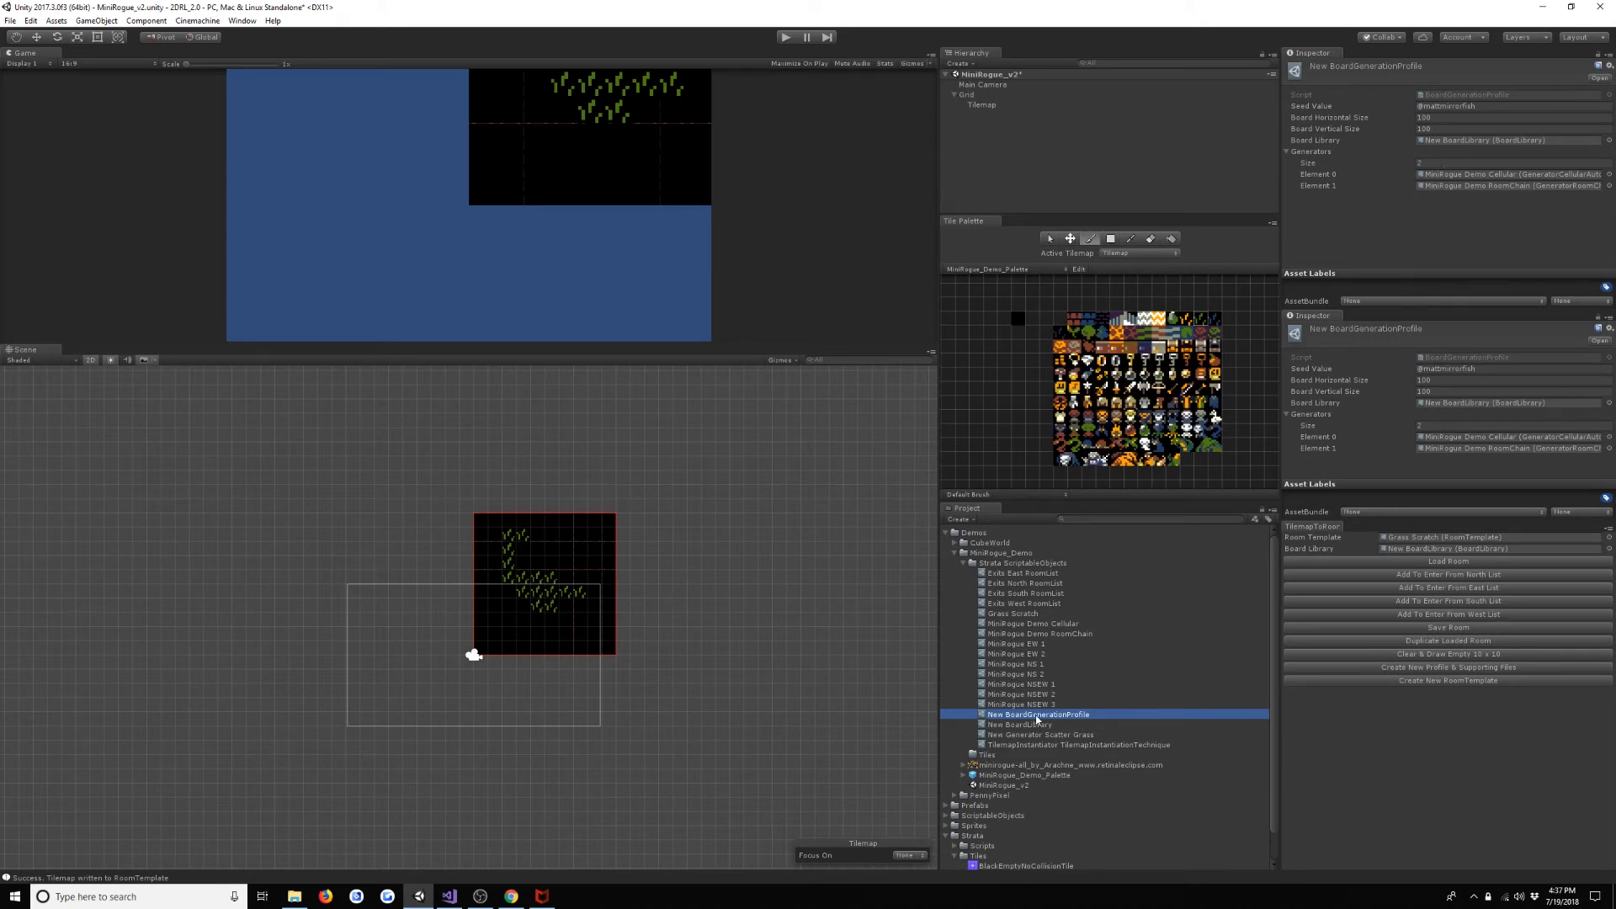
pyautogui.click(1069, 735)
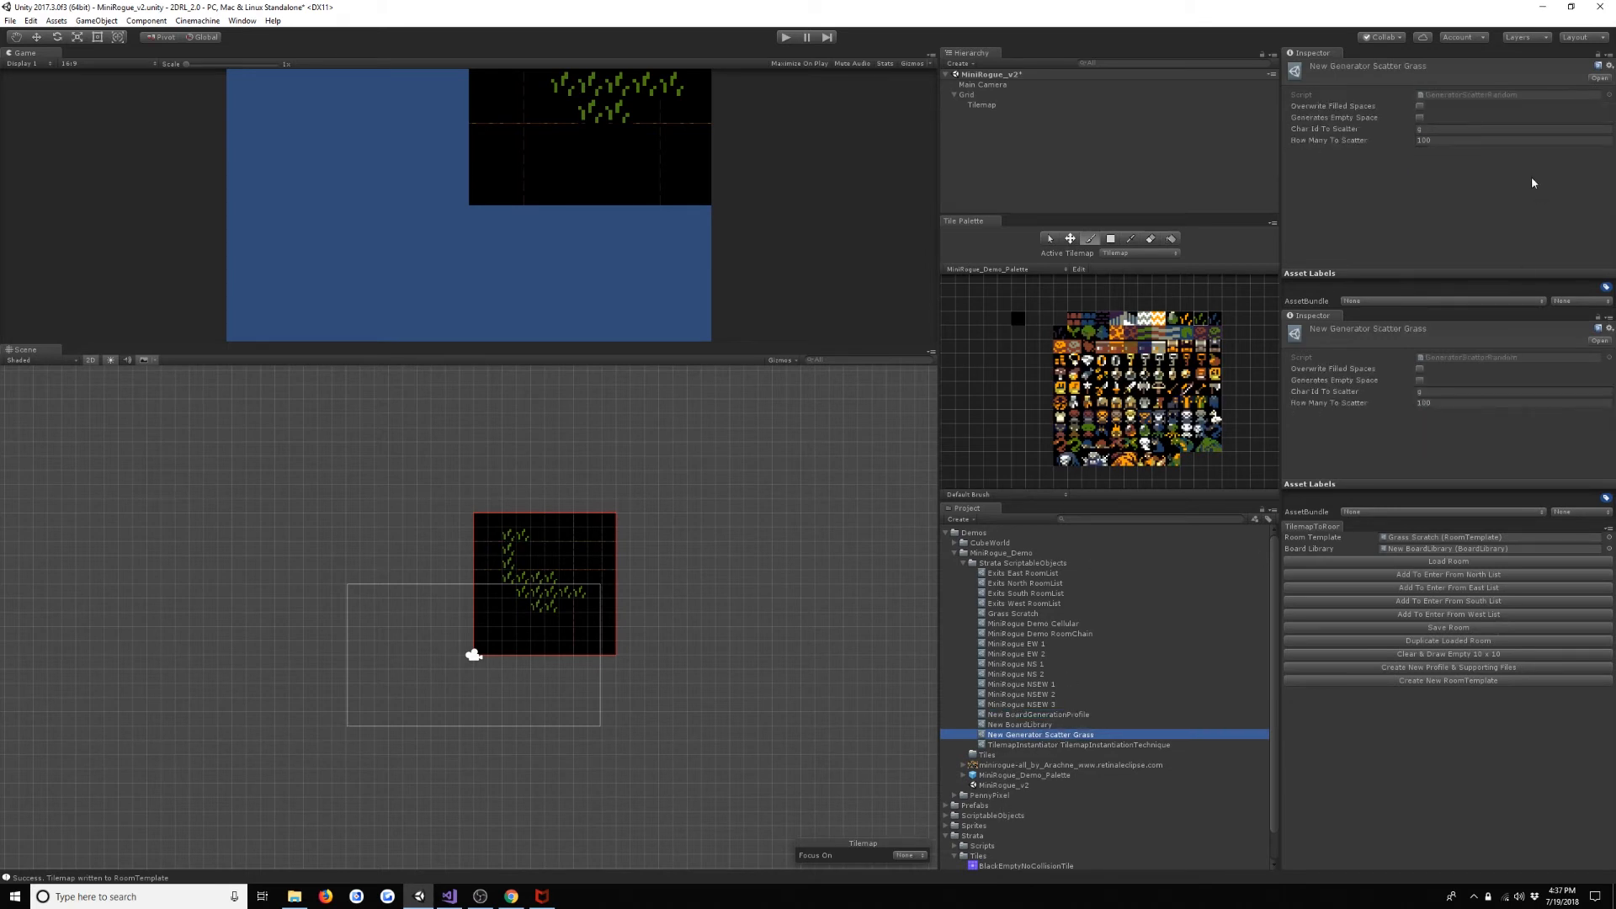
pyautogui.click(1483, 130)
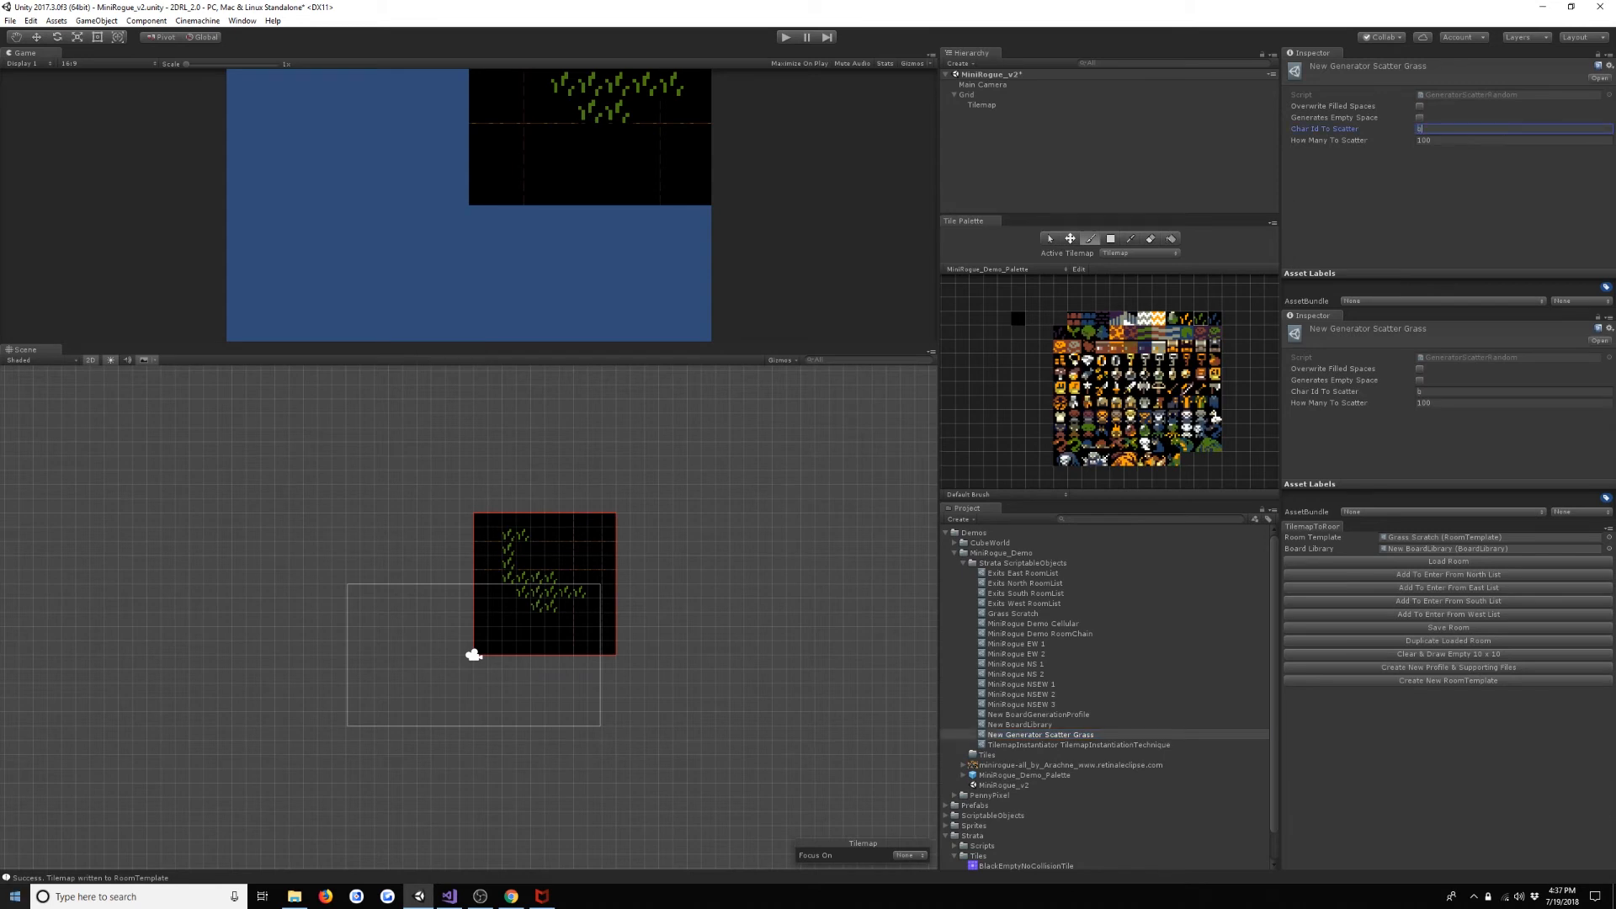
# - Add New Generator Scatter Grass as generator Element 2 of New BoardGenerationProfile and enable the scatter generator's Overwrite Filled Spaces option
pyautogui.click(1074, 704)
pyautogui.click(1075, 715)
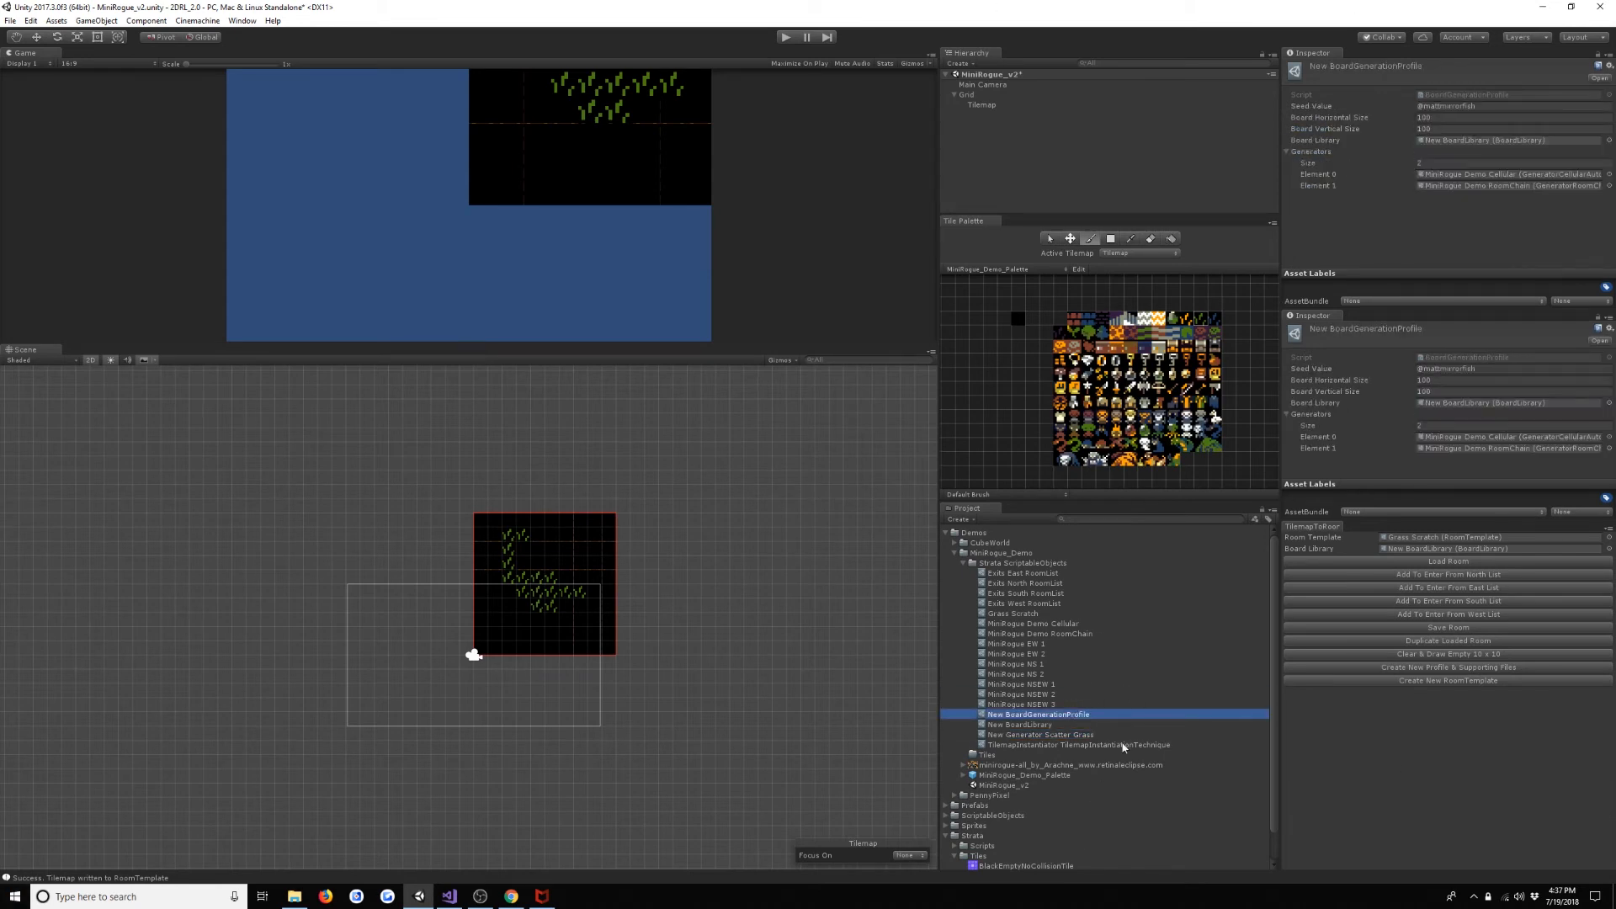
pyautogui.moveTo(1333, 620); pyautogui.dragTo(1313, 154)
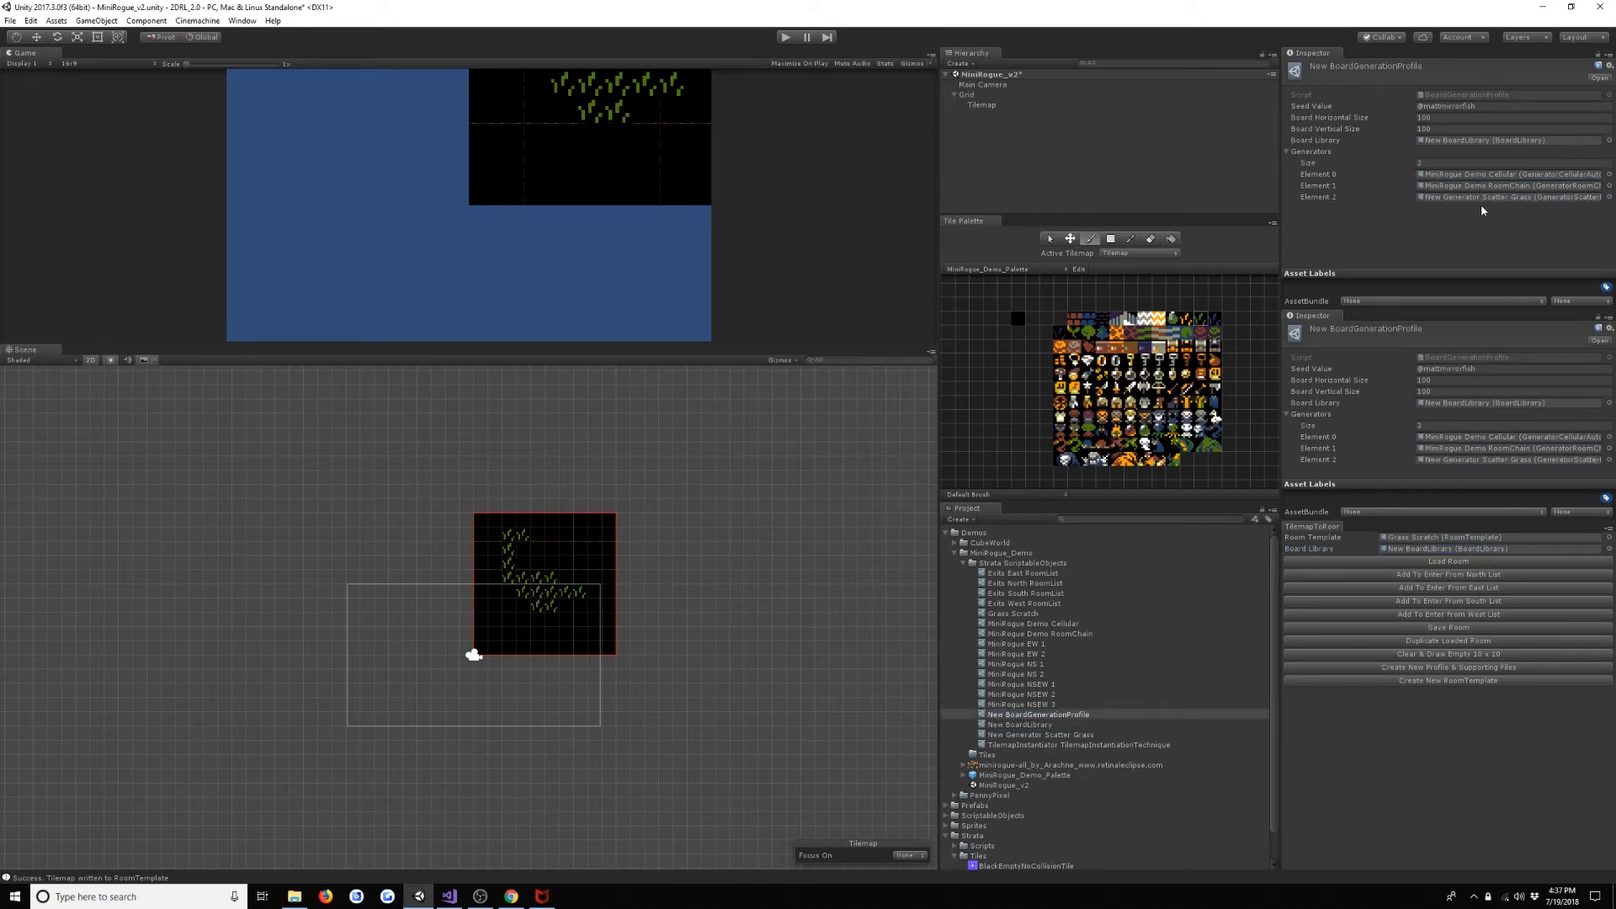
pyautogui.doubleClick(1504, 198)
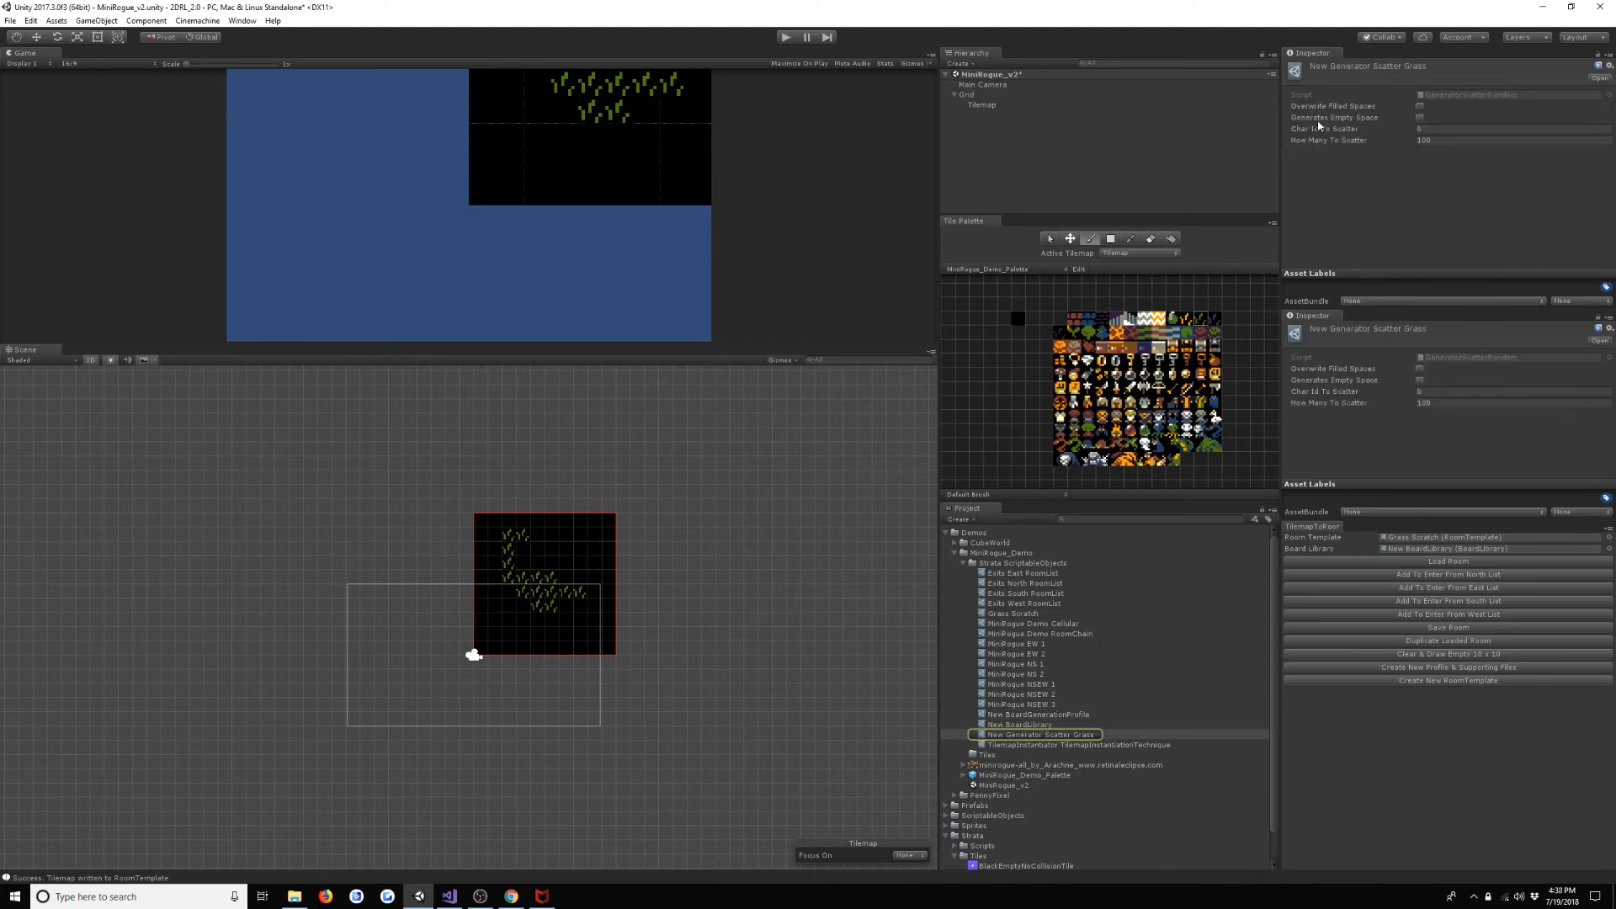
pyautogui.click(1420, 107)
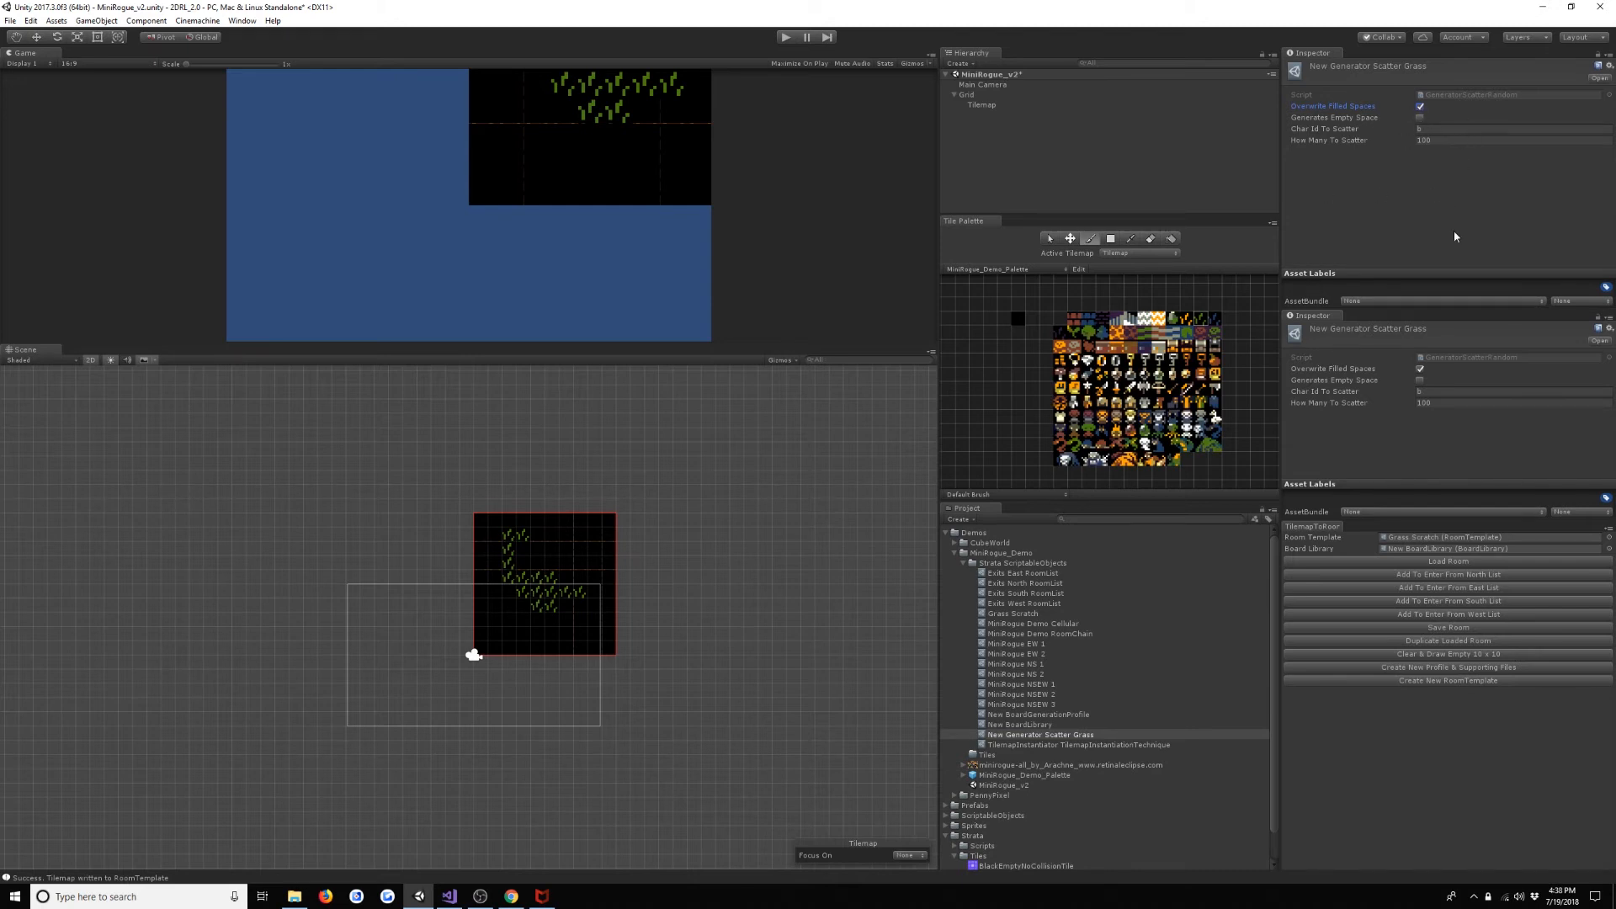
# - Run the scene and examine how the grass tiles are scattered over the floors and walls of the generated level
pyautogui.click(786, 38)
pyautogui.moveTo(748, 507); pyautogui.dragTo(687, 852, button='middle')
pyautogui.scroll(-5, 685, 508)
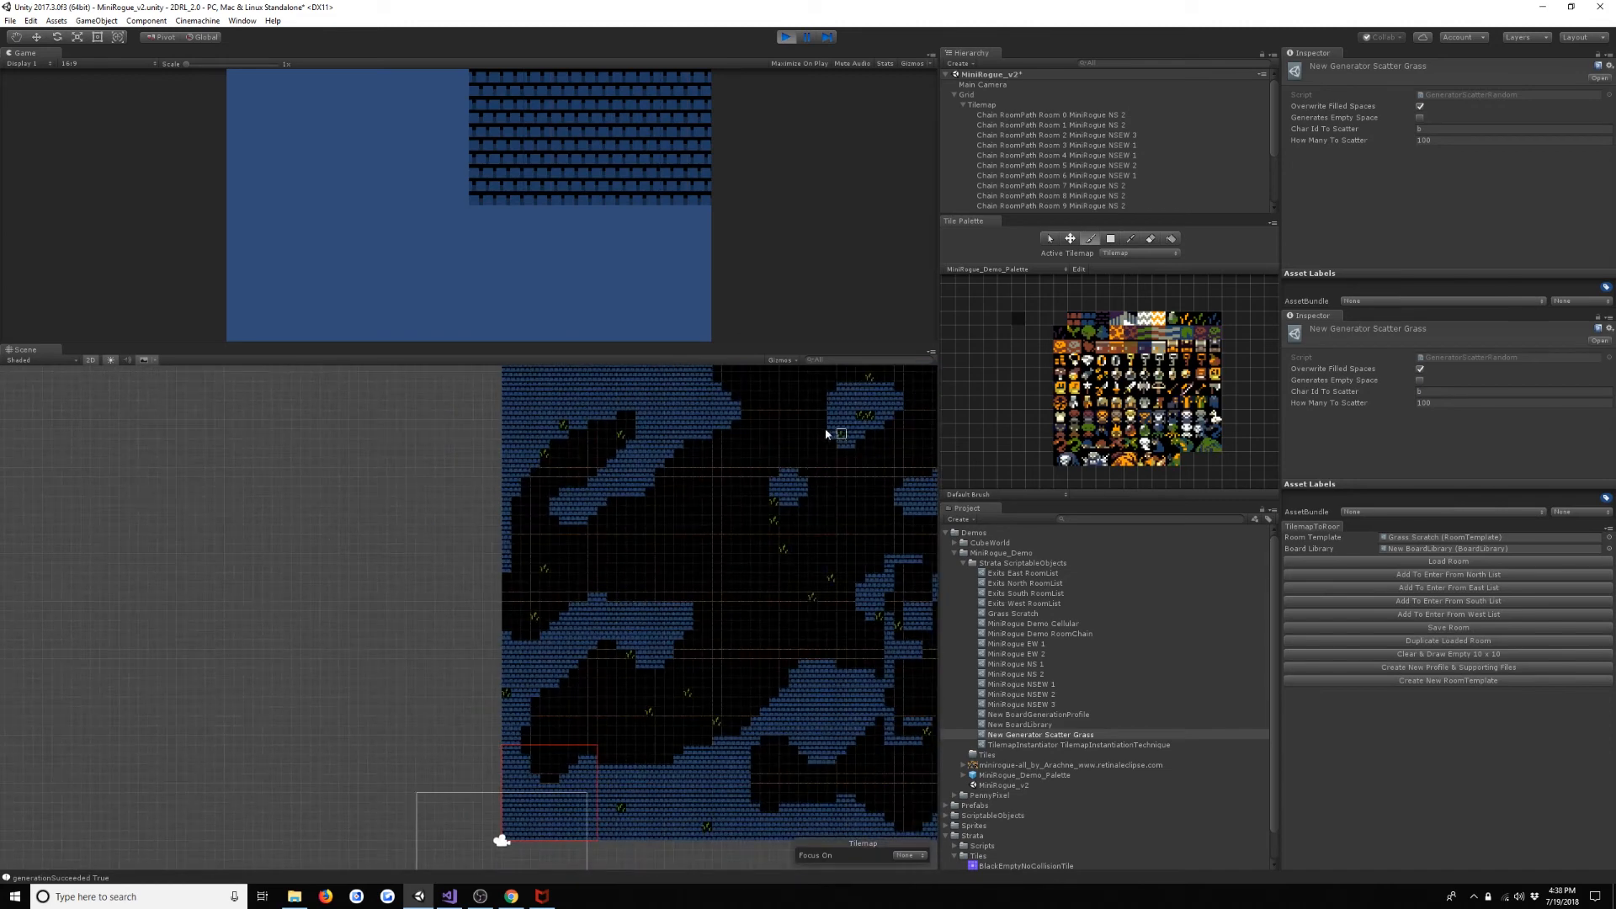
pyautogui.scroll(-3, 827, 434)
pyautogui.moveTo(827, 434); pyautogui.dragTo(634, 631, button='middle')
pyautogui.scroll(-3, 648, 548)
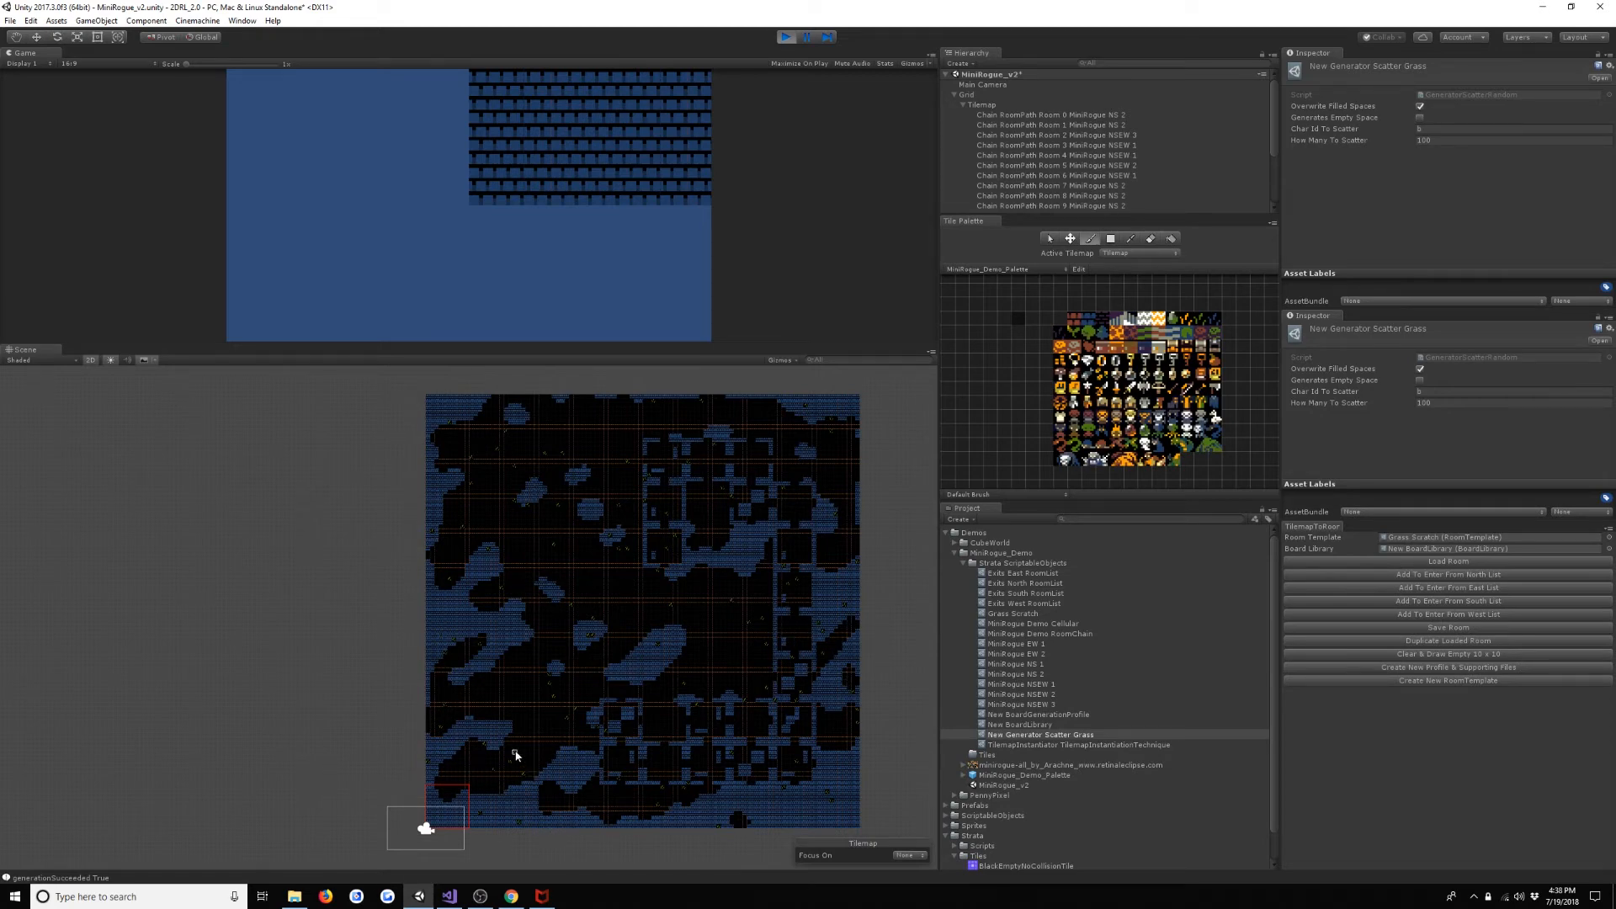
pyautogui.scroll(7, 767, 637)
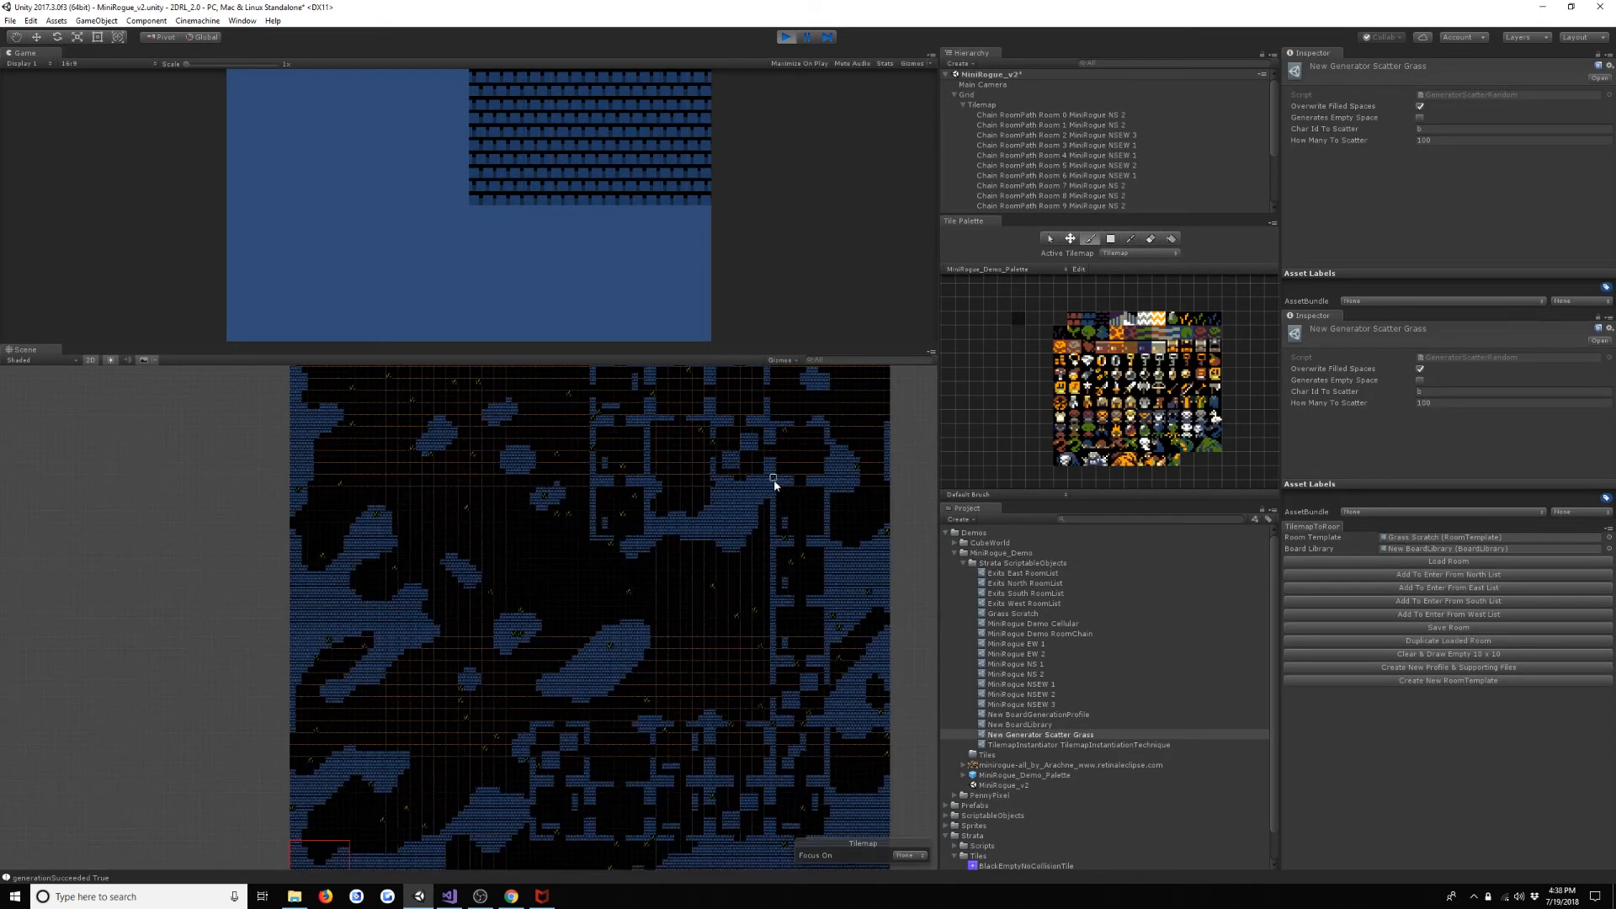
pyautogui.scroll(8, 745, 590)
pyautogui.moveTo(746, 592); pyautogui.dragTo(259, 501, button='middle')
pyautogui.scroll(8, 472, 550)
pyautogui.scroll(1, 471, 549)
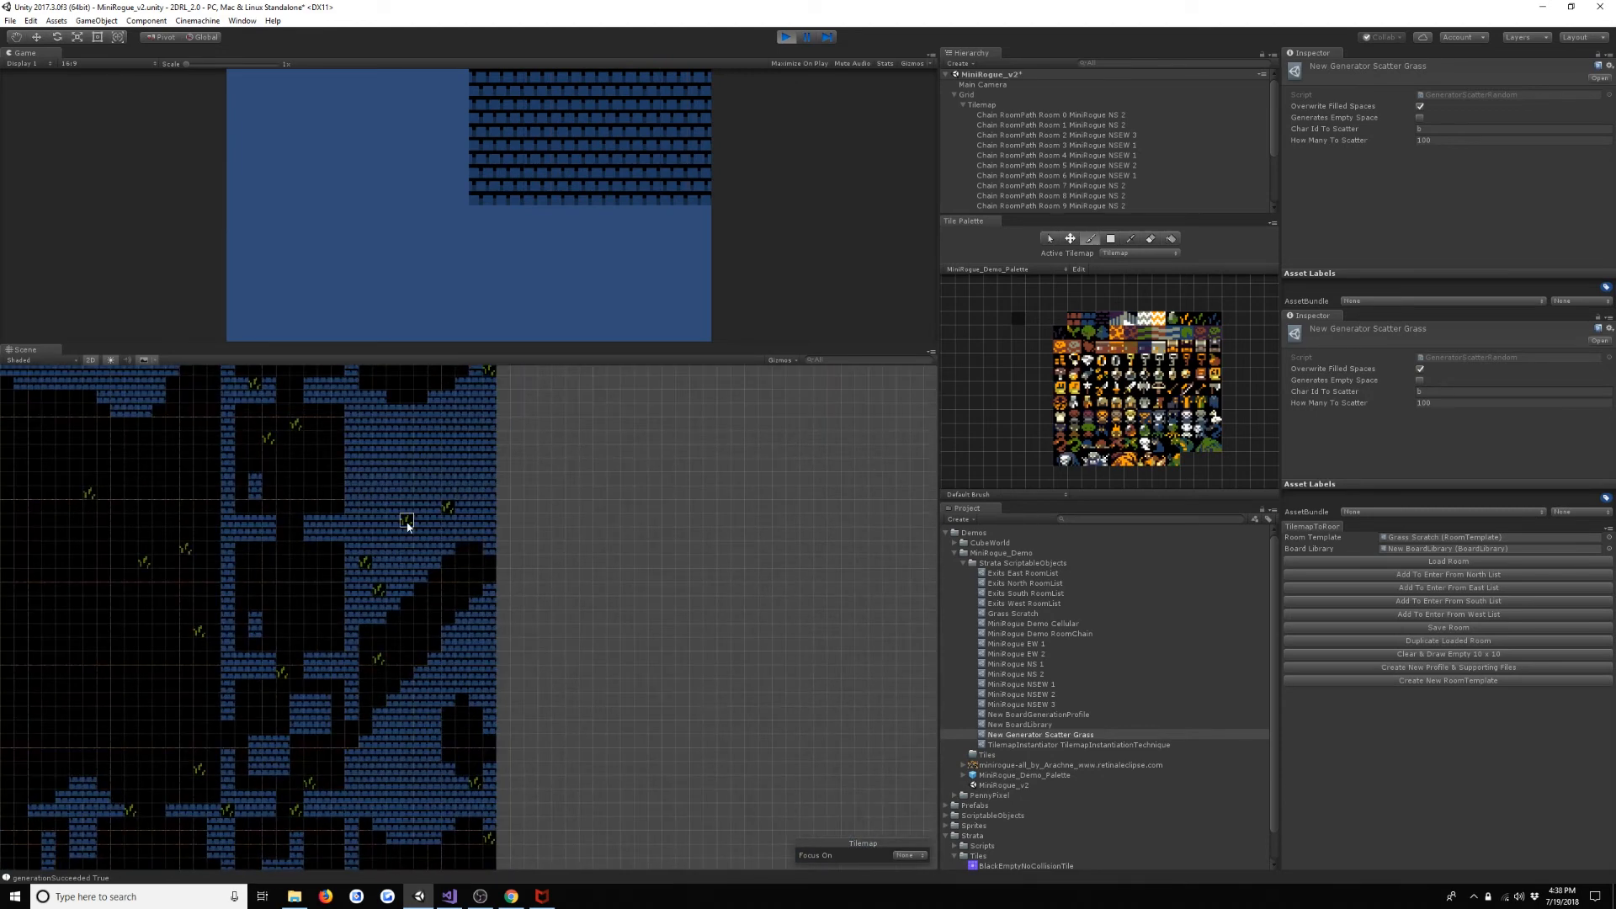
# - Examine the whole generated level, checking where grass was scattered across the caves and the room chain
pyautogui.scroll(-10, 278, 749)
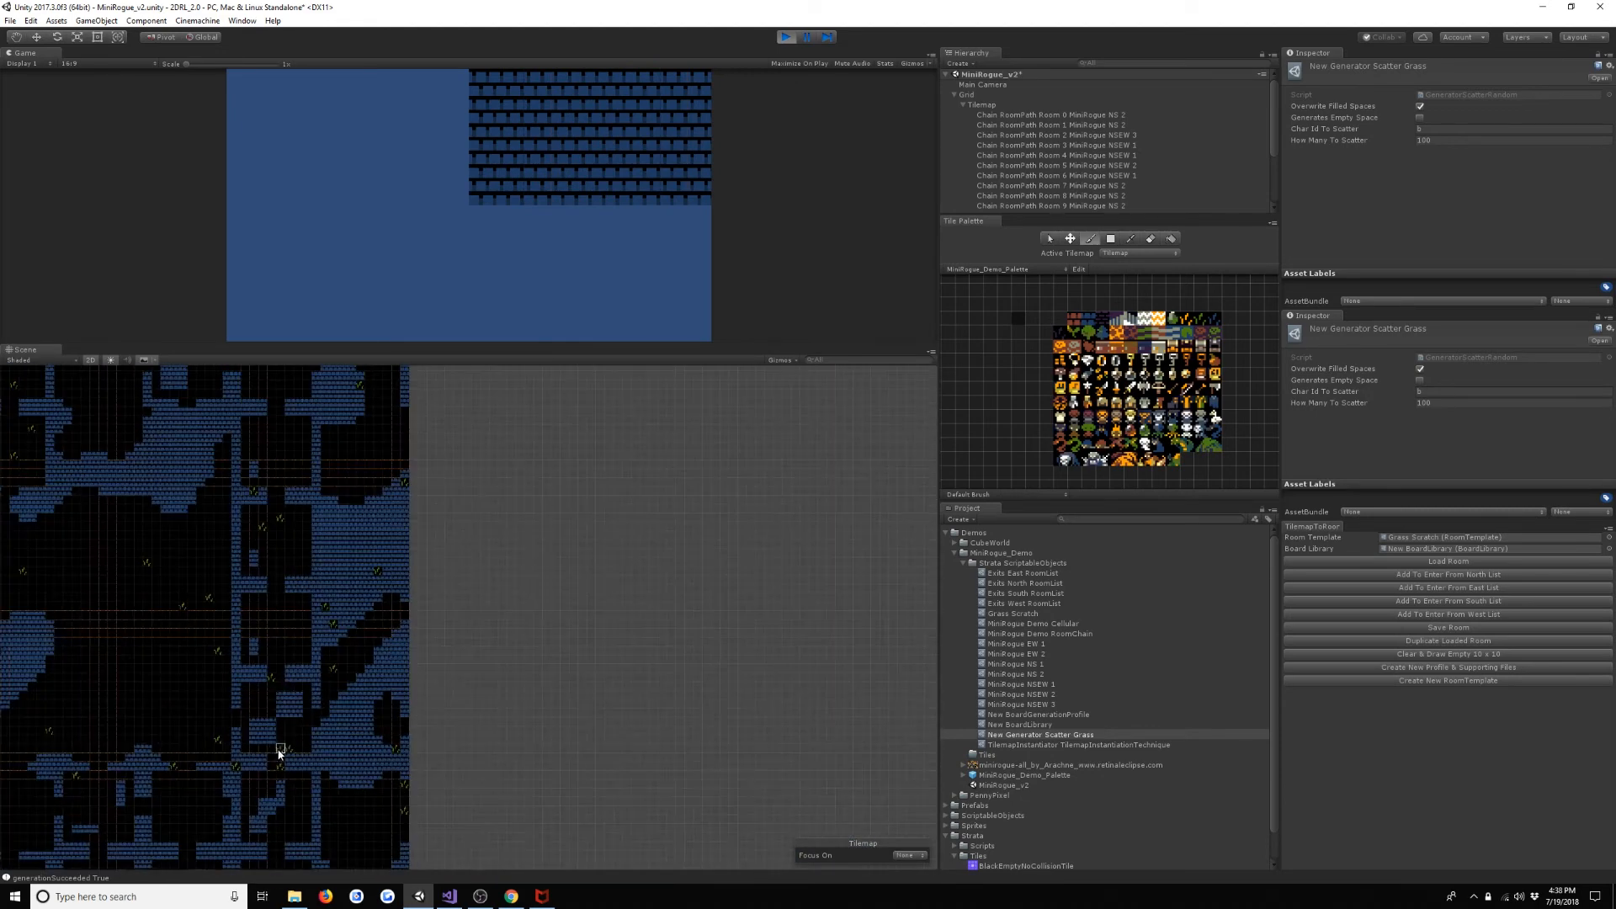
pyautogui.moveTo(93, 712); pyautogui.dragTo(524, 551, button='middle')
pyautogui.scroll(-7, 467, 545)
pyautogui.scroll(-8, 478, 557)
pyautogui.scroll(-2, 477, 571)
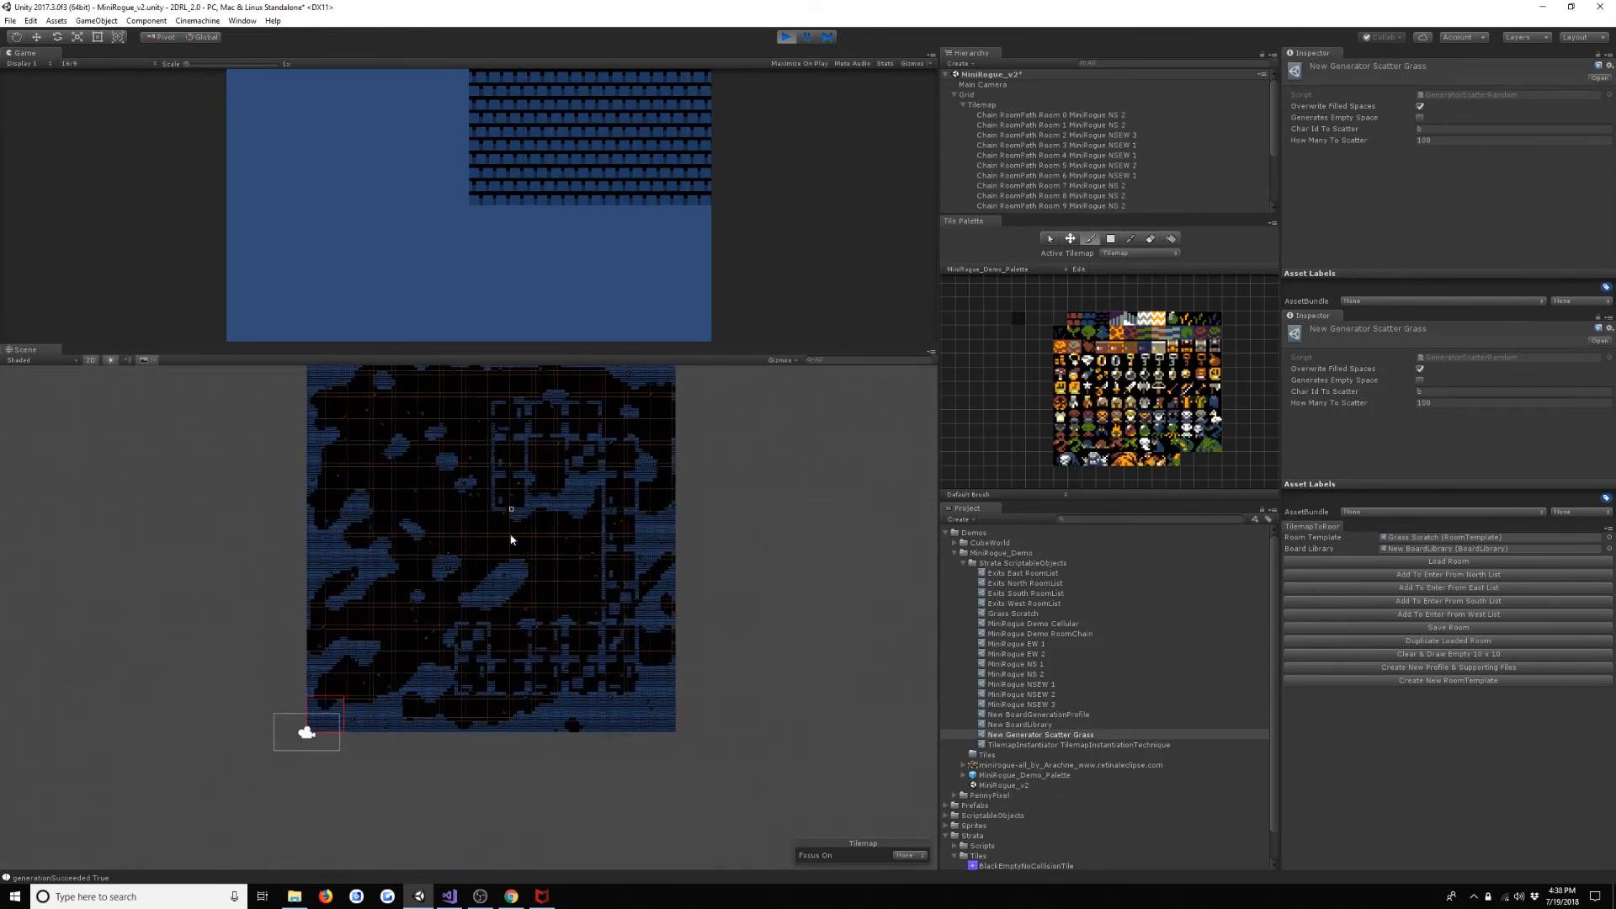
pyautogui.scroll(4, 523, 551)
pyautogui.scroll(-3, 529, 558)
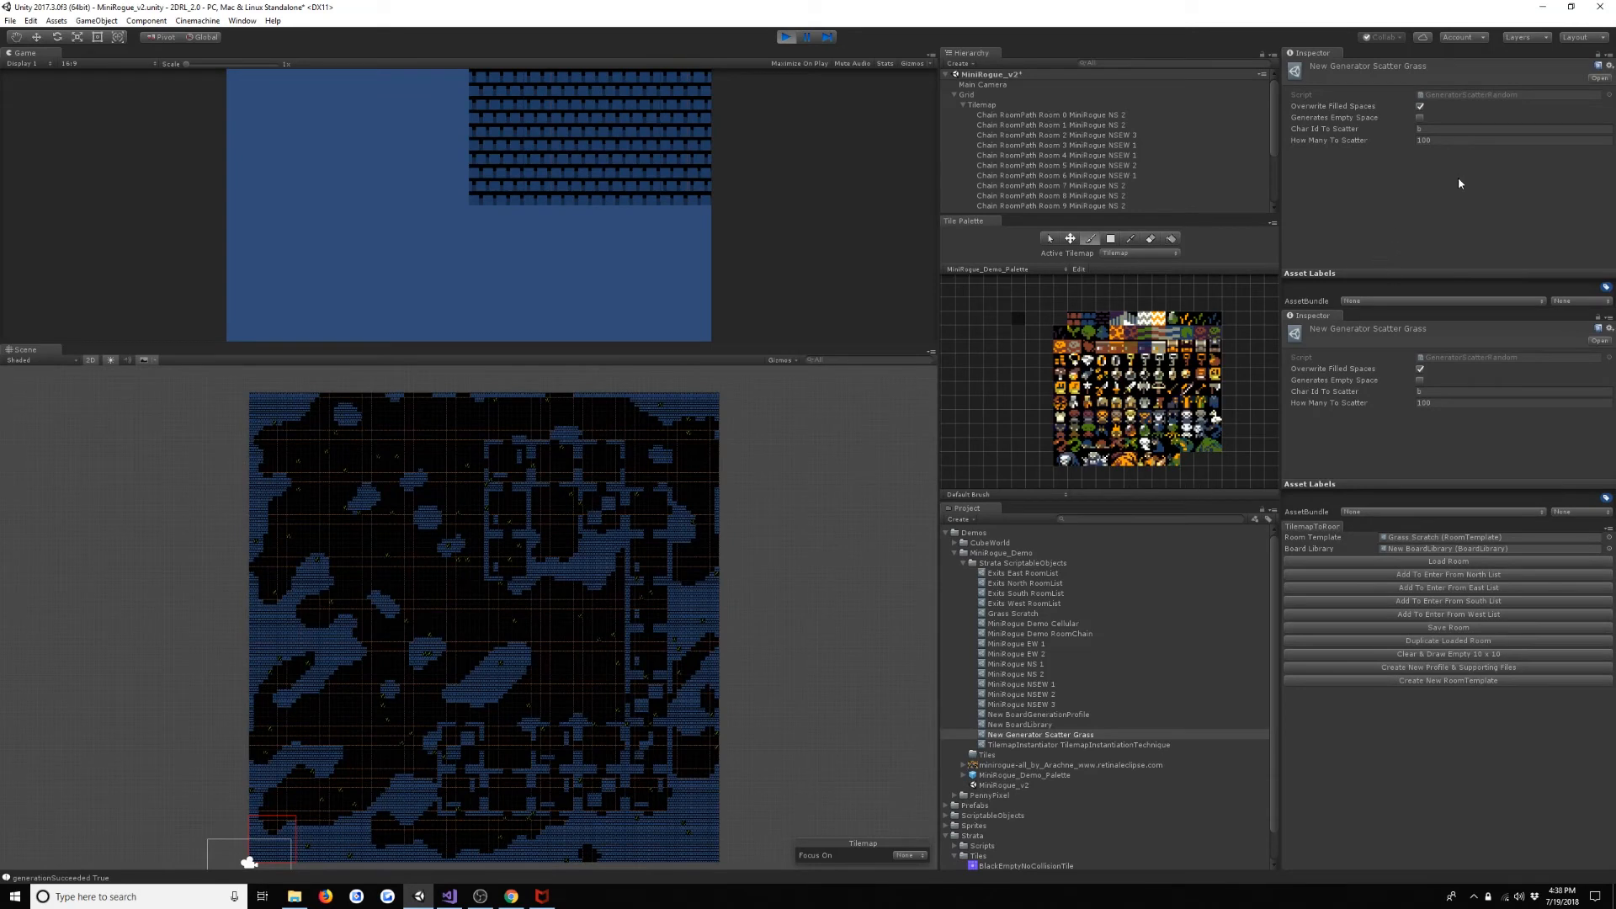
# - Disable Overwrite Filled Spaces on New Generator Scatter Grass and rerun the scene to check the grass placement
pyautogui.click(1420, 107)
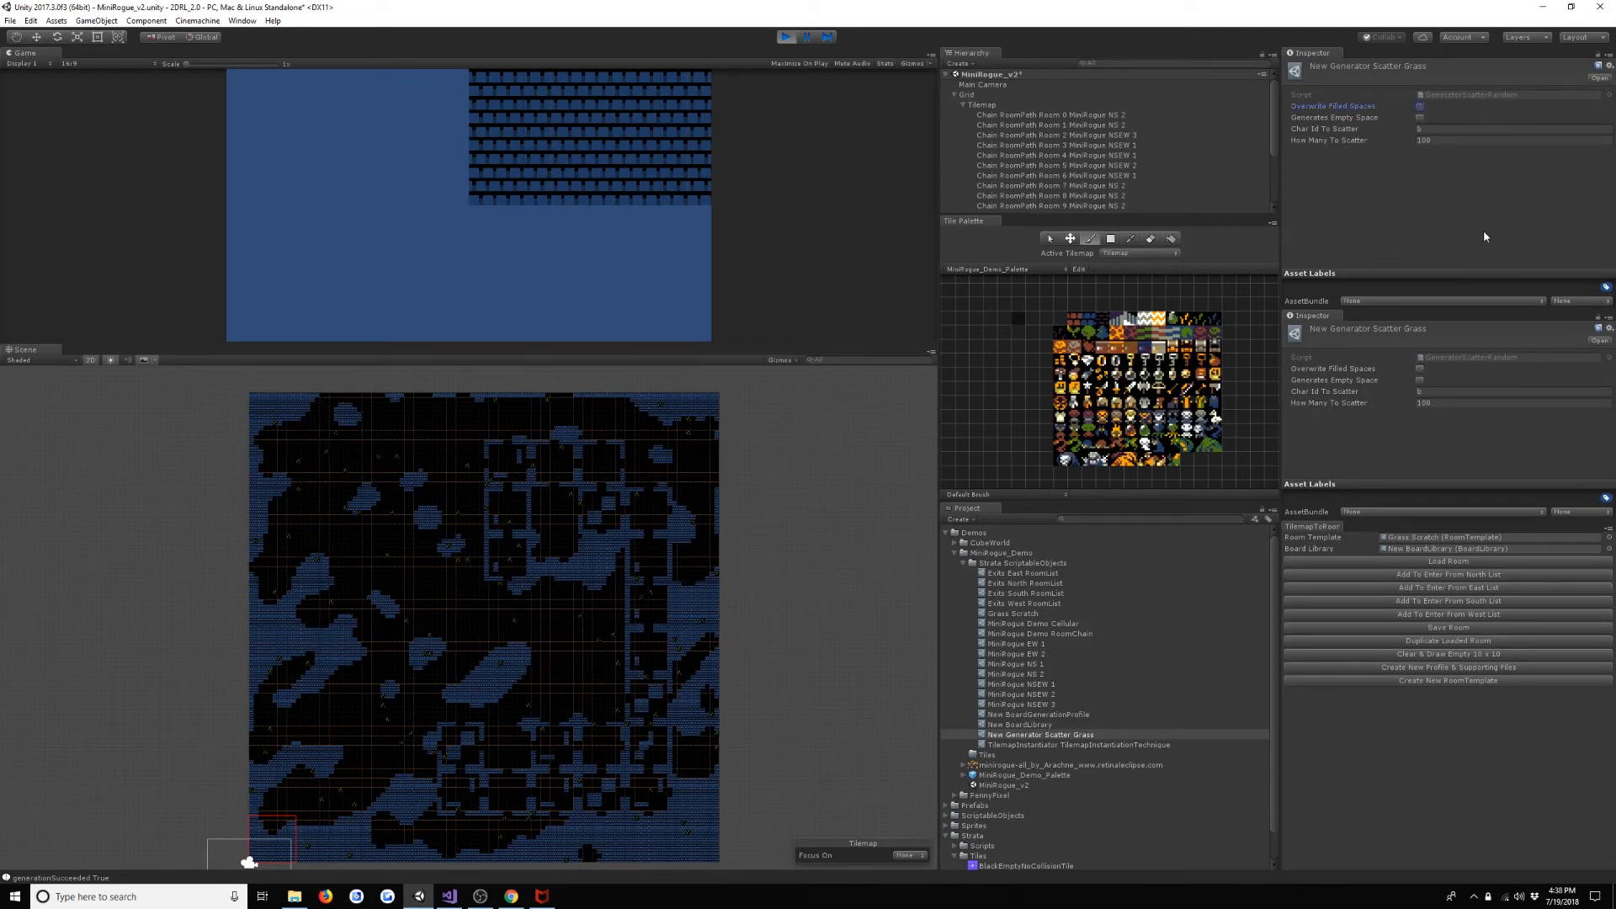
pyautogui.click(789, 37)
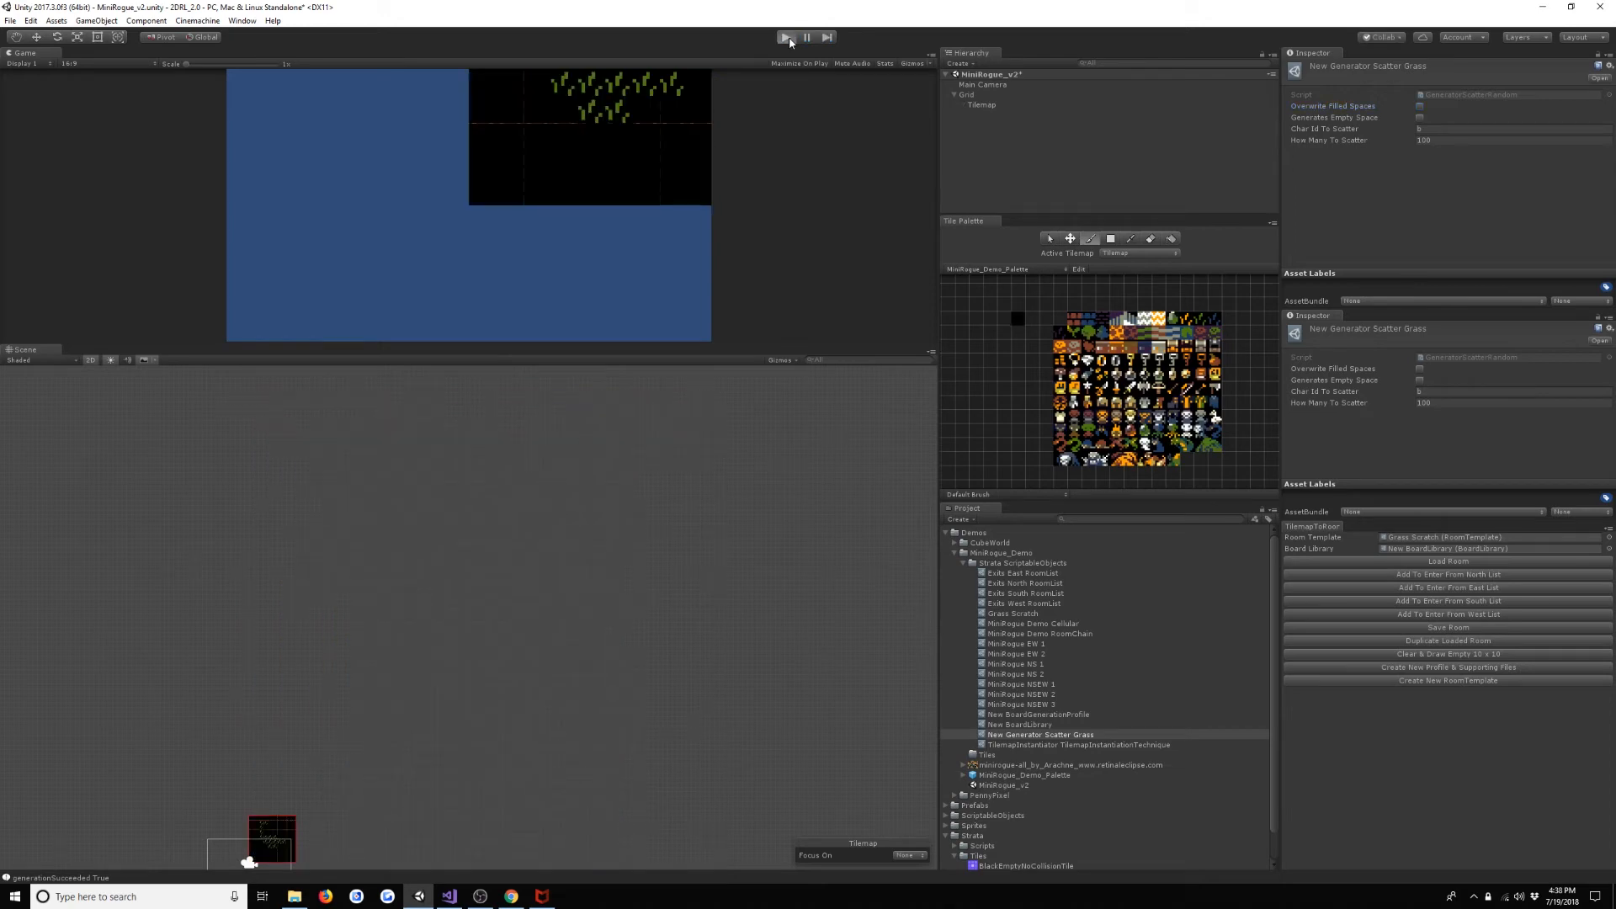
pyautogui.click(786, 37)
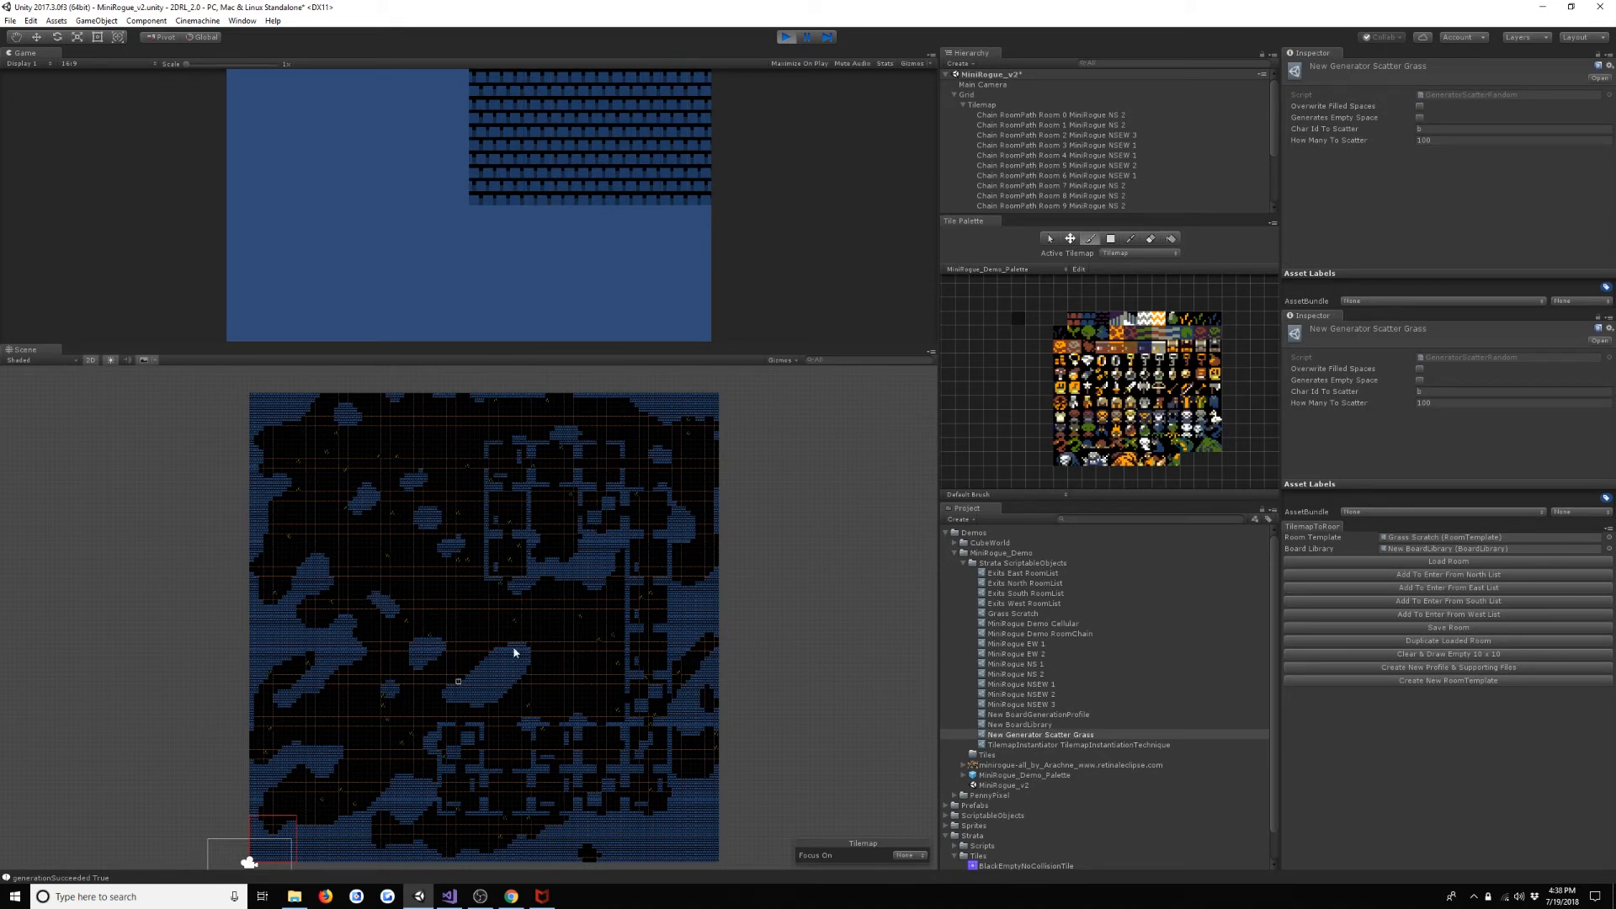
pyautogui.click(784, 38)
# - Set New Generator Scatter Grass's How Many To Scatter to 250 and test the result by running the scene
pyautogui.click(1465, 141)
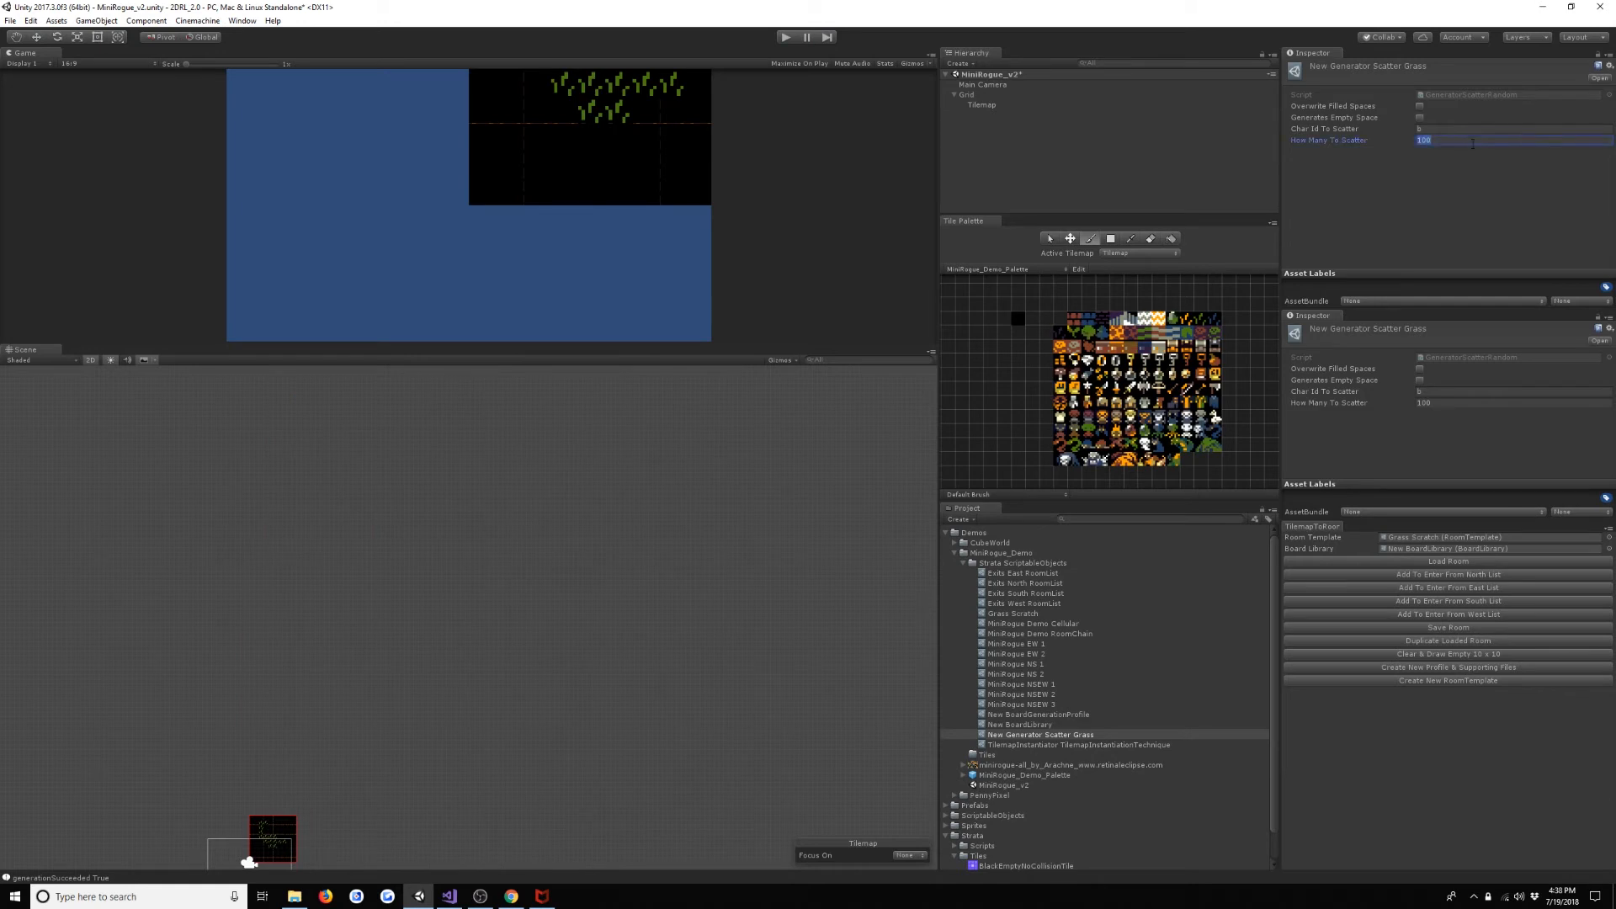
pyautogui.write('200')
pyautogui.doubleClick(1474, 144)
pyautogui.write('50')
pyautogui.doubleClick(1474, 144)
pyautogui.hotkey('ctrl', 'p')
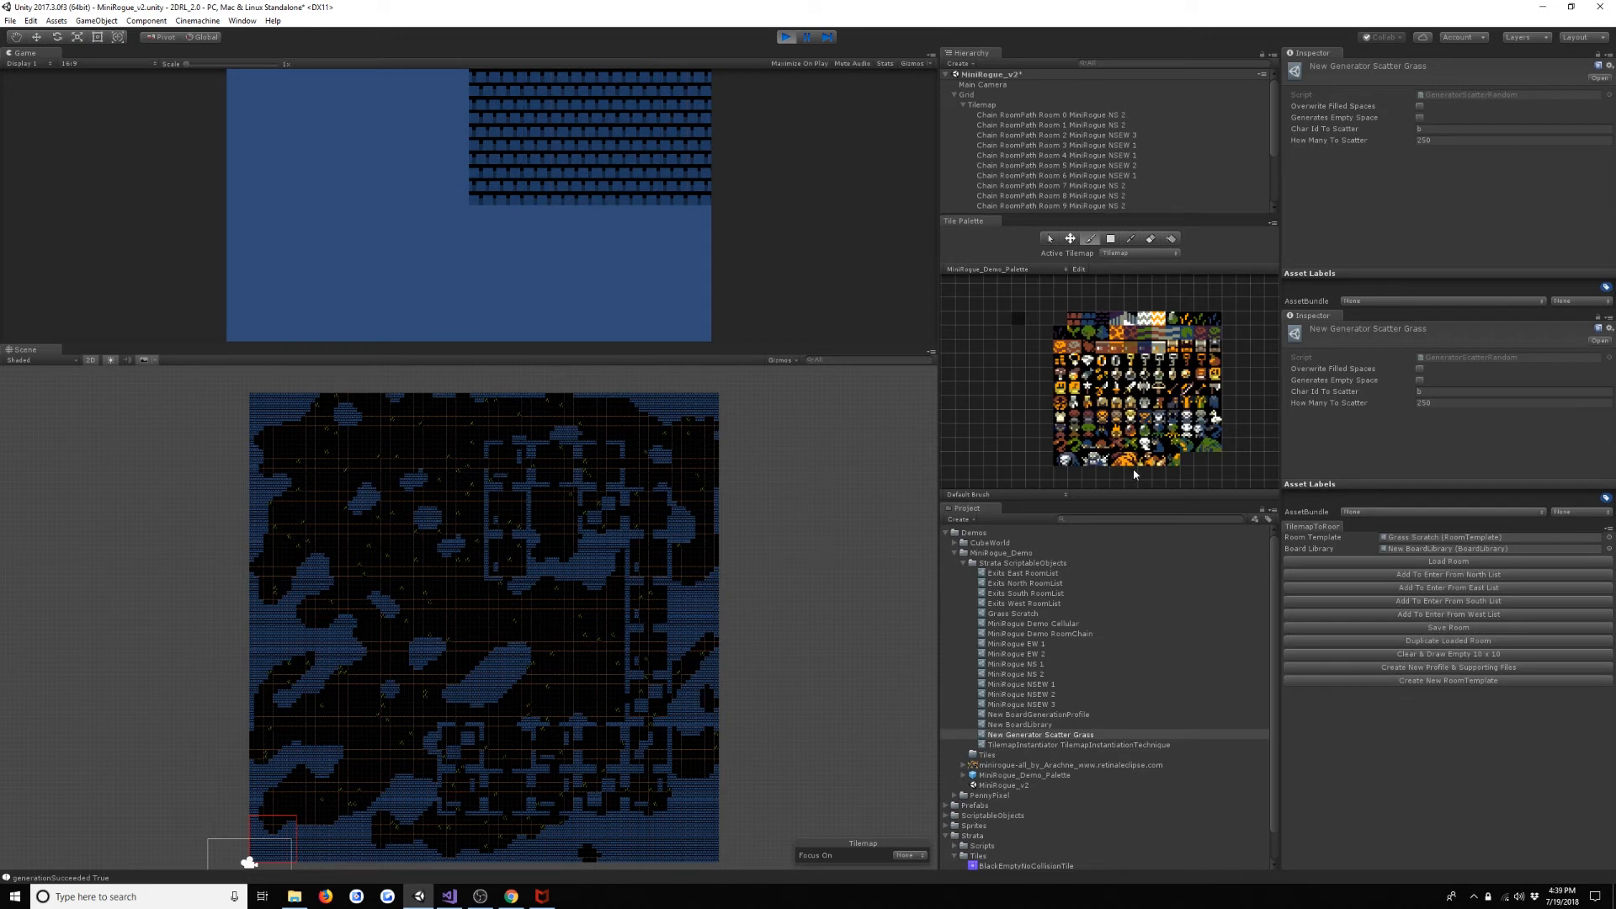
pyautogui.click(787, 36)
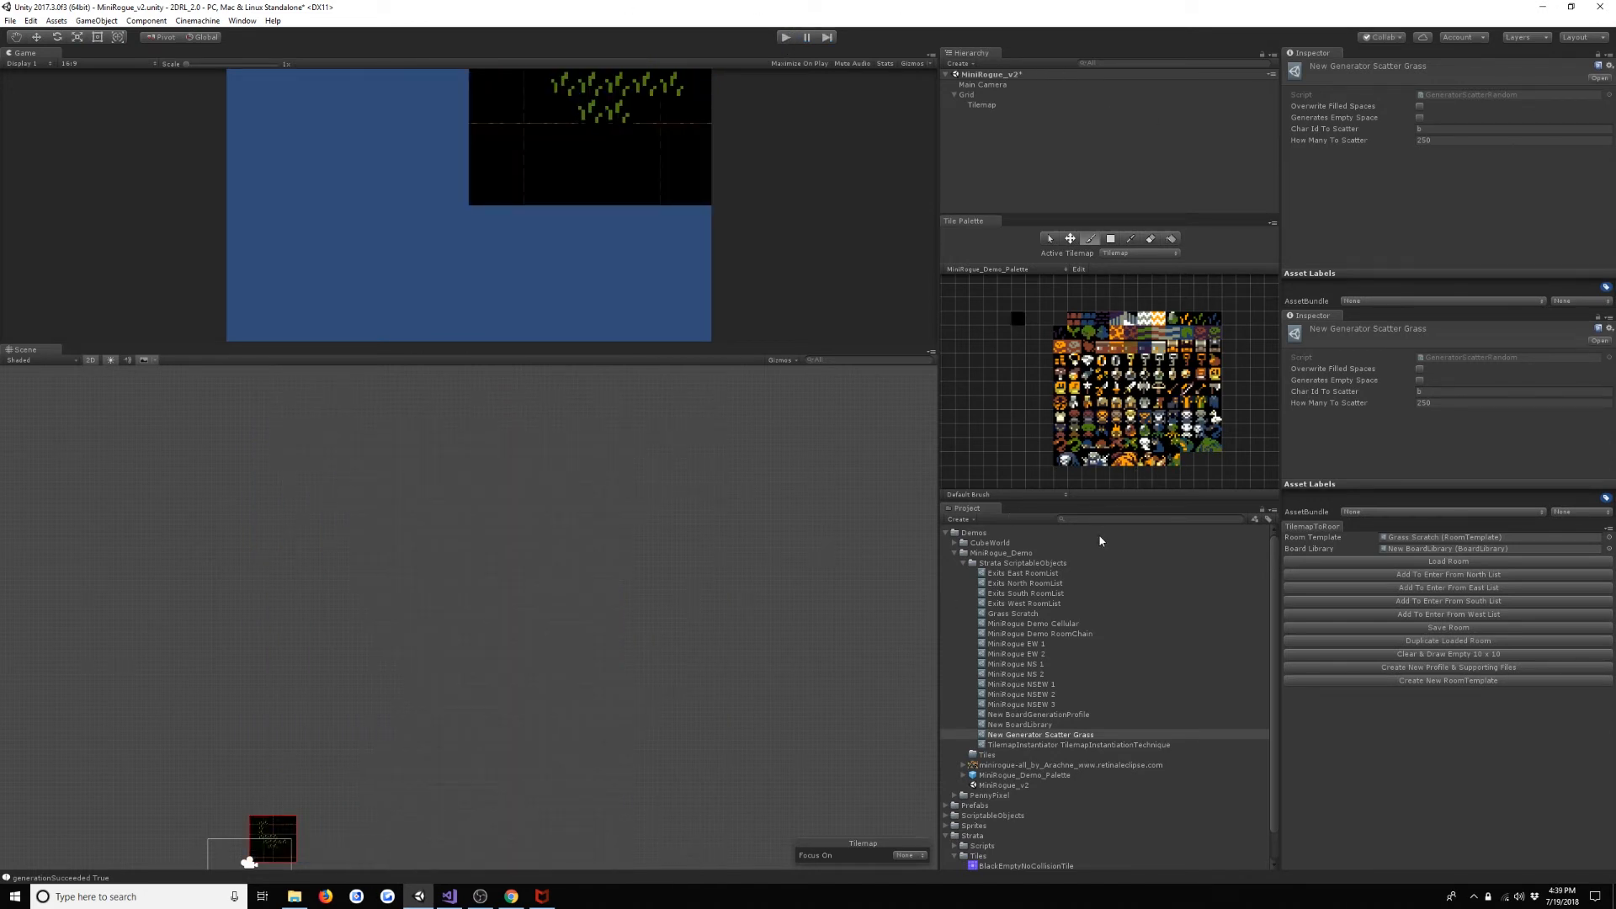
# - Create a GeneratorScatterRoomShapes generator named MiniRogue Scatter Lakes in the Strata ScriptableObjects folder
pyautogui.click(1045, 564)
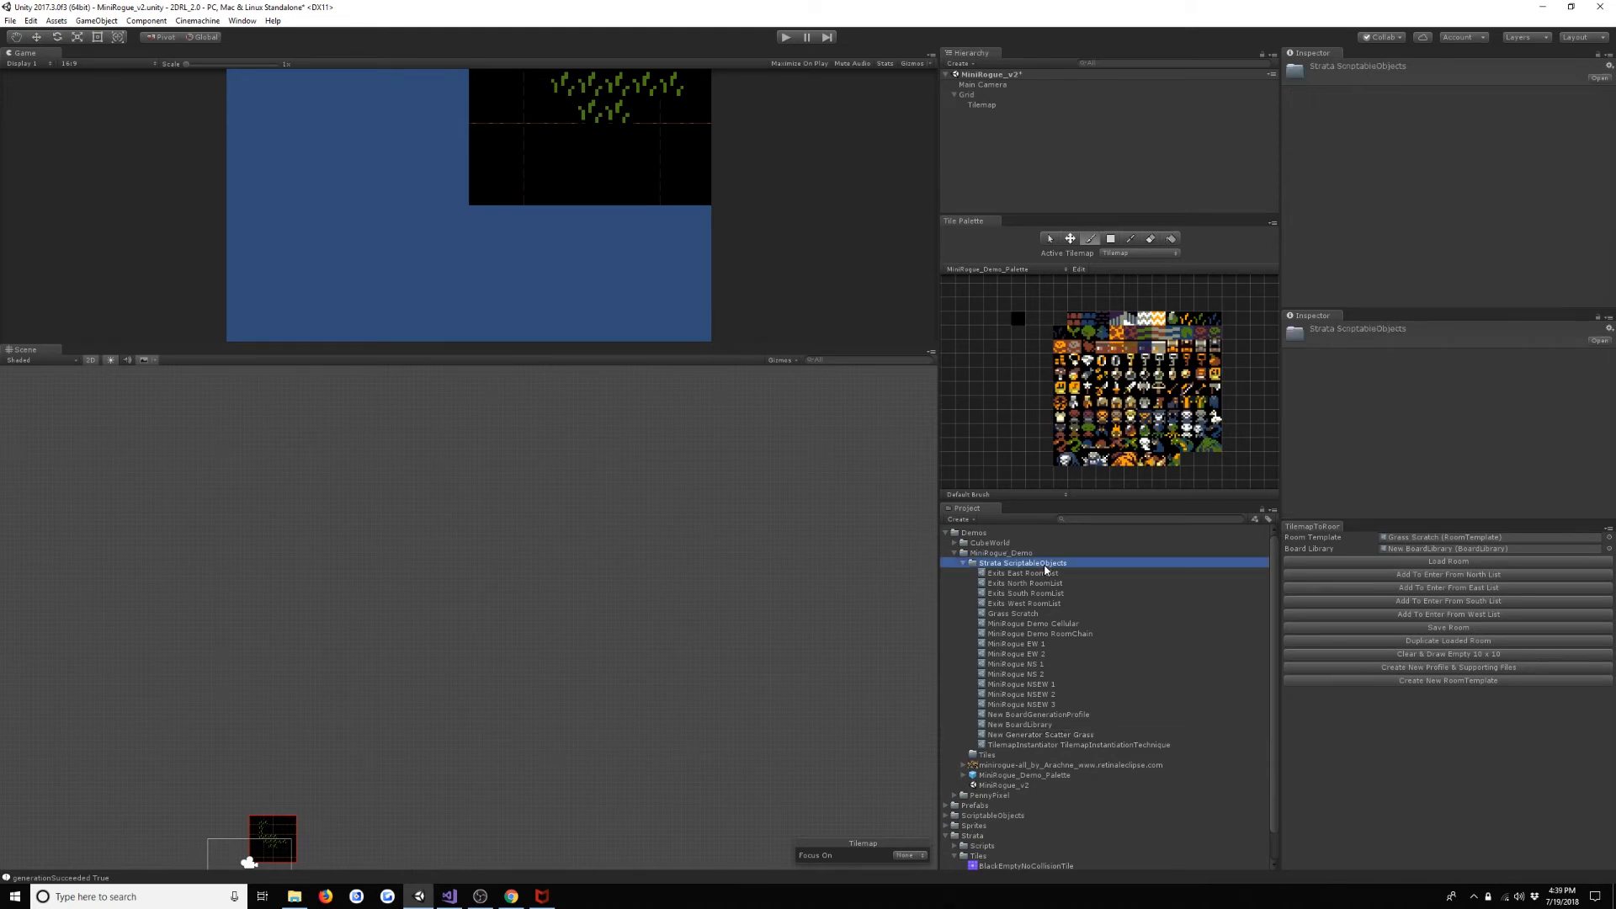
pyautogui.rightClick(1045, 565)
pyautogui.moveTo(1194, 576)
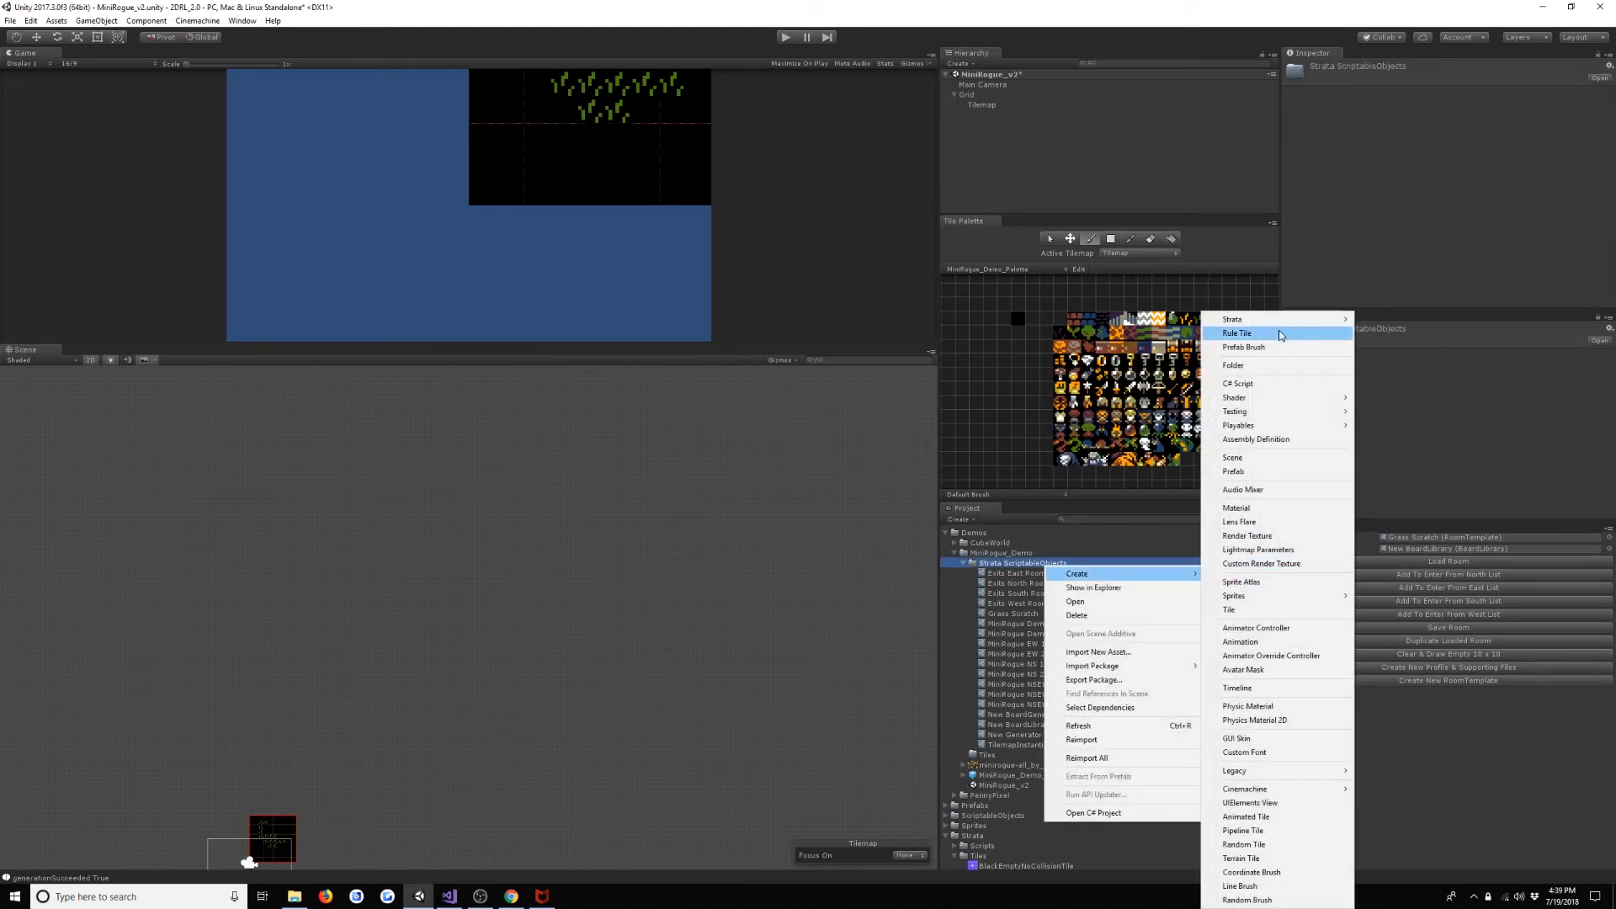
pyautogui.moveTo(1339, 319)
pyautogui.moveTo(1393, 320)
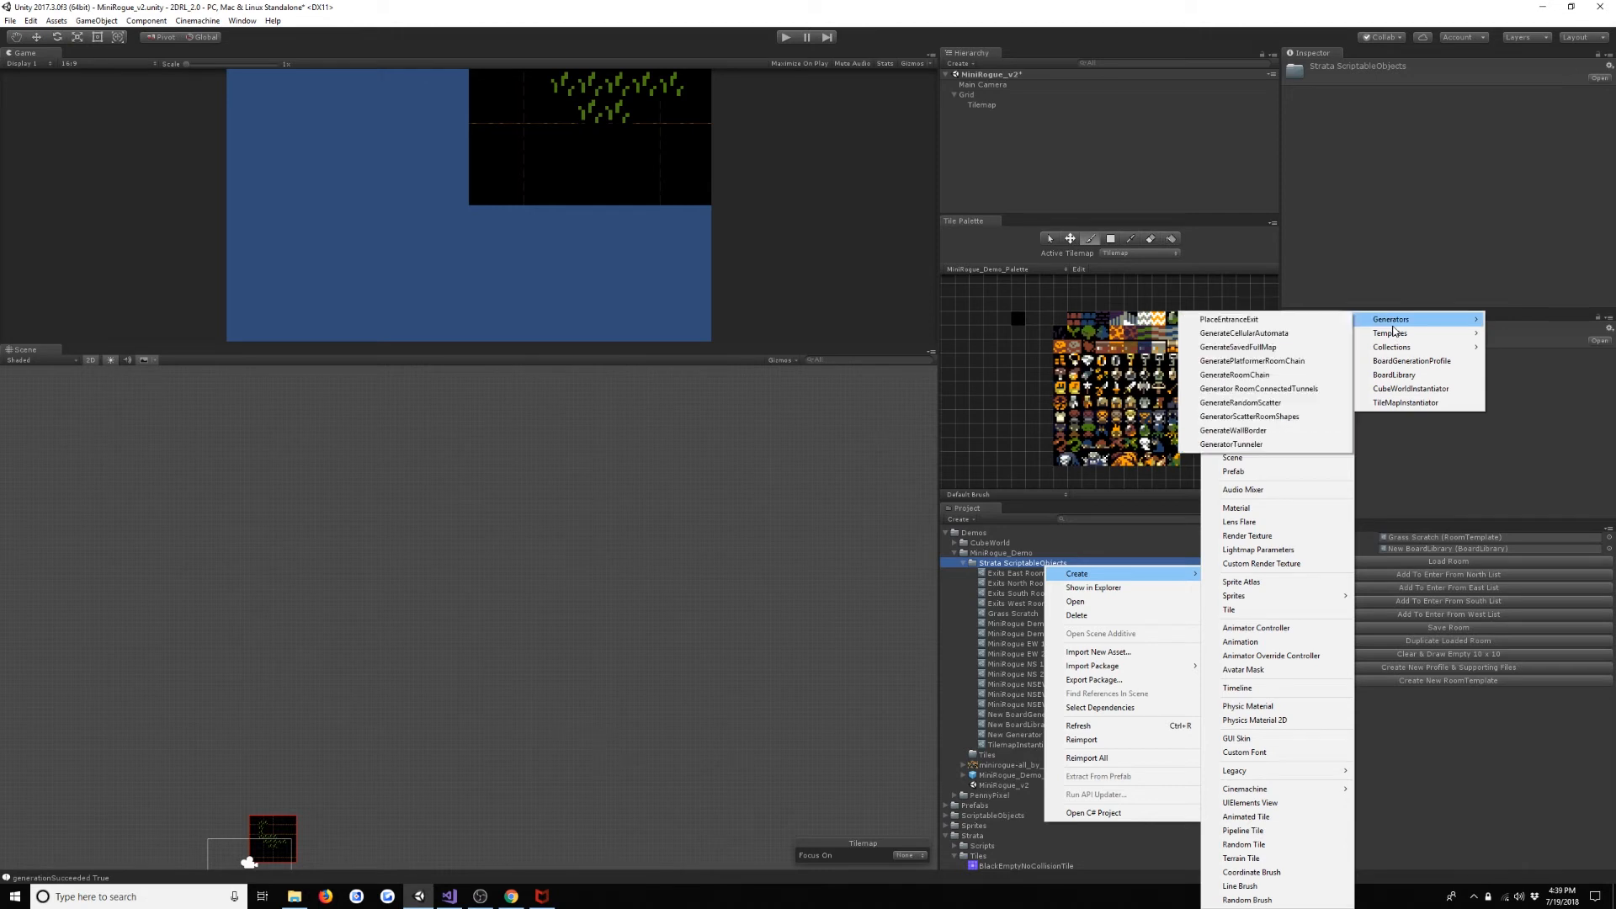
pyautogui.click(1299, 418)
pyautogui.press('BackSpace')
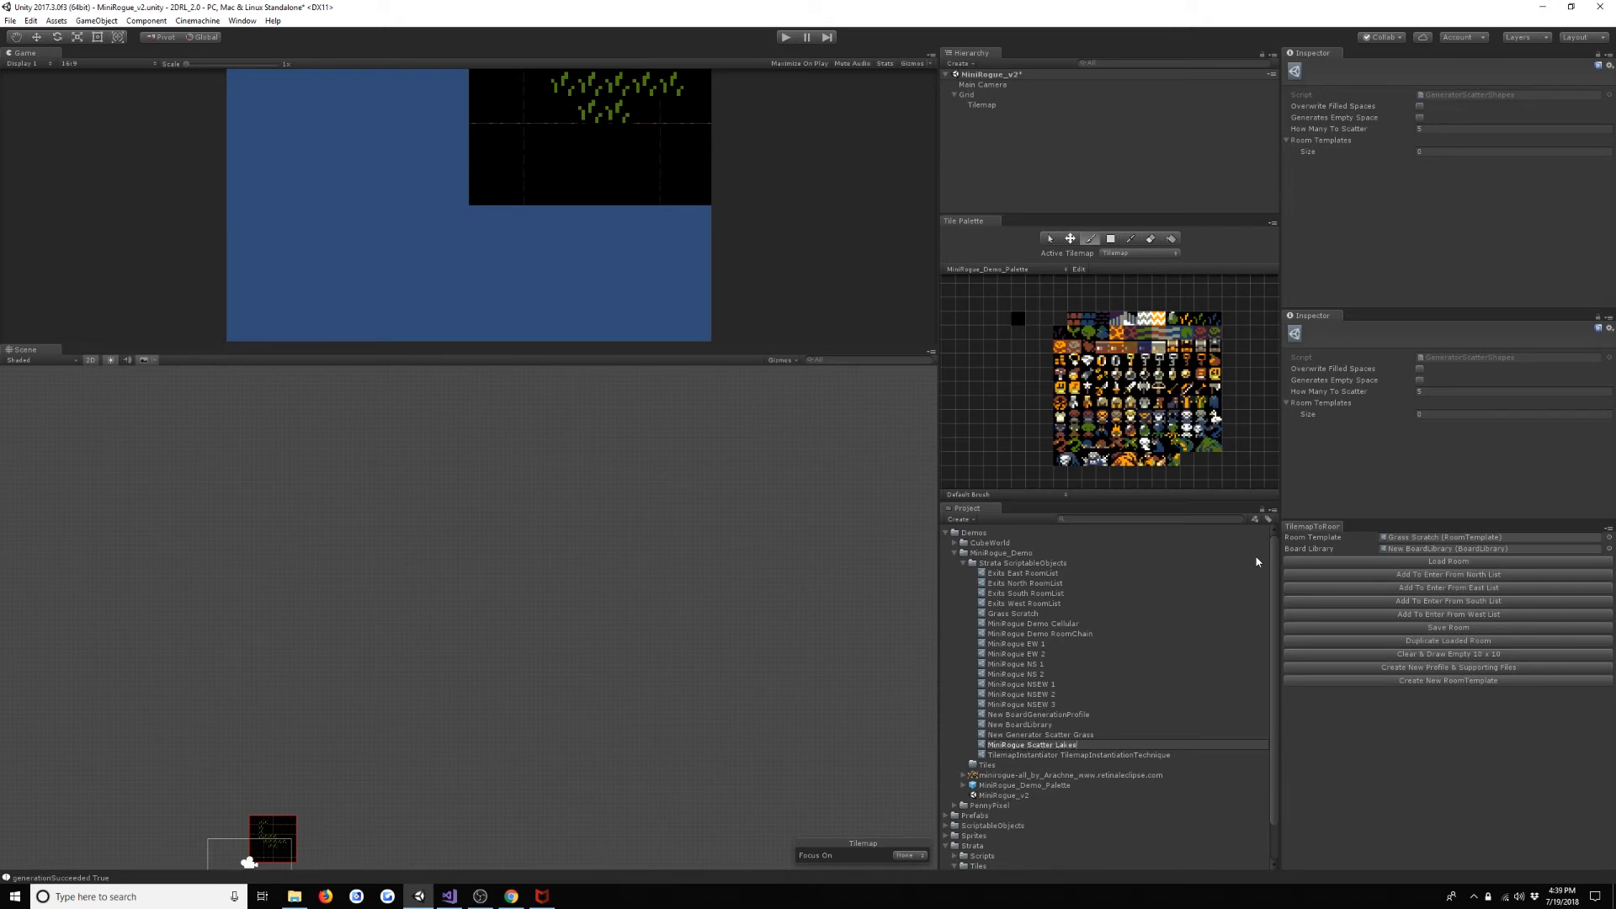
pyautogui.press('Return')
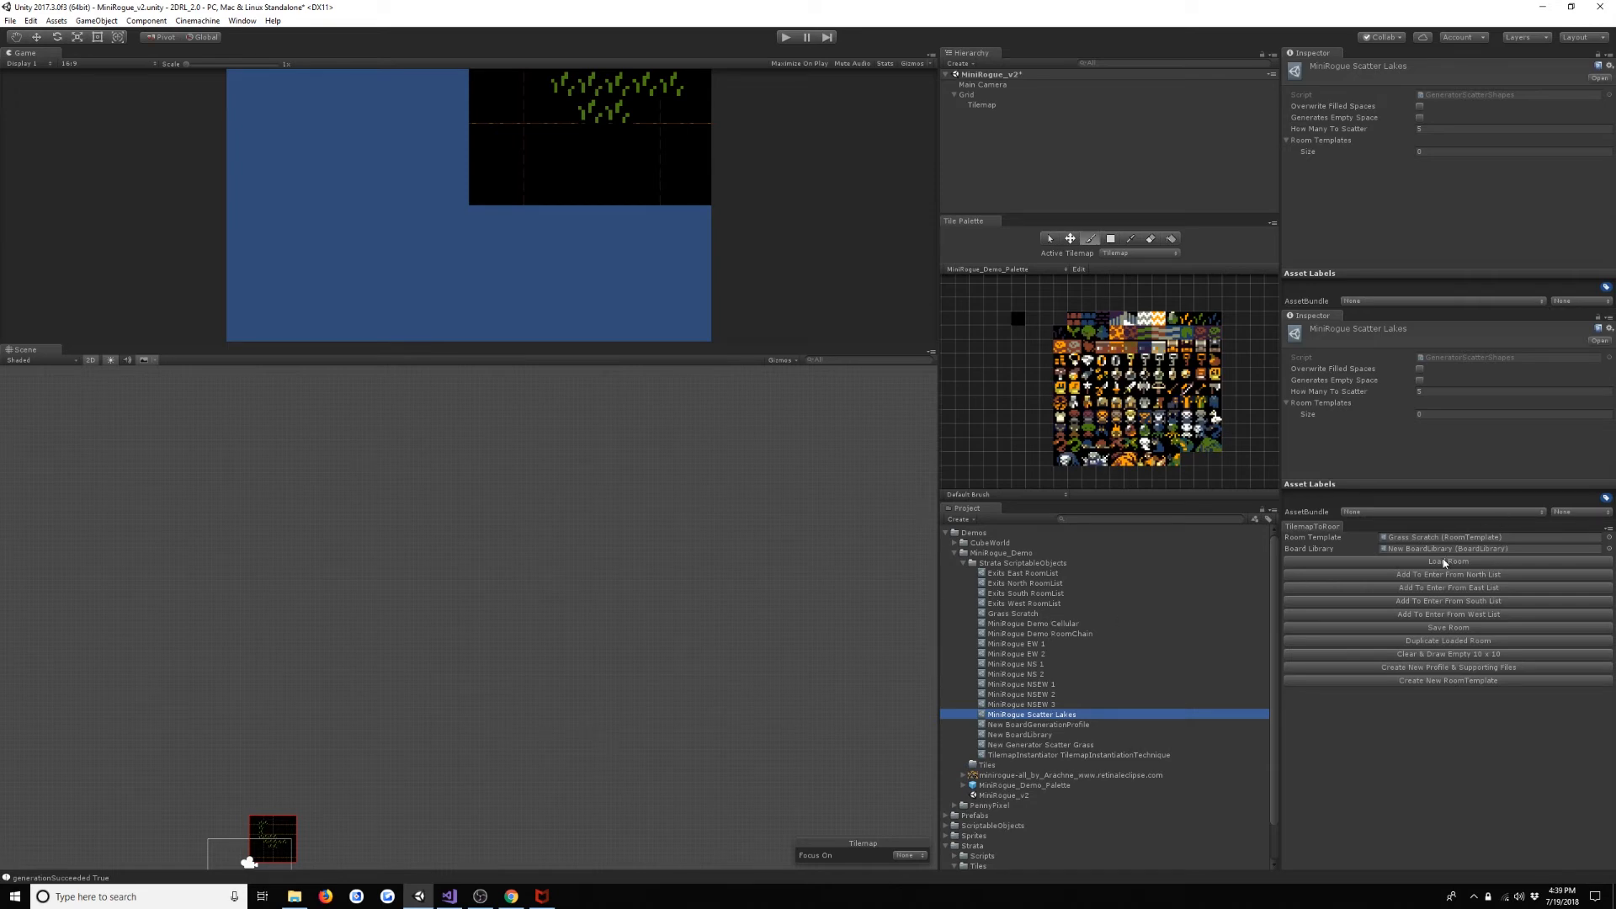
# - Load the Grass Scratch room, and create a room template named Lake in the Strata ScriptableObjects folder
pyautogui.click(1446, 563)
pyautogui.moveTo(494, 769); pyautogui.dragTo(562, 668, button='middle')
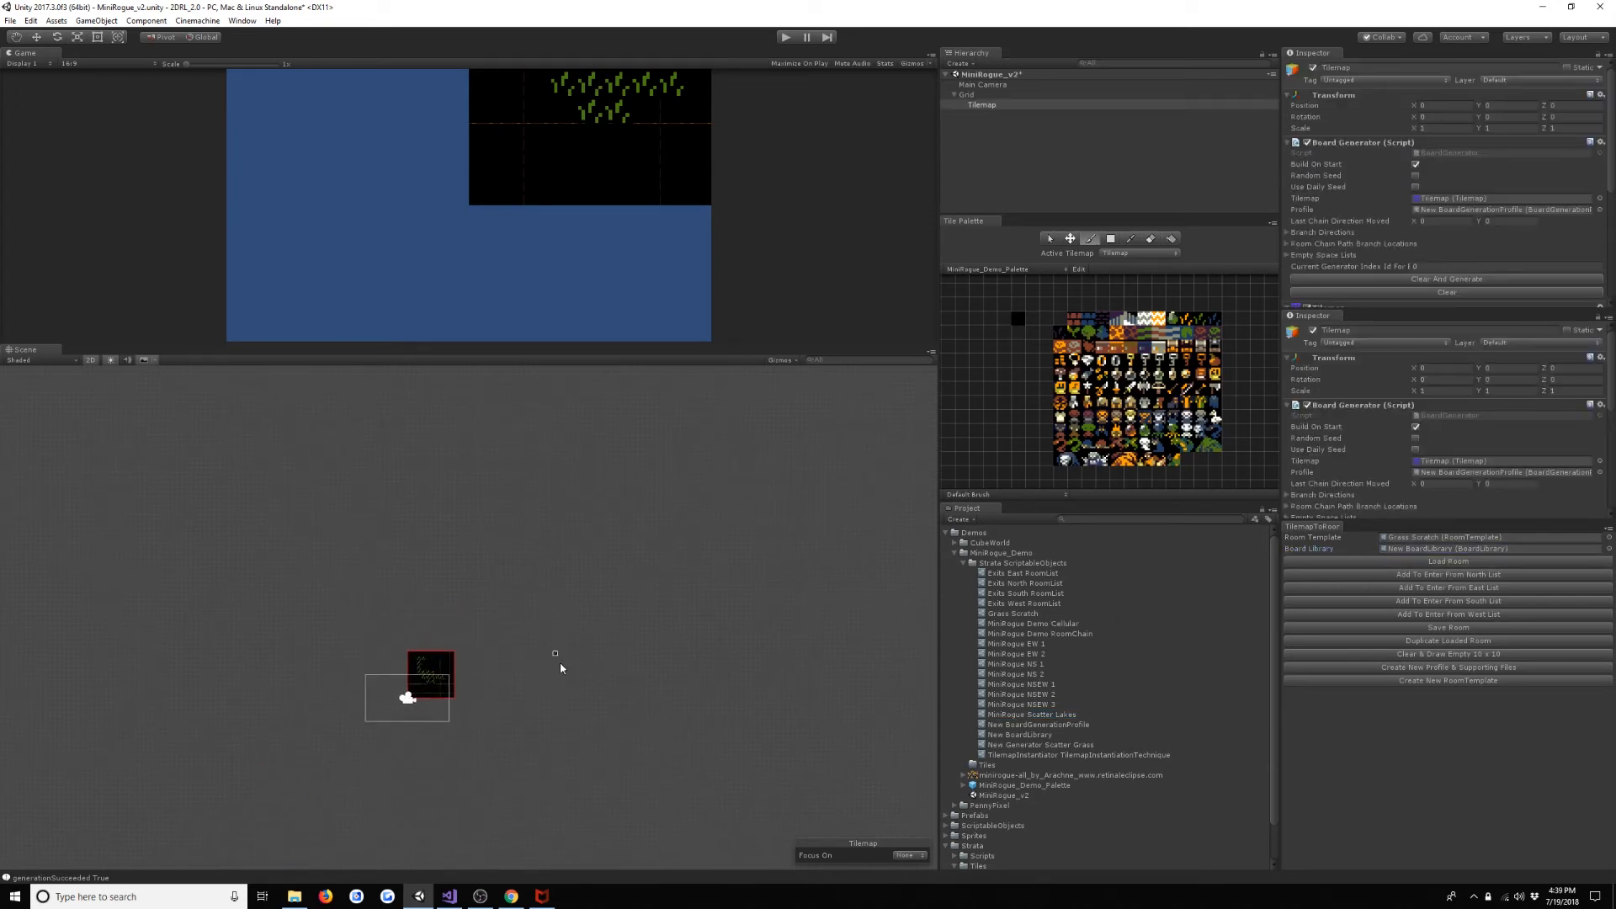
pyautogui.scroll(15, 539, 669)
pyautogui.moveTo(436, 791); pyautogui.dragTo(662, 752, button='middle')
pyautogui.scroll(8, 605, 627)
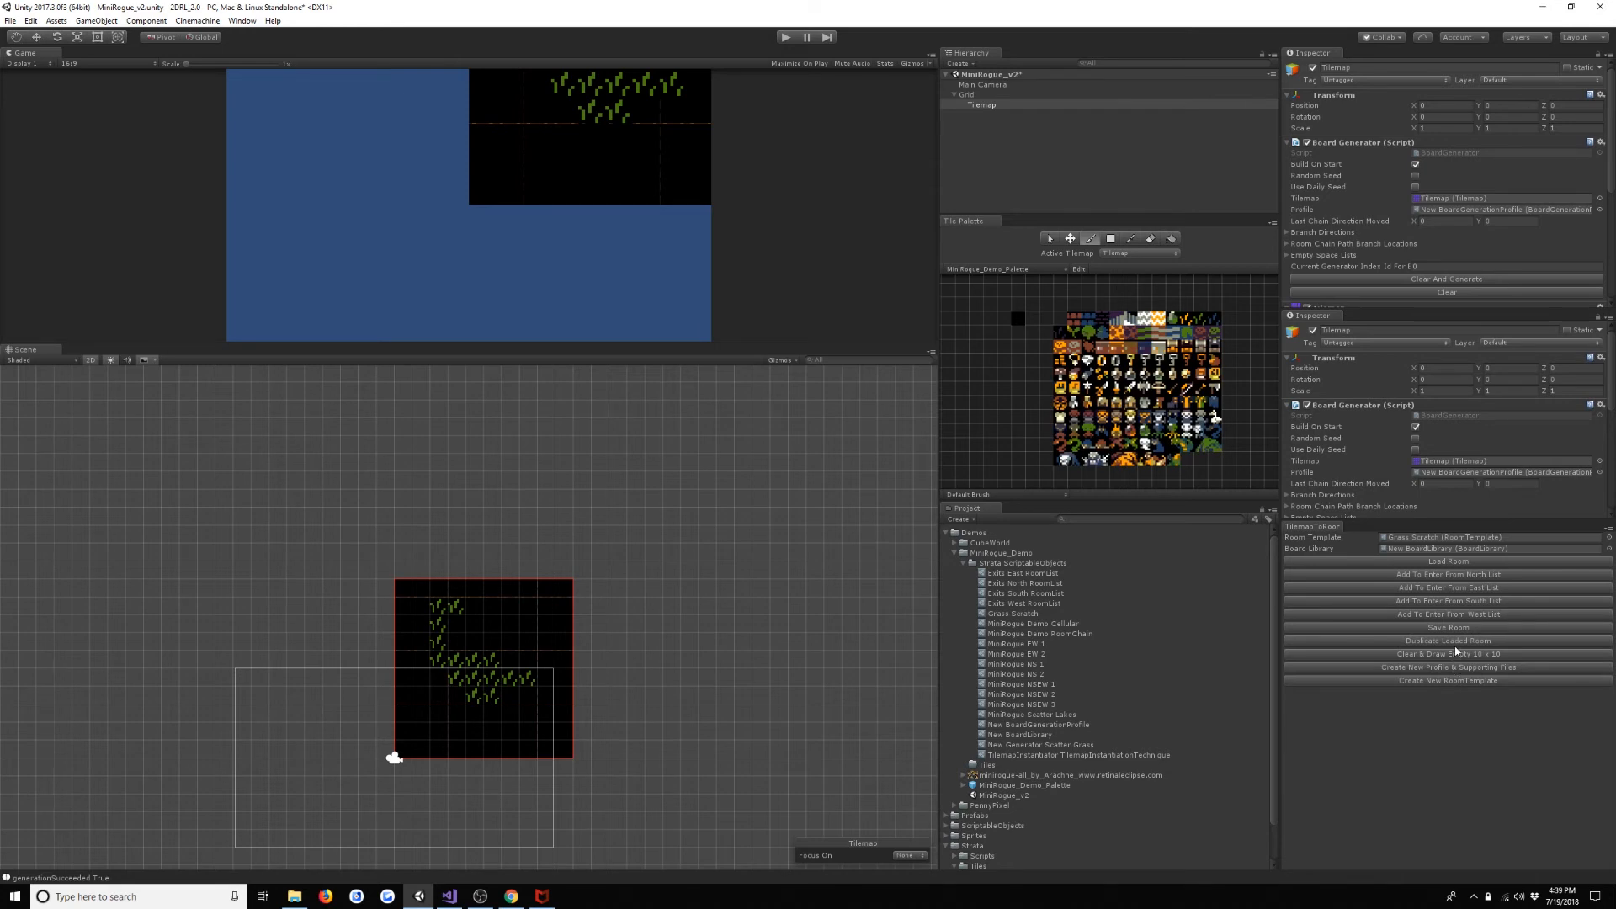
pyautogui.click(1456, 680)
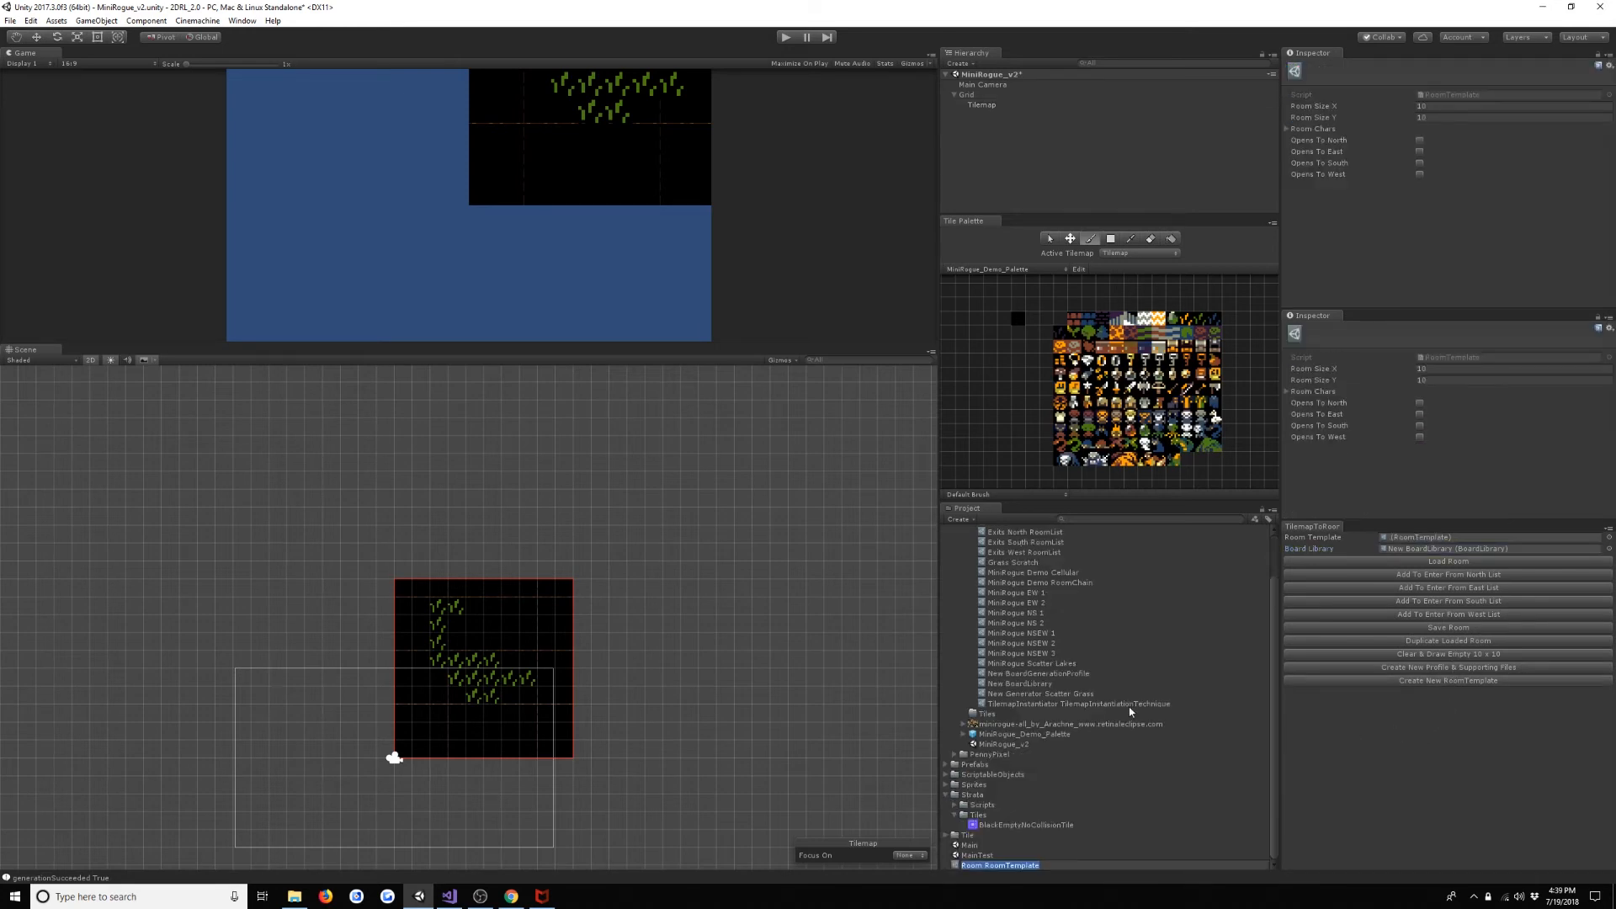
pyautogui.write('Lake')
pyautogui.press('Return')
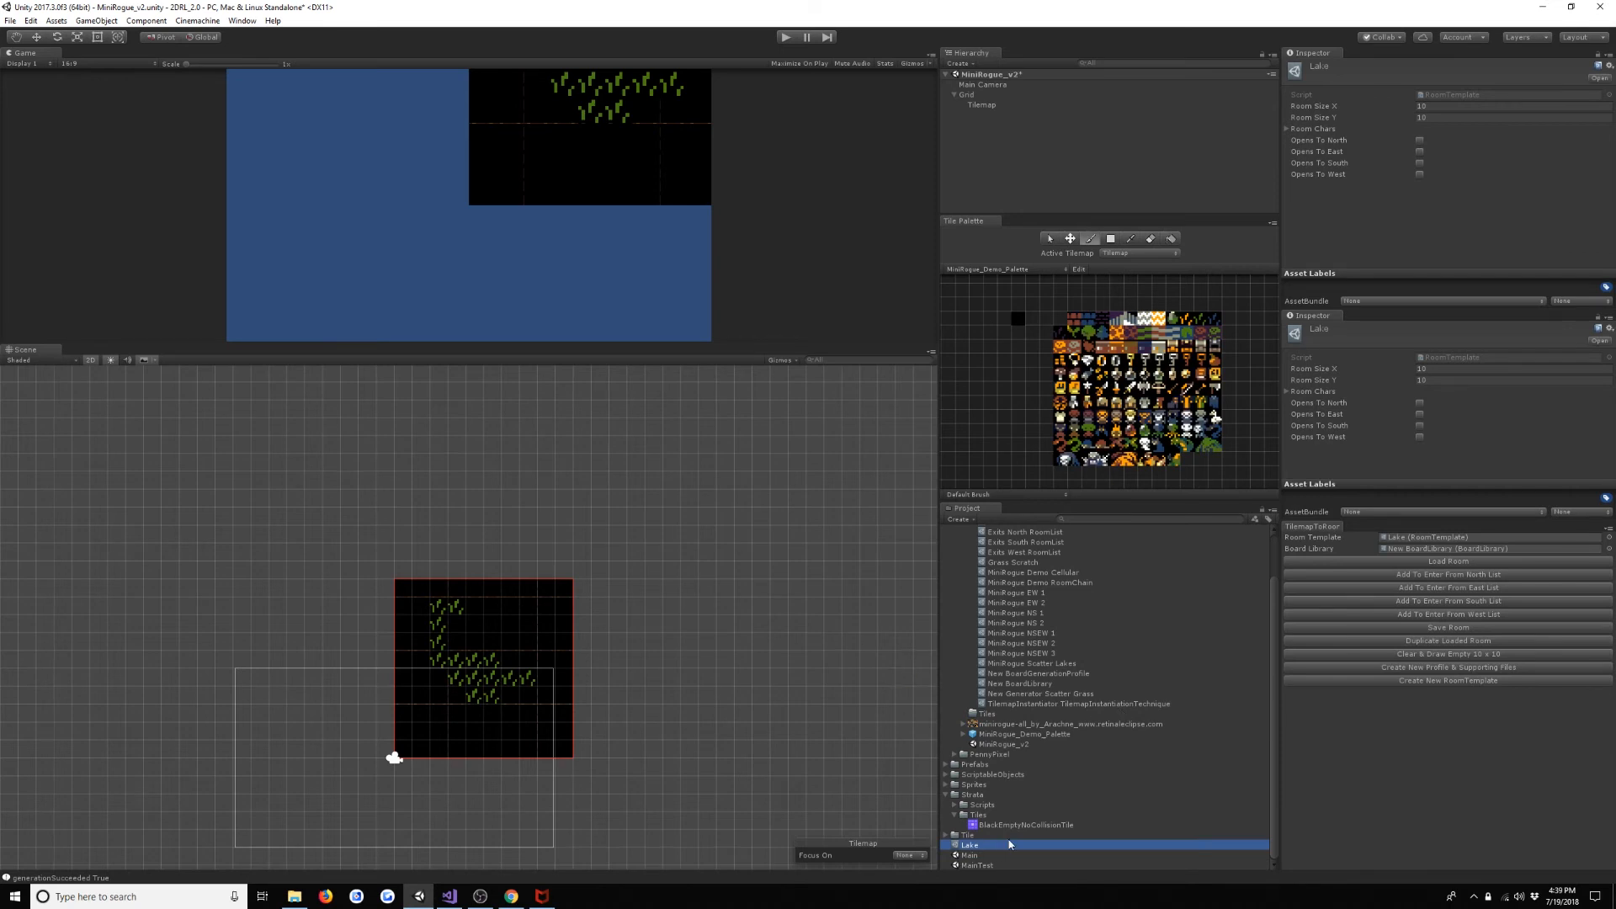
pyautogui.moveTo(1010, 846); pyautogui.dragTo(1035, 694)
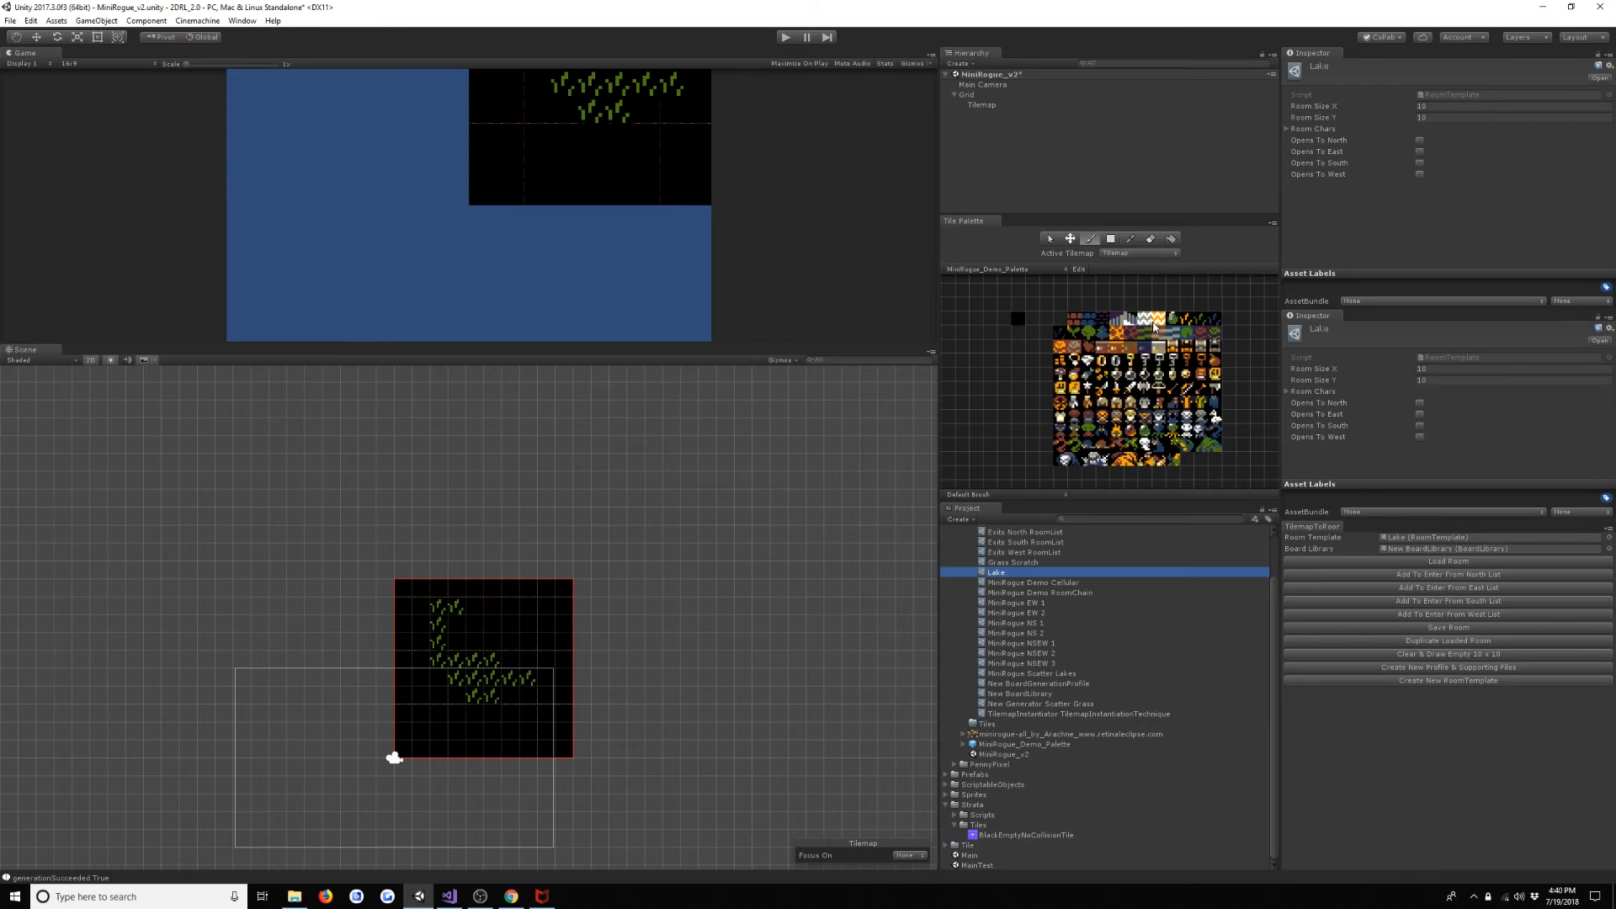
# - Paint a lake of blue water tiles over the grass in the 10 x 10 room
pyautogui.click(1149, 322)
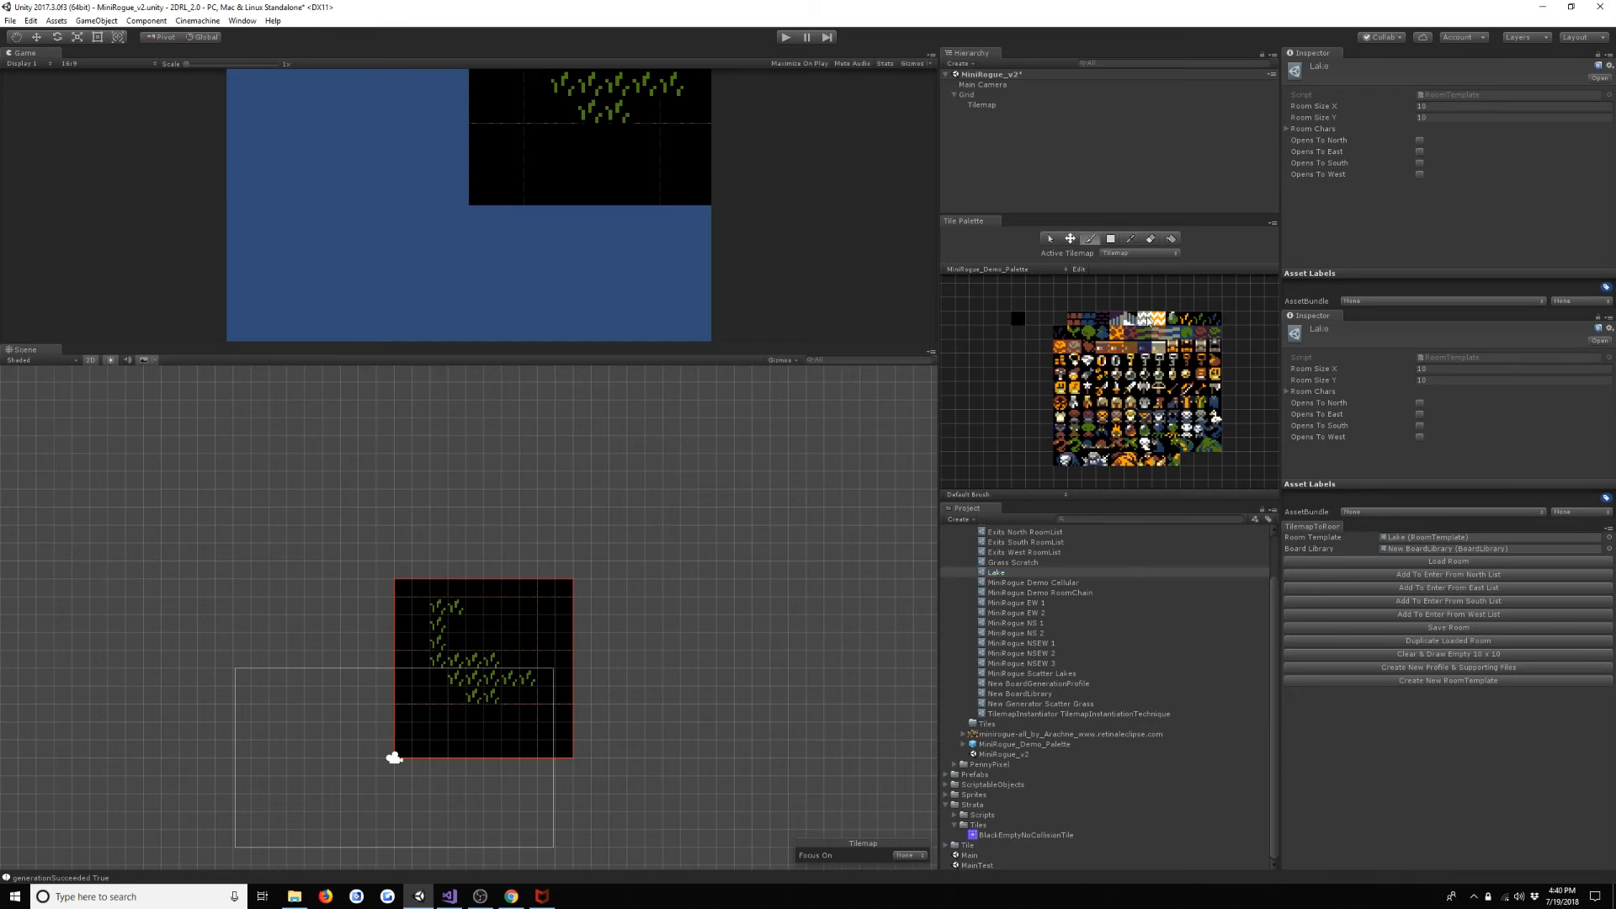
pyautogui.scroll(2, 1121, 336)
pyautogui.scroll(-3, 1138, 345)
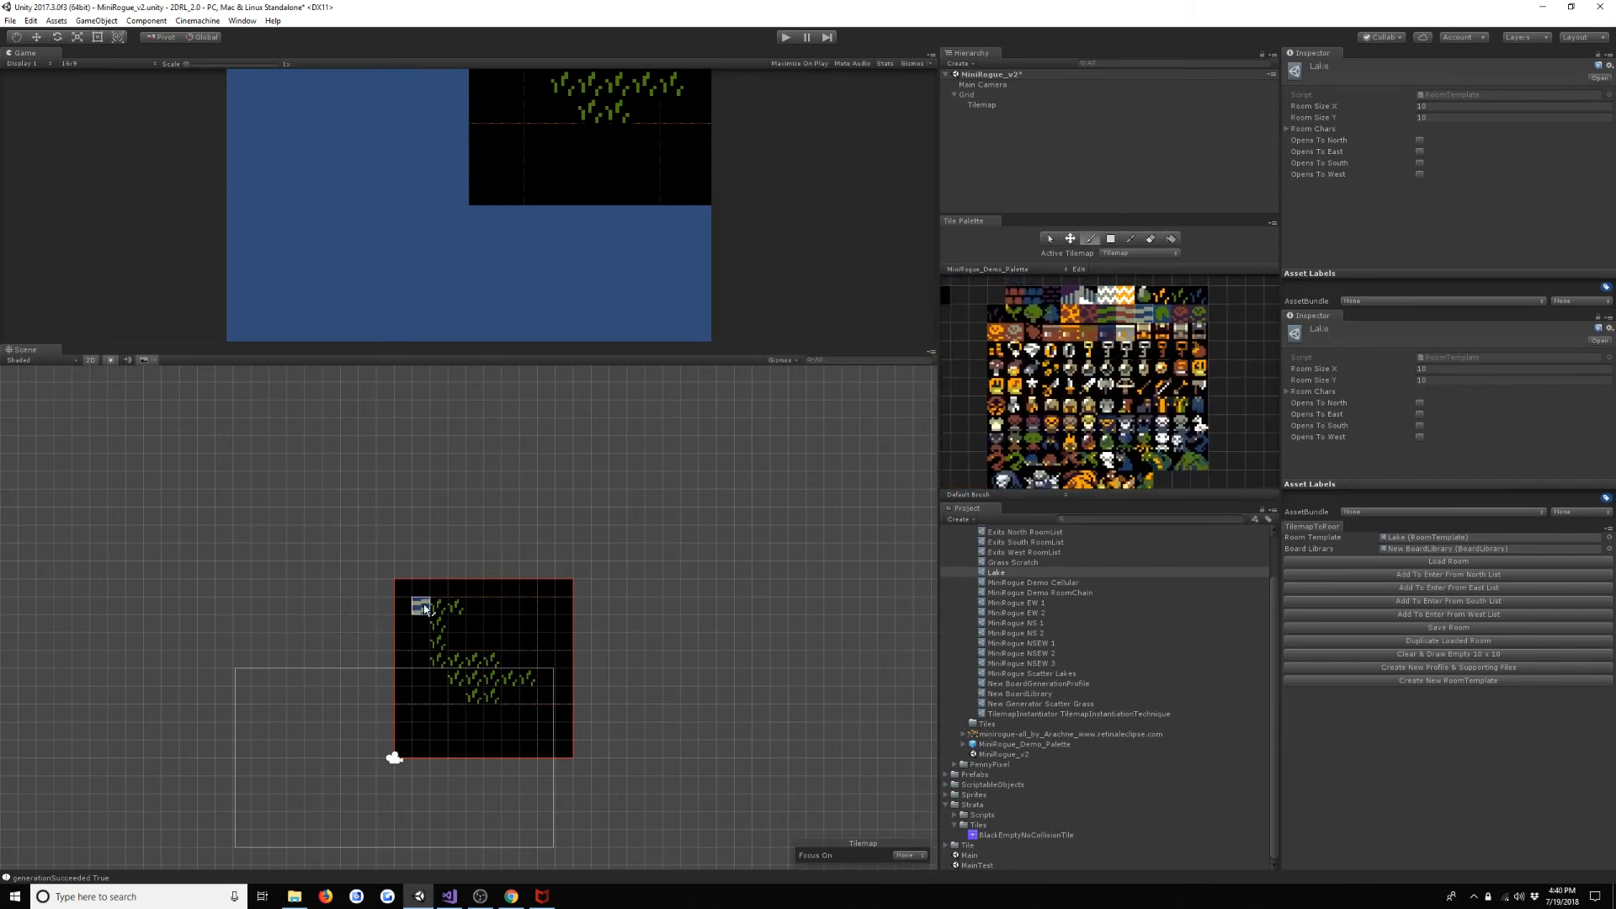
pyautogui.moveTo(426, 603)
pyautogui.mouseDown()
pyautogui.moveTo(530, 726)
pyautogui.moveTo(473, 624)
pyautogui.moveTo(443, 665)
pyautogui.moveTo(479, 682)
pyautogui.moveTo(466, 731)
pyautogui.moveTo(469, 689)
pyautogui.moveTo(530, 642)
pyautogui.moveTo(413, 593)
pyautogui.moveTo(456, 626)
pyautogui.mouseUp()
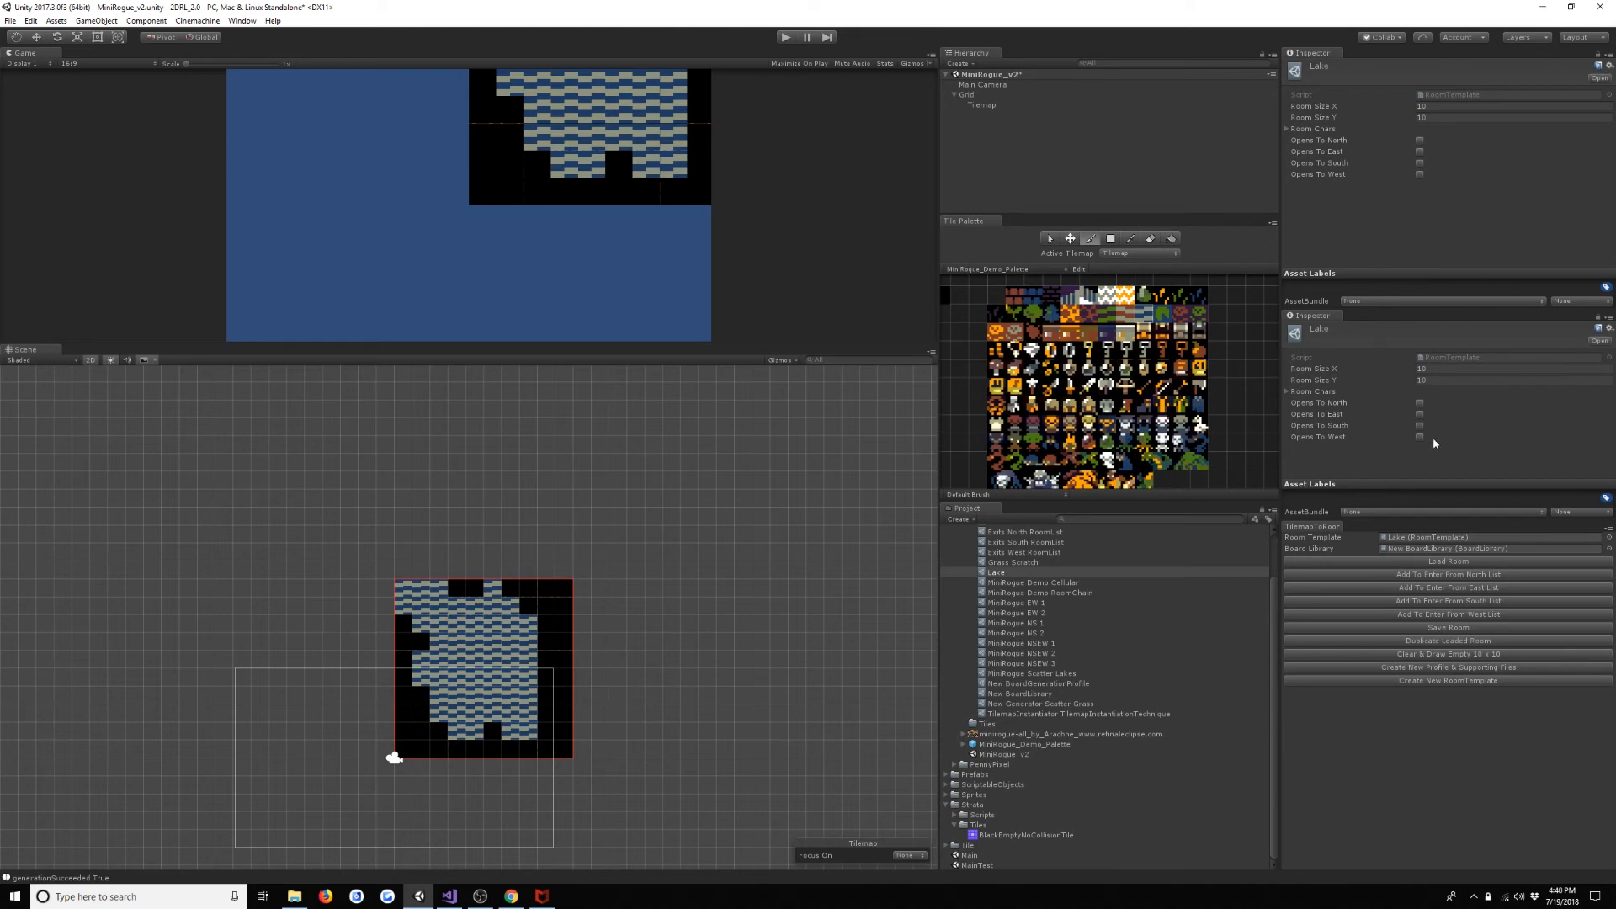
# - Set the Lake template's Room Size X and Y to 15, and clear and draw an empty 15 x 15 room
pyautogui.click(1448, 368)
pyautogui.write('15')
pyautogui.press('Tab')
pyautogui.write('15')
pyautogui.click(1461, 652)
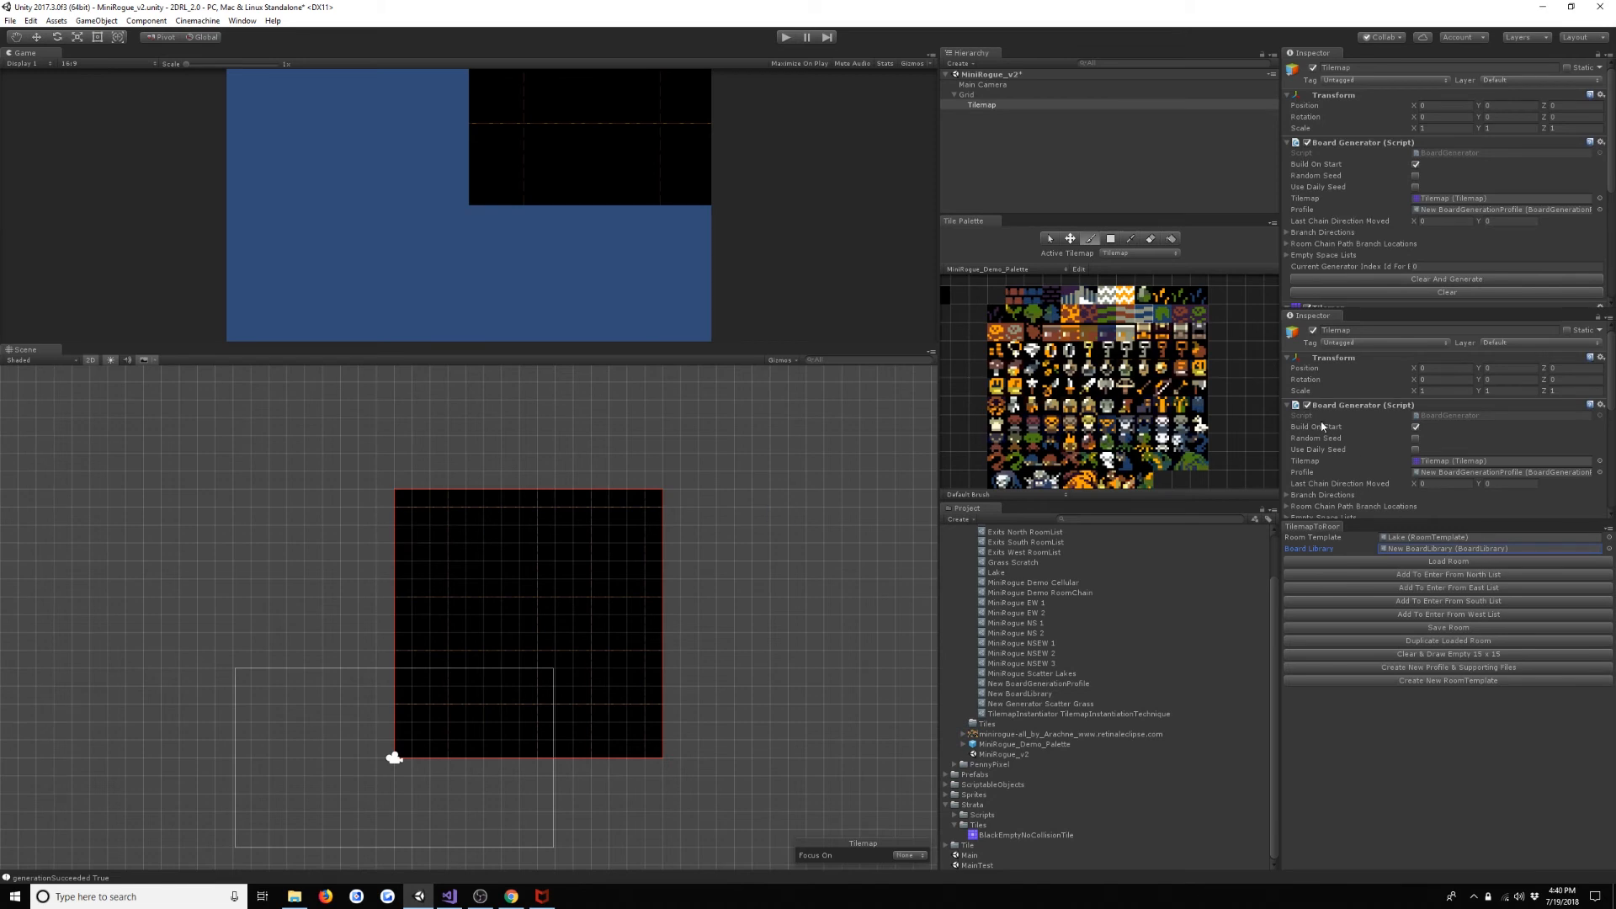
# - Fill a rectangle of water tiles in the empty room and brush irregular edges and inlets around it
pyautogui.click(1111, 239)
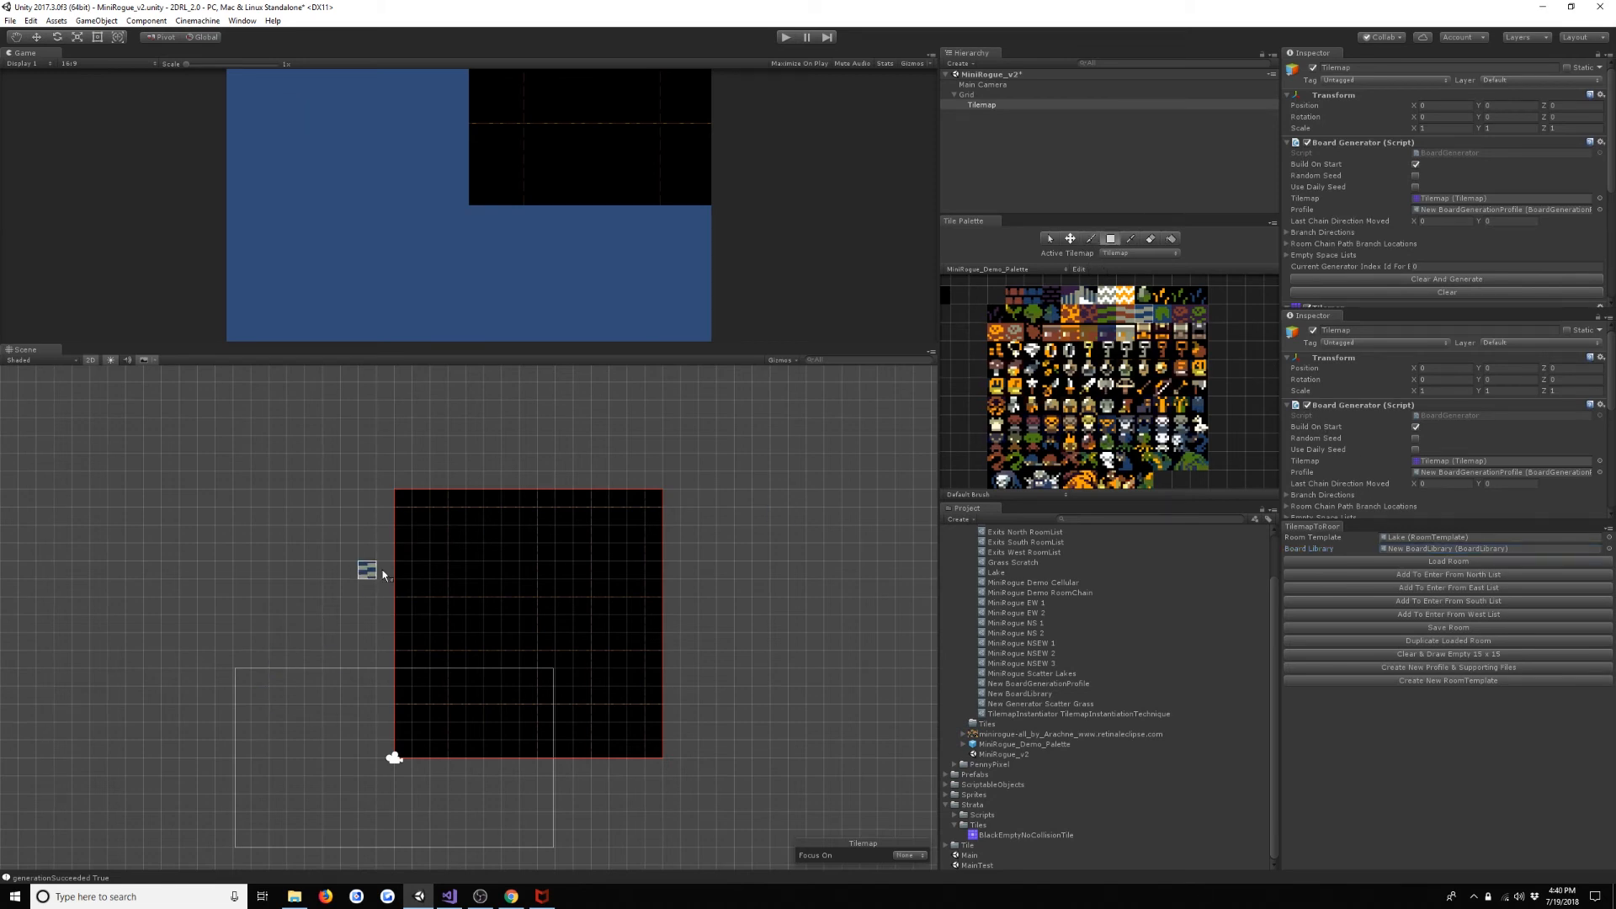
pyautogui.moveTo(453, 514)
pyautogui.mouseDown()
pyautogui.moveTo(629, 725)
pyautogui.moveTo(574, 668)
pyautogui.mouseUp()
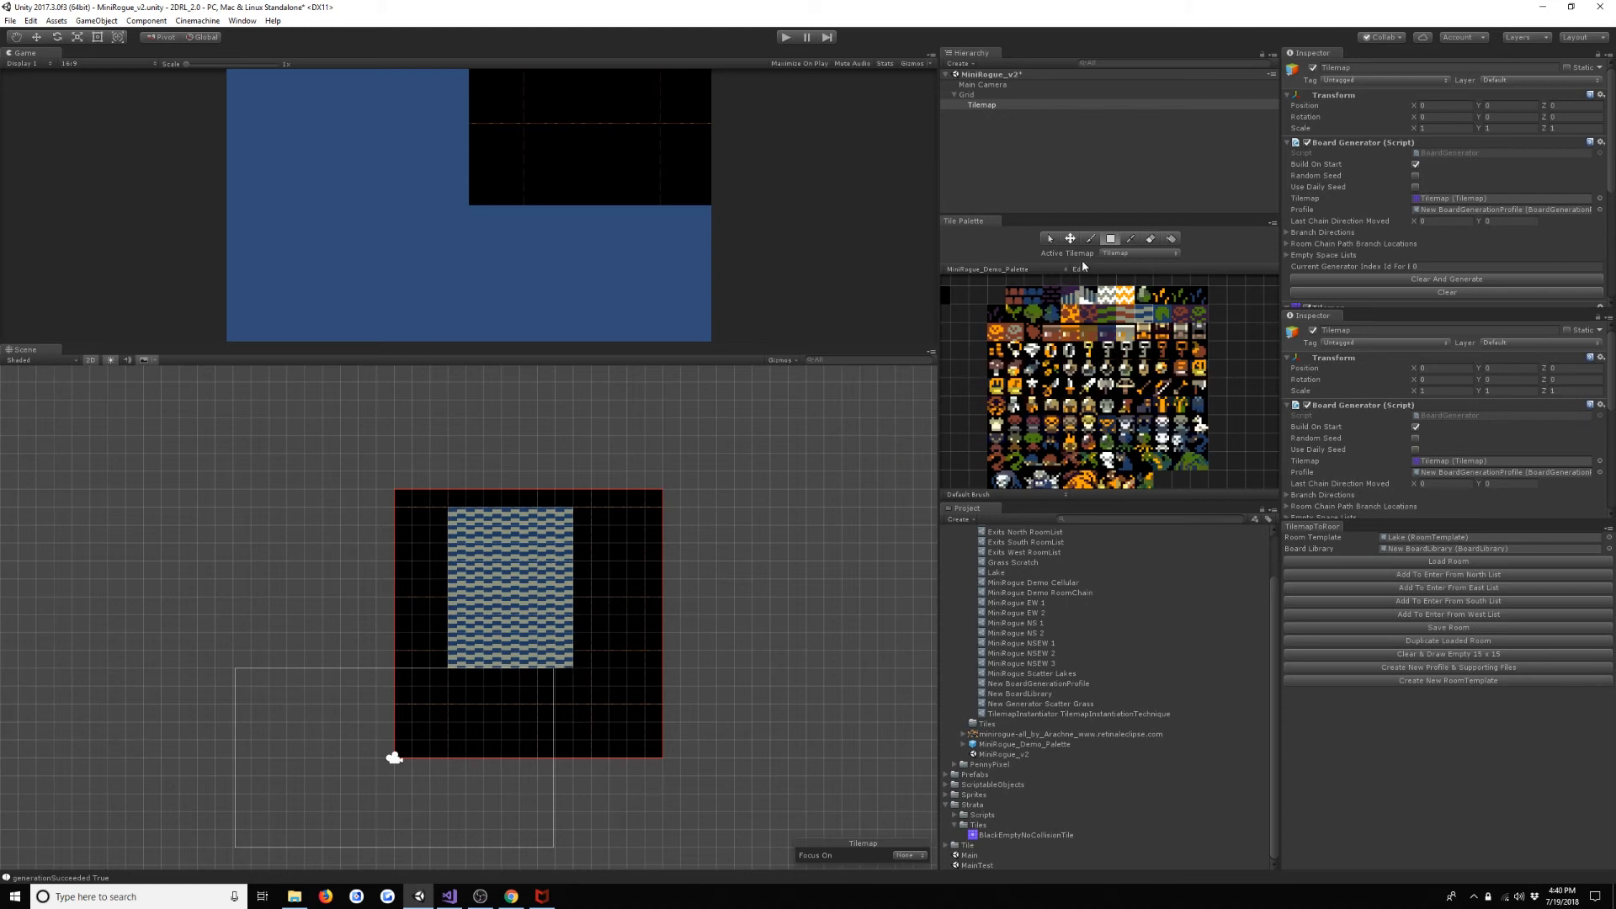
pyautogui.click(1090, 238)
pyautogui.moveTo(599, 551)
pyautogui.mouseDown()
pyautogui.moveTo(567, 596)
pyautogui.moveTo(581, 669)
pyautogui.moveTo(543, 678)
pyautogui.moveTo(425, 581)
pyautogui.moveTo(429, 634)
pyautogui.moveTo(488, 515)
pyautogui.moveTo(543, 606)
pyautogui.moveTo(492, 680)
pyautogui.moveTo(526, 678)
pyautogui.moveTo(611, 731)
pyautogui.mouseUp()
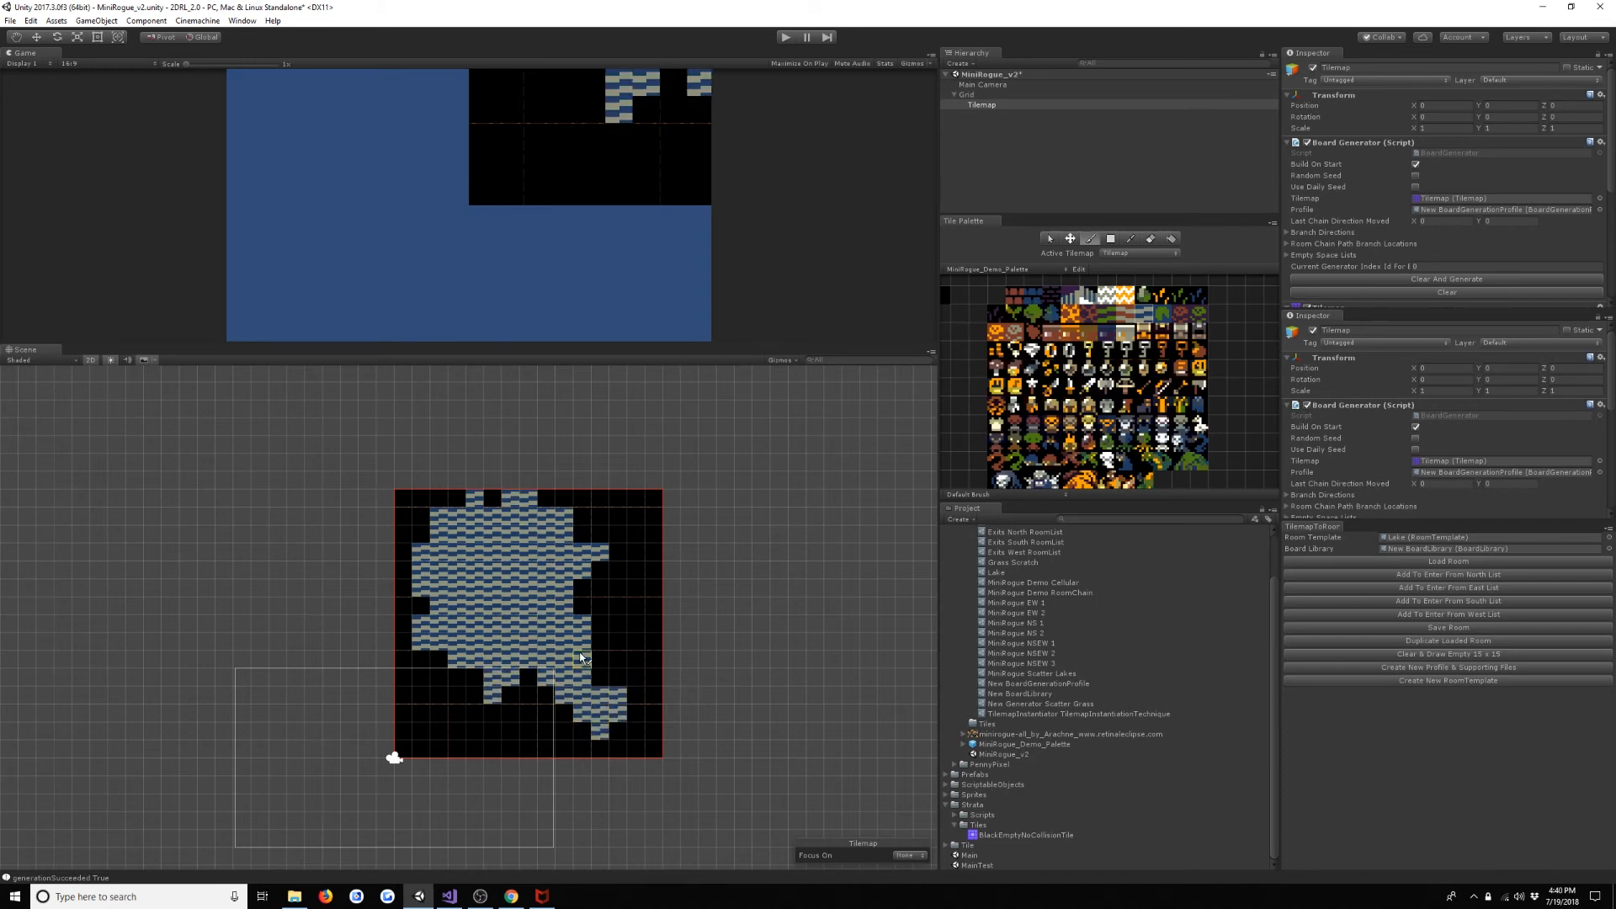
pyautogui.moveTo(606, 620); pyautogui.dragTo(654, 606)
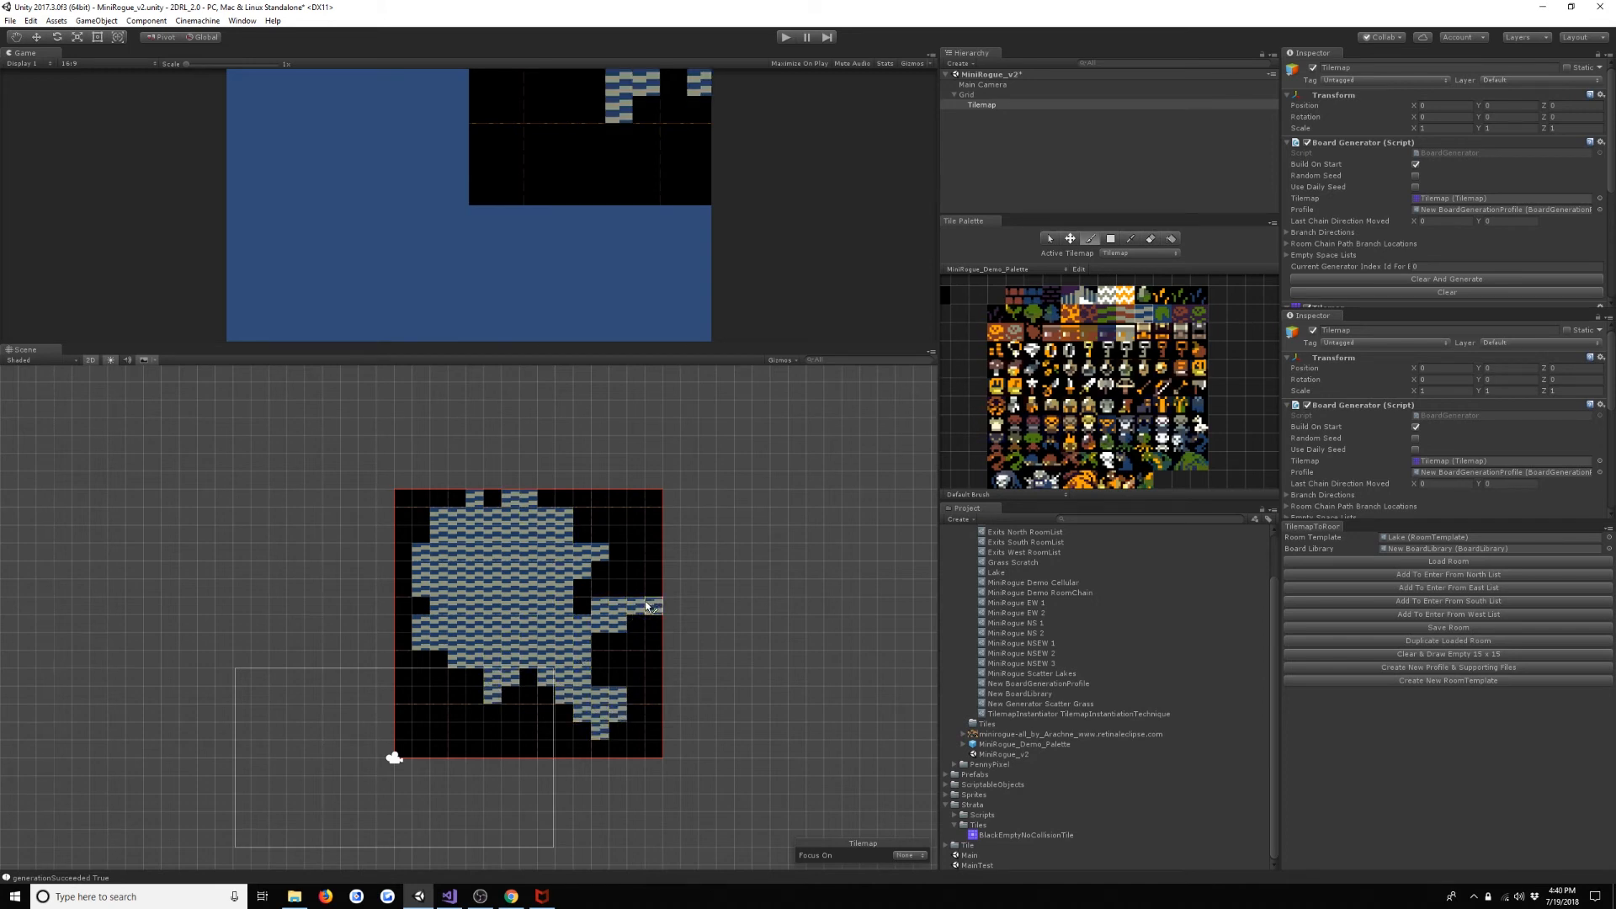
pyautogui.moveTo(459, 694)
pyautogui.mouseDown()
pyautogui.moveTo(447, 683)
pyautogui.moveTo(462, 719)
pyautogui.moveTo(542, 701)
pyautogui.mouseUp()
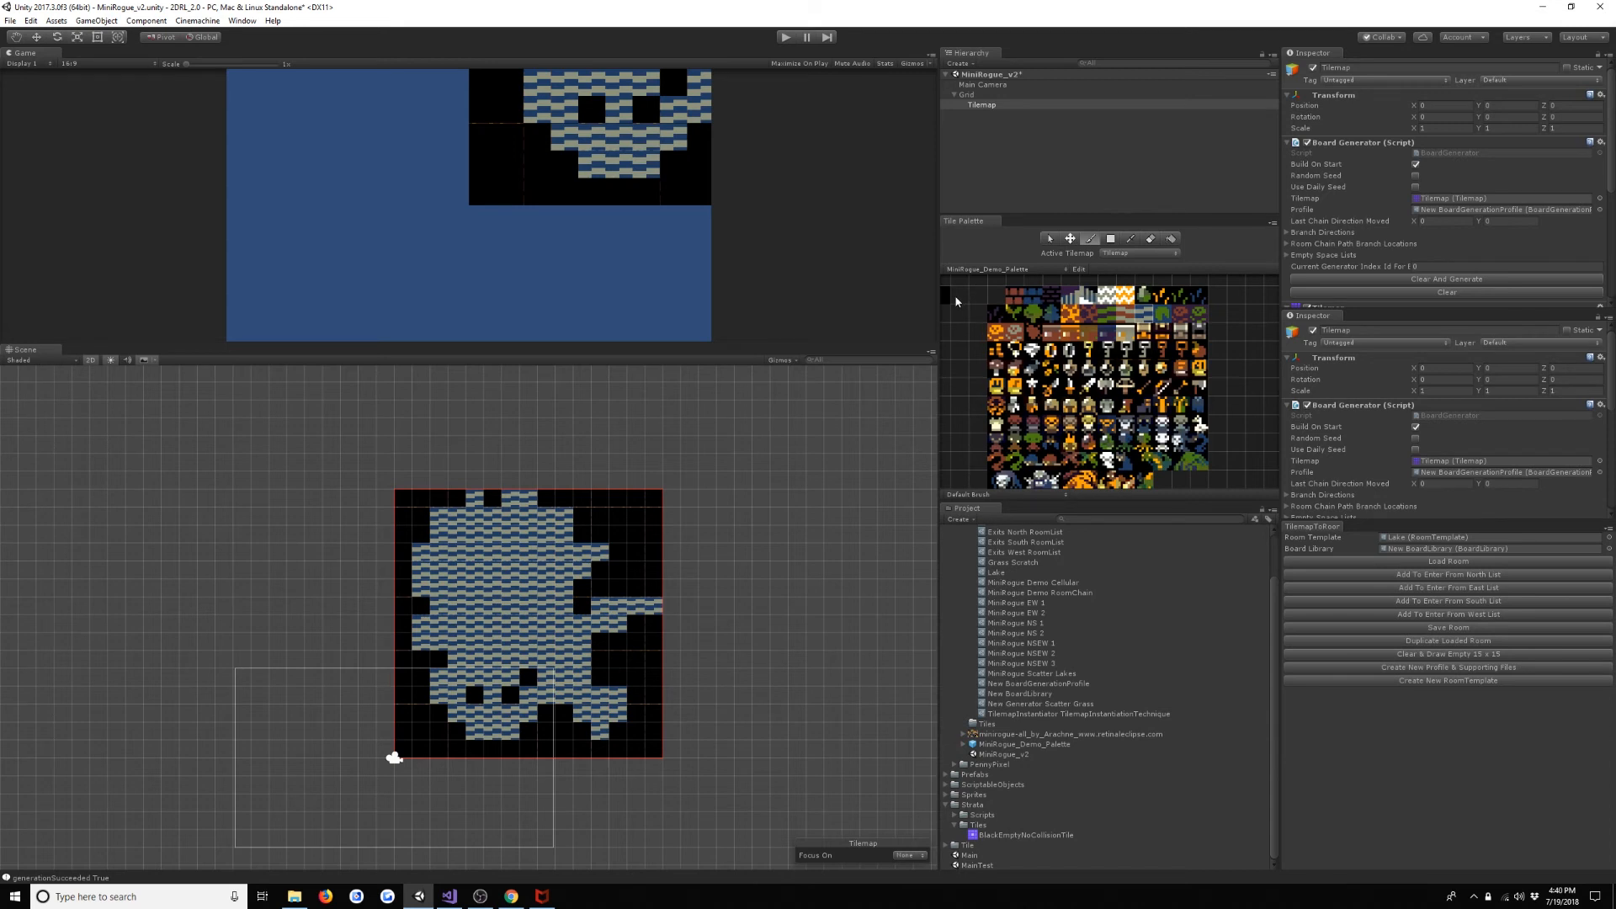
# - Carve two islands out of the lake with the black empty tile and save the room to the Lake template
pyautogui.moveTo(528, 659); pyautogui.dragTo(493, 696)
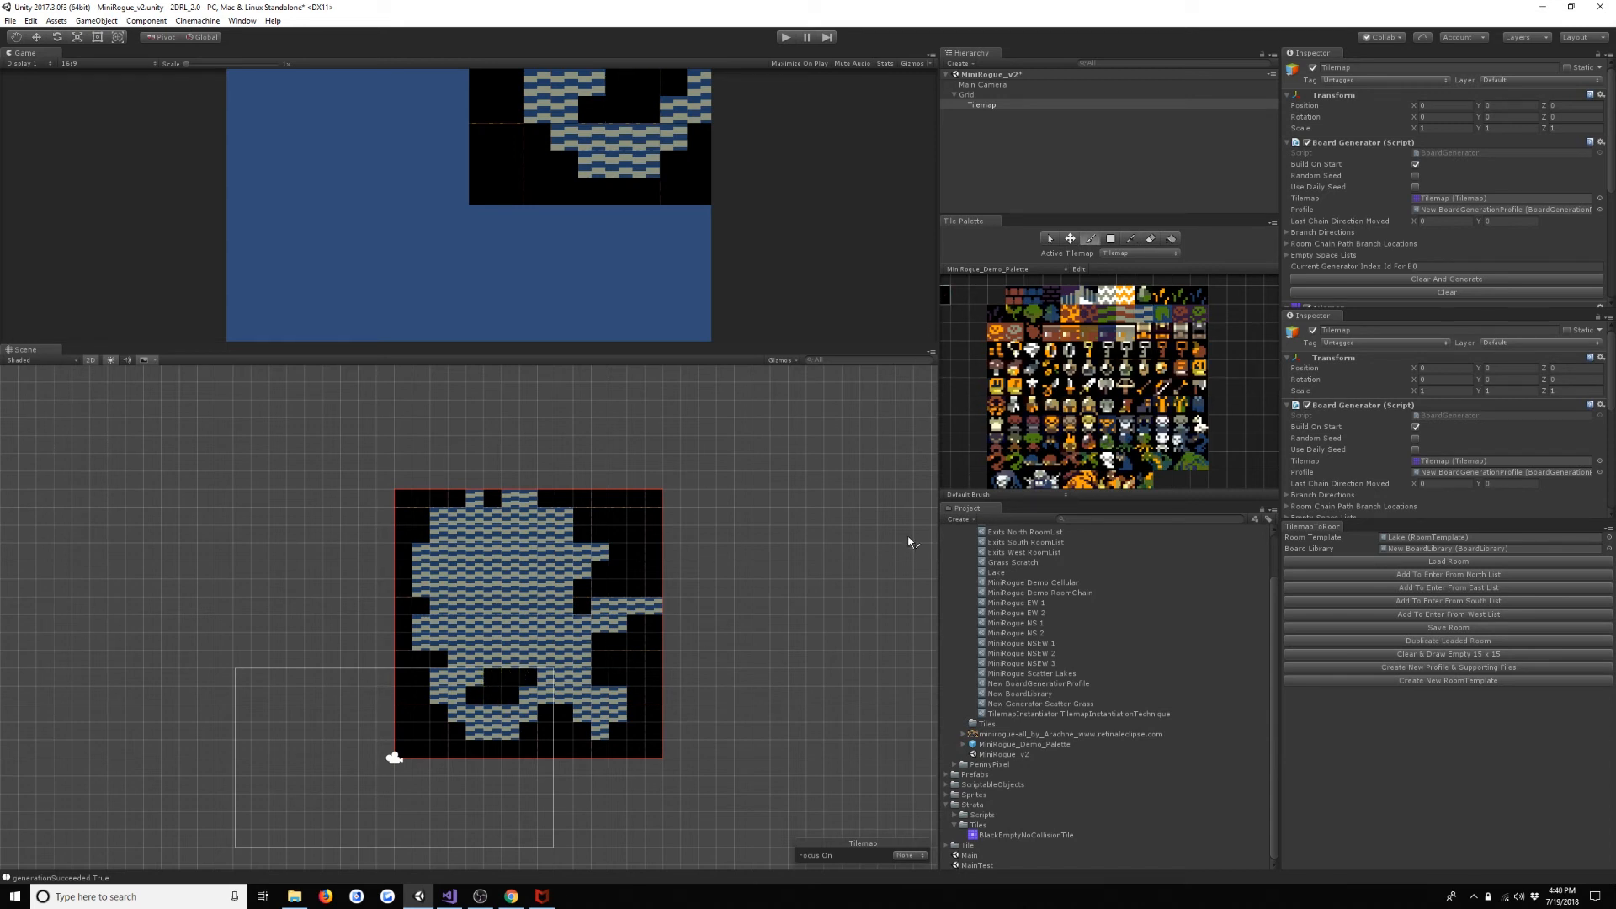
pyautogui.moveTo(475, 571)
pyautogui.mouseDown()
pyautogui.moveTo(476, 601)
pyautogui.moveTo(509, 554)
pyautogui.moveTo(495, 594)
pyautogui.mouseUp()
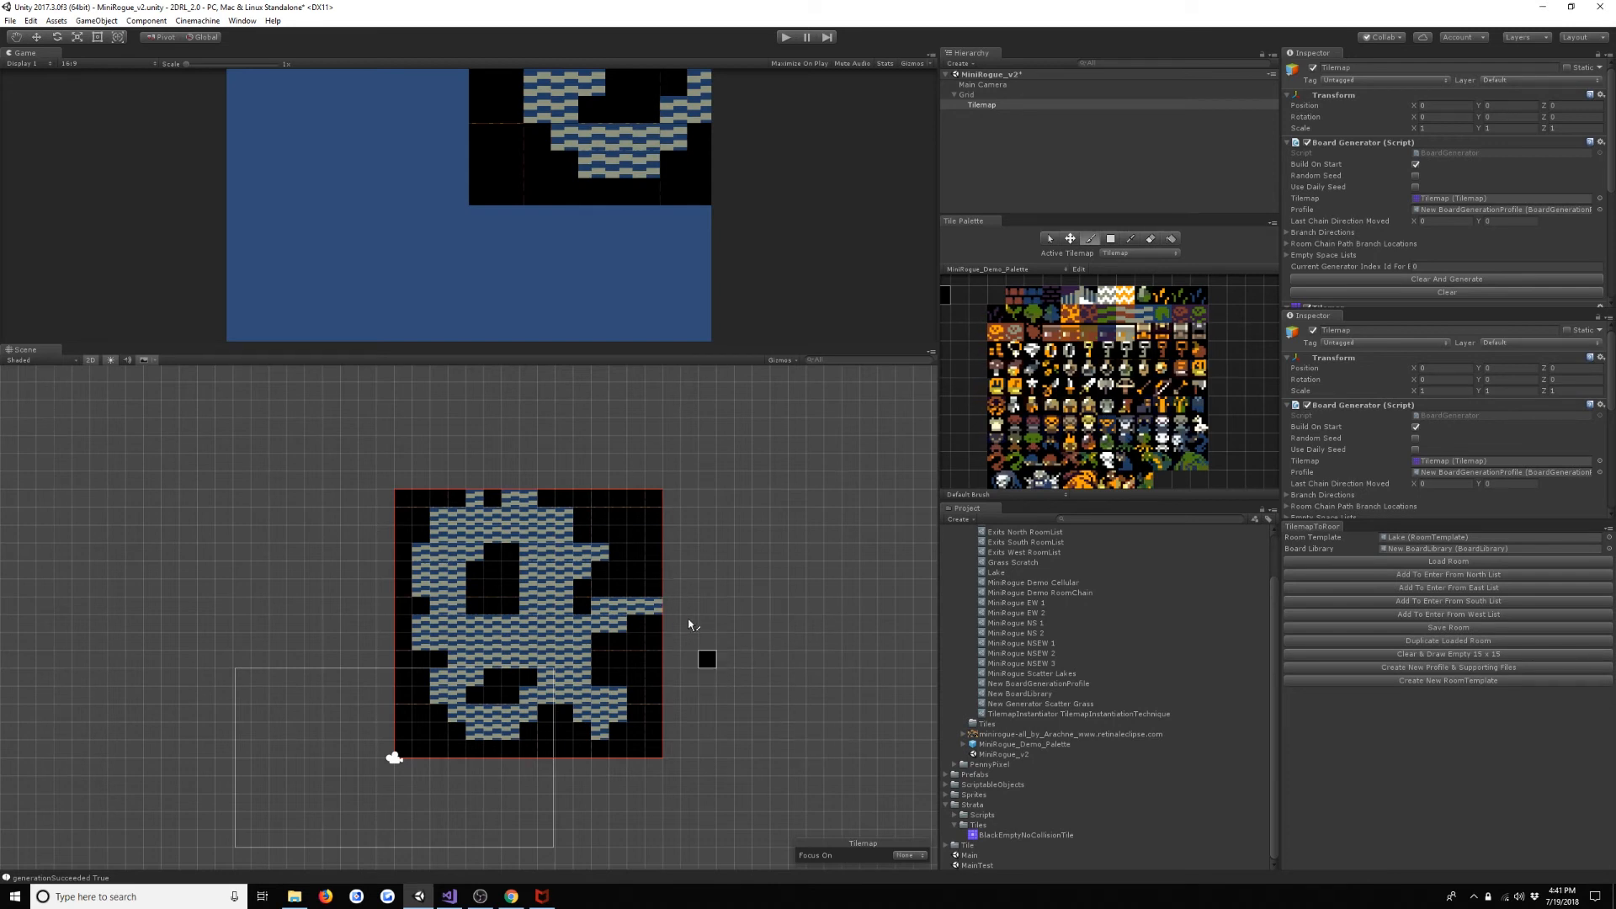
pyautogui.click(1448, 632)
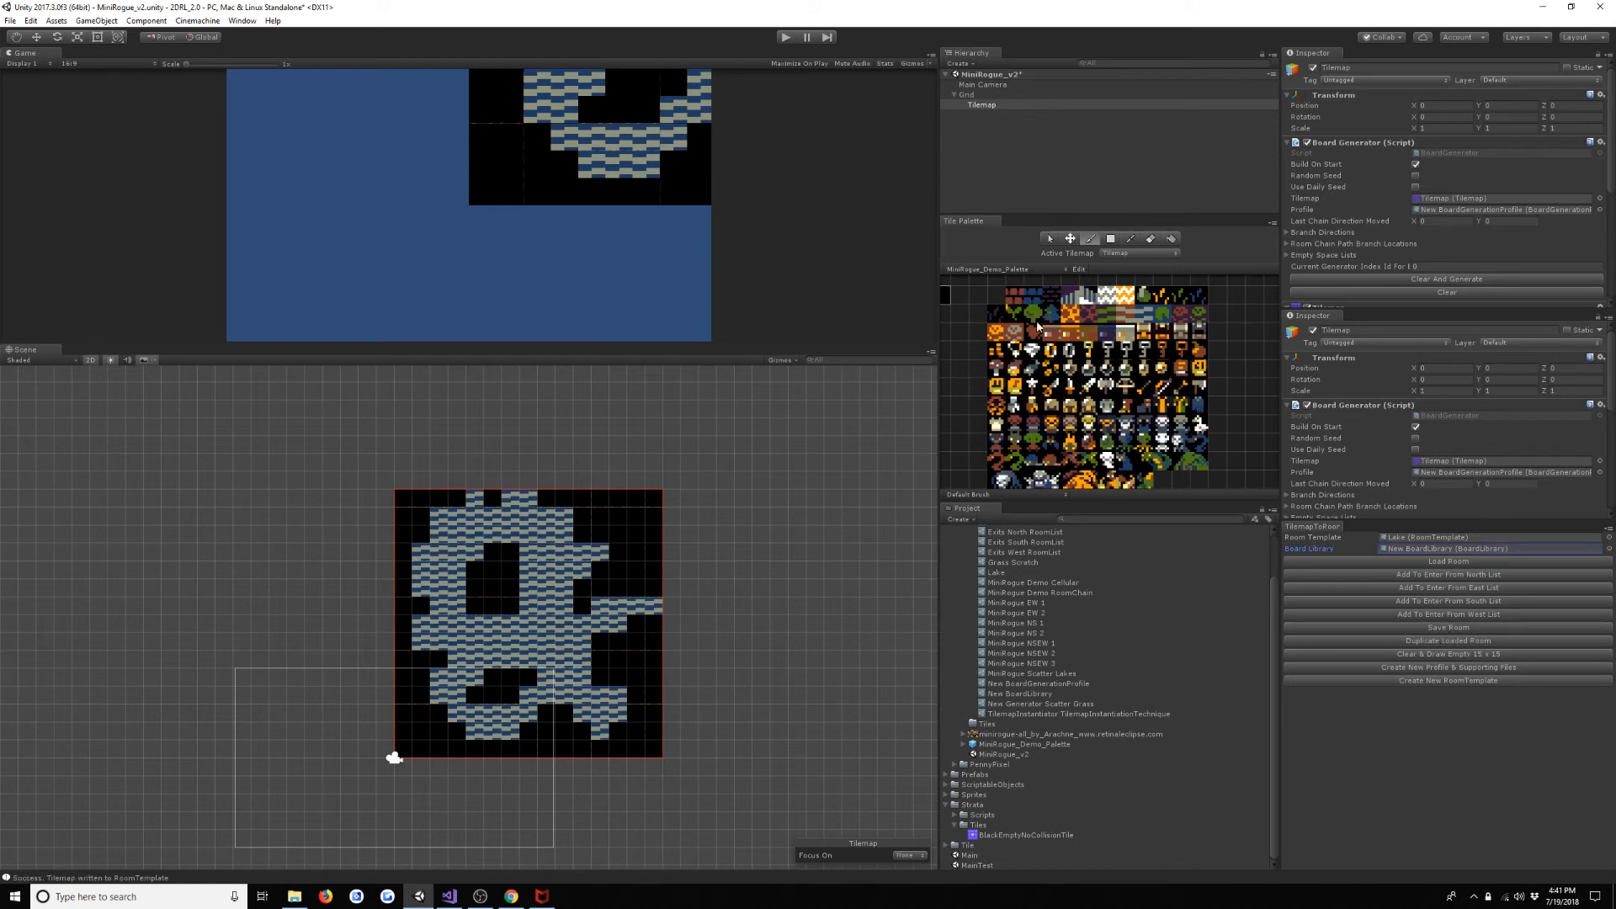
# - Add the Lake template as Element 0 of MiniRogue Scatter Lakes' Room Templates
pyautogui.click(1071, 673)
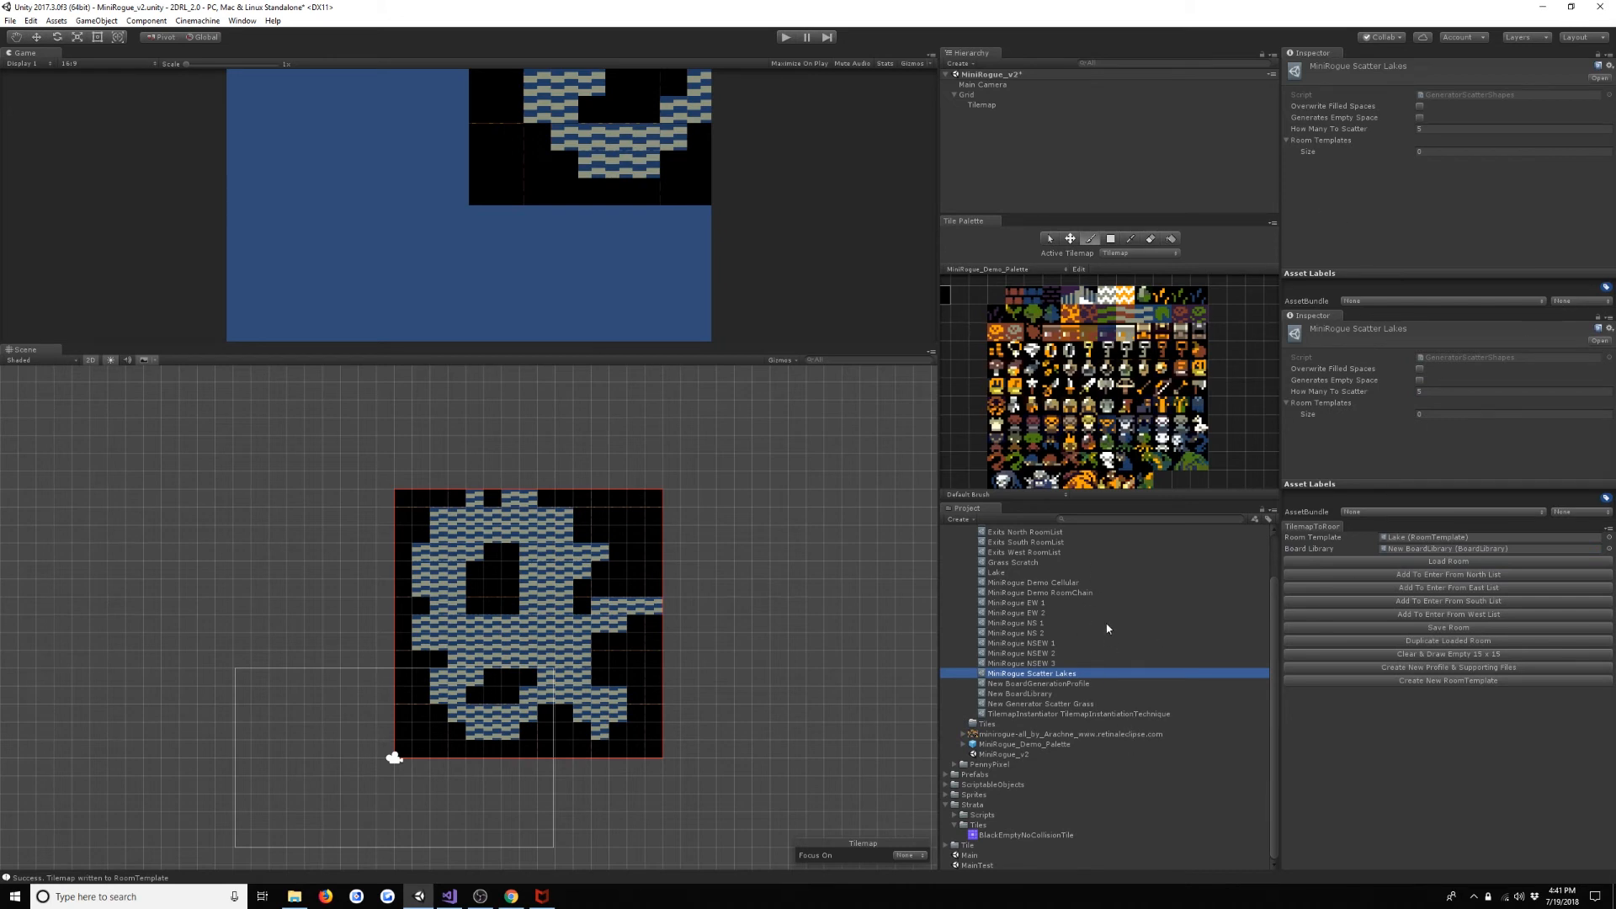
pyautogui.moveTo(1012, 575); pyautogui.dragTo(1338, 149)
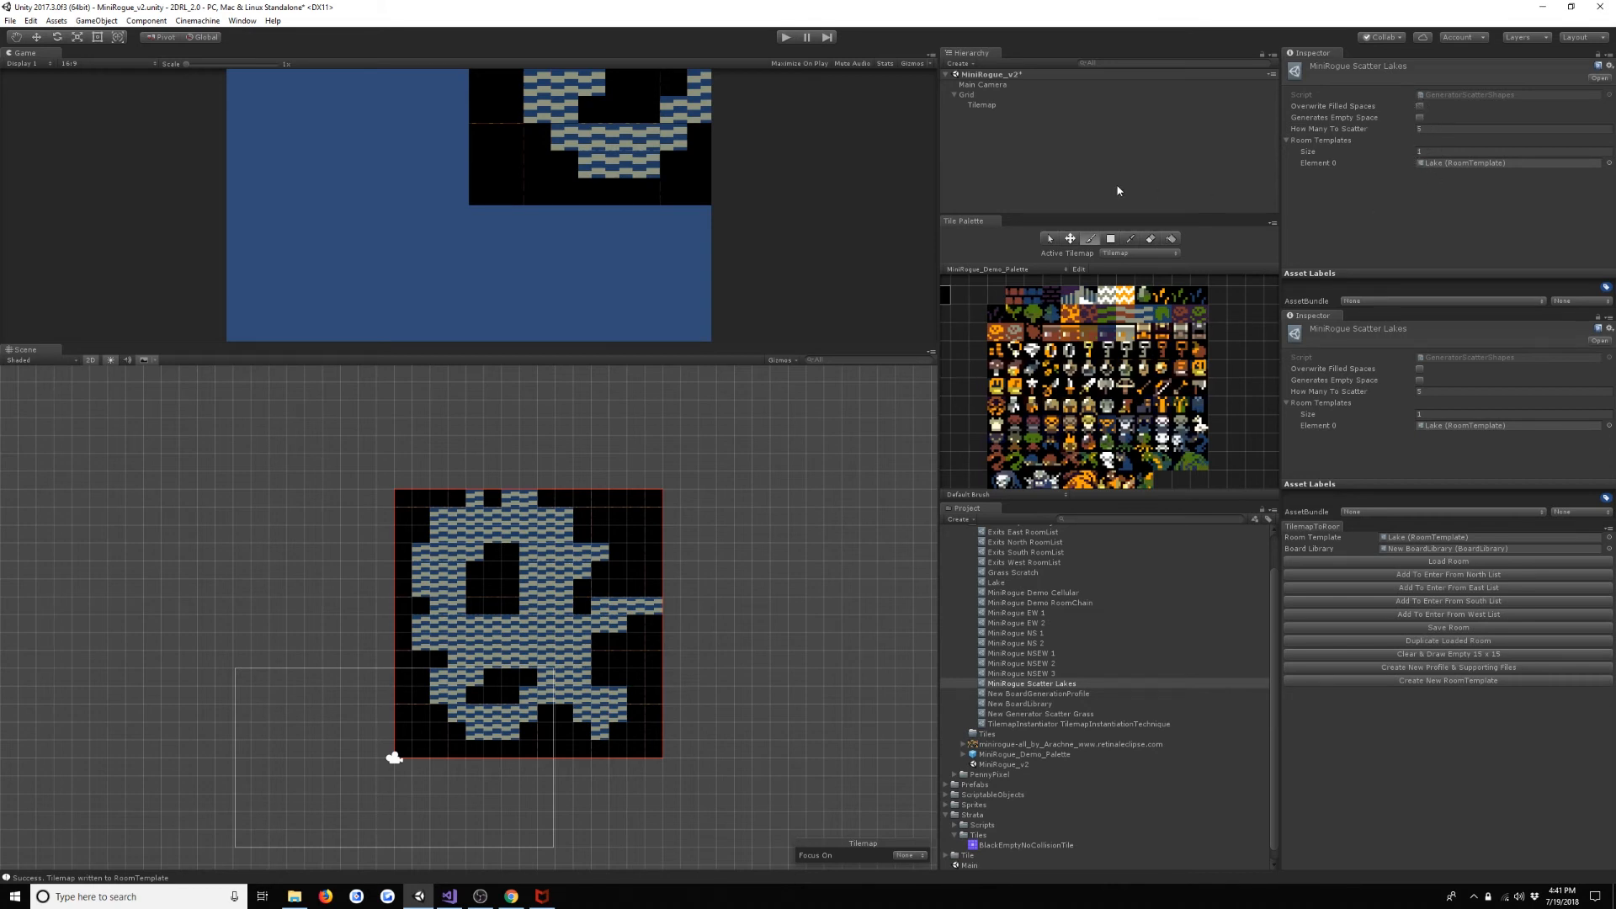
# - Increase the board generation profile's Generators to 4 and assign MiniRogue Scatter Lakes as Element 3
pyautogui.scroll(2, 1118, 673)
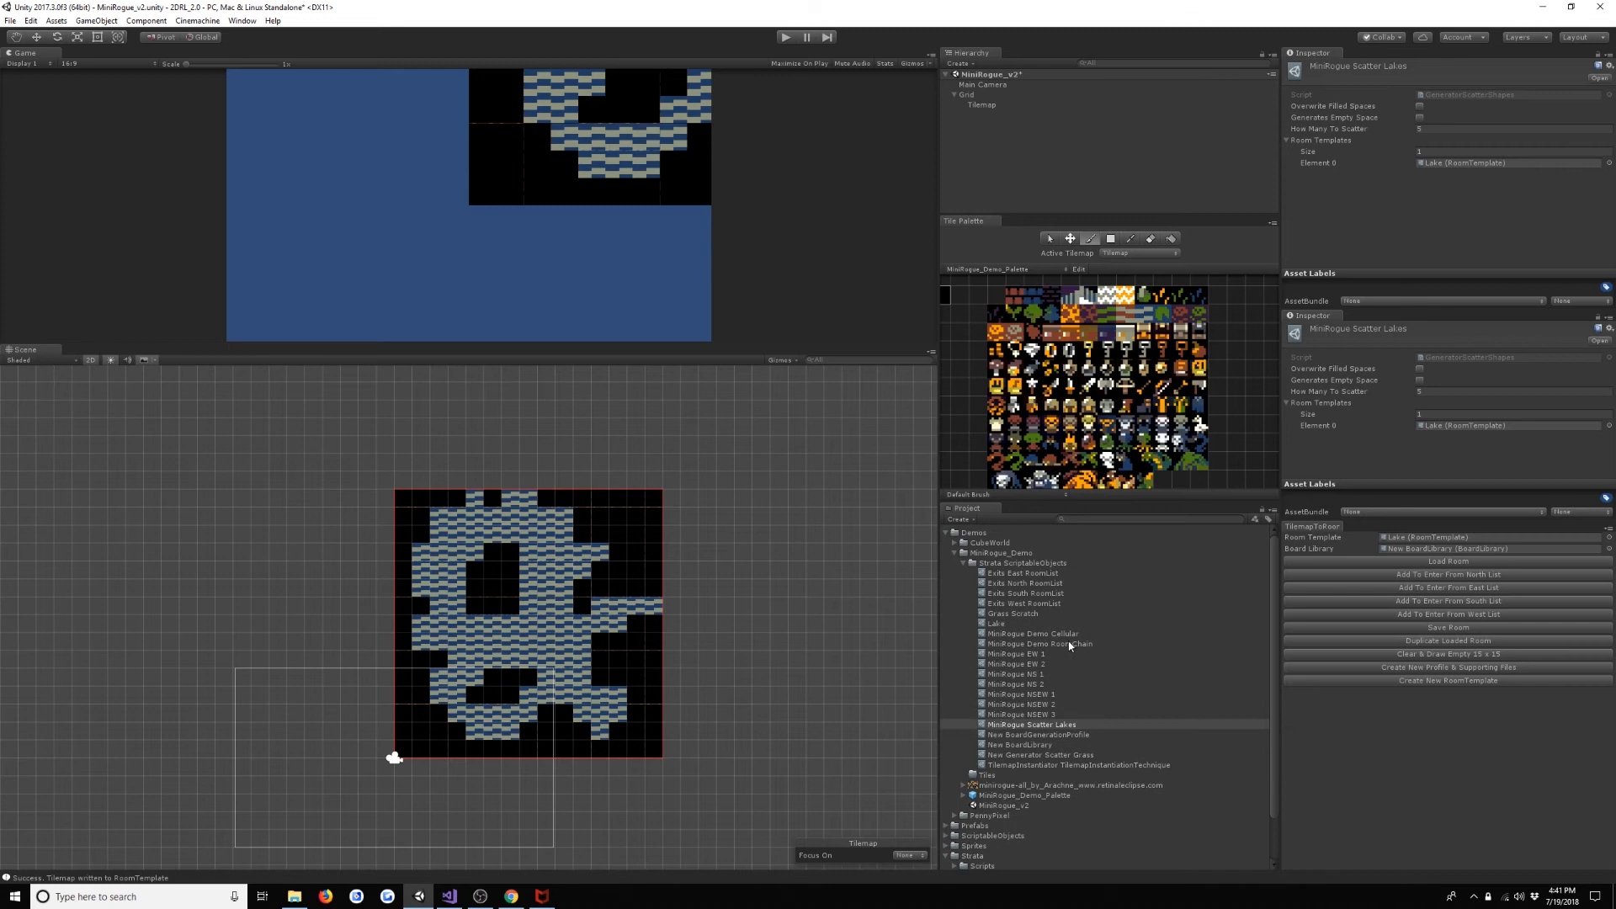
pyautogui.click(1024, 108)
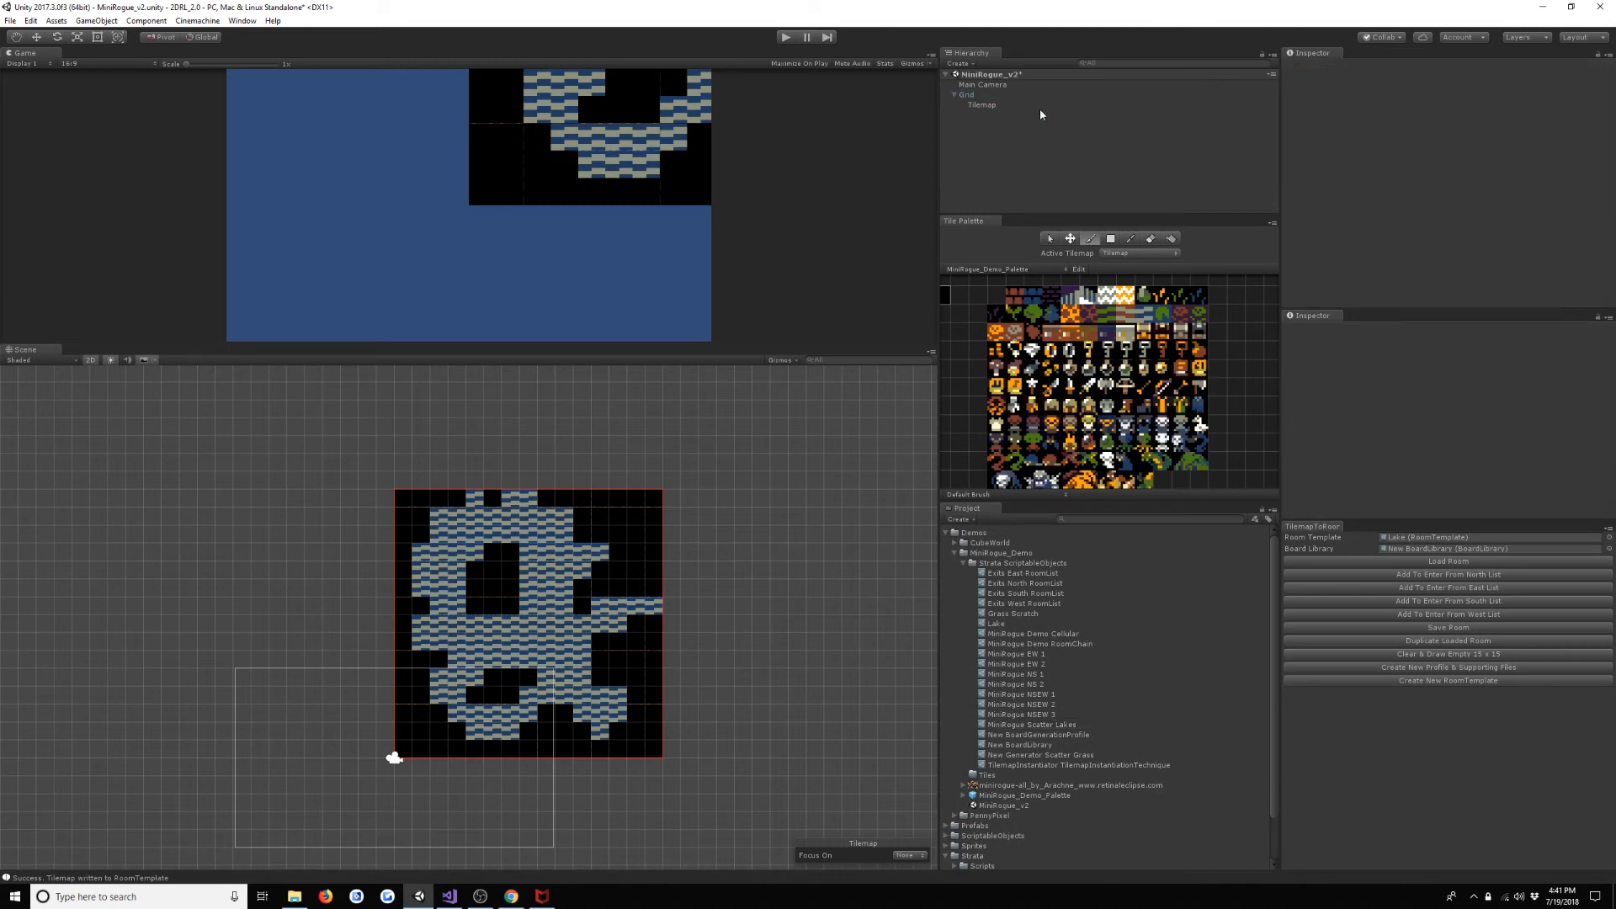
pyautogui.click(1066, 105)
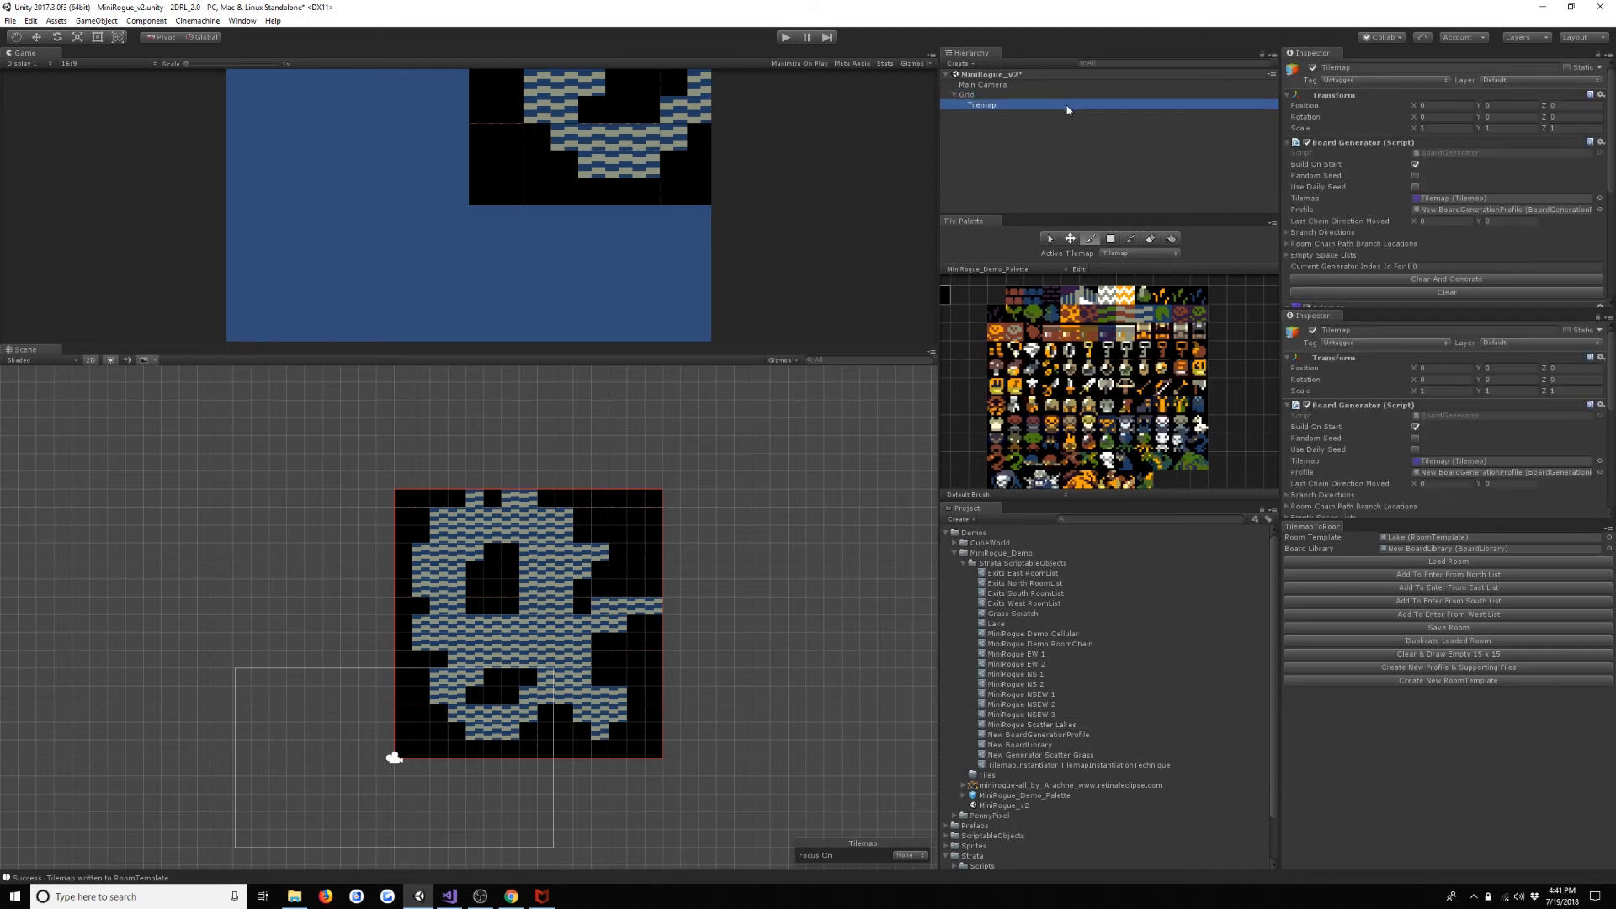
pyautogui.doubleClick(1529, 210)
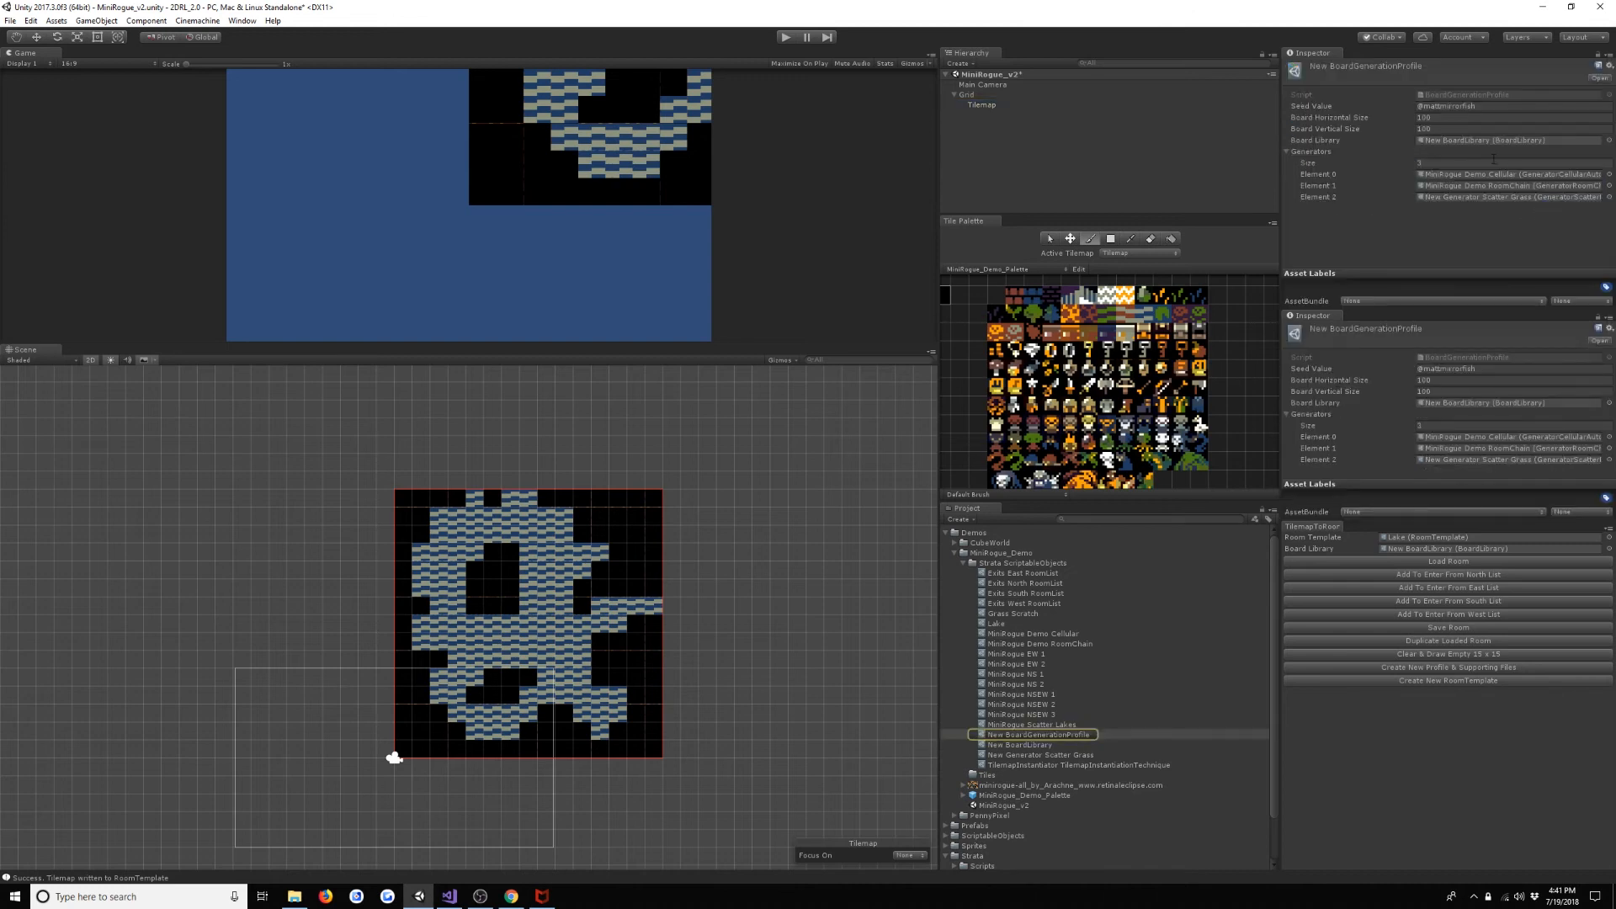
pyautogui.click(1068, 736)
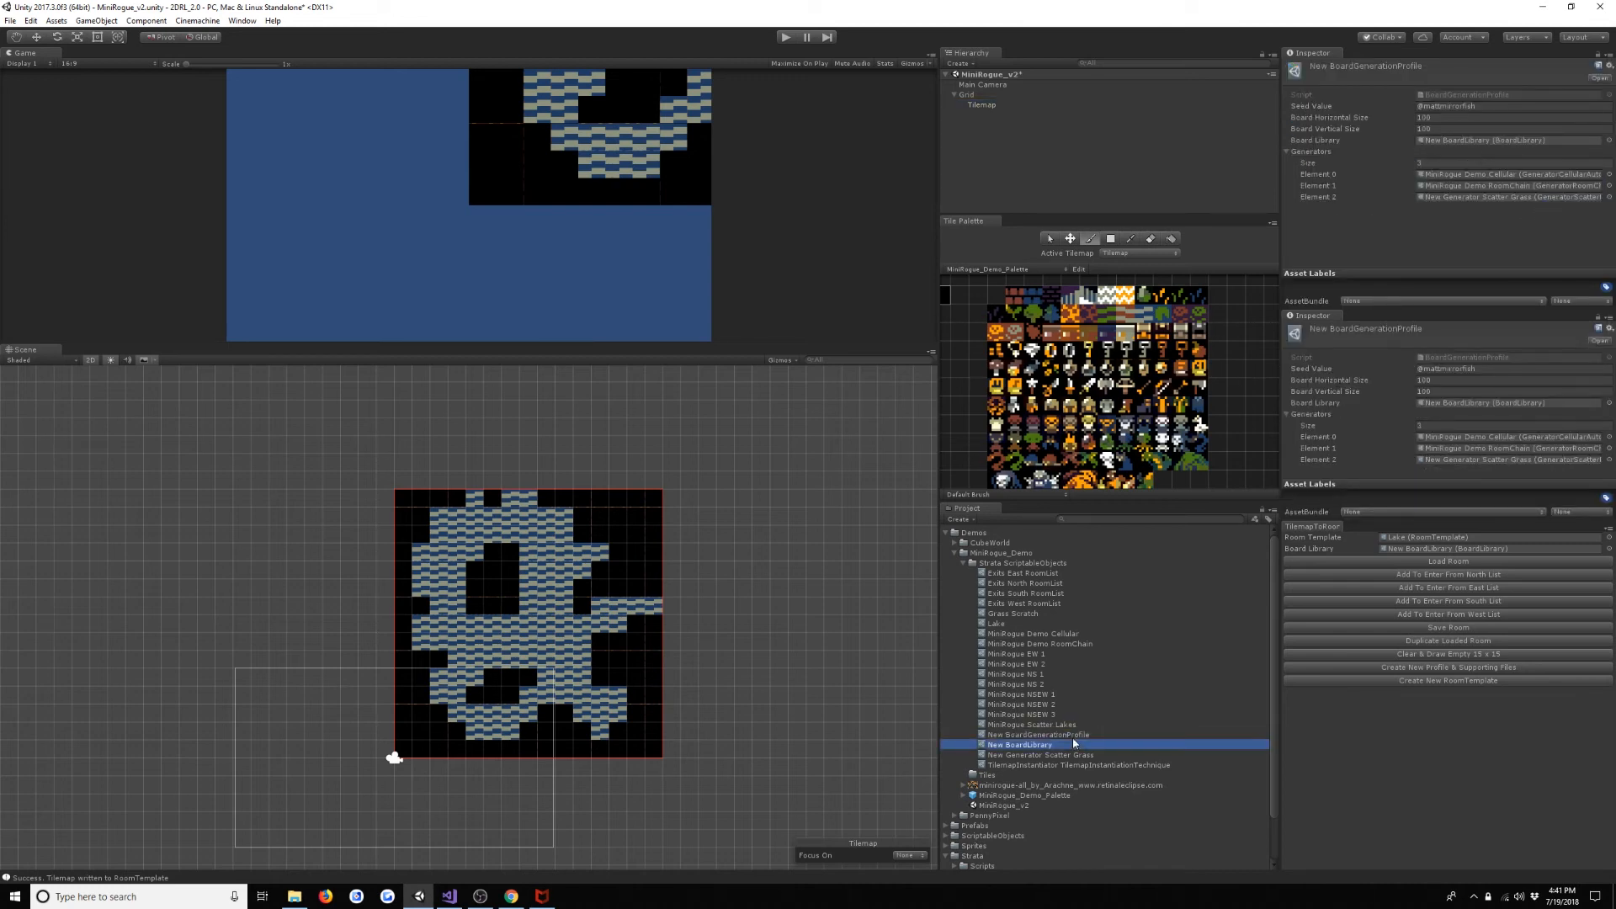
pyautogui.moveTo(1065, 718); pyautogui.dragTo(1321, 149)
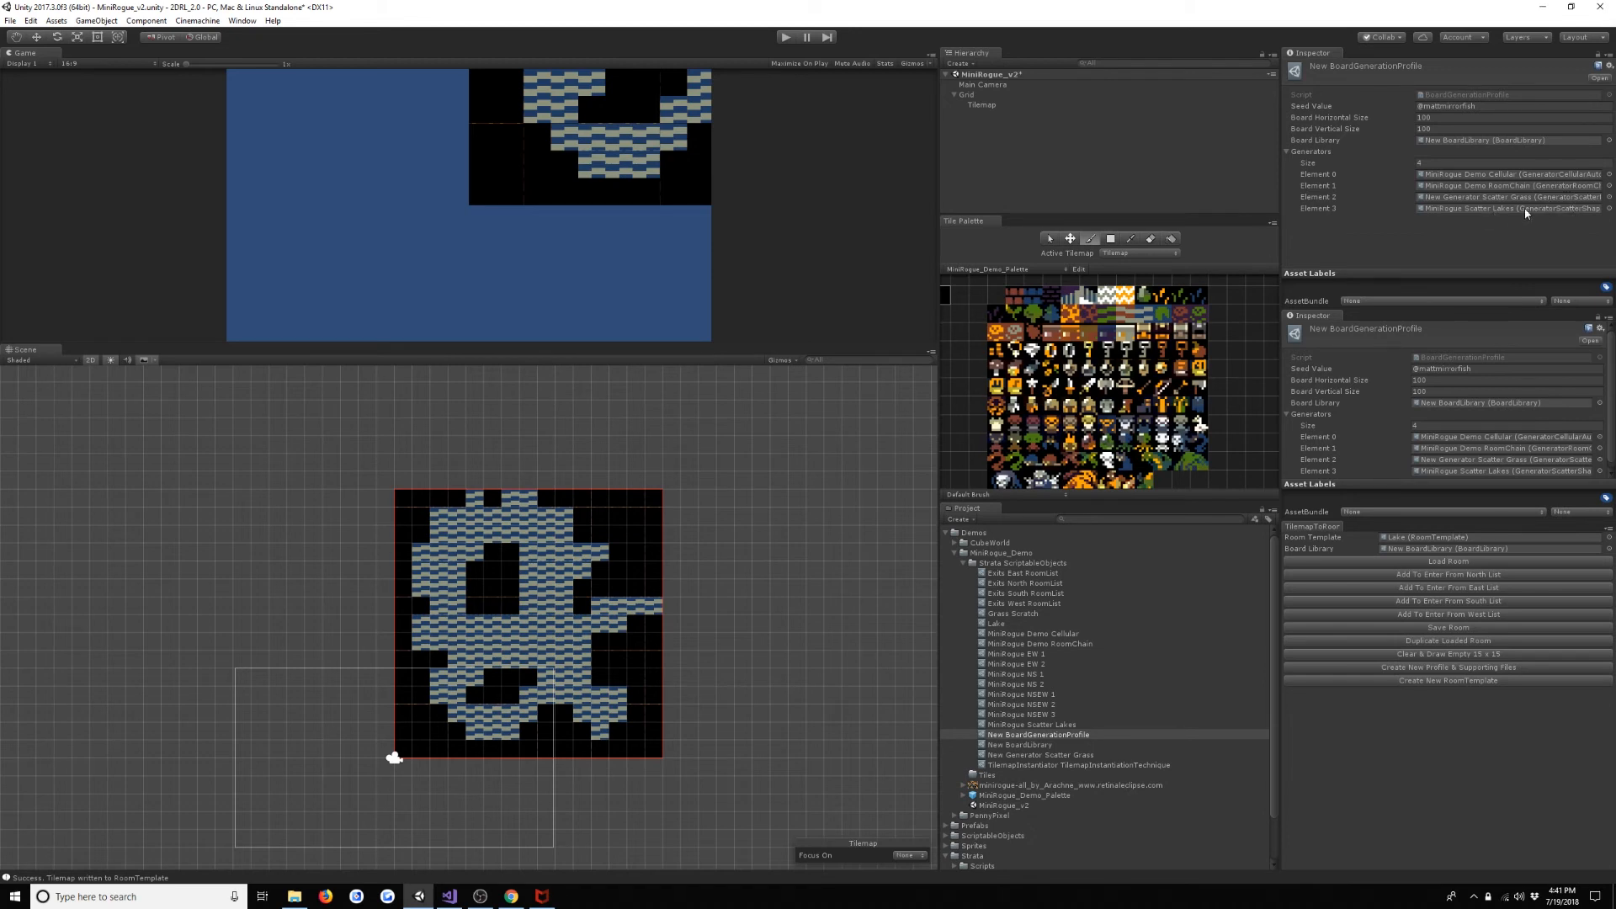
# - Run the scene and examine how the scattered lakes overlap the caves, room chain and grass on the generated board
pyautogui.click(783, 40)
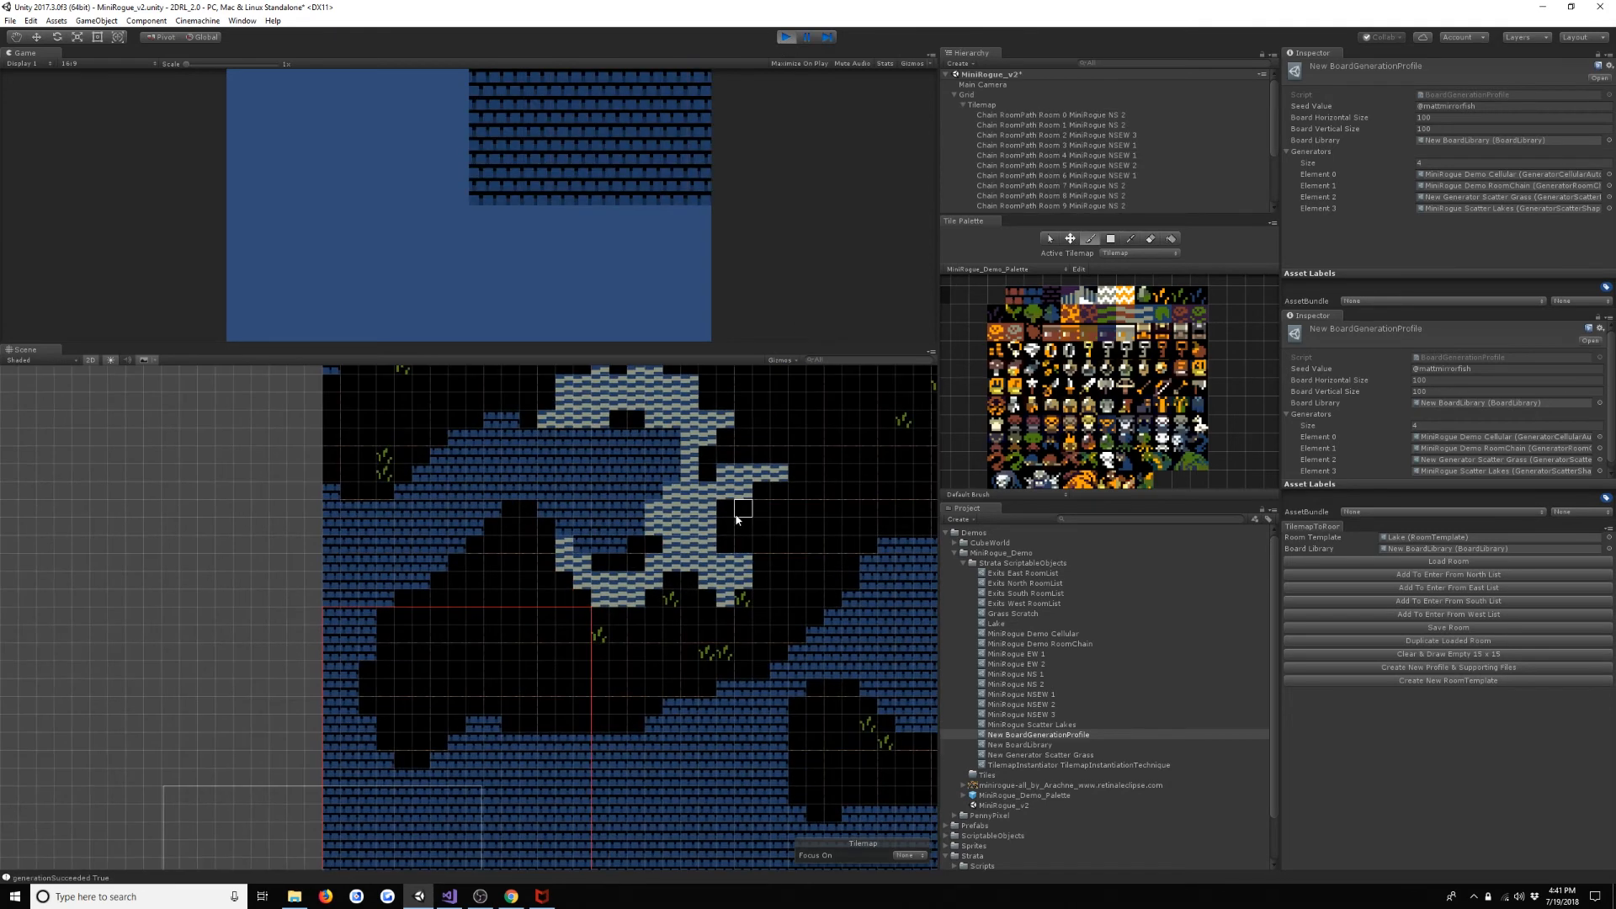
pyautogui.scroll(-6, 736, 519)
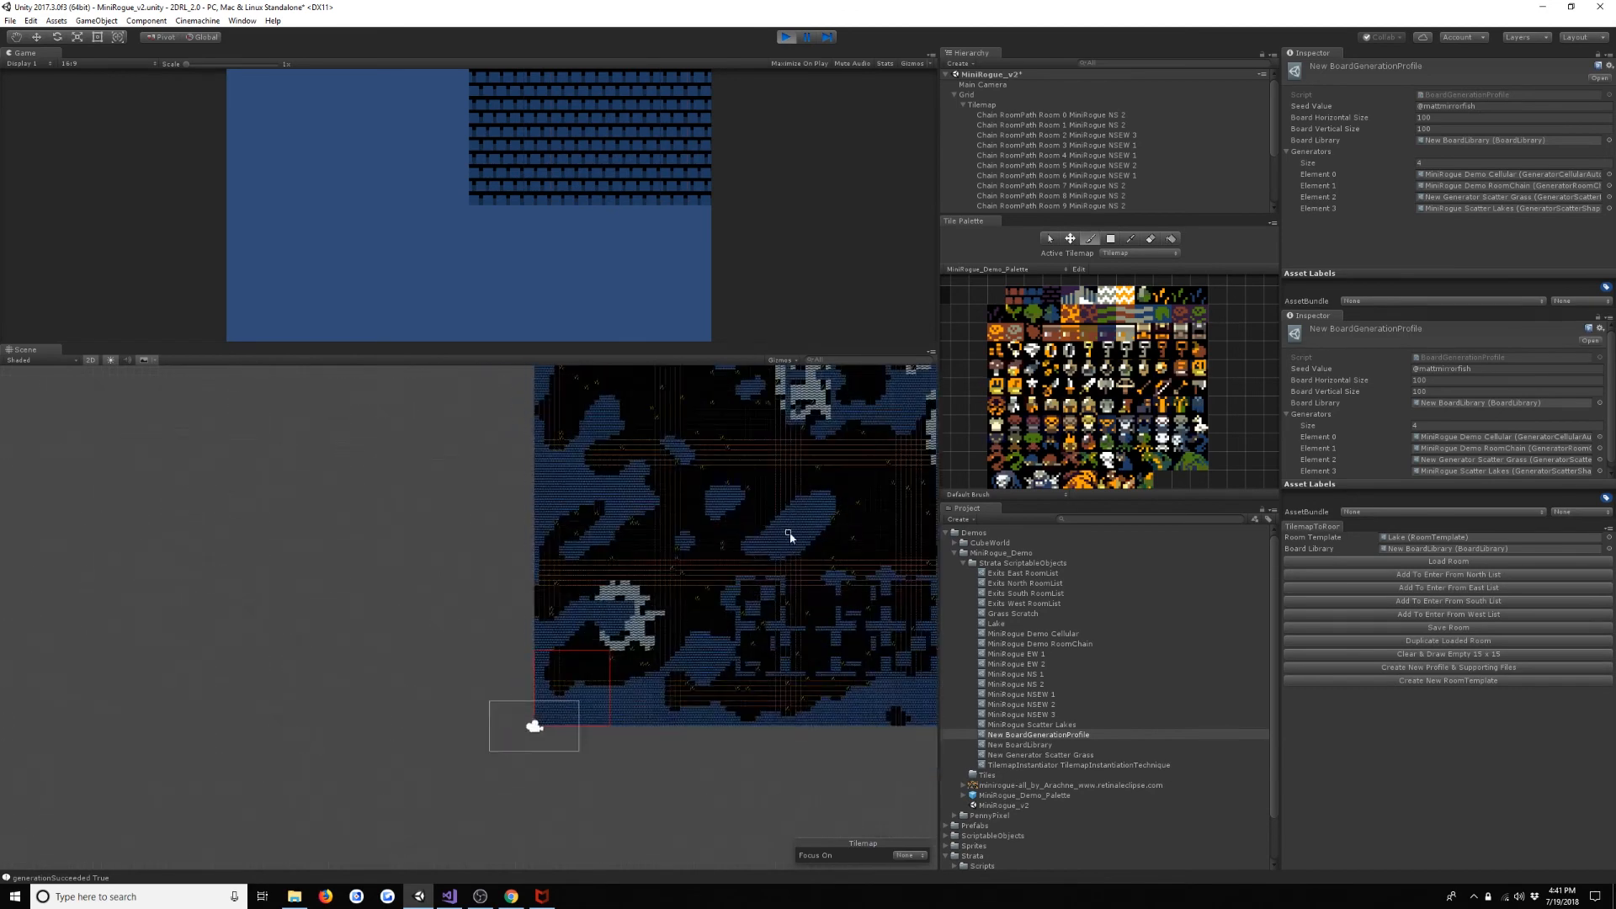
pyautogui.scroll(3, 704, 606)
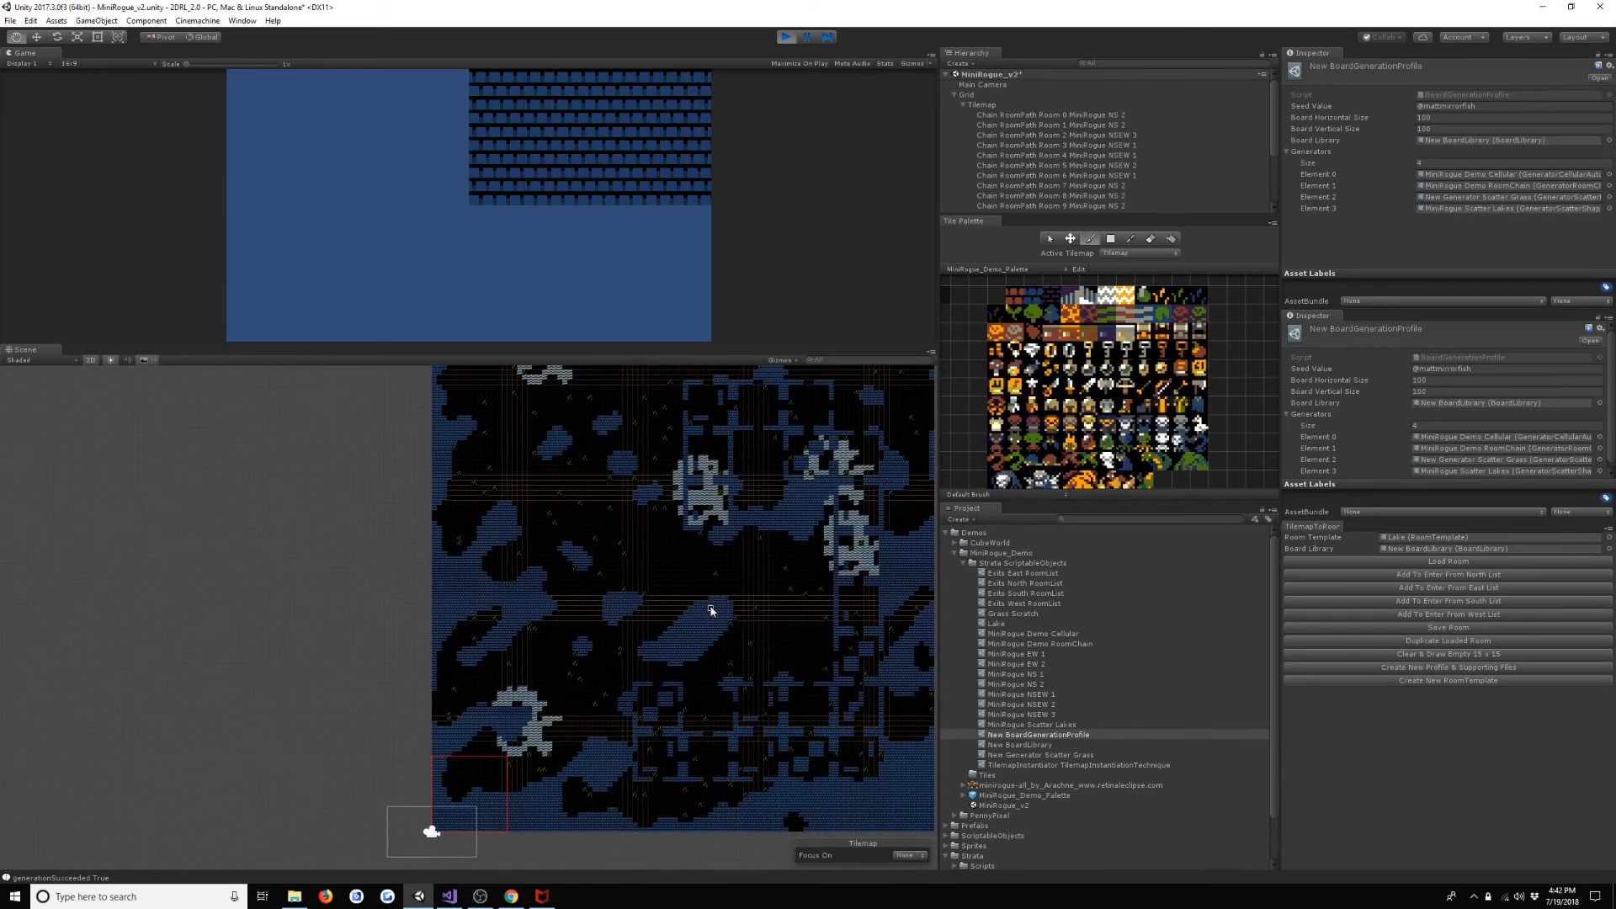
pyautogui.scroll(-4, 707, 610)
pyautogui.scroll(4, 699, 581)
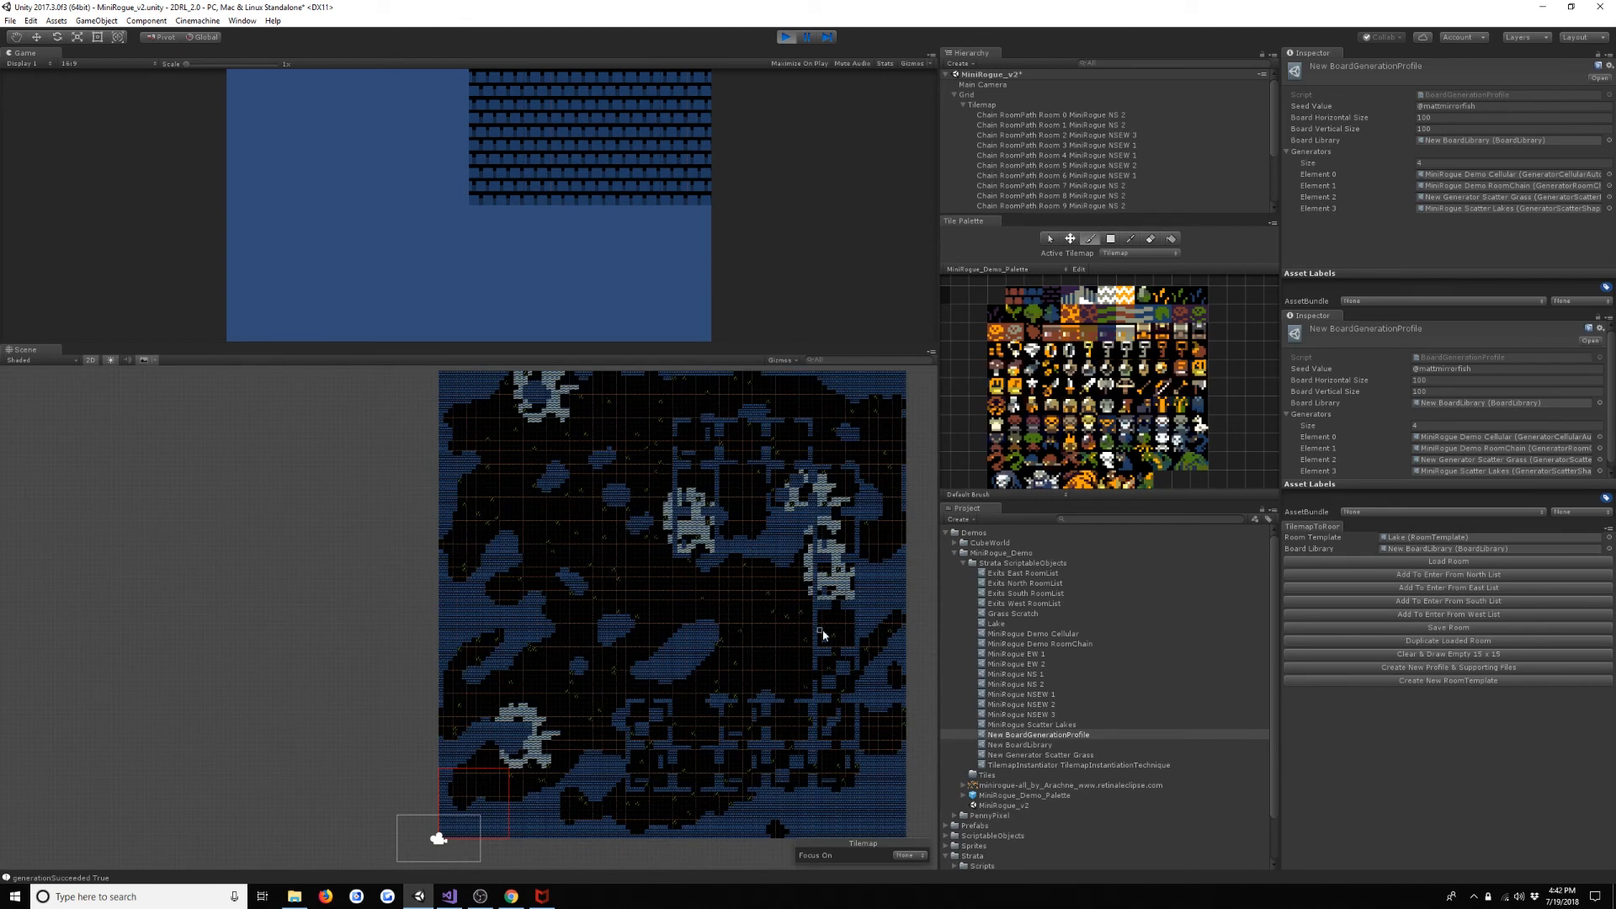
pyautogui.scroll(5, 719, 677)
pyautogui.scroll(2, 712, 776)
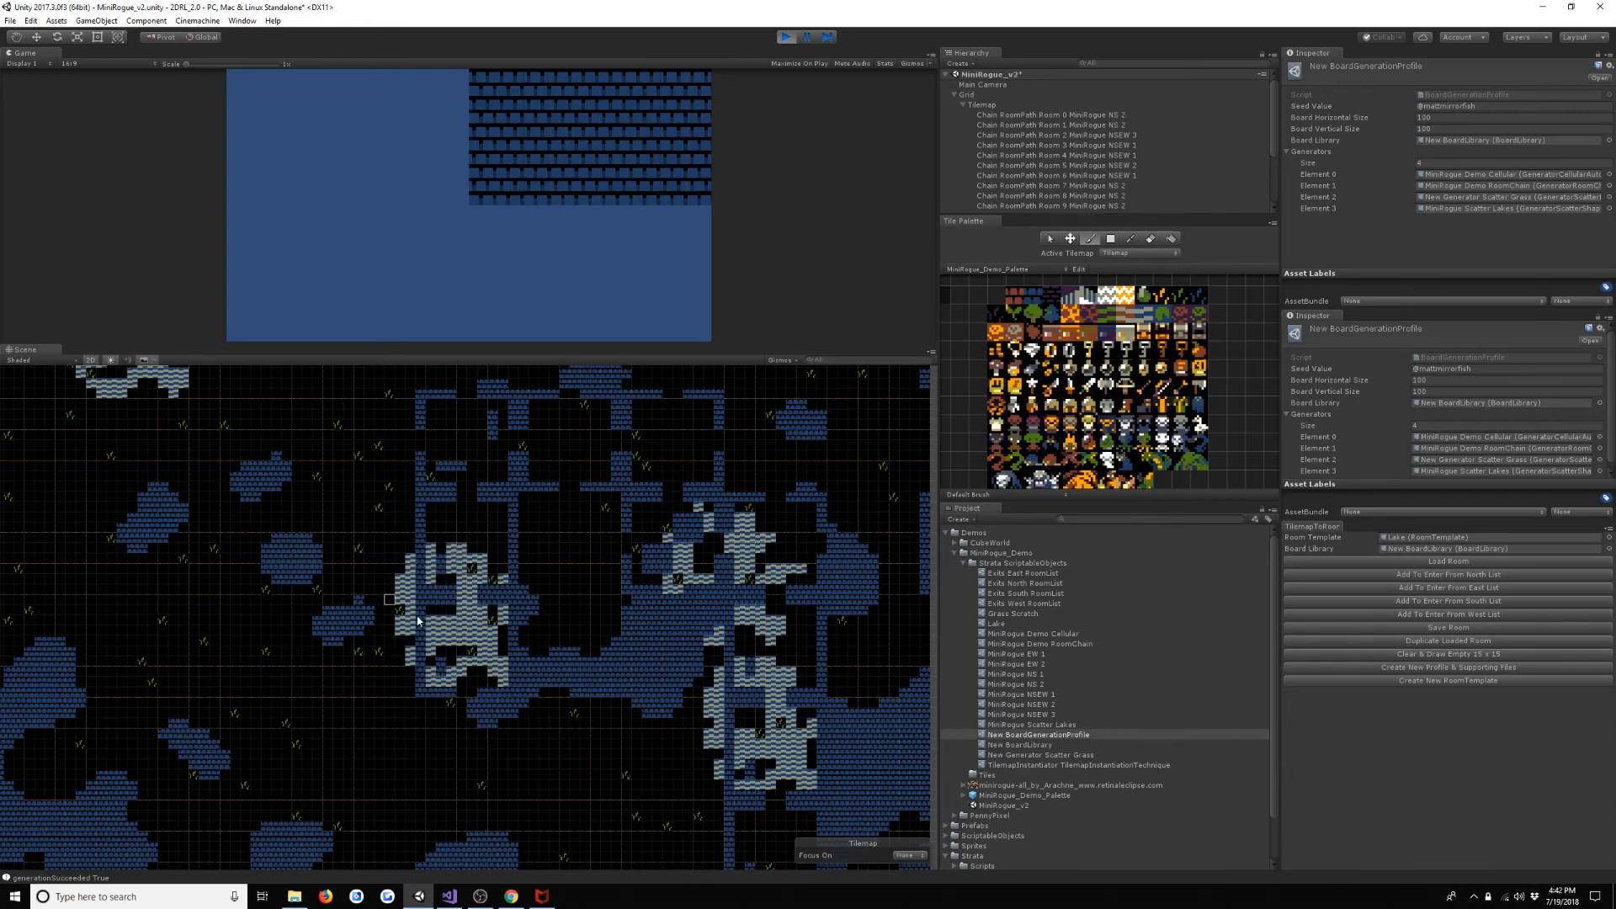
pyautogui.moveTo(344, 694); pyautogui.dragTo(427, 682, button='middle')
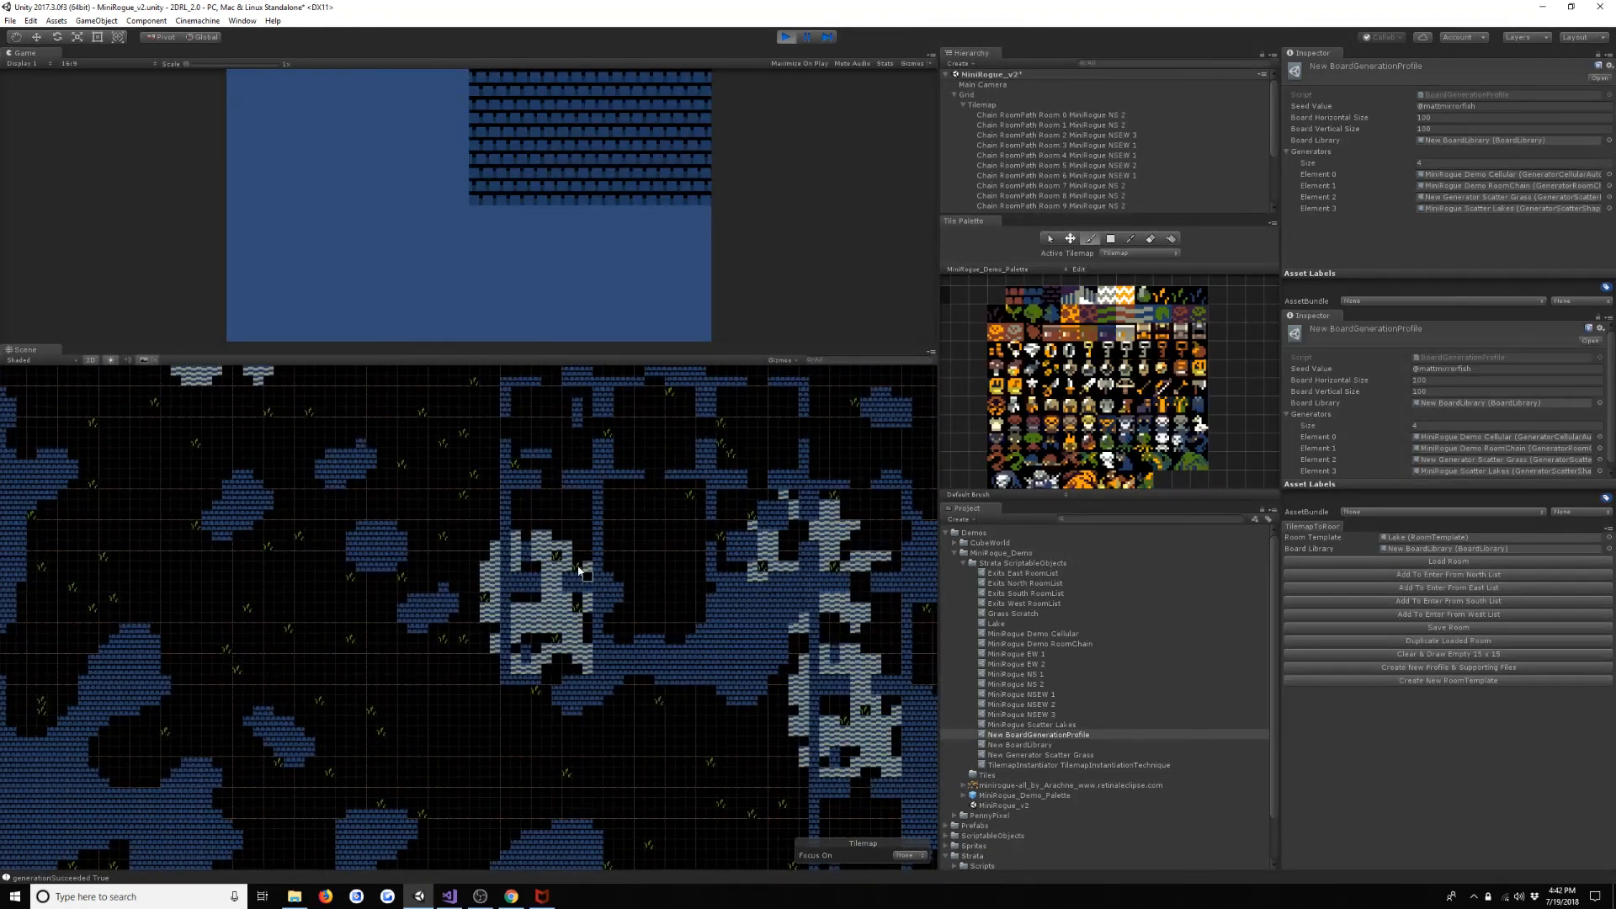
pyautogui.scroll(-3, 532, 787)
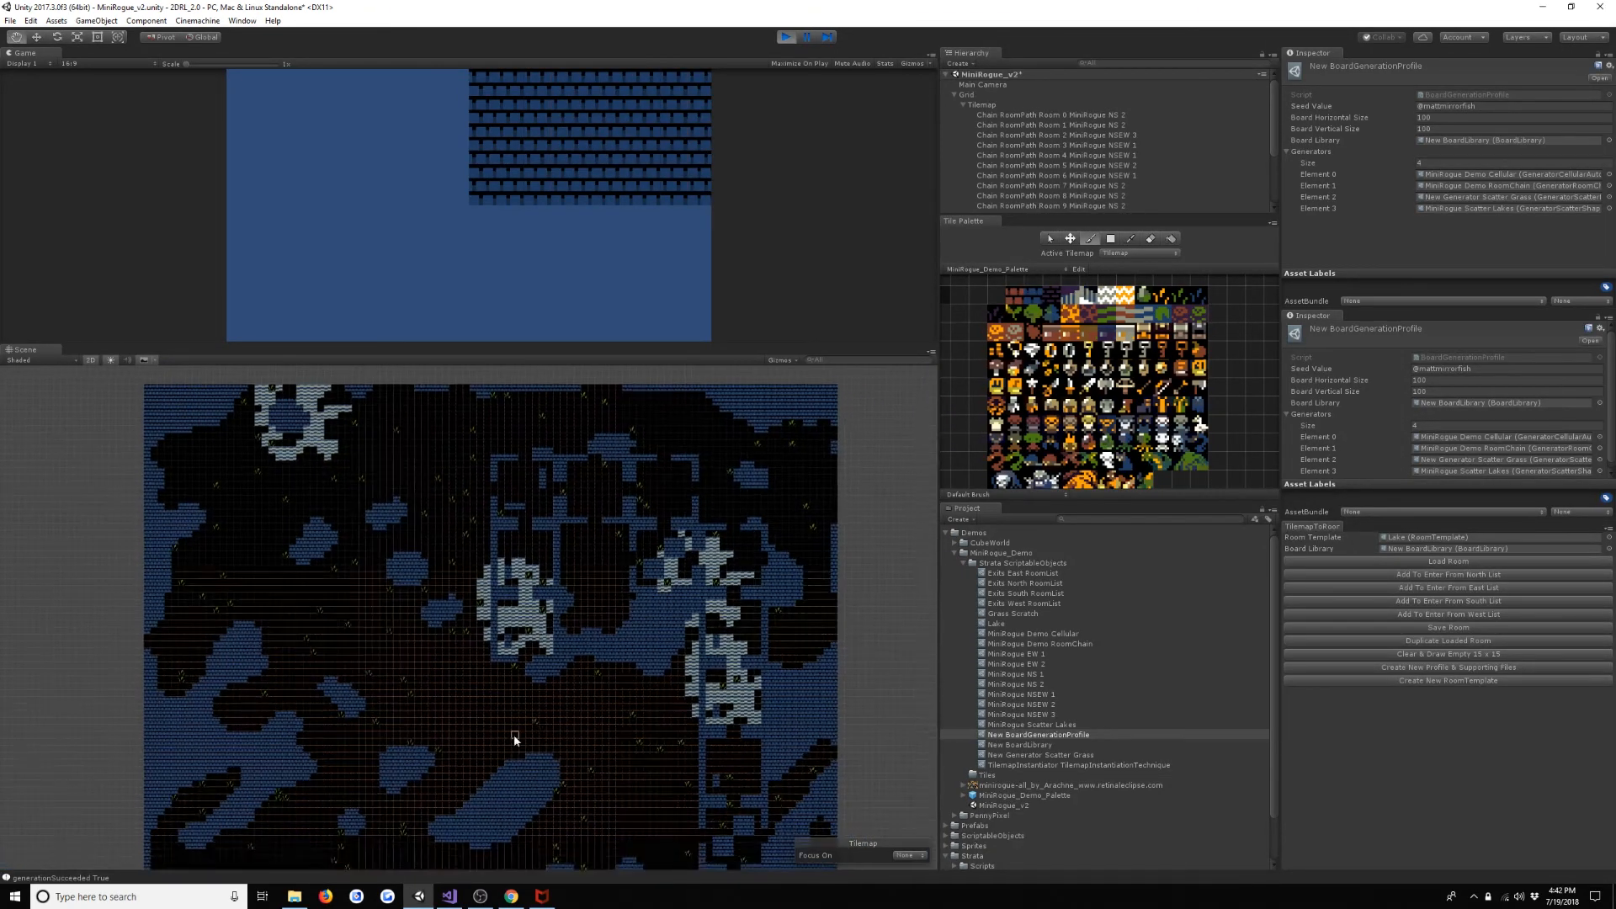
pyautogui.scroll(3, 526, 673)
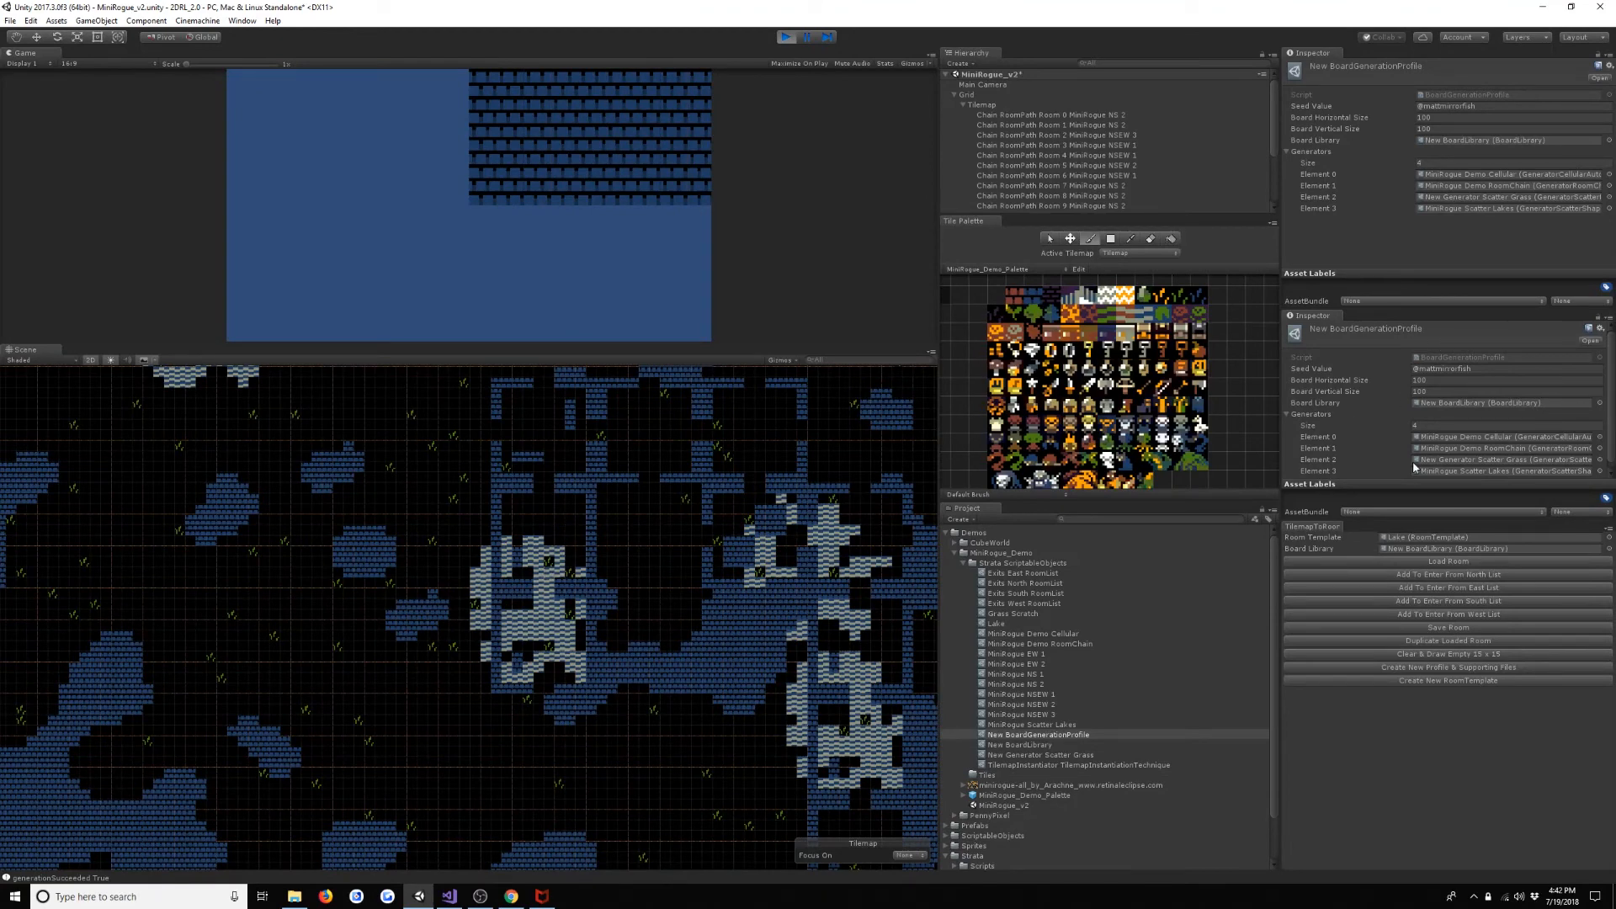
# - Reorder the profile's generators so MiniRogue Scatter Lakes is Element 2 and New Generator Scatter Grass is Element 3
pyautogui.scroll(-1, 1484, 423)
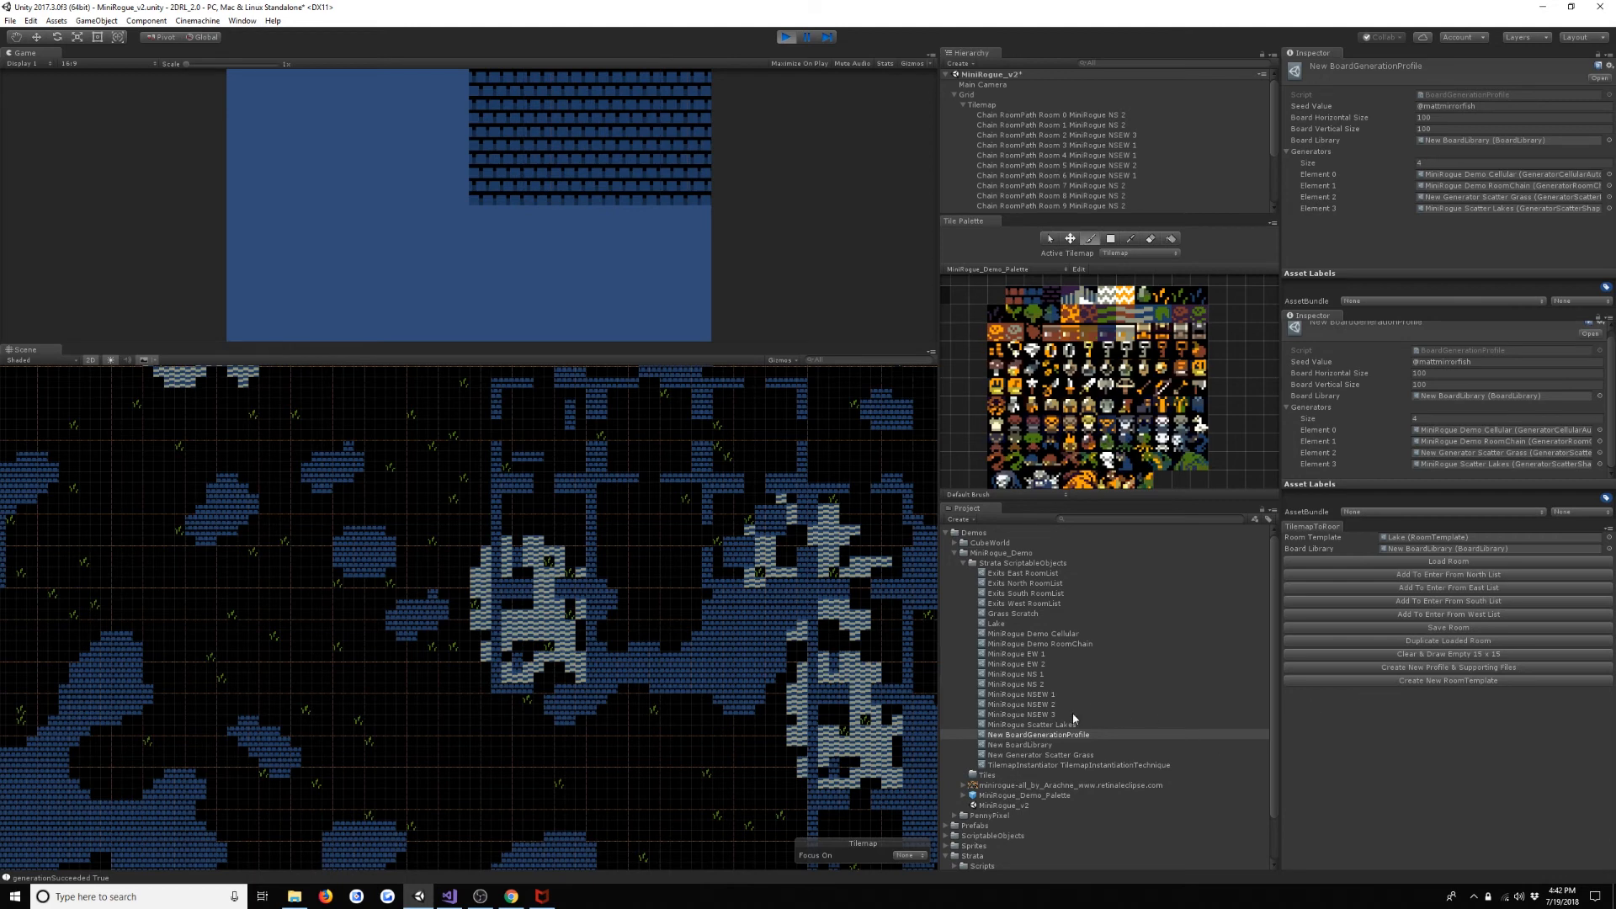
pyautogui.moveTo(1071, 726); pyautogui.dragTo(1520, 462)
pyautogui.moveTo(1063, 747); pyautogui.dragTo(1482, 464)
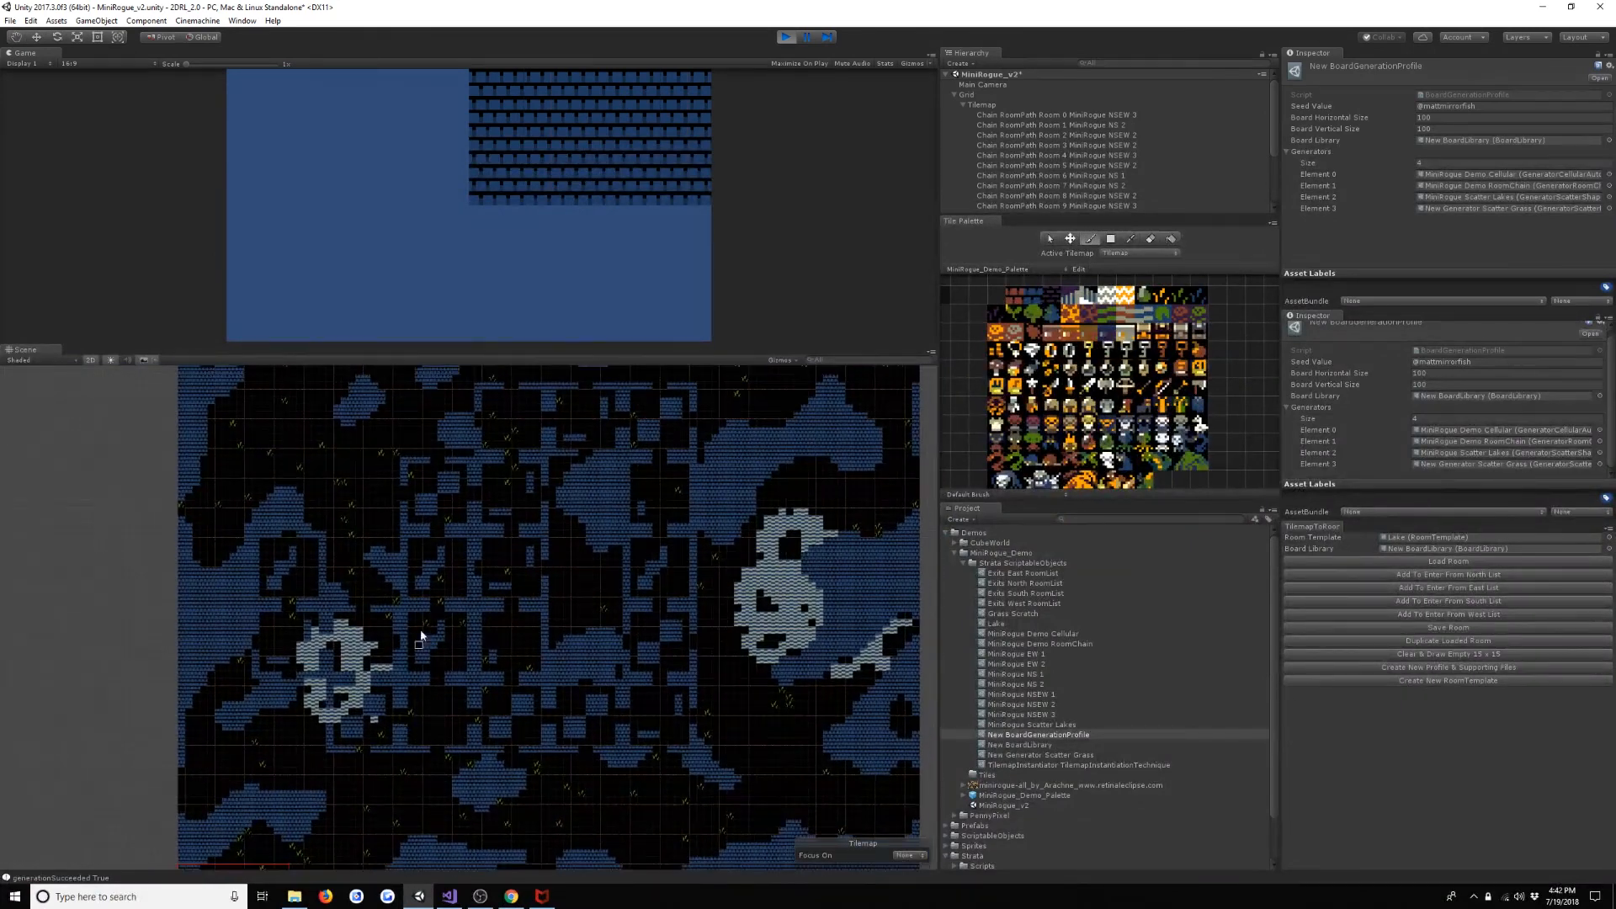
# - Examine the lakes, grass and rooms on the board generated with the new order, and stop play mode
pyautogui.scroll(-3, 421, 639)
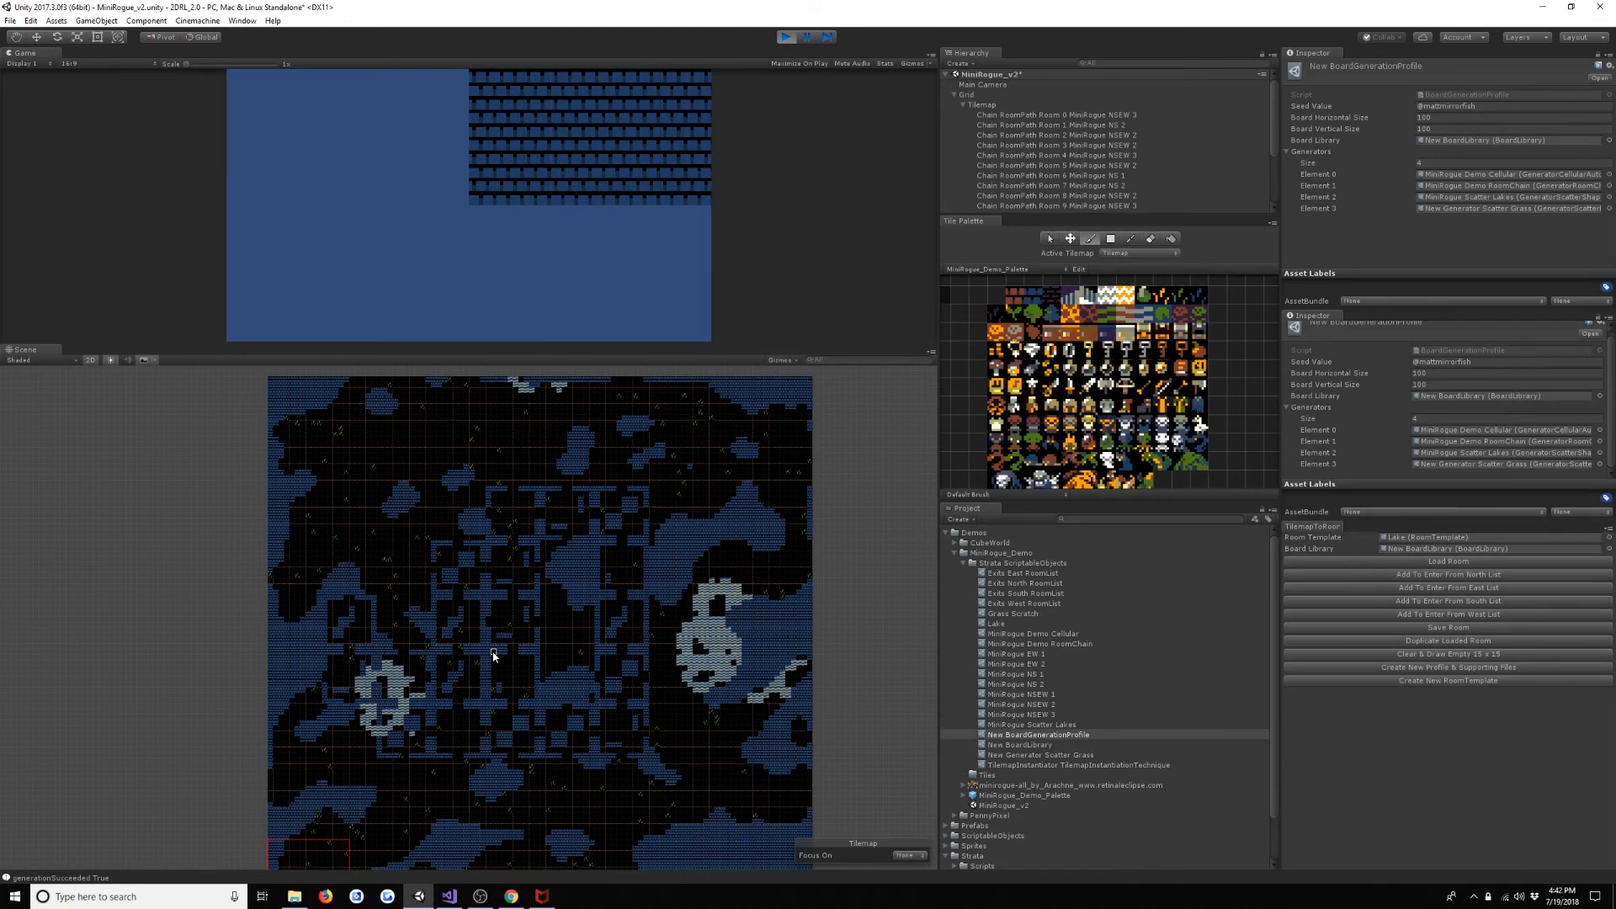
pyautogui.moveTo(495, 655); pyautogui.dragTo(475, 576, button='middle')
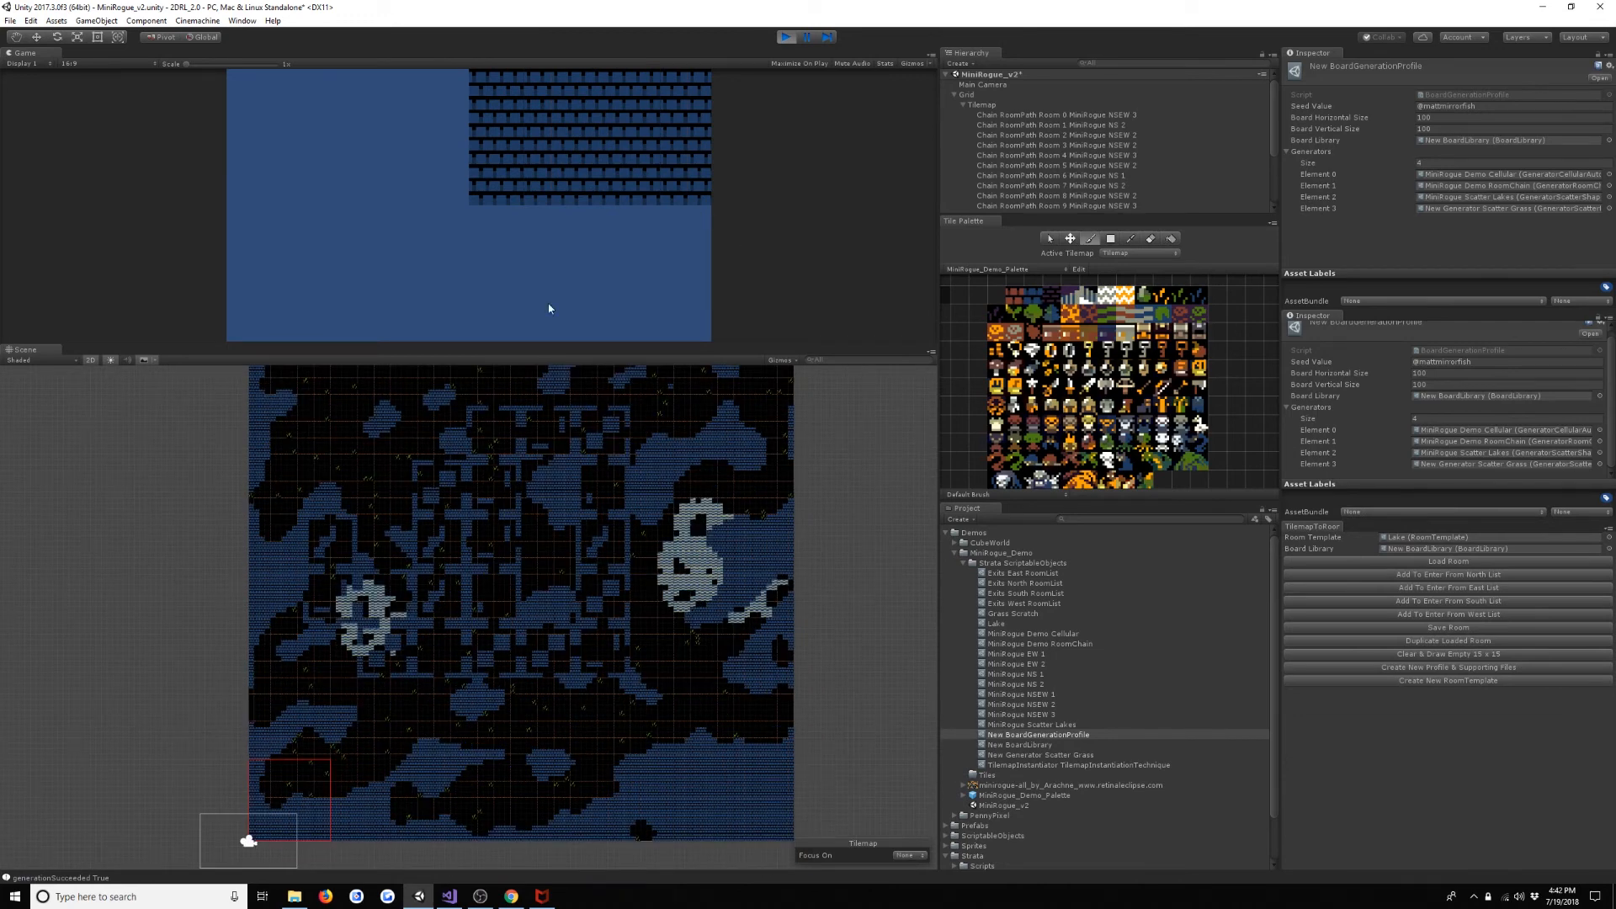
pyautogui.scroll(5, 623, 515)
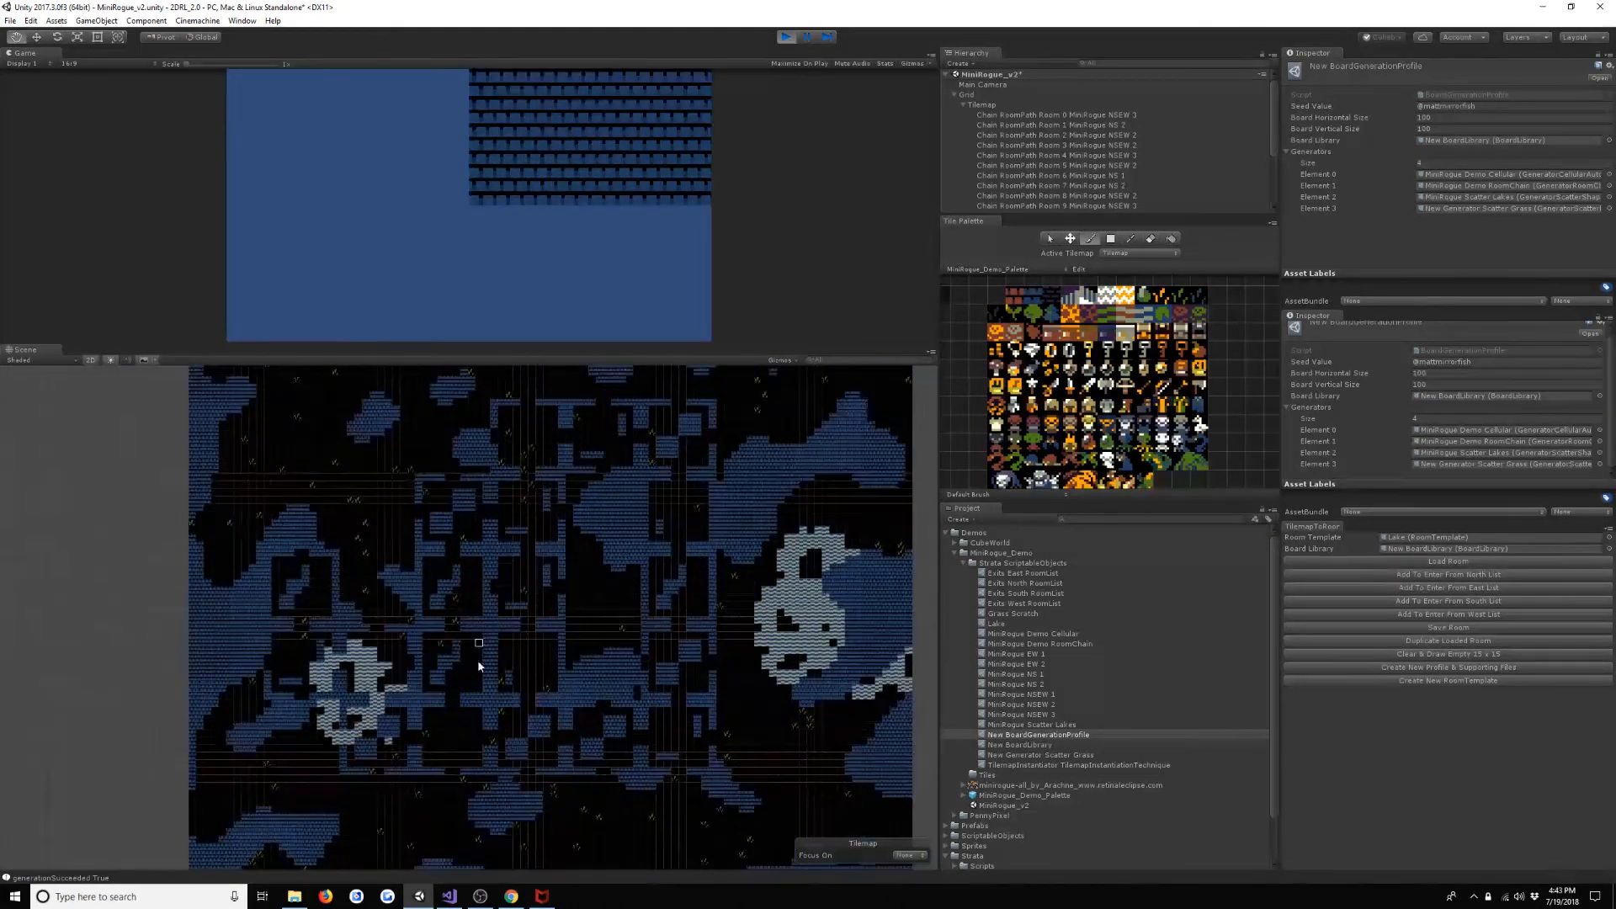
pyautogui.moveTo(478, 663); pyautogui.dragTo(485, 648, button='middle')
pyautogui.scroll(7, 437, 626)
pyautogui.moveTo(372, 681); pyautogui.dragTo(352, 707, button='middle')
pyautogui.scroll(-7, 352, 706)
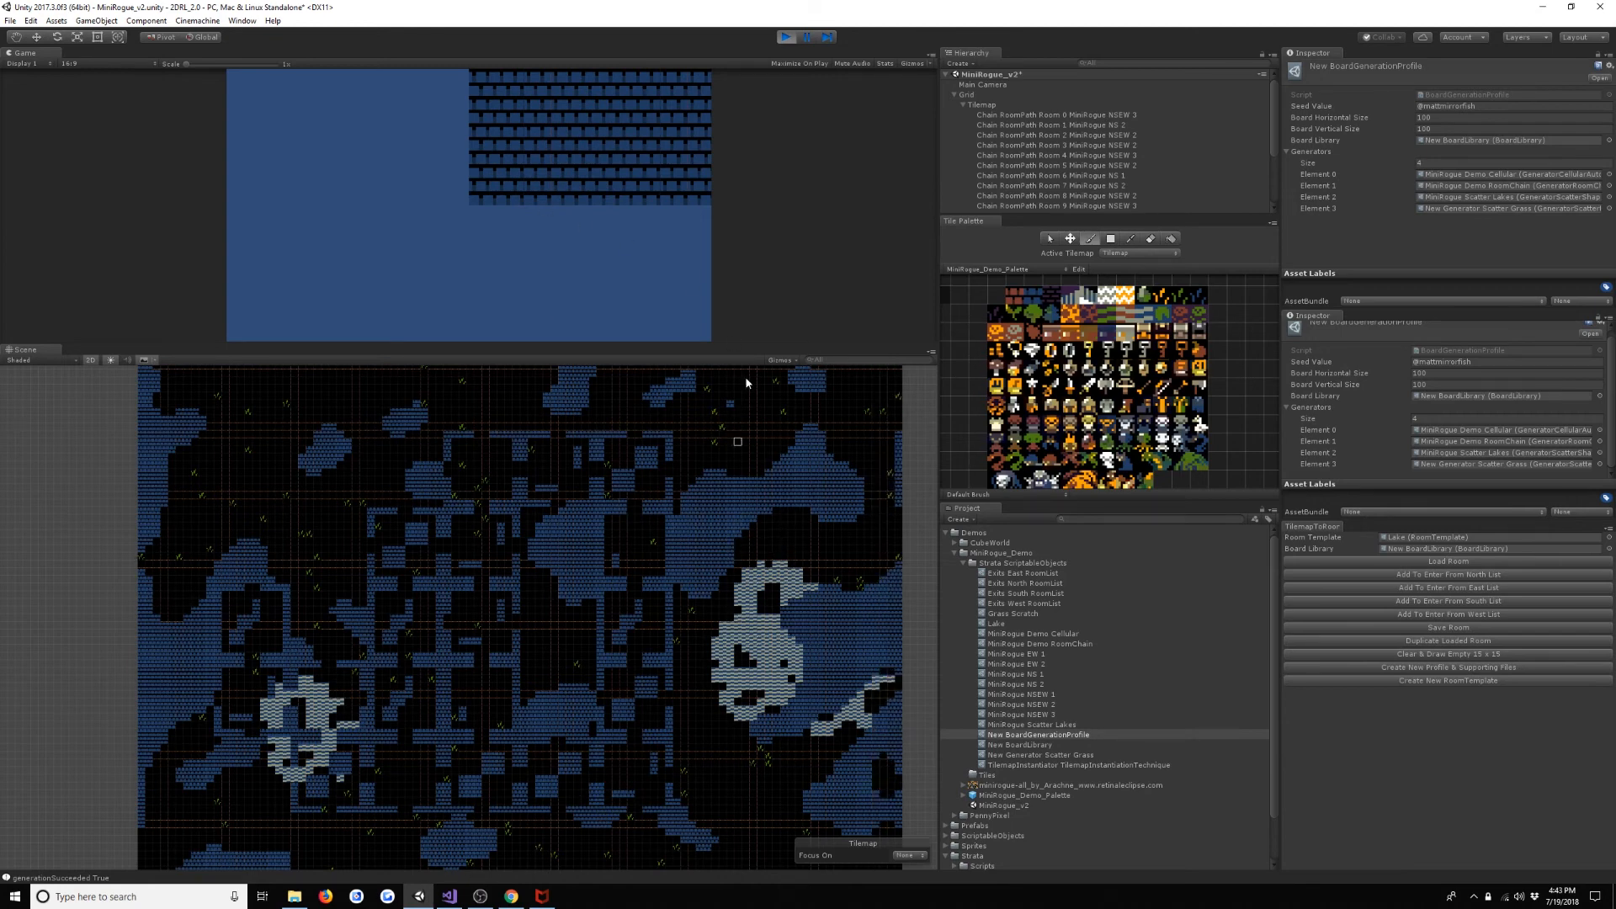
pyautogui.click(783, 38)
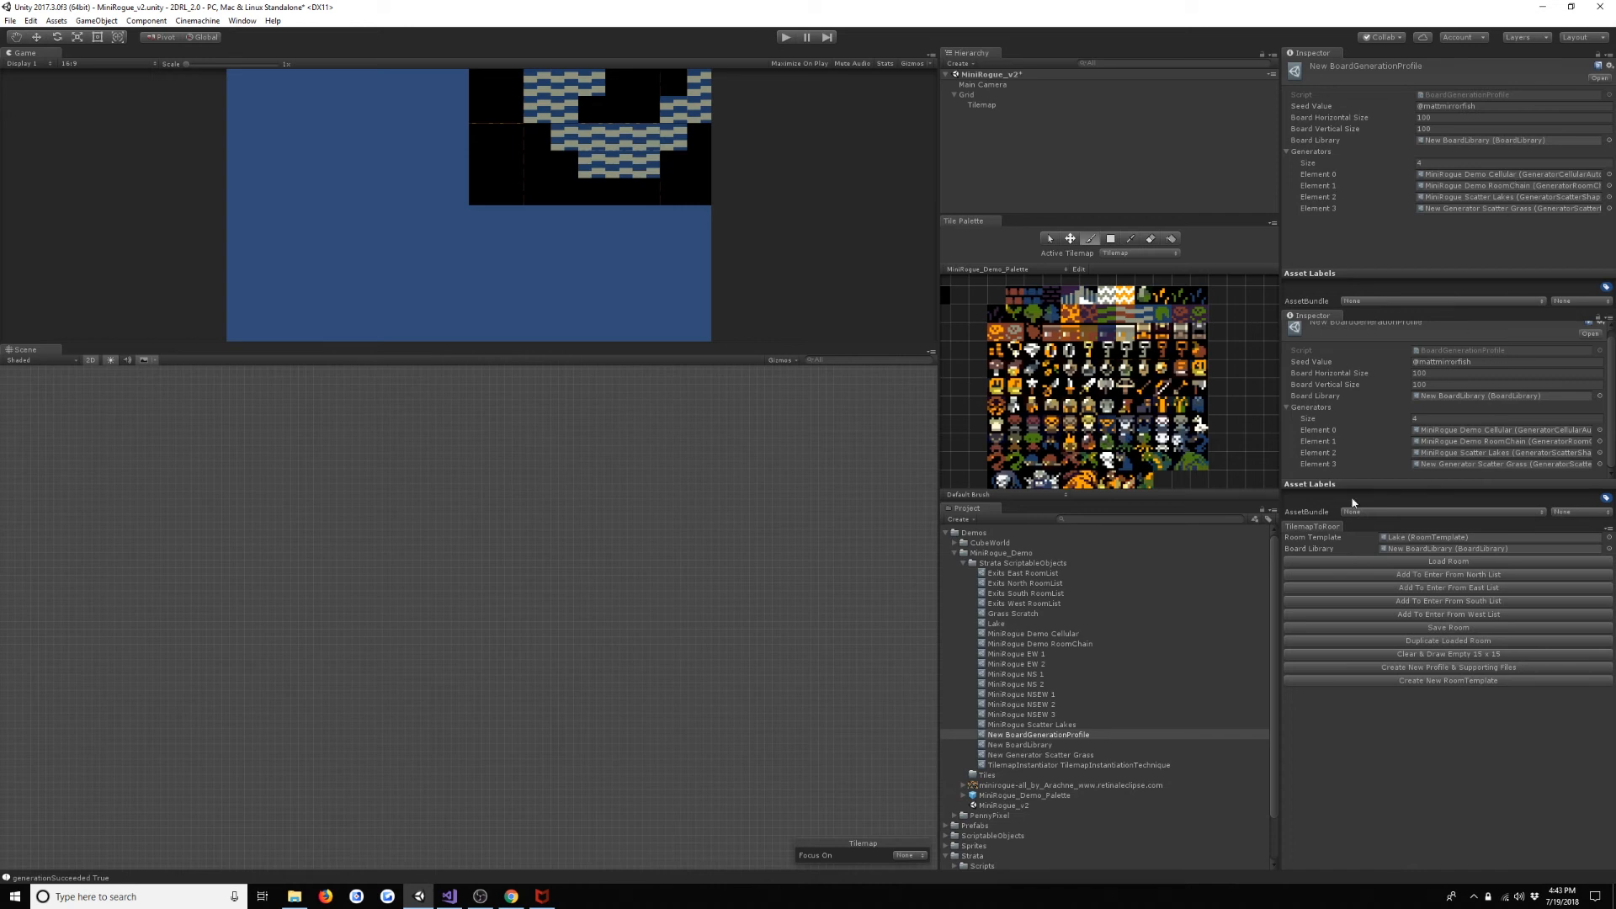
# - Create a GeneratorTunneler asset in MiniRogue_Demo's Strata ScriptableObjects folder
pyautogui.click(1025, 564)
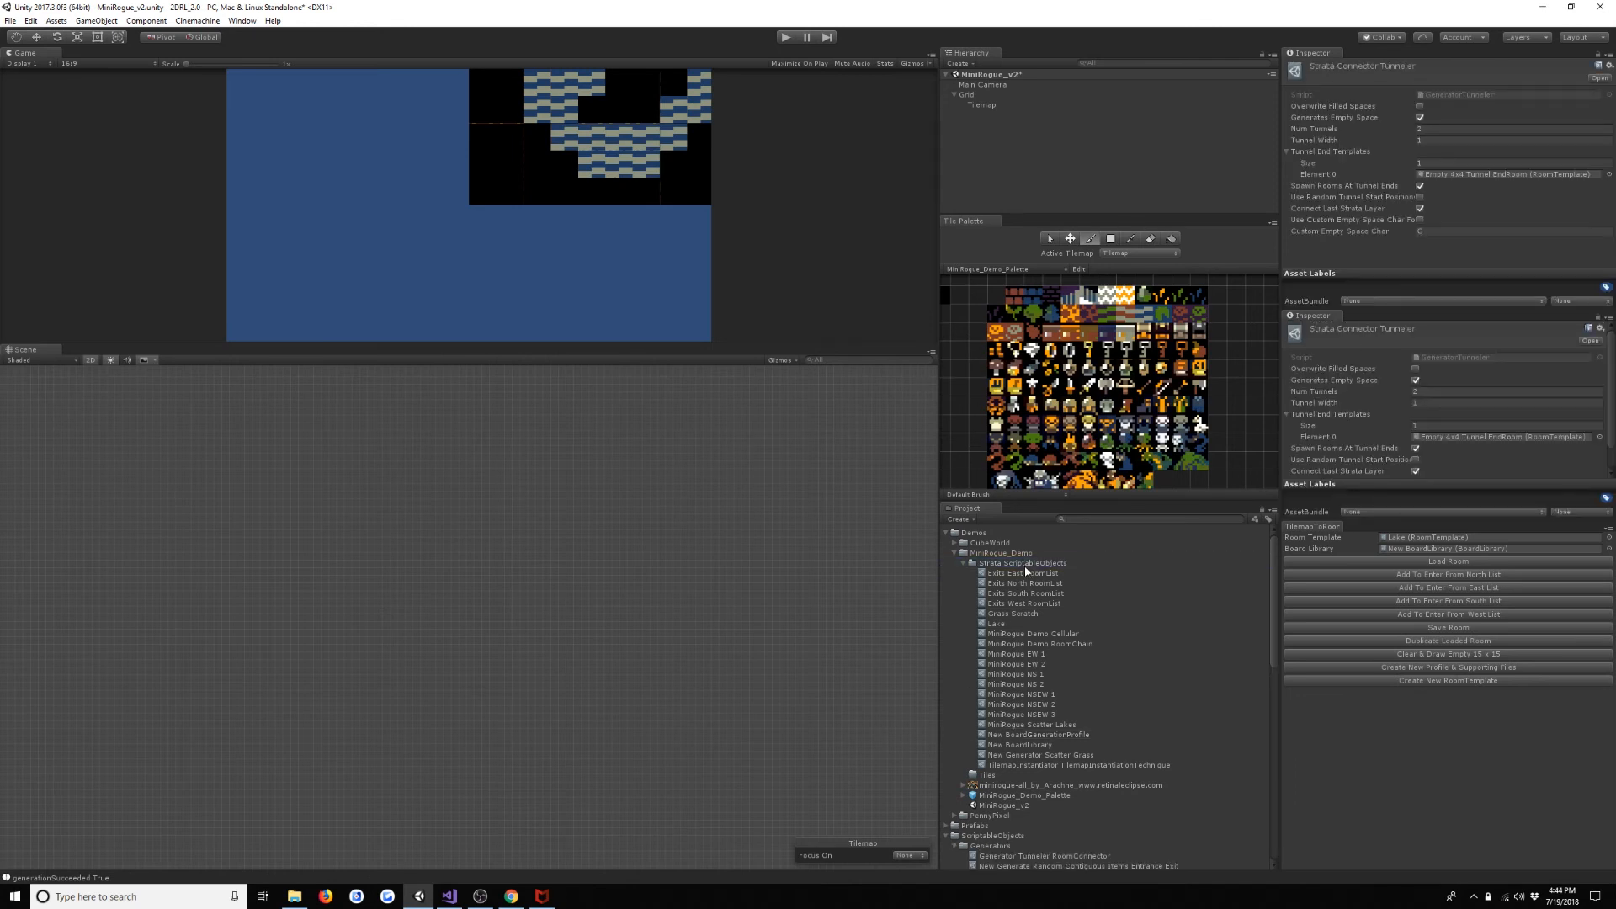
pyautogui.click(1031, 552)
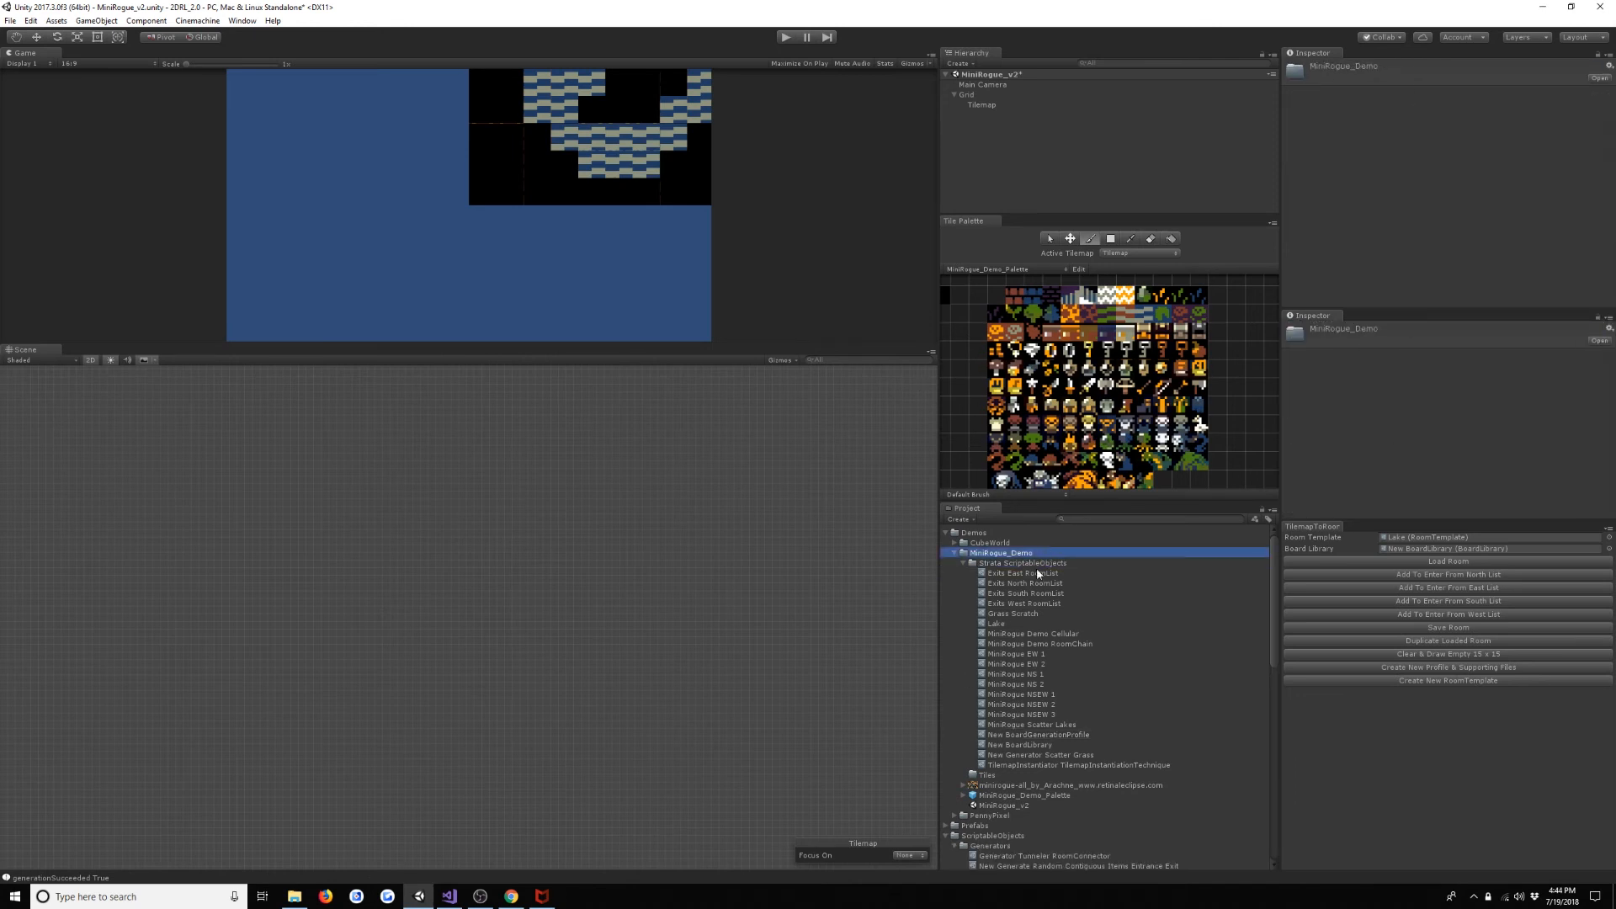
pyautogui.rightClick(1047, 564)
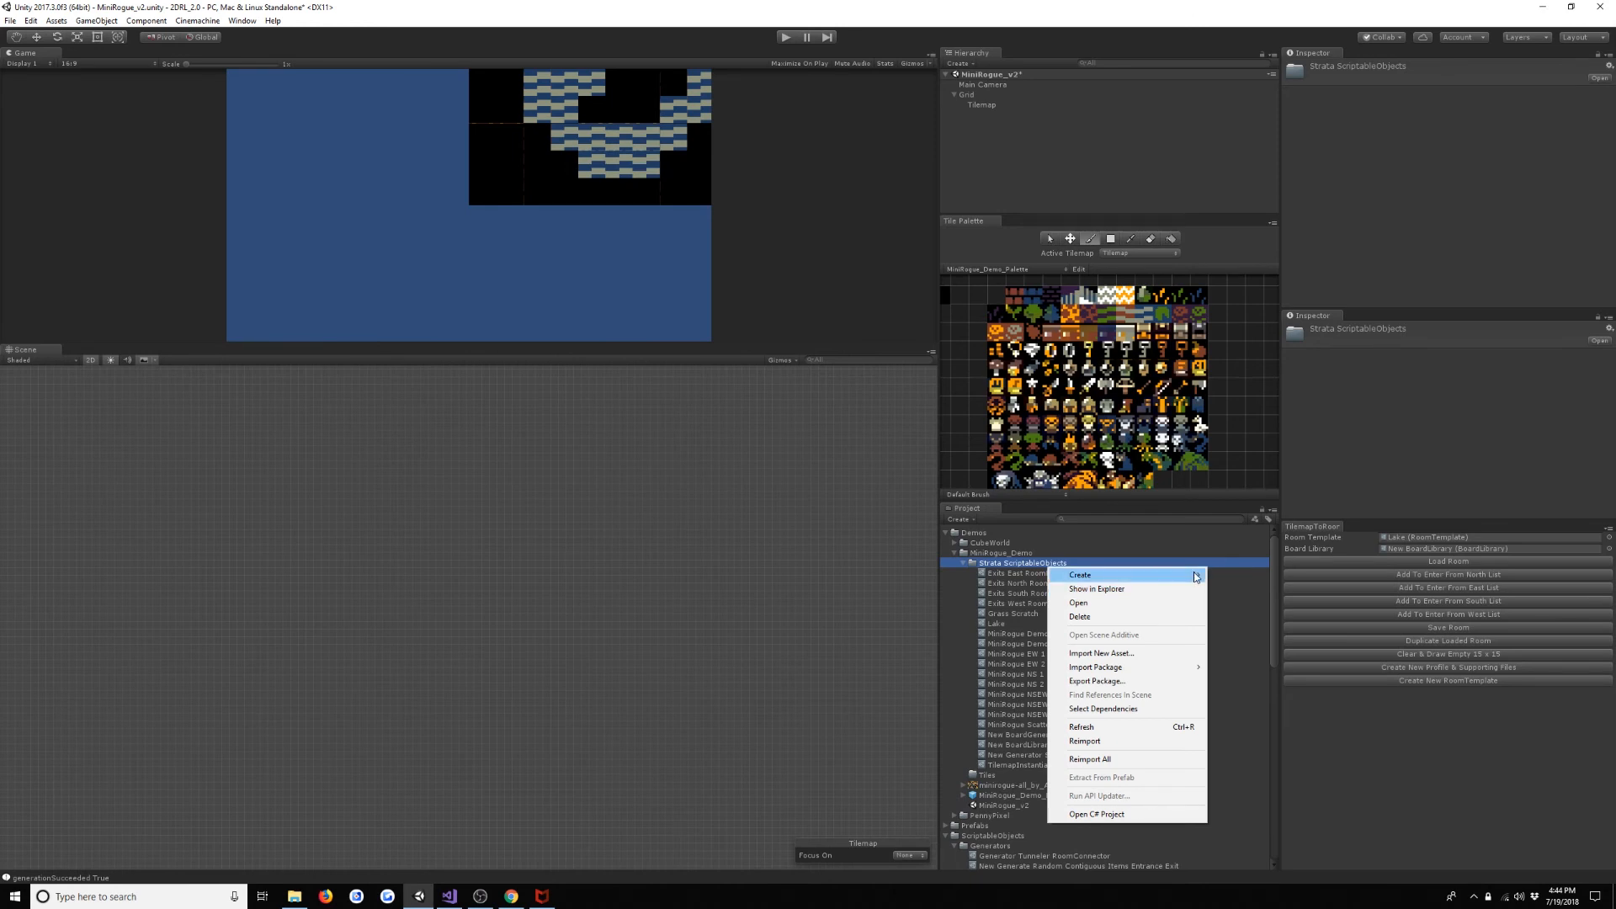
pyautogui.moveTo(1199, 580)
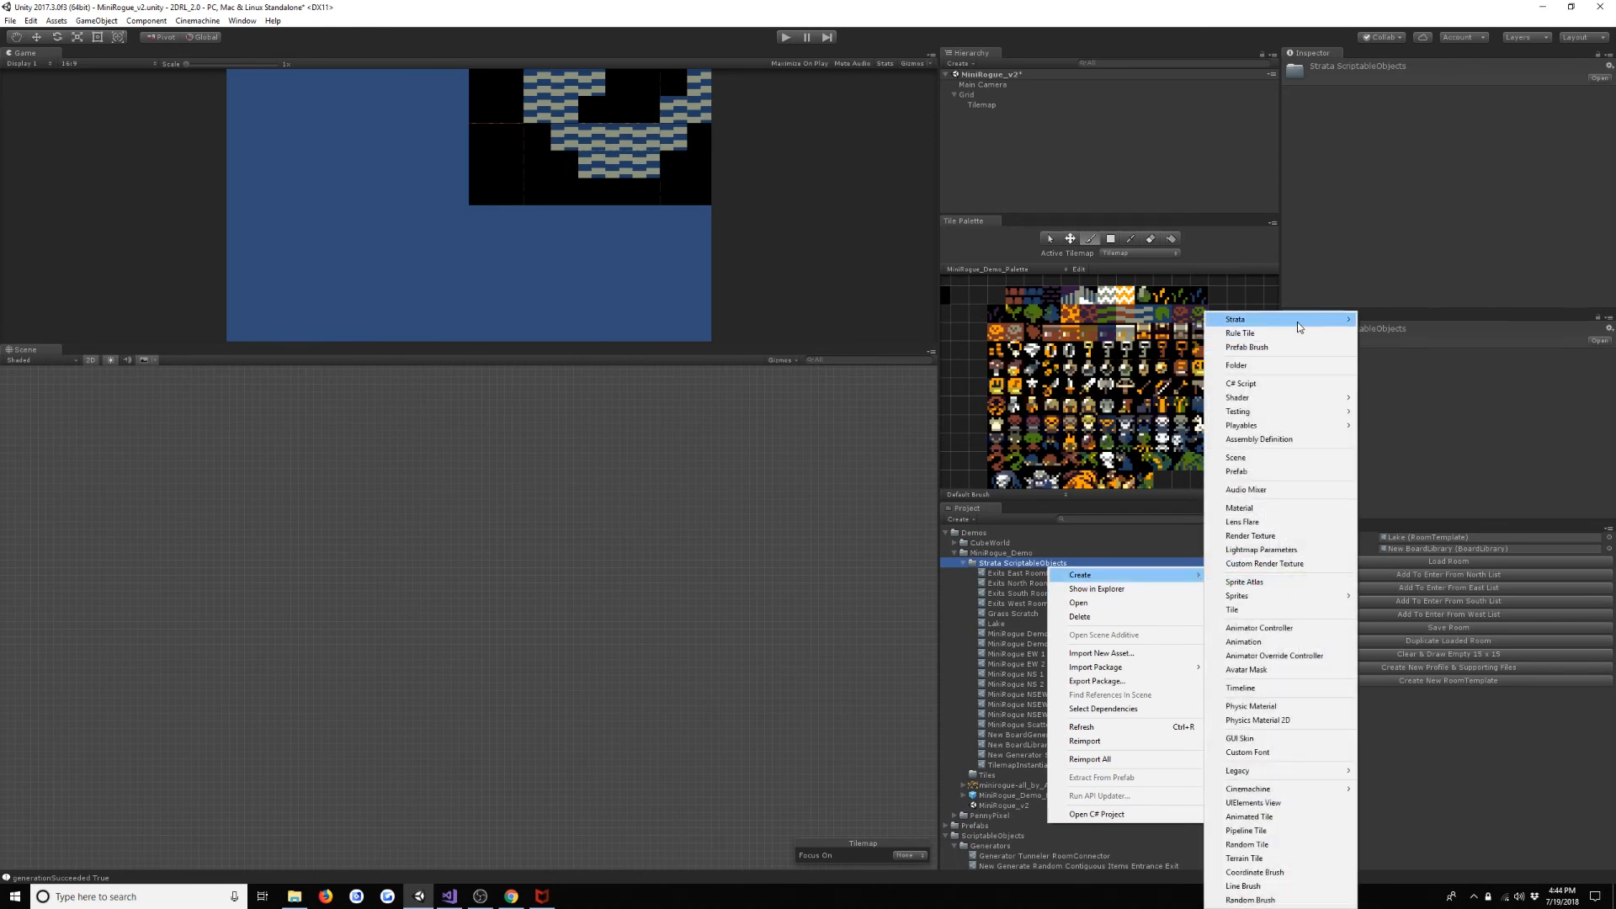
pyautogui.moveTo(1296, 322)
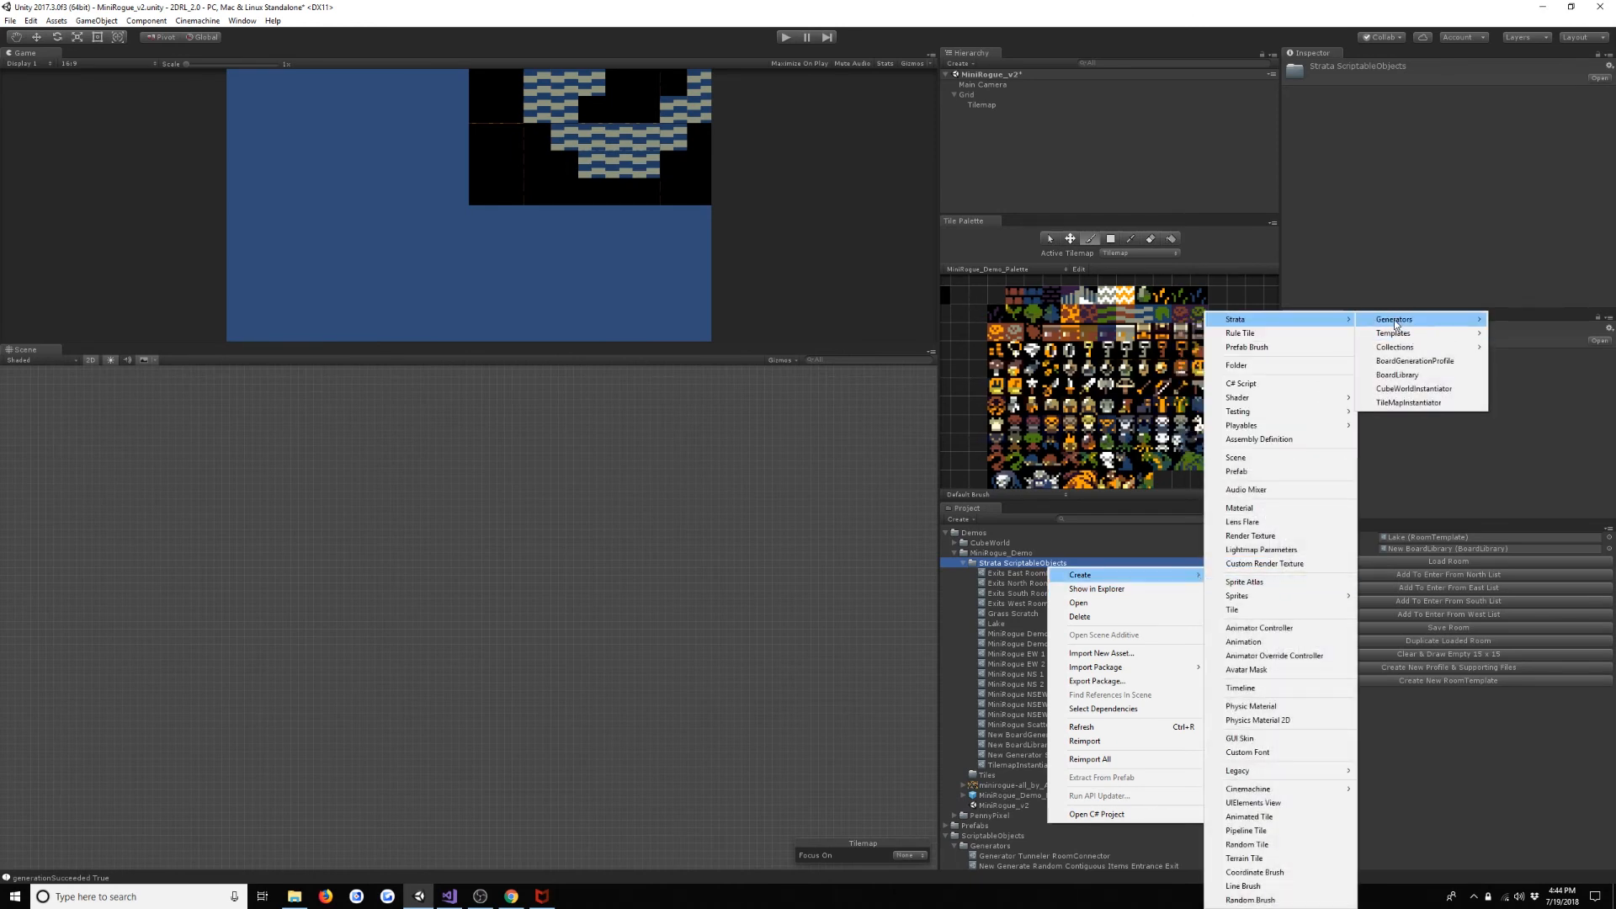
pyautogui.moveTo(1398, 324)
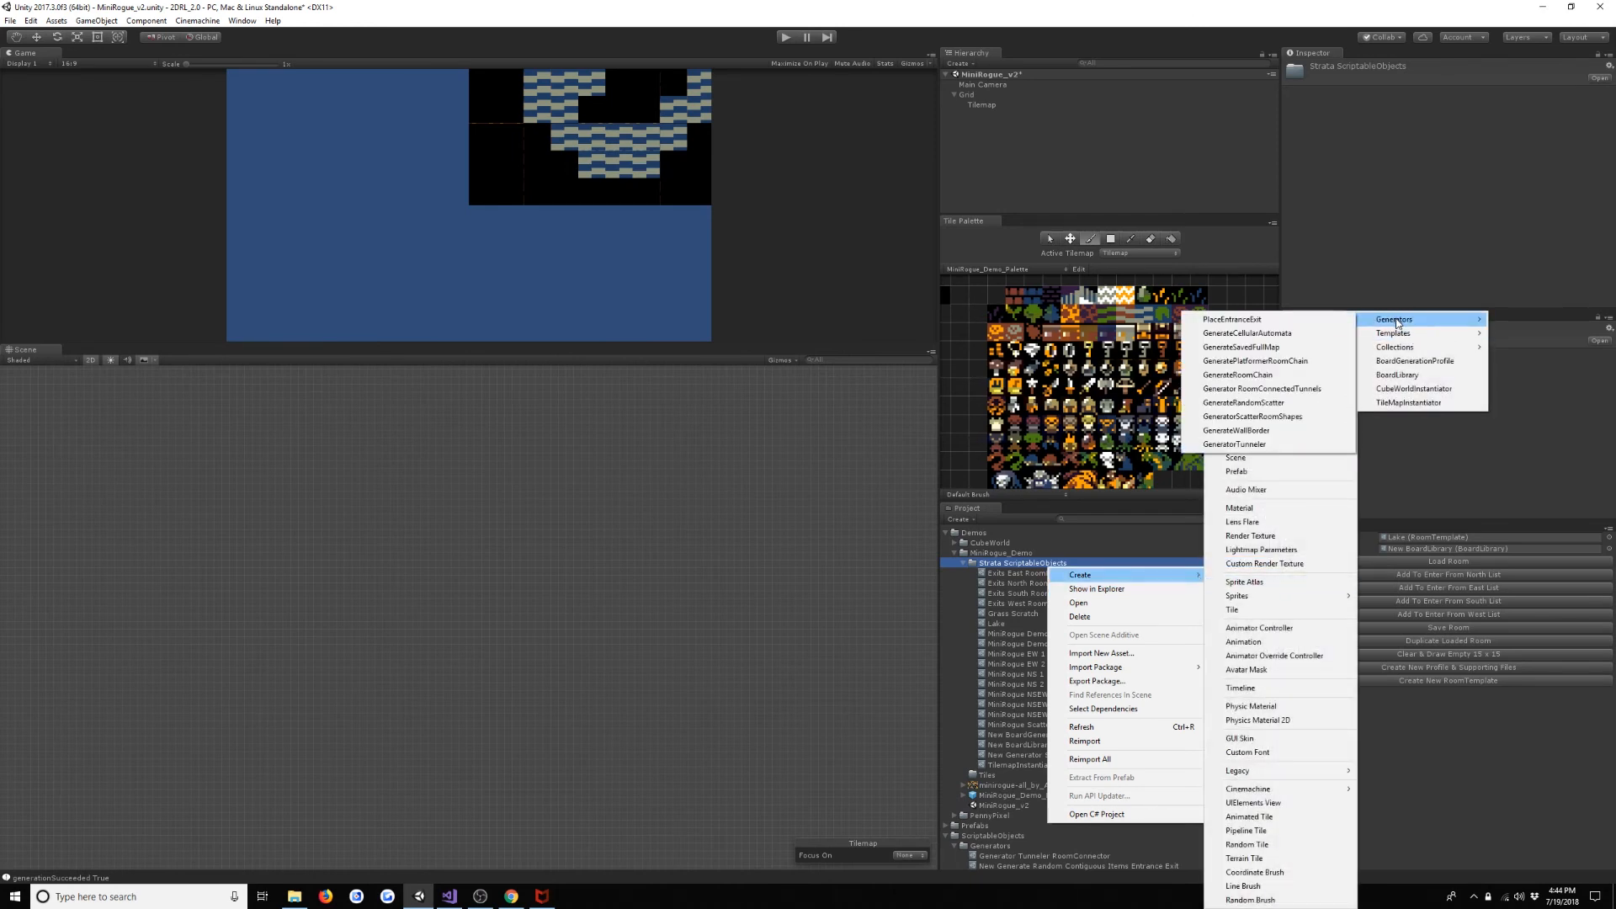
pyautogui.click(1263, 445)
# - Name the new tunneler generator asset MiniRogue Connector Tunneler
pyautogui.write('C')
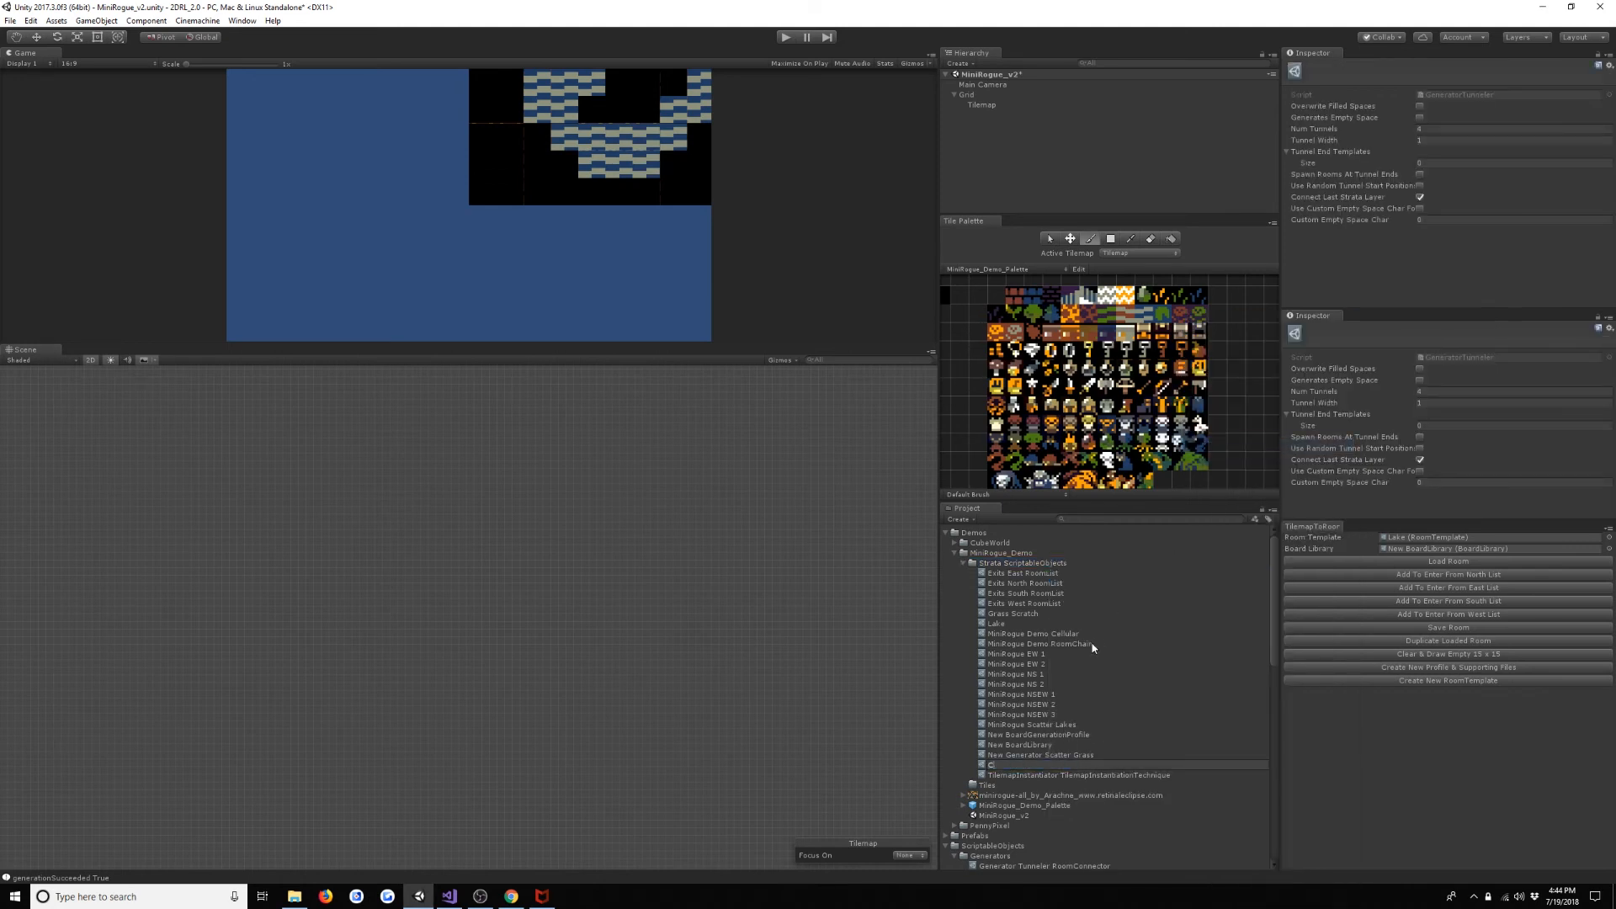
pyautogui.press('BackSpace')
pyautogui.press('BackSpace')
pyautogui.press('BackSpace')
pyautogui.write('MiniRogue Connector Tunneler')
pyautogui.press('Return')
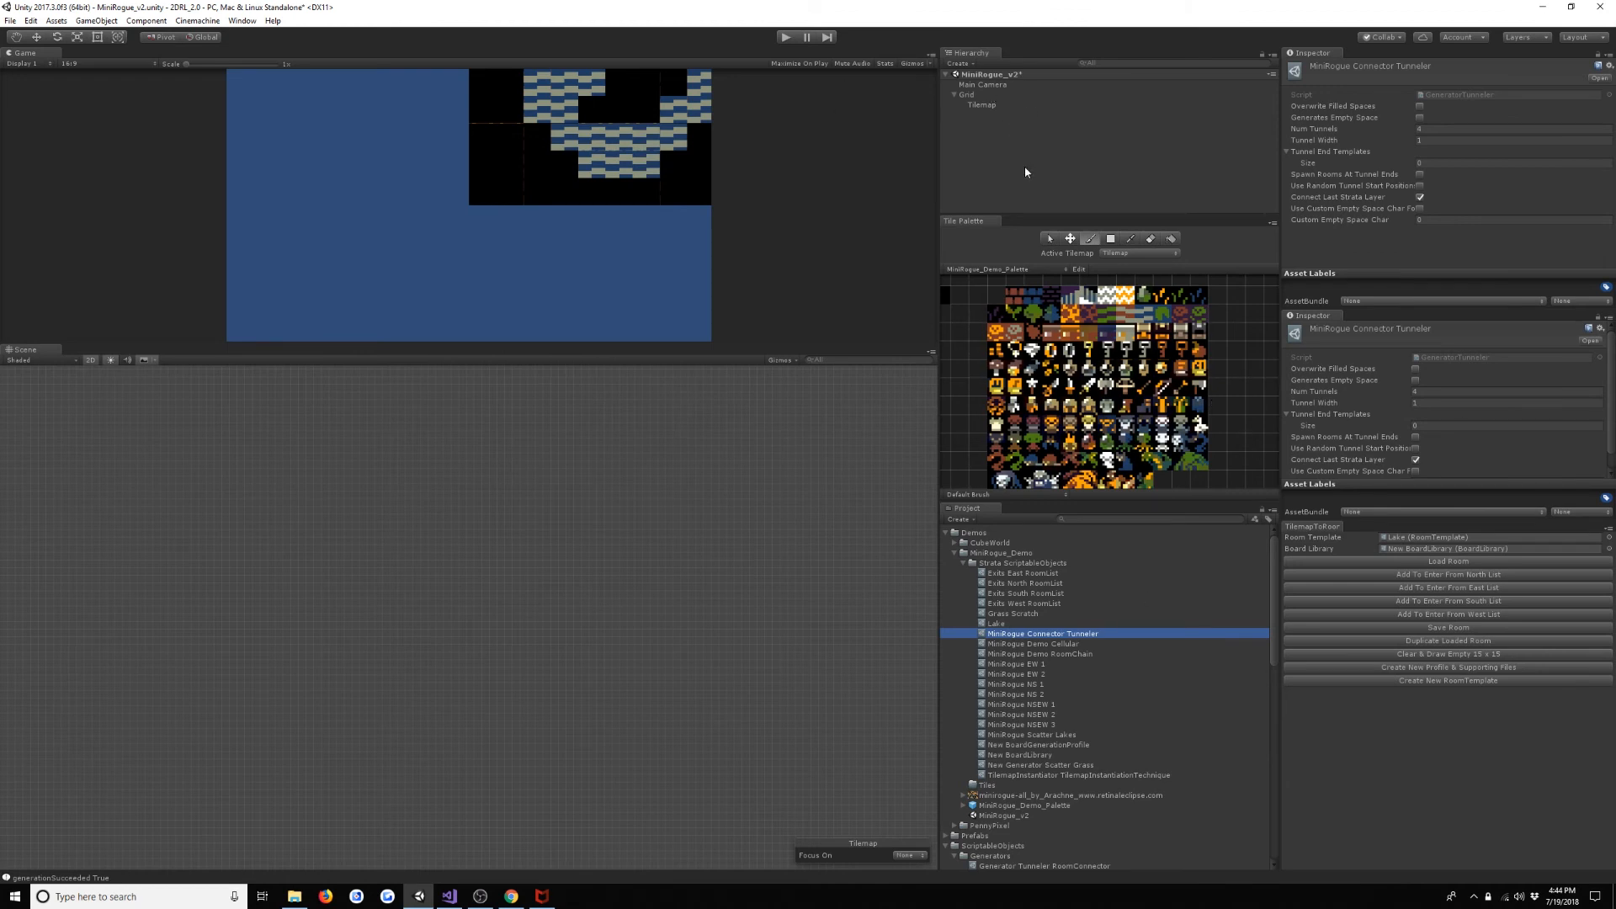
# - Set the board generation profile's Generators size to 5 and assign MiniRogue Connector Tunneler as Element 4
pyautogui.click(984, 105)
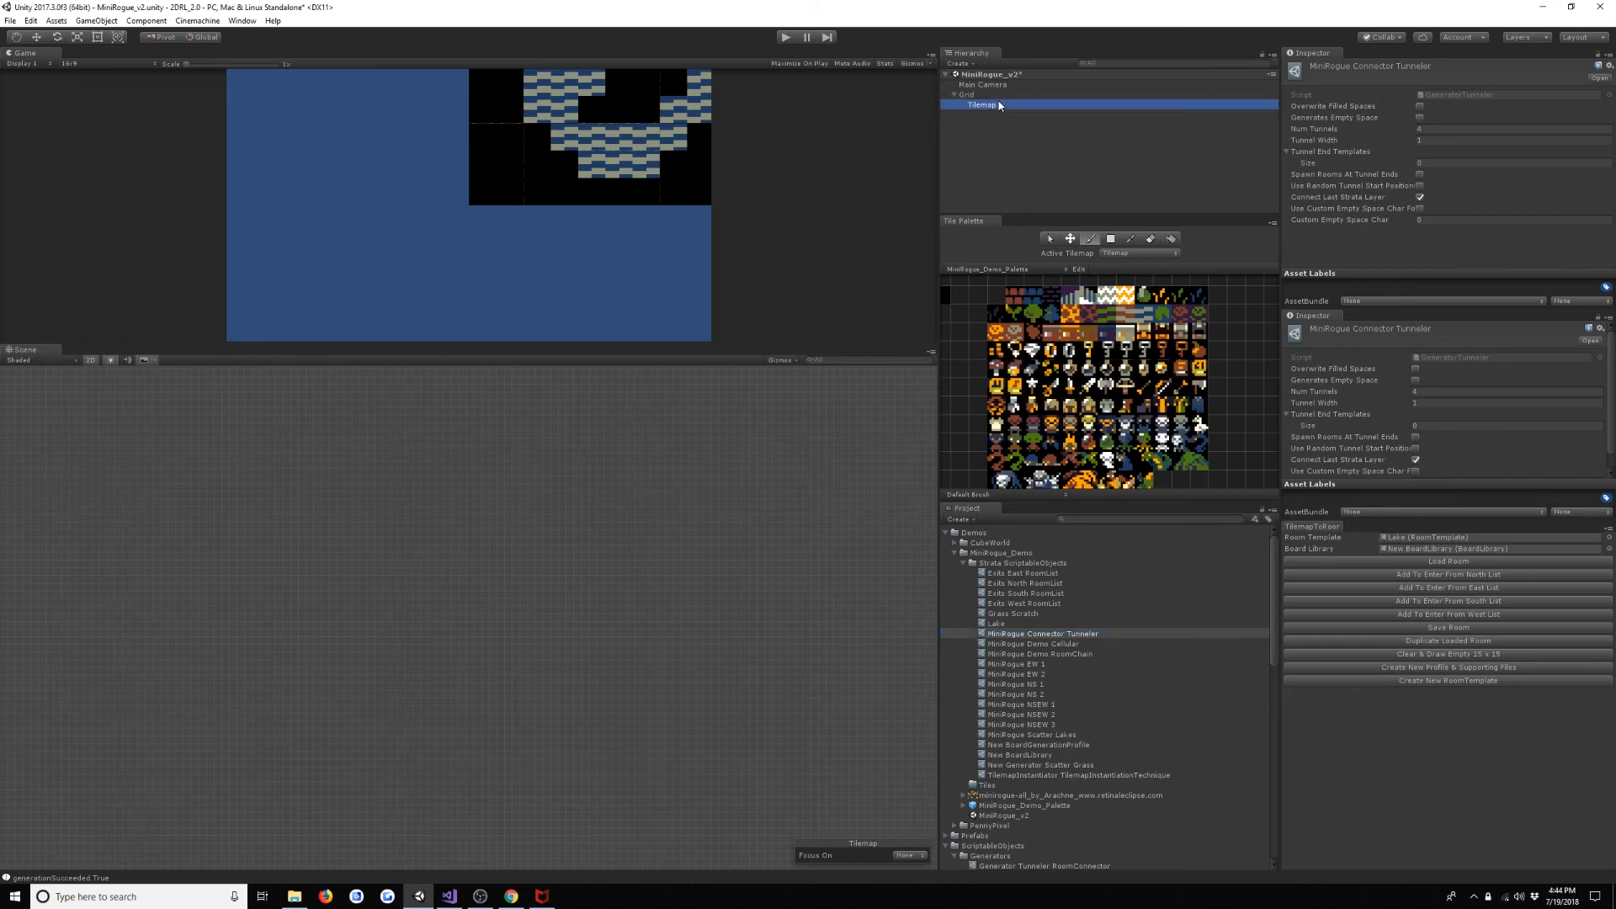
pyautogui.scroll(-3, 1441, 208)
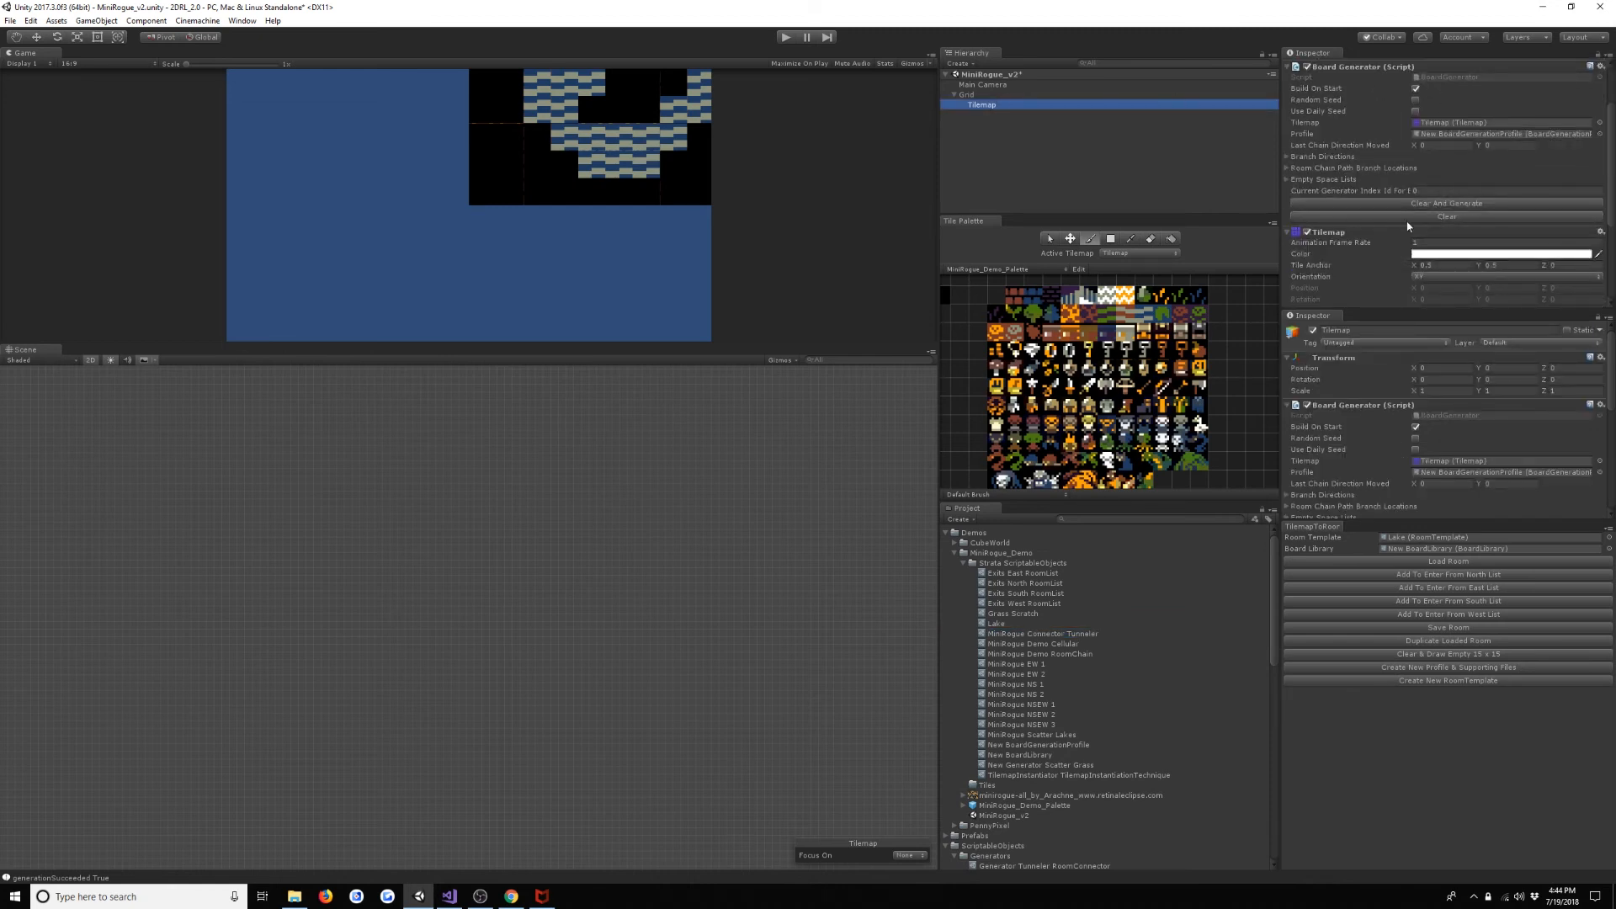
pyautogui.doubleClick(1448, 135)
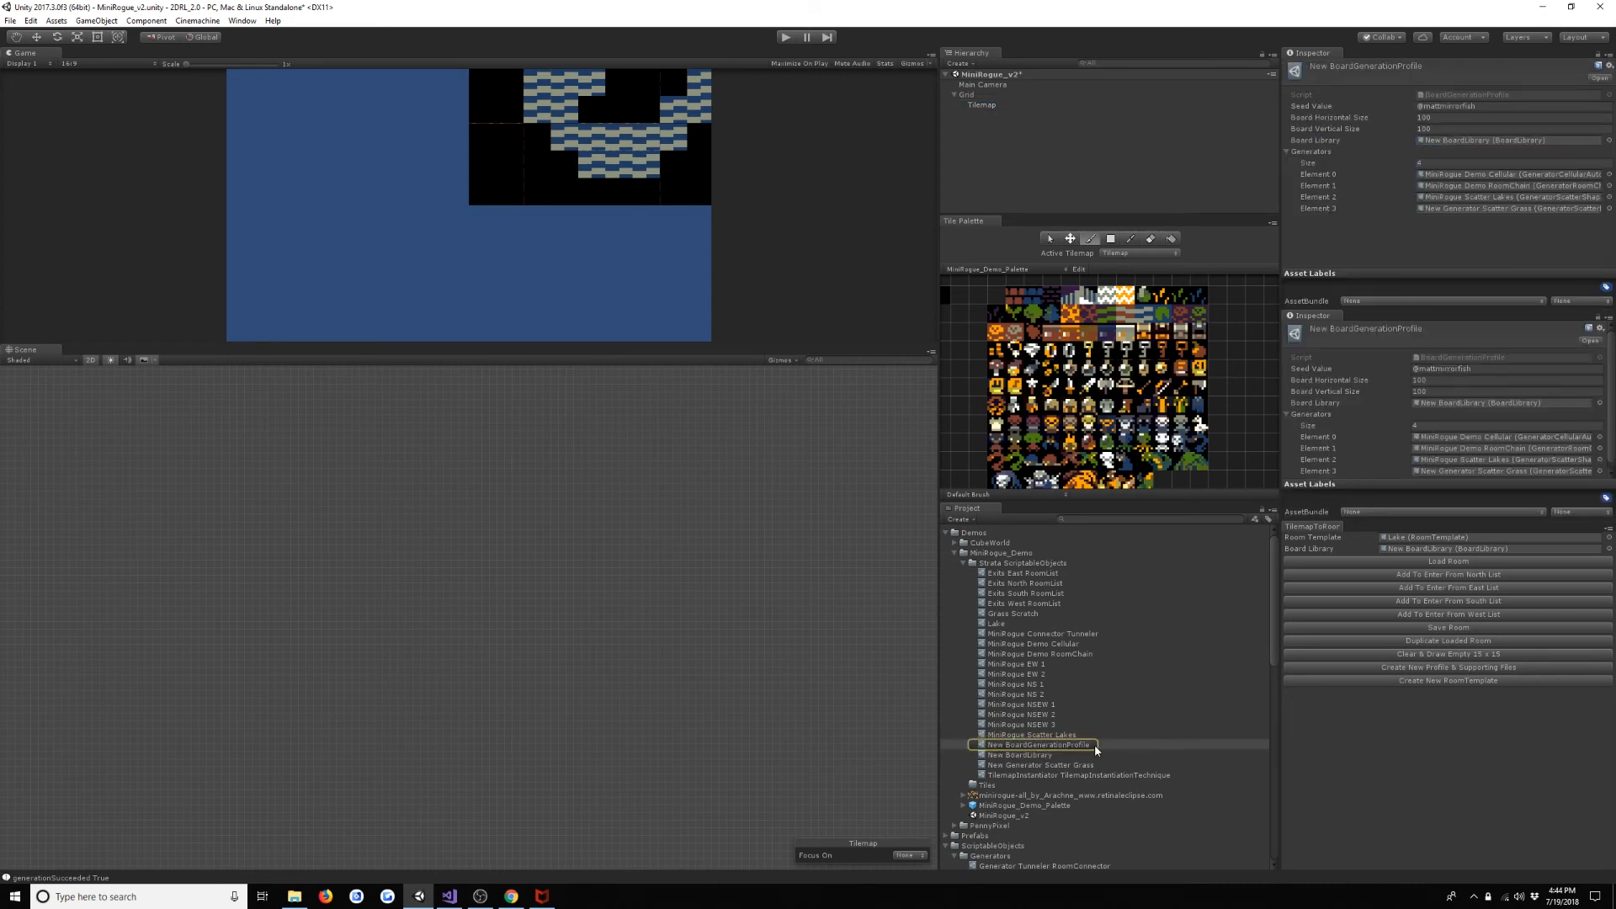
pyautogui.click(1454, 164)
pyautogui.write('5')
pyautogui.press('Return')
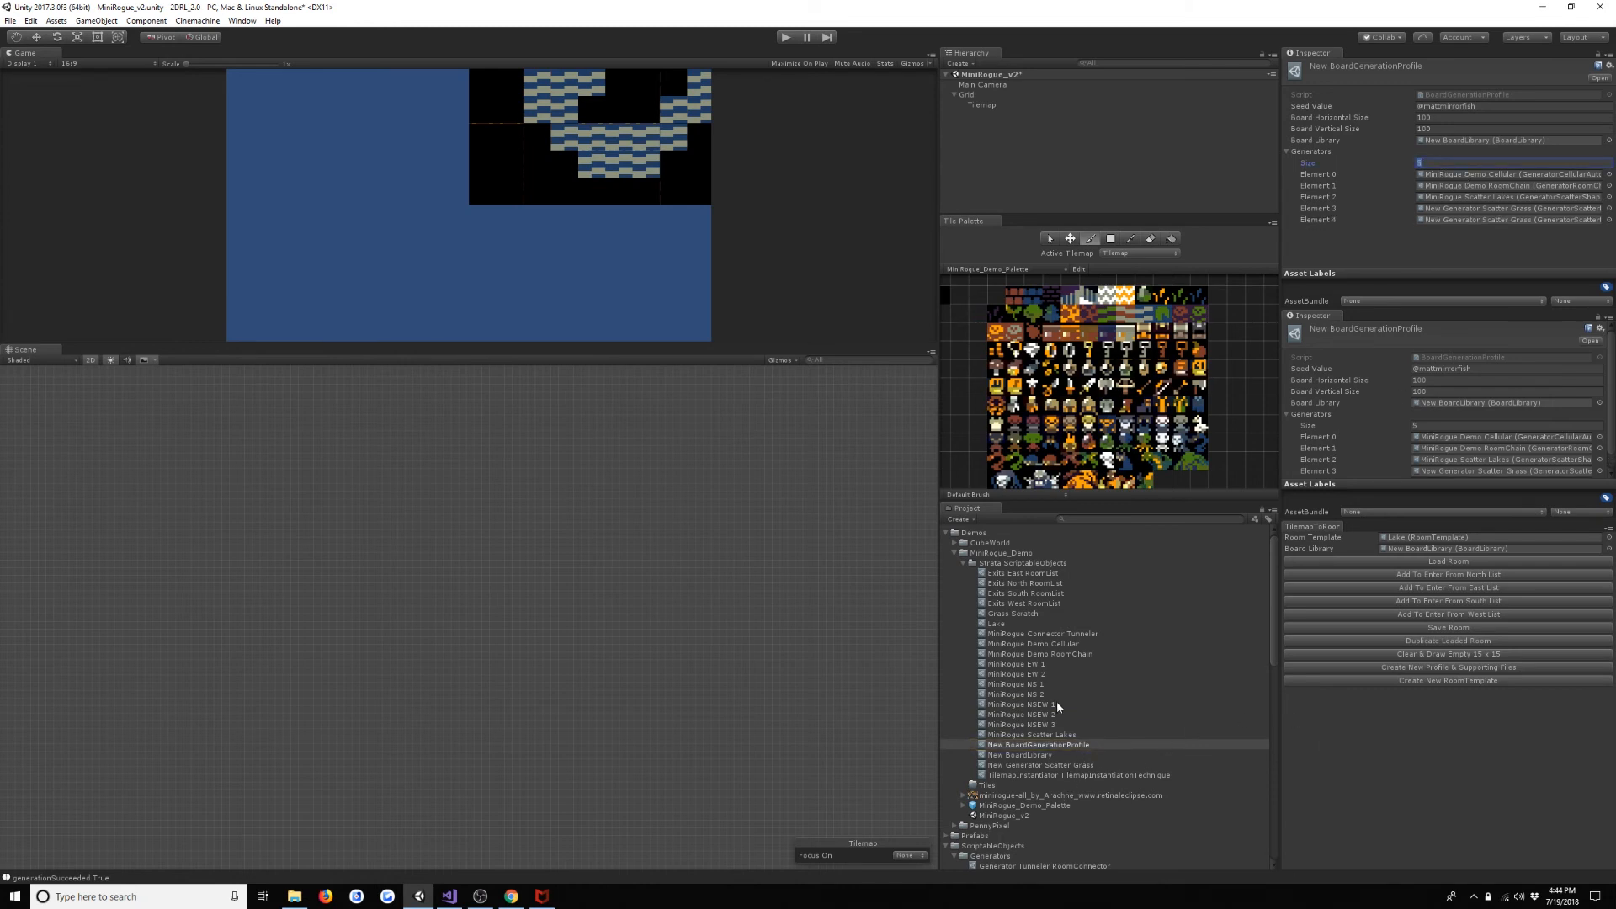
pyautogui.moveTo(1052, 644); pyautogui.dragTo(1492, 221)
# - Enable Overwrite Filled Spaces on the MiniRogue Connector Tunneler generator
pyautogui.doubleClick(1493, 220)
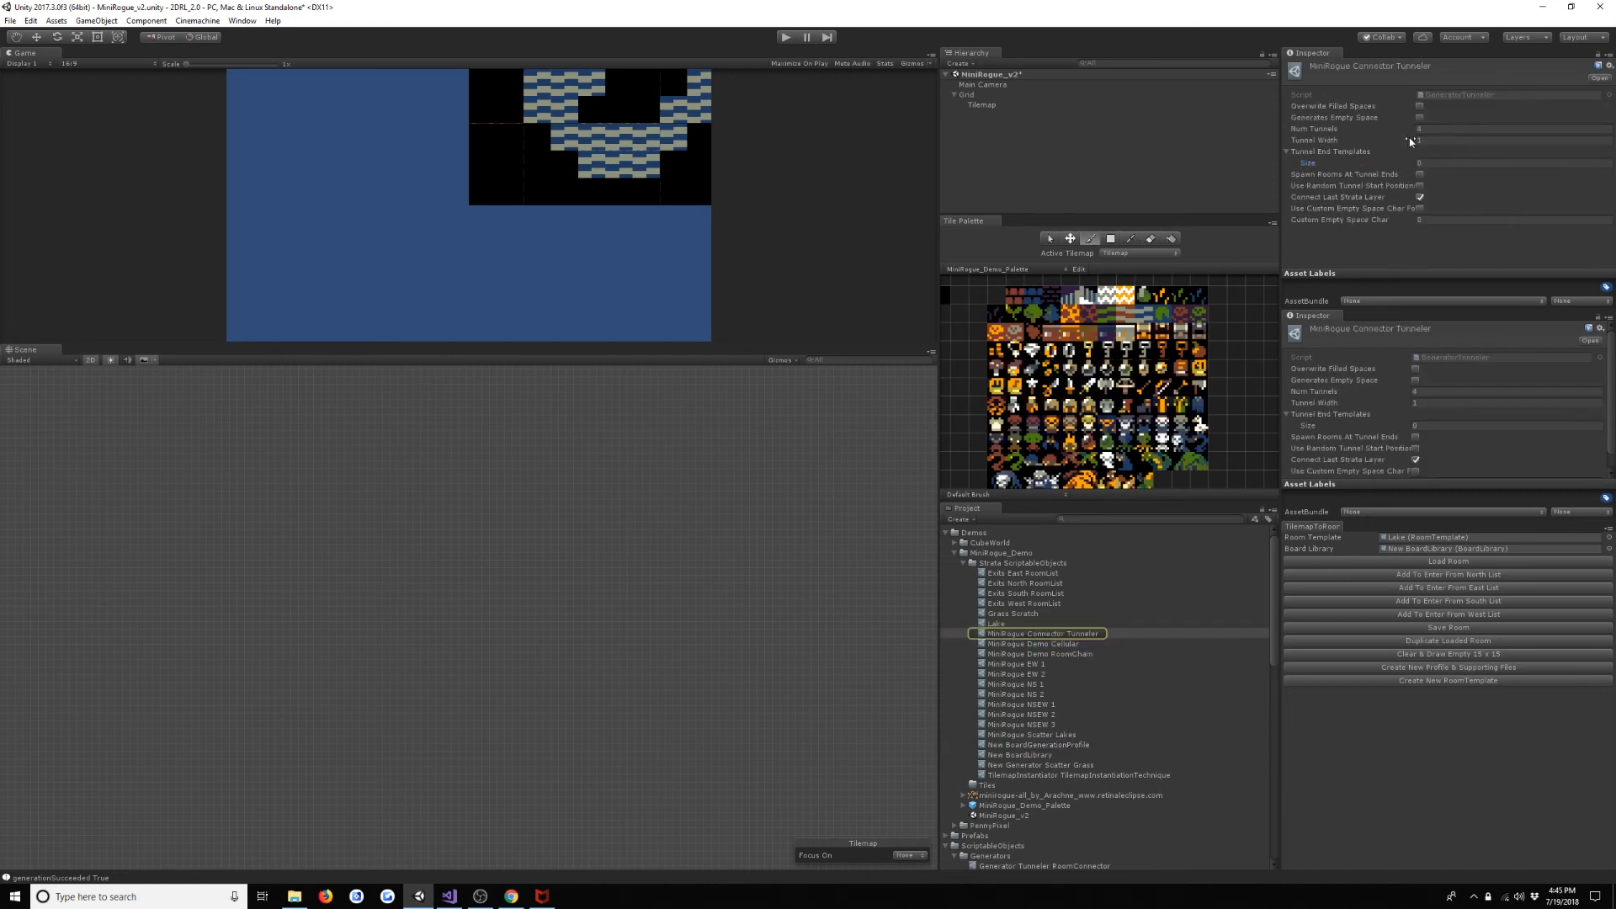
pyautogui.click(1427, 98)
pyautogui.click(1421, 107)
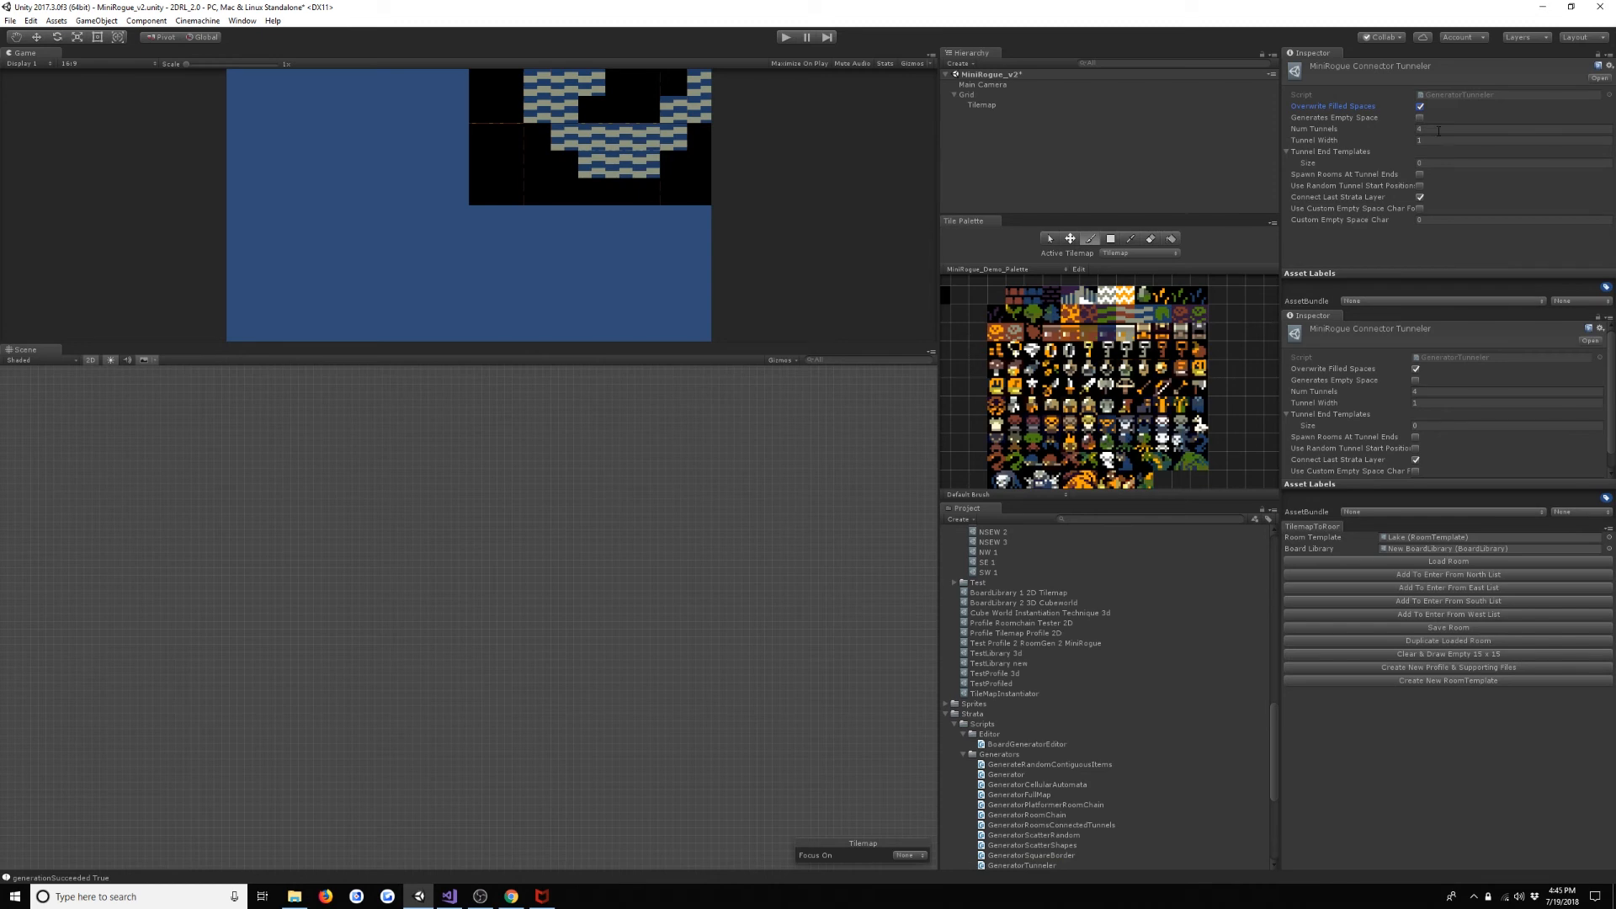
# - Run the scene to generate a board with the connector tunneler included, view the whole map, and stop play mode
pyautogui.click(1440, 131)
pyautogui.click(790, 36)
pyautogui.scroll(-4, 720, 549)
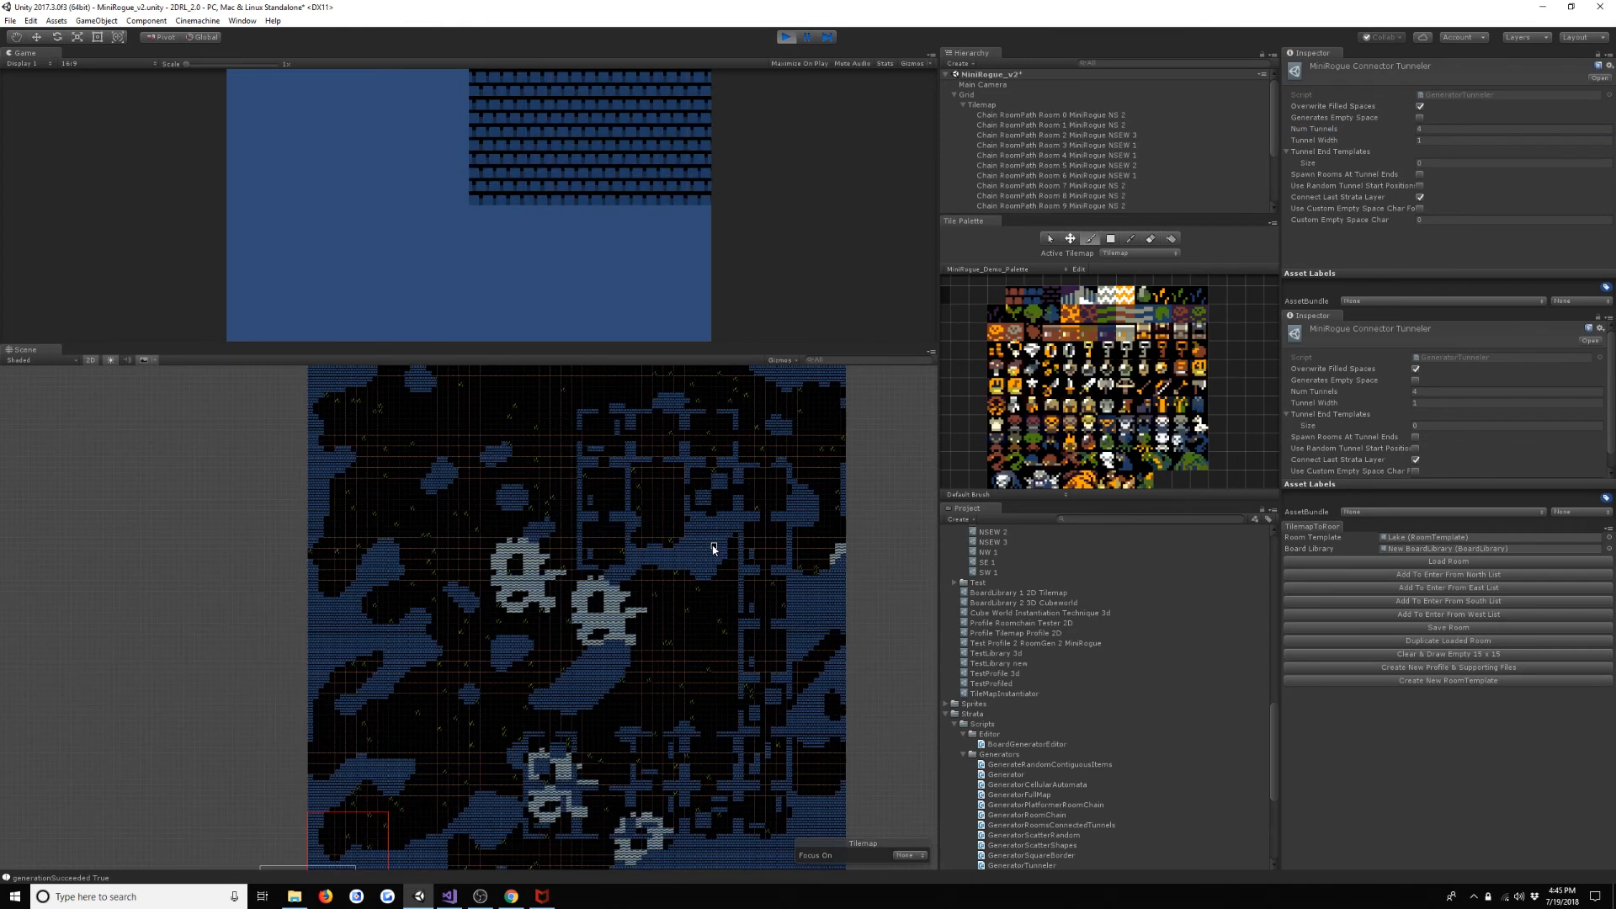
pyautogui.click(794, 37)
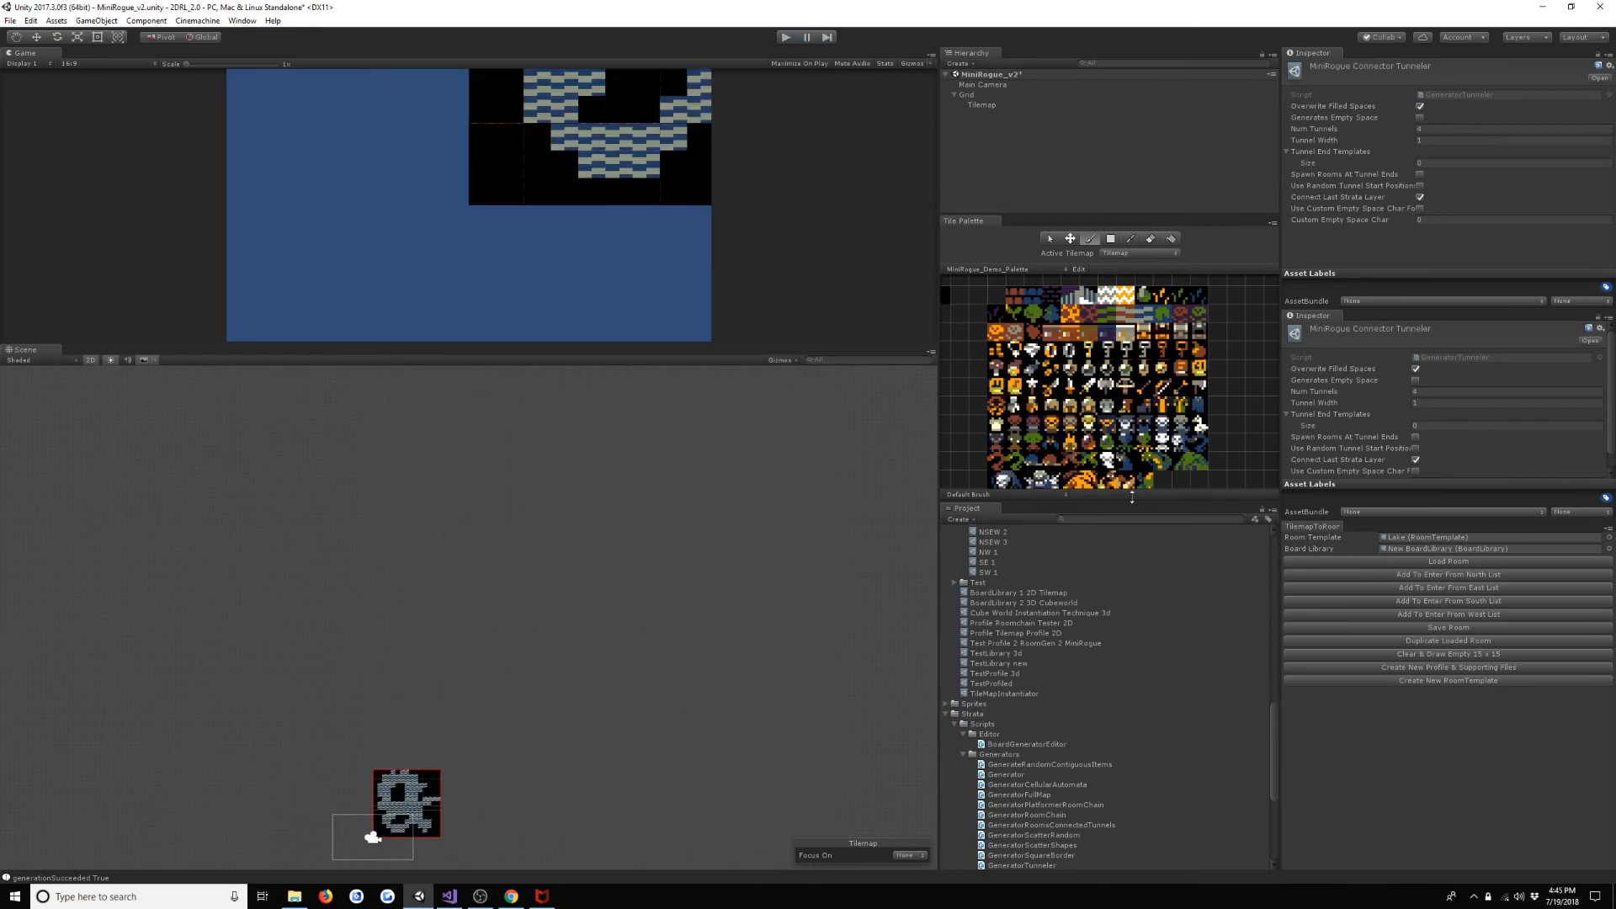
# - Find the existing Strata Connector Tunneler in the ScriptableObjects Generators folder and inspect its settings
pyautogui.scroll(8, 1070, 617)
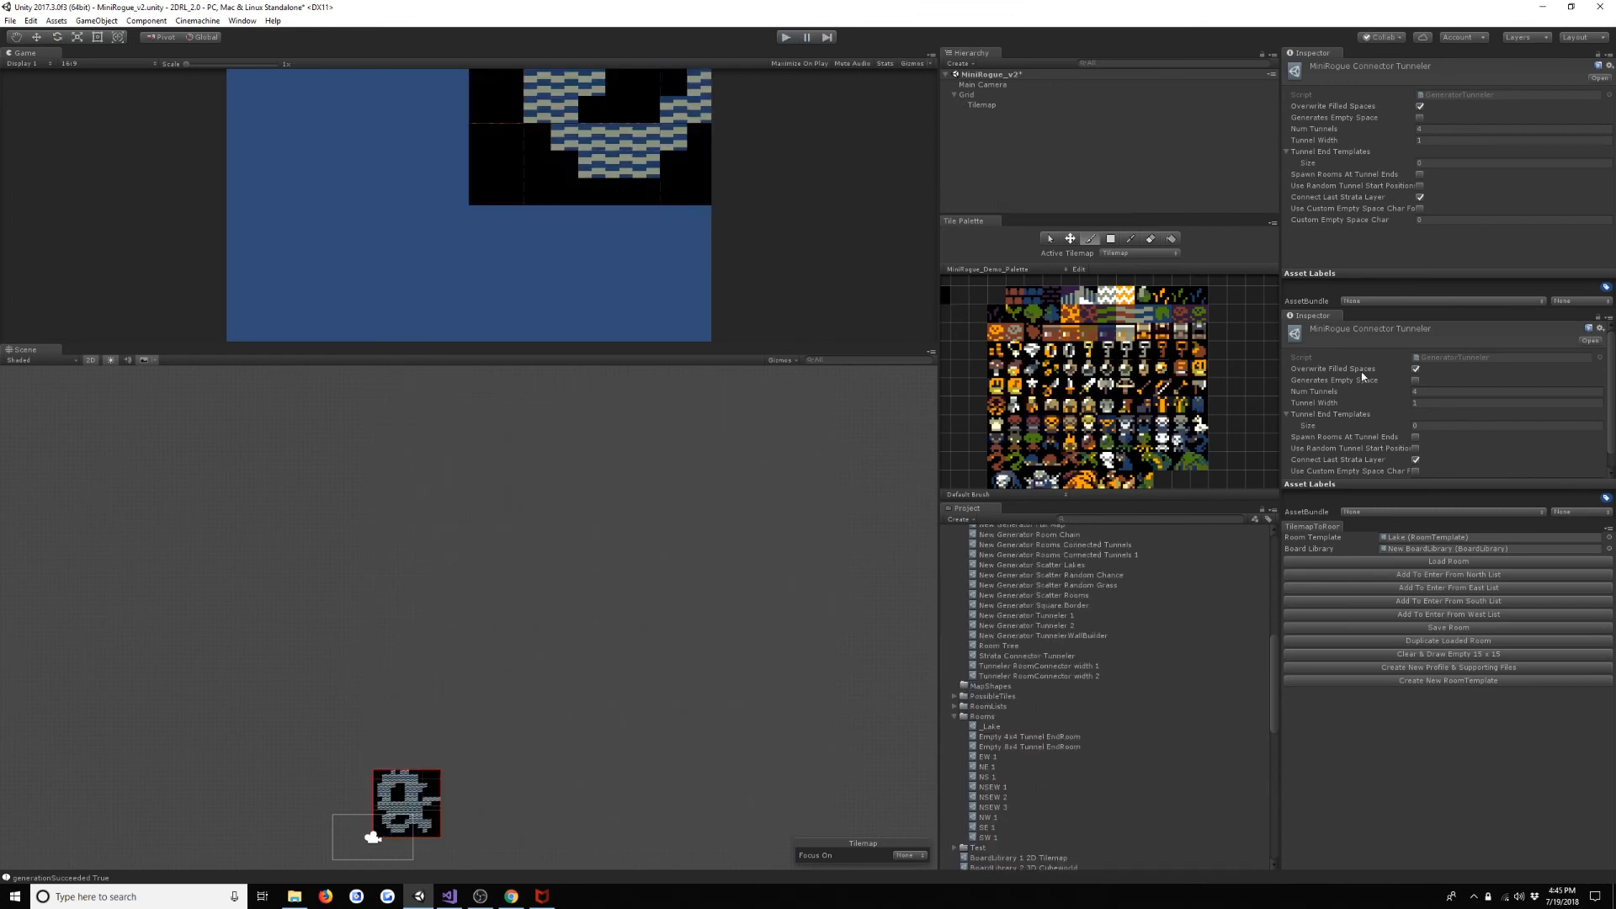
pyautogui.scroll(4, 1035, 690)
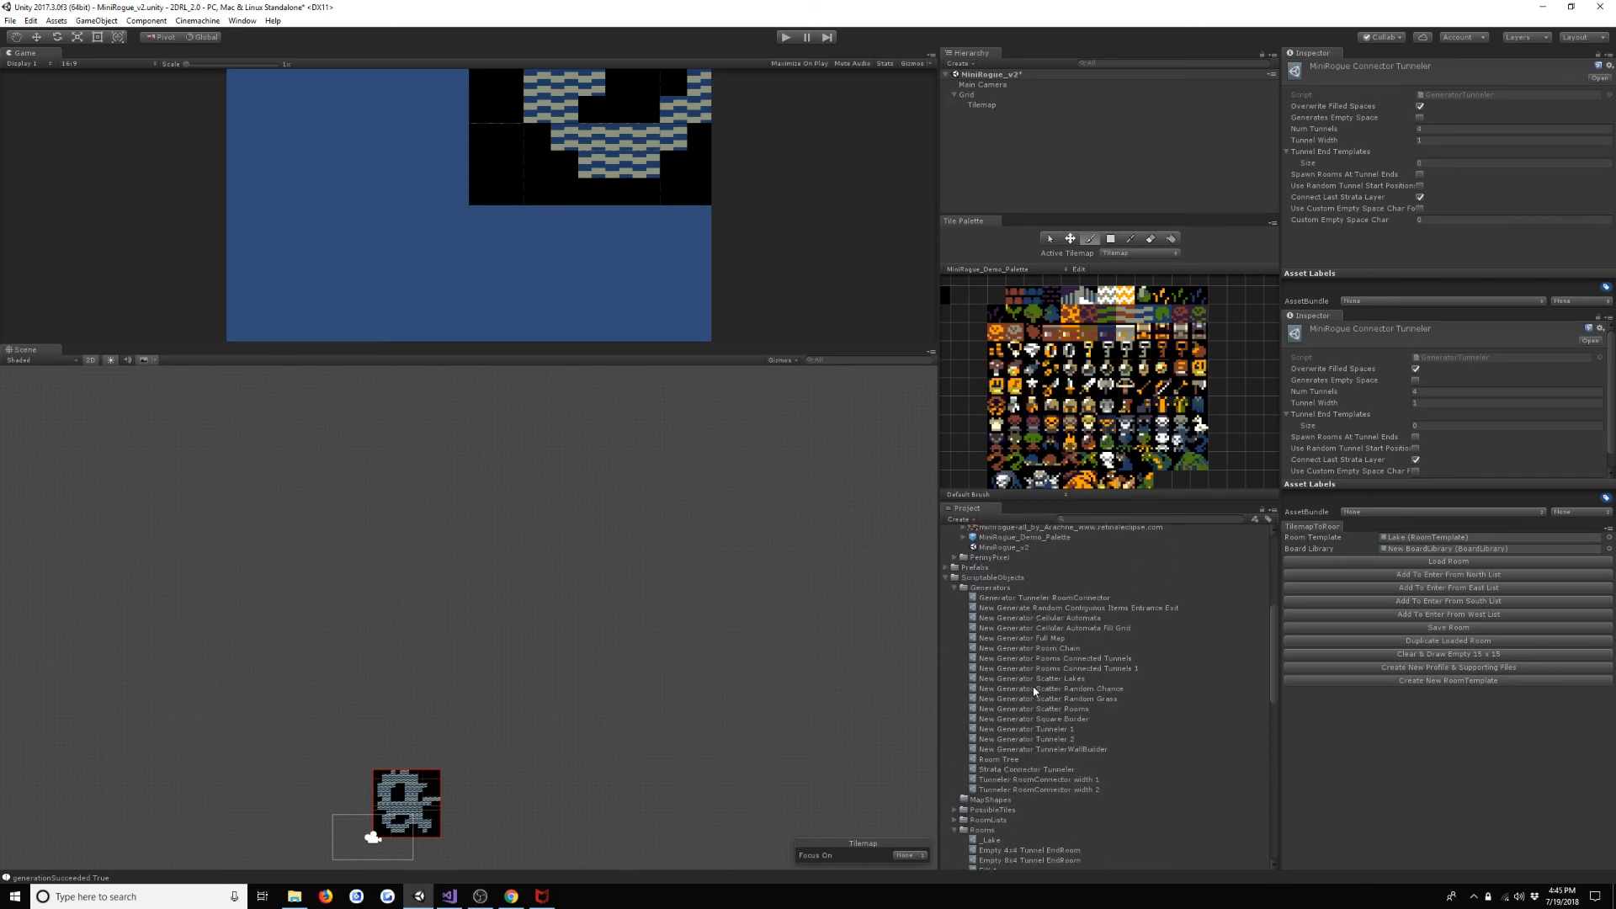
pyautogui.scroll(-3, 1035, 691)
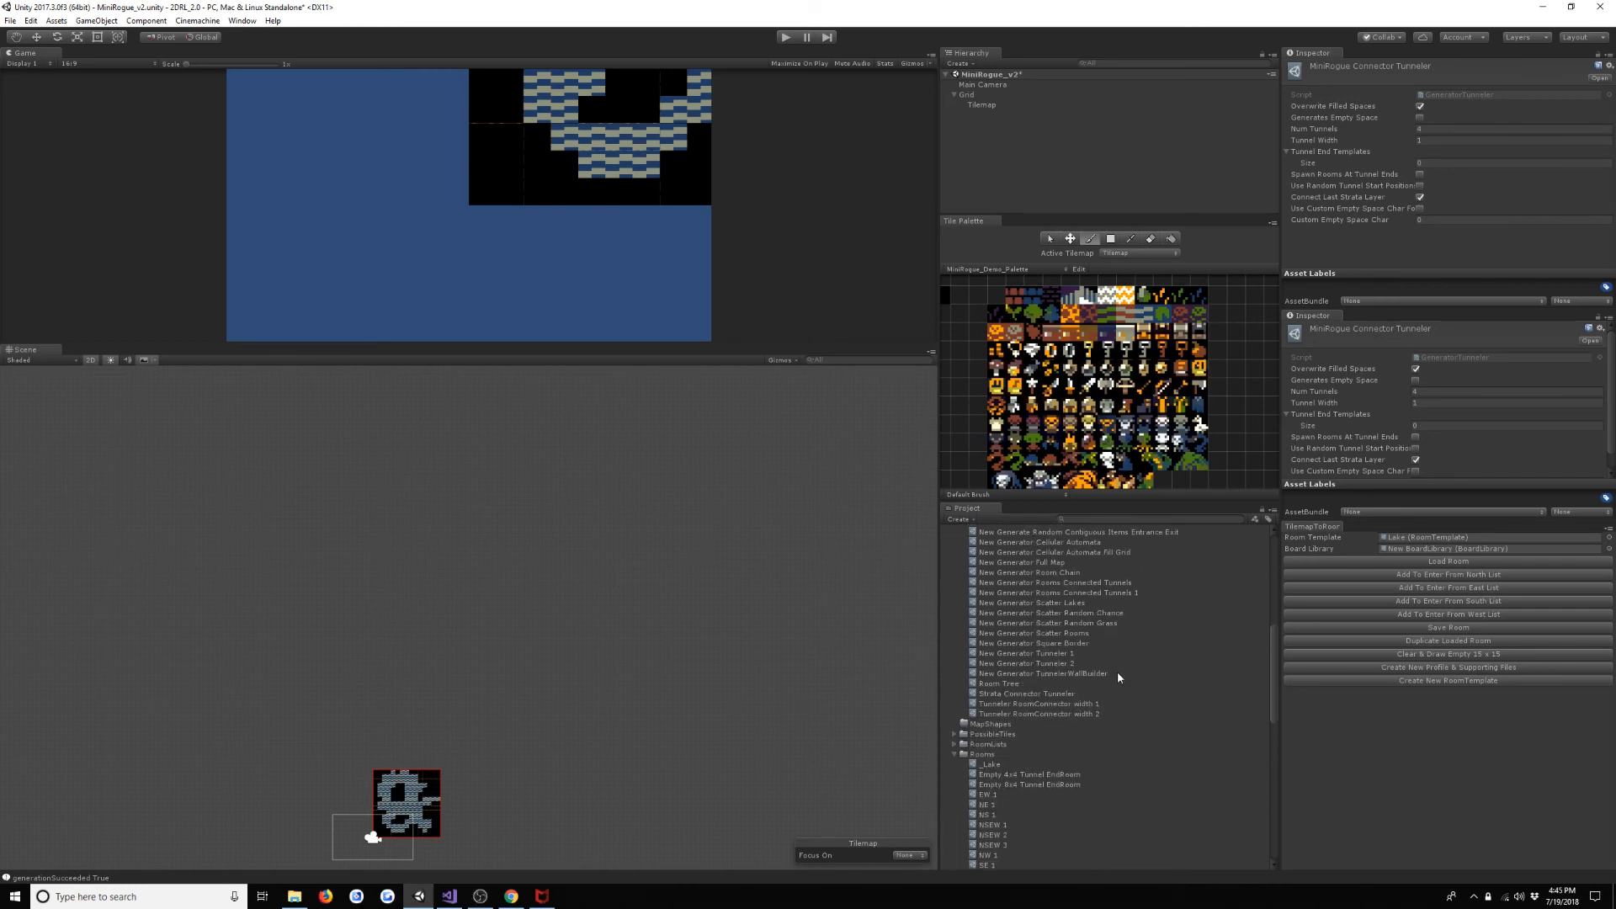
pyautogui.scroll(1, 1118, 690)
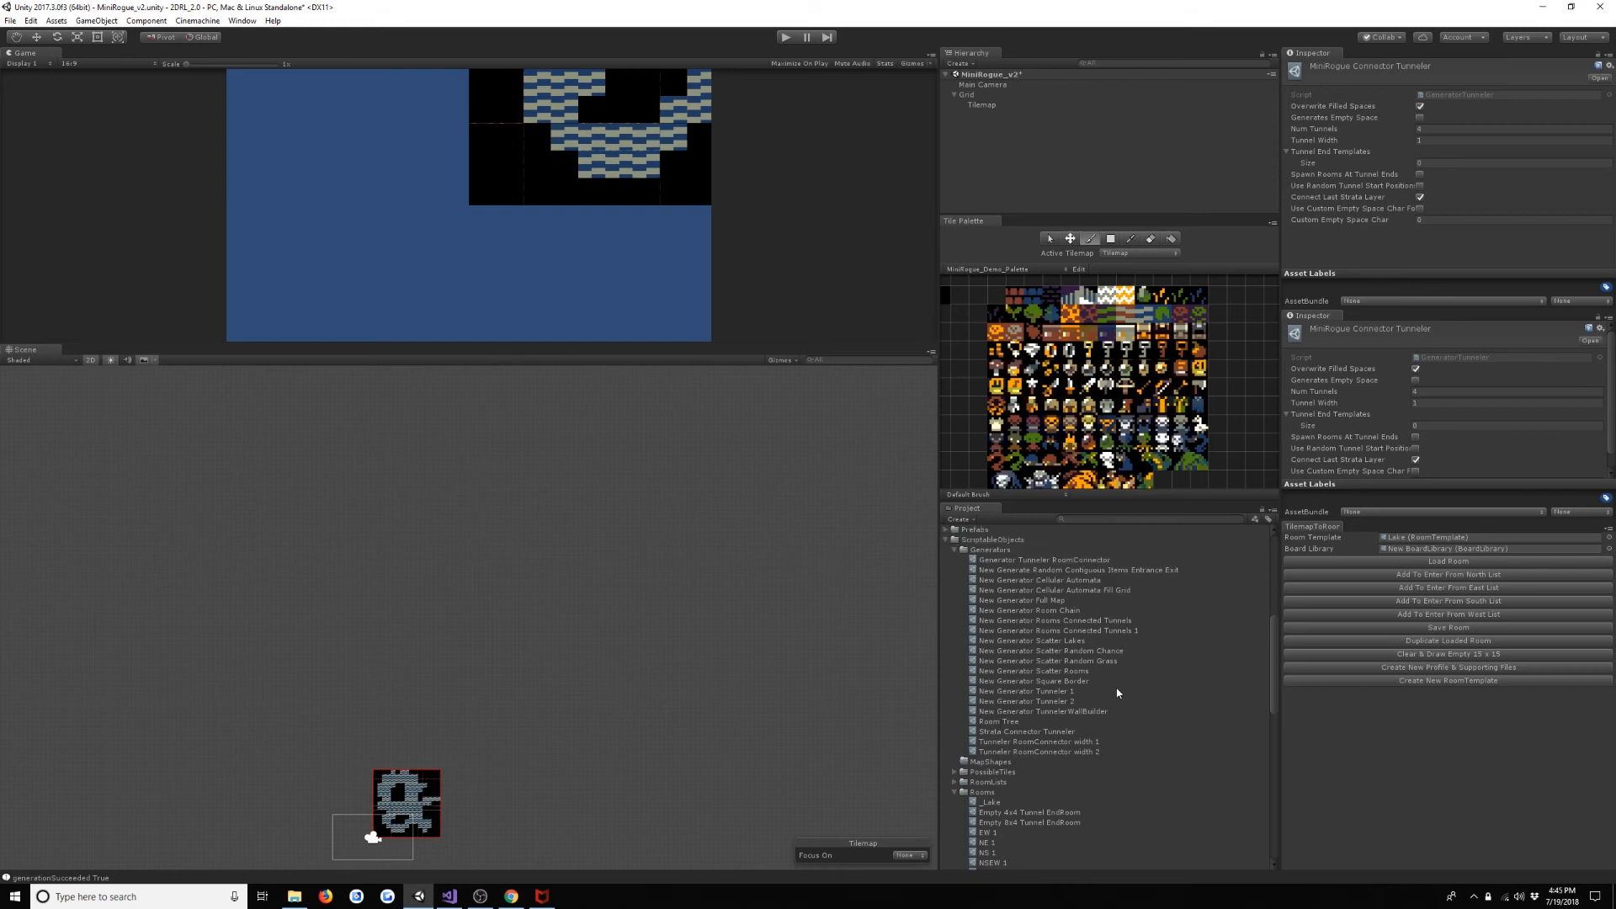
pyautogui.click(1081, 731)
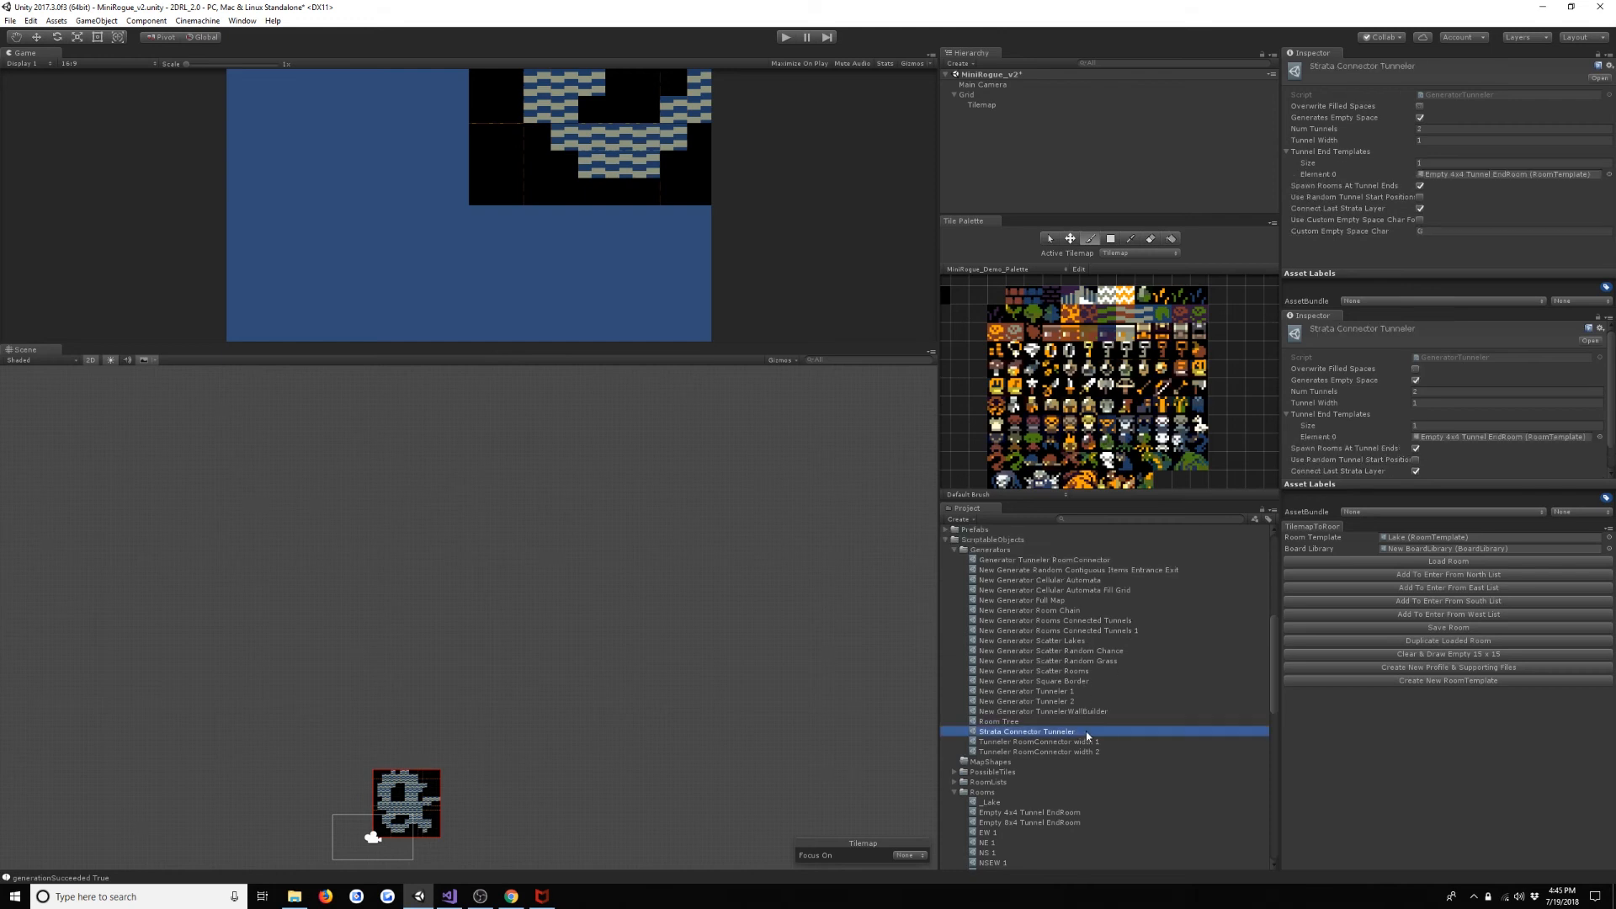
# - Collapse the ScriptableObjects folder, select New BoardGenerationProfile, and lock the second Inspector on its generators list
pyautogui.scroll(4, 1099, 740)
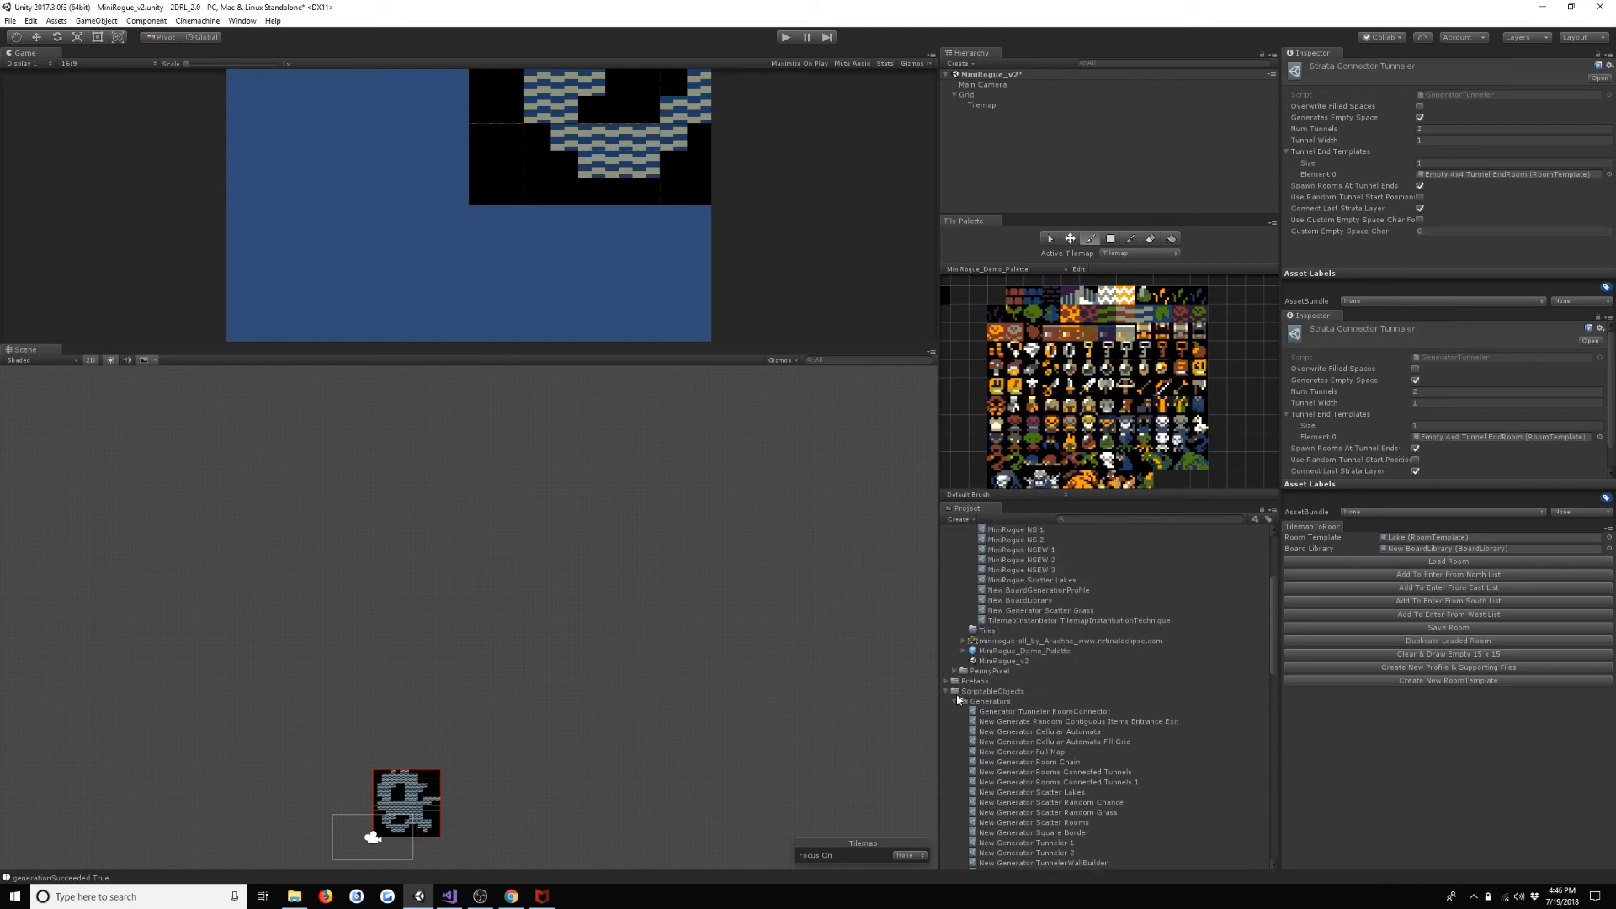
pyautogui.click(947, 691)
pyautogui.click(1110, 599)
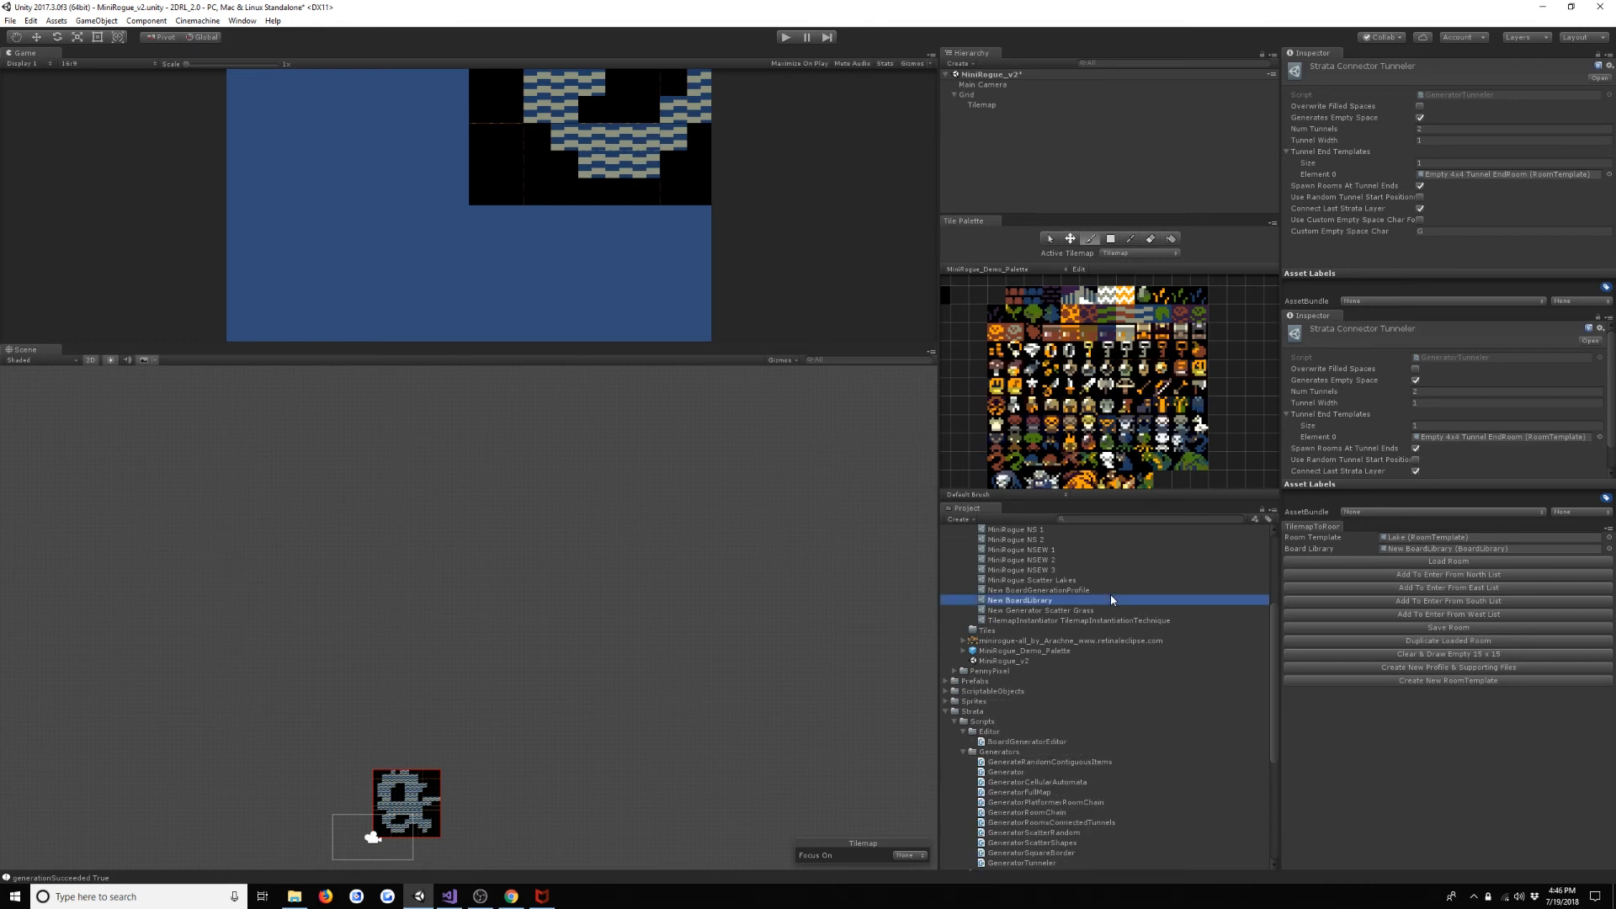
pyautogui.press('Up')
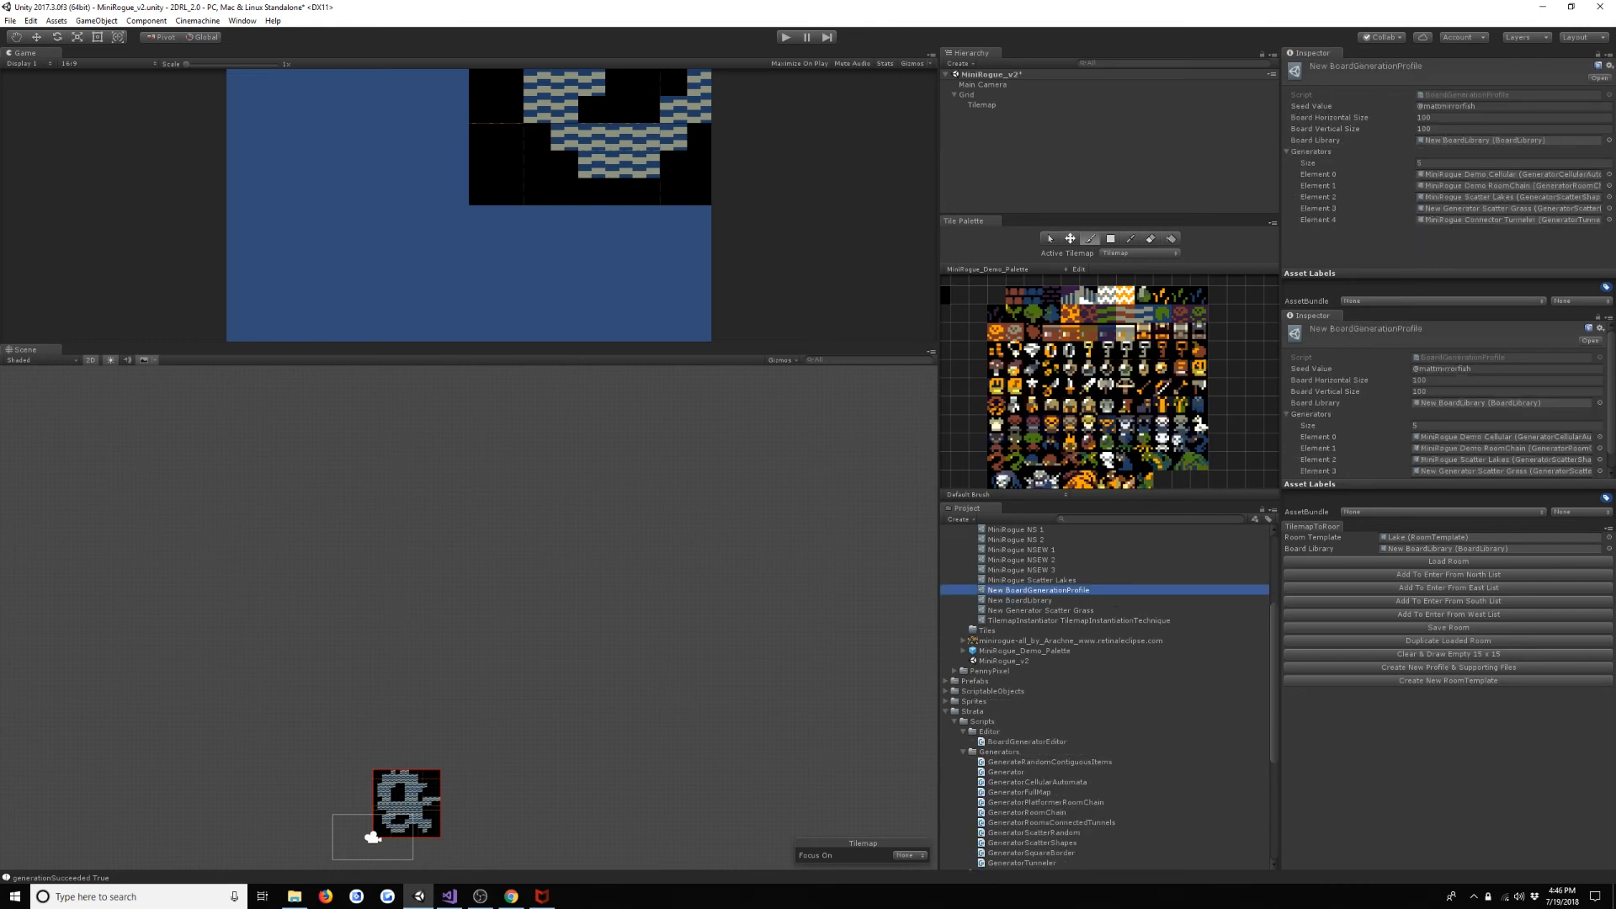
pyautogui.click(1598, 318)
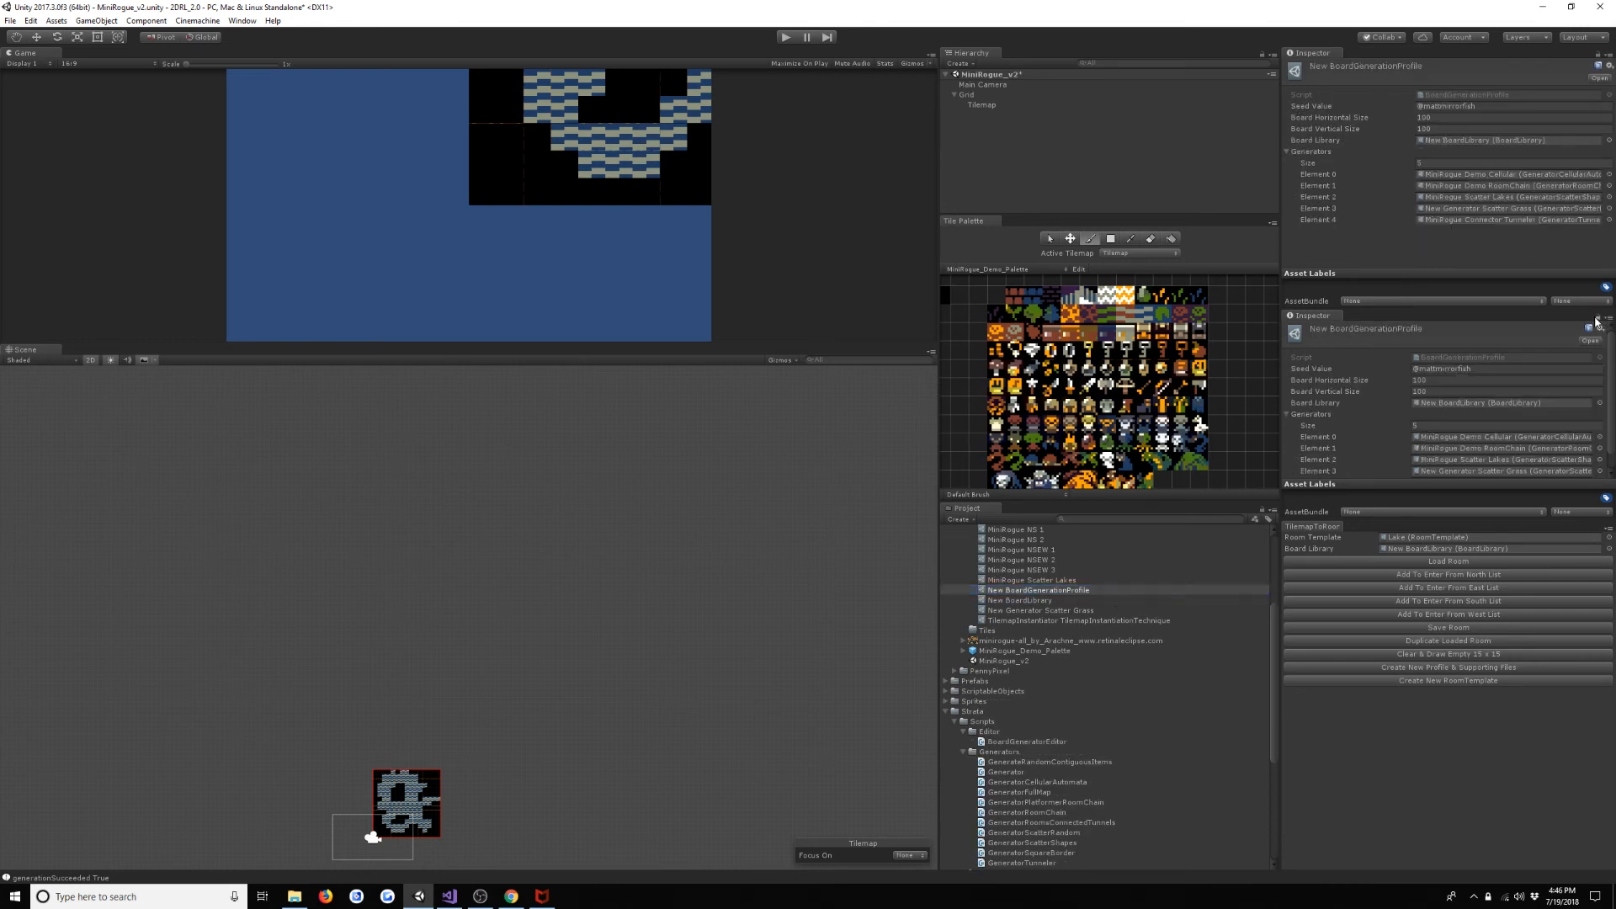
pyautogui.scroll(-1, 1470, 376)
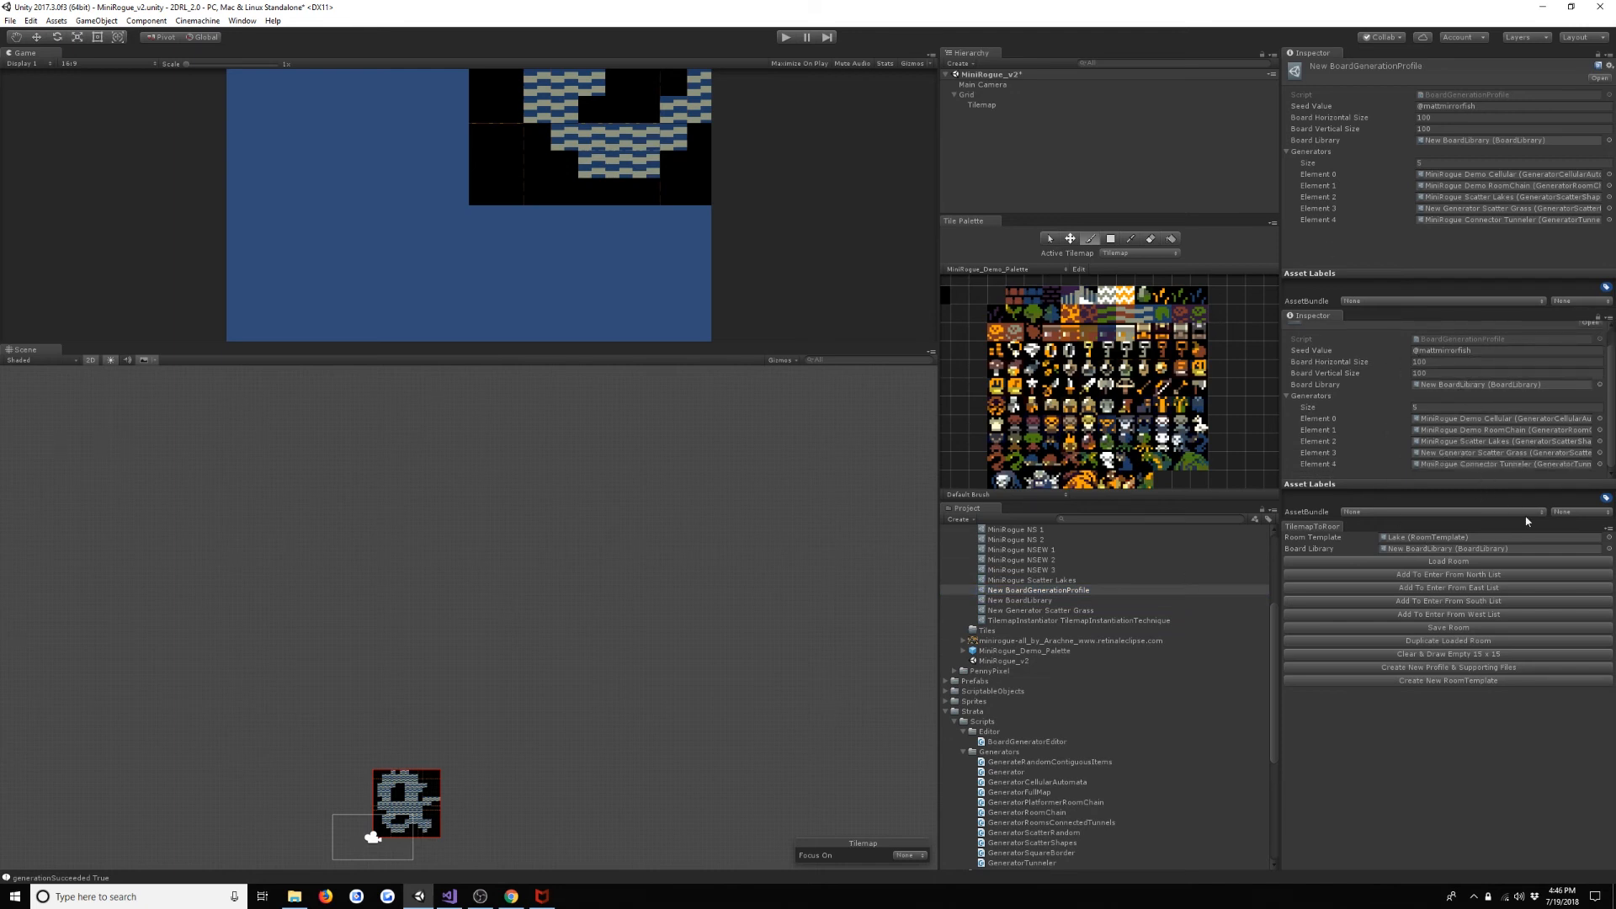
# - Open the MiniRogue Demo Cellular generator from the profile and set its Random Fill Percent to 55
pyautogui.doubleClick(1500, 418)
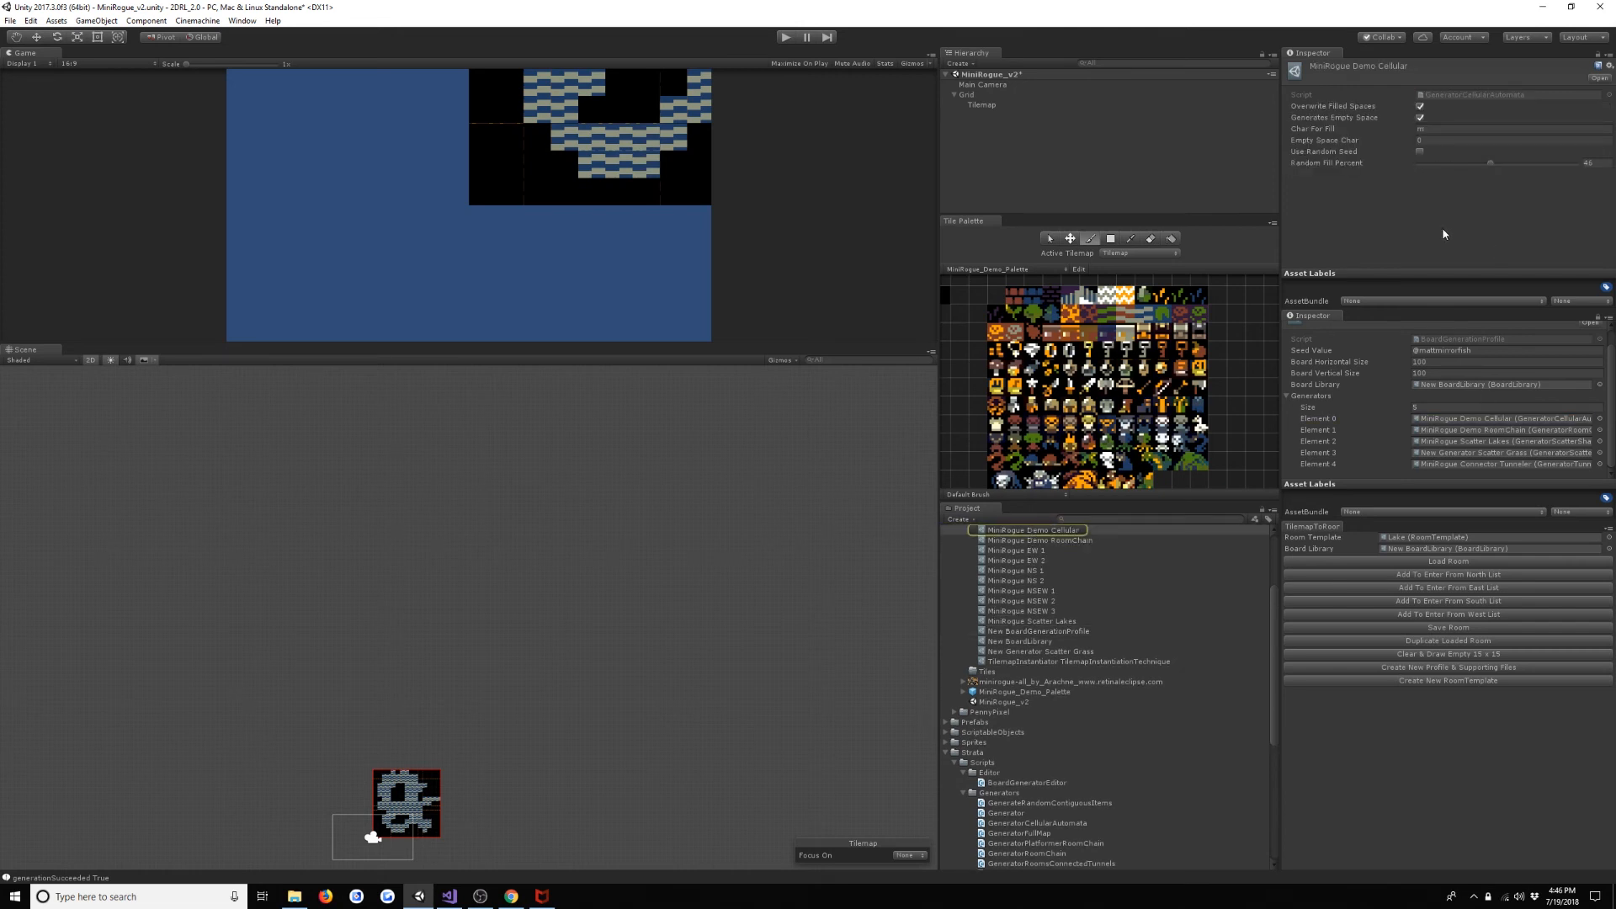
pyautogui.click(1497, 164)
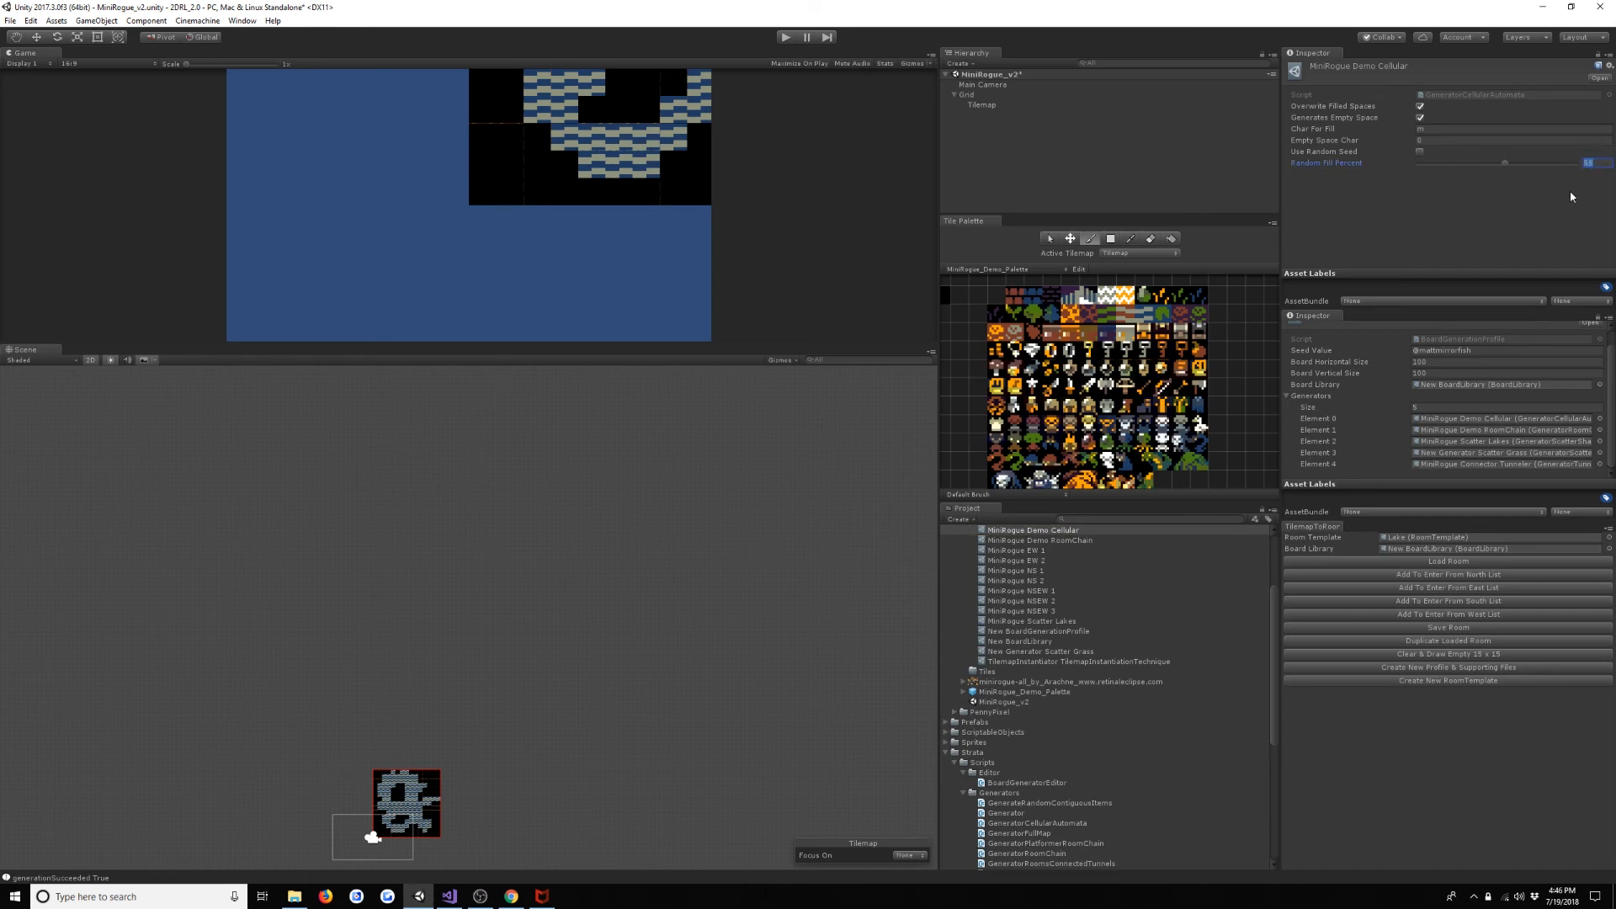
pyautogui.click(1595, 222)
# - Run the scene and examine how the denser cellular fill surrounds the room chain and lakes
pyautogui.click(786, 37)
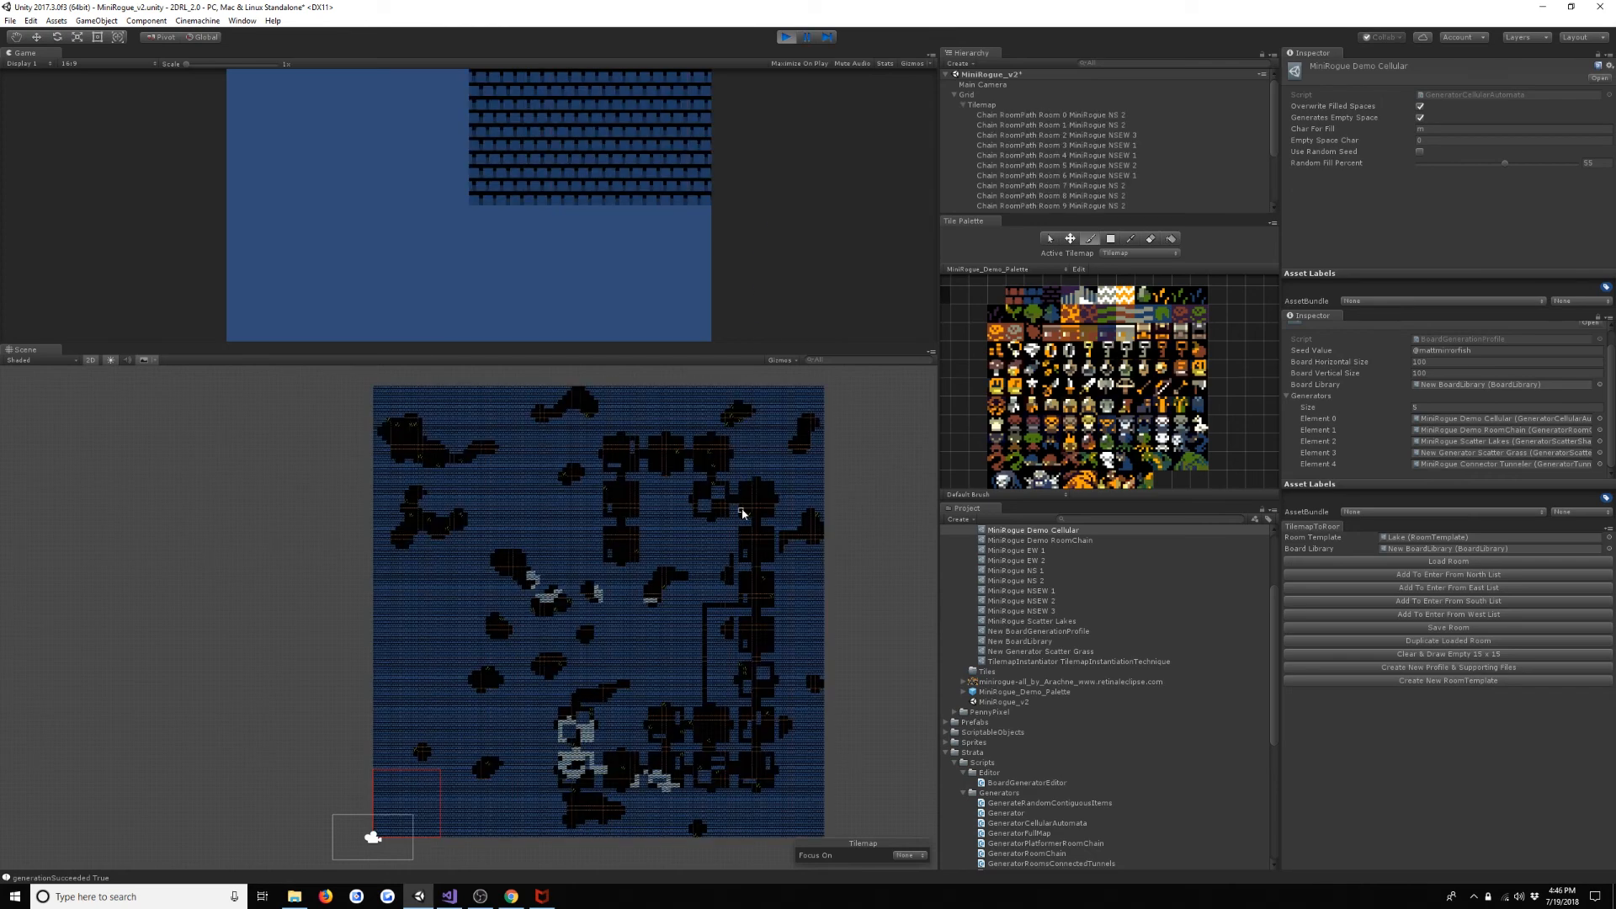
pyautogui.scroll(3, 745, 513)
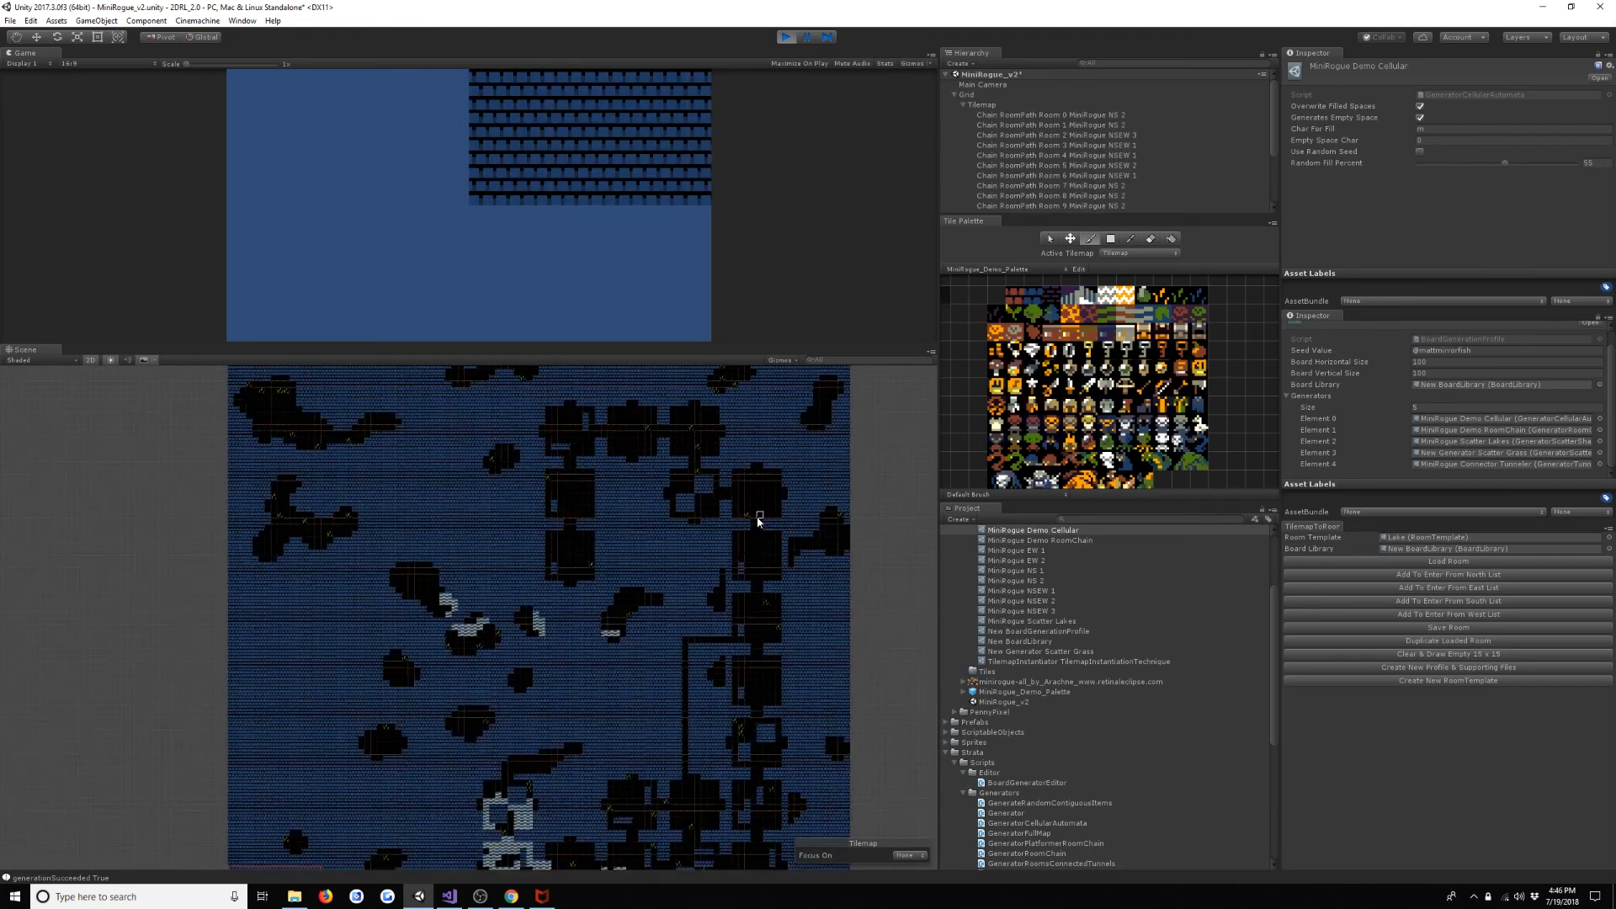
pyautogui.moveTo(722, 572); pyautogui.dragTo(768, 438, button='middle')
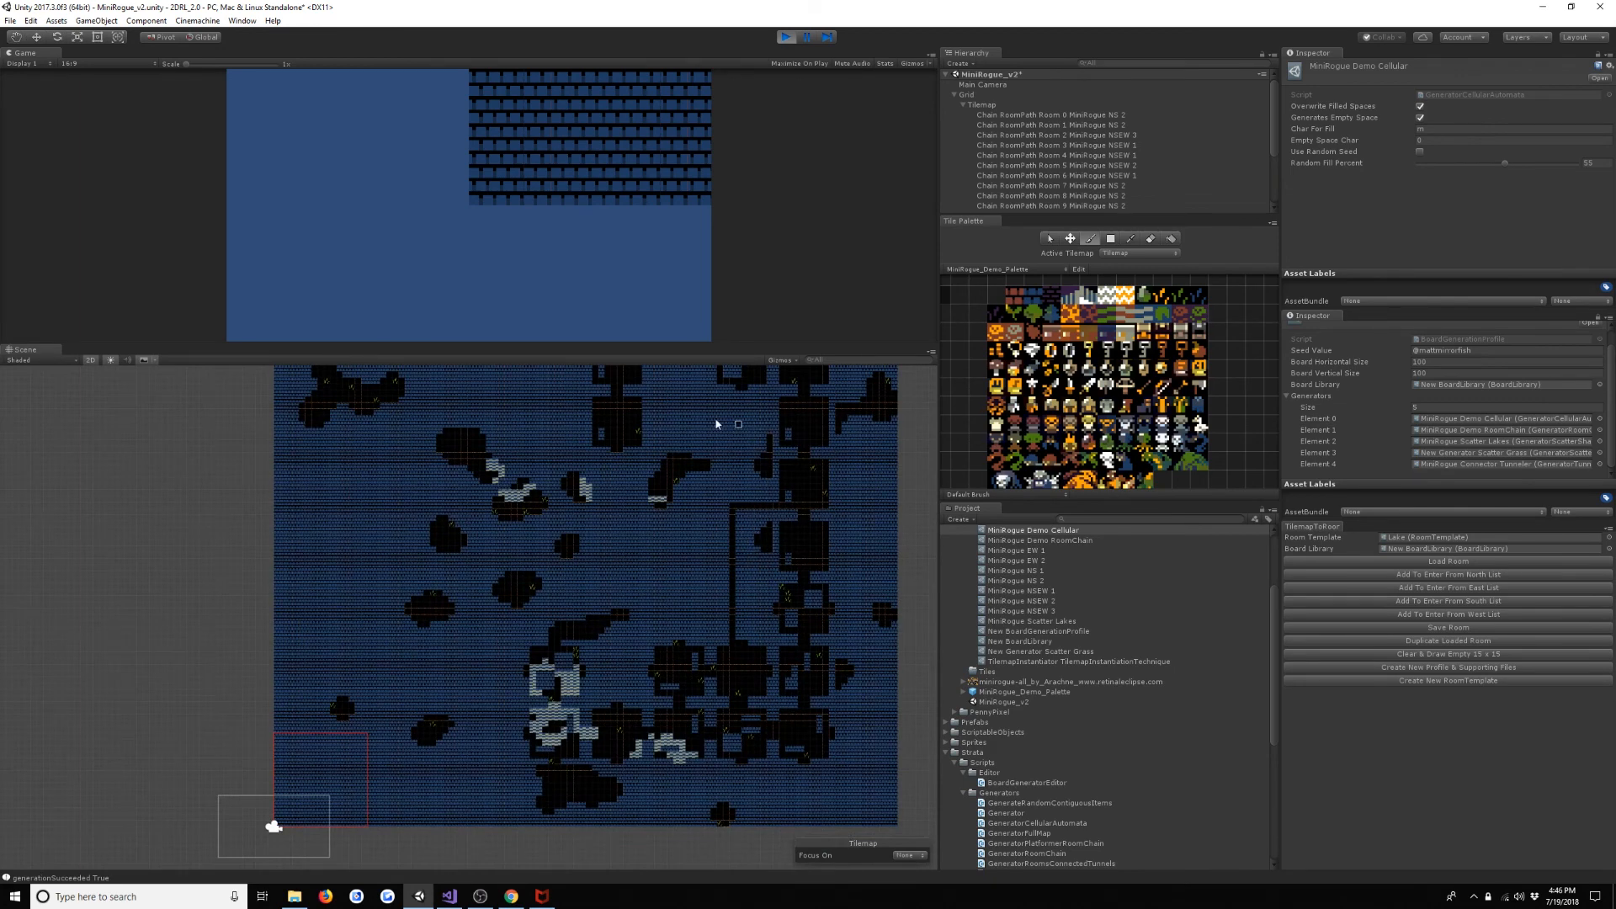
# - Regenerate the board during play and examine how tunnels connect the room chain, caves and lakes
pyautogui.click(656, 284)
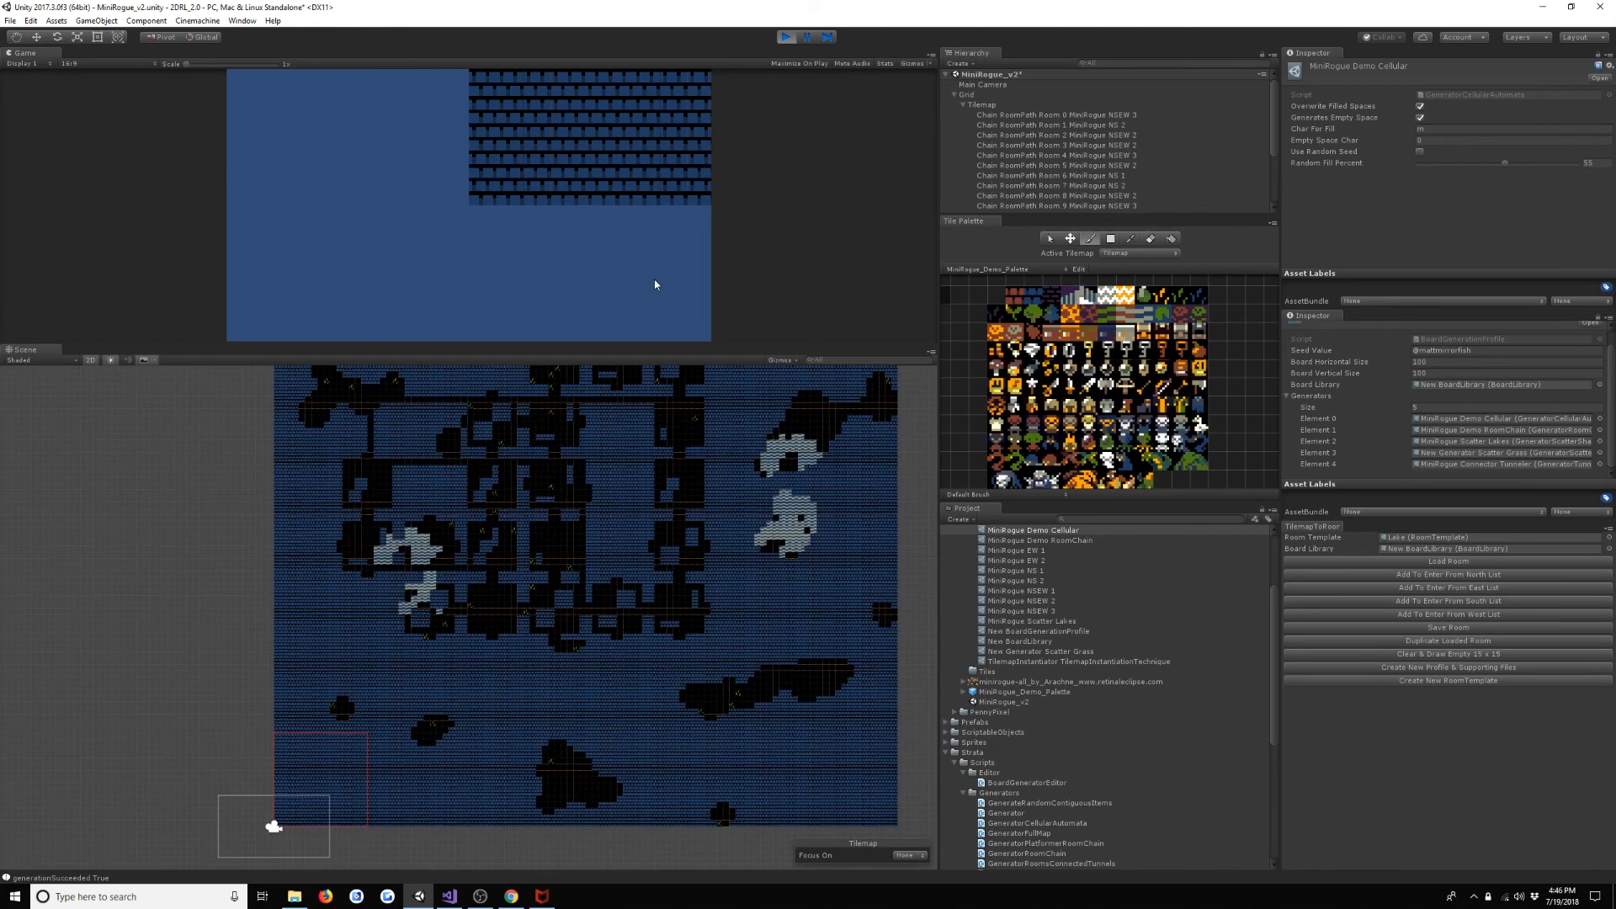
pyautogui.scroll(5, 653, 530)
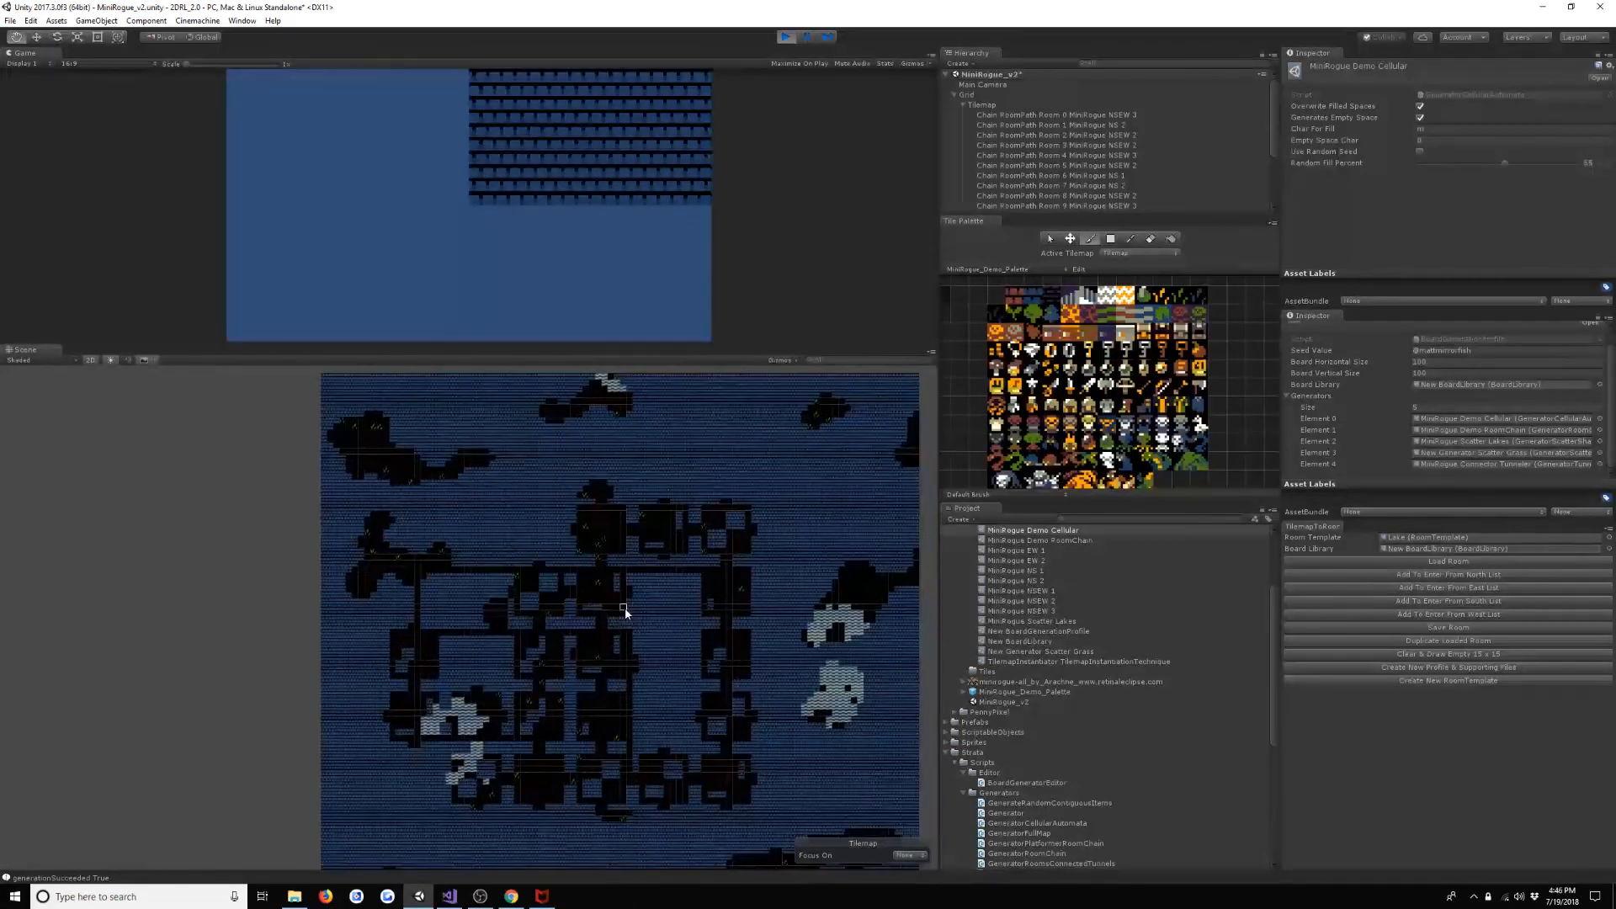
pyautogui.scroll(5, 659, 665)
pyautogui.moveTo(624, 635); pyautogui.dragTo(669, 583, button='middle')
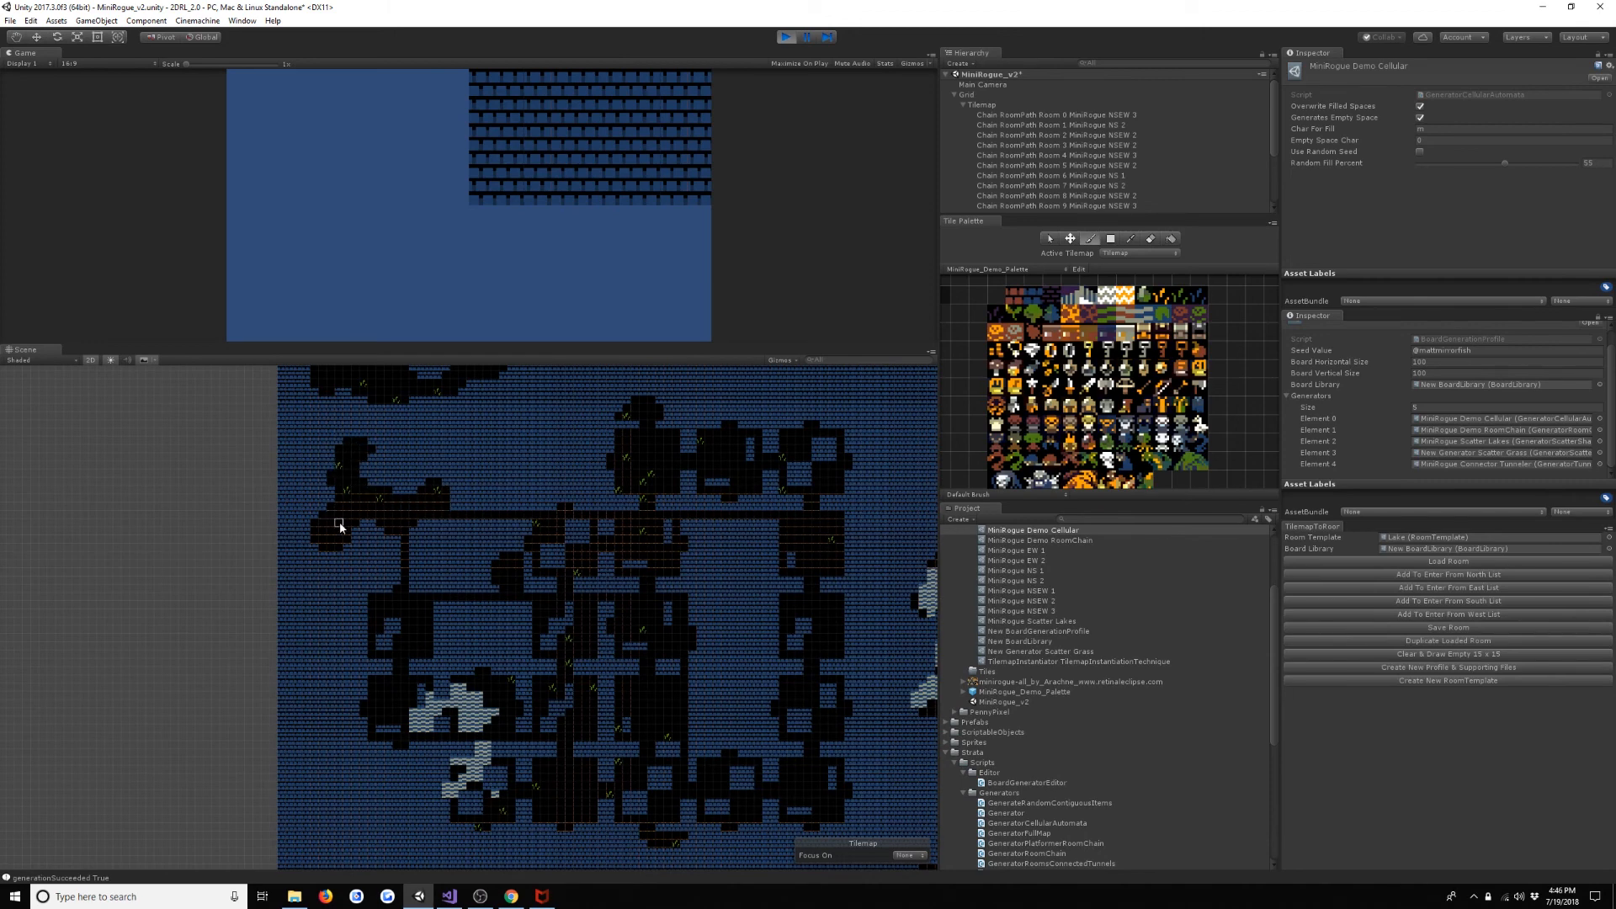
pyautogui.moveTo(536, 580); pyautogui.dragTo(454, 593, button='middle')
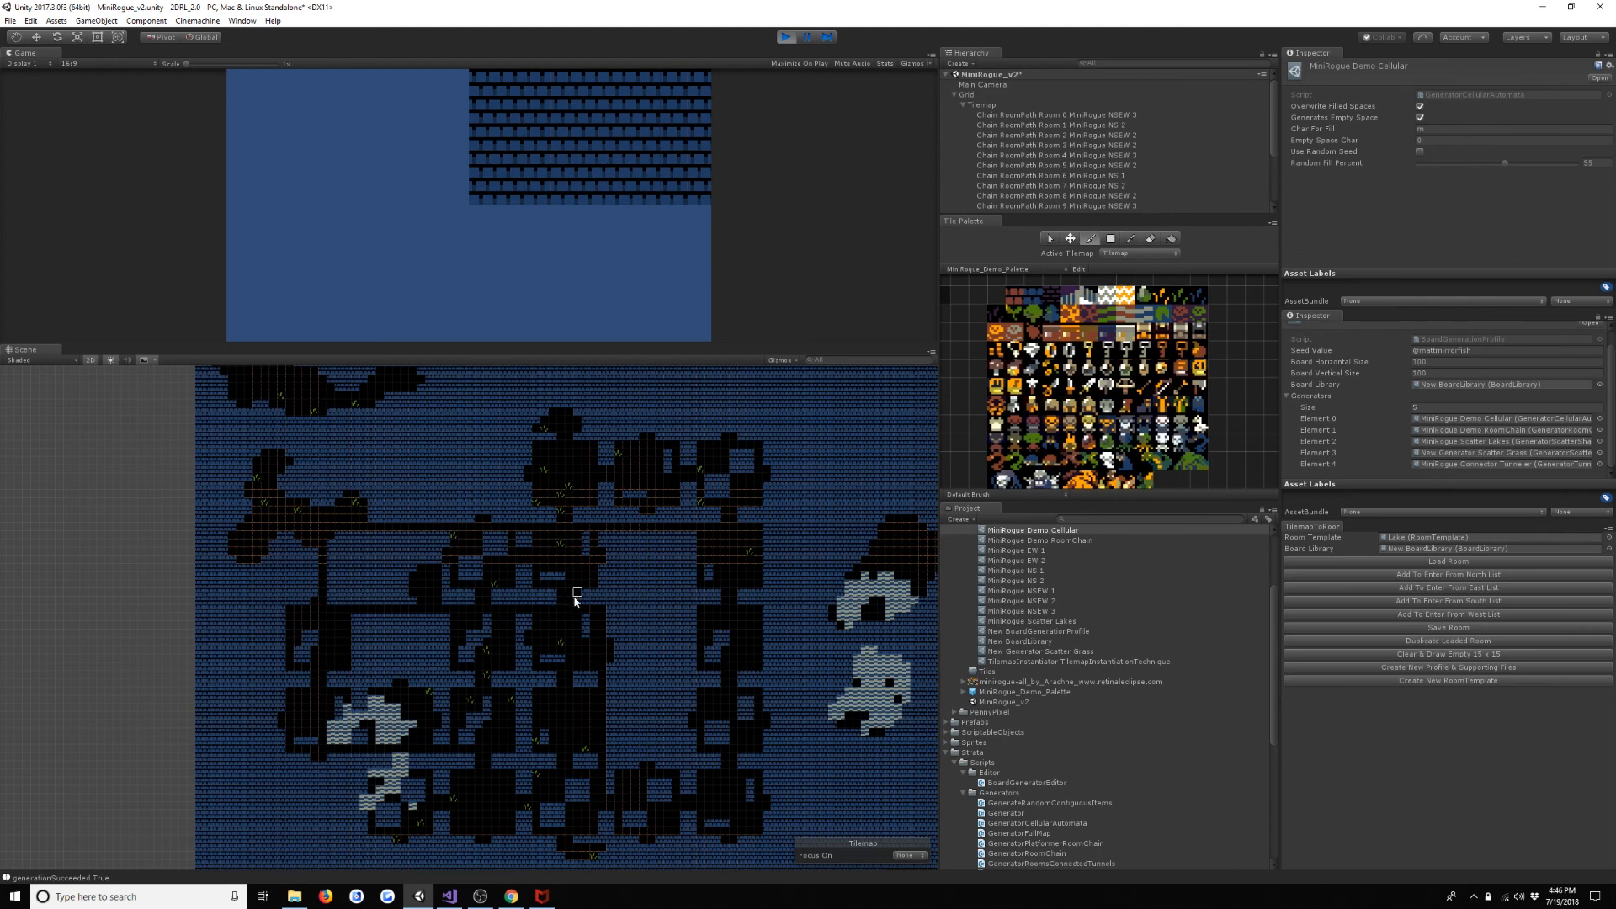
pyautogui.moveTo(589, 680); pyautogui.dragTo(572, 557, button='middle')
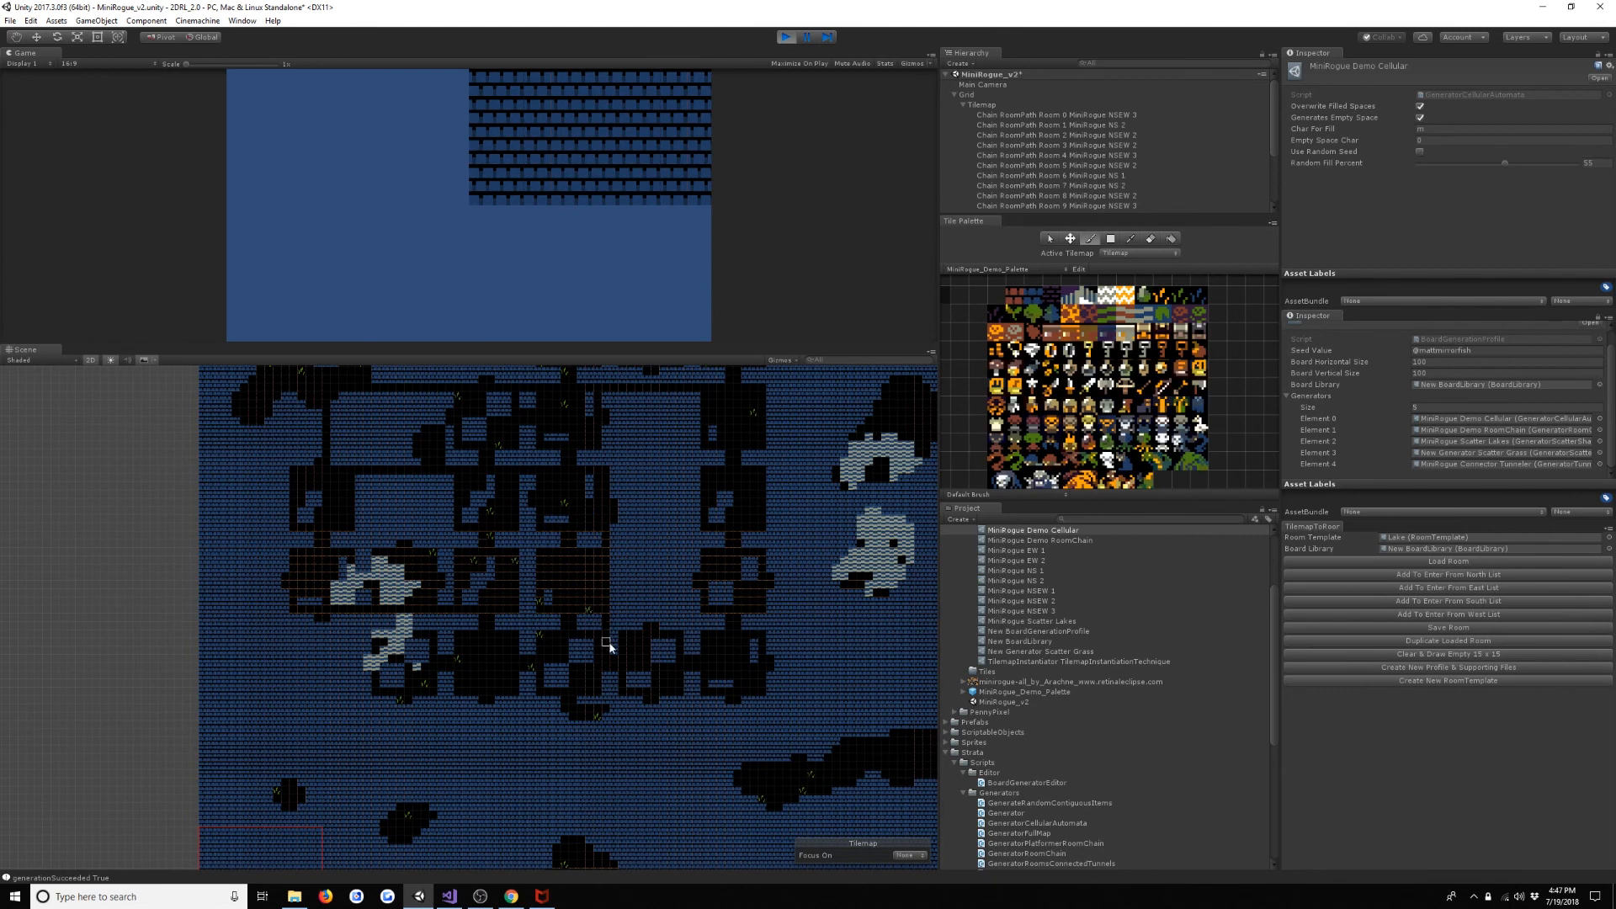
pyautogui.scroll(2, 634, 754)
pyautogui.scroll(-3, 634, 753)
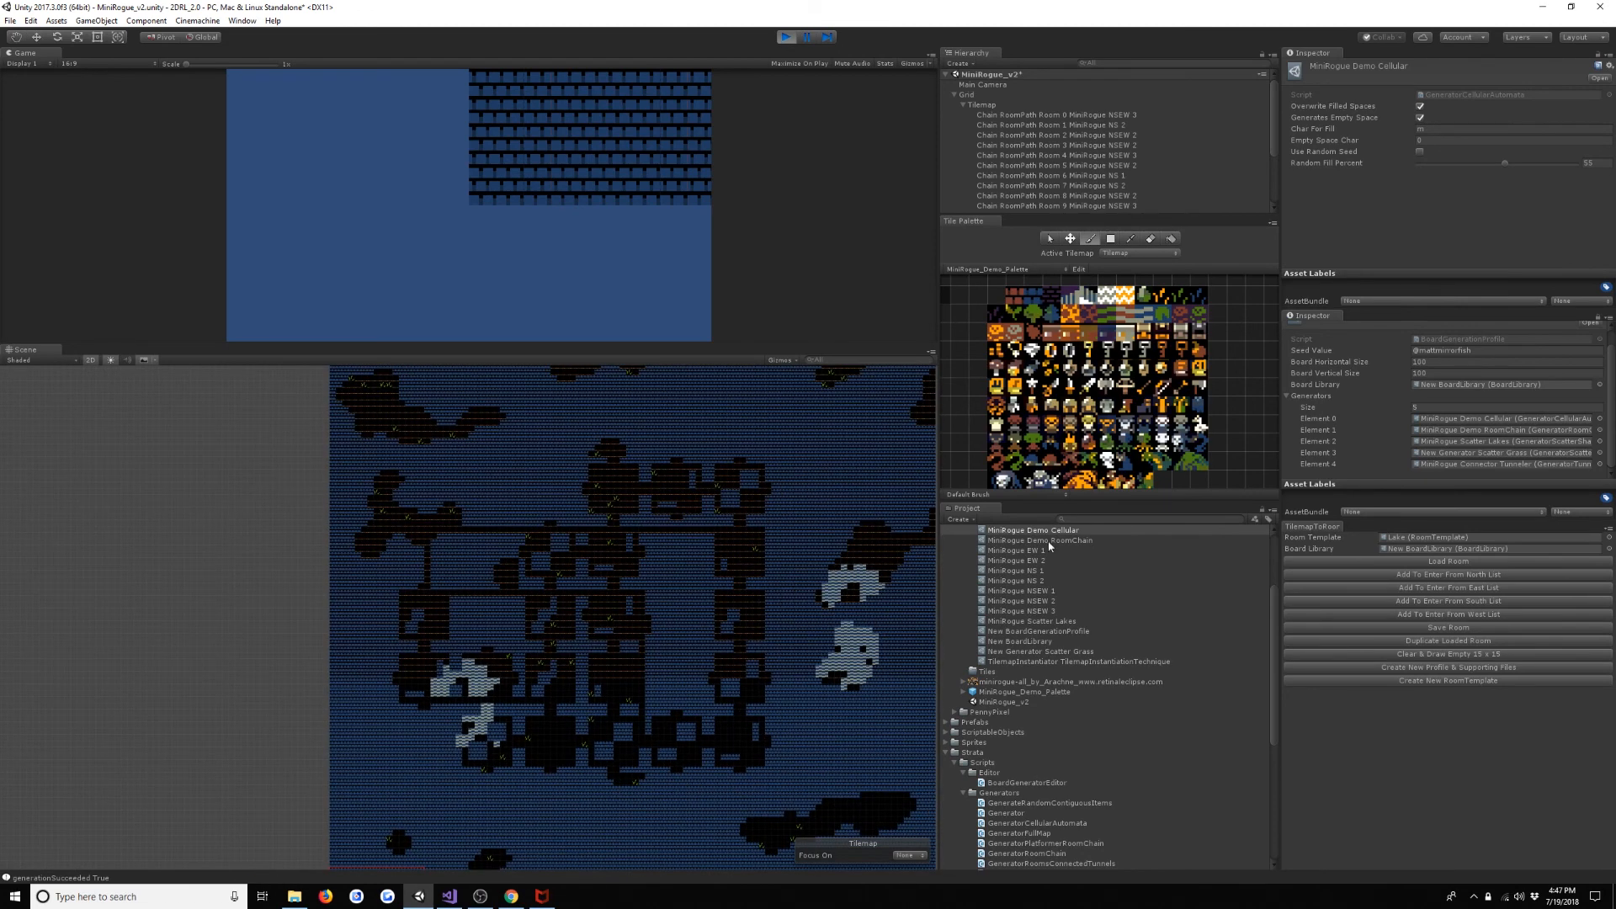
pyautogui.scroll(-3, 762, 615)
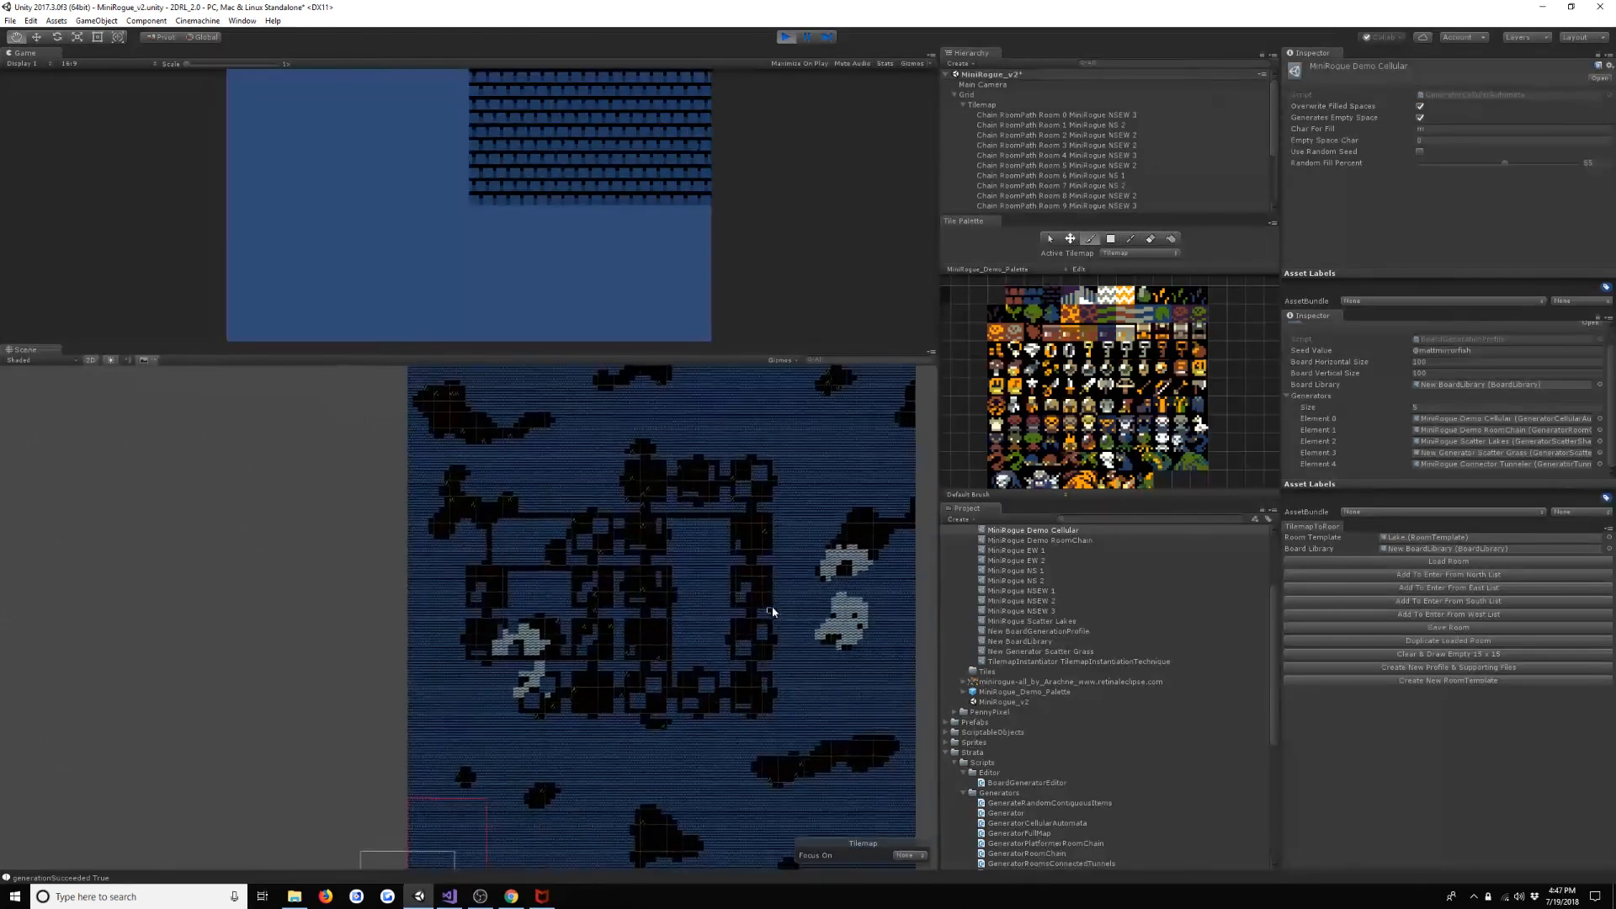
pyautogui.scroll(-1, 766, 606)
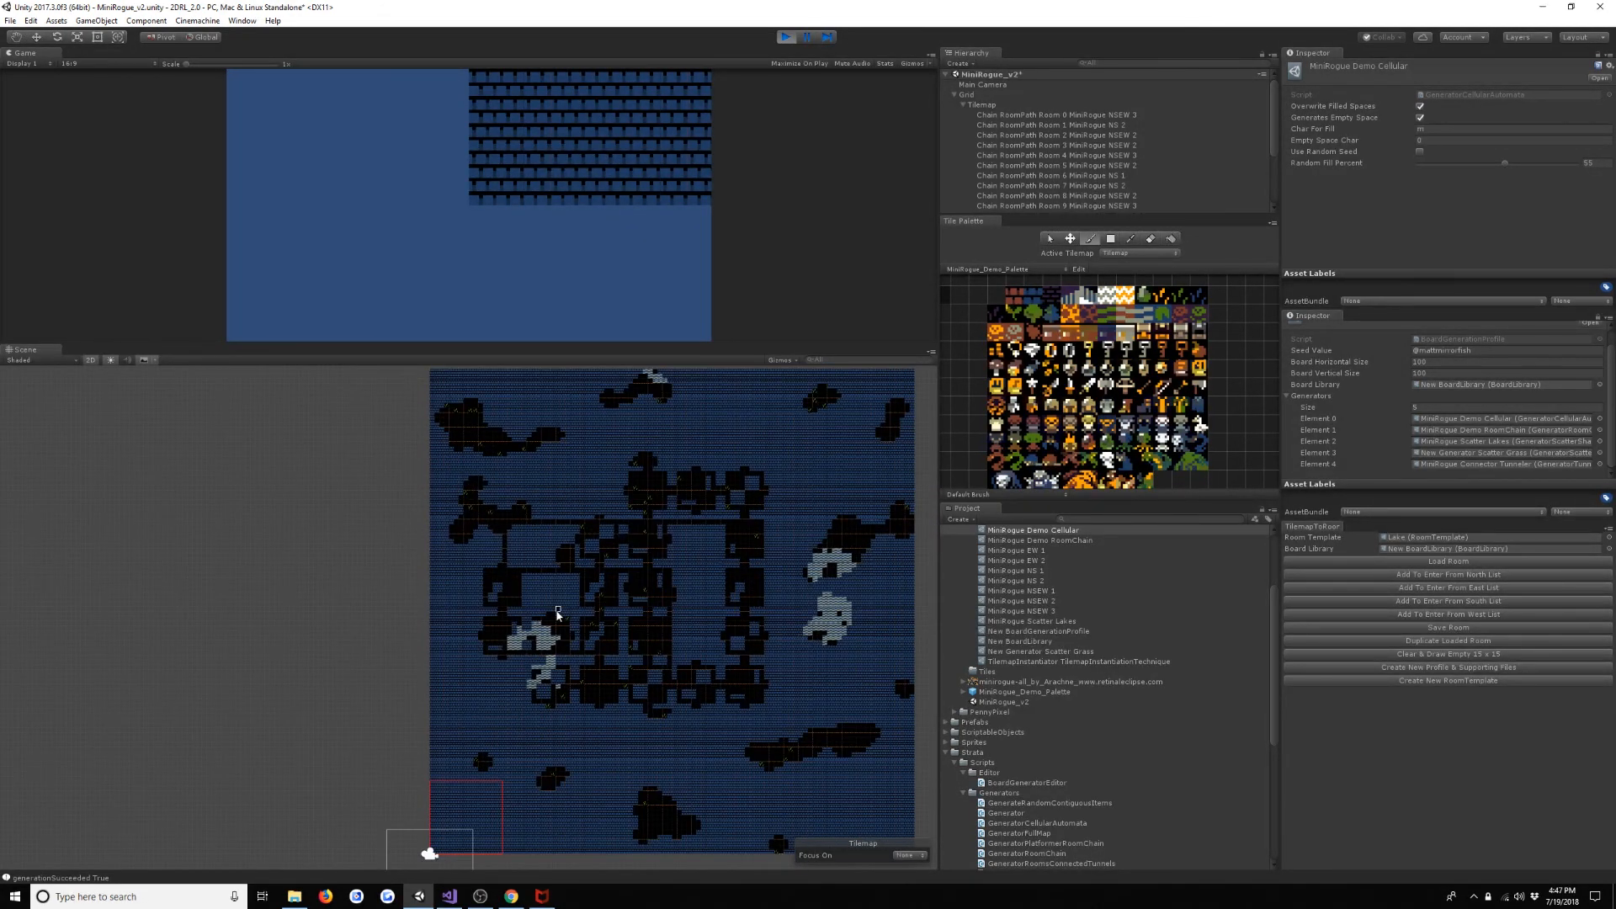
# - Set the MiniRogue Demo Cellular generator's Random Fill Percent to 53 and regenerate the board
pyautogui.click(1604, 163)
pyautogui.write('5')
pyautogui.click(444, 281)
pyautogui.press('space')
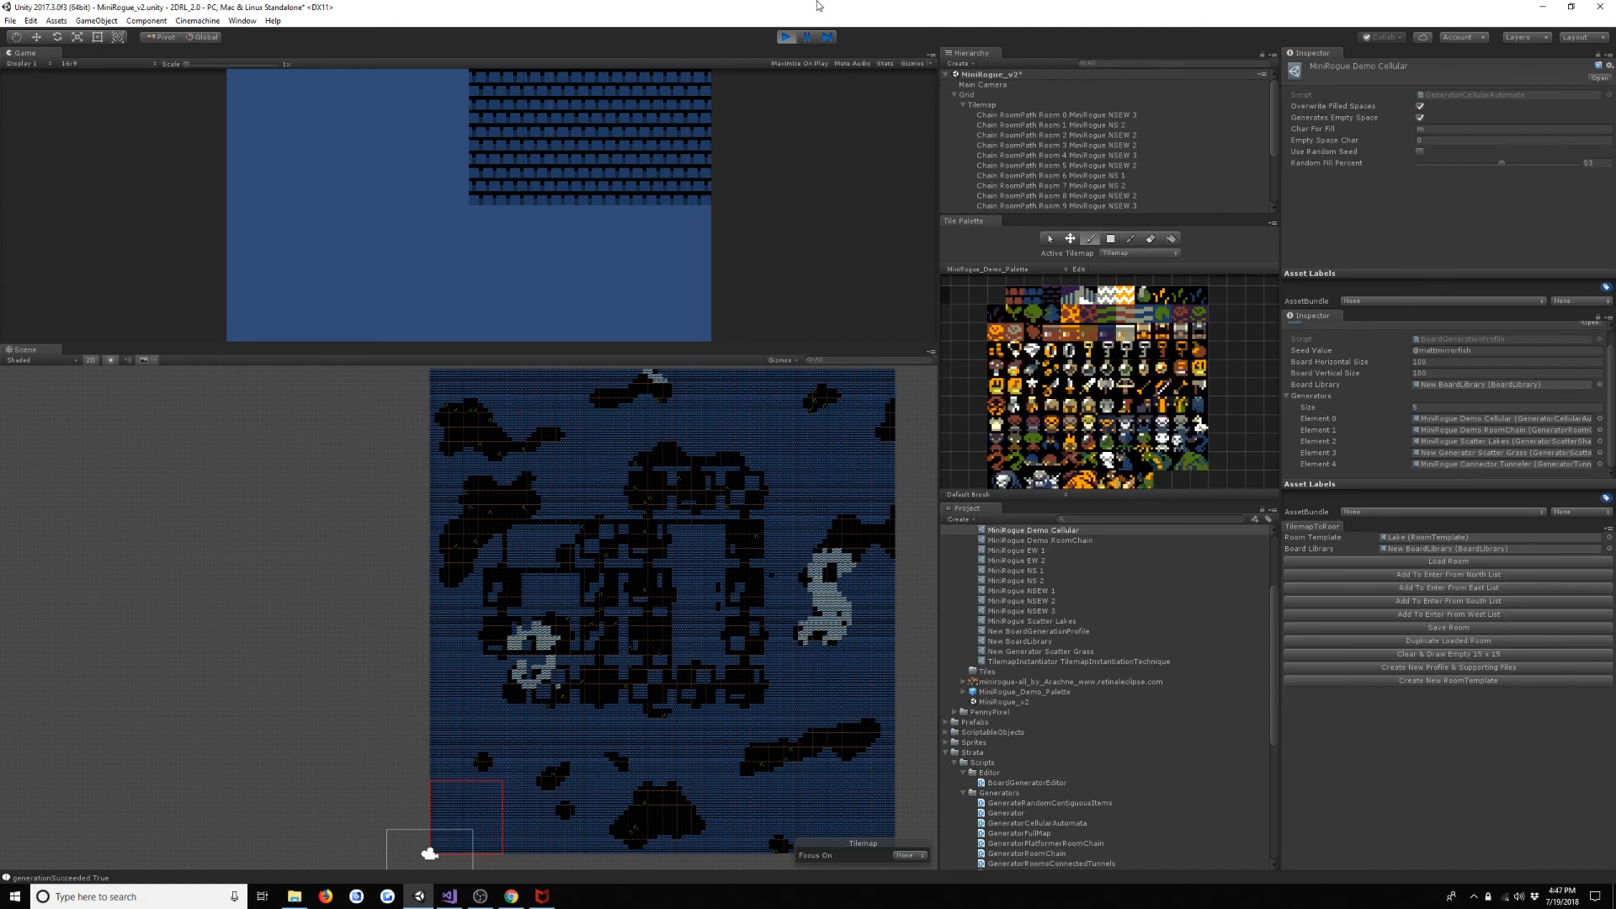
# - Restart play mode and examine the newly generated board's caves, lakes, room chain and connecting tunnels
pyautogui.click(787, 37)
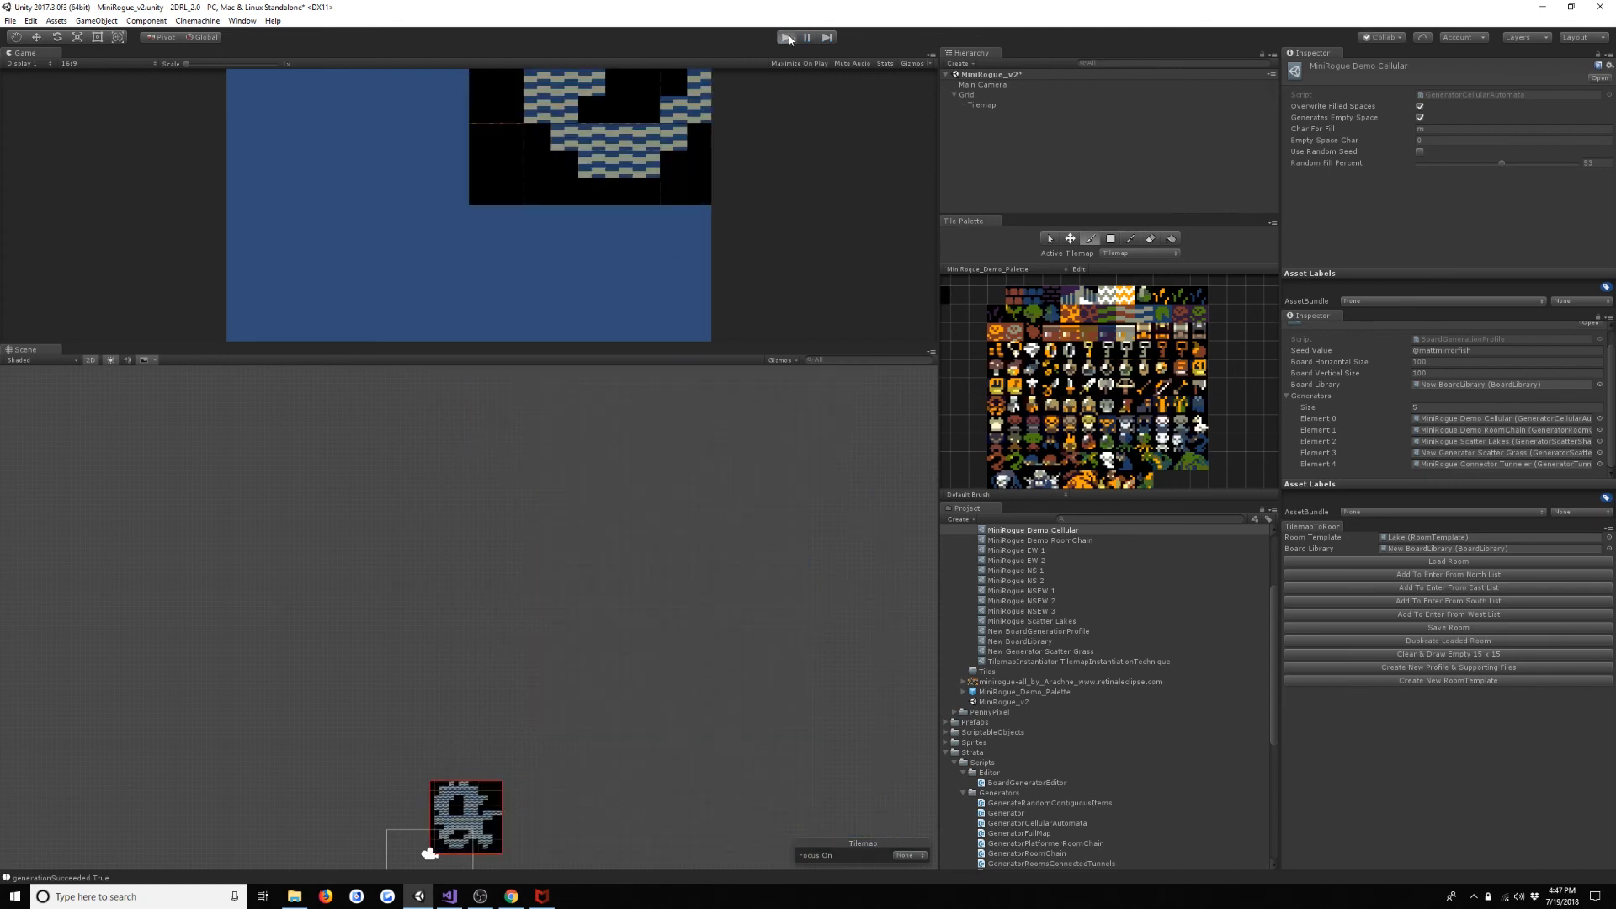
pyautogui.click(787, 37)
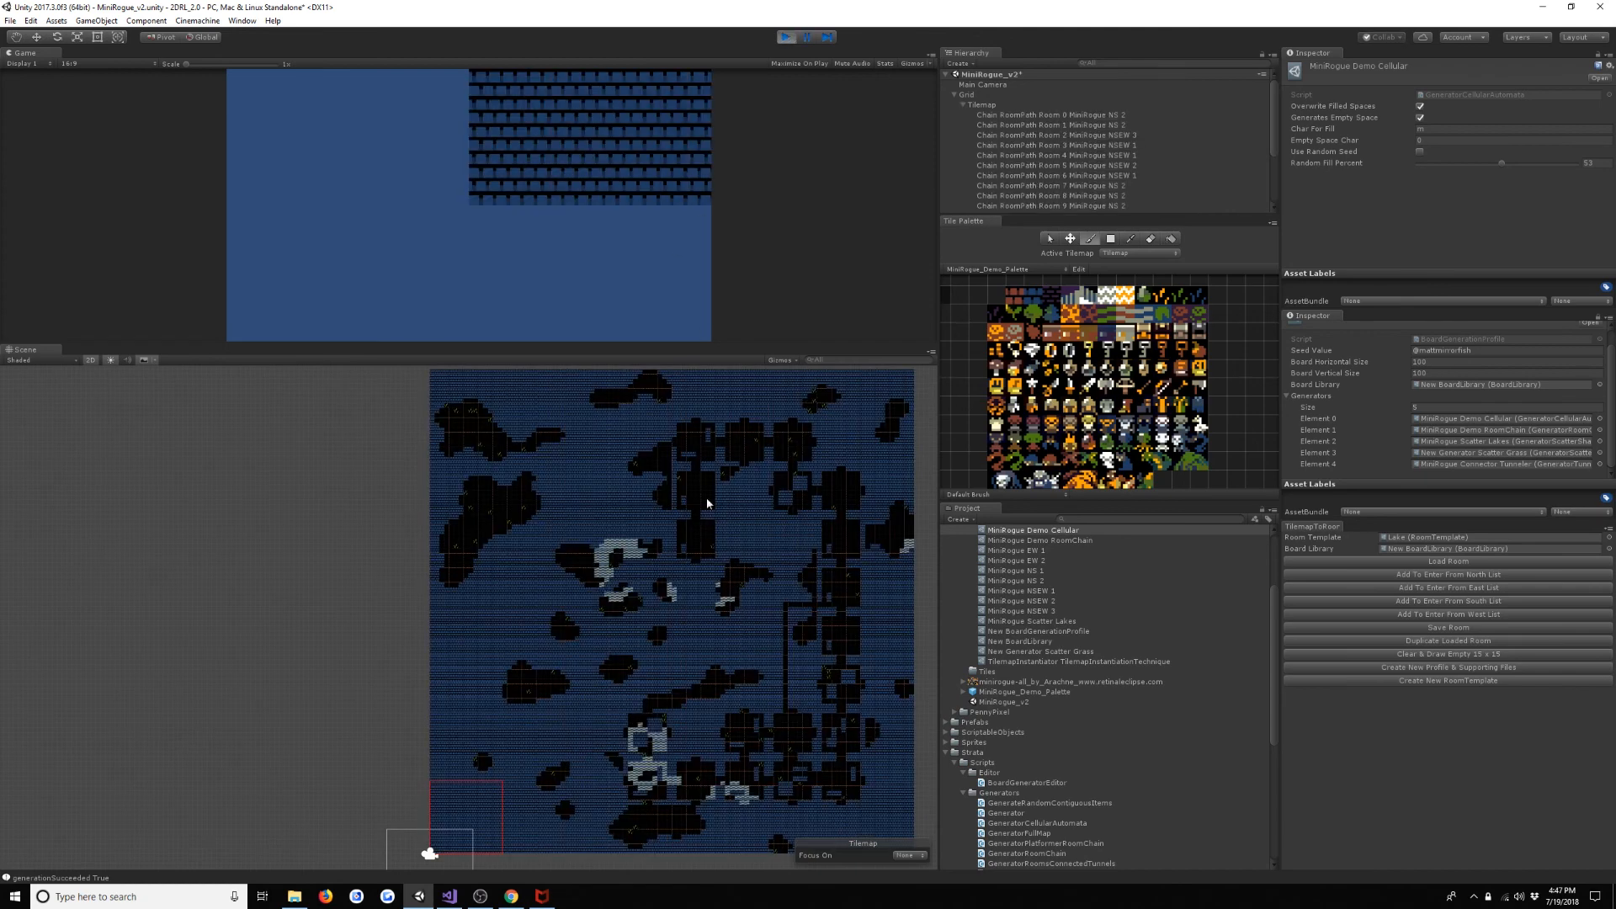
pyautogui.moveTo(736, 627); pyautogui.dragTo(688, 587, button='middle')
pyautogui.scroll(2, 688, 587)
pyautogui.scroll(-2, 689, 587)
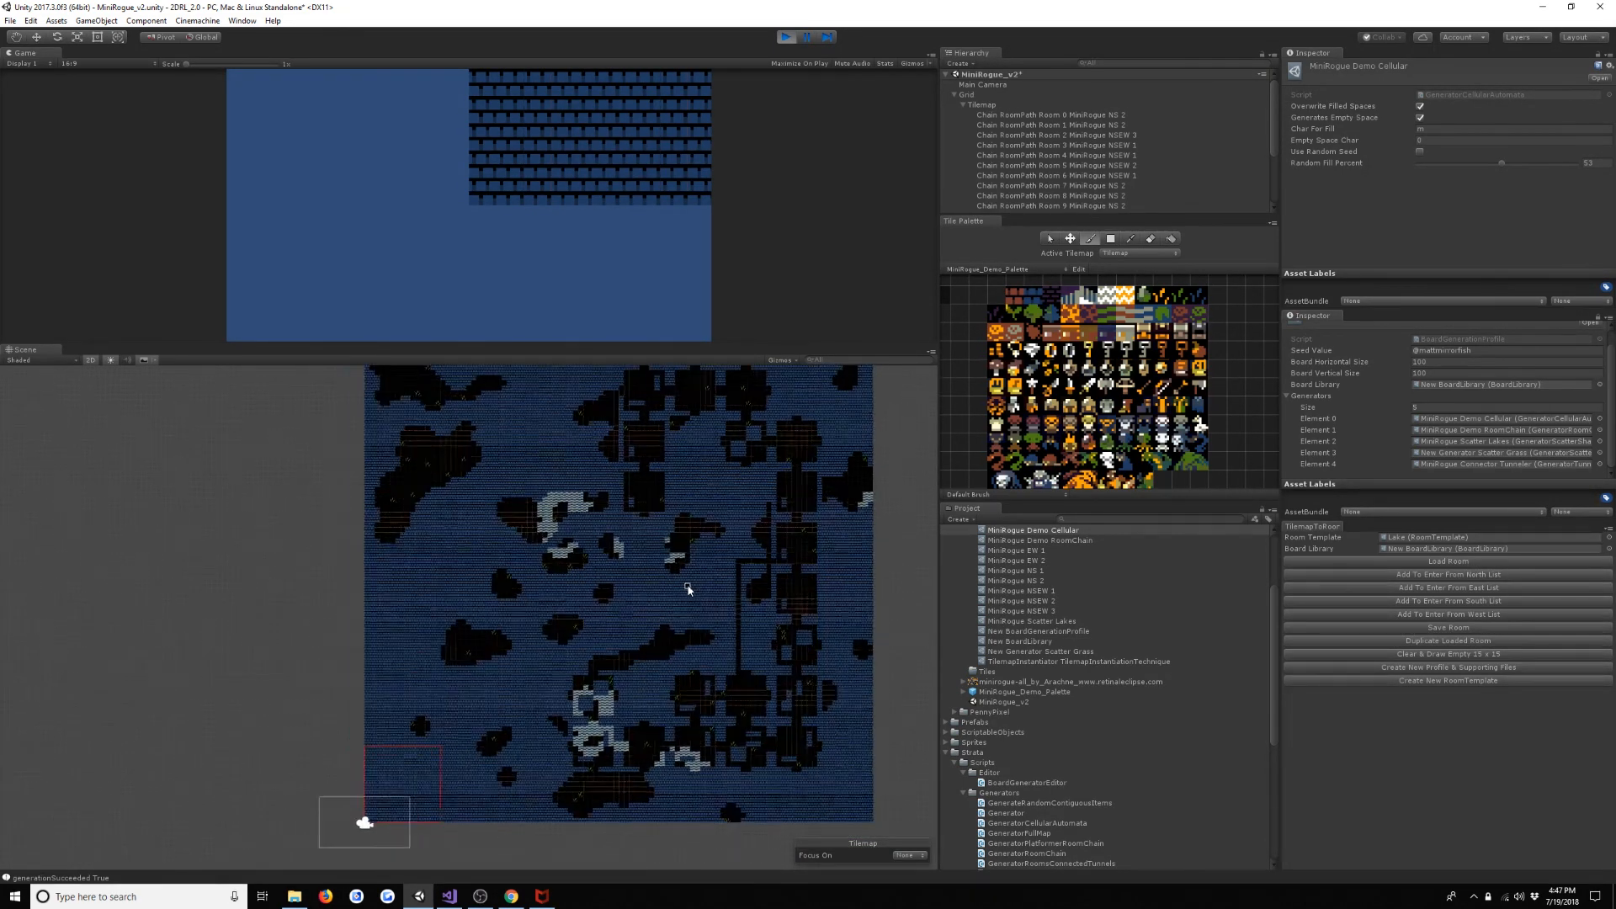
pyautogui.moveTo(708, 549); pyautogui.dragTo(682, 479, button='middle')
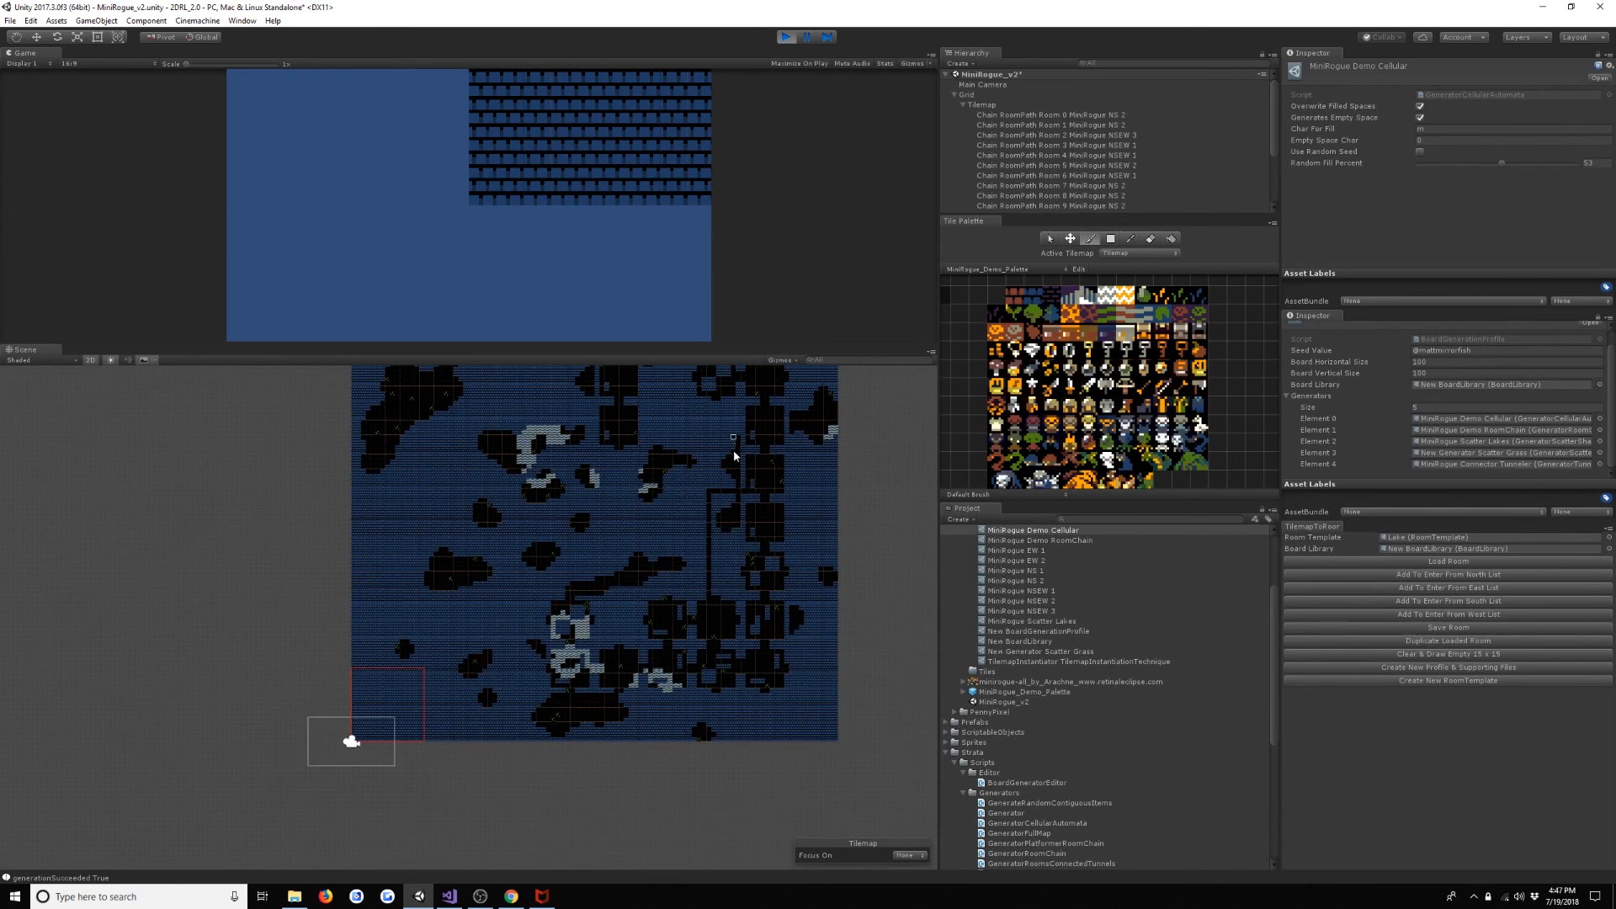
pyautogui.moveTo(693, 582); pyautogui.dragTo(700, 510, button='middle')
pyautogui.scroll(5, 686, 526)
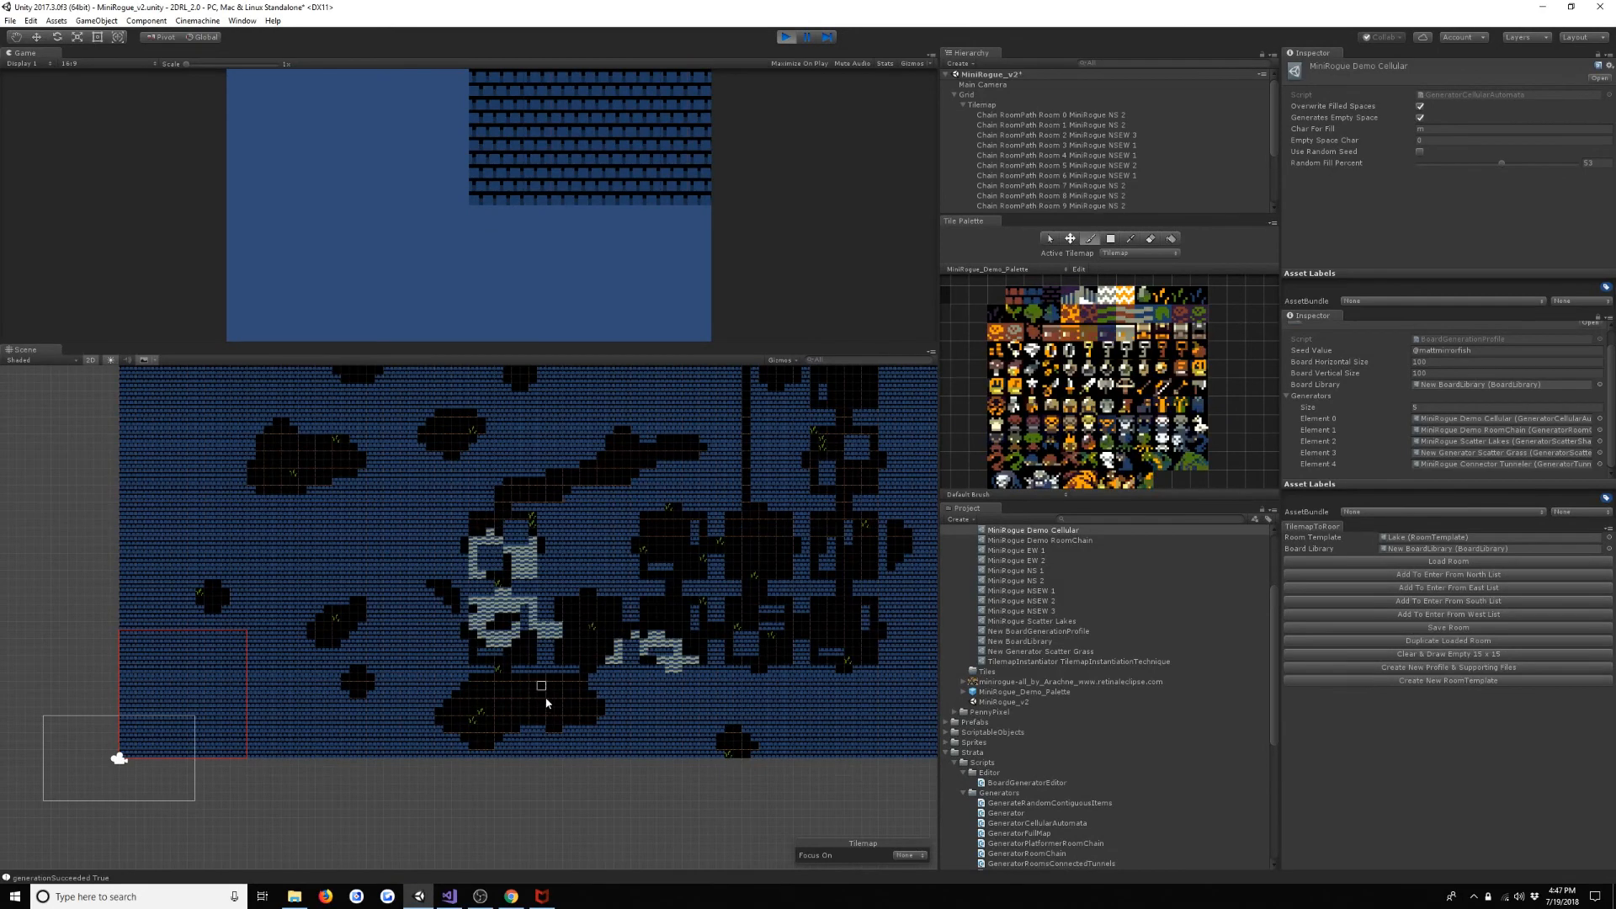
pyautogui.scroll(-3, 606, 581)
pyautogui.moveTo(595, 552); pyautogui.dragTo(585, 628, button='middle')
pyautogui.scroll(-2, 660, 523)
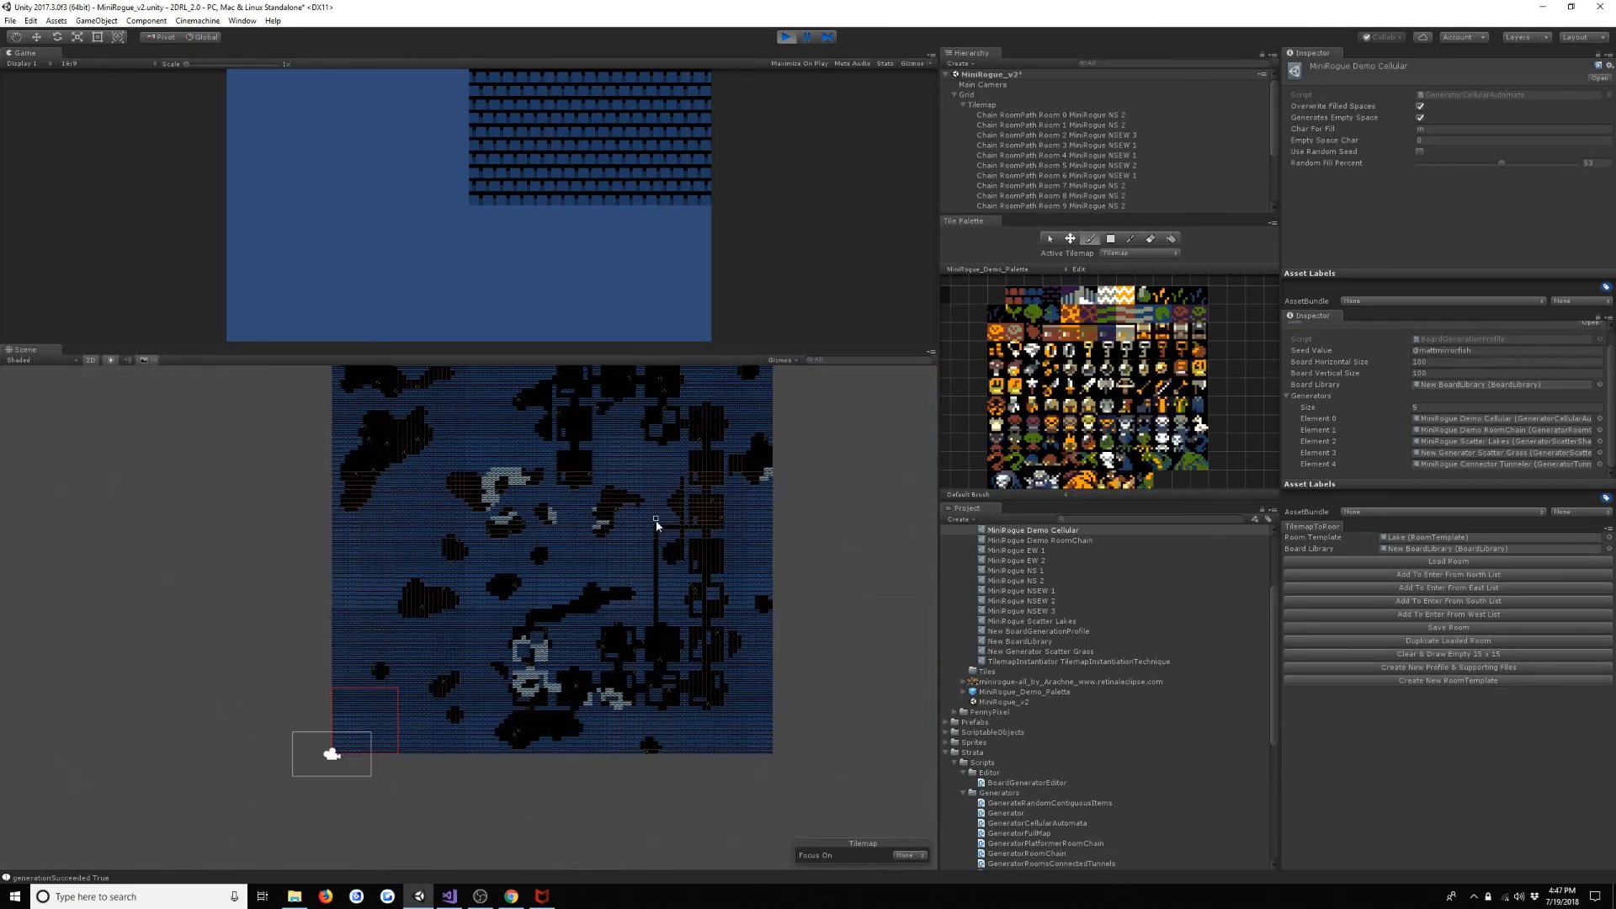
pyautogui.moveTo(660, 522); pyautogui.dragTo(668, 577, button='middle')
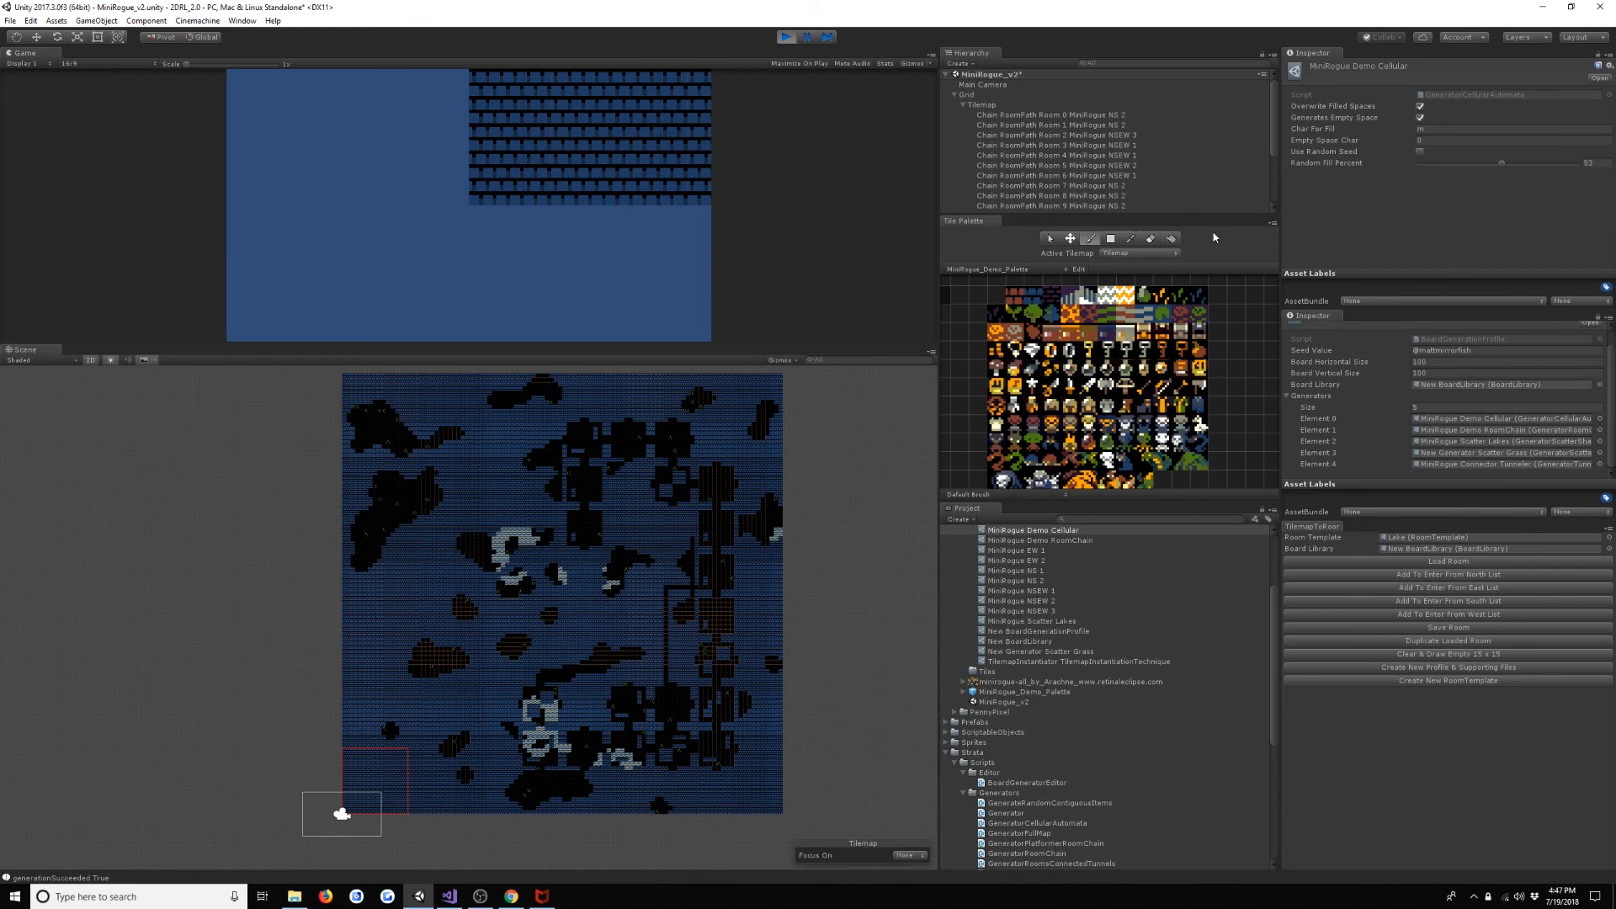
# - Set the MiniRogue Demo Cellular generator's Random Fill Percent to 49 and restart play mode to rebuild the board
pyautogui.click(1606, 168)
pyautogui.hotkey('ctrl', 'p')
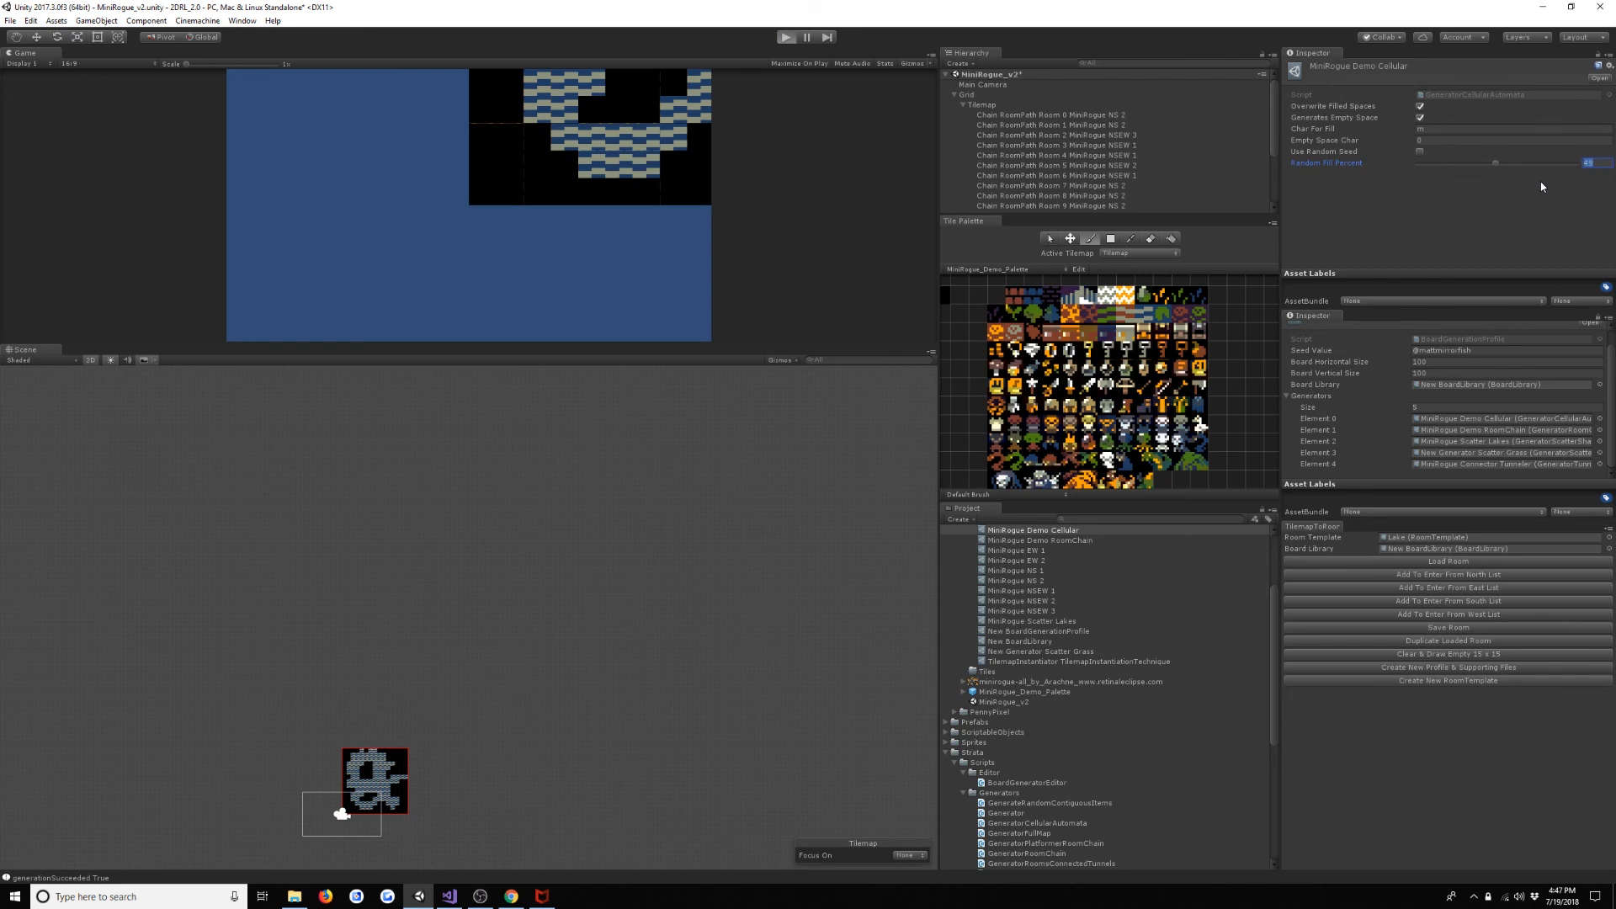
pyautogui.hotkey('ctrl', 'p')
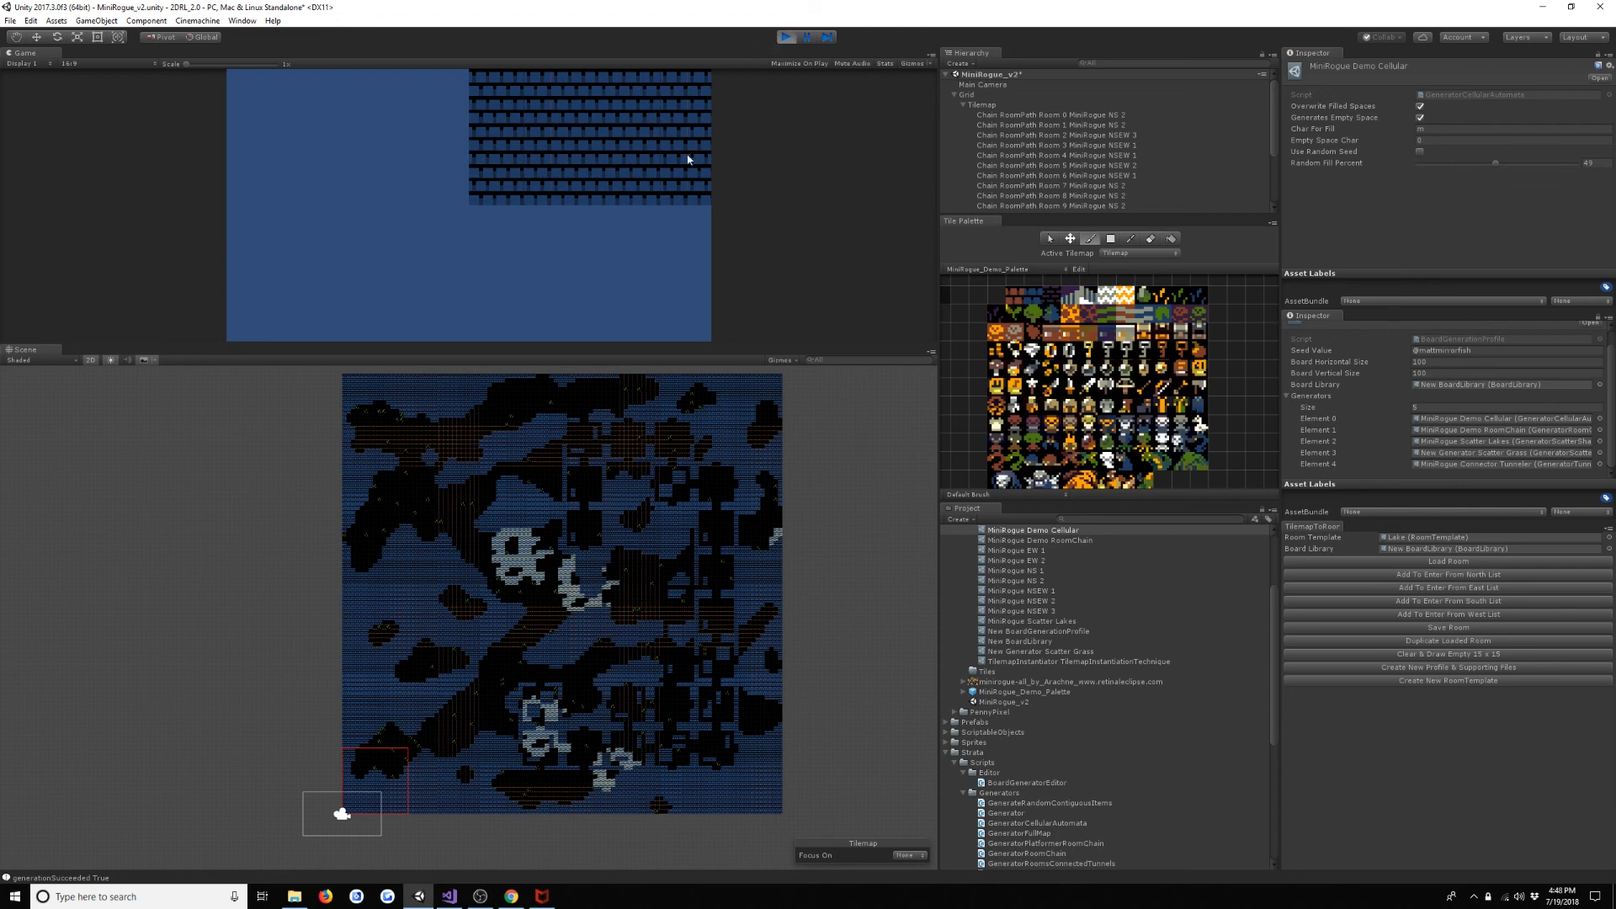
# - Examine the more open cave layout around the room chain and lakes, and regenerate the board during play
pyautogui.scroll(2, 640, 666)
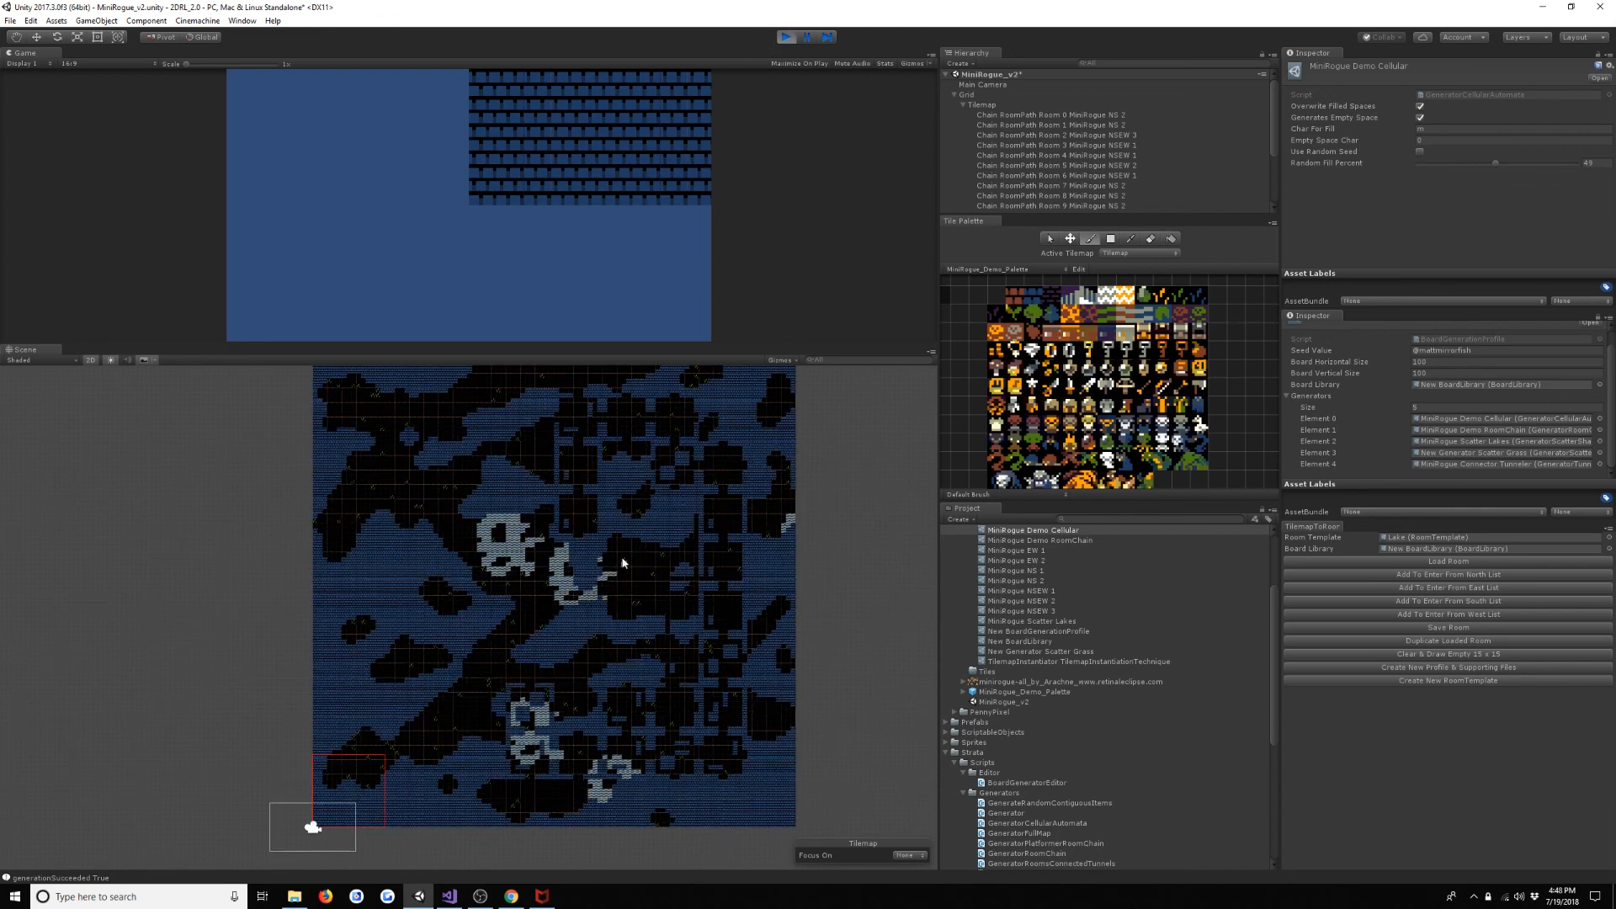
pyautogui.moveTo(620, 564); pyautogui.dragTo(669, 589, button='middle')
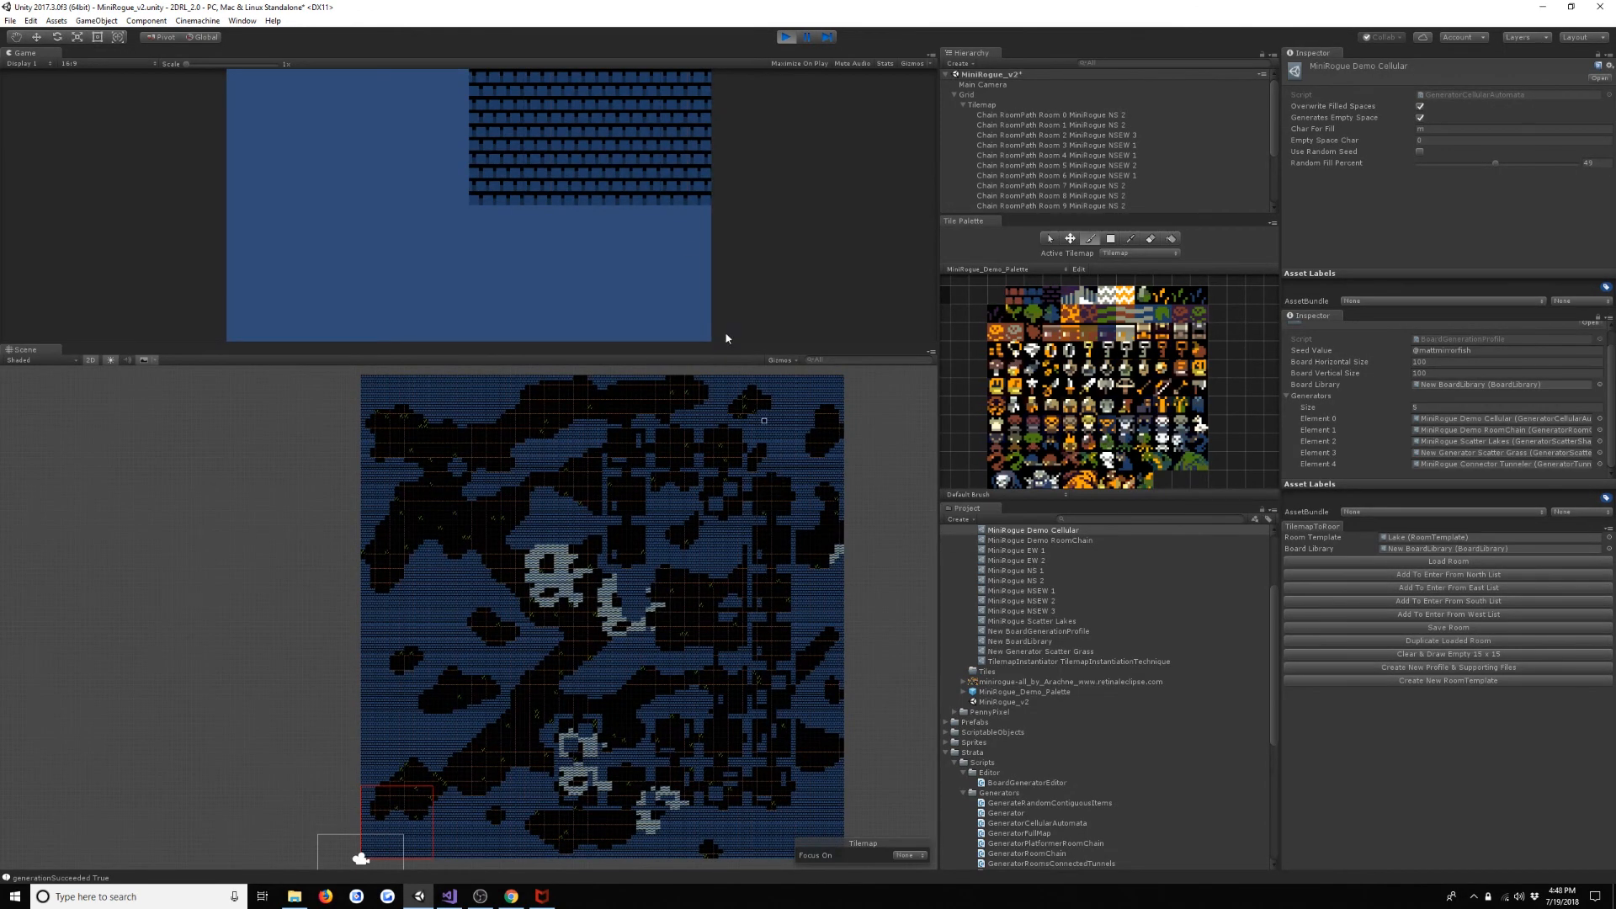
pyautogui.press('space')
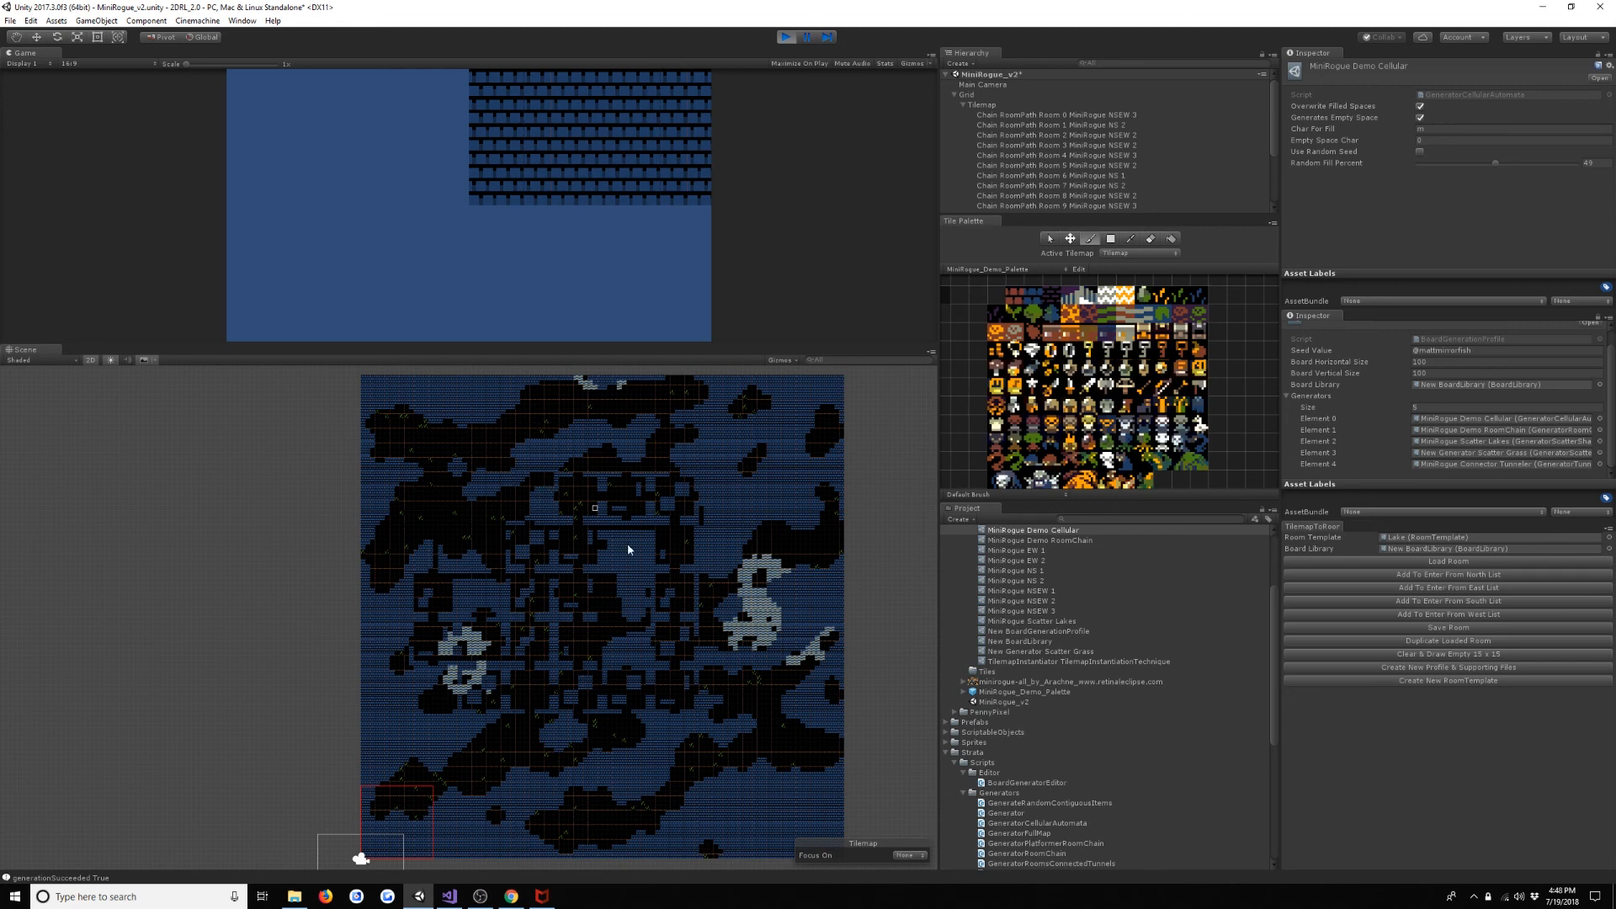
# - Locate the room chain's Room 0 and Room 1 on the board using the Move tool's gizmo
pyautogui.click(1067, 115)
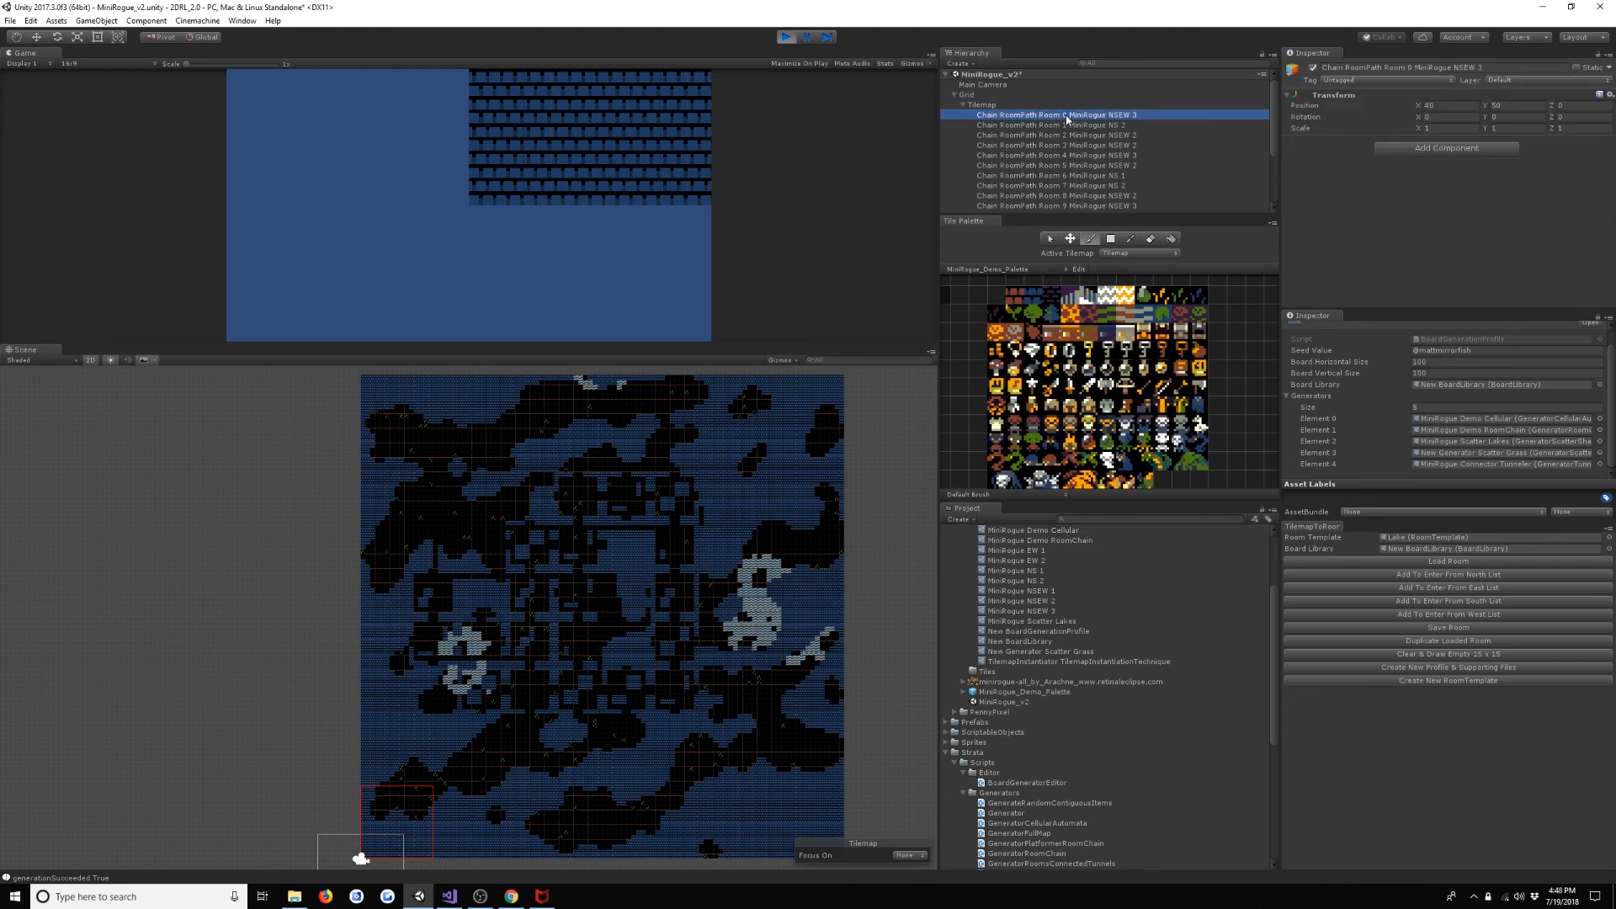
pyautogui.click(35, 38)
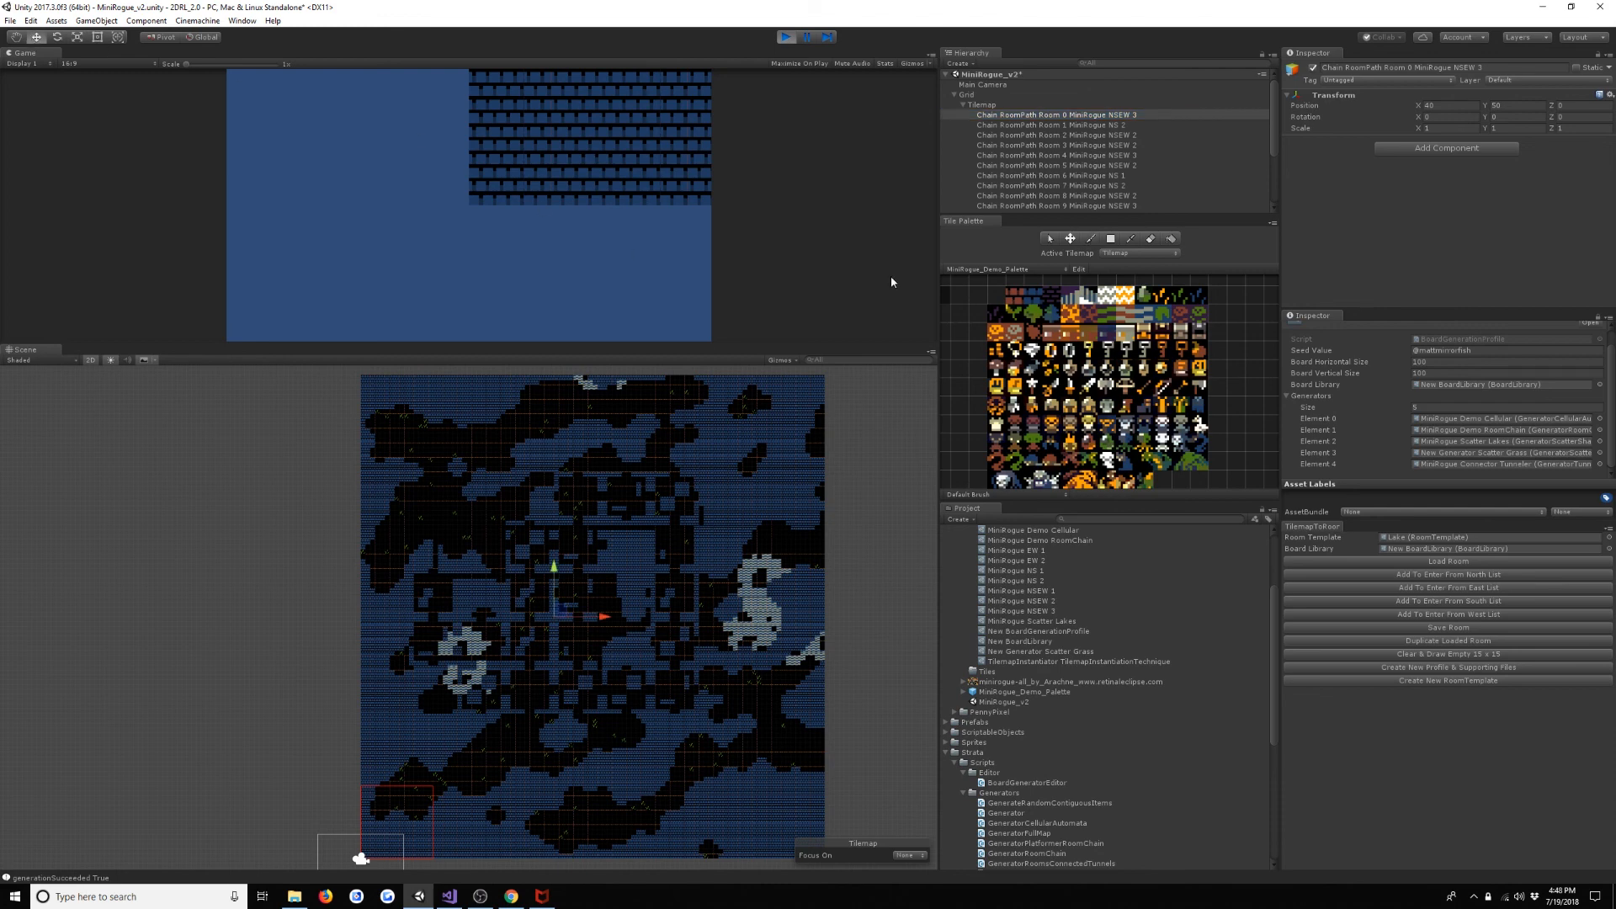
pyautogui.click(1109, 117)
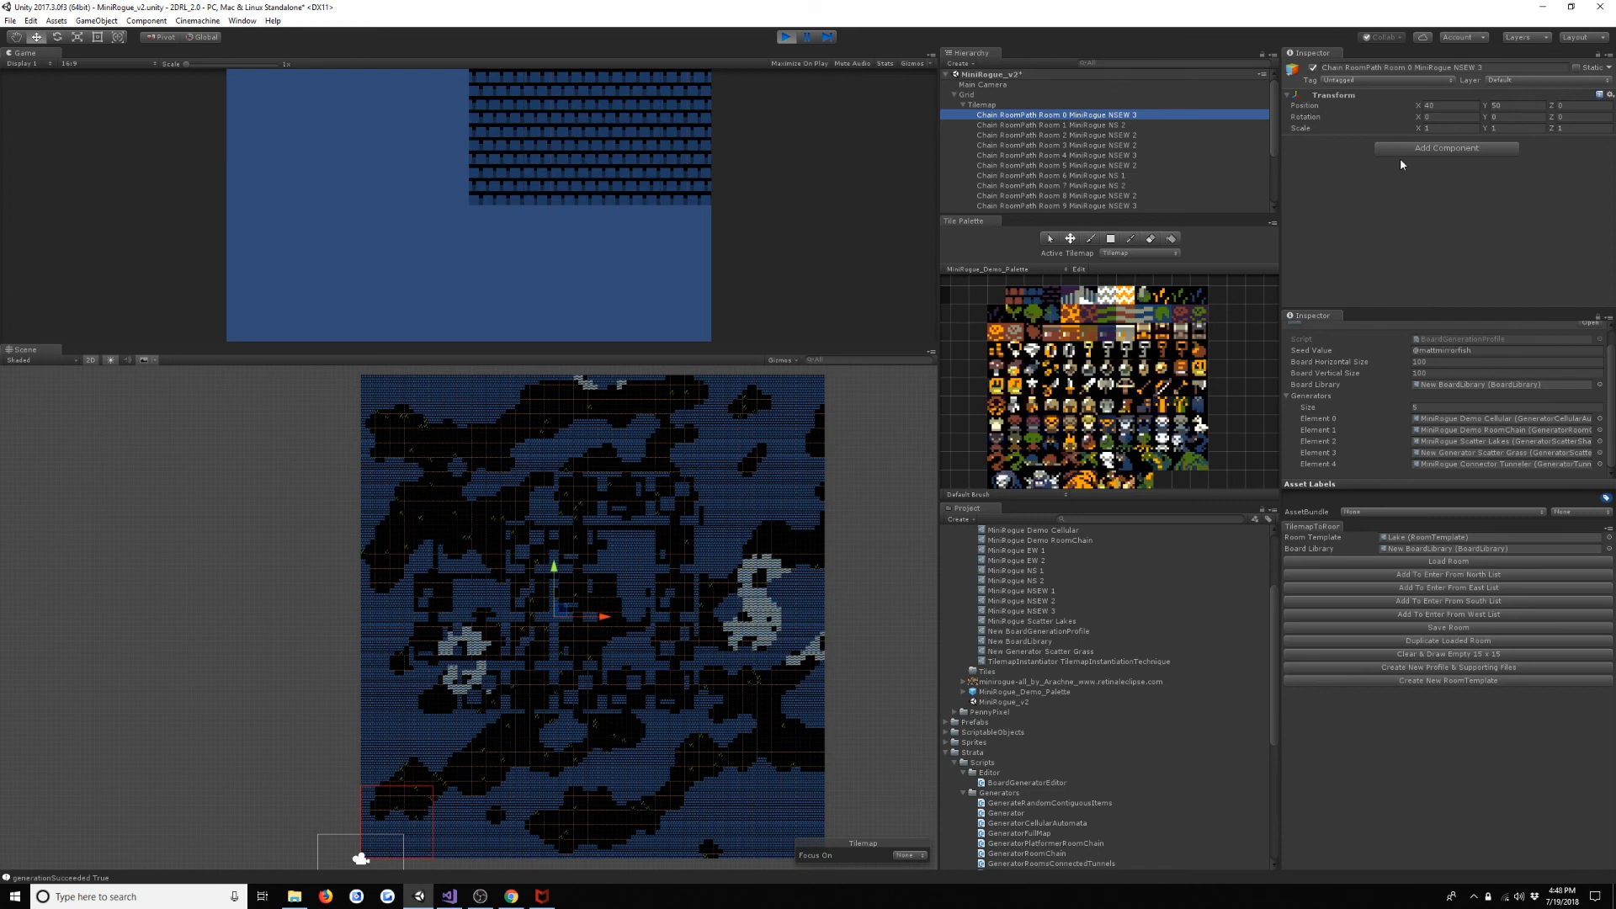
pyautogui.press('Down')
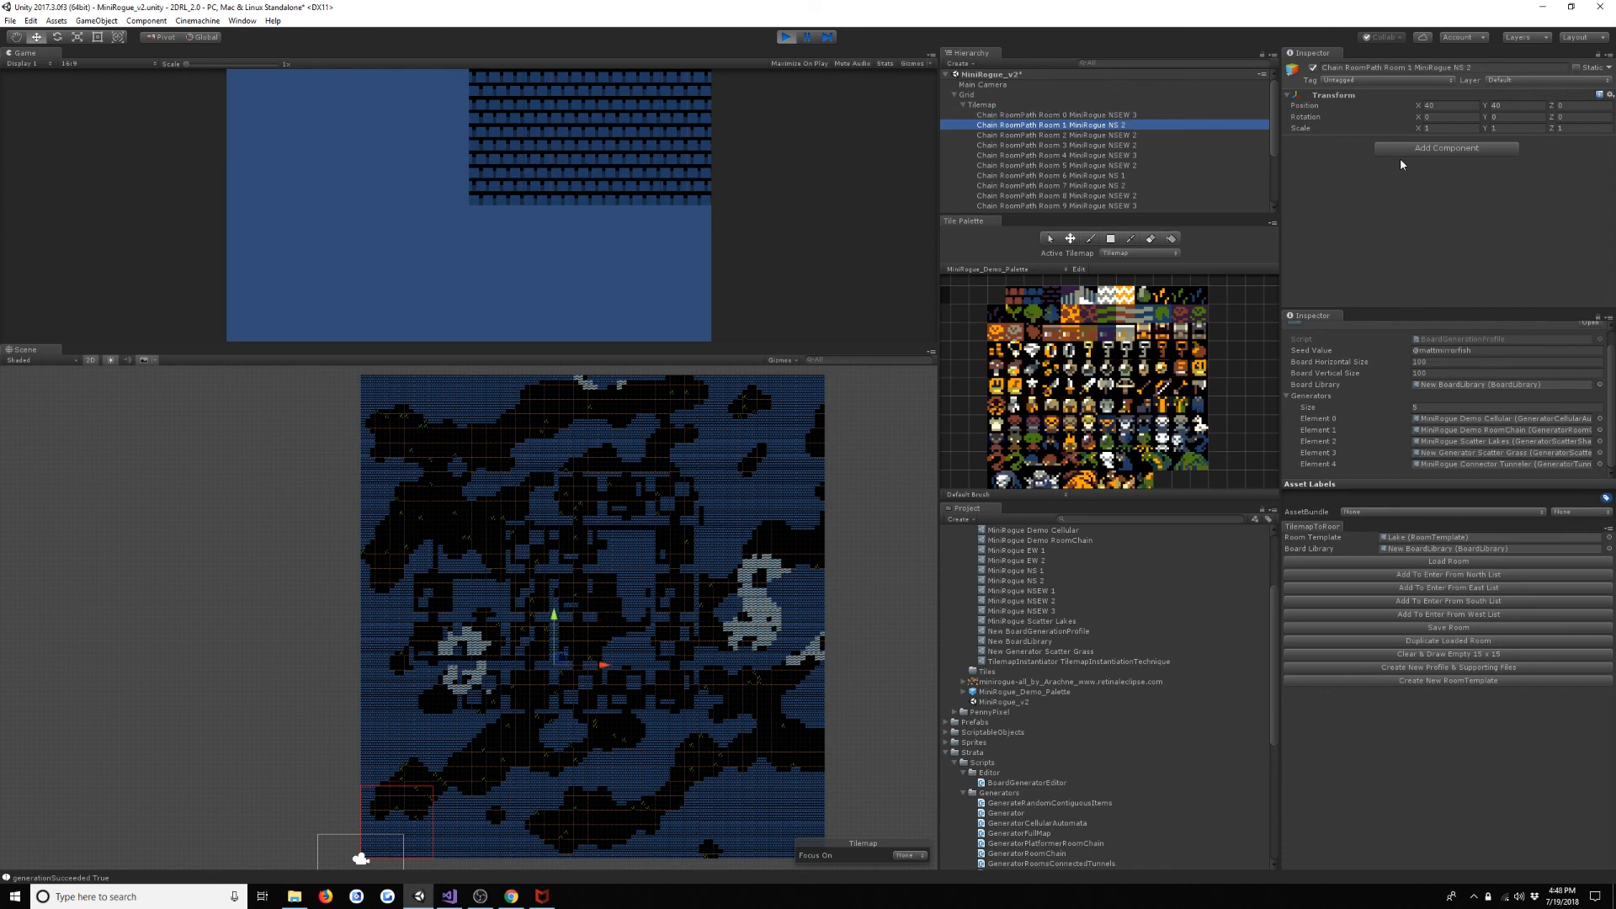
pyautogui.scroll(3, 421, 623)
pyautogui.scroll(3, 422, 622)
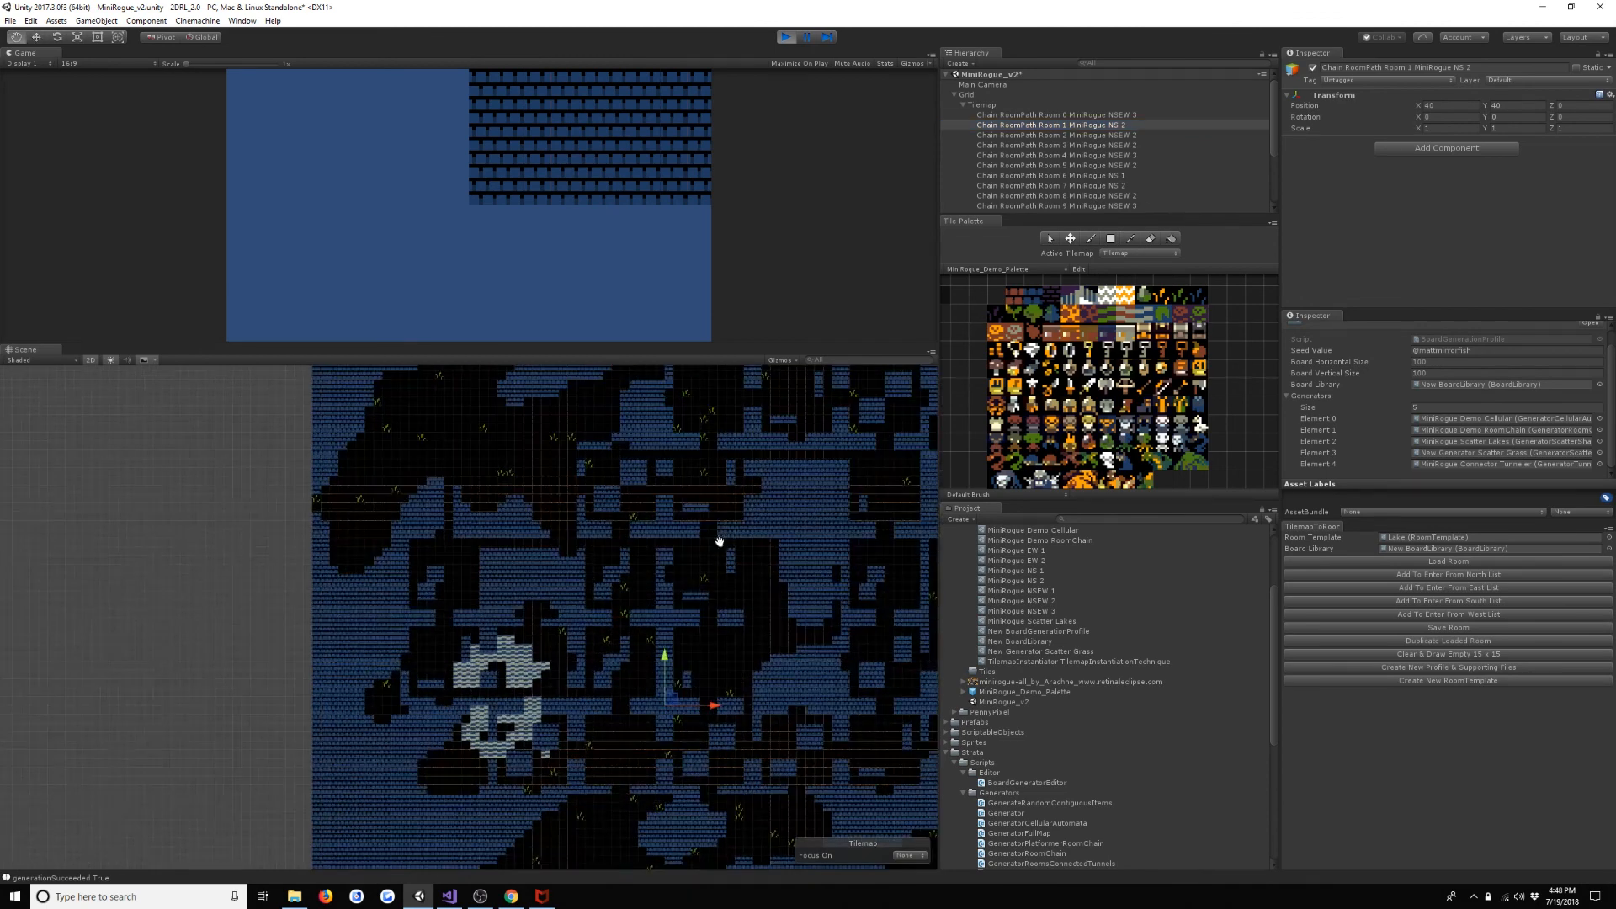
pyautogui.moveTo(717, 541); pyautogui.dragTo(555, 486, button='middle')
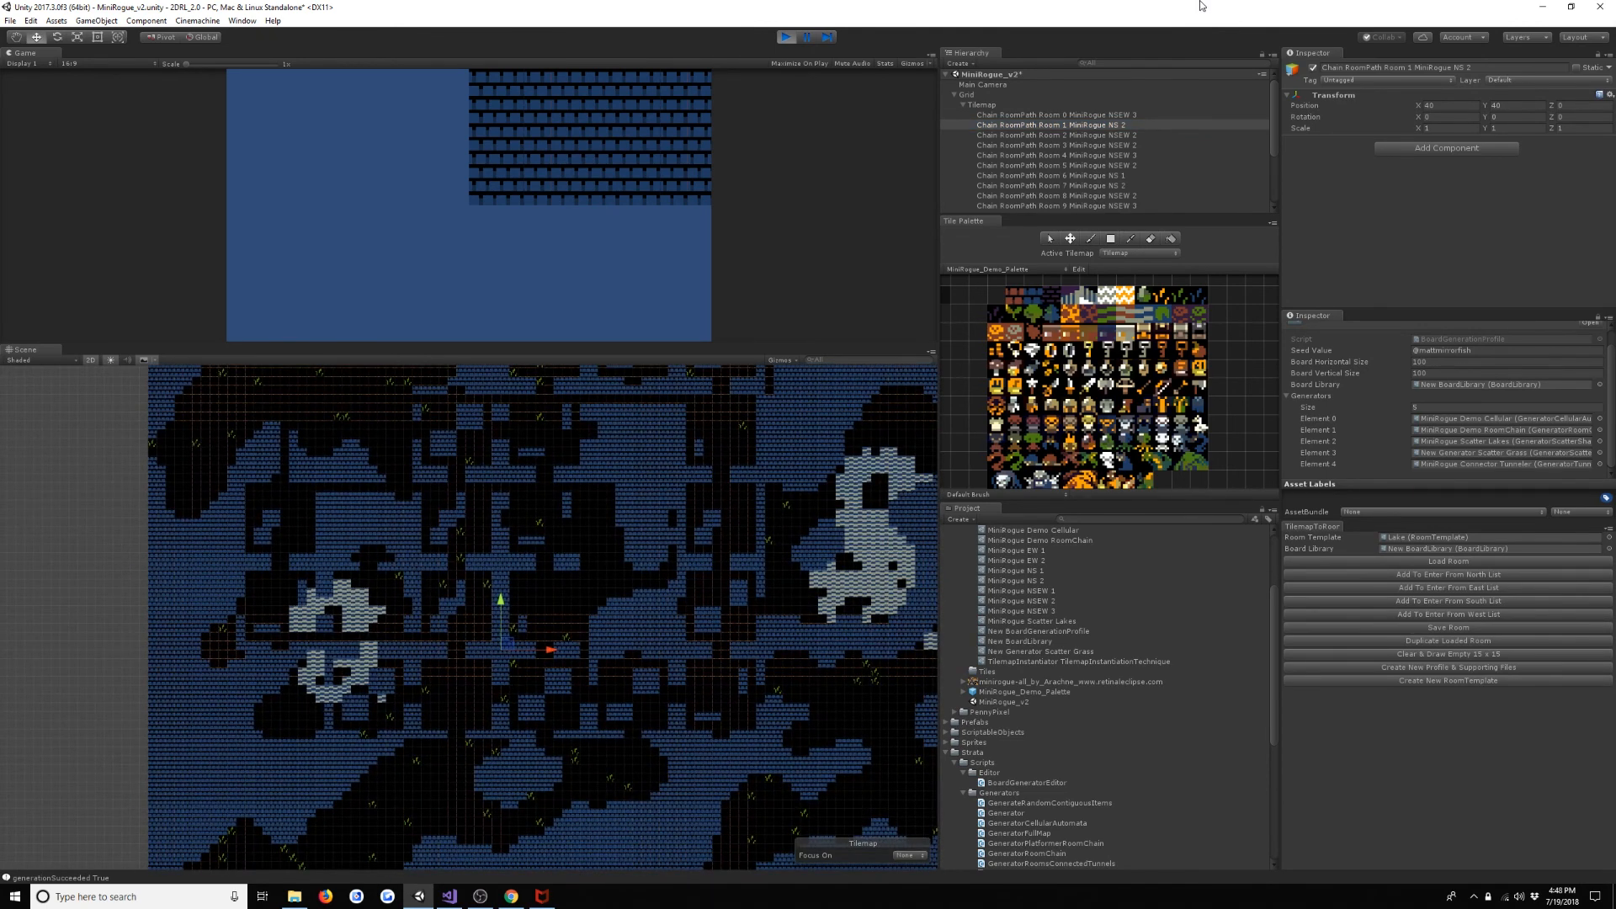
# - Trace the chain path on the board by stepping through the generated room objects from Room 0 to Room 8
pyautogui.click(1233, 134)
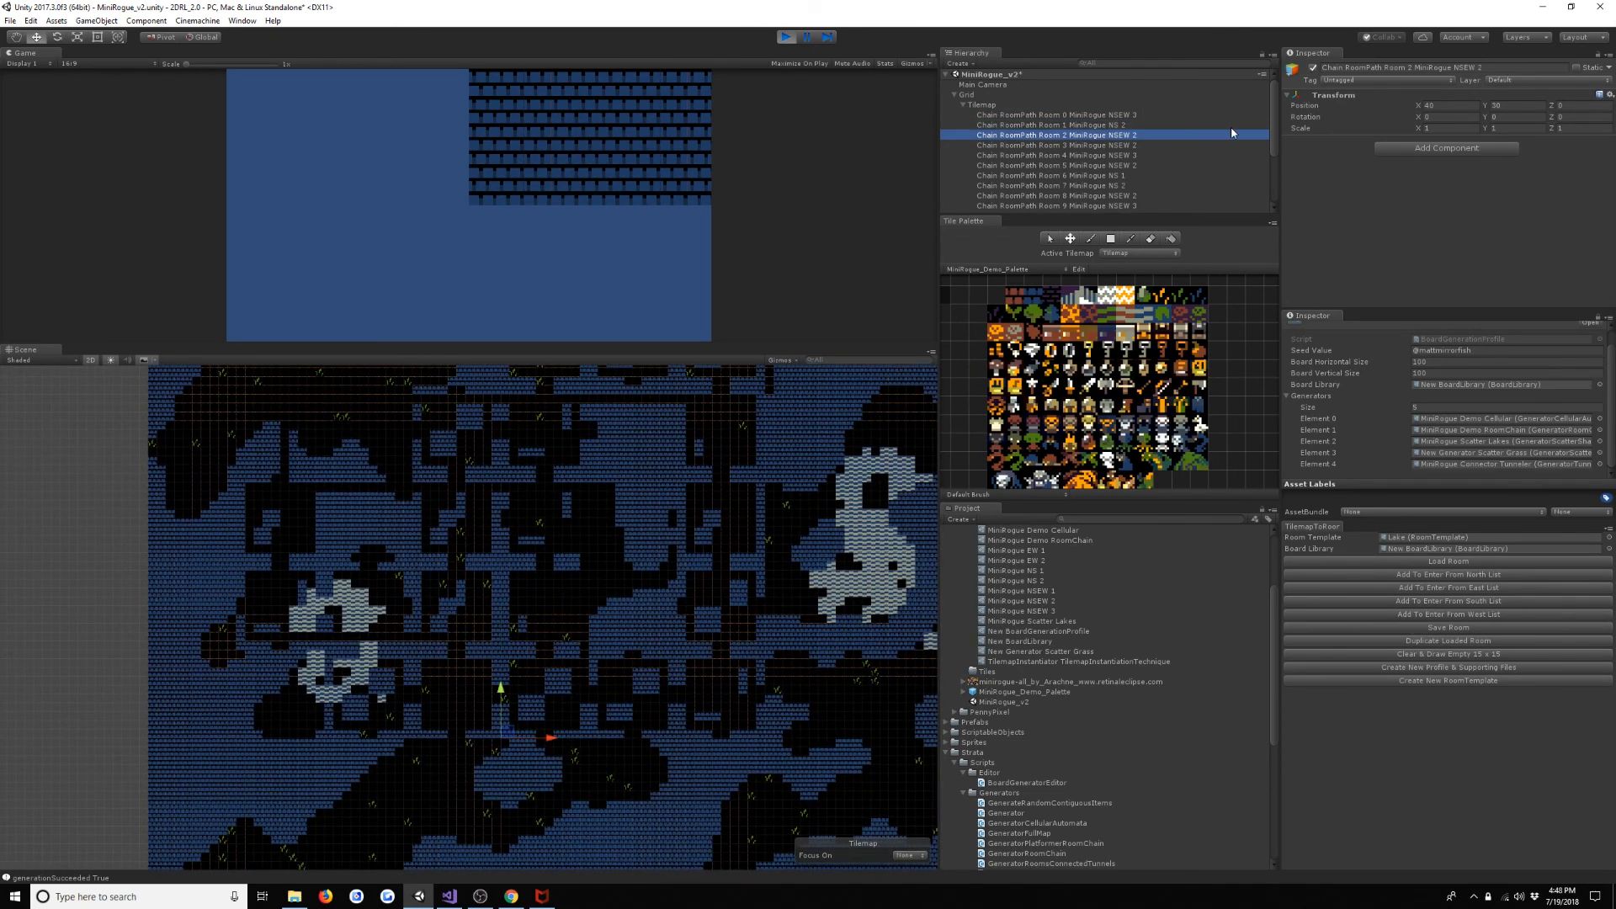
pyautogui.press('Up')
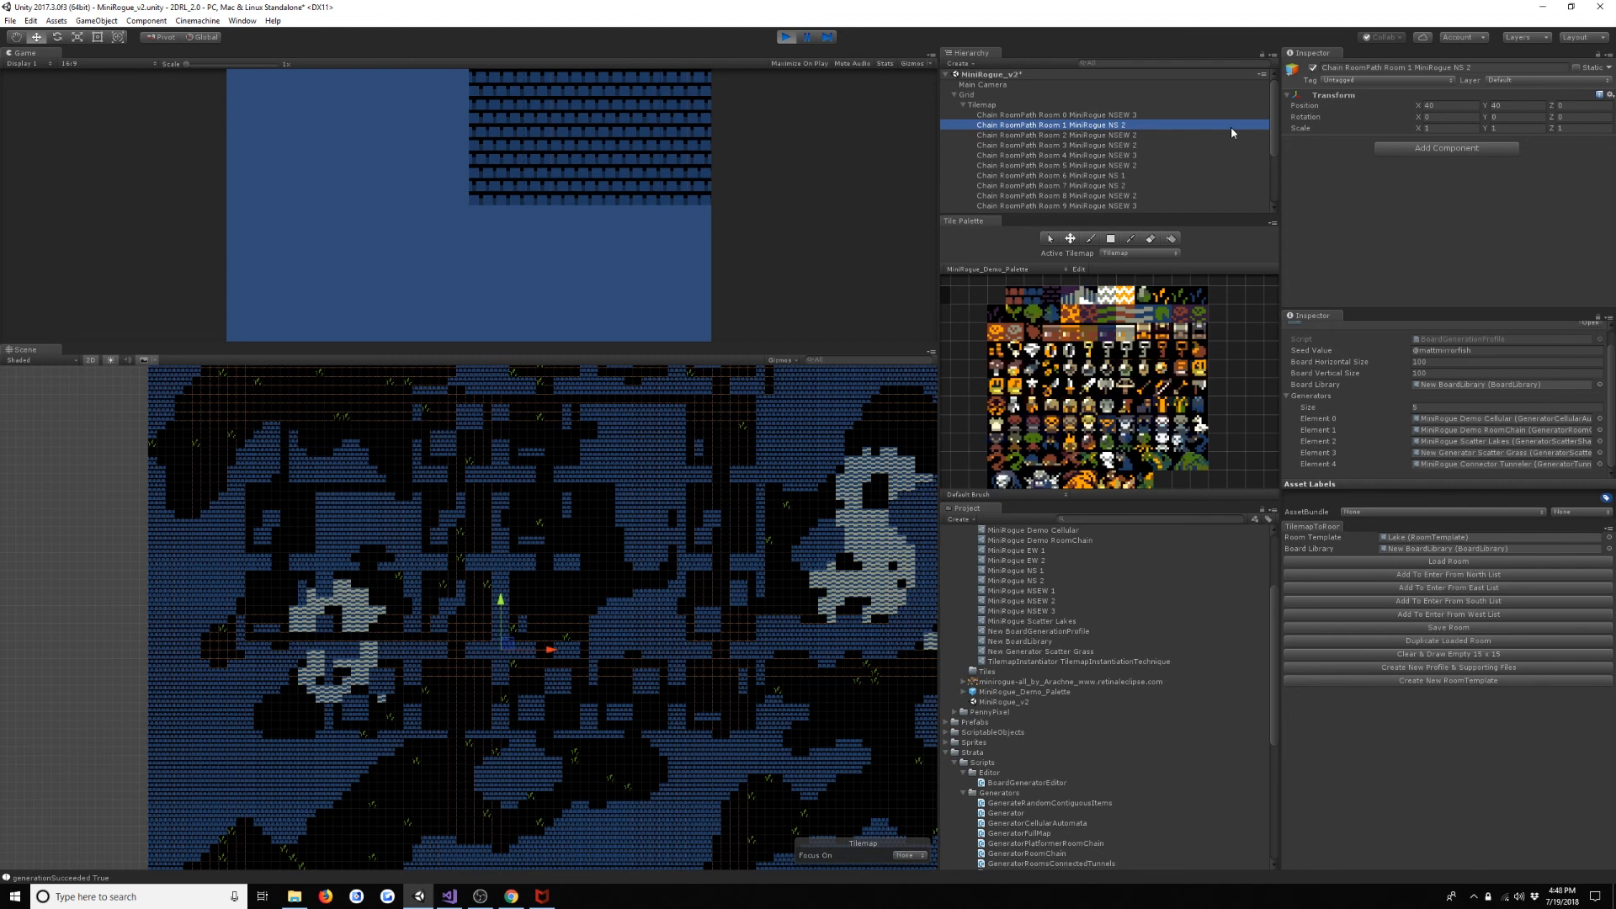
pyautogui.press('Up')
pyautogui.press('Down')
pyautogui.press('Down')
pyautogui.press('Down')
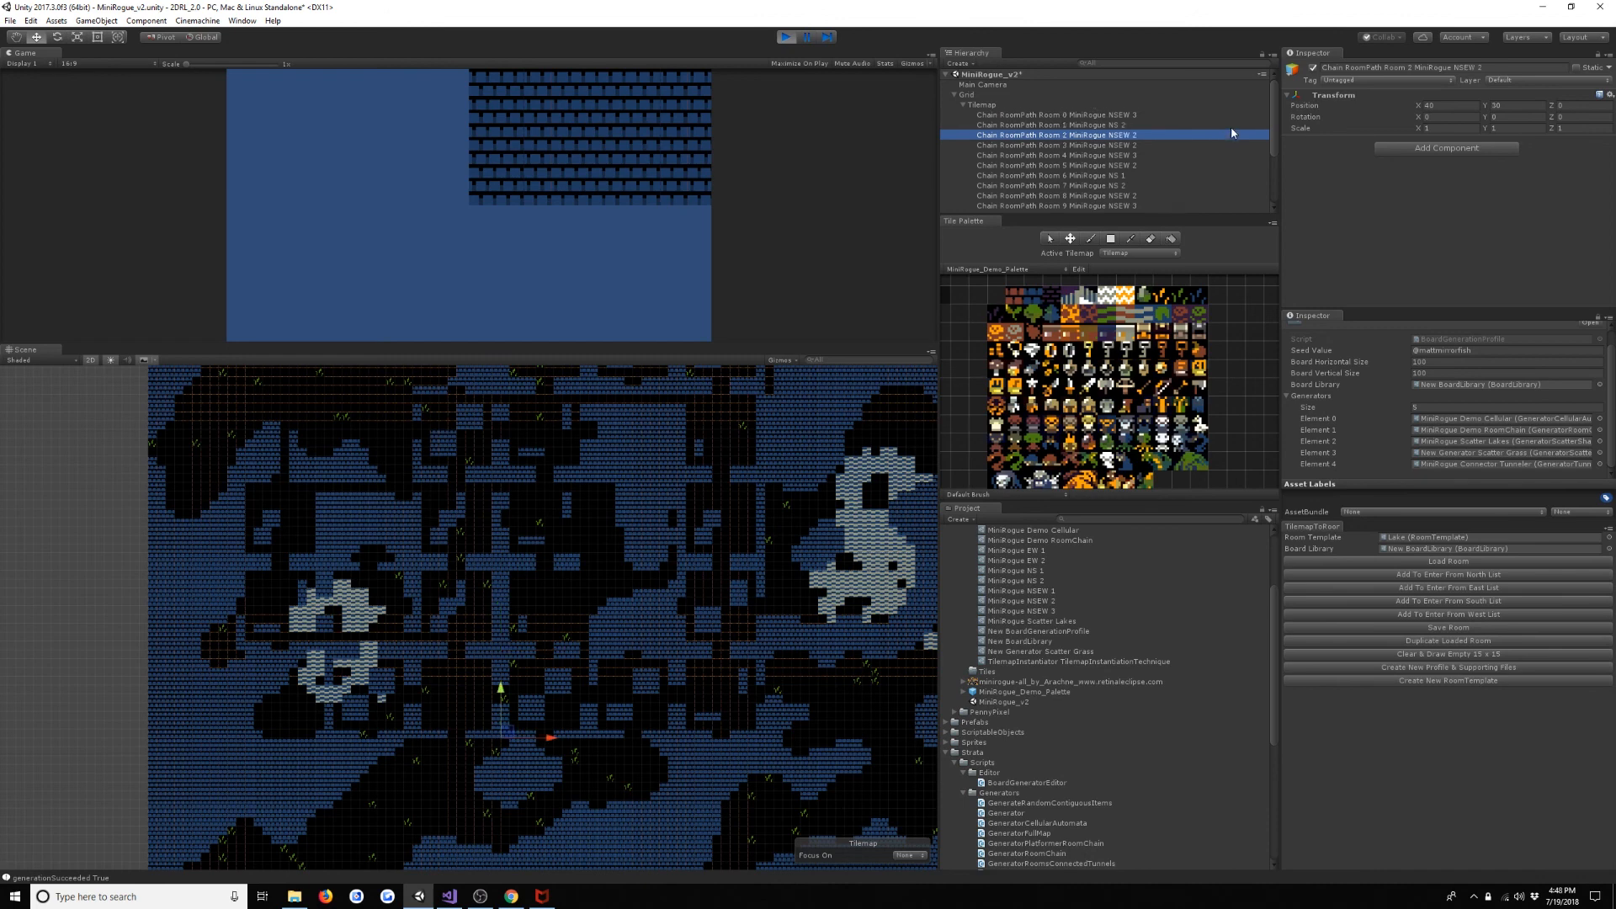
pyautogui.press('Down')
pyautogui.press('Down')
pyautogui.press('Down')
pyautogui.press('Down')
pyautogui.press('Down')
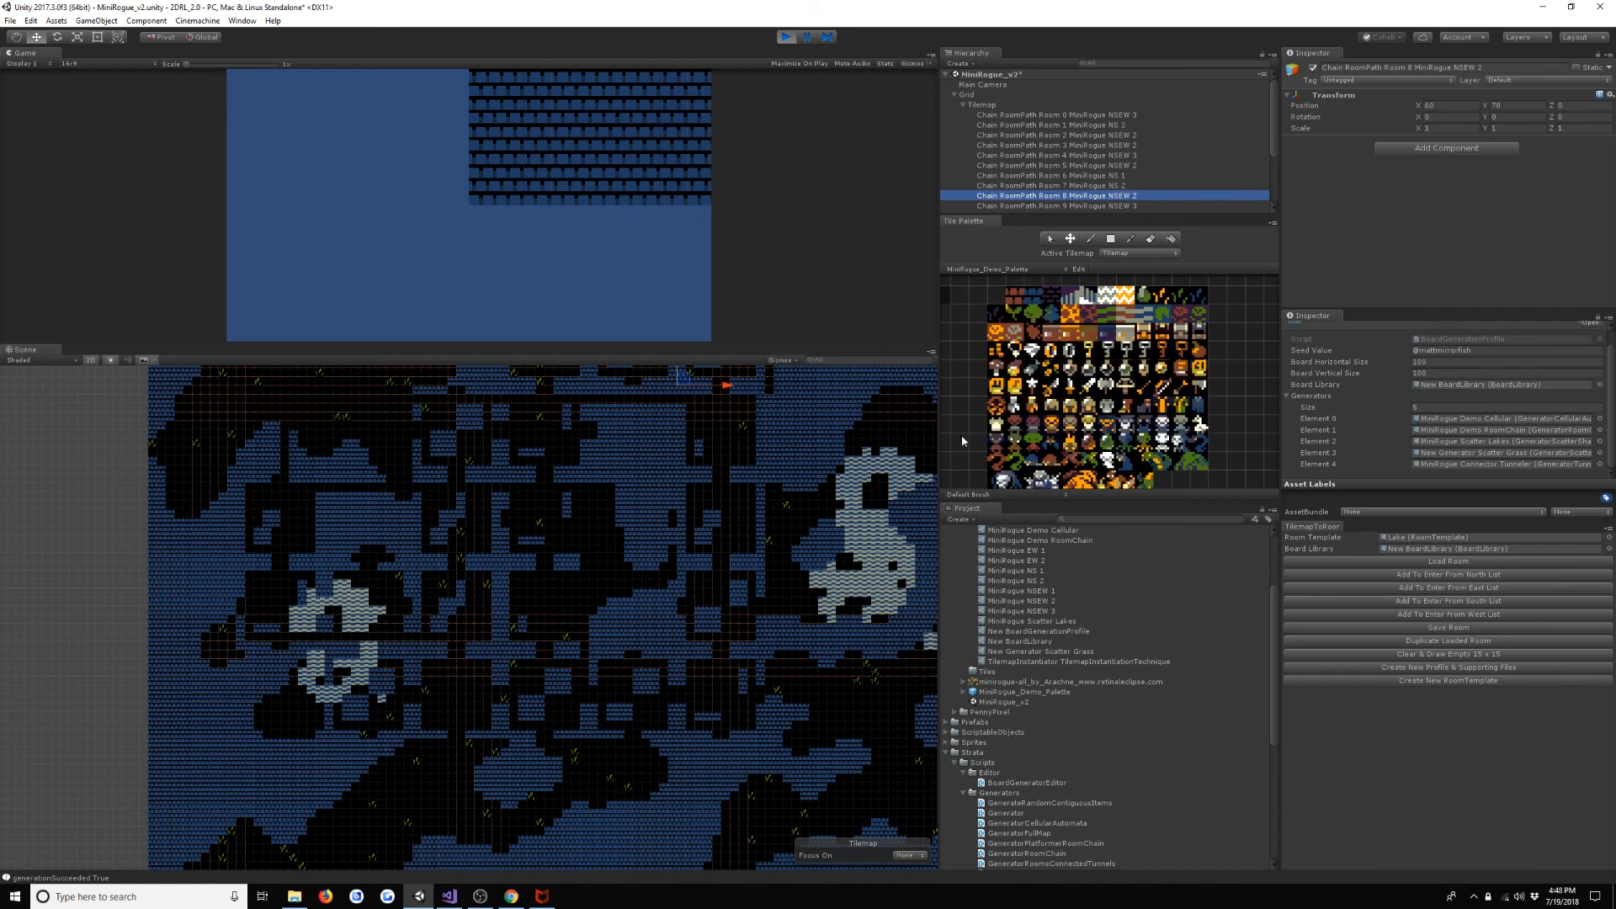
# - Follow the chain path from Room 8 to Room 12 and examine where each room sits on the board
pyautogui.scroll(4, 743, 513)
pyautogui.scroll(-8, 760, 568)
pyautogui.moveTo(759, 508); pyautogui.dragTo(751, 583, button='middle')
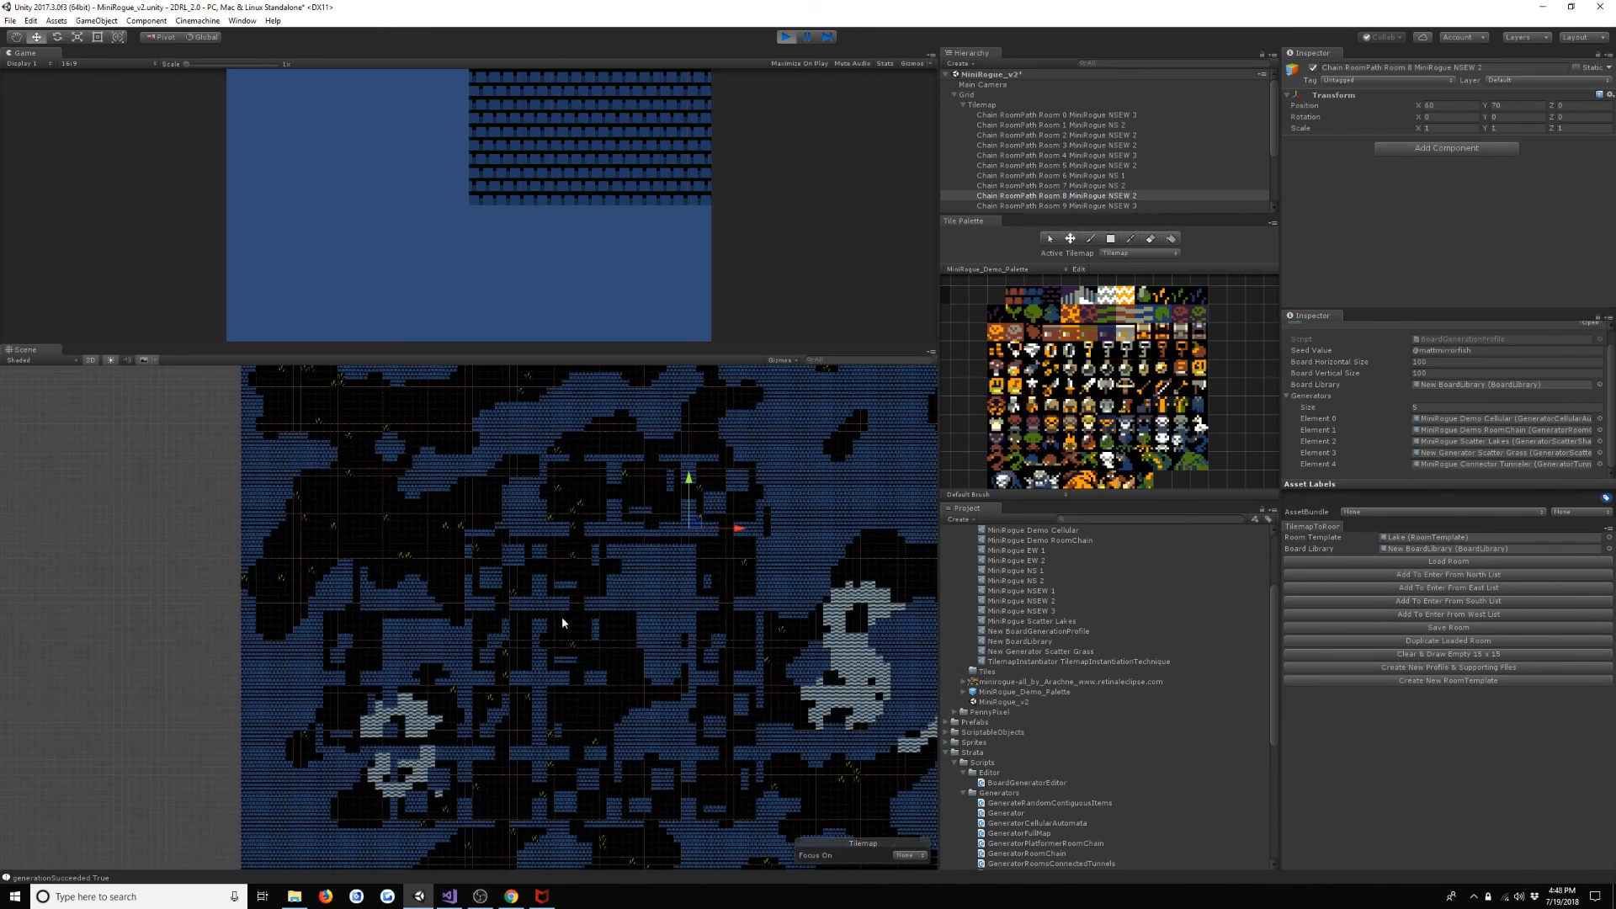
pyautogui.scroll(-2, 1124, 160)
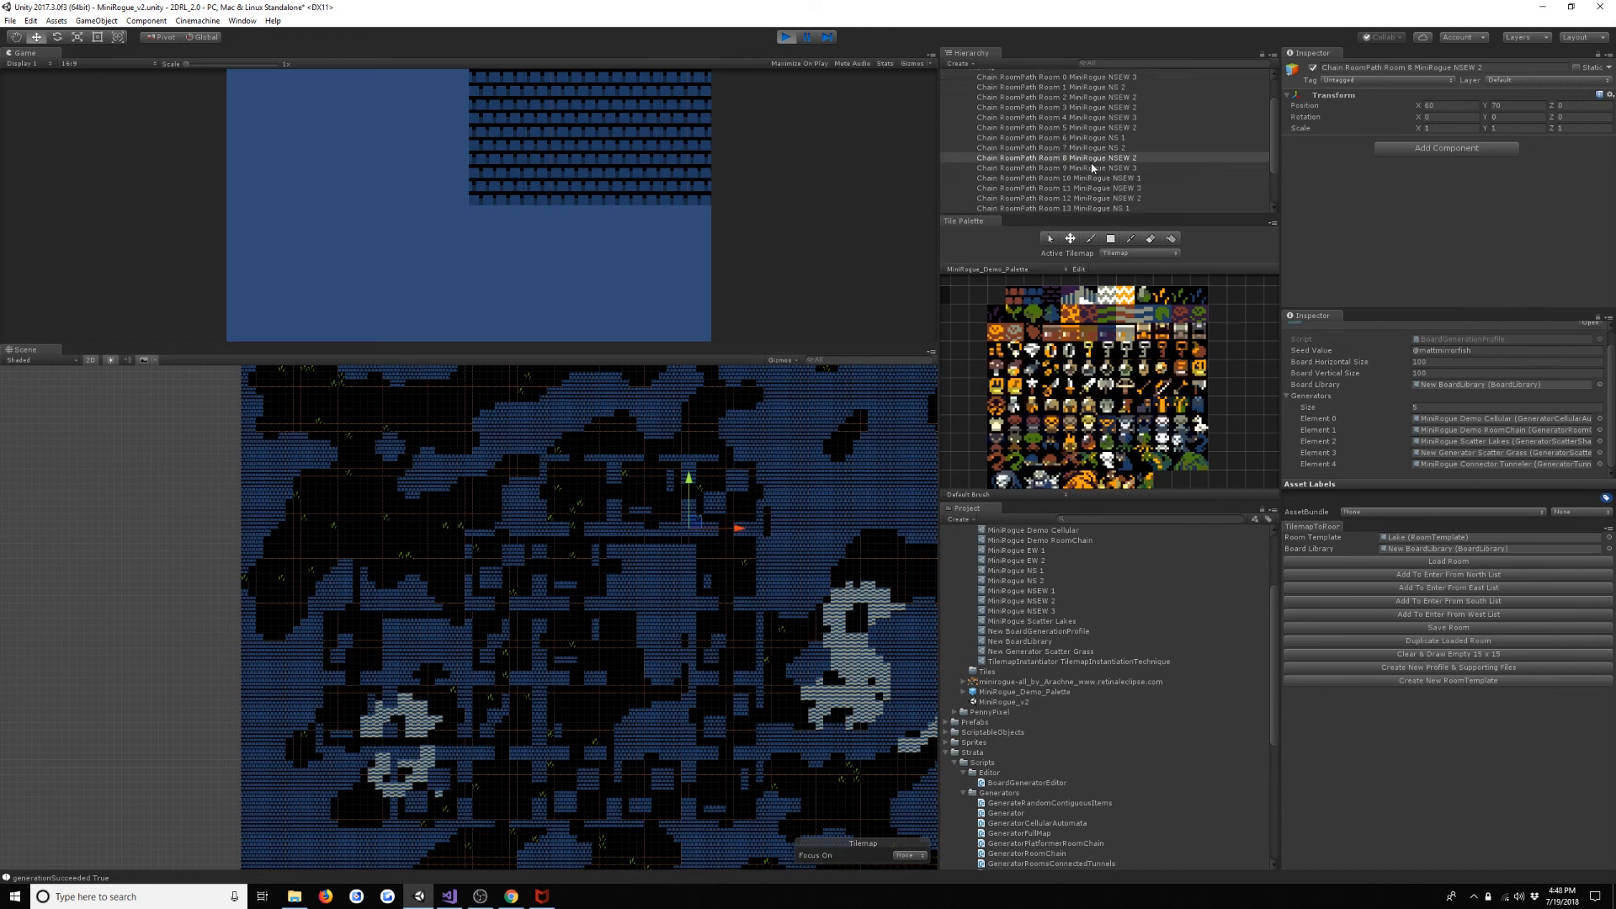
pyautogui.click(1149, 157)
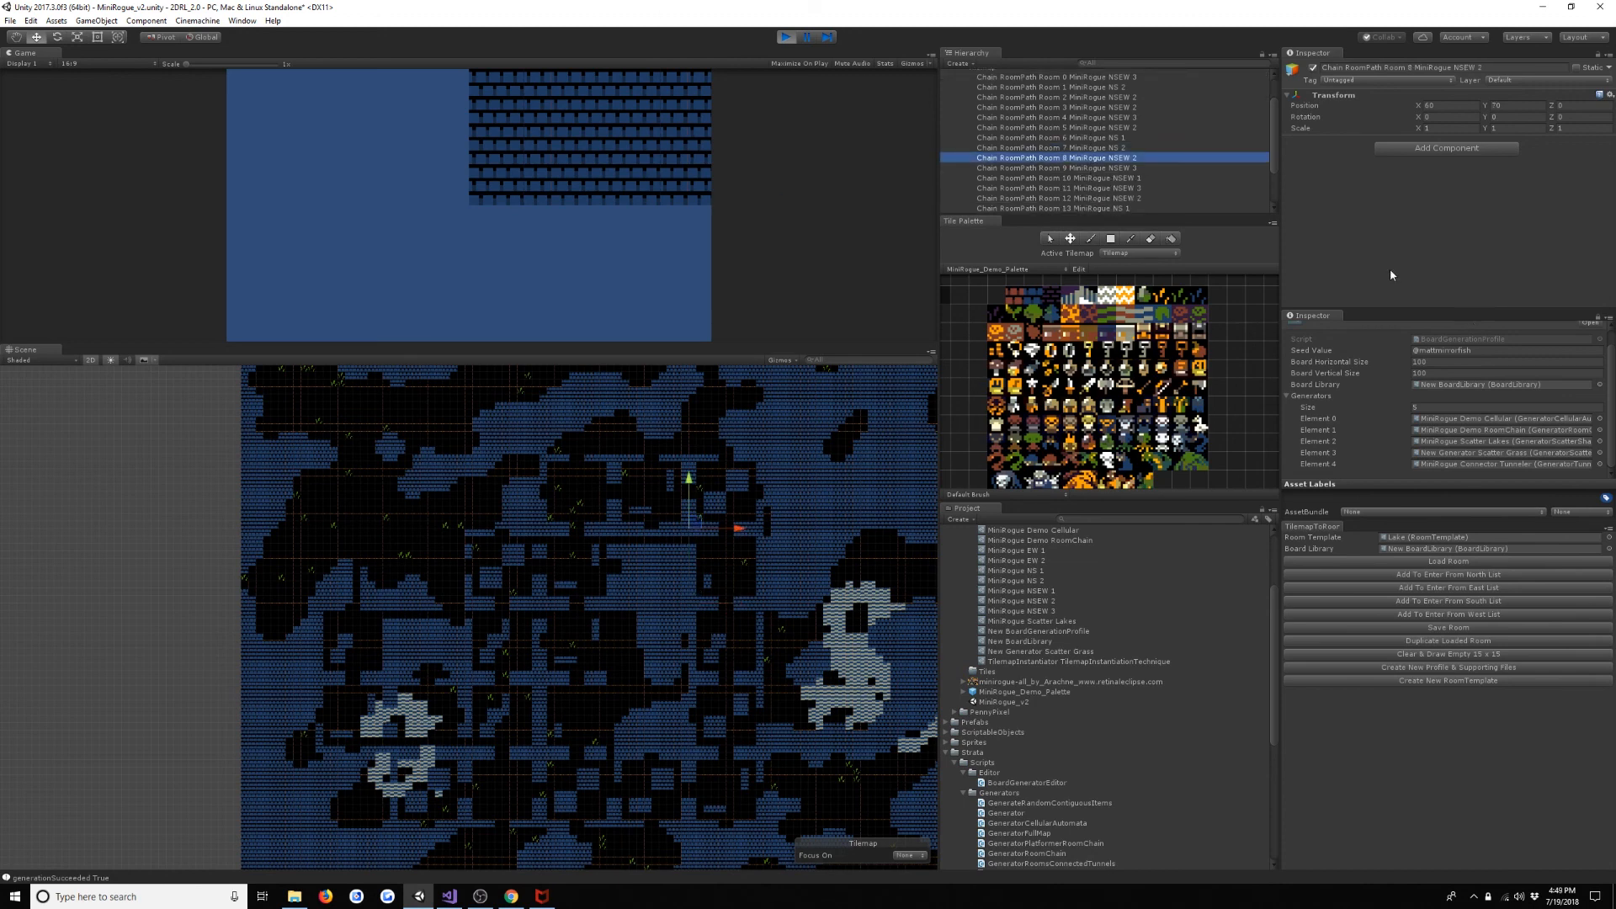
pyautogui.press('Down')
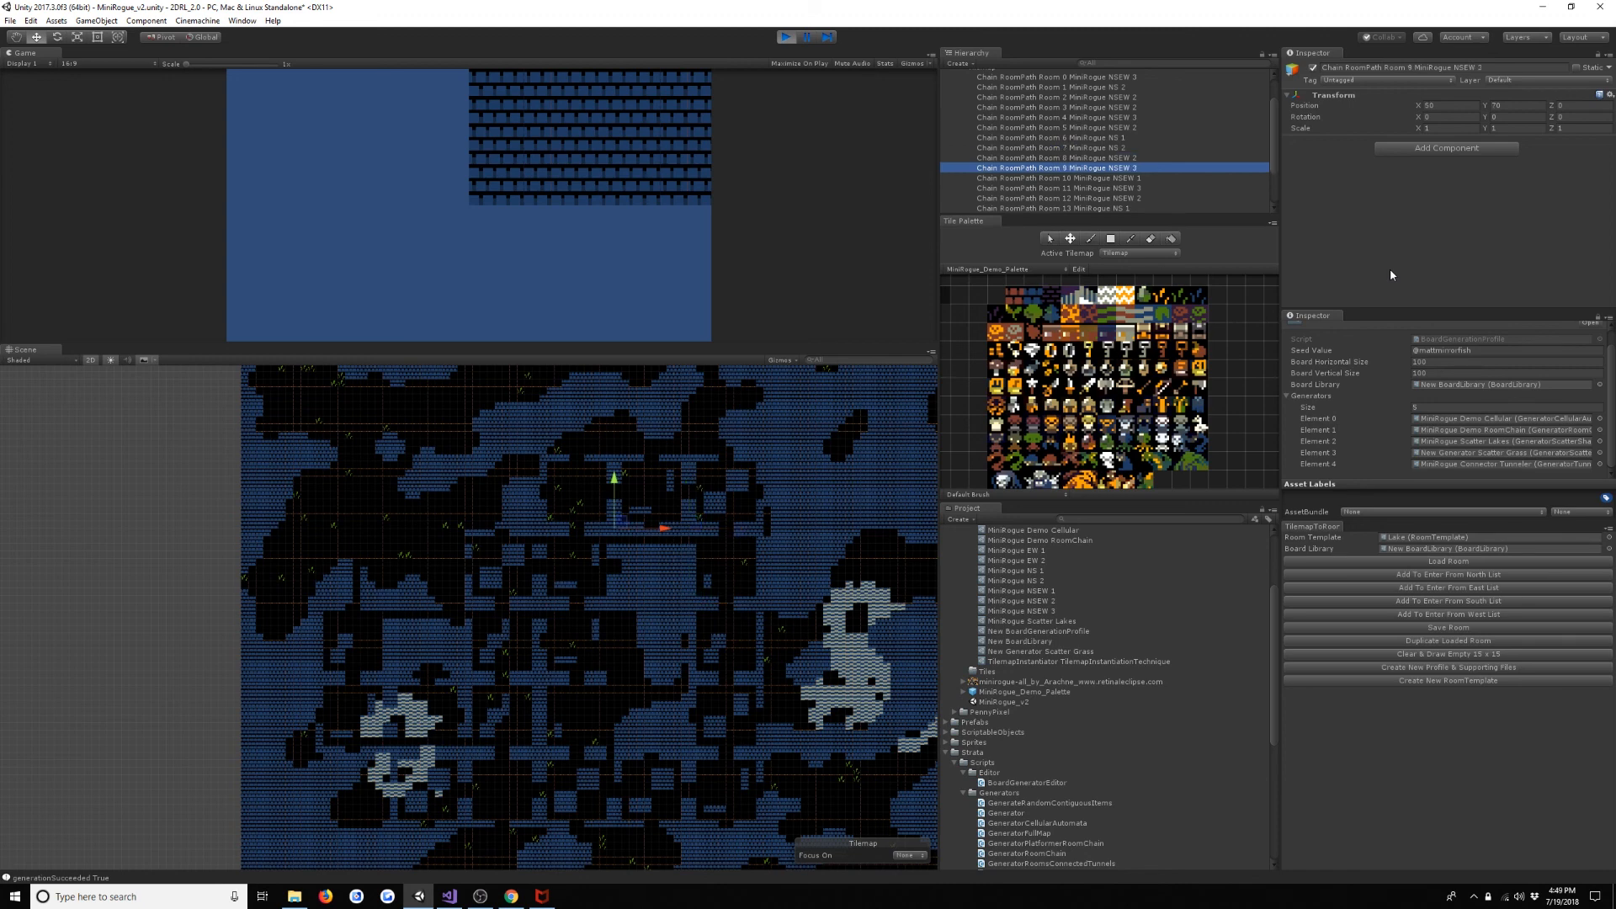
pyautogui.press('Down')
pyautogui.press('Down')
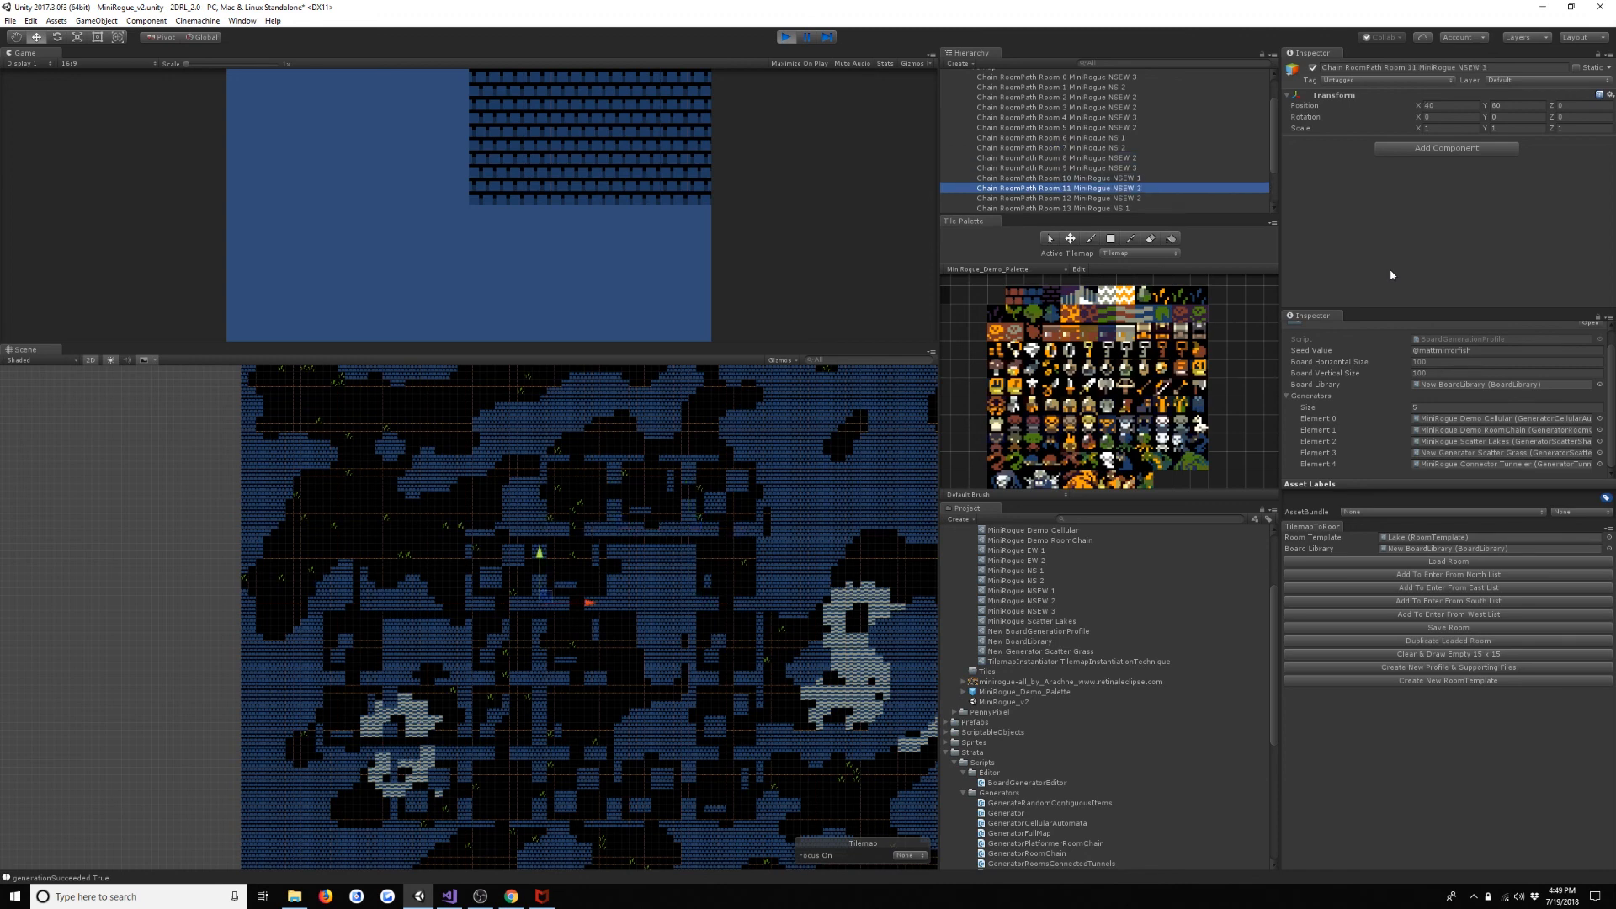
pyautogui.press('Down')
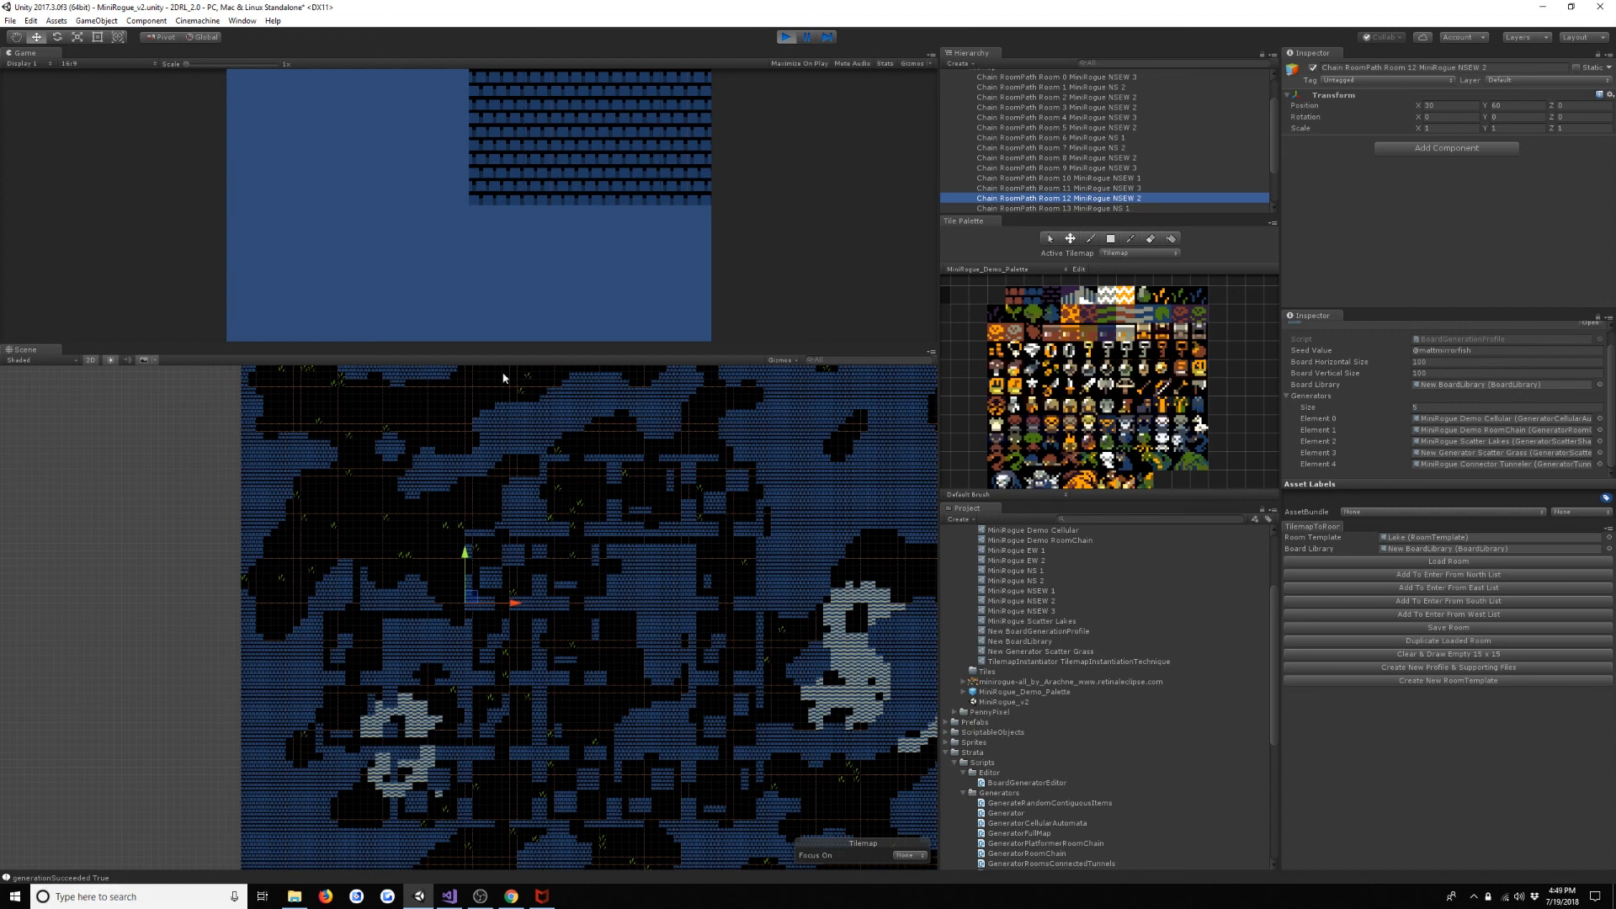
# - Examine the caves near Room 12, trace the chain from Room 13 to Room 19, and review the whole board
pyautogui.moveTo(545, 418); pyautogui.dragTo(649, 500, button='middle')
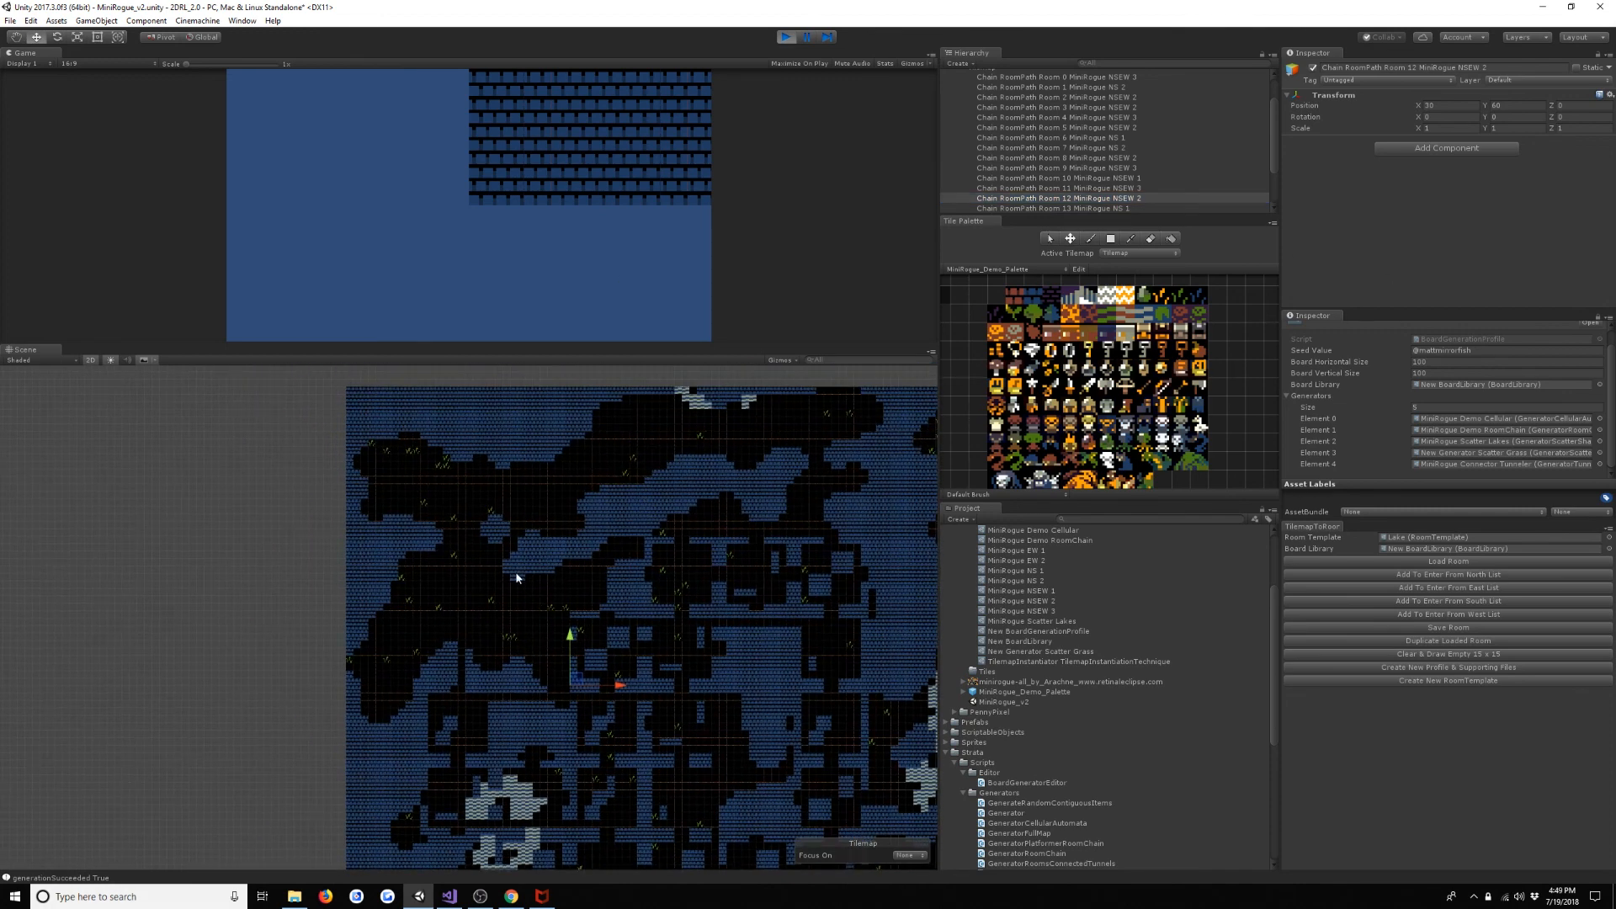
pyautogui.moveTo(517, 578); pyautogui.dragTo(460, 362, button='middle')
pyautogui.scroll(-2, 1078, 143)
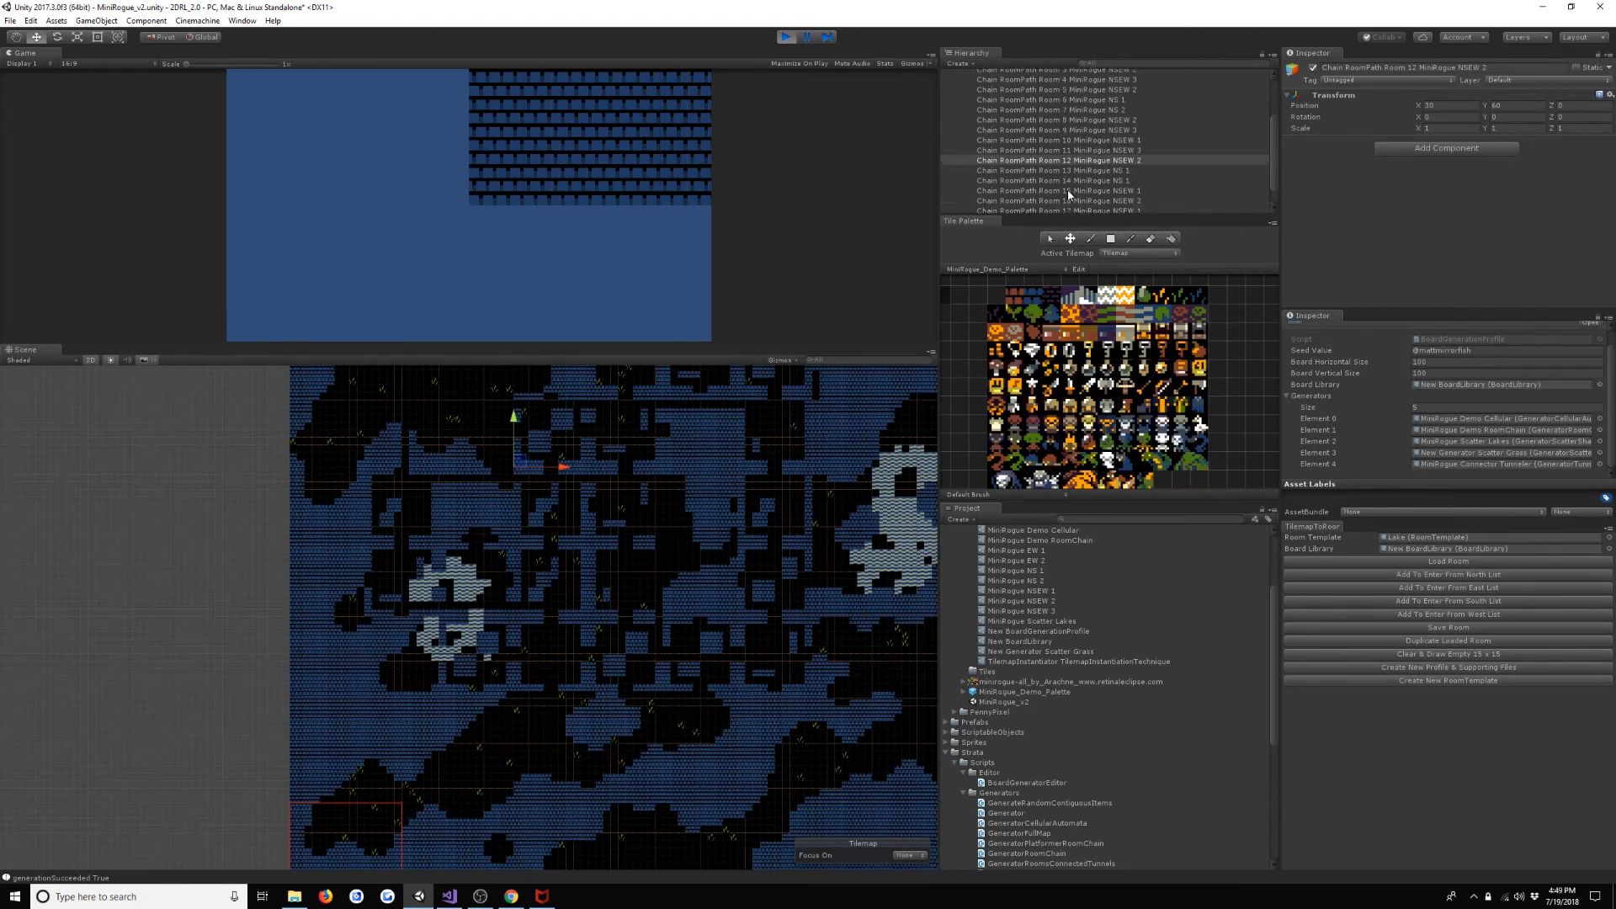
pyautogui.click(1060, 172)
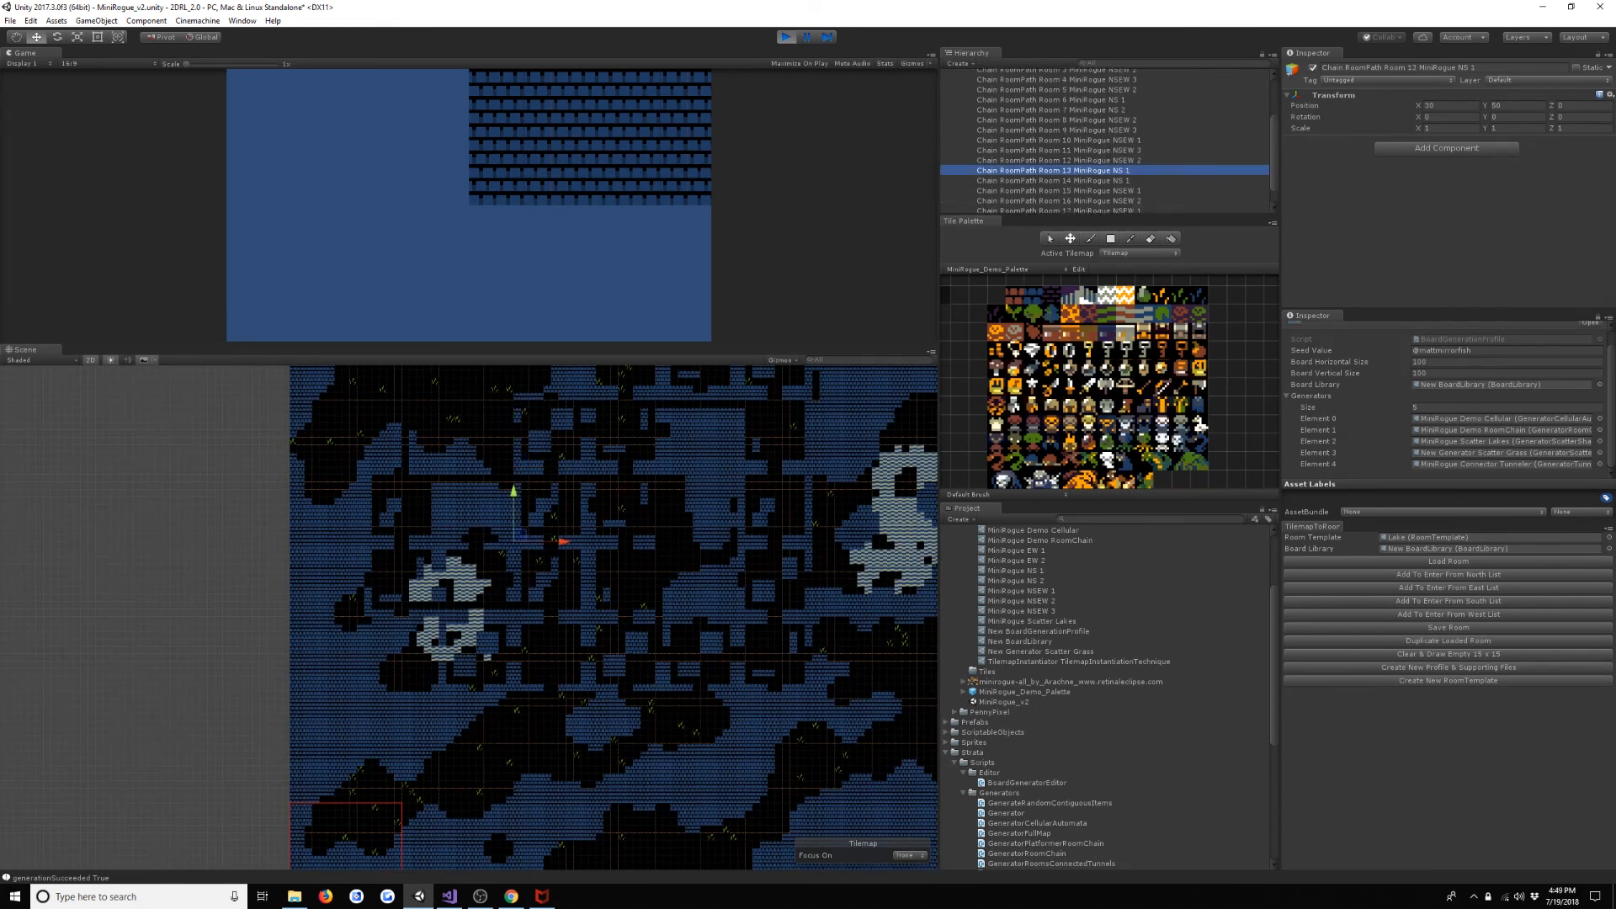
pyautogui.click(1123, 180)
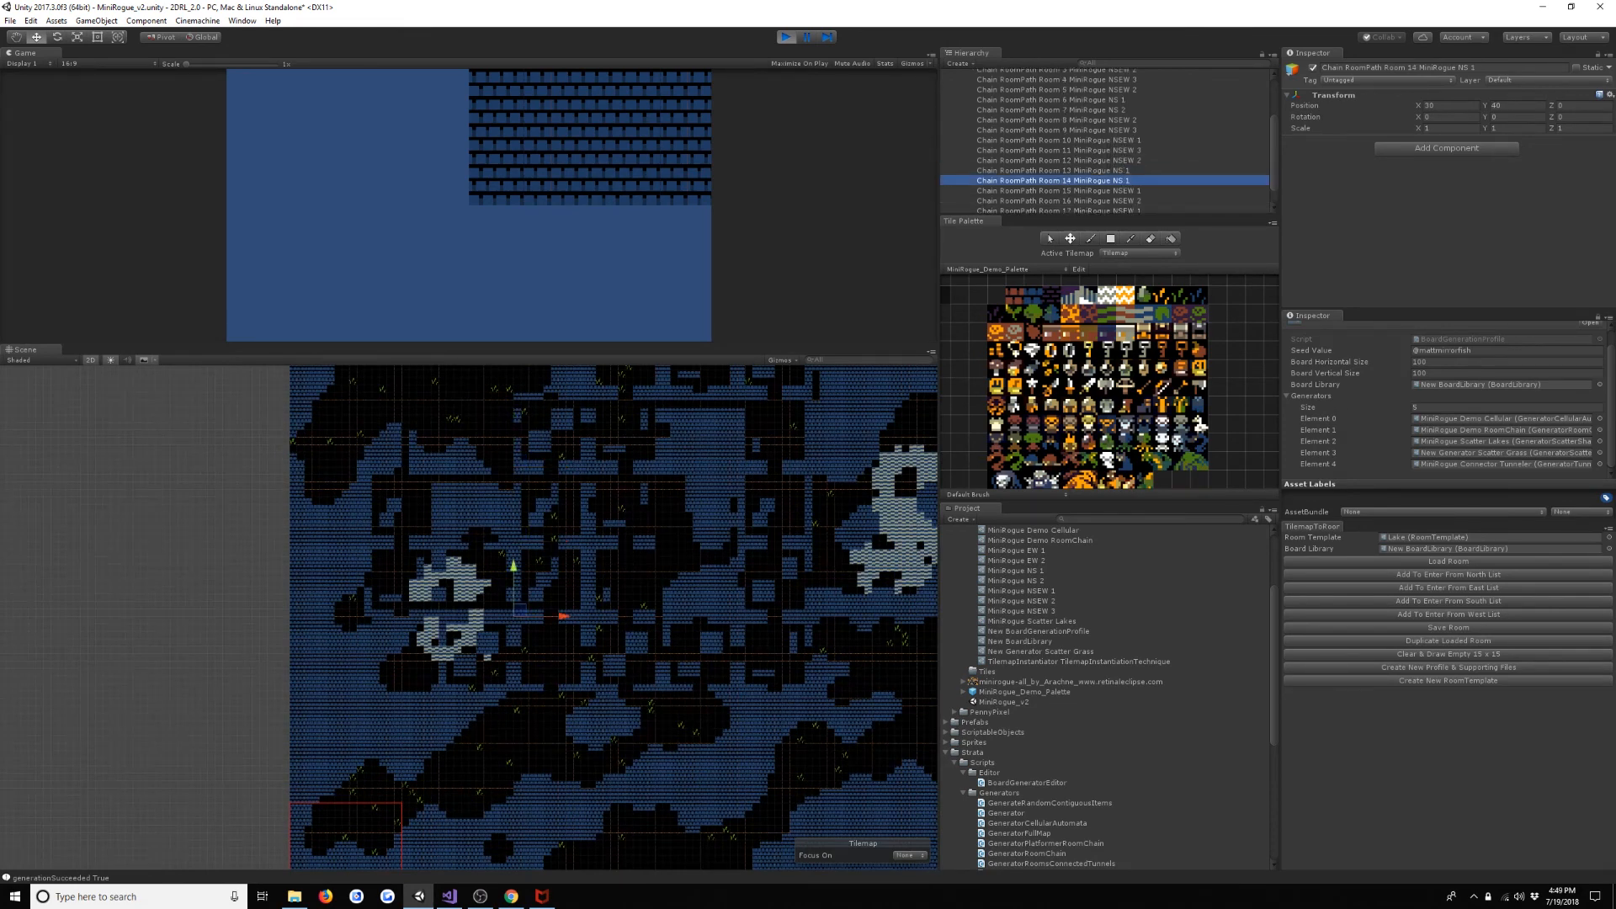
pyautogui.click(1124, 191)
pyautogui.click(1123, 180)
pyautogui.press('Down')
pyautogui.press('Down')
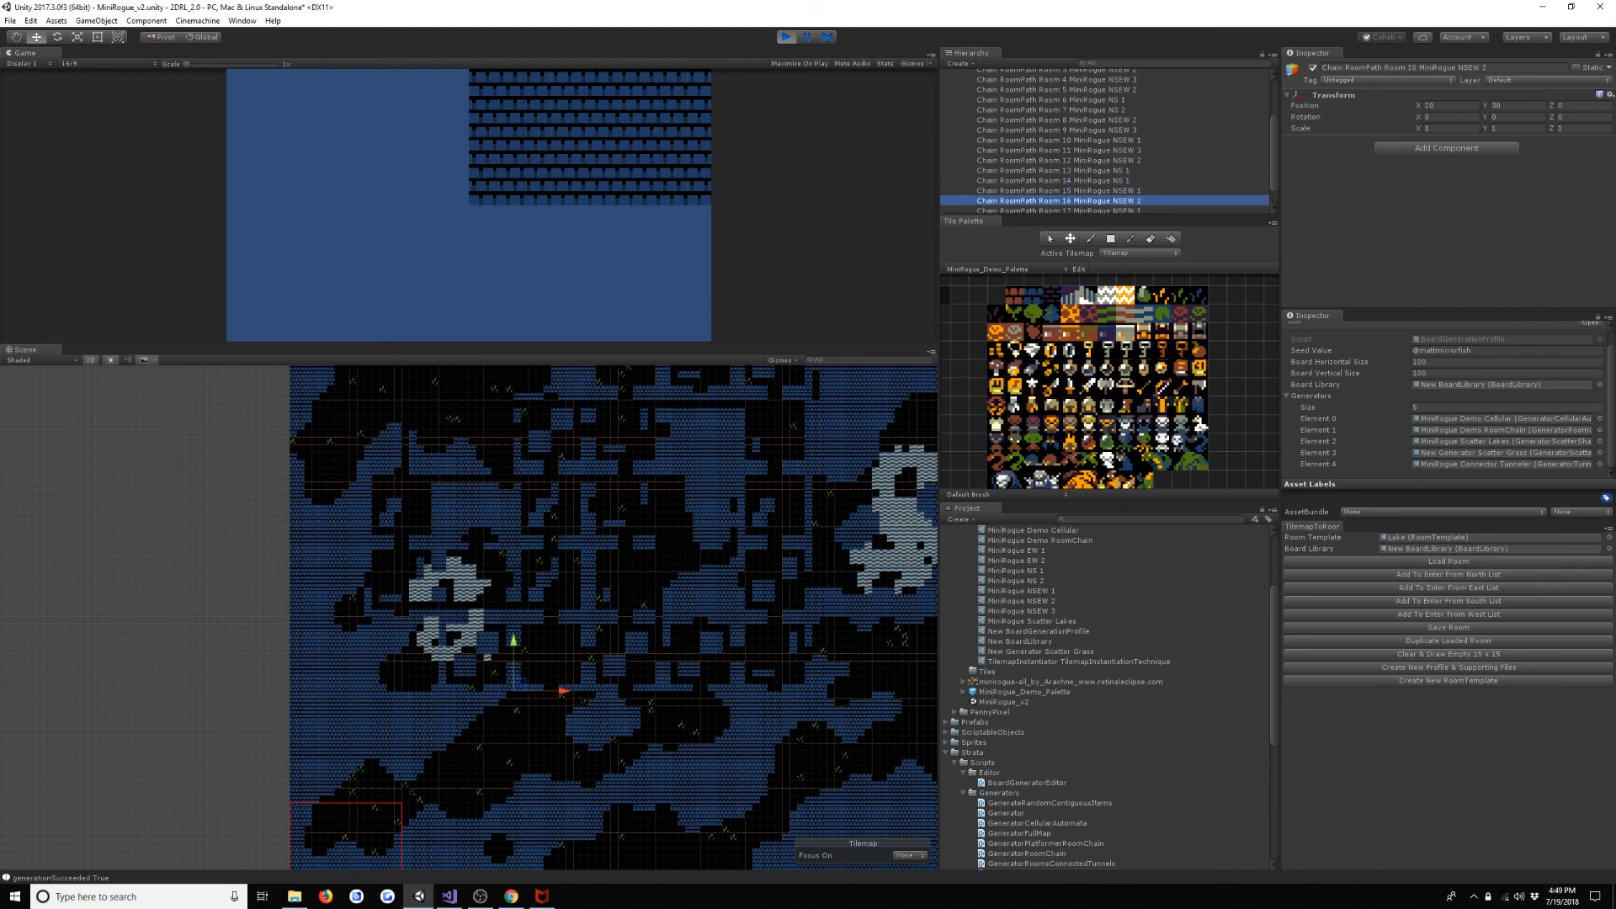
pyautogui.press('Down')
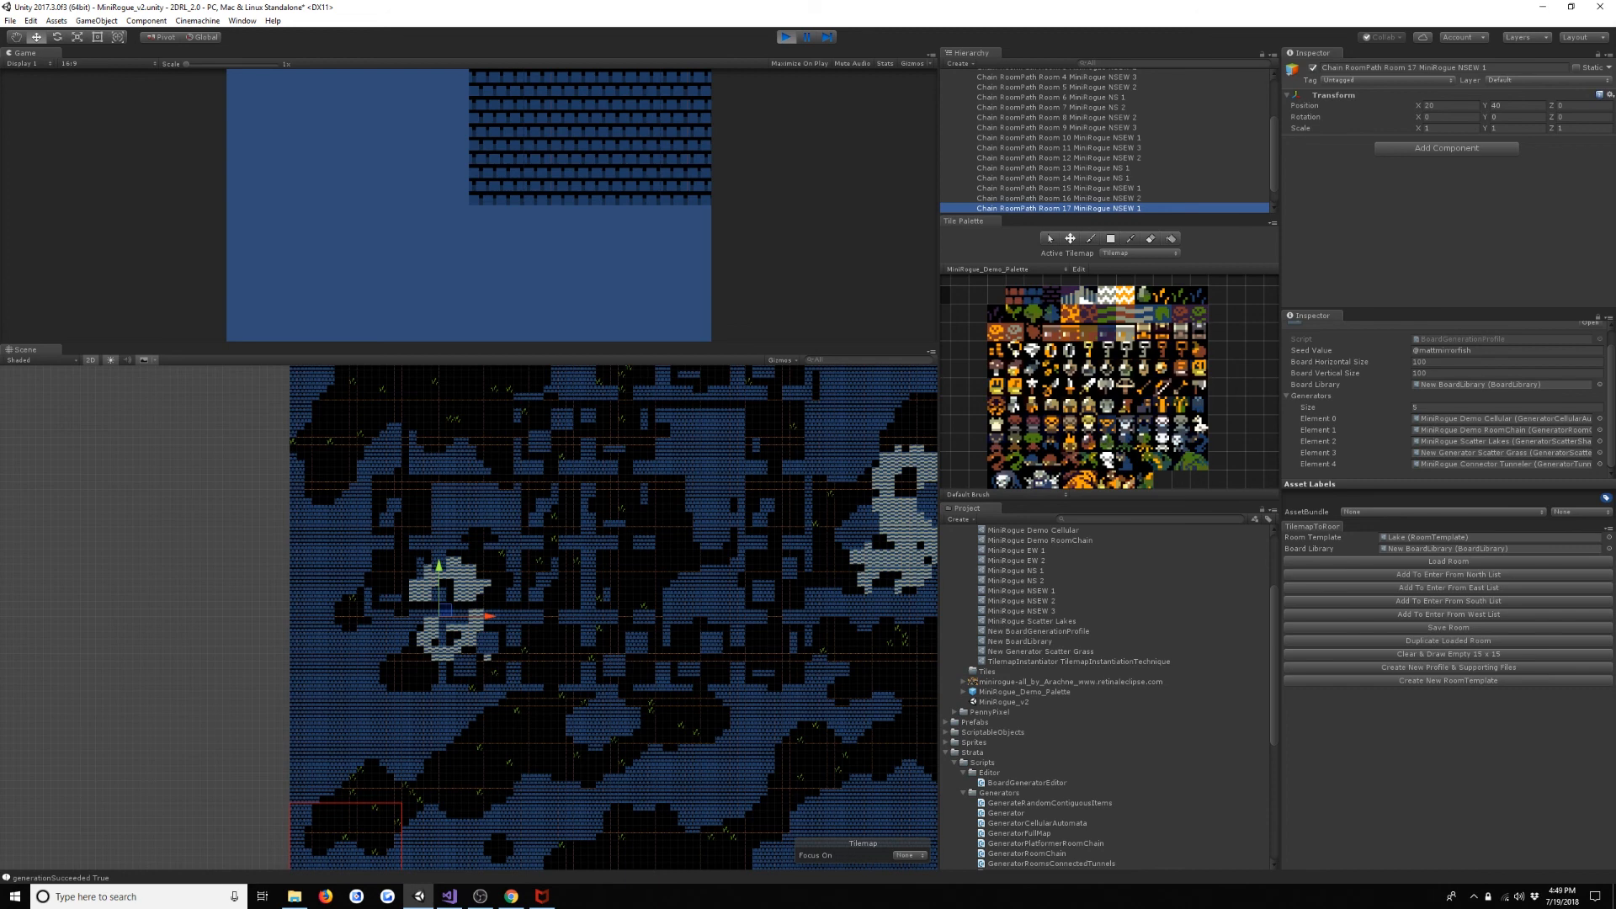
pyautogui.press('Down')
pyautogui.press('Down')
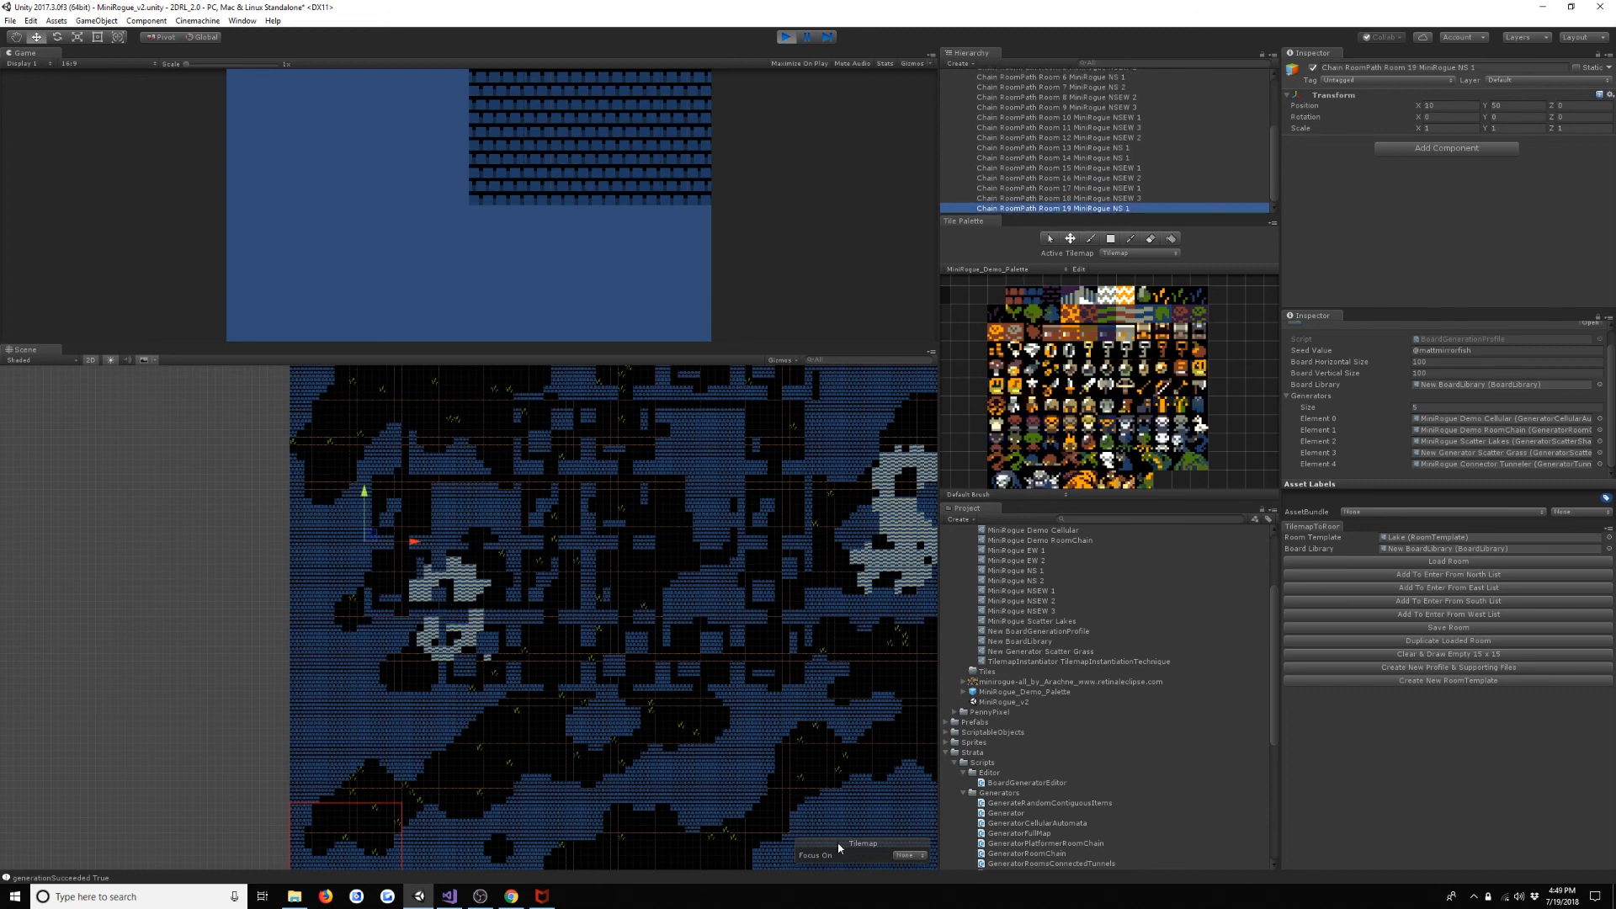
pyautogui.scroll(-10, 443, 523)
pyautogui.moveTo(450, 519); pyautogui.dragTo(436, 621, button='middle')
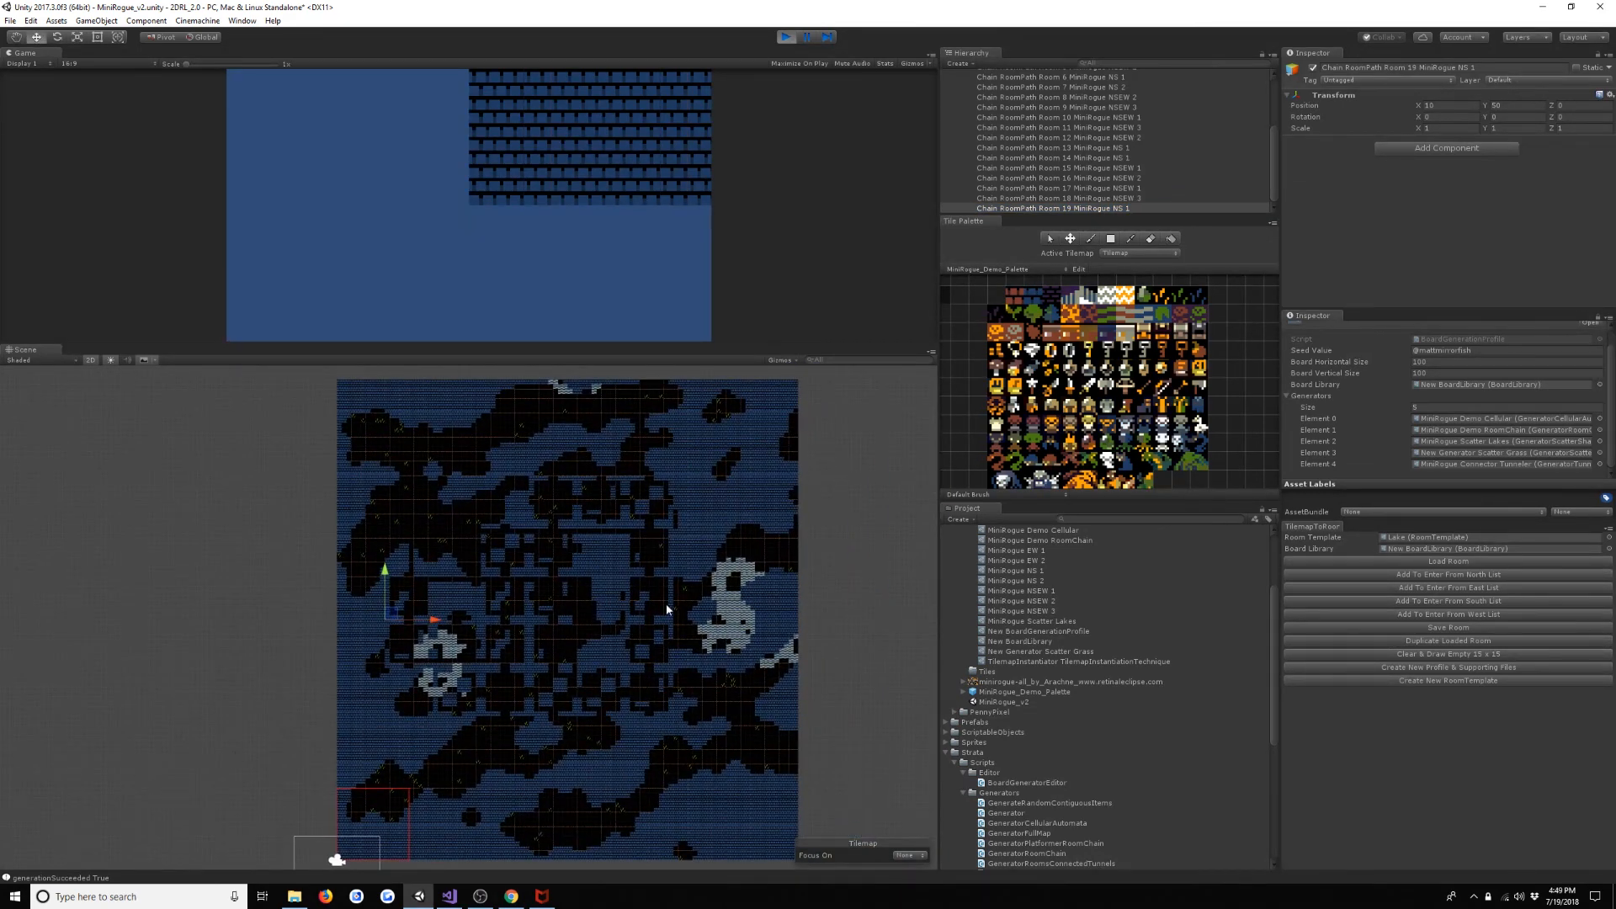